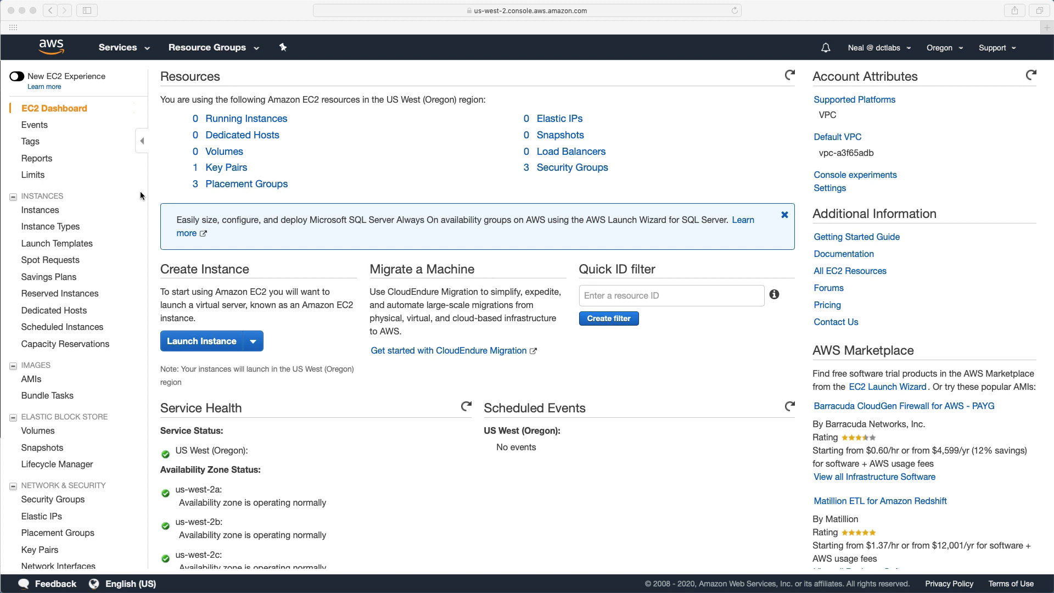
# - Start launching an EC2 instance and look through the Quick Start Amazon Machine Images
pyautogui.click(197, 345)
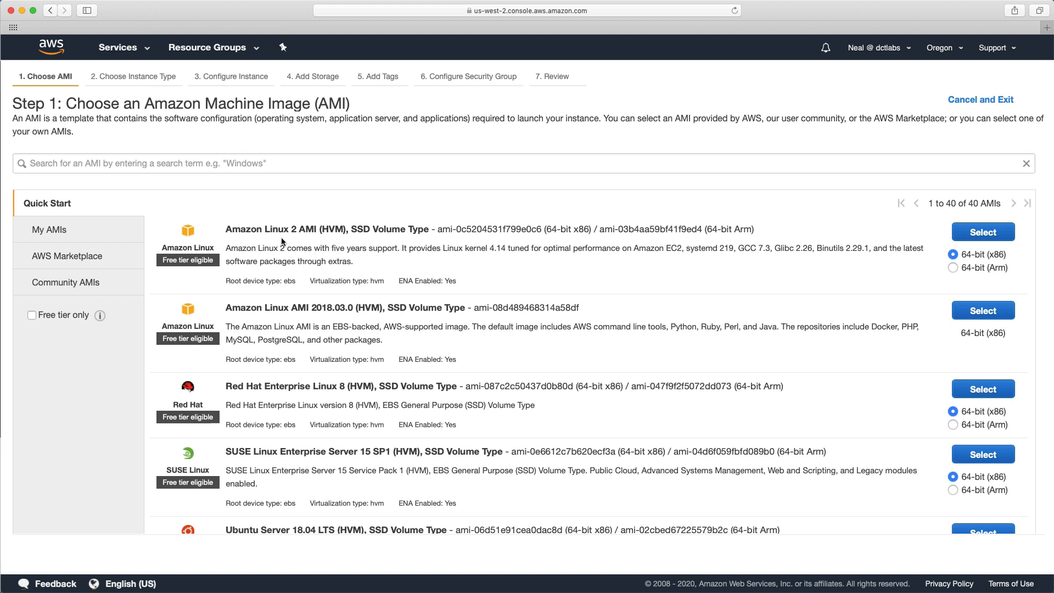
pyautogui.scroll(-2, 282, 250)
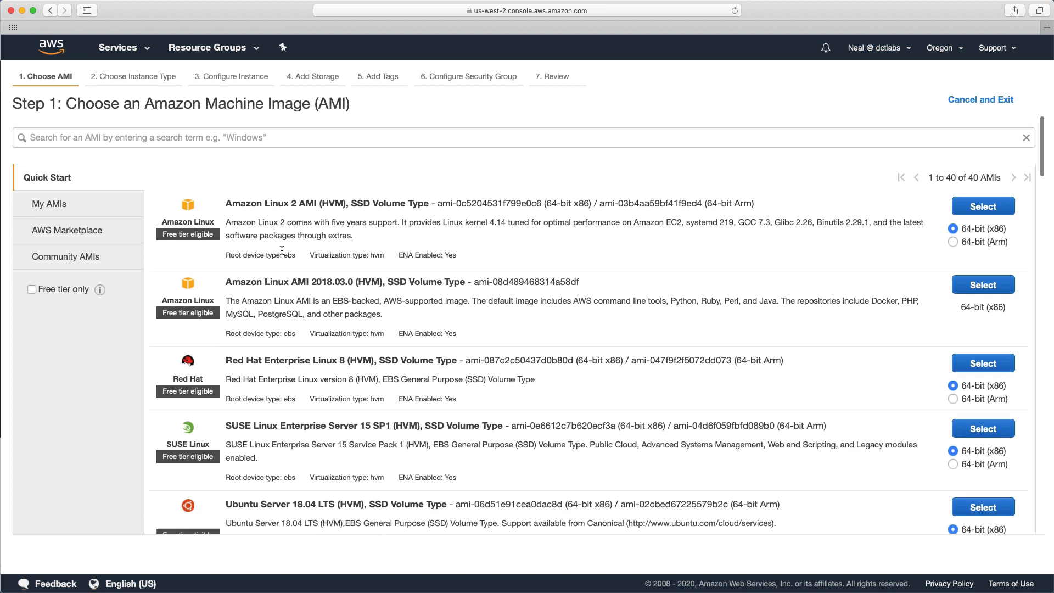
pyautogui.scroll(-3, 282, 250)
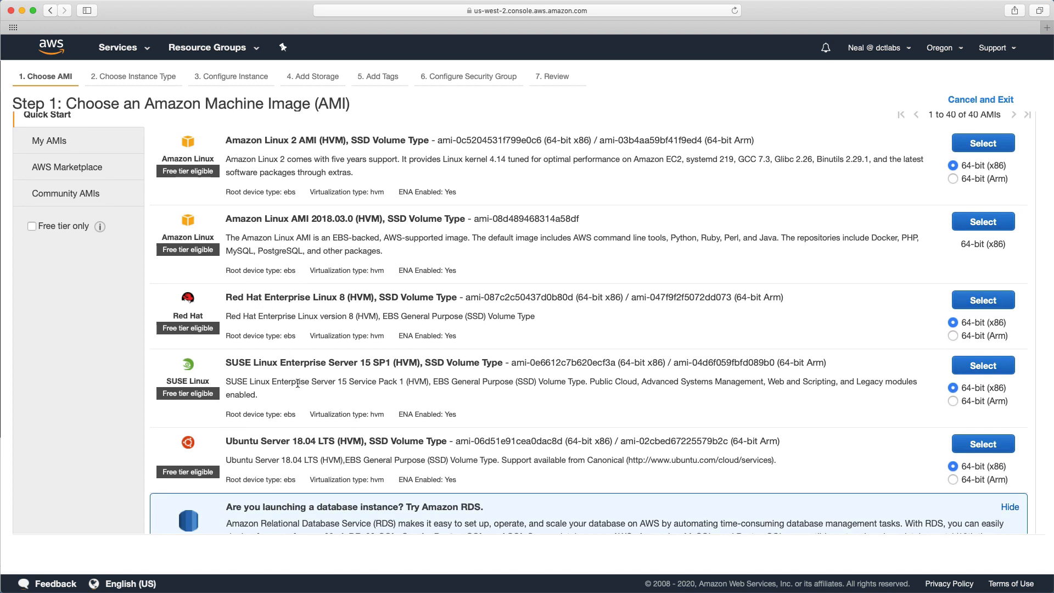
pyautogui.scroll(-5, 297, 383)
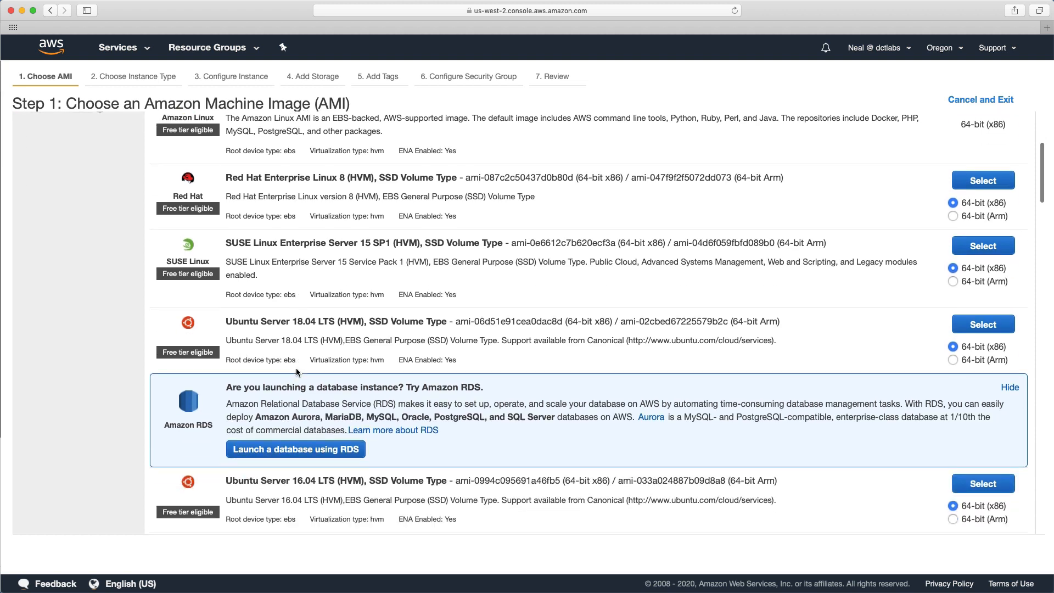
pyautogui.scroll(-10, 296, 372)
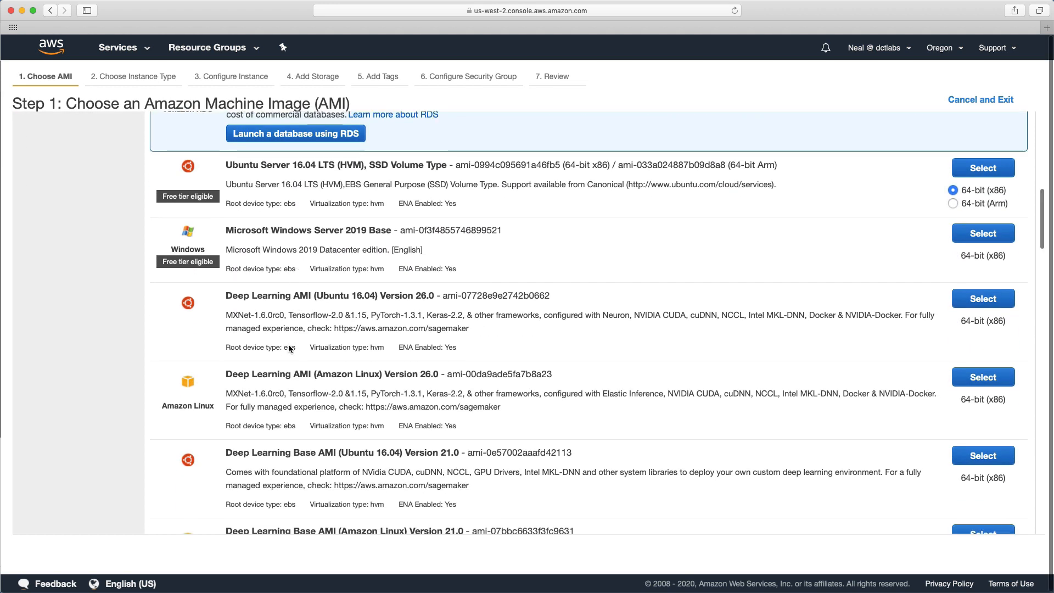
pyautogui.scroll(15, 289, 346)
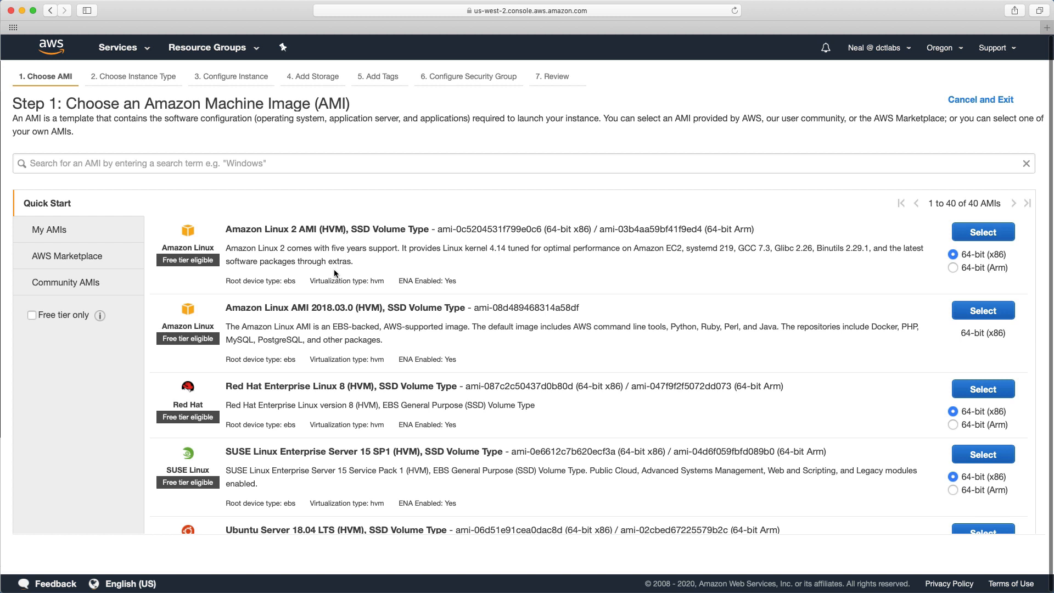
# - Browse the AMI offerings in the AWS Marketplace and among the Community AMIs
pyautogui.click(55, 259)
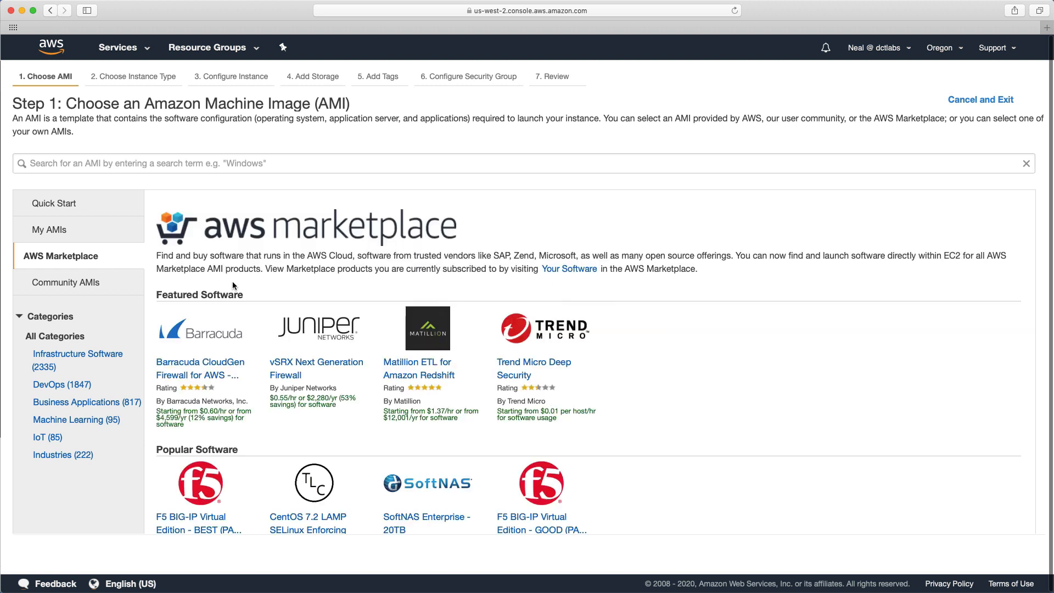
pyautogui.scroll(-3, 284, 383)
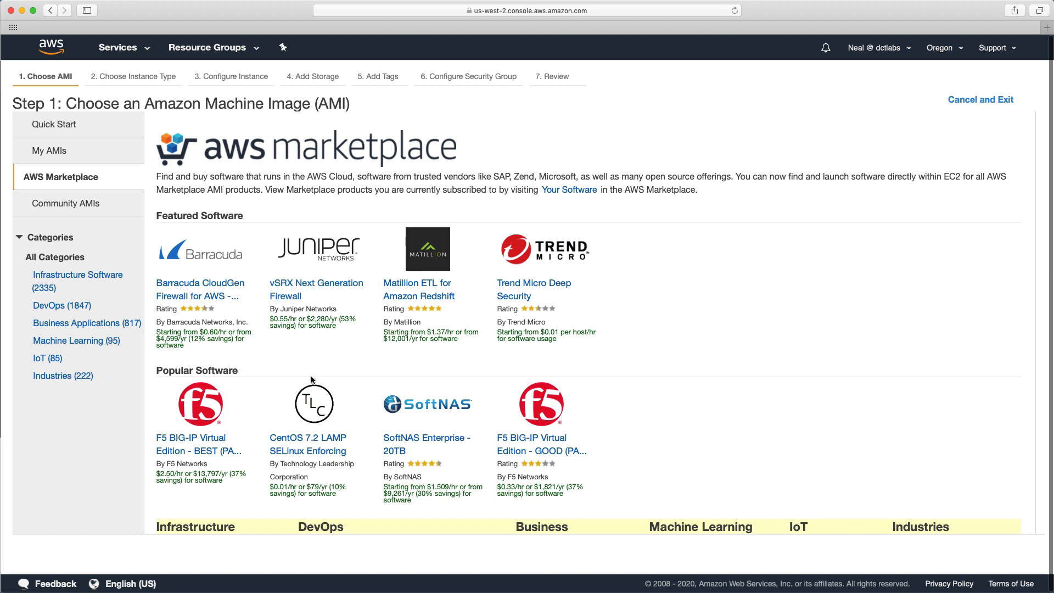
pyautogui.click(64, 210)
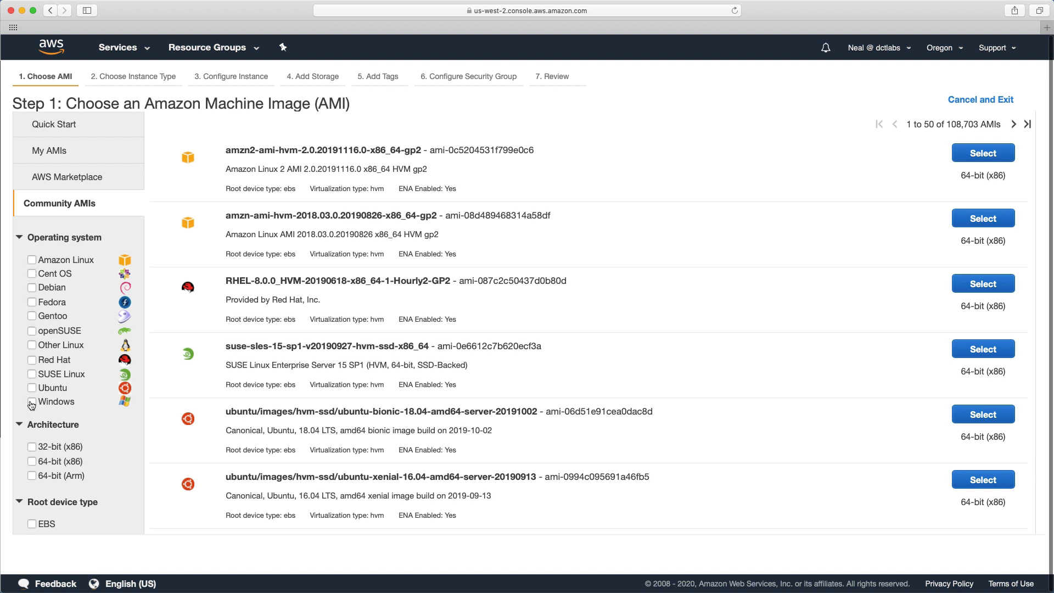
pyautogui.scroll(3, 102, 227)
# - Choose the Quick Start Amazon Linux 2 AMI, examine the instance families and types, and cancel the launch
pyautogui.click(49, 203)
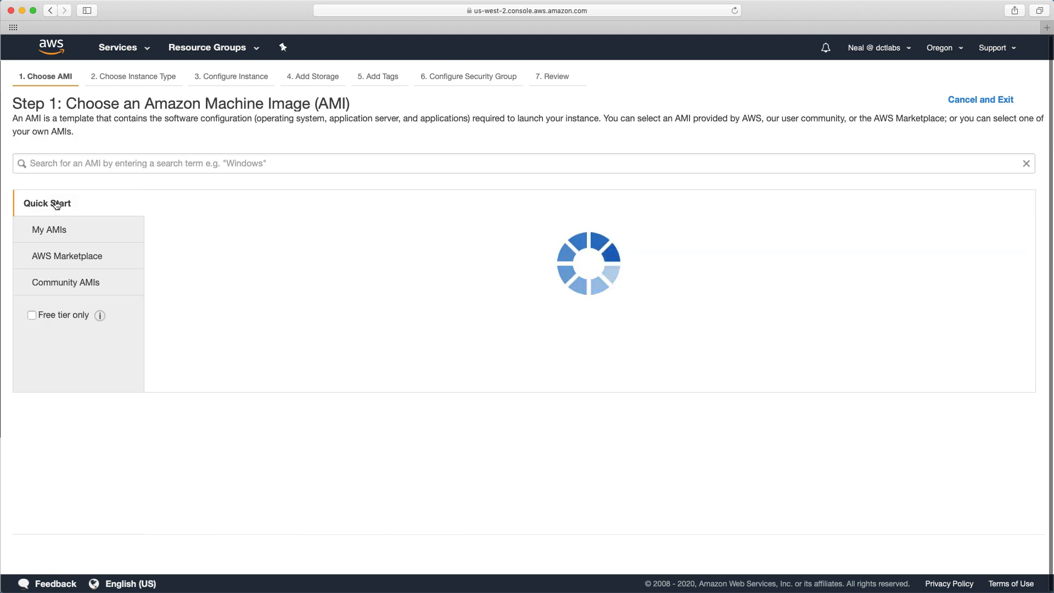
pyautogui.click(980, 237)
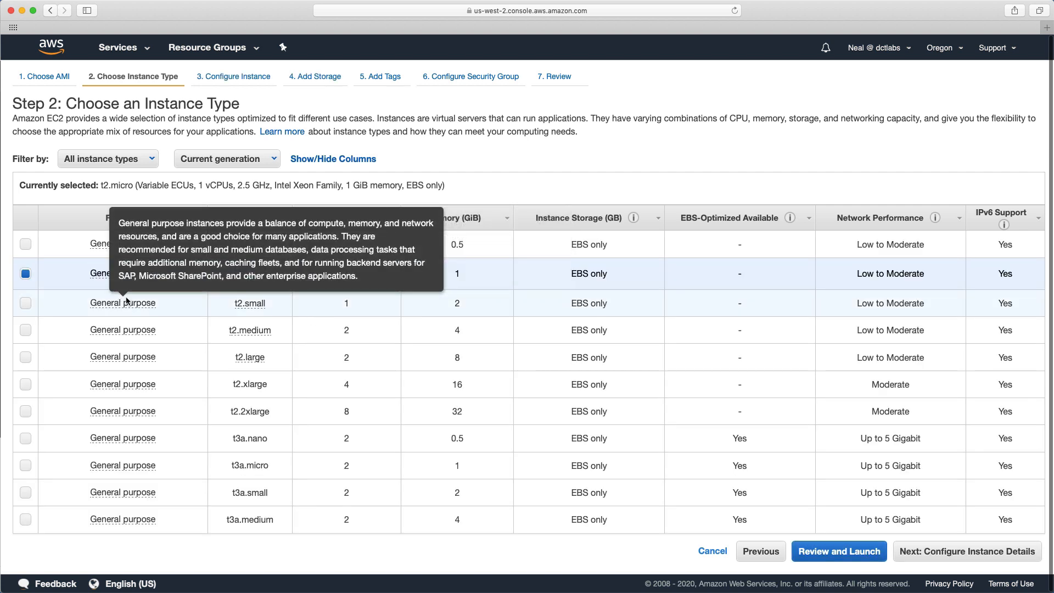
pyautogui.click(126, 164)
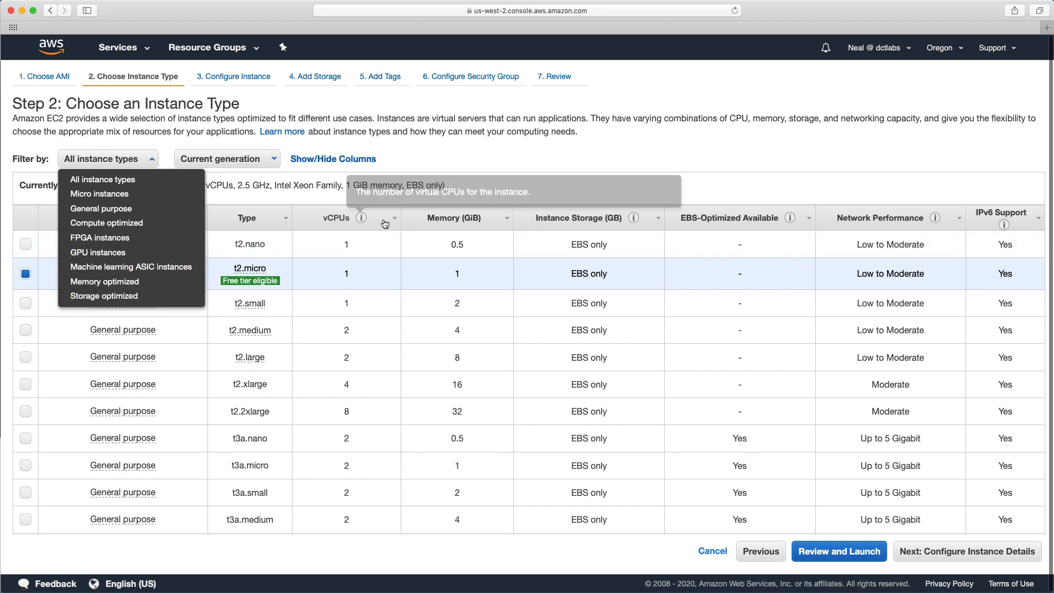
pyautogui.scroll(-3, 383, 265)
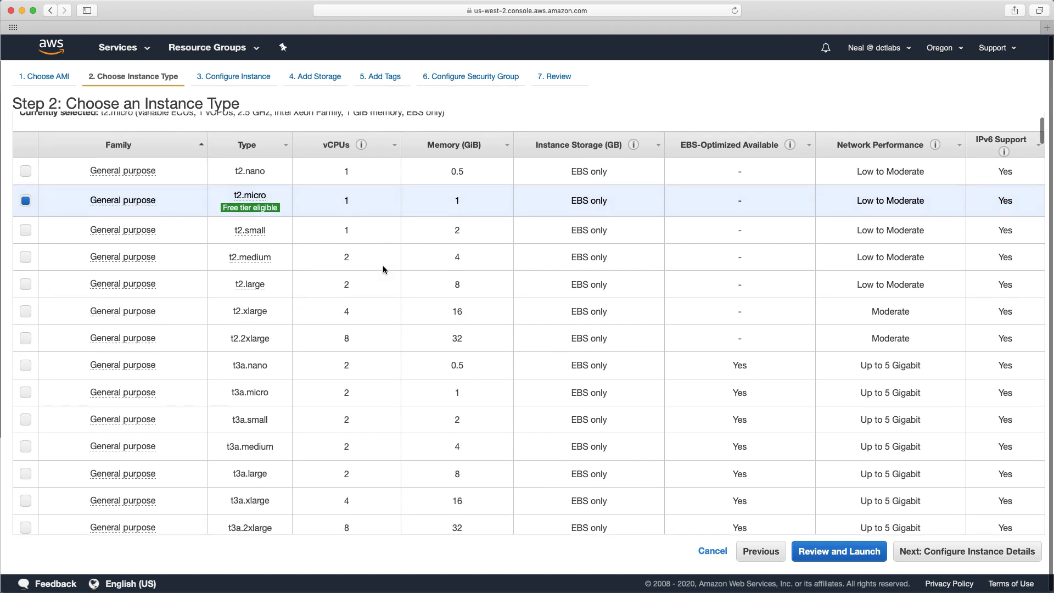
pyautogui.scroll(-1, 383, 266)
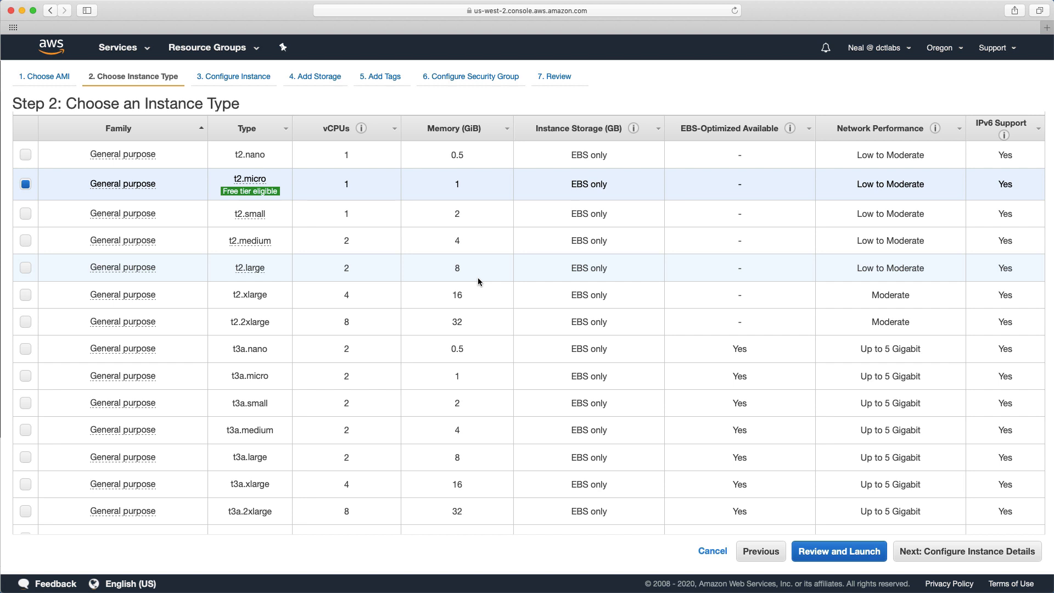
pyautogui.click(710, 551)
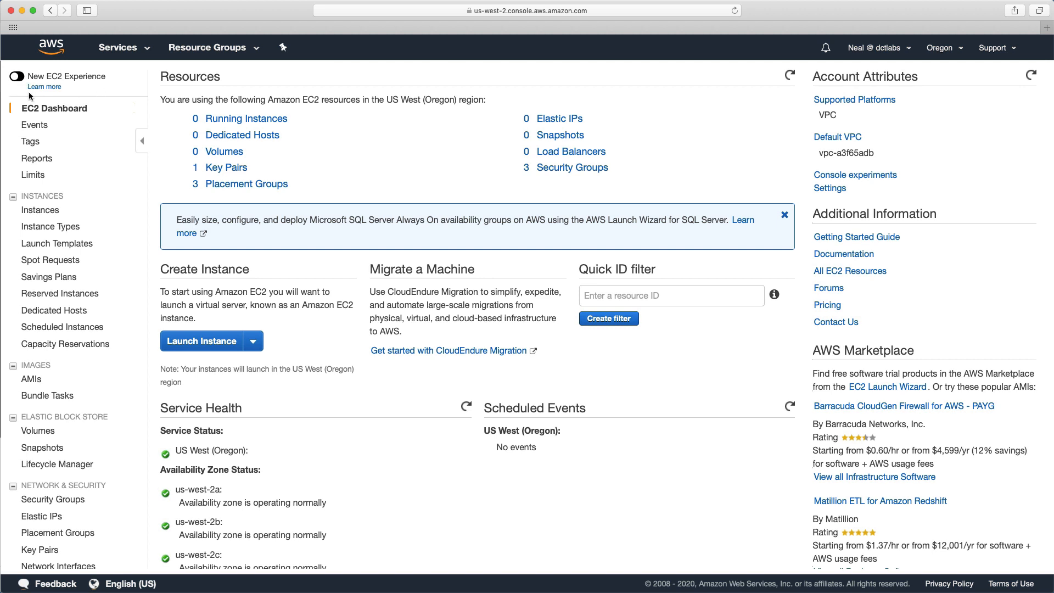
# - Preview the New EC2 Experience console with its navigation entries and switch back to the old console
pyautogui.click(18, 77)
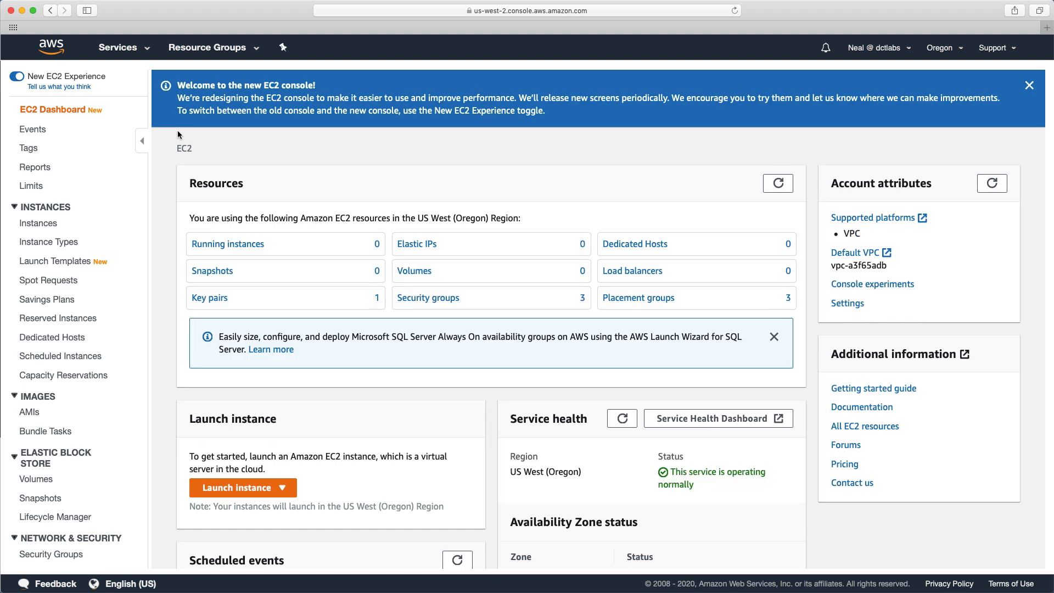
pyautogui.scroll(-2, 99, 338)
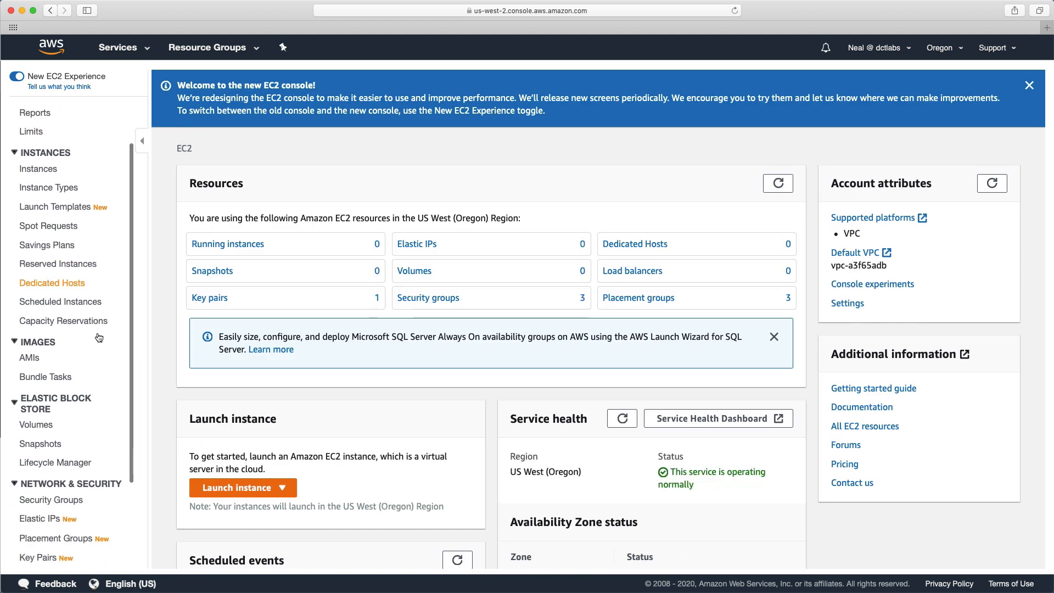
pyautogui.scroll(-3, 99, 337)
pyautogui.scroll(5, 105, 337)
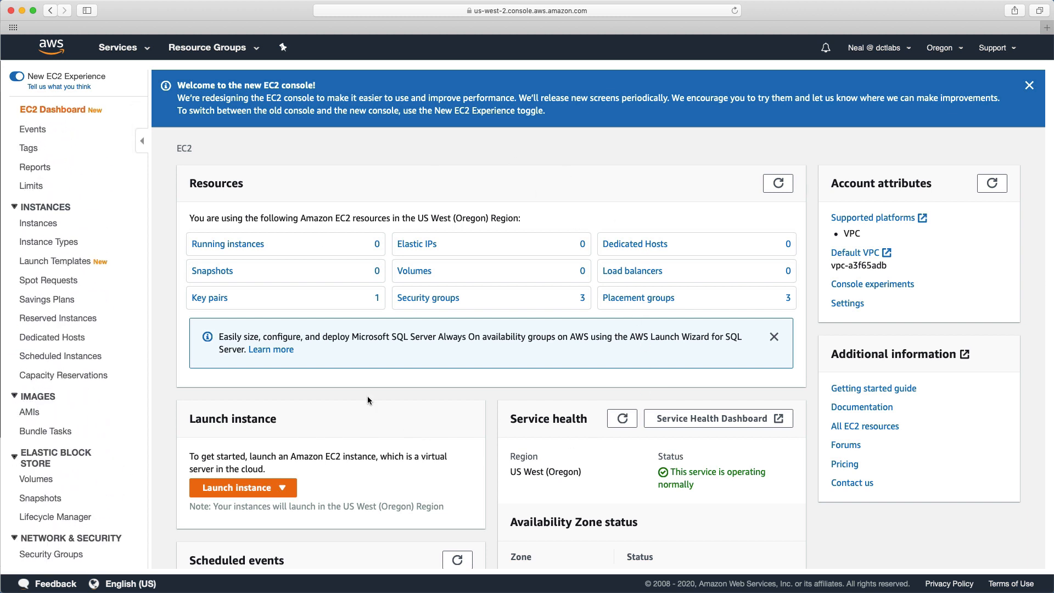
pyautogui.click(16, 78)
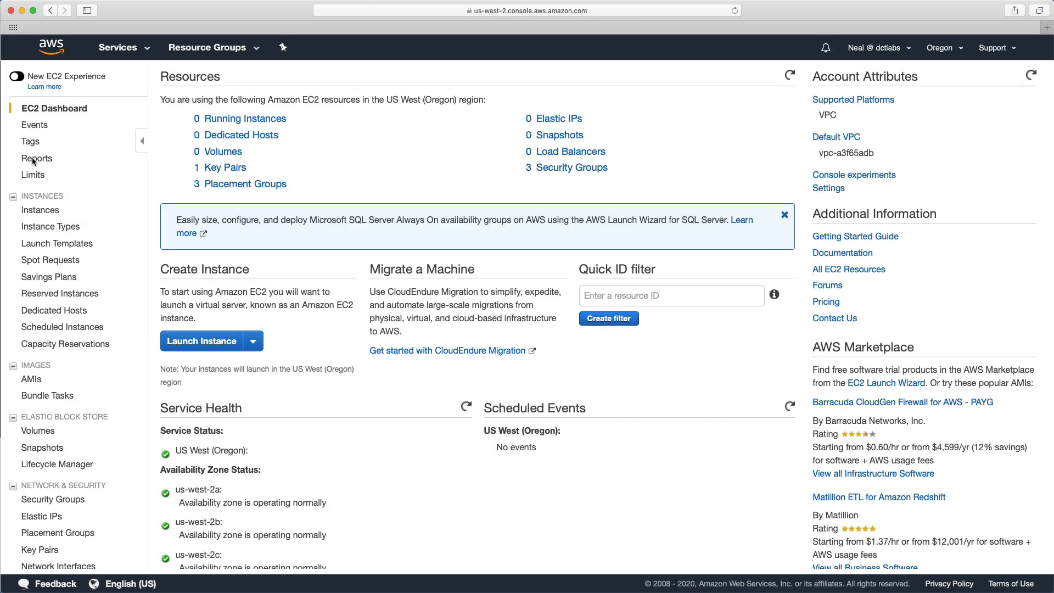
# - Filter the EC2 limits to Running instances and examine the vCPU limit for On-Demand Standard instances
pyautogui.click(34, 176)
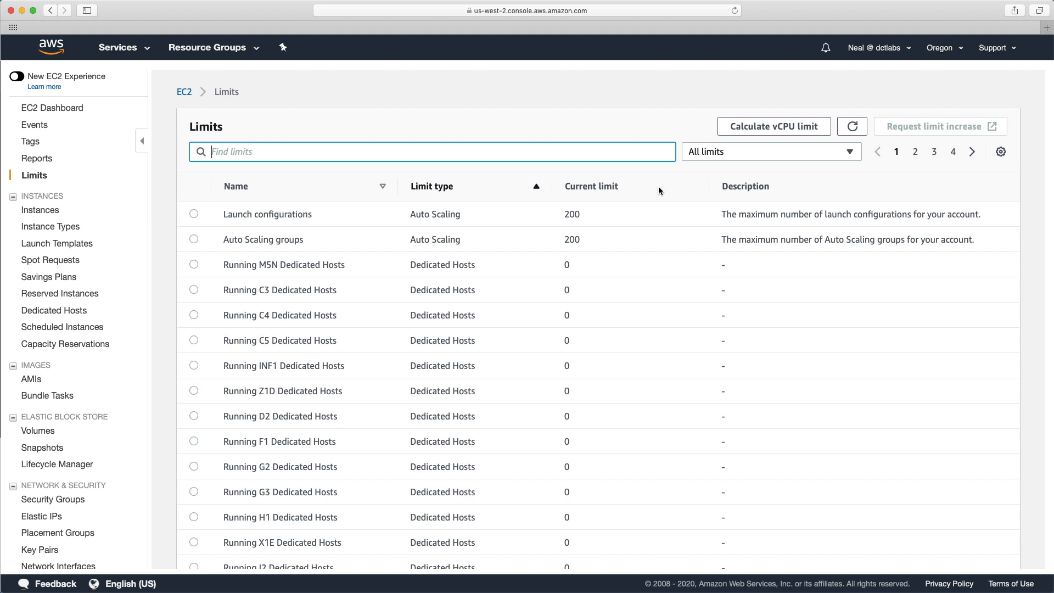
pyautogui.click(791, 151)
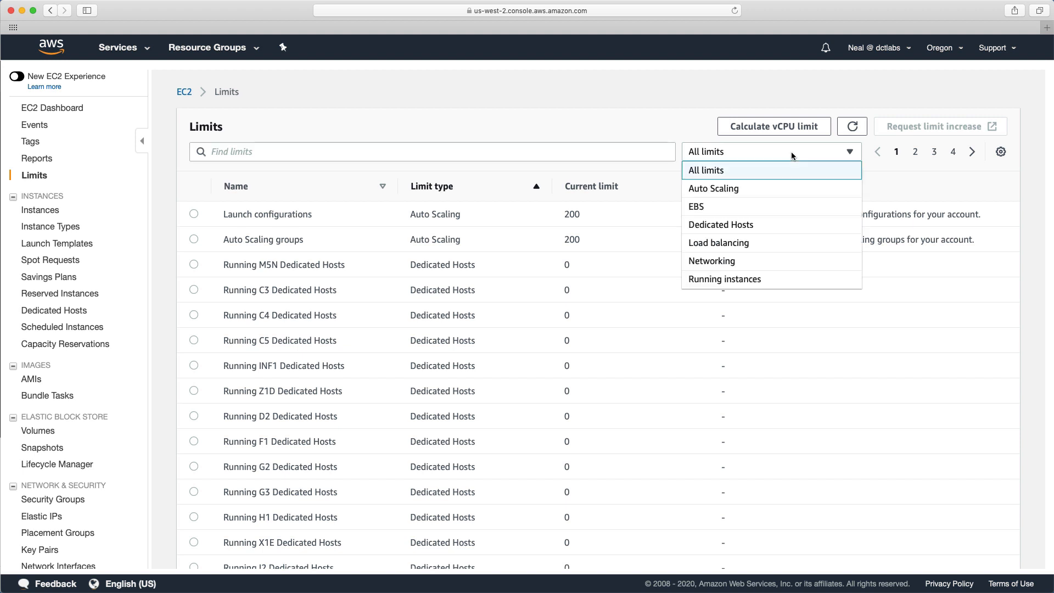
pyautogui.click(728, 280)
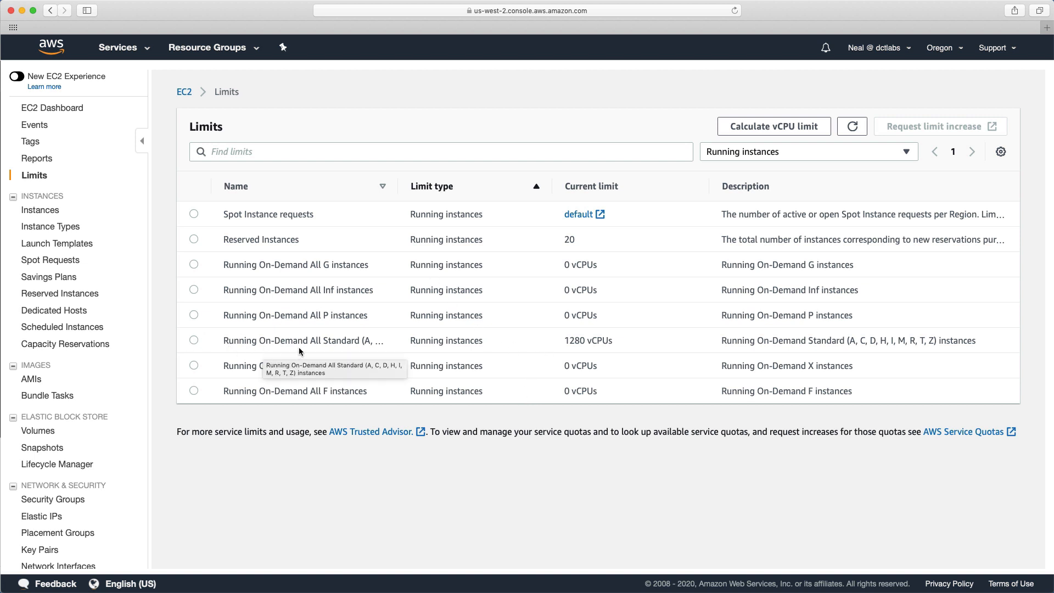
pyautogui.tripleClick(564, 344)
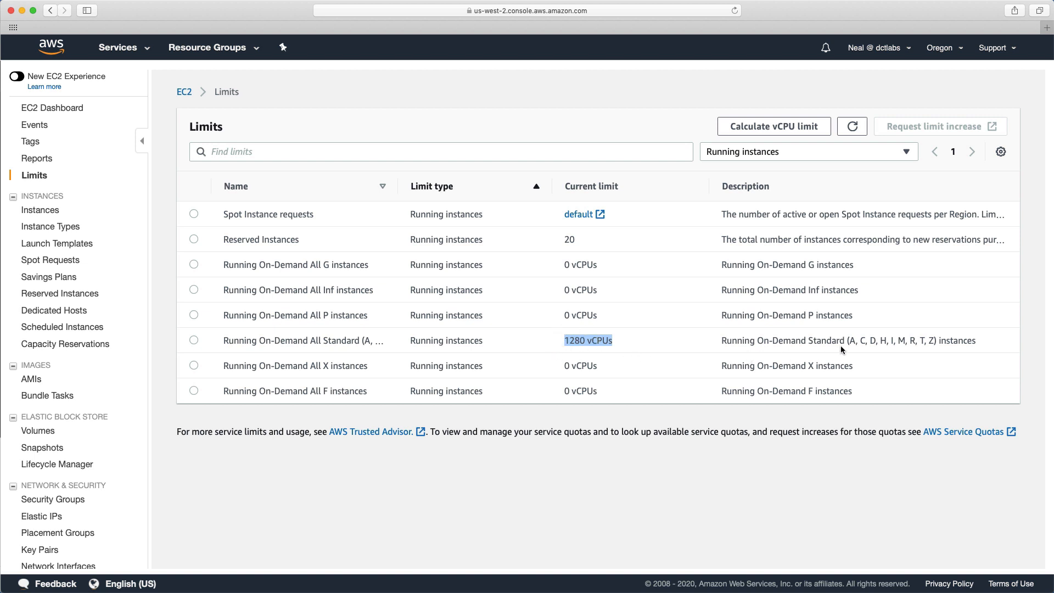
pyautogui.moveTo(849, 341); pyautogui.dragTo(981, 342)
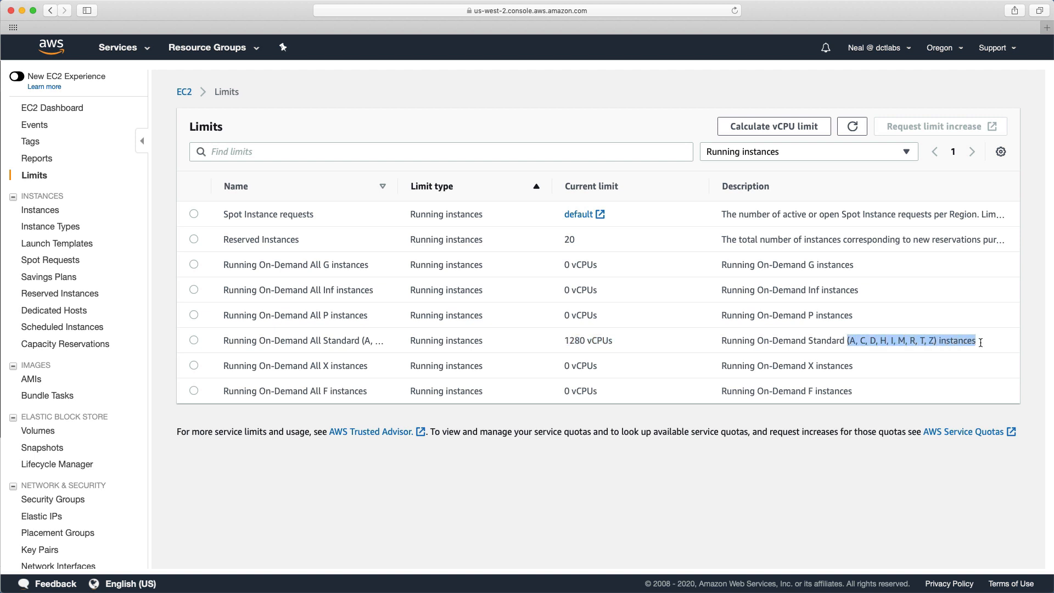
# - View the region's instance list and the catalogue of EC2 instance types
pyautogui.click(39, 210)
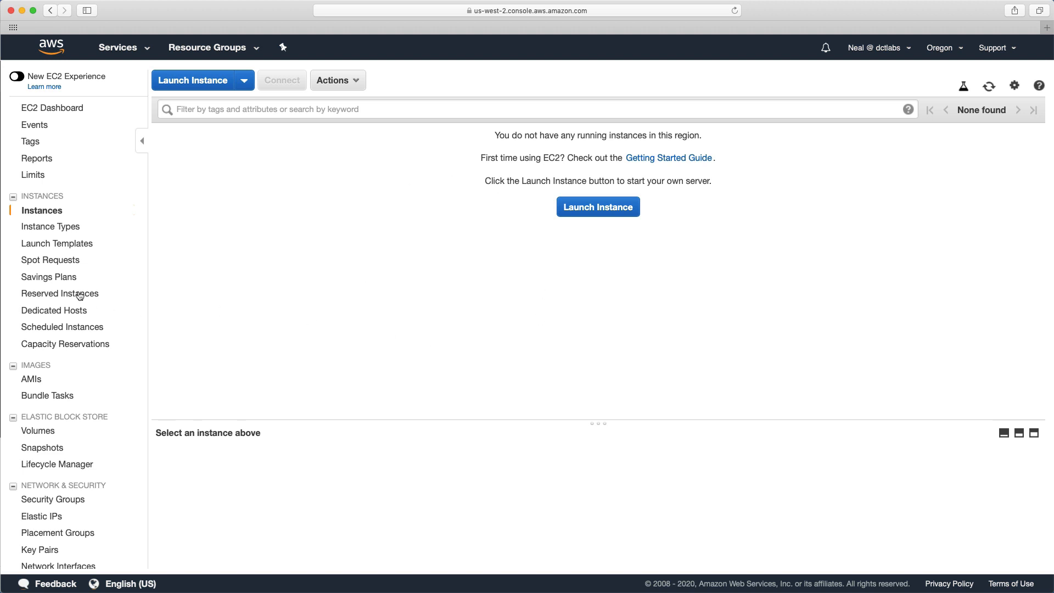
pyautogui.click(48, 228)
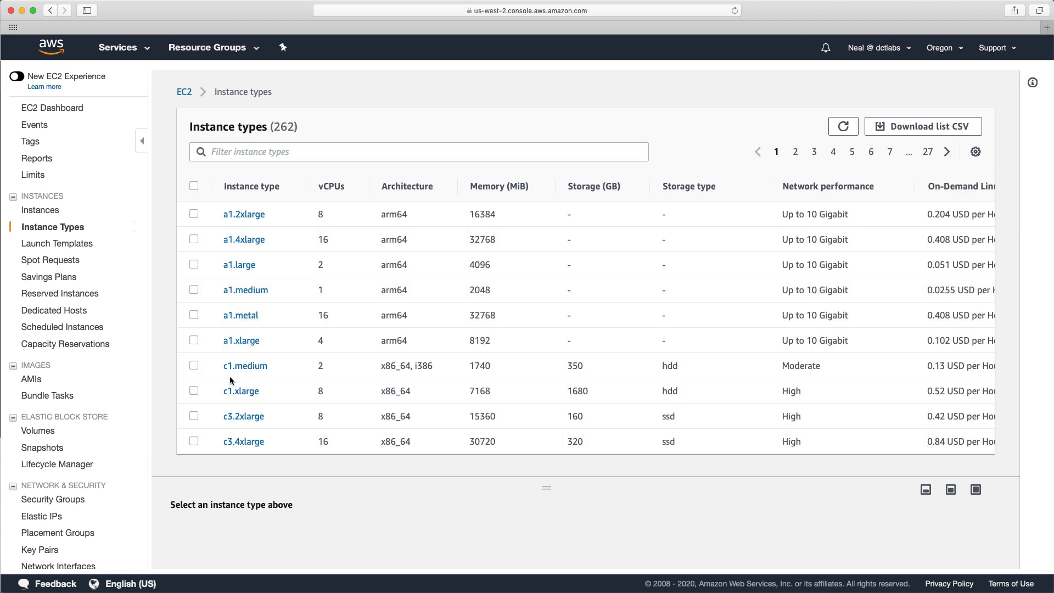
# - Open the launch wizard from the Instances page and exit it without launching anything
pyautogui.click(39, 213)
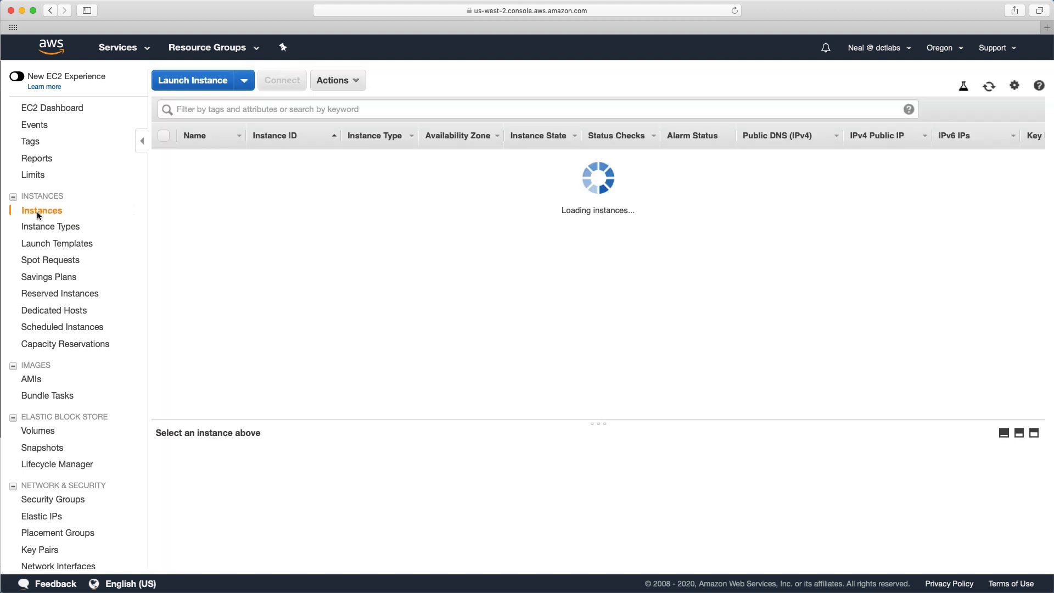
pyautogui.click(189, 85)
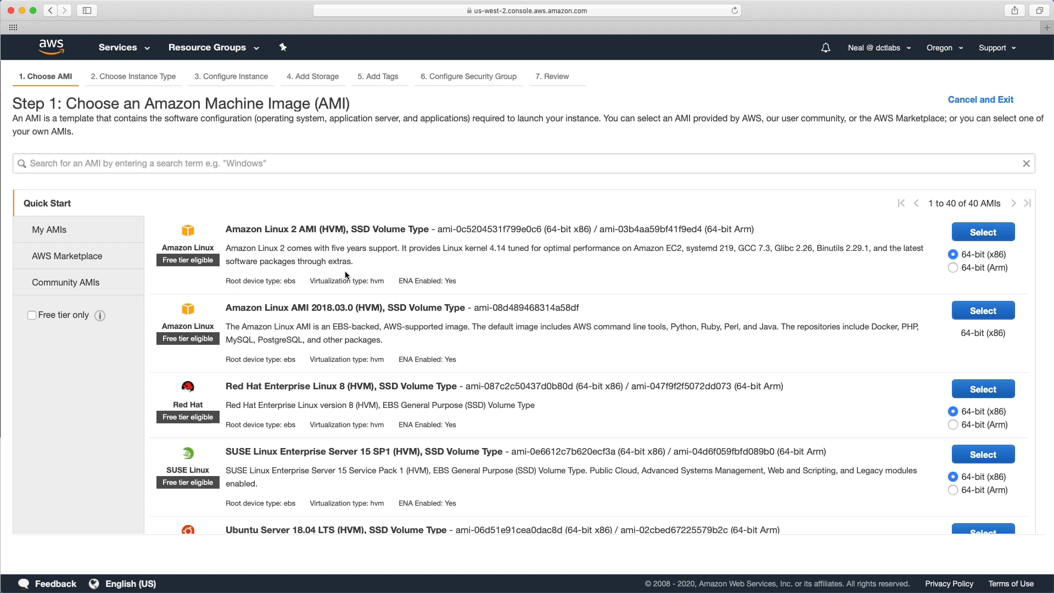
pyautogui.click(955, 100)
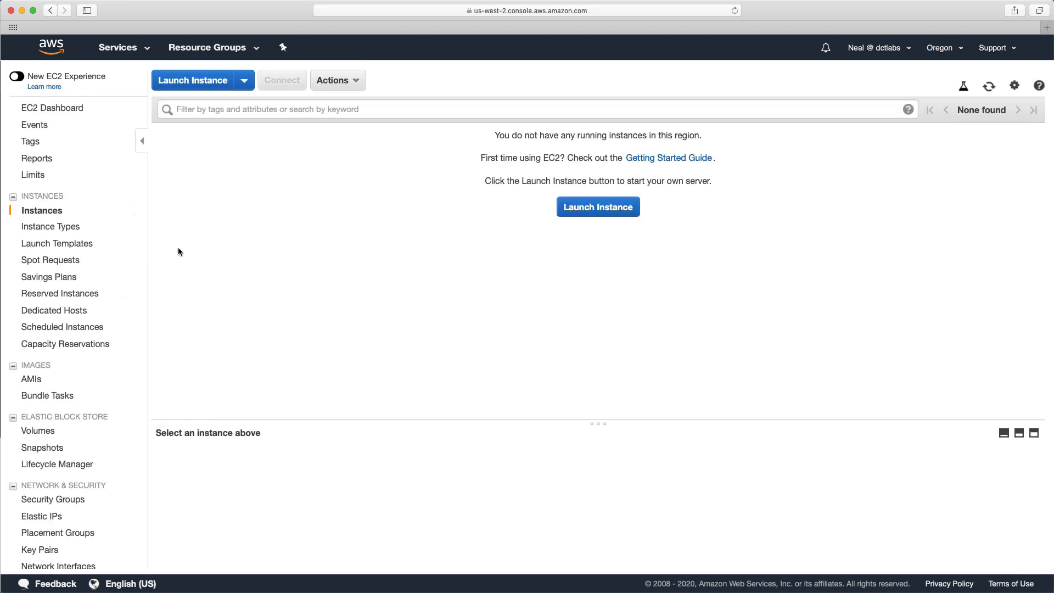
# - Explore the Reserved Instances purchase options with the term set to 1 months - 12 months, and cancel the purchase
pyautogui.click(54, 298)
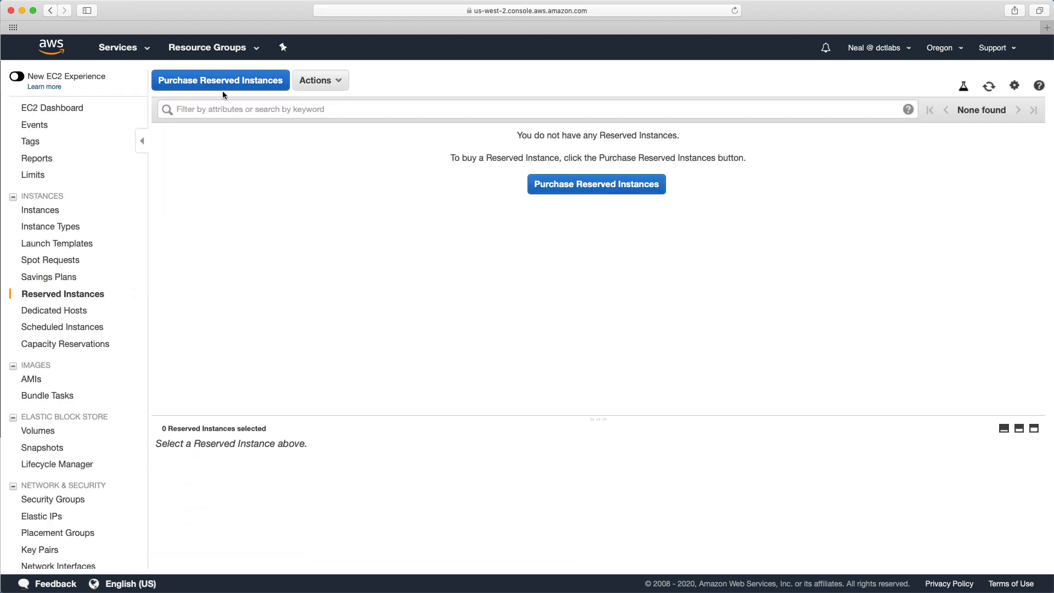
pyautogui.click(189, 86)
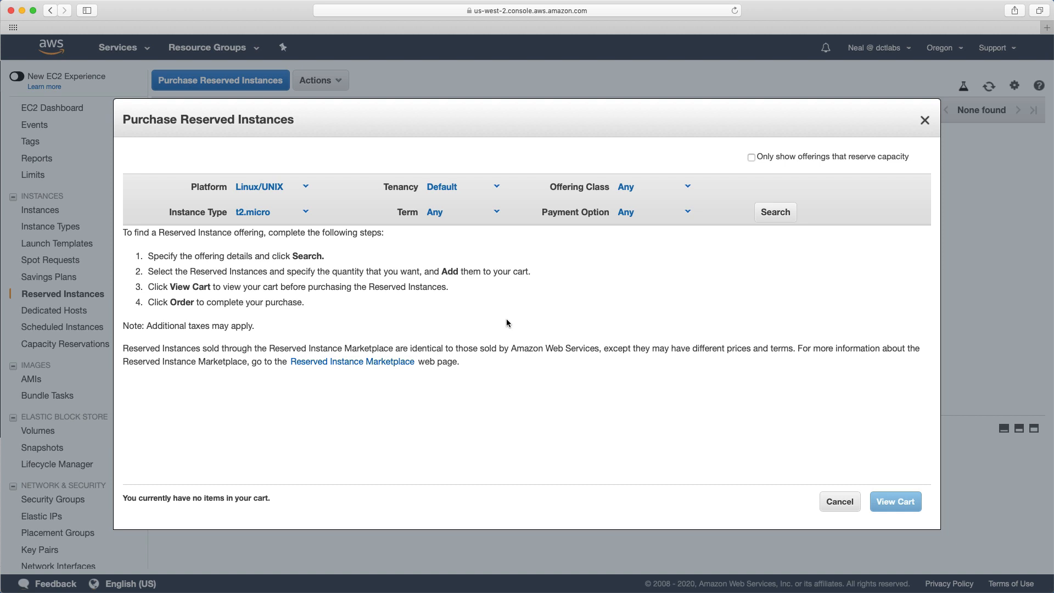
pyautogui.click(498, 215)
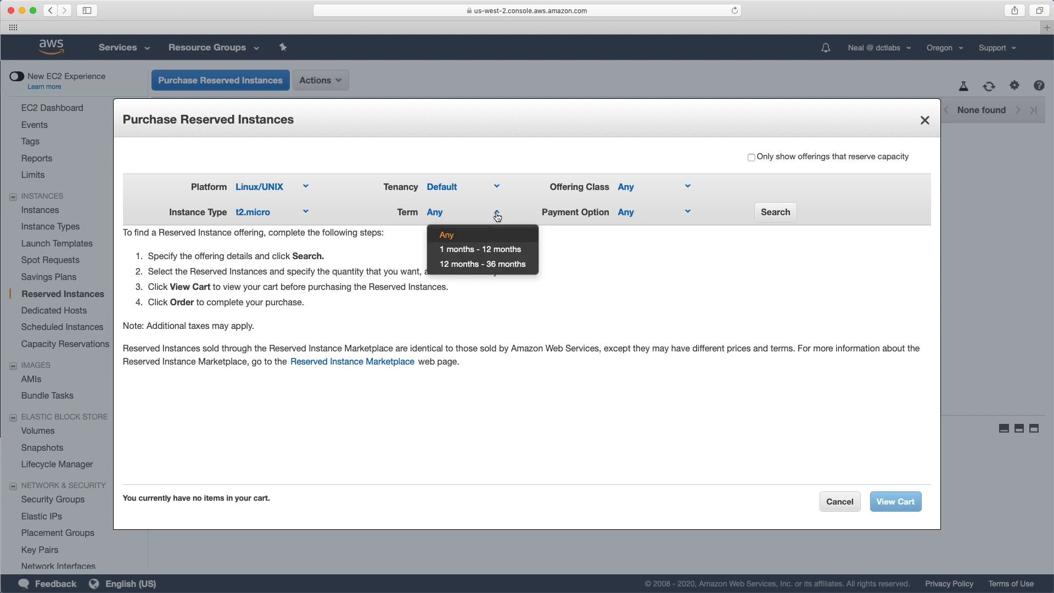
pyautogui.click(477, 254)
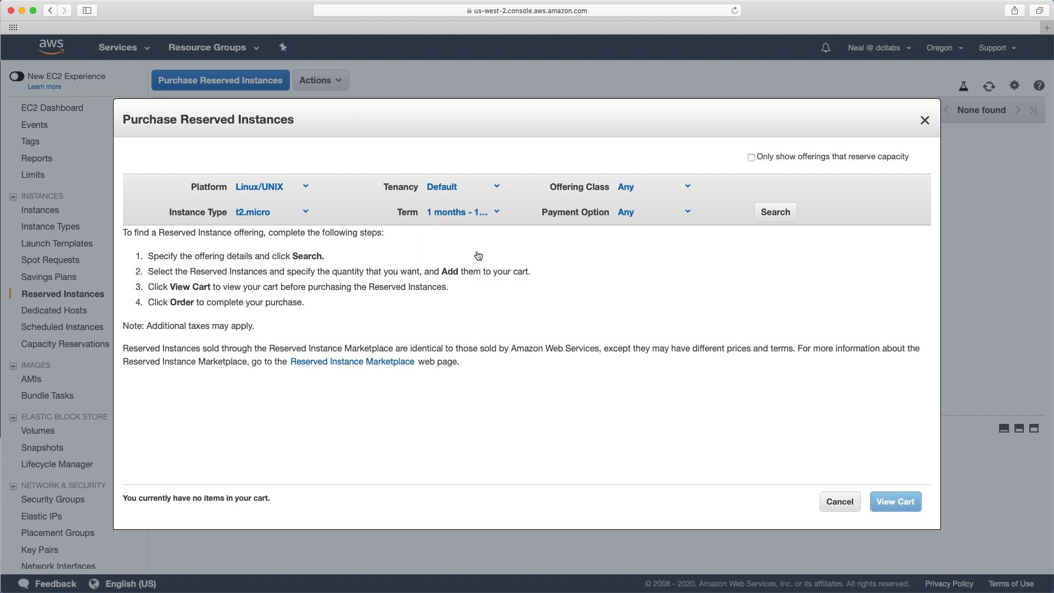
pyautogui.click(494, 215)
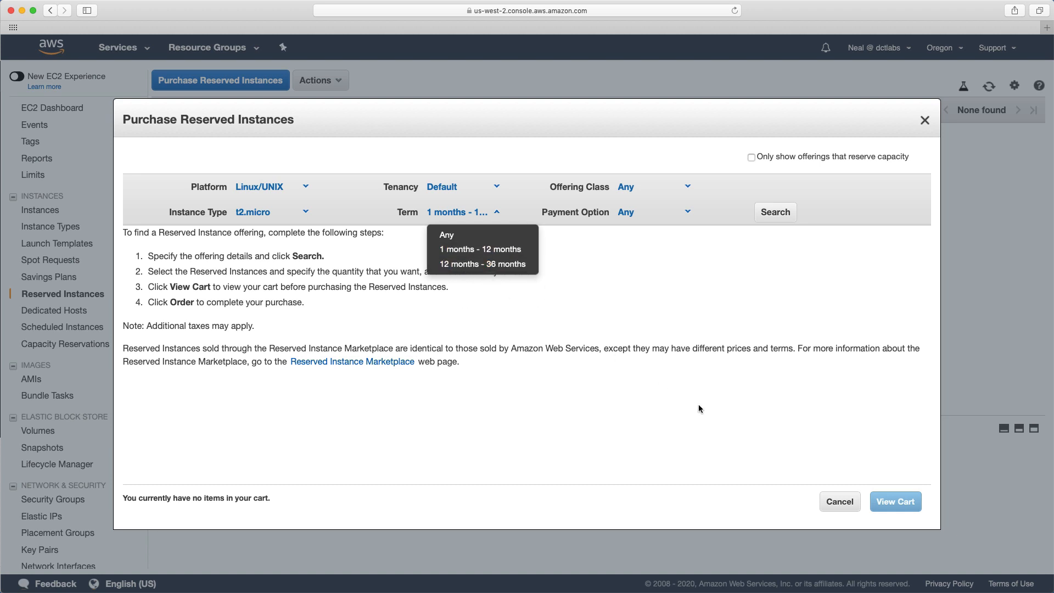
pyautogui.click(825, 505)
# - Open the overview of Spot Requests
pyautogui.click(48, 261)
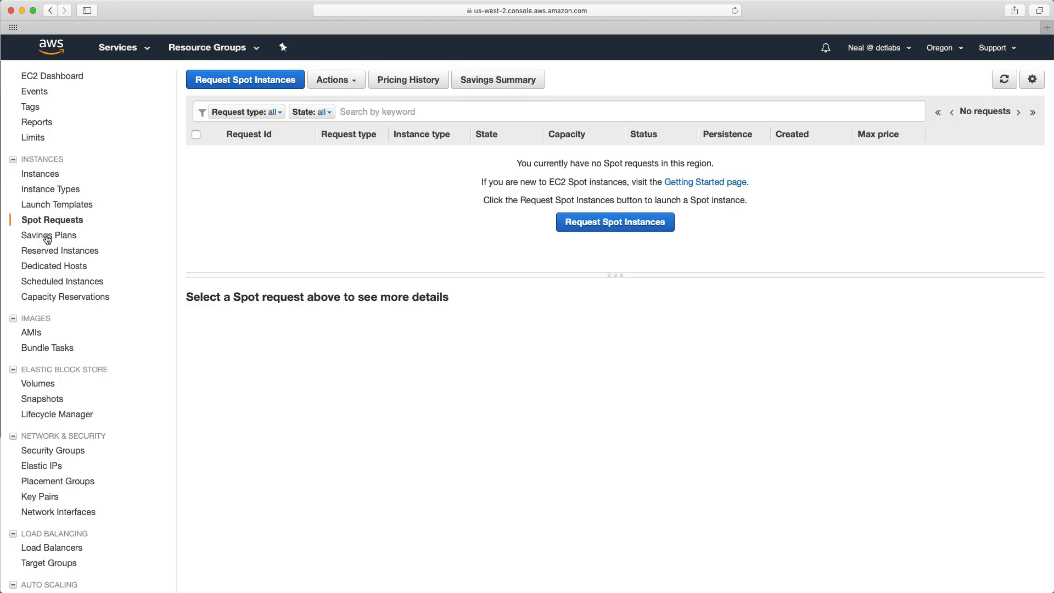
# - View the overview pages of the Savings Plans, Dedicated Hosts and Scheduled Instances purchasing options
pyautogui.click(46, 236)
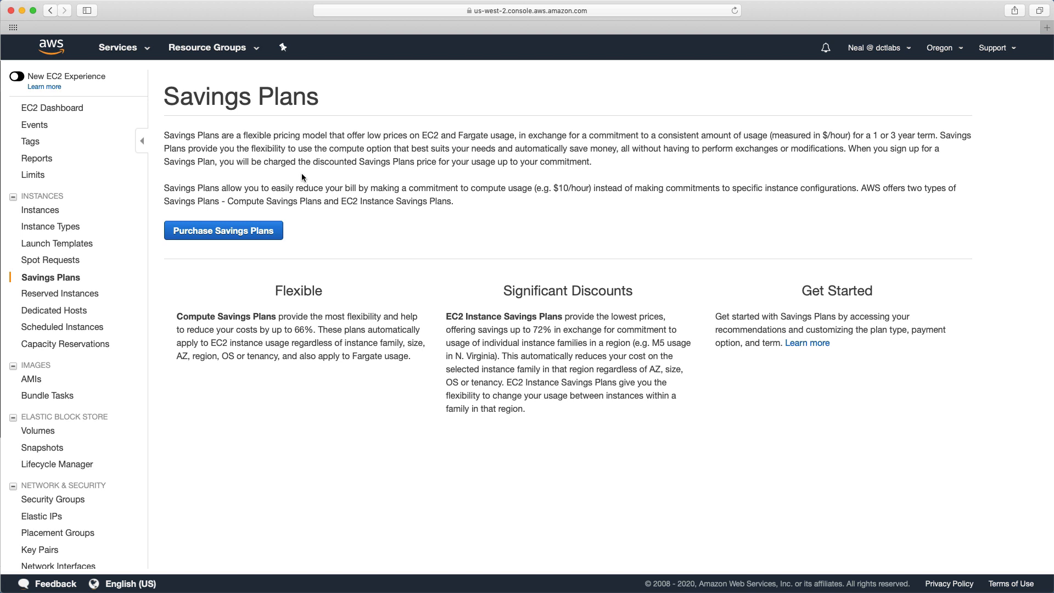
pyautogui.click(55, 311)
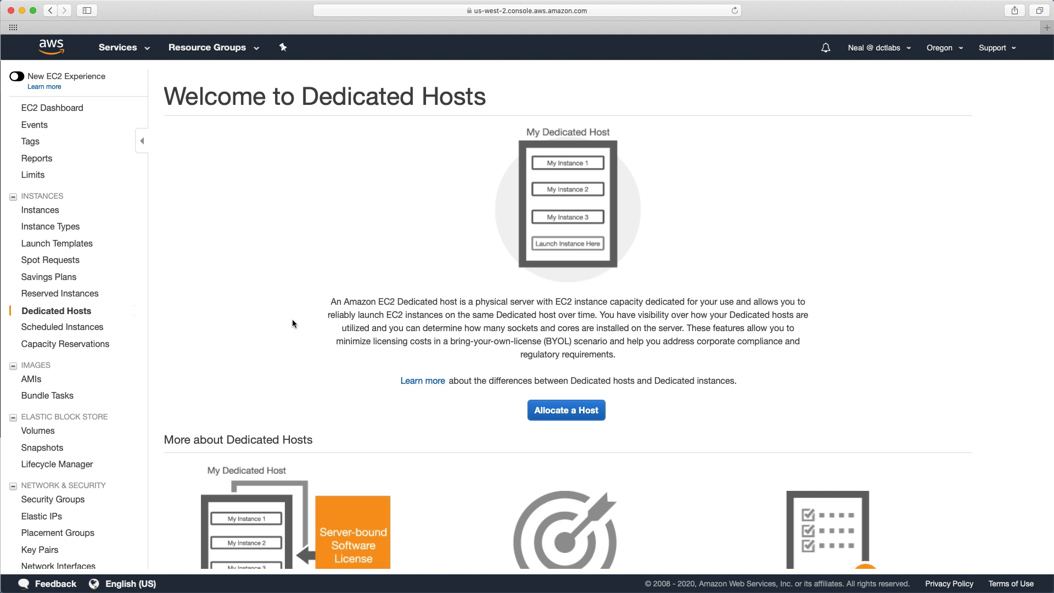
pyautogui.click(64, 327)
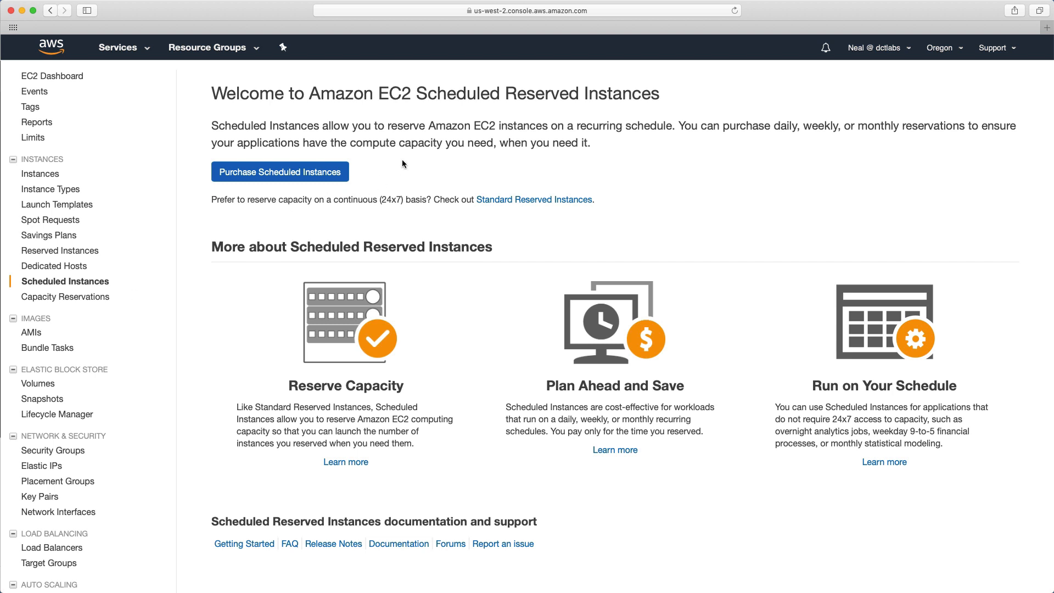
# - View the region's Capacity Reservations and open the form for creating a new one
pyautogui.click(82, 298)
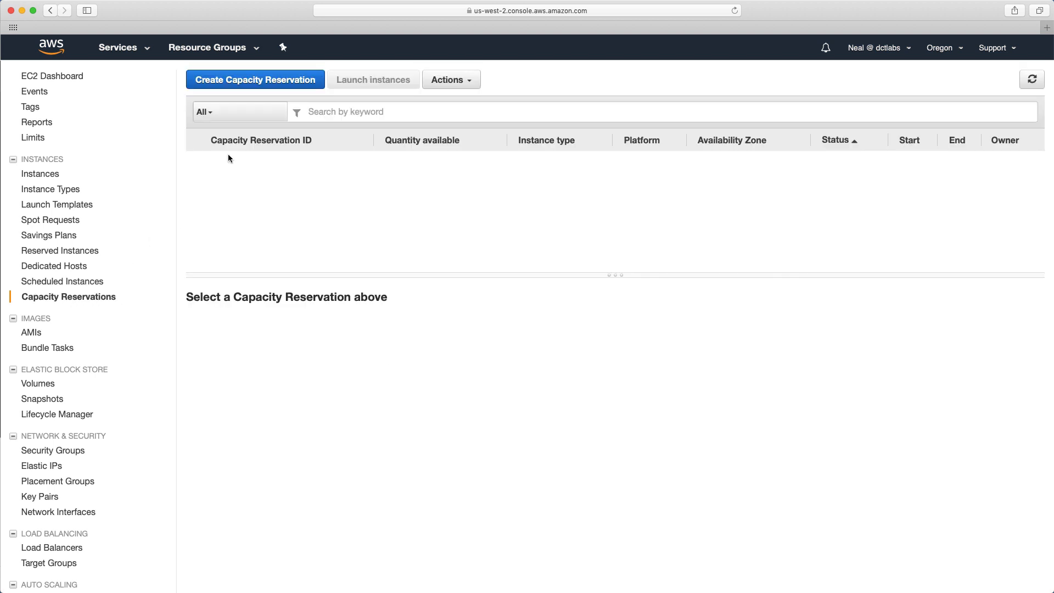
pyautogui.click(252, 85)
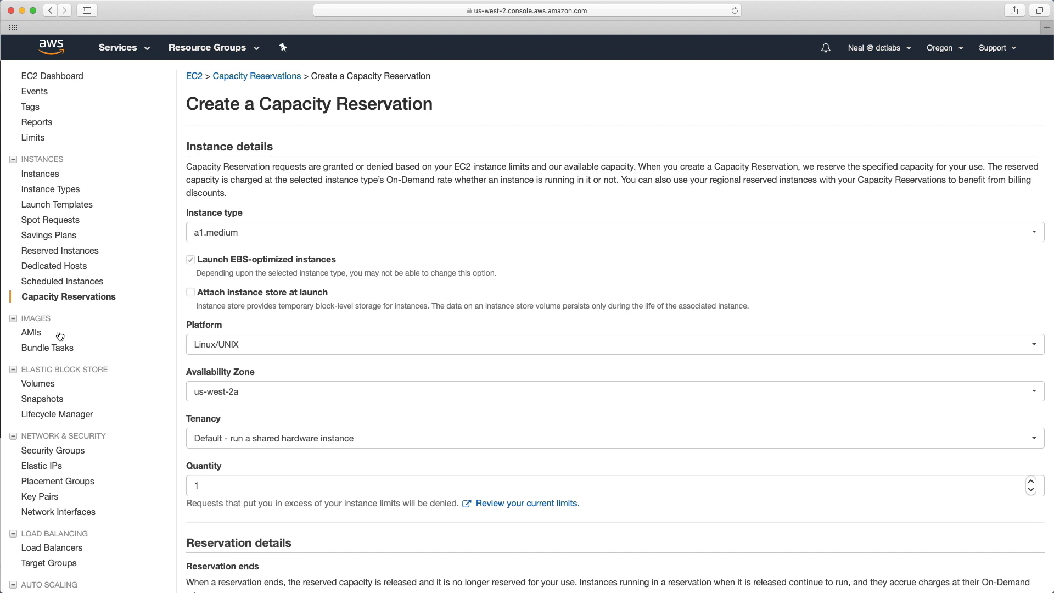
# - Browse the AMI list by ownership, viewing the private images and finishing with the public images
pyautogui.click(29, 336)
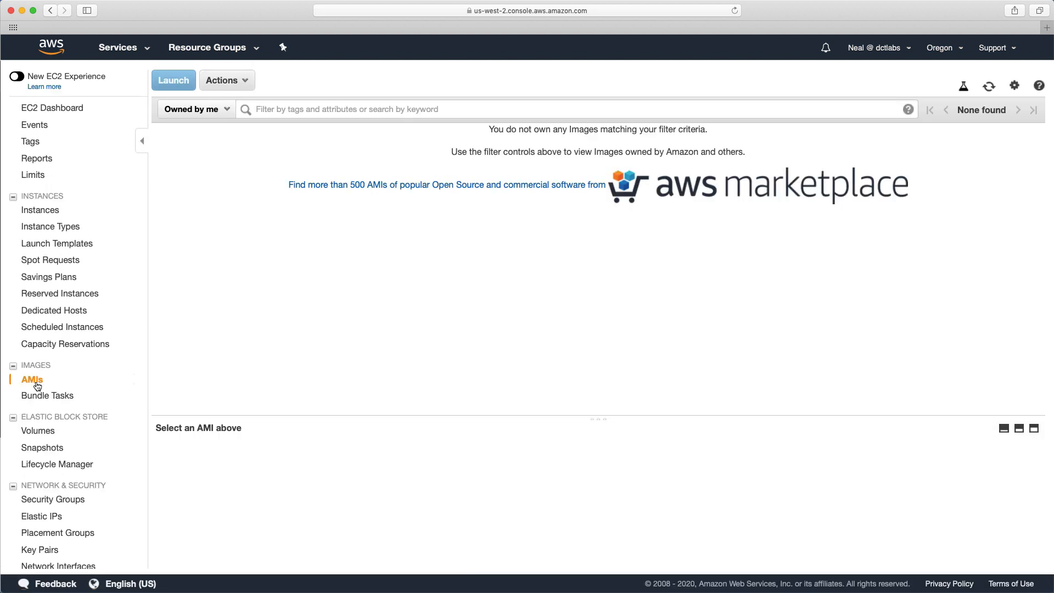
pyautogui.click(206, 112)
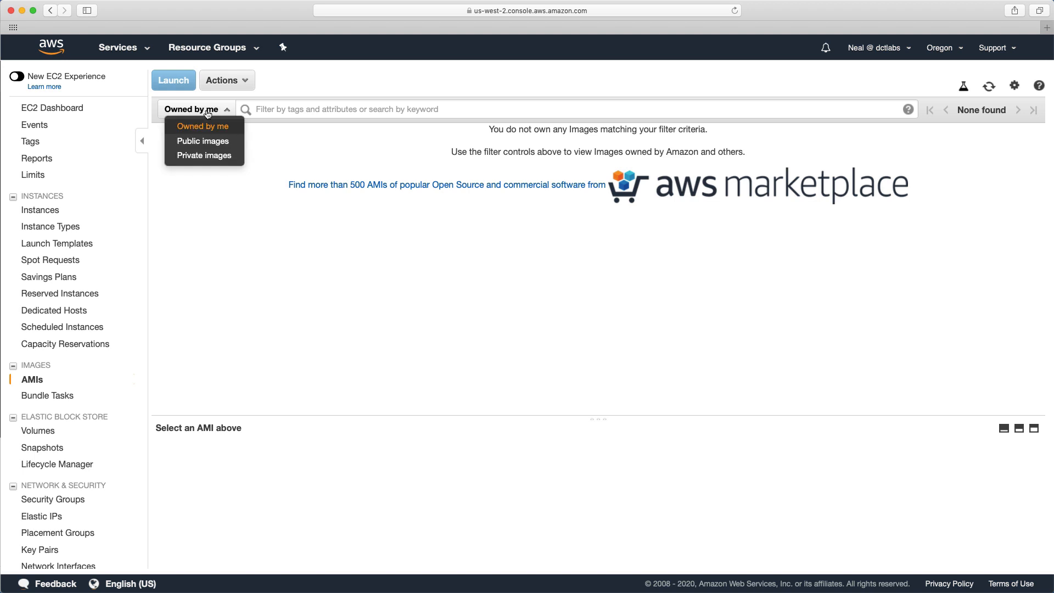
pyautogui.click(189, 141)
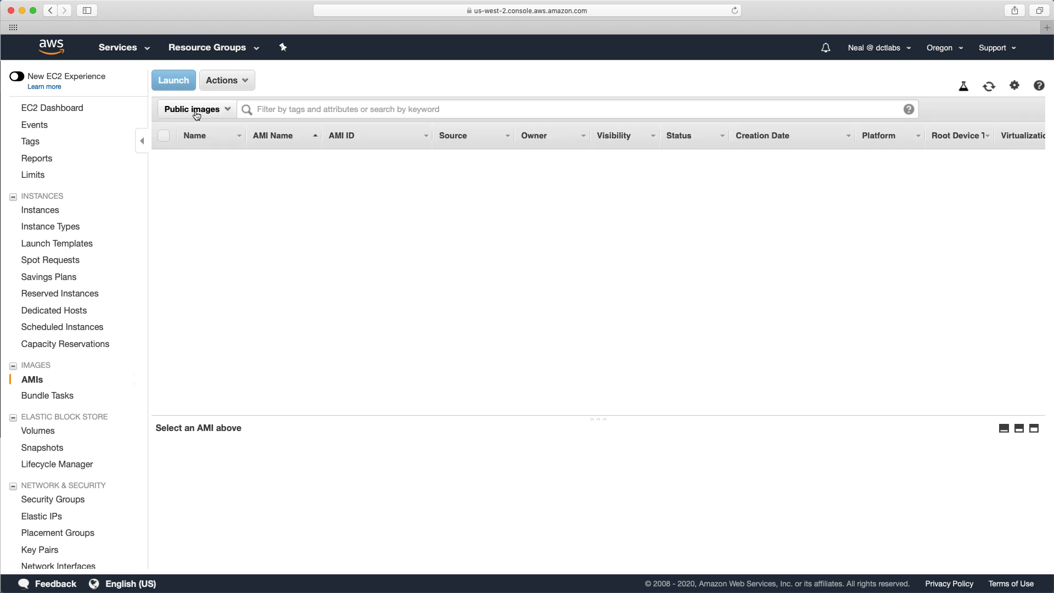
pyautogui.click(196, 109)
pyautogui.click(203, 155)
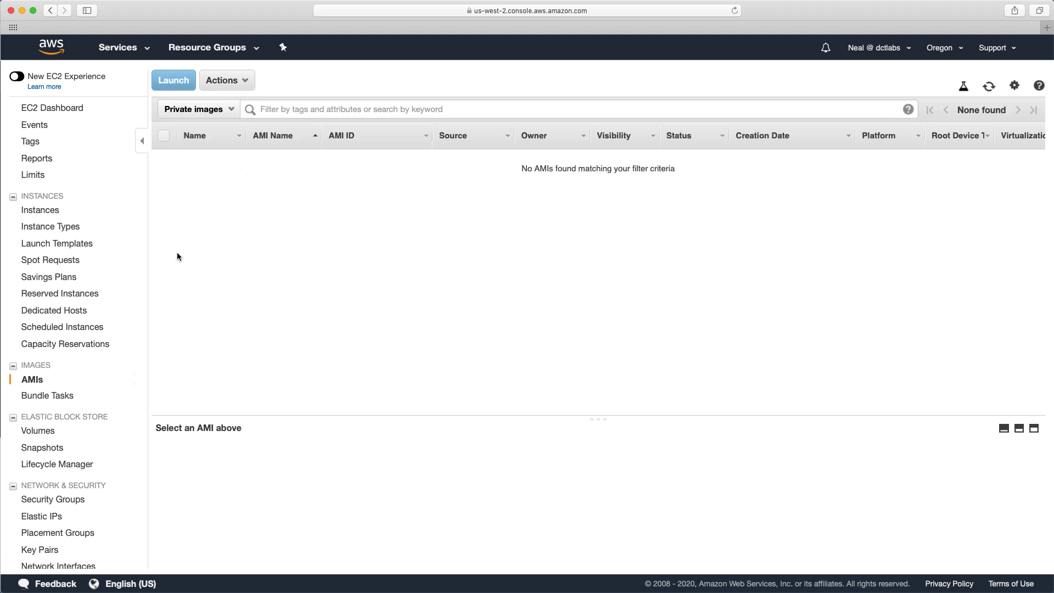
pyautogui.click(208, 110)
pyautogui.click(205, 140)
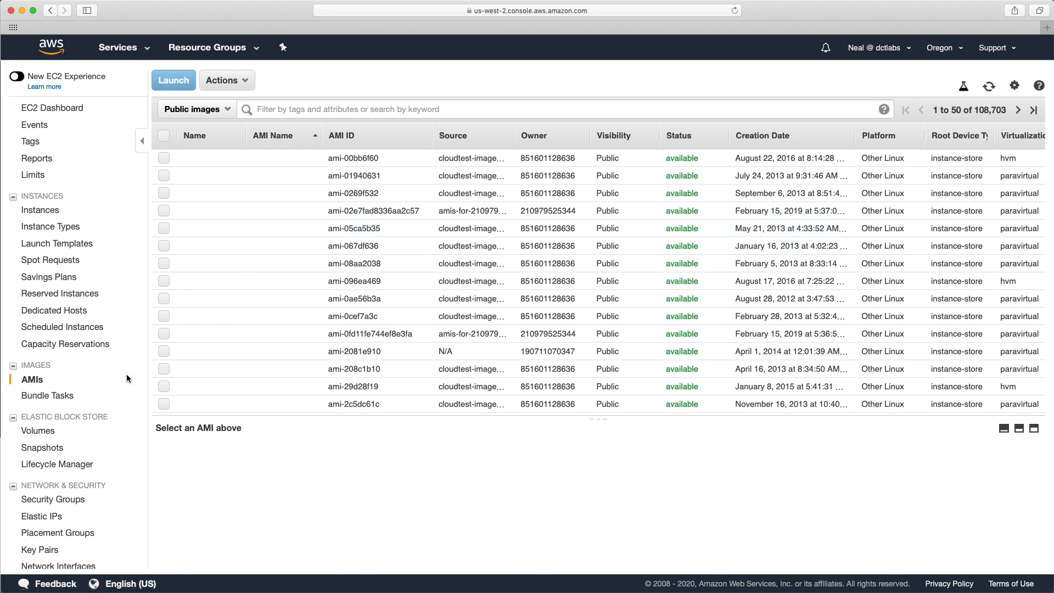
# - Explore the EBS volume creation form with the volume type set to Provisioned IOPS SSD (io1), and cancel it without creating a volume
pyautogui.scroll(-5, 49, 320)
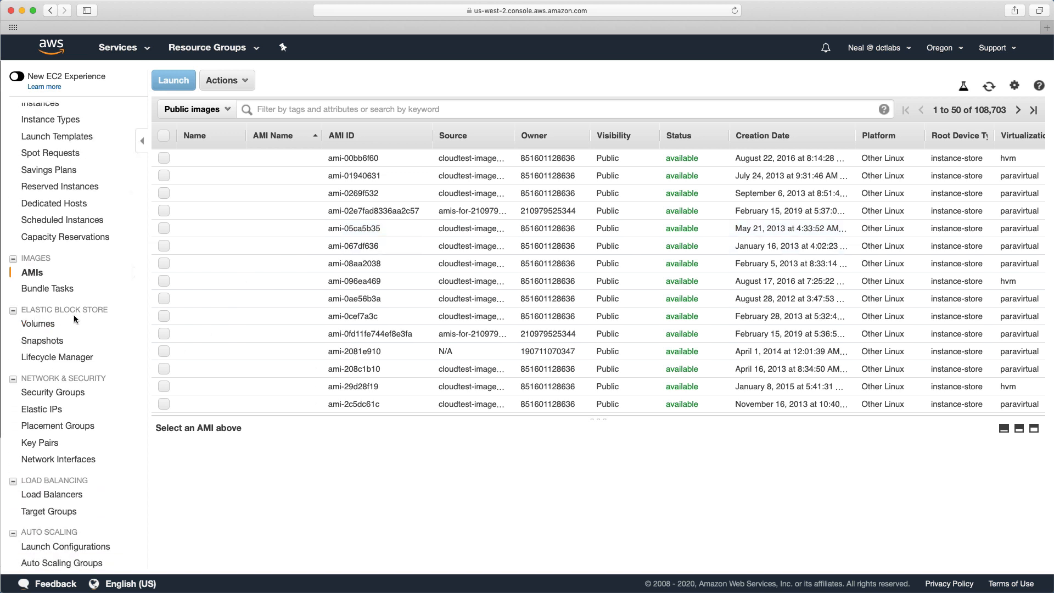
pyautogui.click(40, 324)
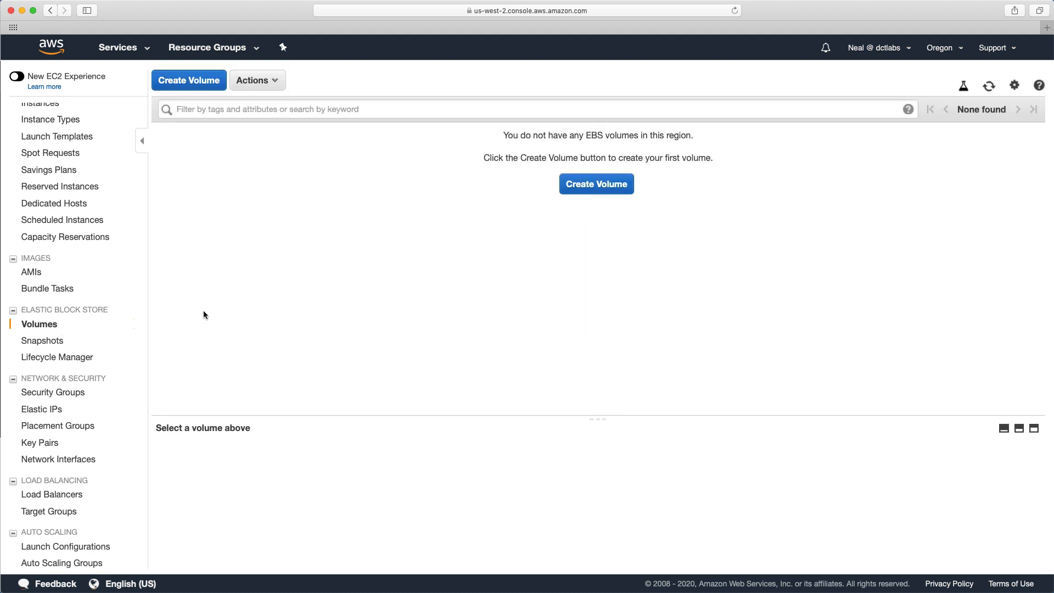
pyautogui.click(580, 184)
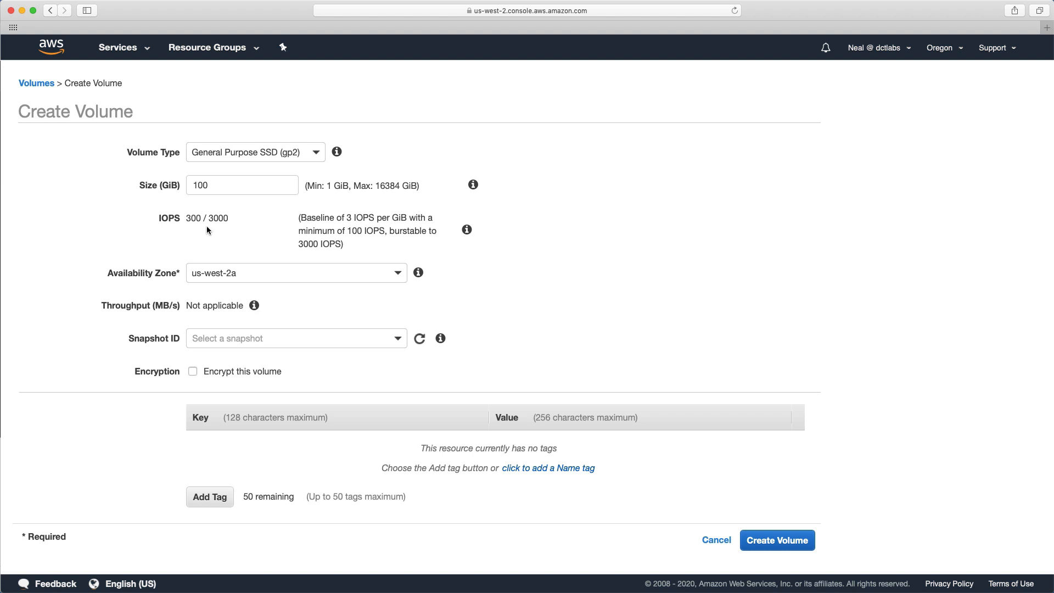
pyautogui.click(269, 154)
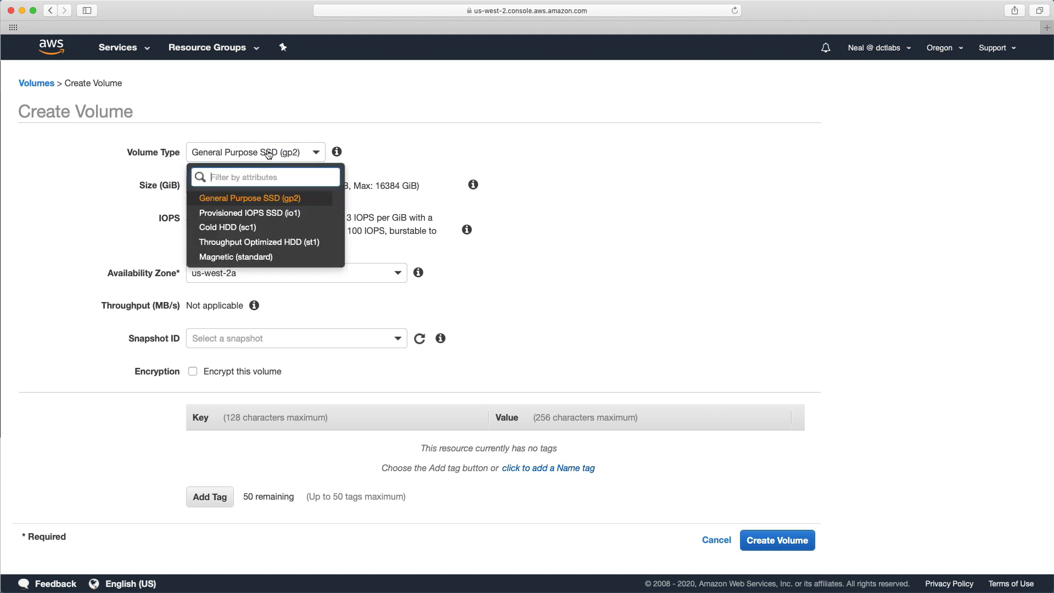
pyautogui.click(251, 213)
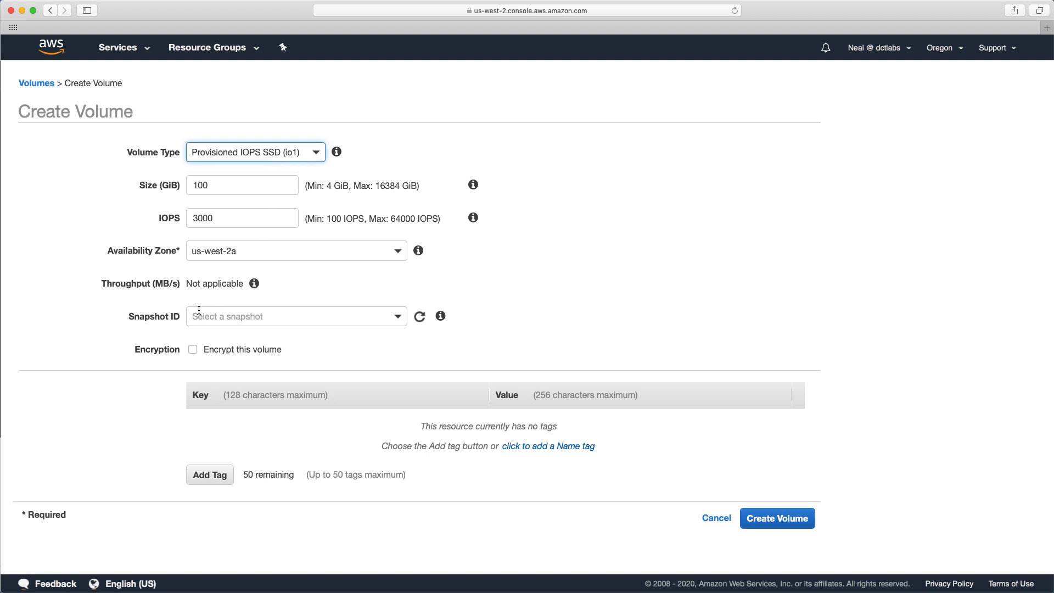
pyautogui.click(217, 217)
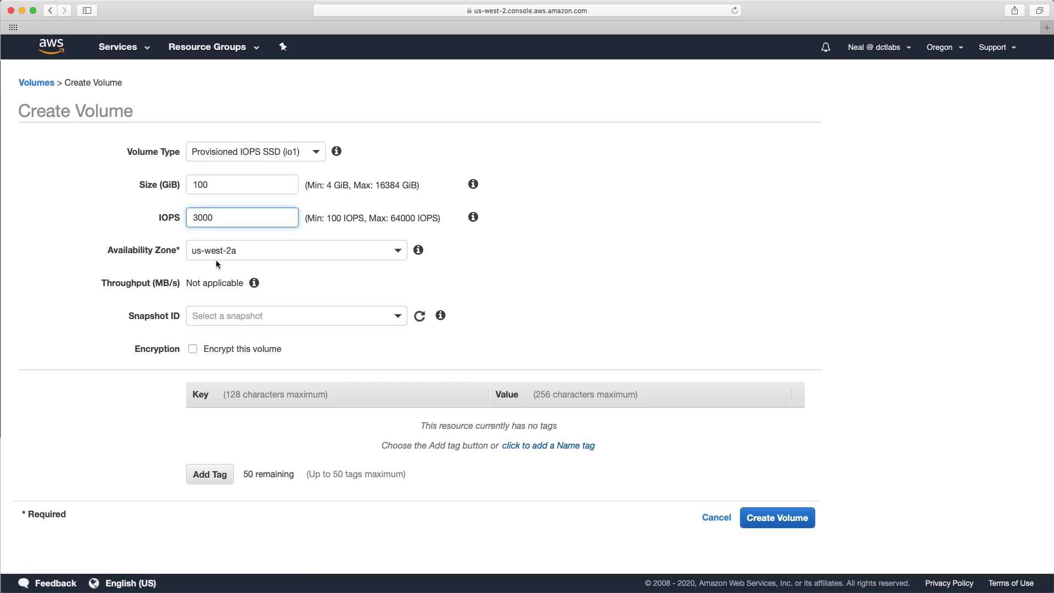
pyautogui.click(564, 477)
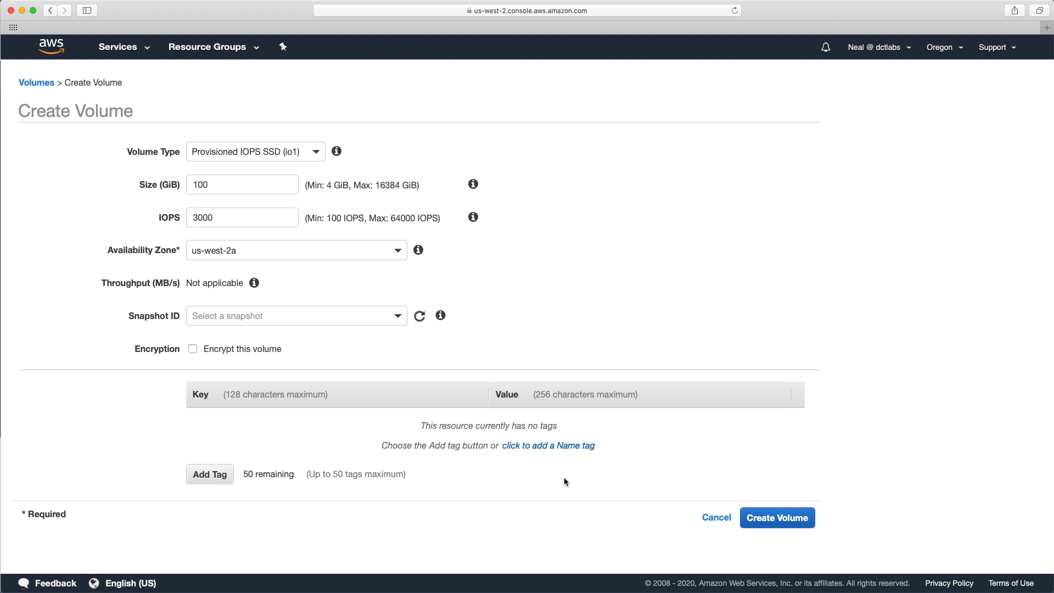
pyautogui.click(719, 519)
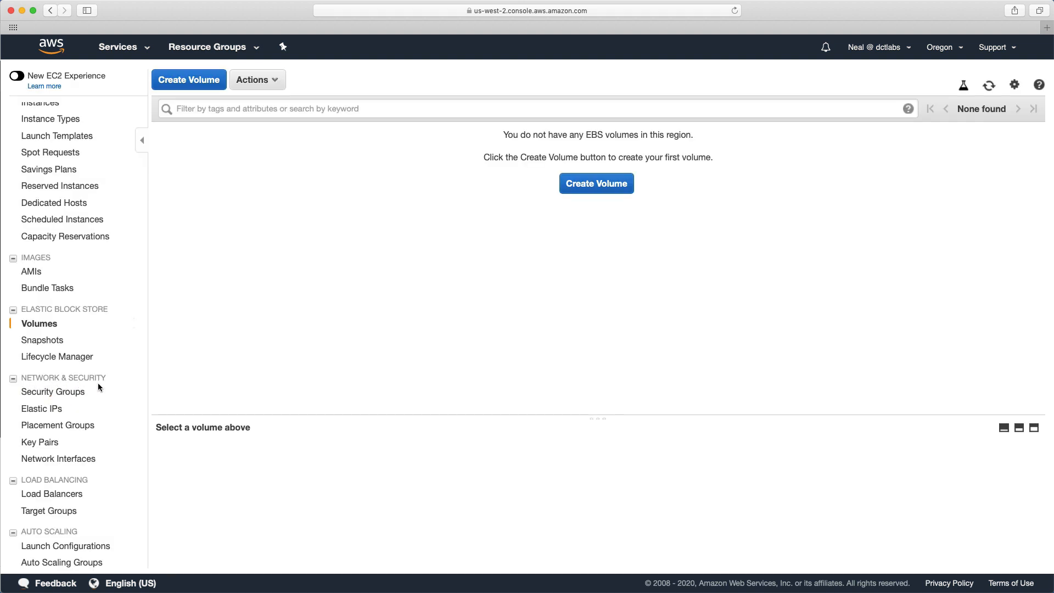
# - View the security groups, then open the form for allocating a new Elastic IP address and cancel it
pyautogui.click(59, 393)
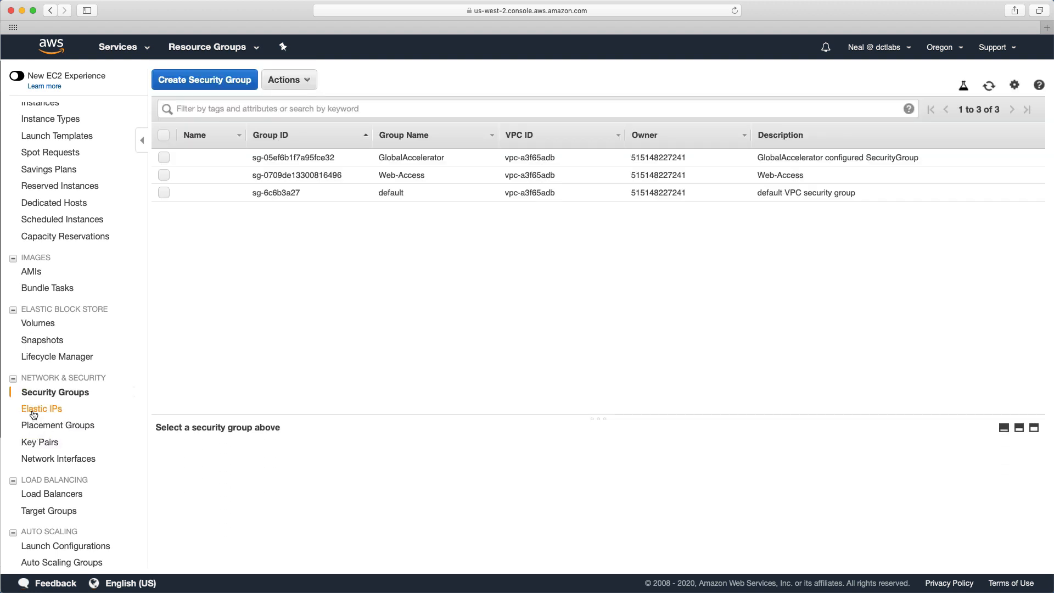
pyautogui.click(33, 414)
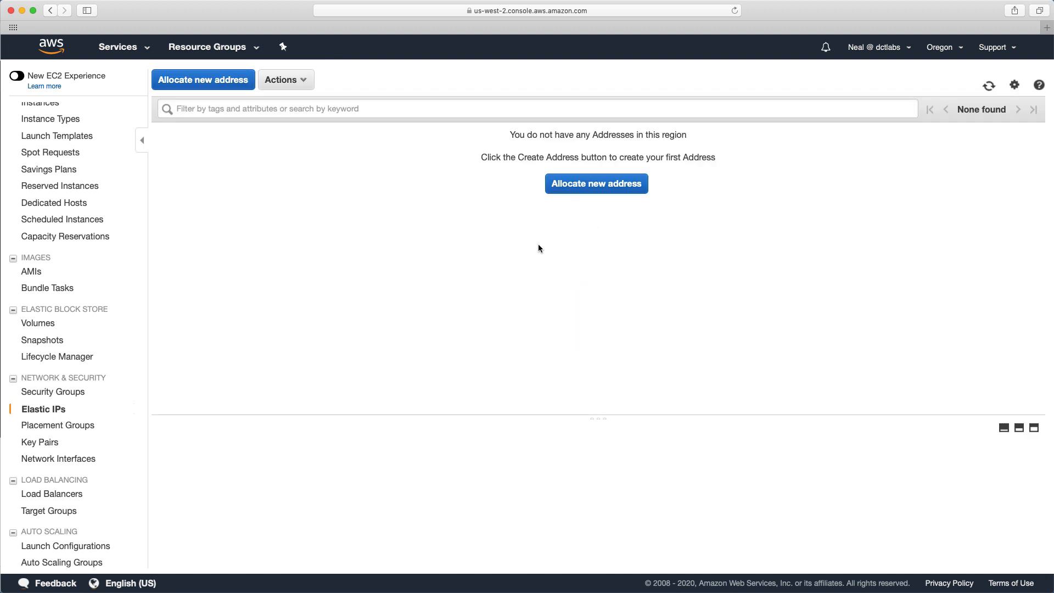
pyautogui.click(568, 185)
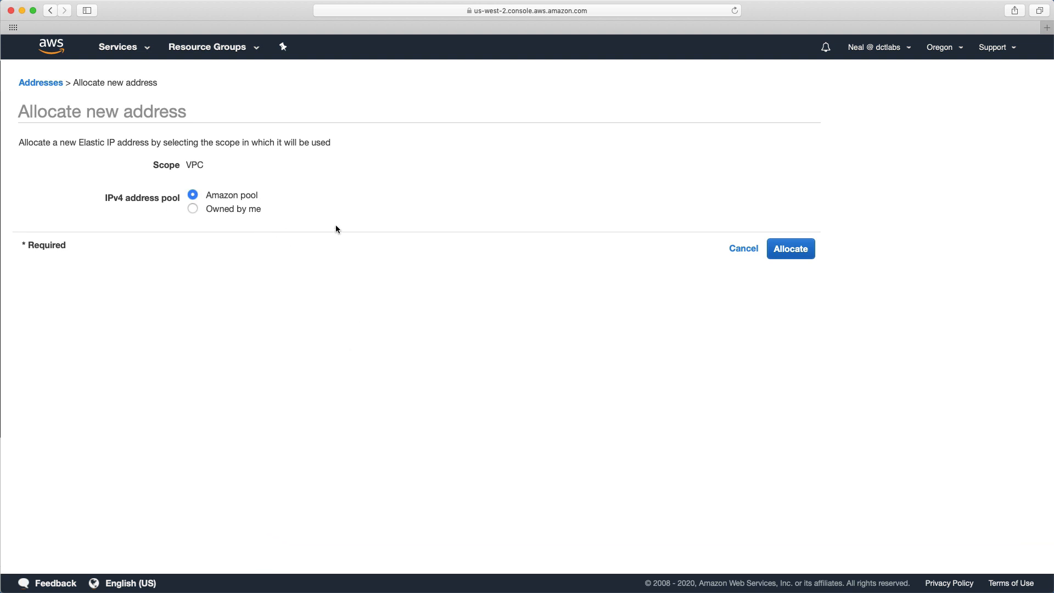
pyautogui.click(741, 249)
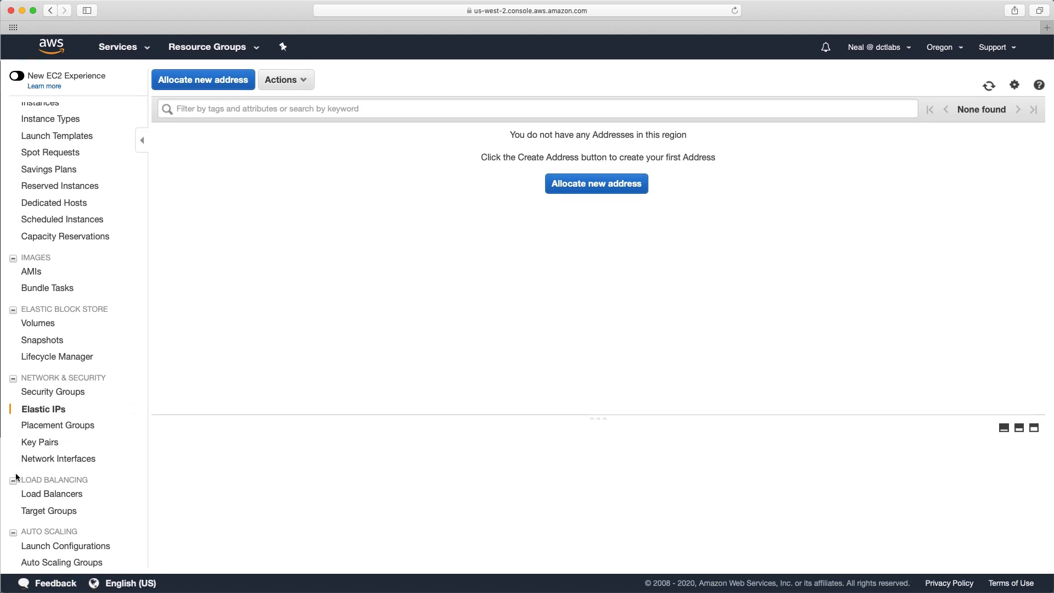
# - View the region's placement groups and network interfaces
pyautogui.click(46, 432)
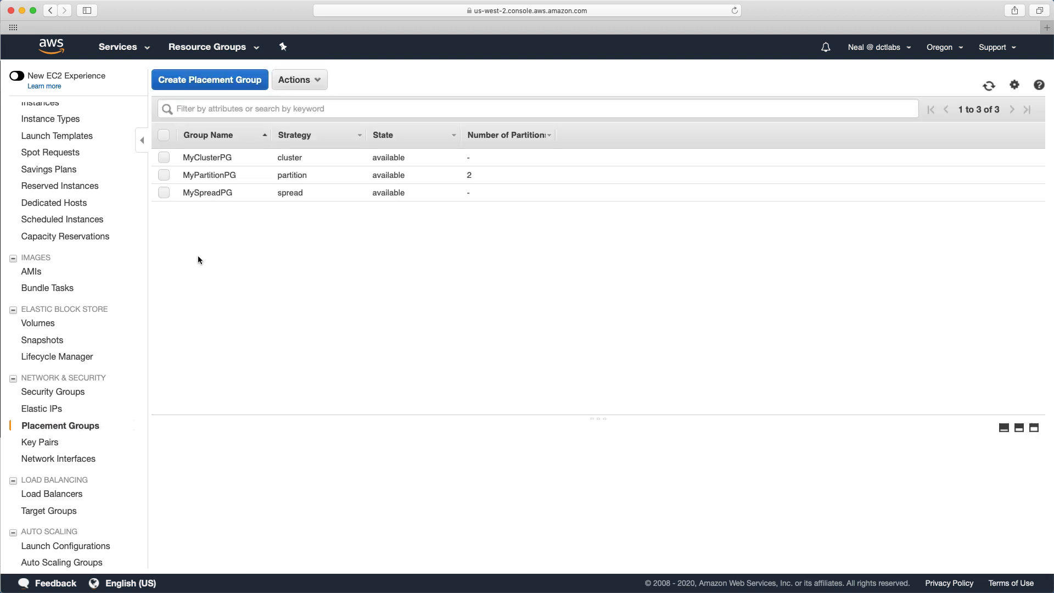
pyautogui.click(54, 460)
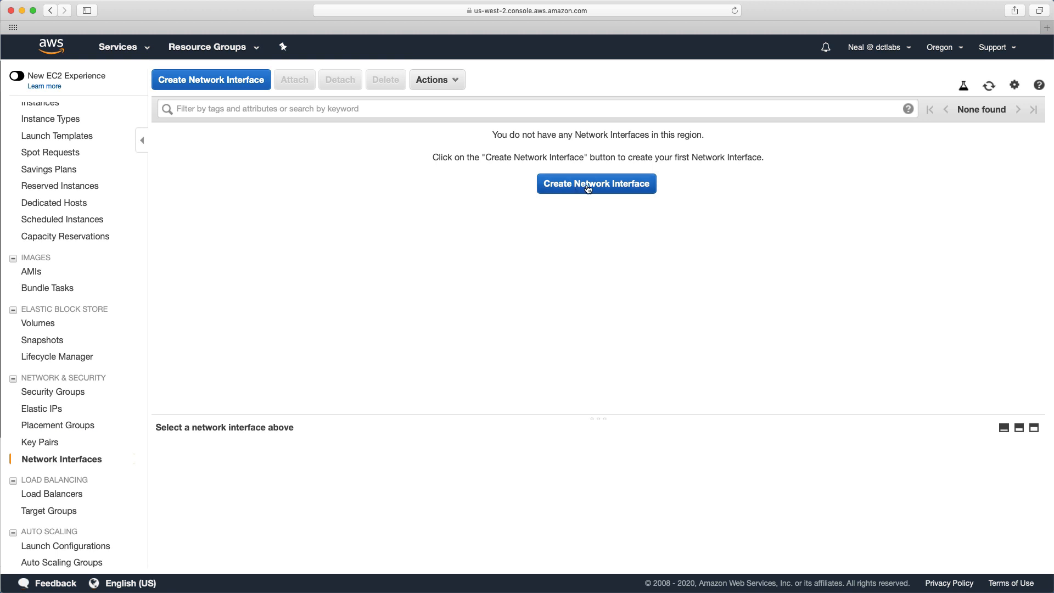
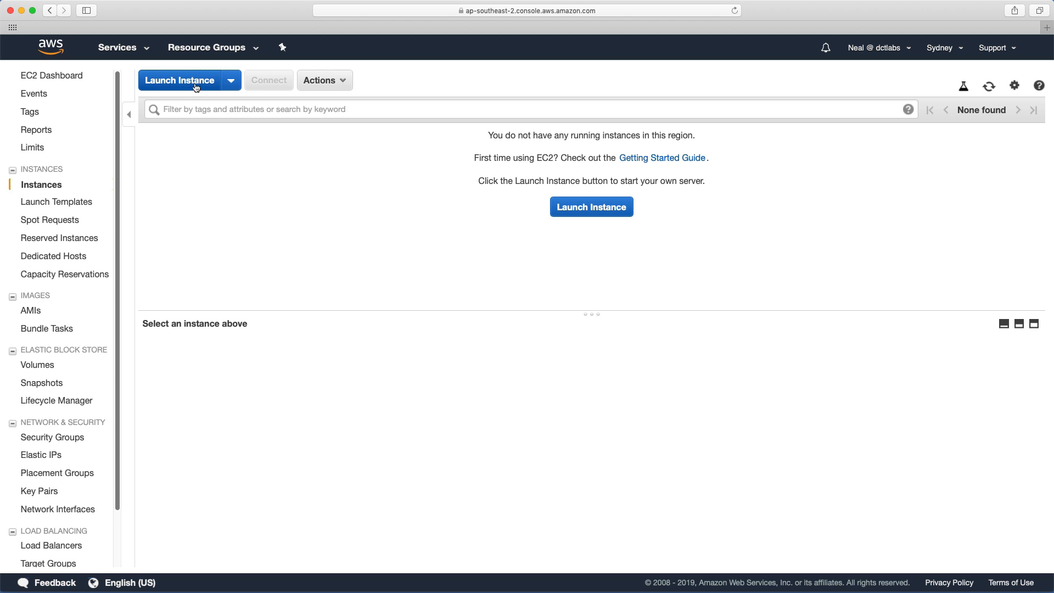
# - Start launching an instance from the Instances page and examine the Amazon Linux 2 AMI entry
pyautogui.click(194, 83)
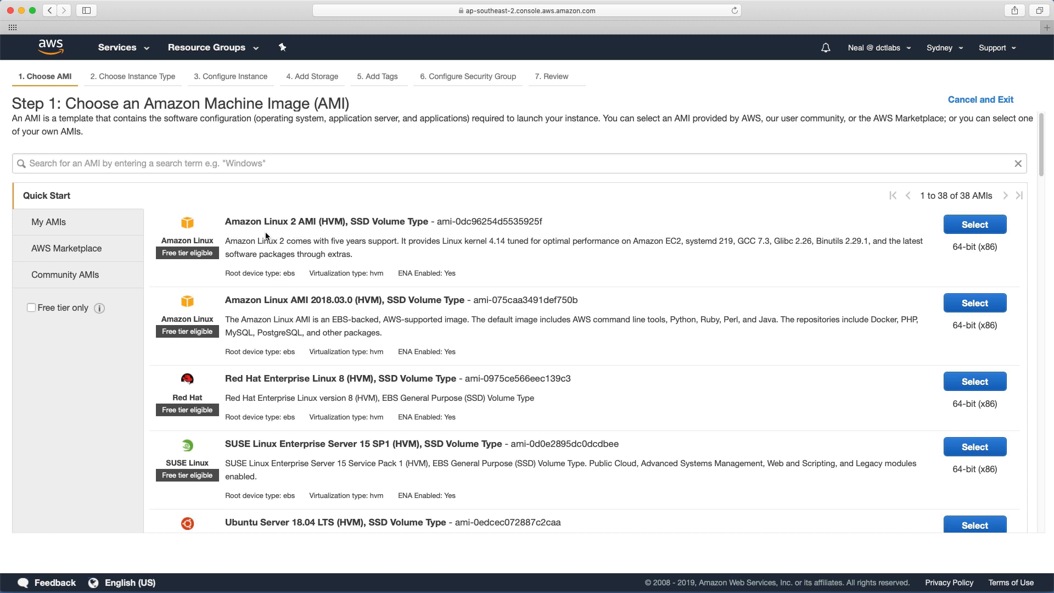
pyautogui.moveTo(225, 221); pyautogui.dragTo(316, 225)
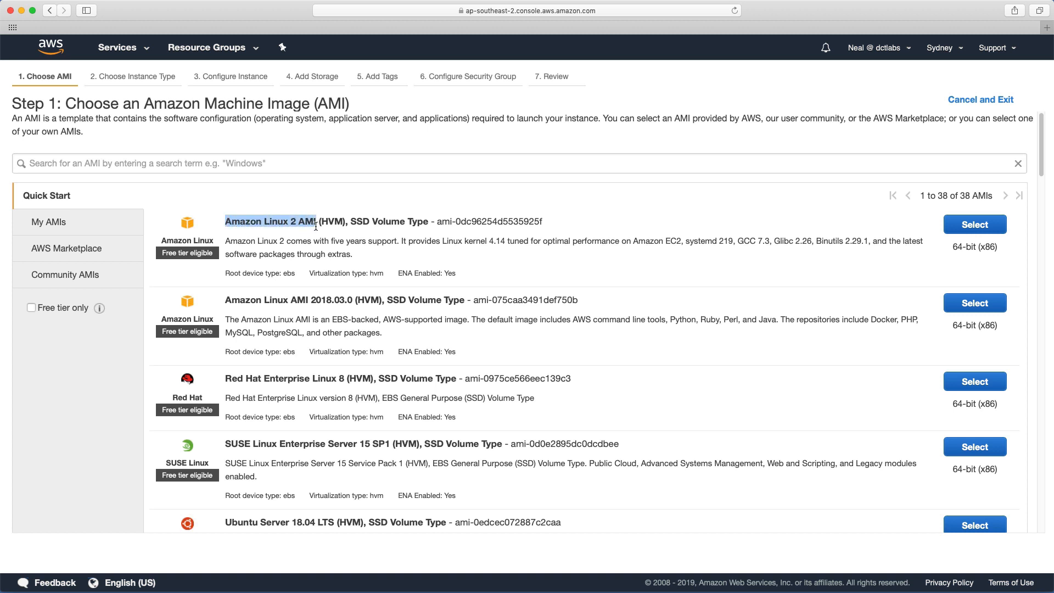
pyautogui.click(297, 257)
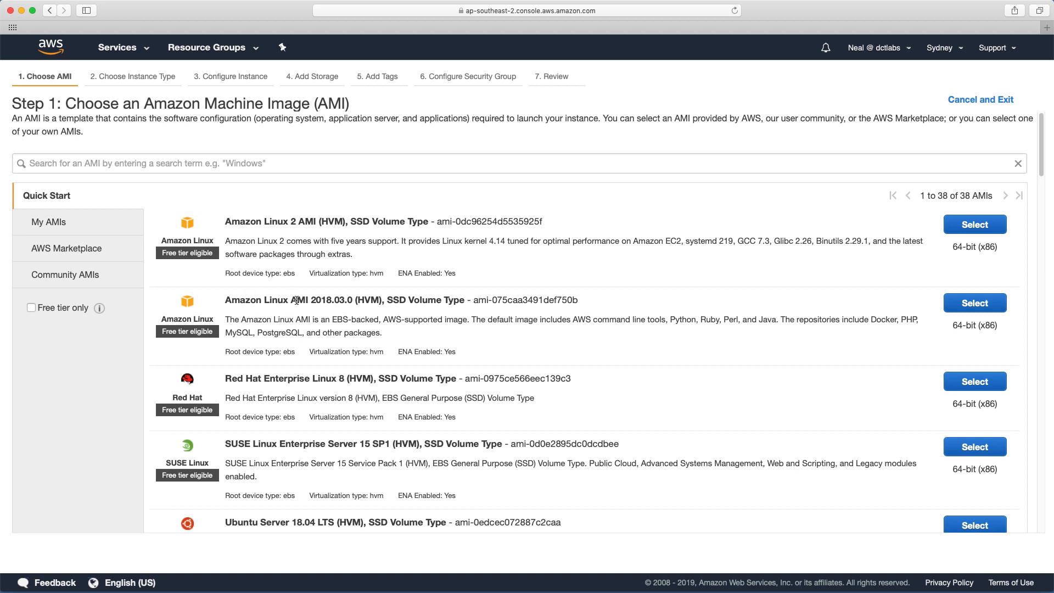
pyautogui.moveTo(226, 222); pyautogui.dragTo(543, 223)
pyautogui.moveTo(313, 227); pyautogui.dragTo(297, 225)
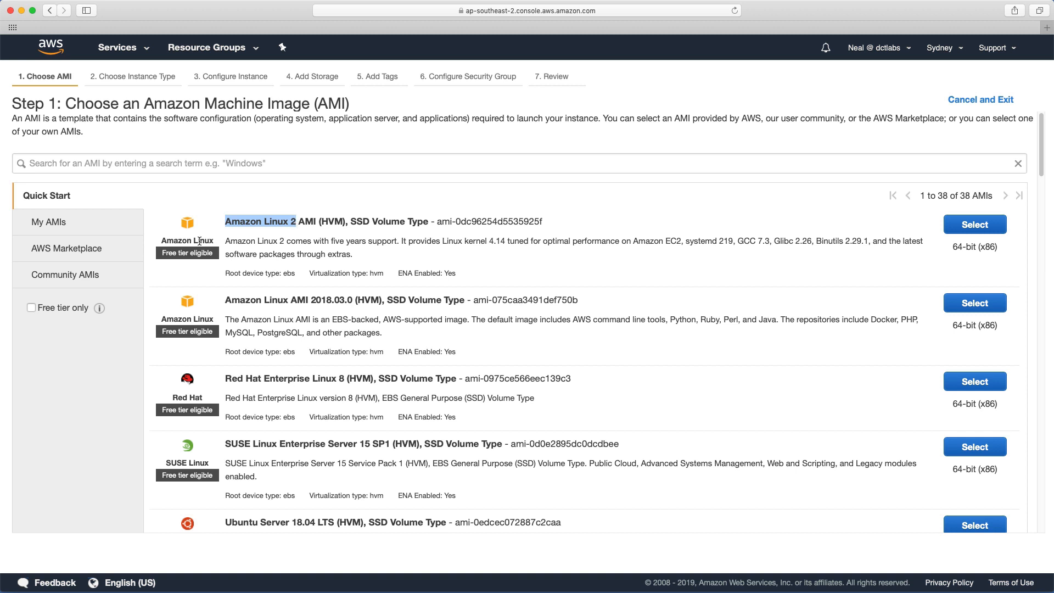
pyautogui.click(297, 242)
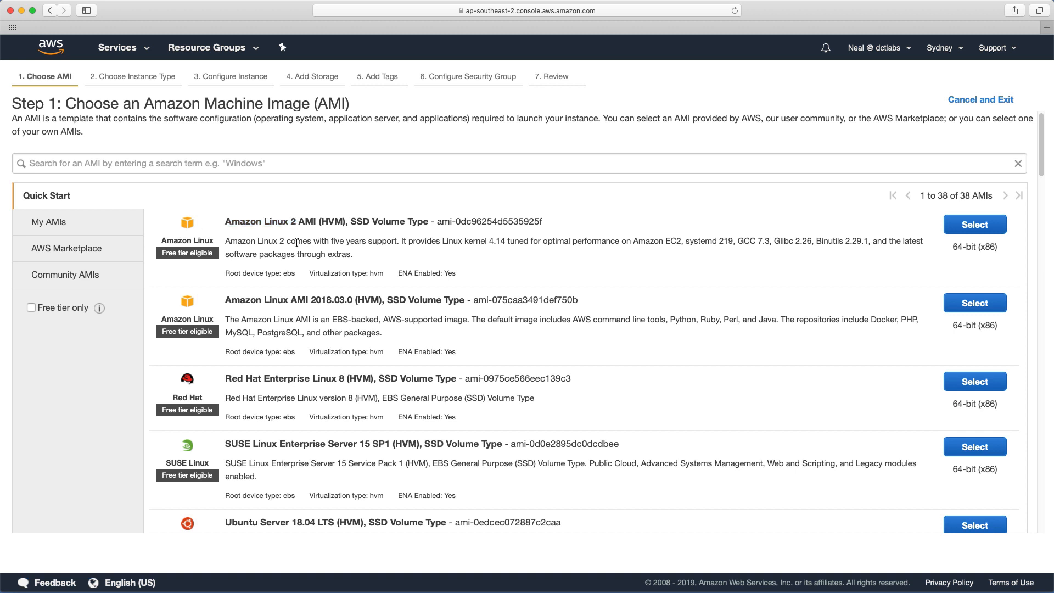
# - Look through the Quick Start AMIs down to the Deep Learning and Microsoft Windows Server 2019 images
pyautogui.scroll(-3, 291, 293)
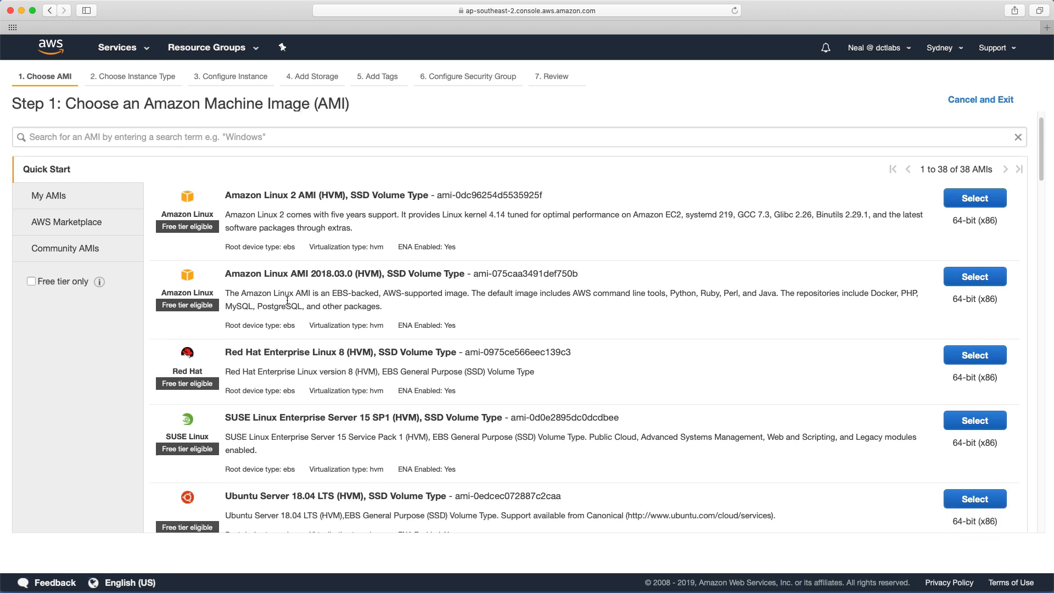
pyautogui.scroll(-10, 267, 357)
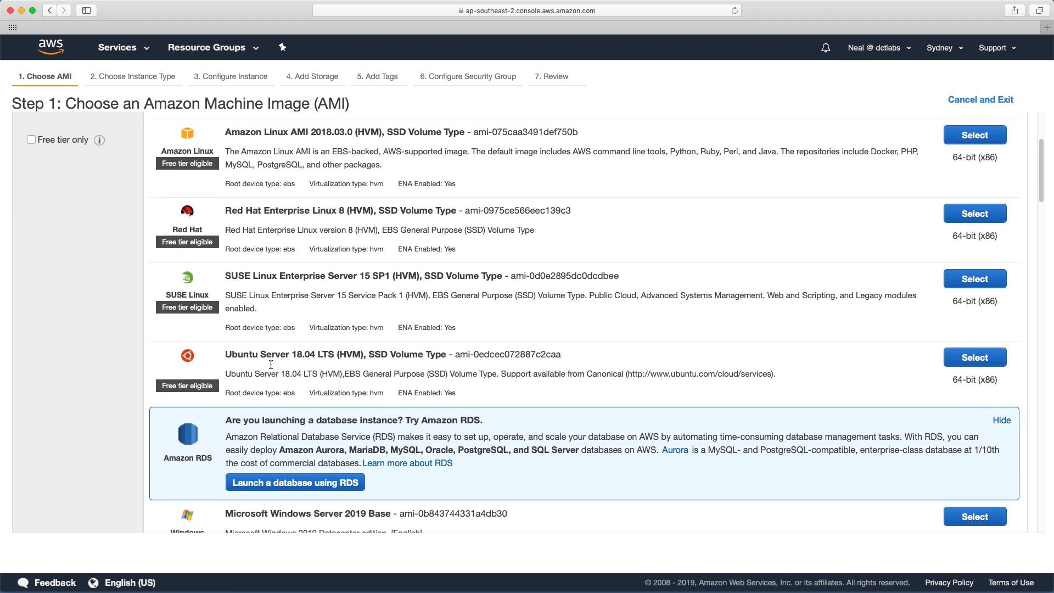
pyautogui.scroll(-2, 271, 365)
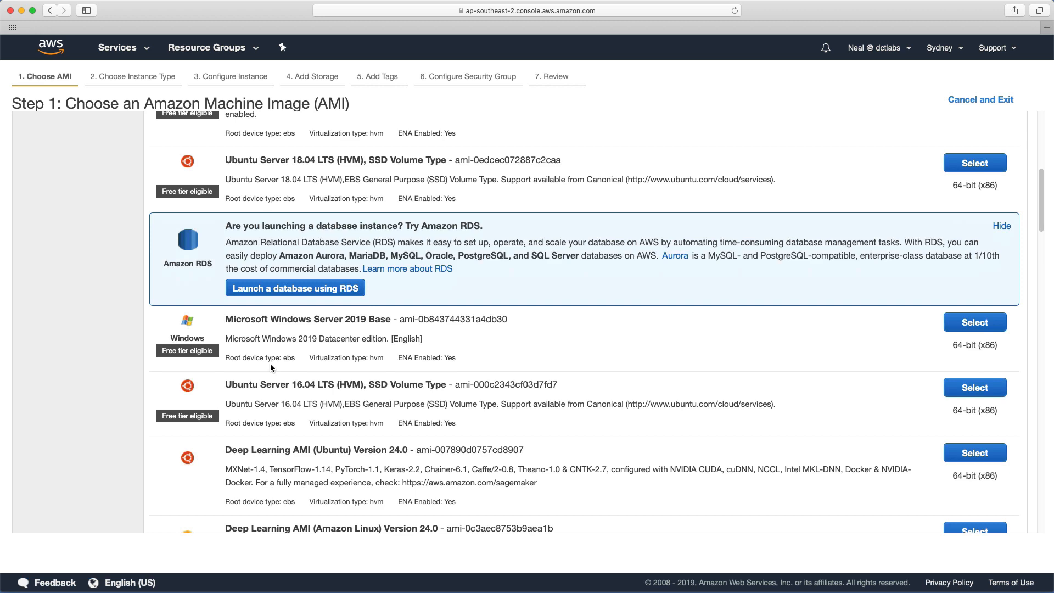
pyautogui.scroll(-5, 270, 364)
pyautogui.scroll(-10, 270, 365)
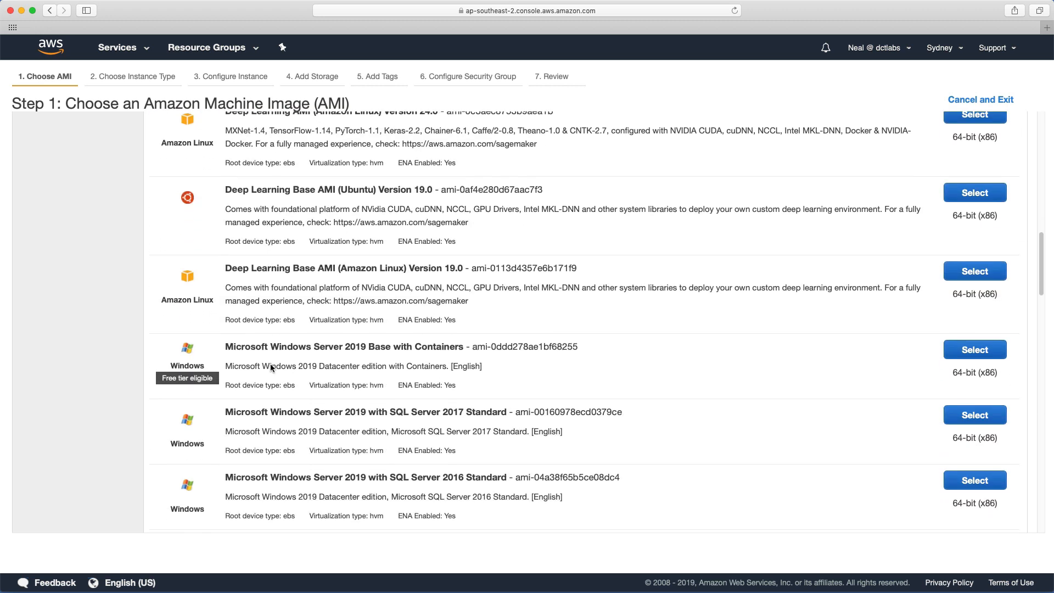
pyautogui.scroll(1, 271, 366)
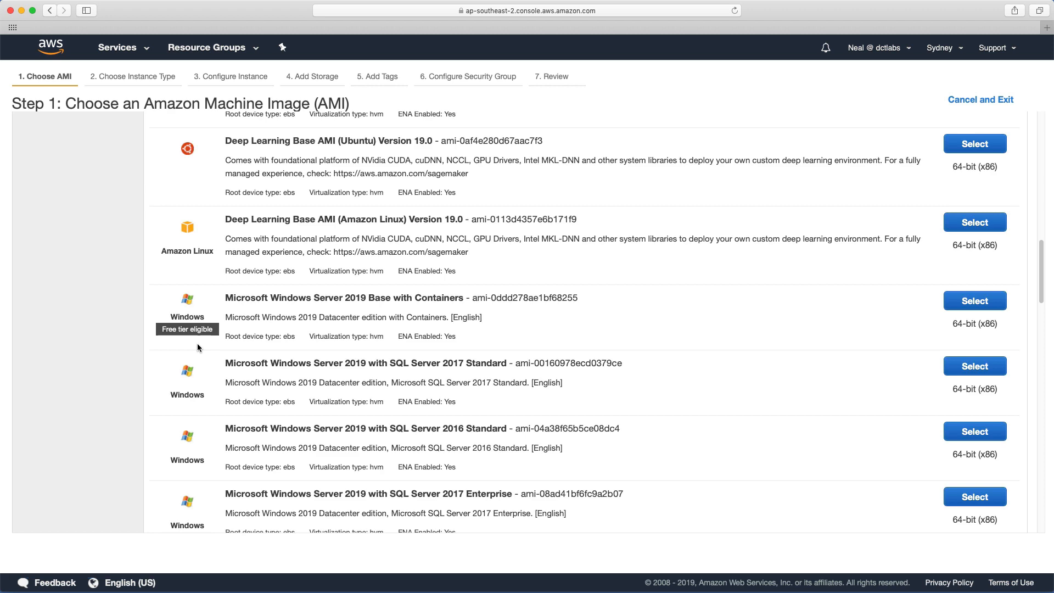
# - Look through the My AMIs, AWS Marketplace and Community AMIs categories, and return to the Quick Start list
pyautogui.scroll(10, 197, 347)
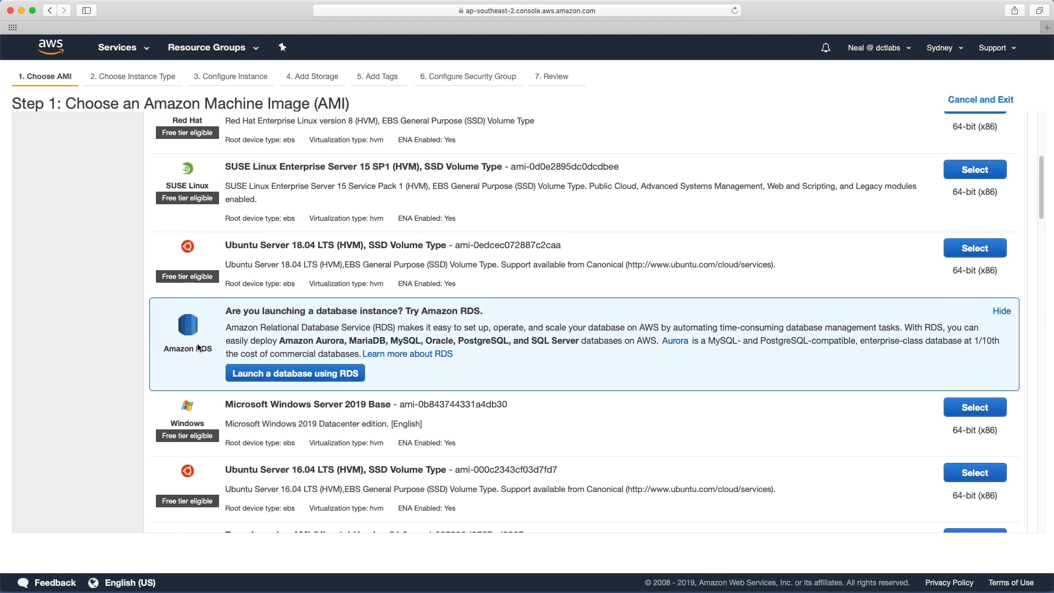
pyautogui.scroll(8, 197, 344)
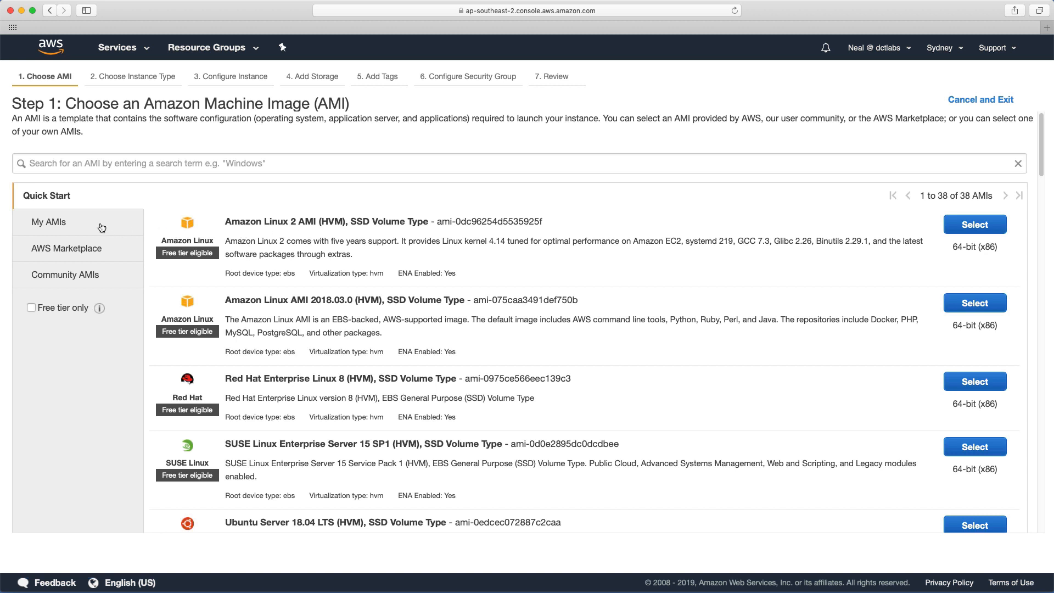
pyautogui.click(70, 222)
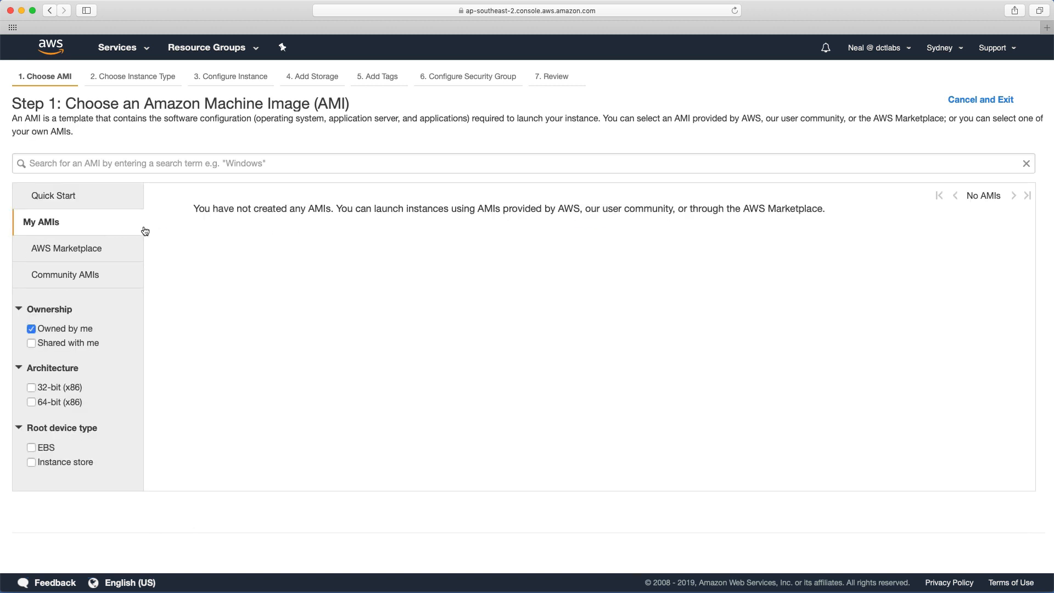
pyautogui.click(79, 250)
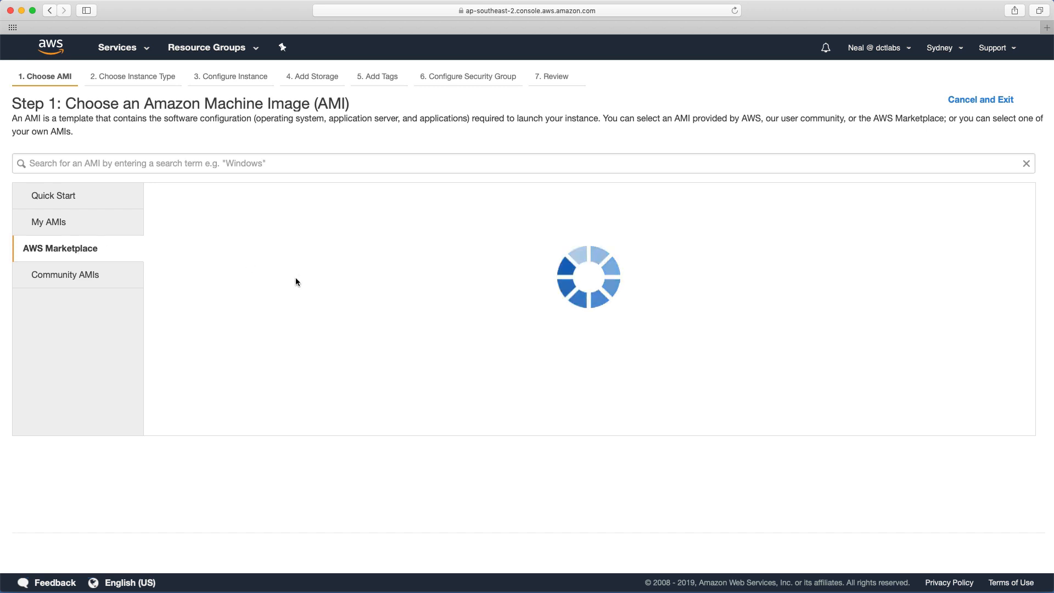
pyautogui.scroll(-2, 258, 337)
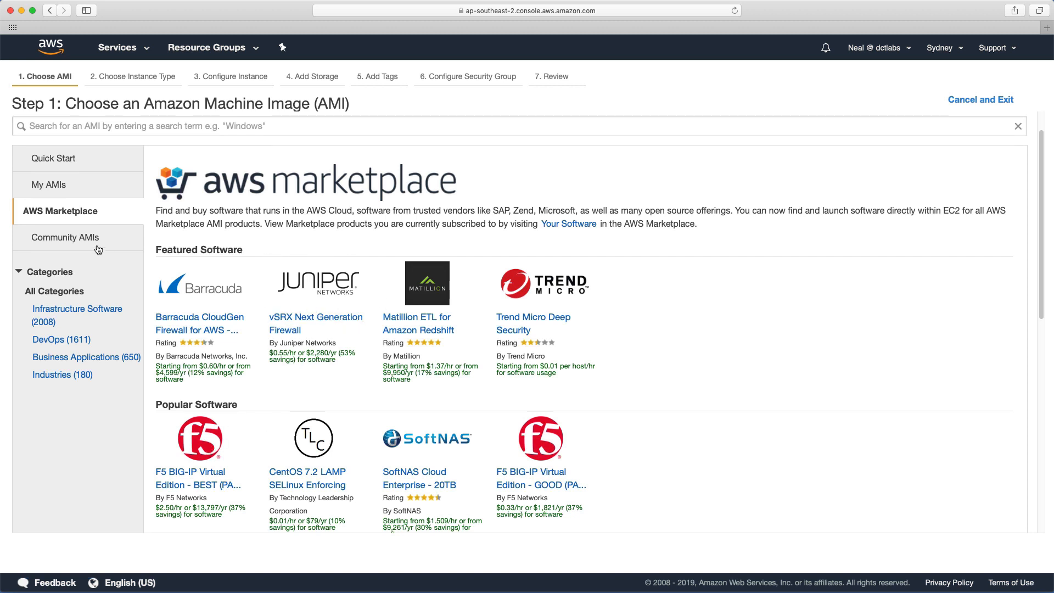
pyautogui.click(65, 238)
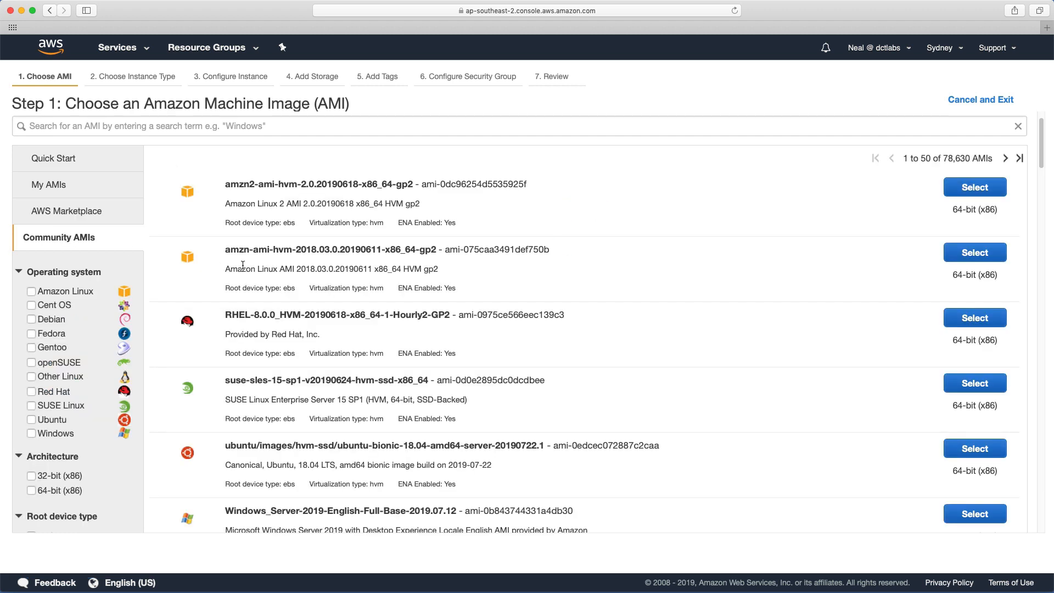
pyautogui.click(61, 162)
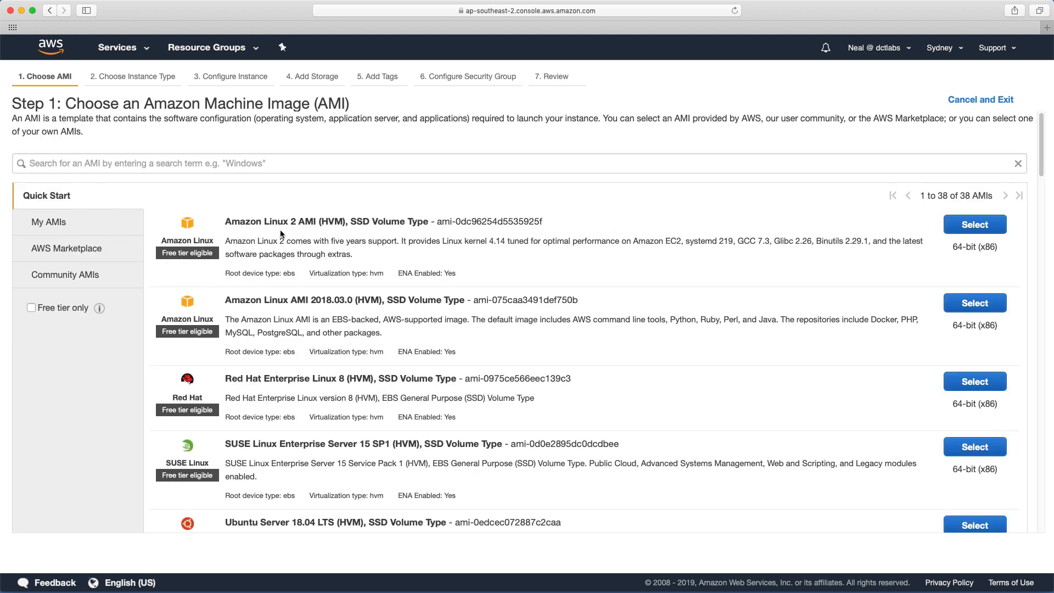
# - Select the Amazon Linux 2 AMI, review the instance type filter families, and continue to the instance details with t2.micro
pyautogui.click(981, 226)
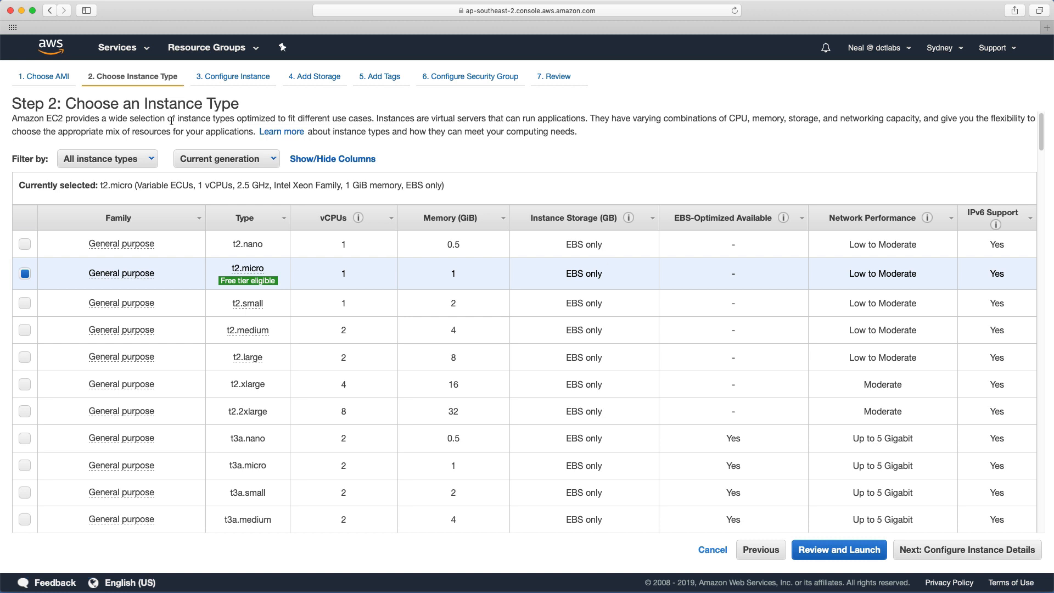
pyautogui.click(140, 163)
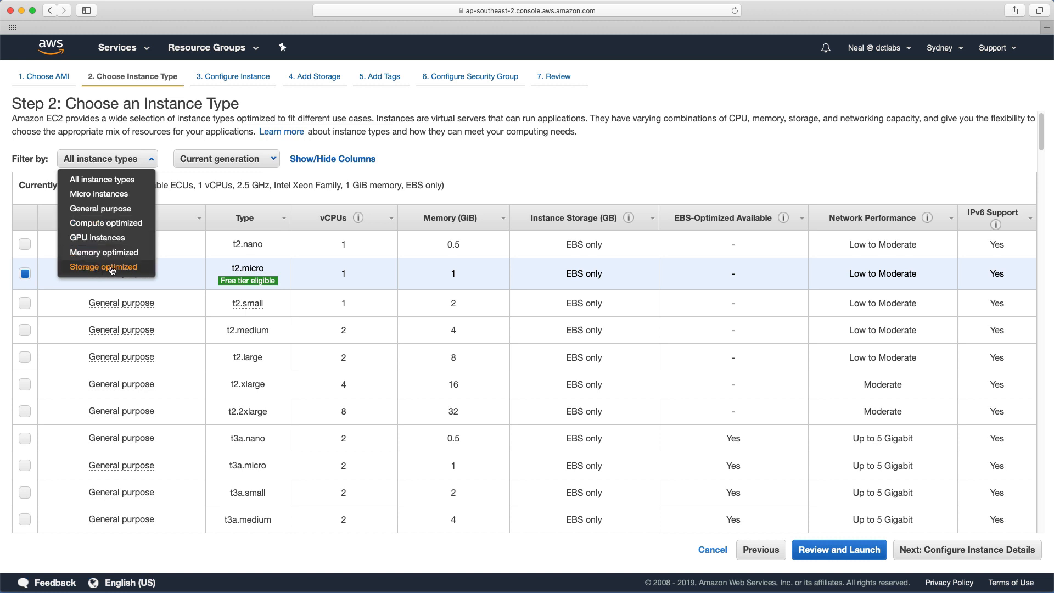
pyautogui.click(245, 204)
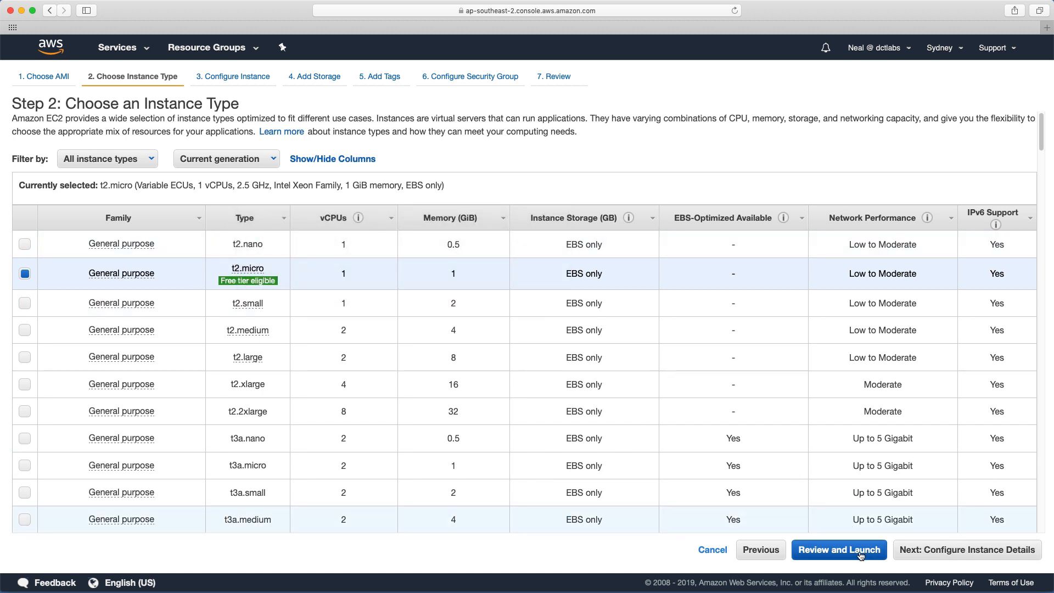
pyautogui.click(929, 556)
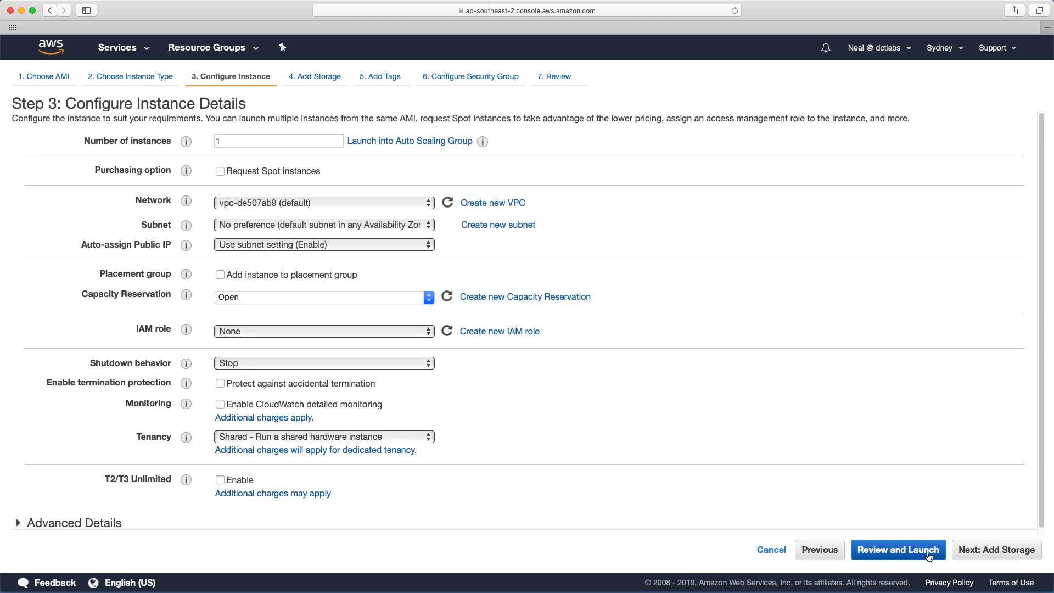
# - Enable the Spot instance request to examine its pricing options, and disable it again
pyautogui.click(242, 141)
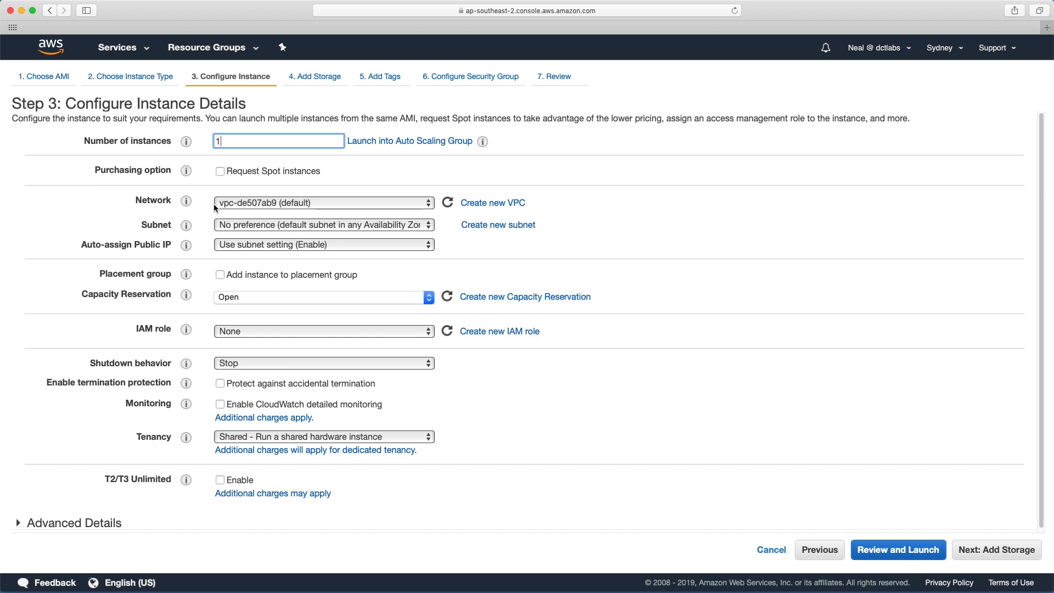
pyautogui.click(220, 171)
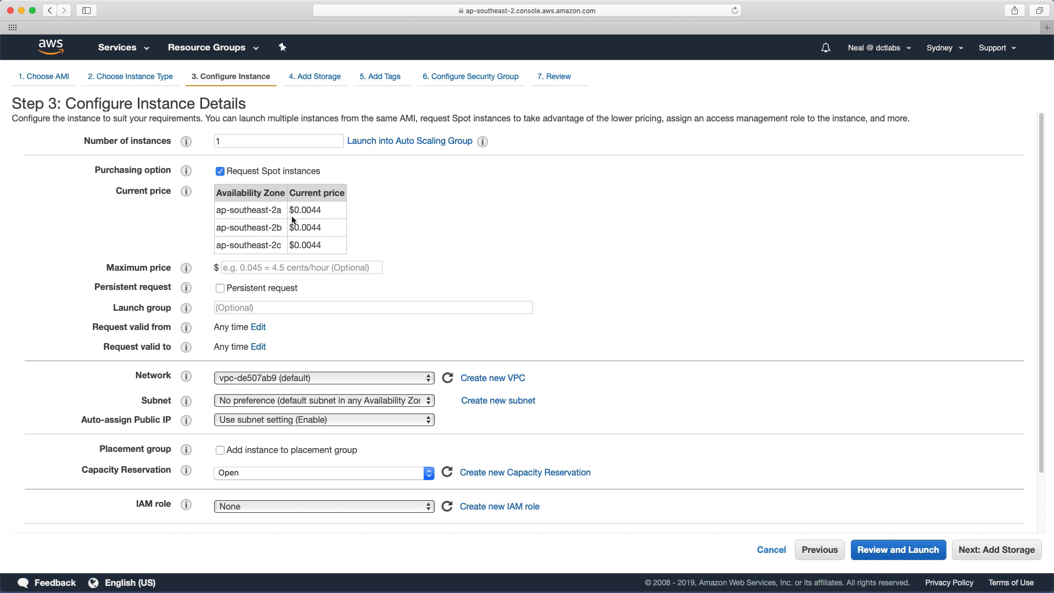
pyautogui.click(220, 171)
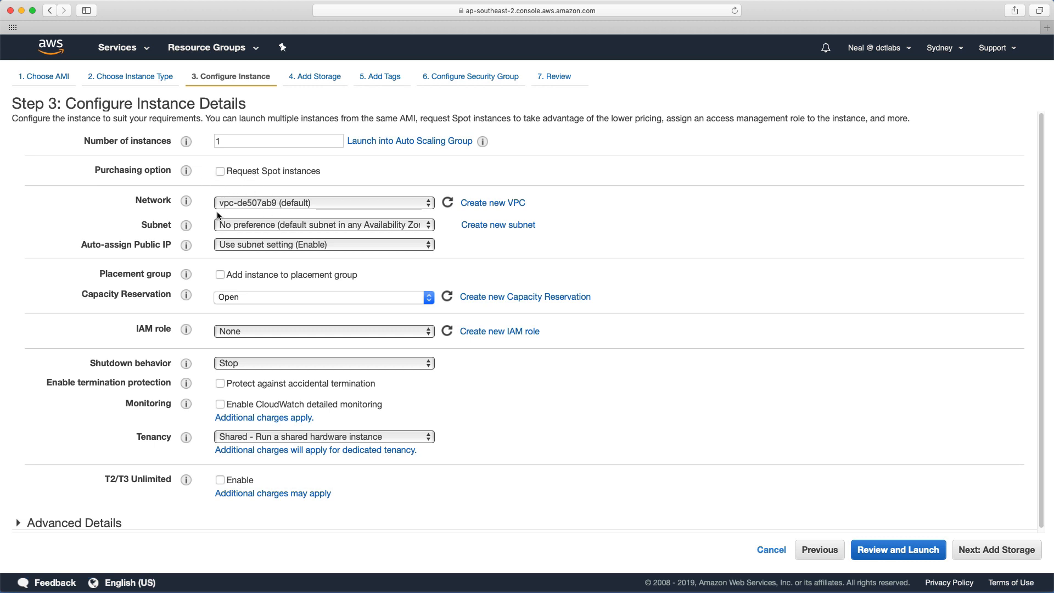
# - Keep the default VPC as the network and choose the default subnet in ap-southeast-2a
pyautogui.click(235, 207)
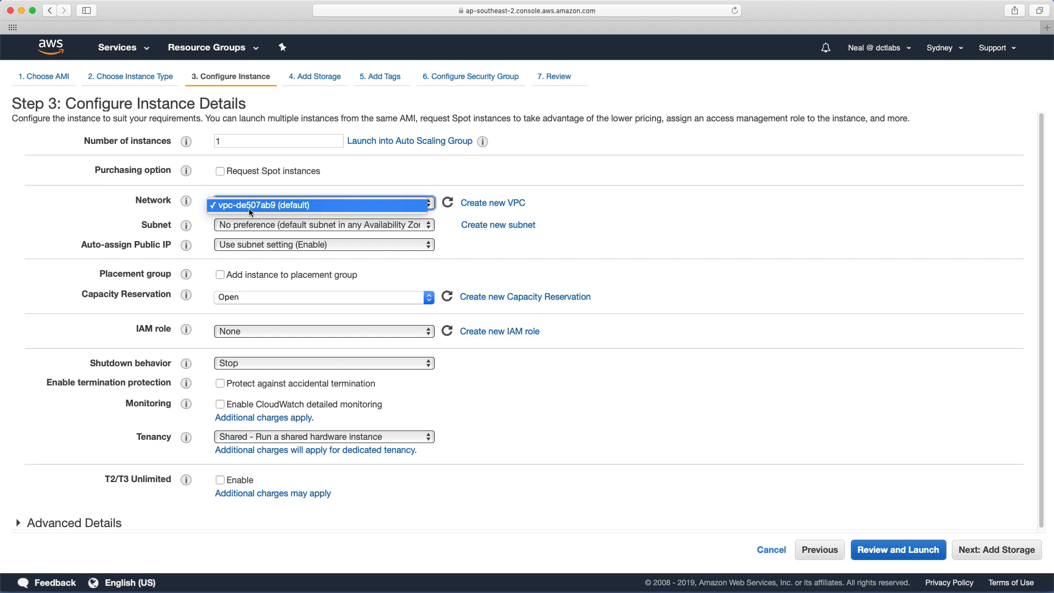
pyautogui.click(259, 208)
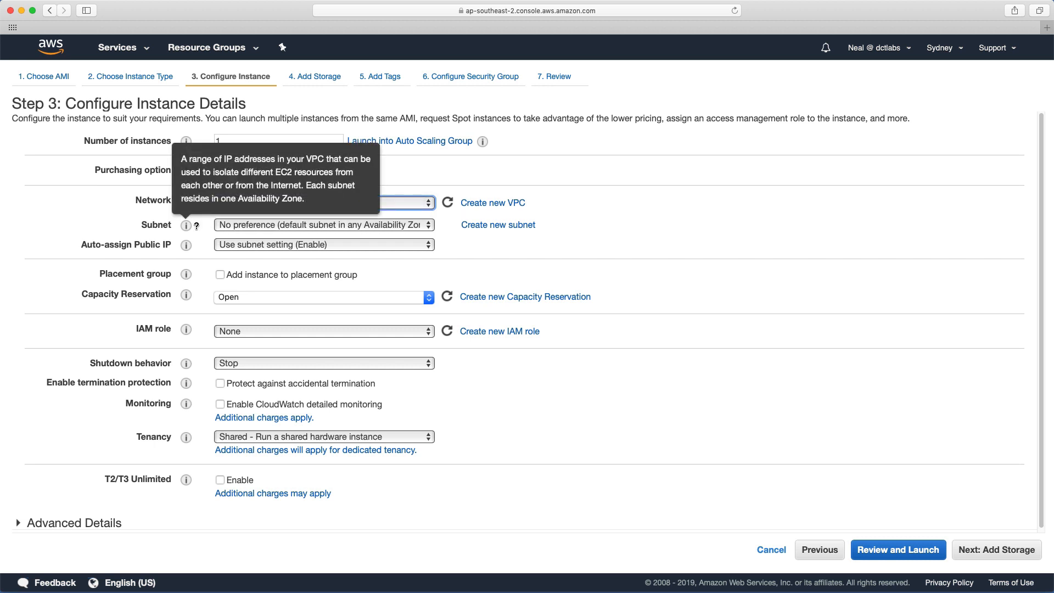
pyautogui.click(300, 227)
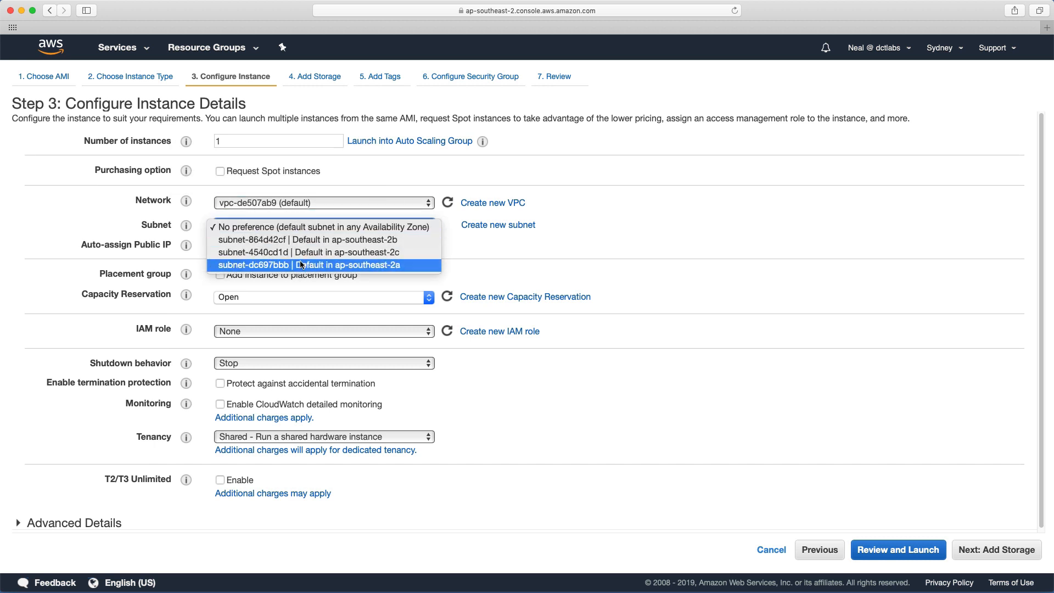
pyautogui.click(369, 266)
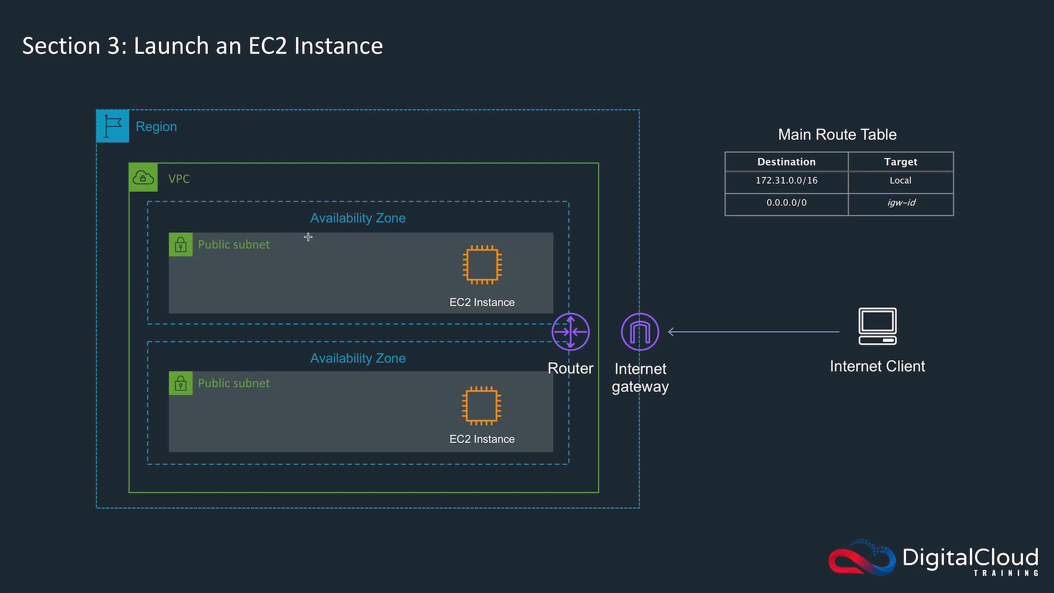
pyautogui.hotkey('ctrl', 'Left')
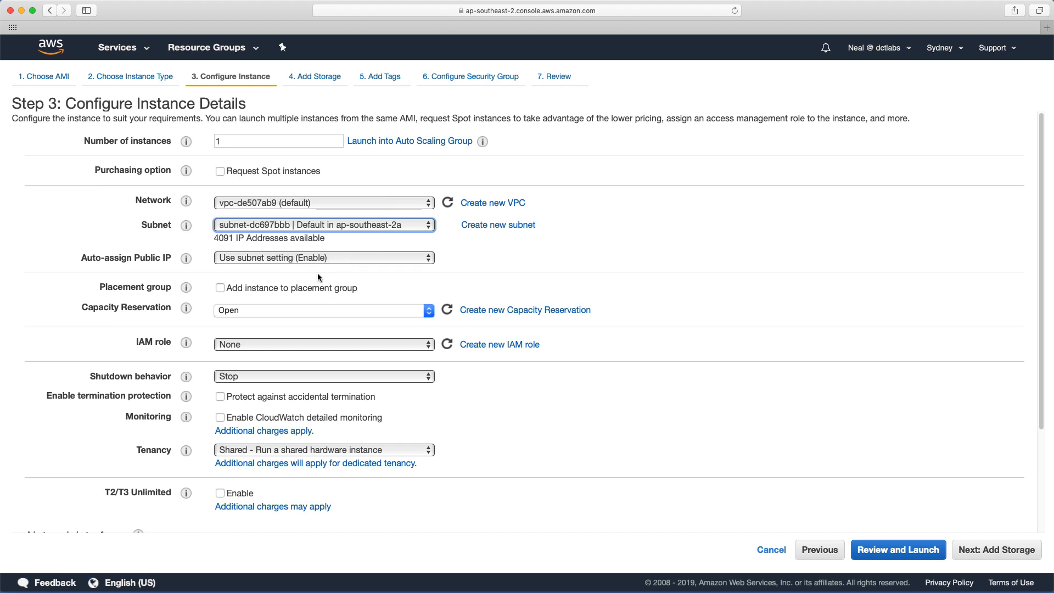
# - Keep Auto-assign Public IP at Use subnet setting (Enable) and the IAM role at None
pyautogui.click(330, 261)
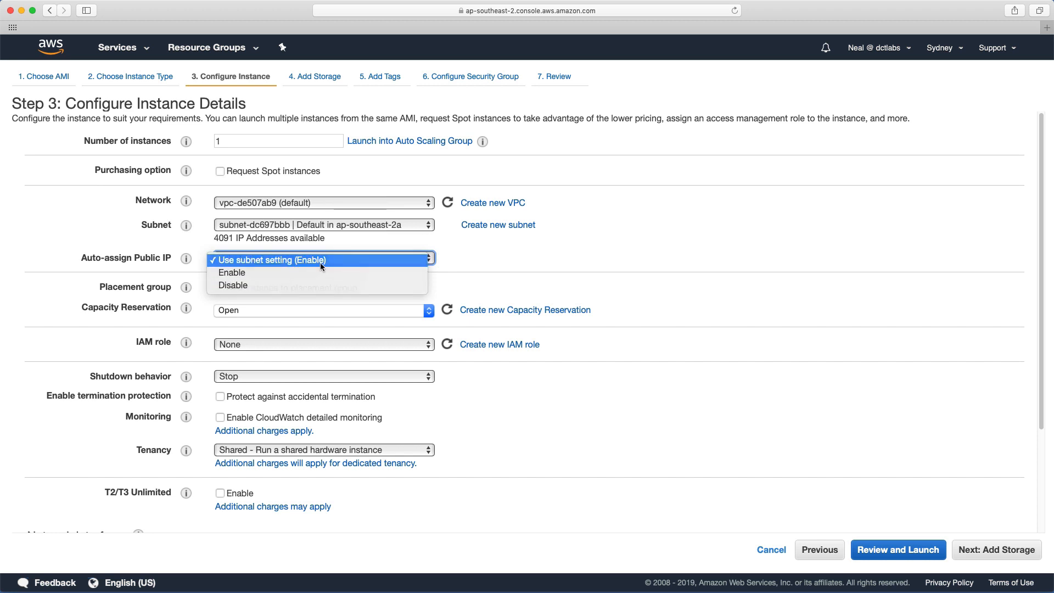
pyautogui.click(320, 263)
pyautogui.scroll(-3, 264, 261)
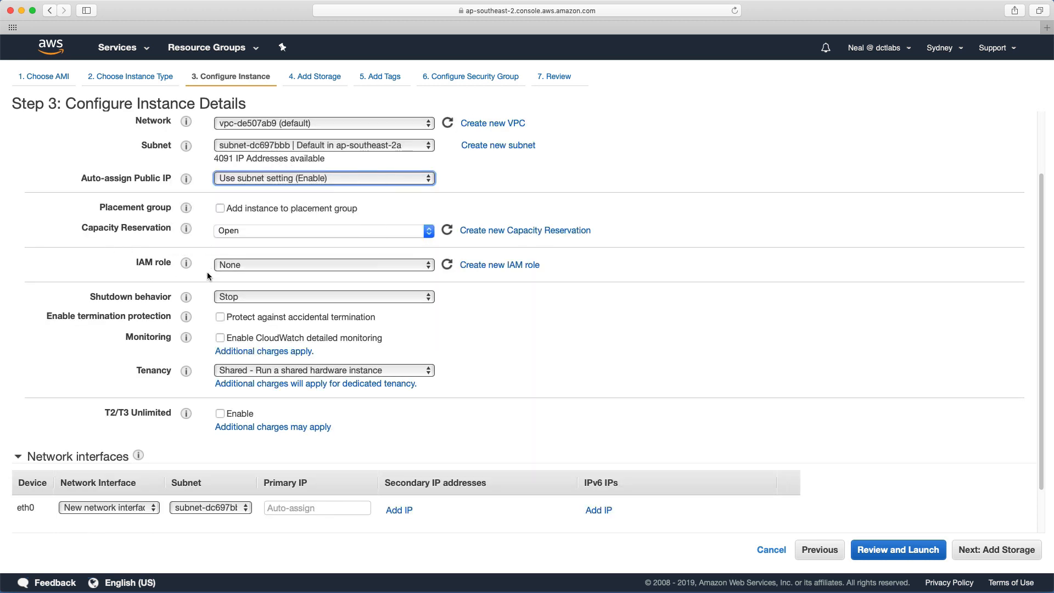
pyautogui.click(240, 267)
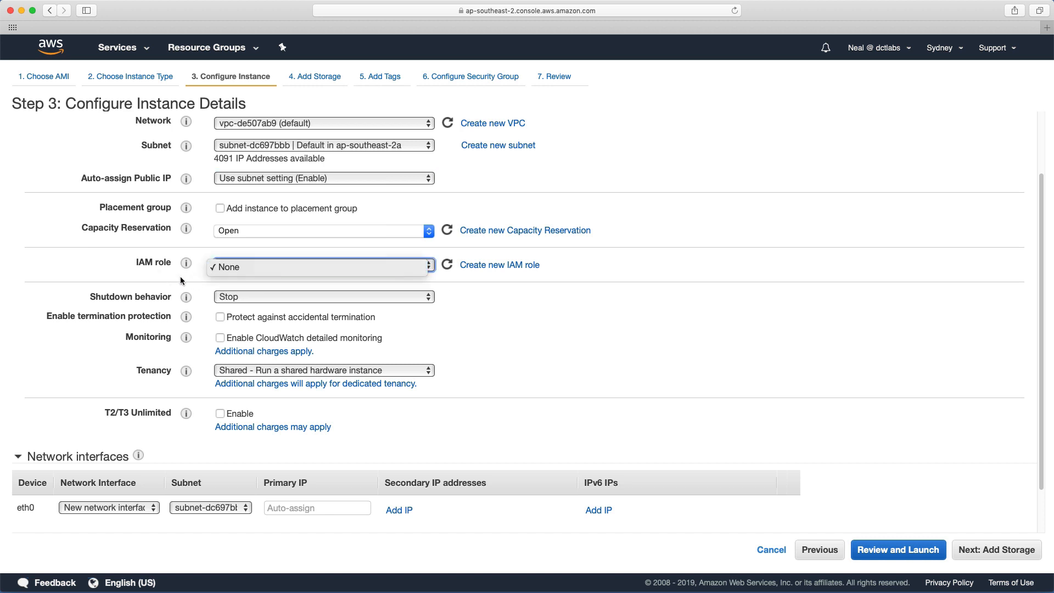
pyautogui.click(237, 269)
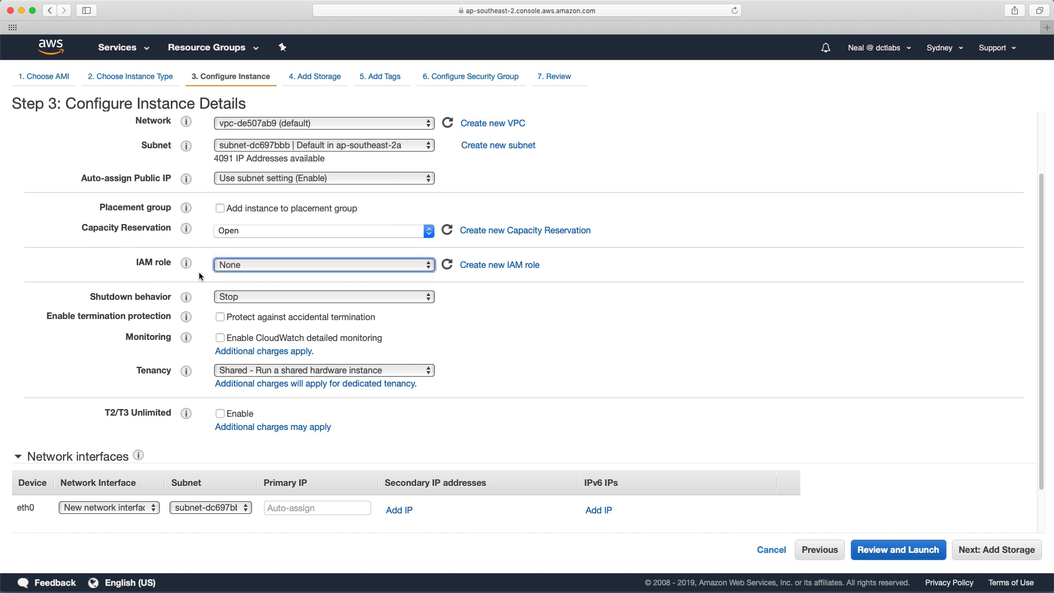
pyautogui.scroll(-2, 199, 272)
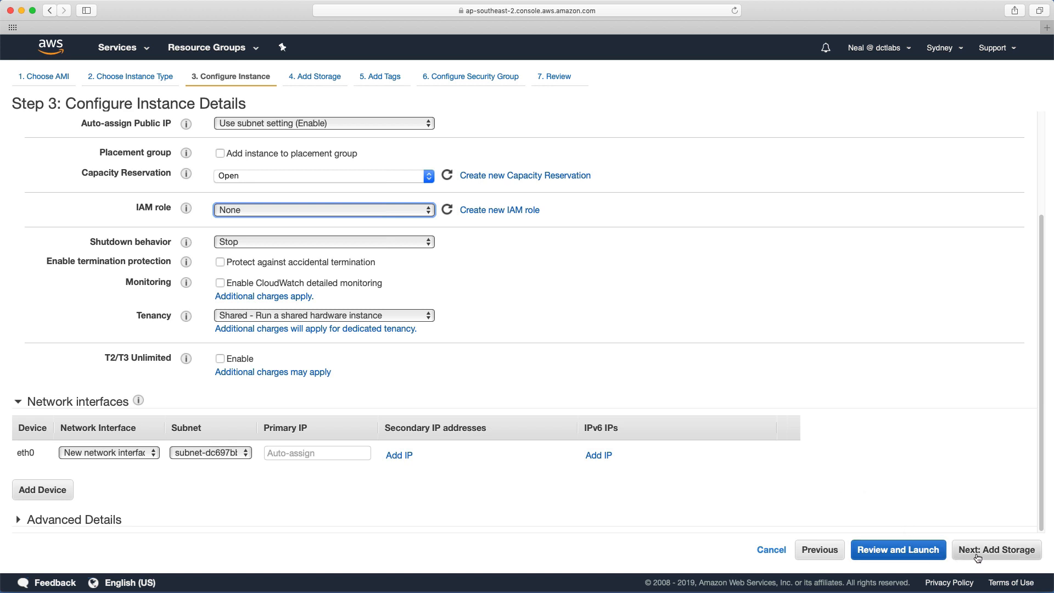
# - Proceed to the storage settings and examine the Delete on Termination option of the root volume
pyautogui.click(994, 553)
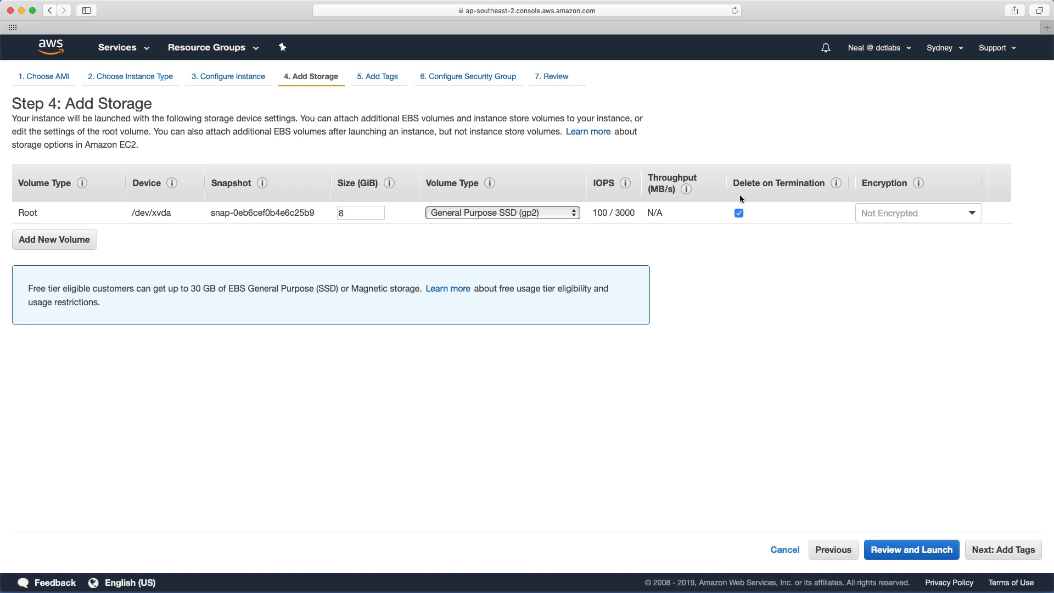
pyautogui.moveTo(734, 183); pyautogui.dragTo(826, 187)
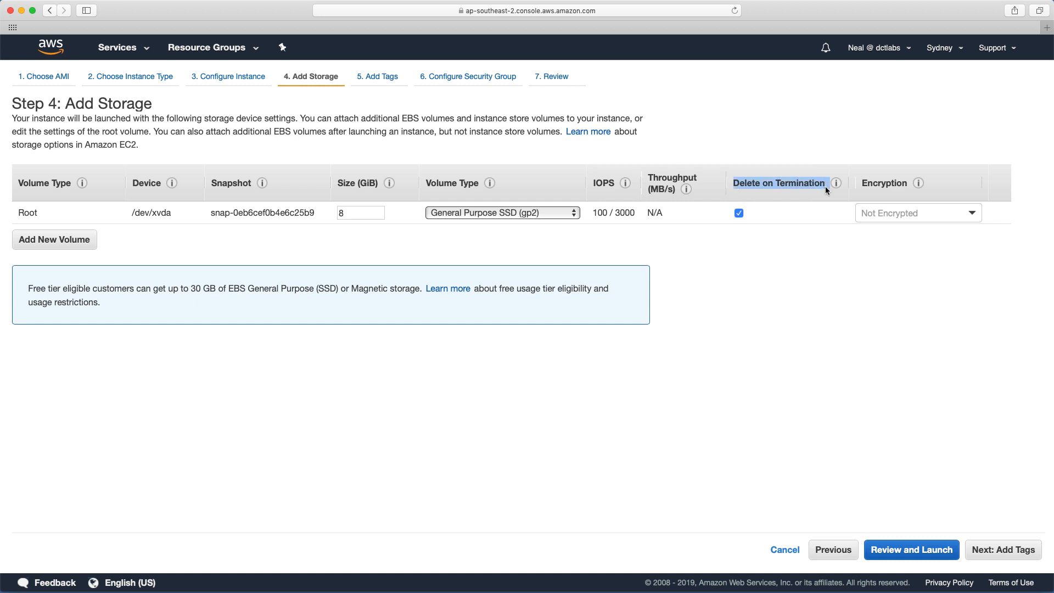
pyautogui.click(733, 229)
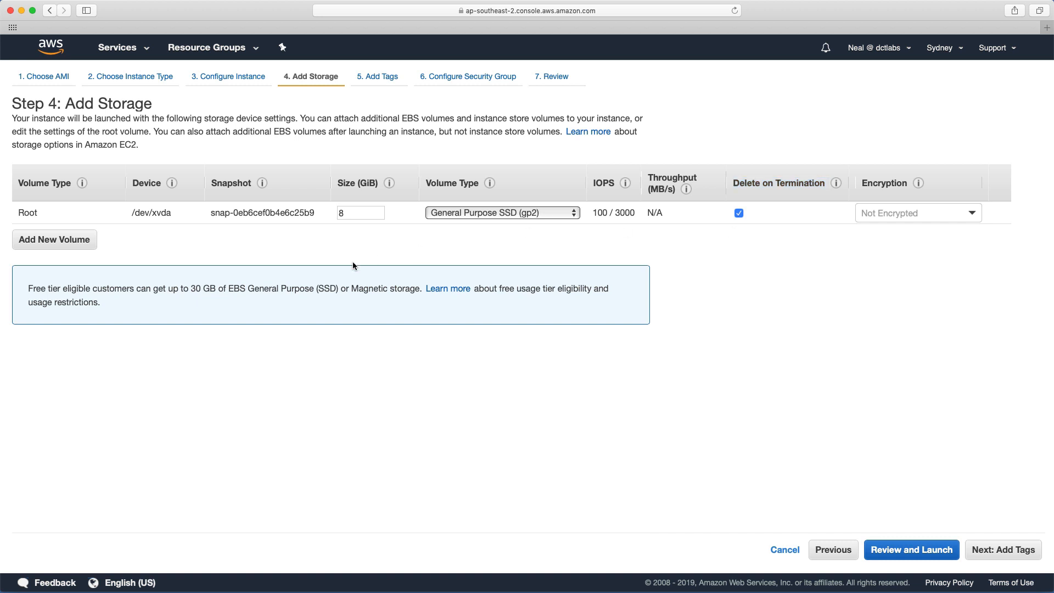
# - Add a second EBS volume, examine its device, volume type and encryption options, and remove the volume
pyautogui.click(64, 240)
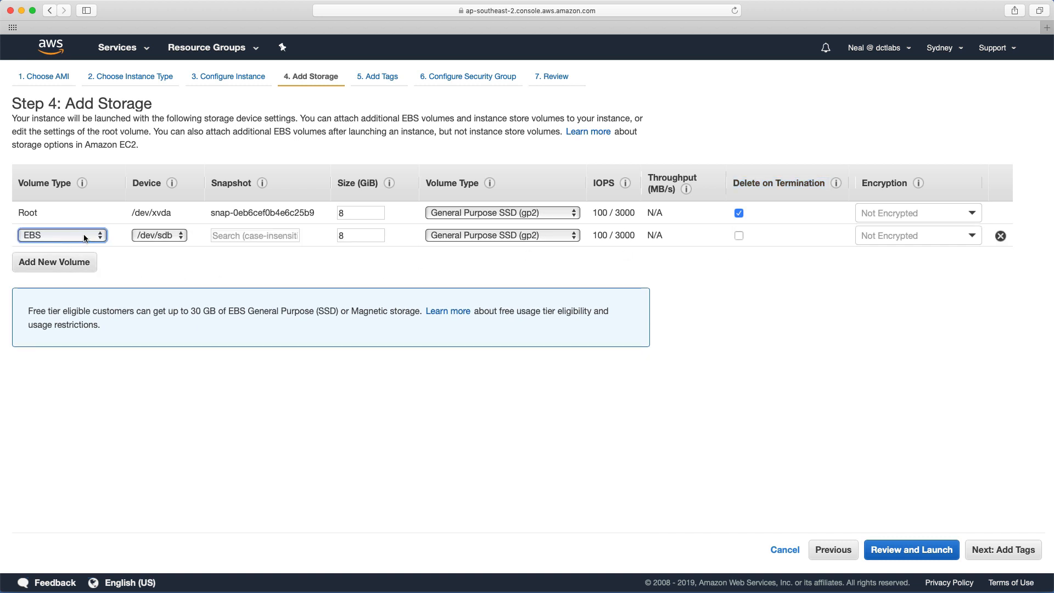
pyautogui.click(87, 236)
pyautogui.click(153, 256)
pyautogui.click(437, 235)
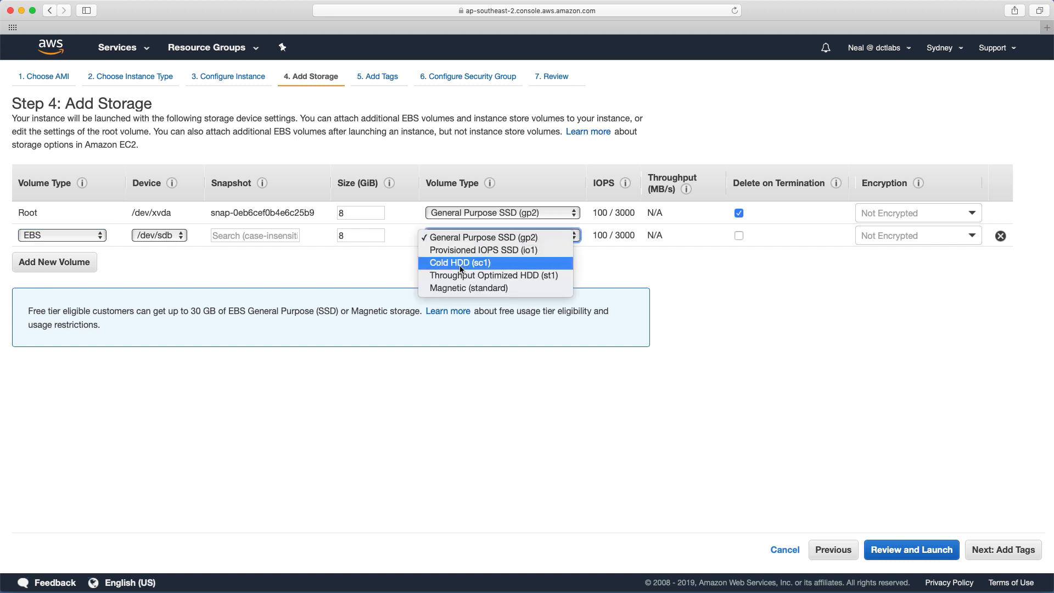
pyautogui.click(365, 264)
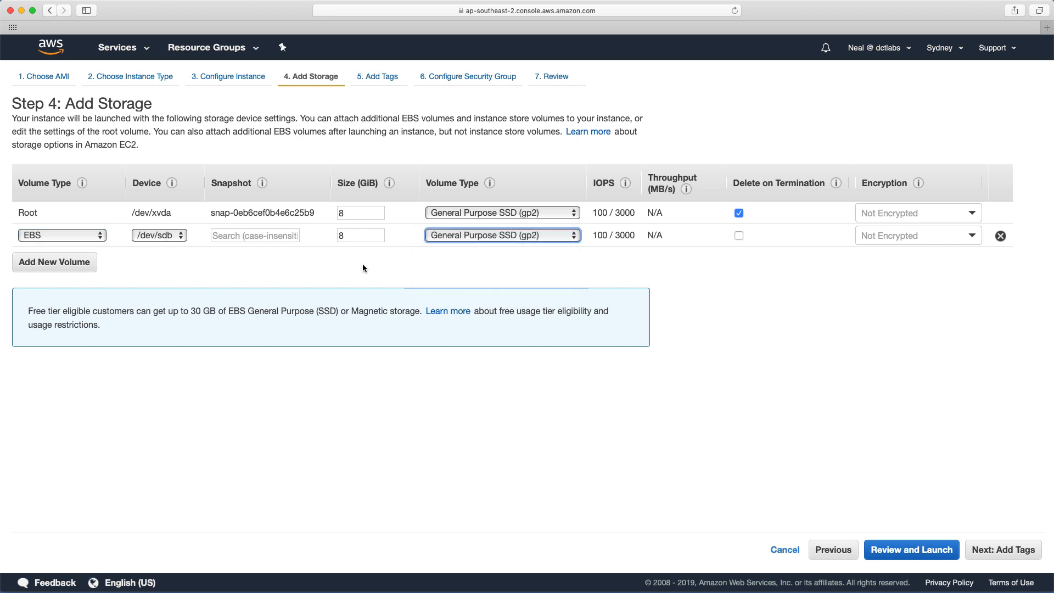
pyautogui.click(865, 235)
pyautogui.click(799, 272)
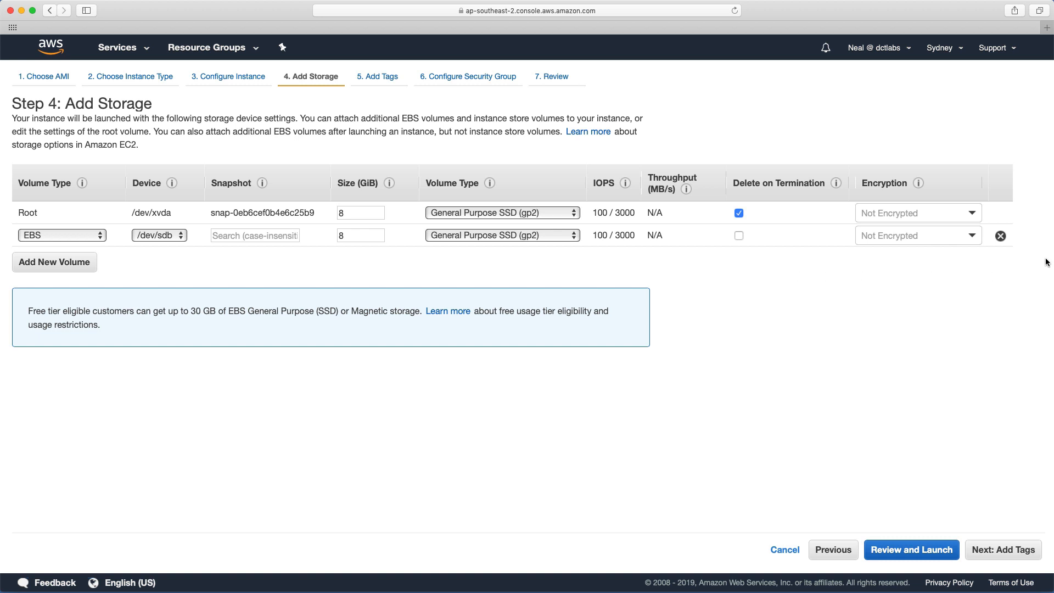
pyautogui.click(1001, 236)
# - Set the root volume's encryption to the default aws/ebs key and revert it to Not Encrypted
pyautogui.click(969, 213)
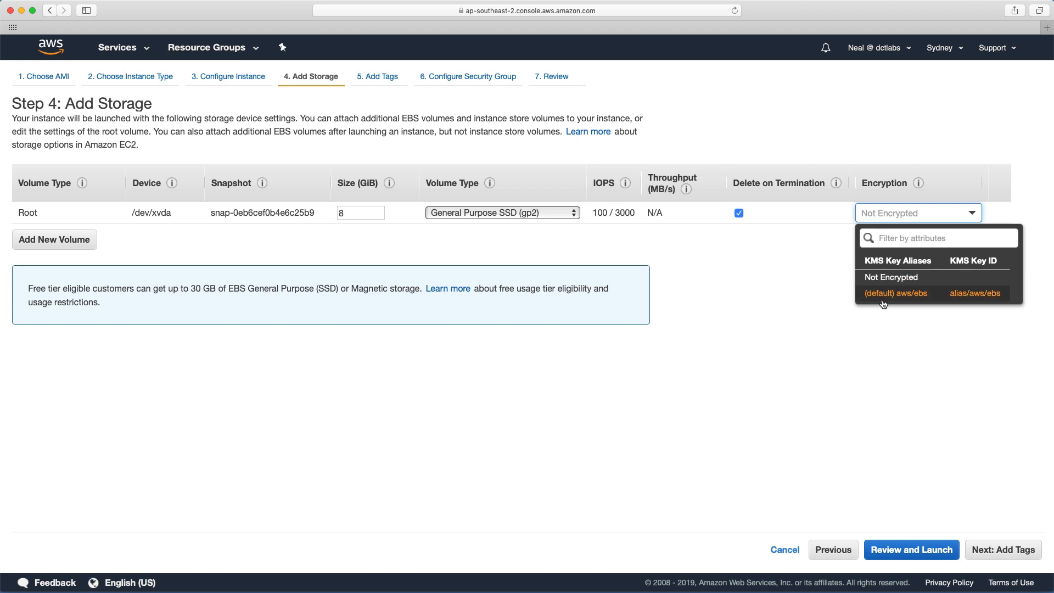
pyautogui.click(901, 295)
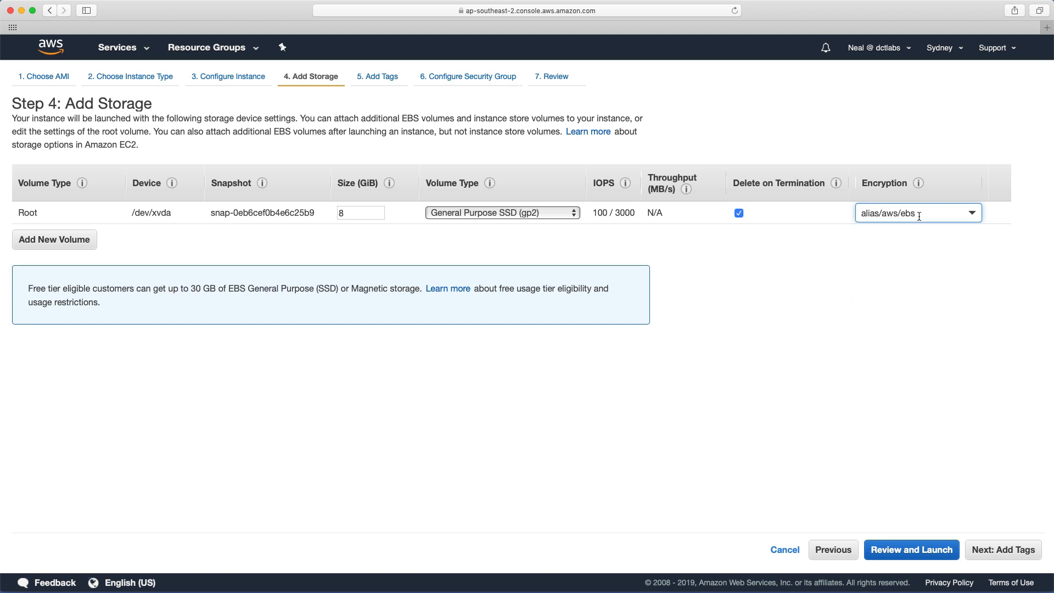
pyautogui.click(966, 217)
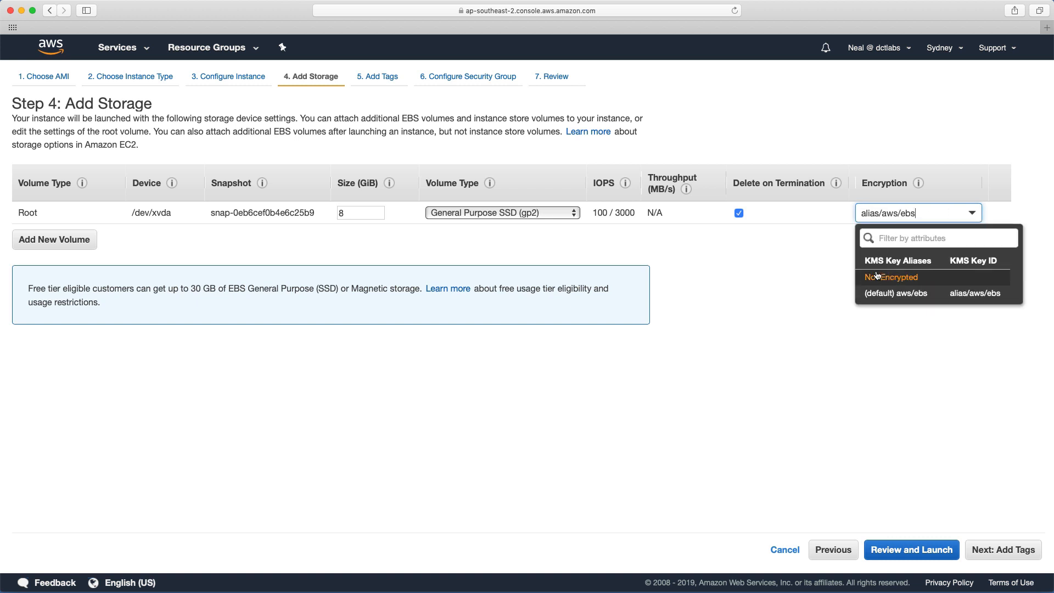
pyautogui.click(877, 279)
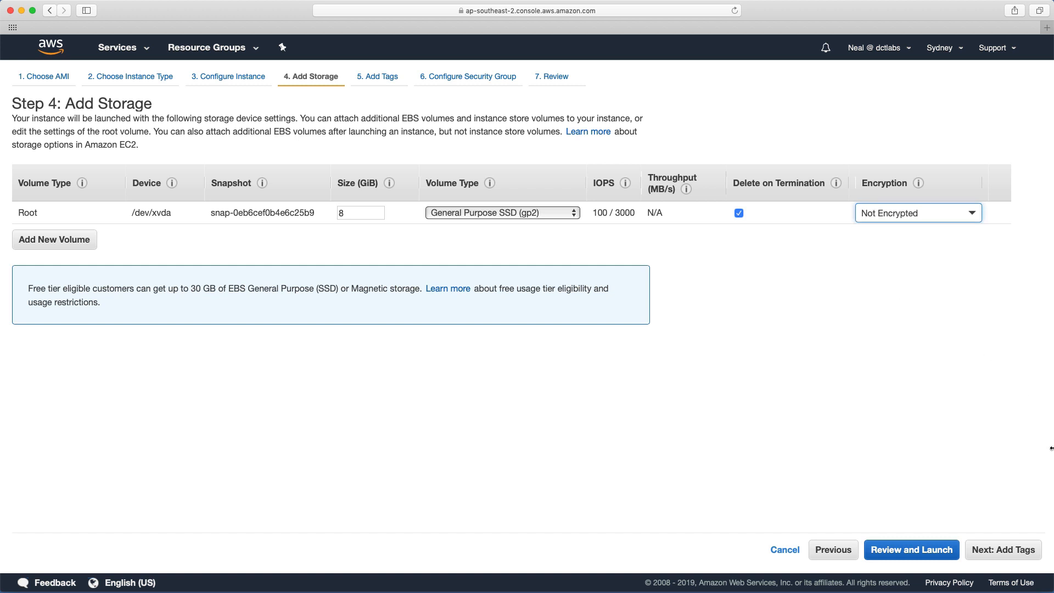
# - Proceed to the tags and add a tag with key Department and value Development for instances and volumes
pyautogui.click(1000, 557)
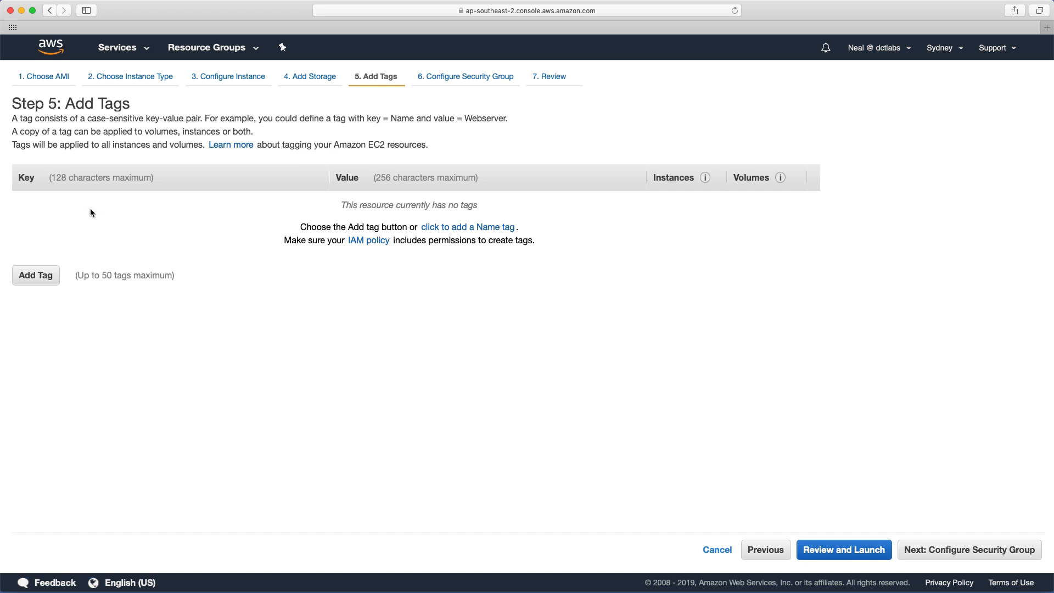
pyautogui.click(36, 276)
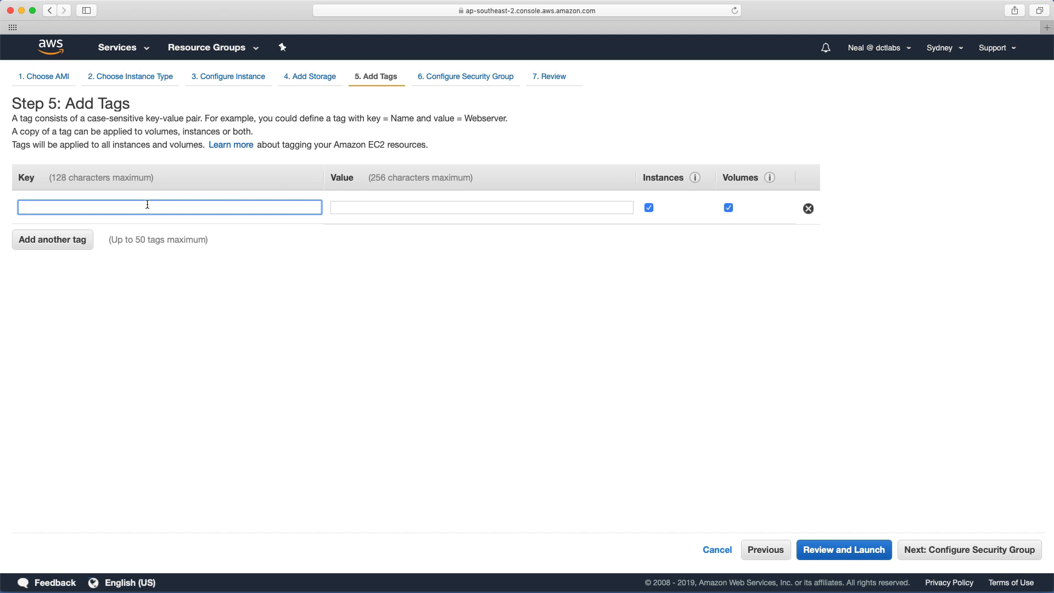
pyautogui.write('Dept')
pyautogui.press('BackSpace')
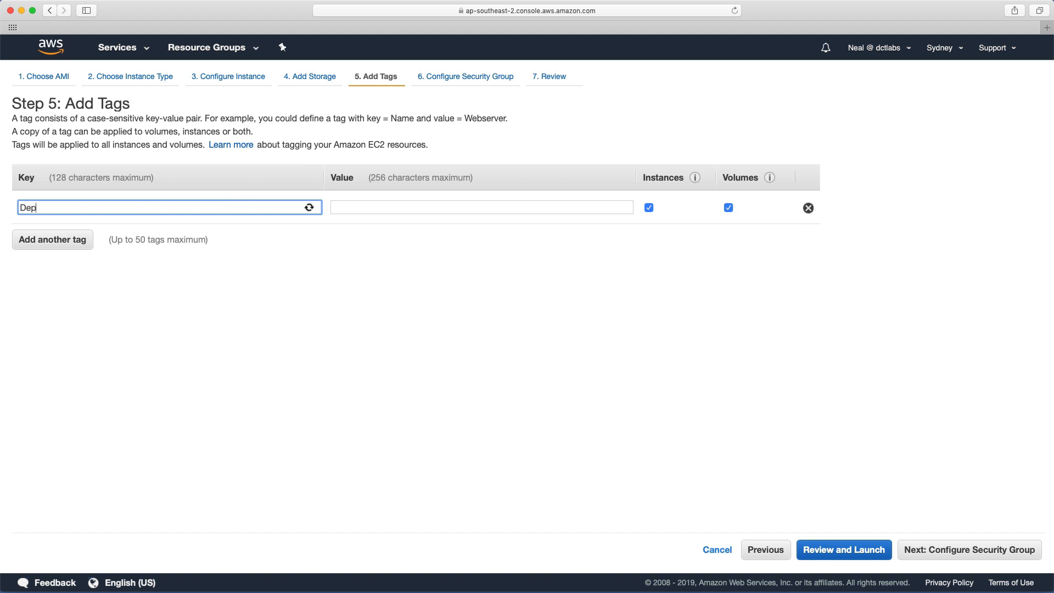
pyautogui.write('artment')
pyautogui.press('Tab')
pyautogui.write('Developeme')
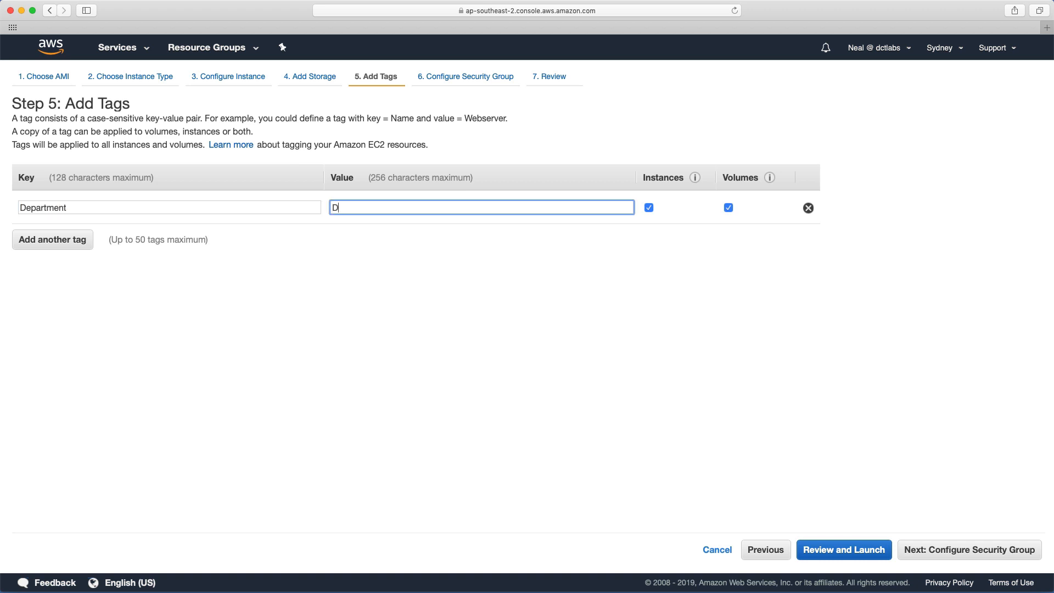
pyautogui.press('BackSpace')
pyautogui.press('BackSpace')
pyautogui.press('BackSpace')
pyautogui.write('ment')
pyautogui.click(162, 302)
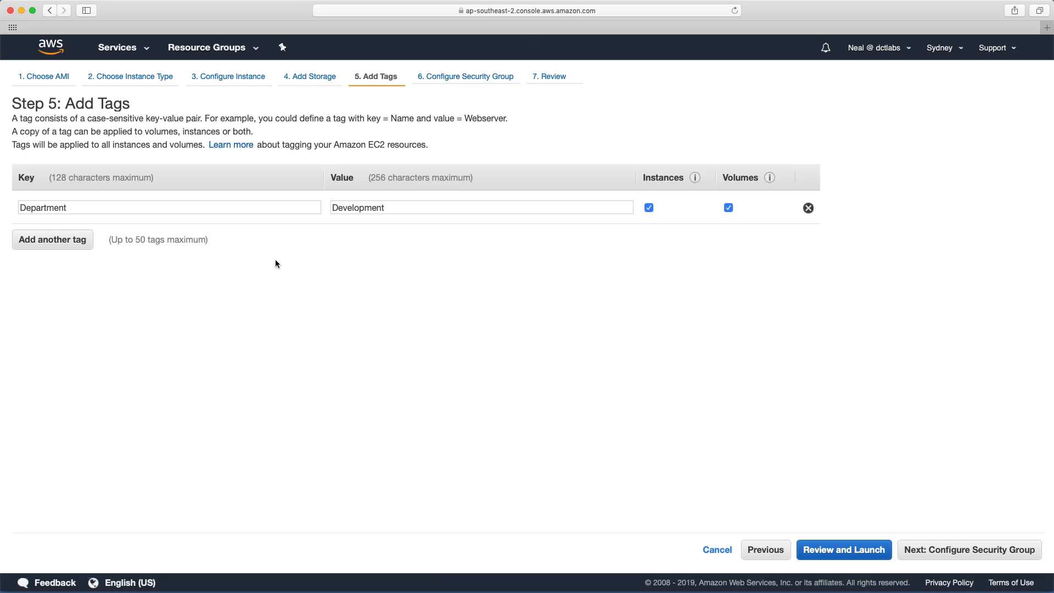
# - Proceed to the security group settings, view the existing security groups, and return to creating a new one
pyautogui.click(940, 551)
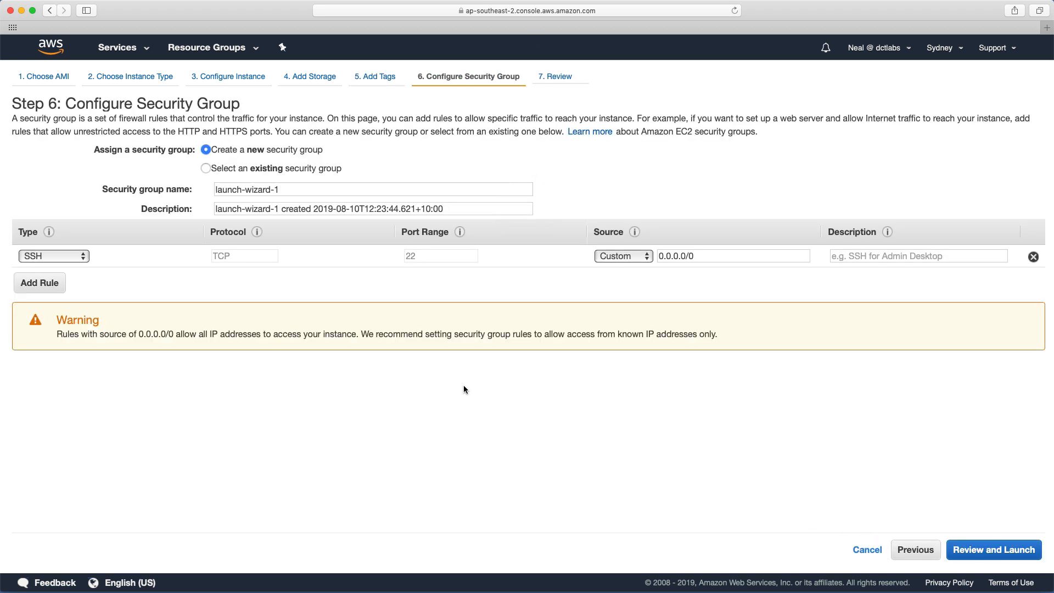
pyautogui.click(206, 169)
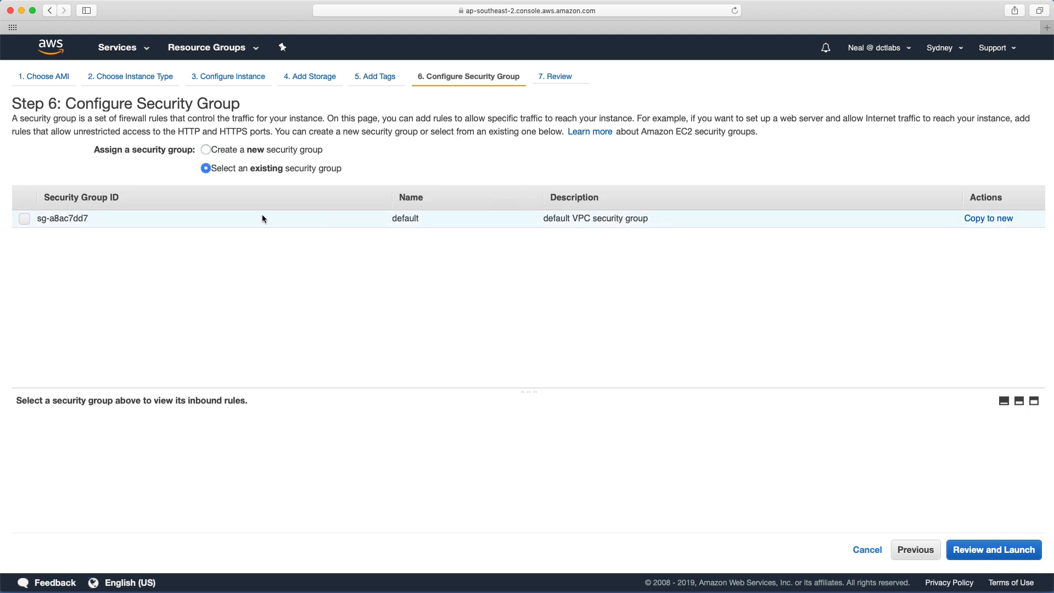
pyautogui.click(206, 150)
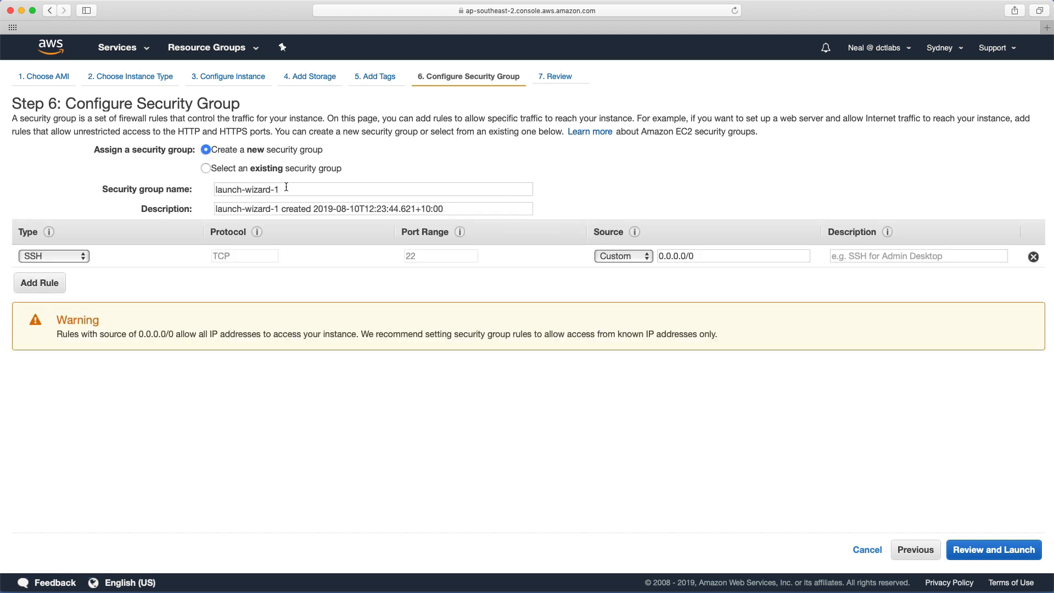
# - Set both the name and the description of the new security group to Web-Access
pyautogui.moveTo(280, 189); pyautogui.dragTo(208, 183)
pyautogui.write('We')
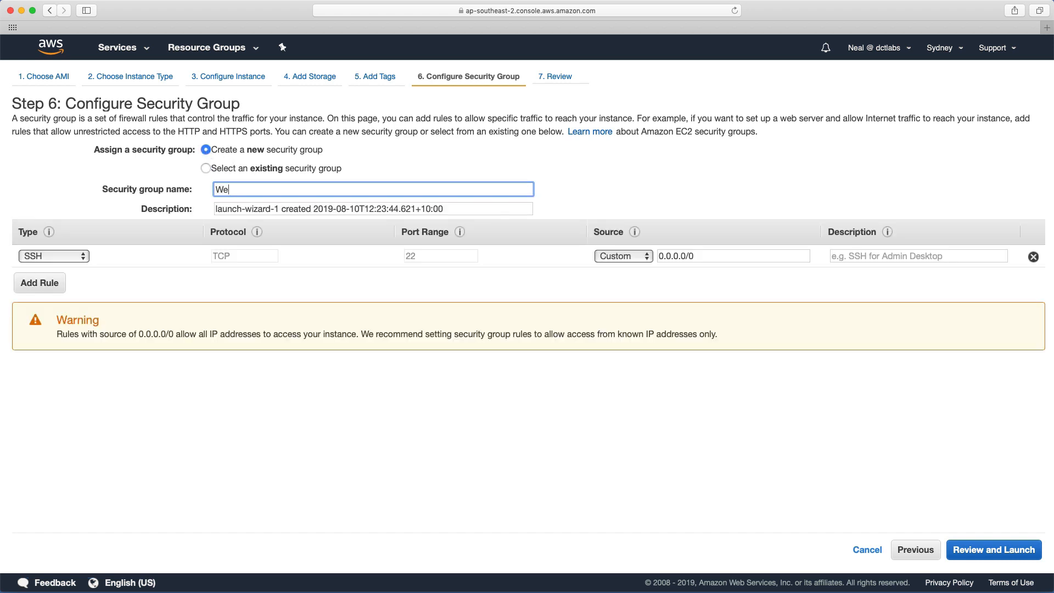
pyautogui.write('b-Access')
pyautogui.press('super+a')
pyautogui.press('super+c')
pyautogui.press('Tab')
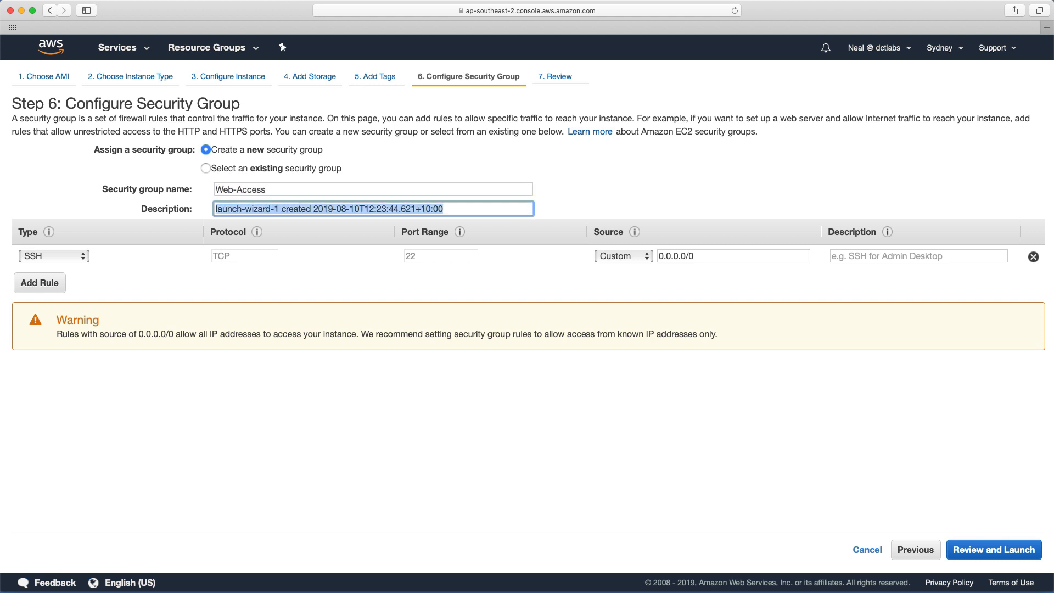
pyautogui.press('super+v')
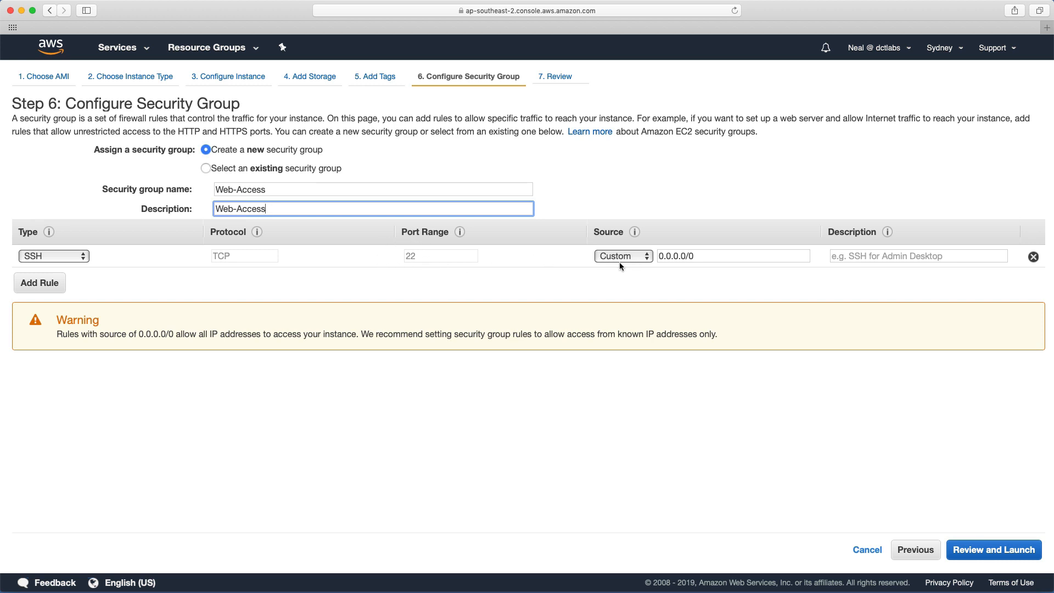
# - Examine the source of the SSH rule and add an RDP rule with source 0.0.0.0/0
pyautogui.moveTo(695, 256); pyautogui.dragTo(633, 253)
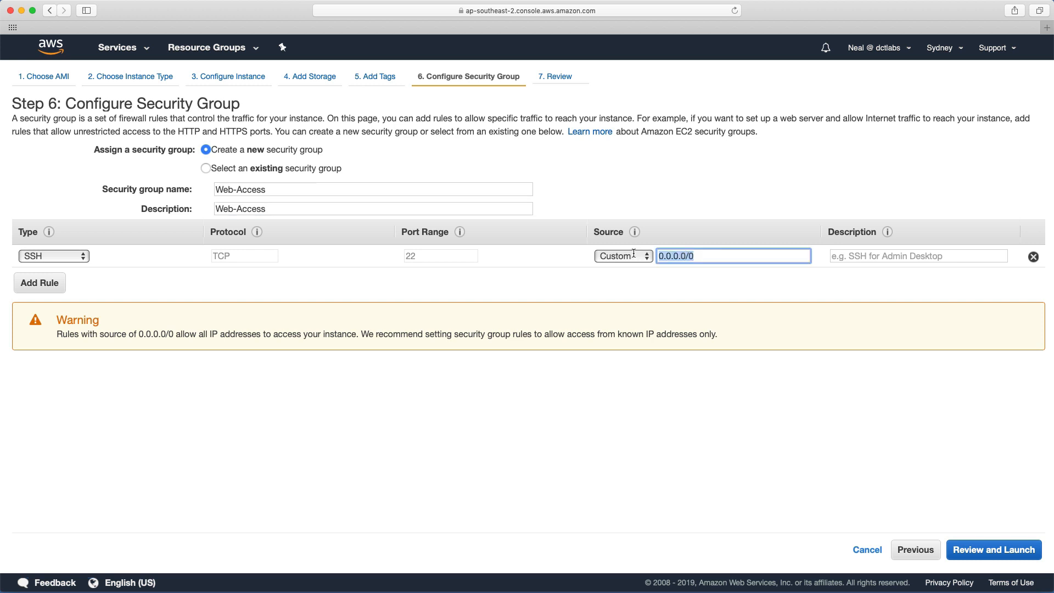
pyautogui.click(668, 283)
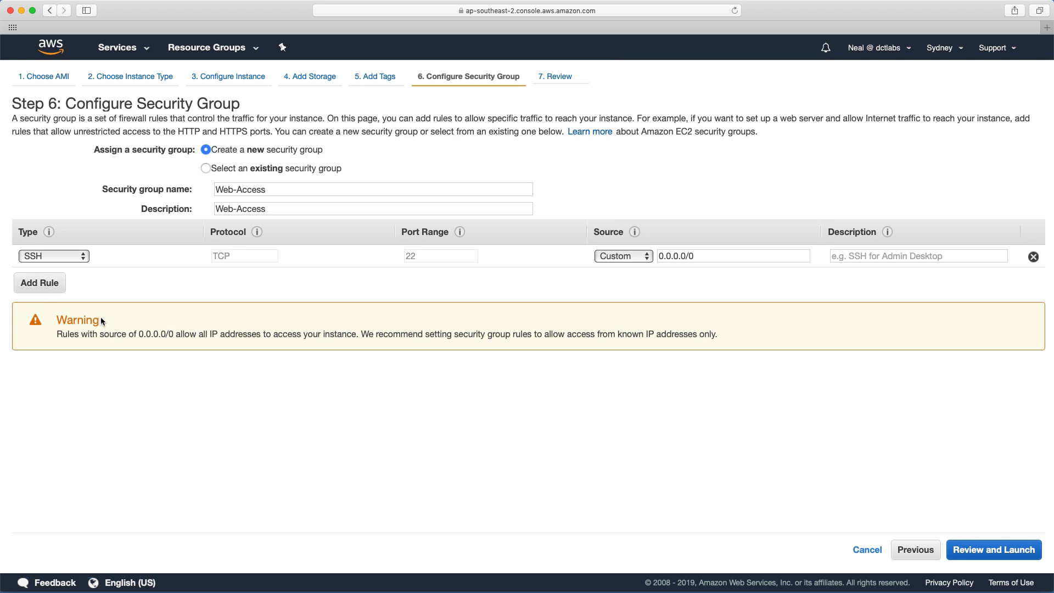
pyautogui.click(49, 287)
pyautogui.click(52, 280)
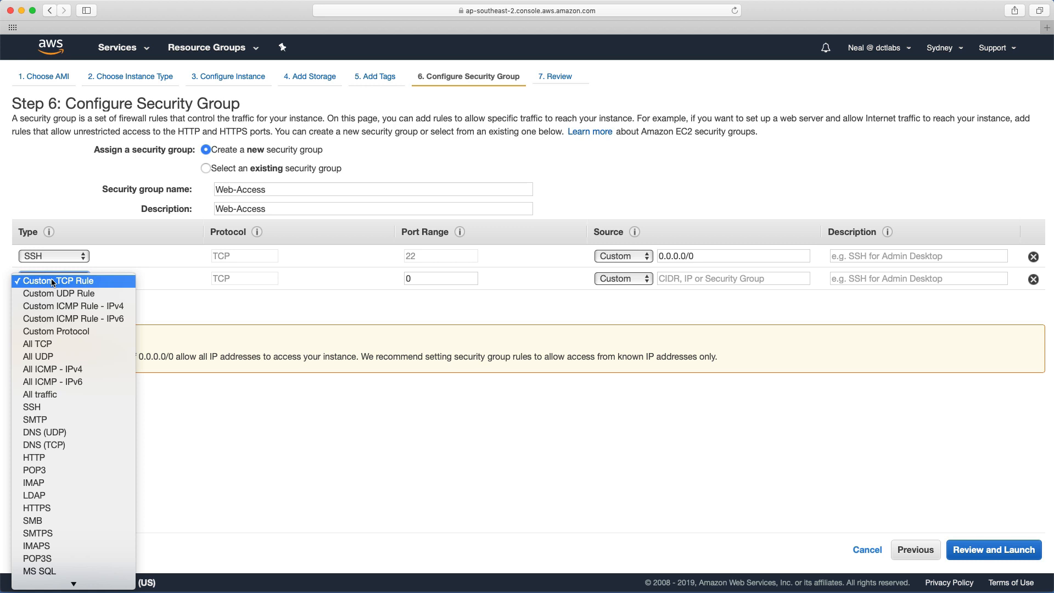
pyautogui.scroll(-3, 53, 282)
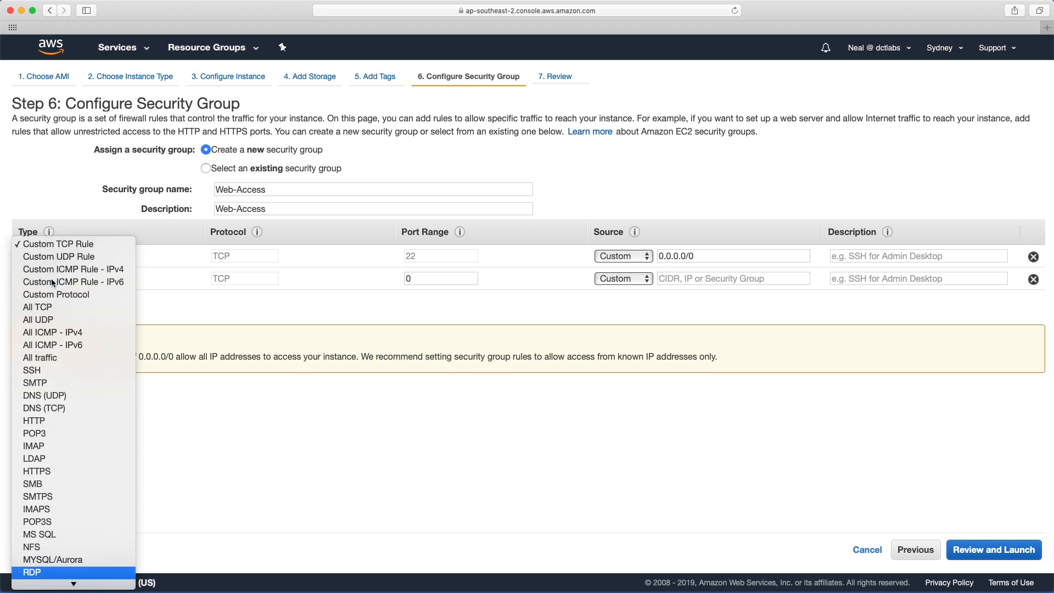
pyautogui.click(37, 573)
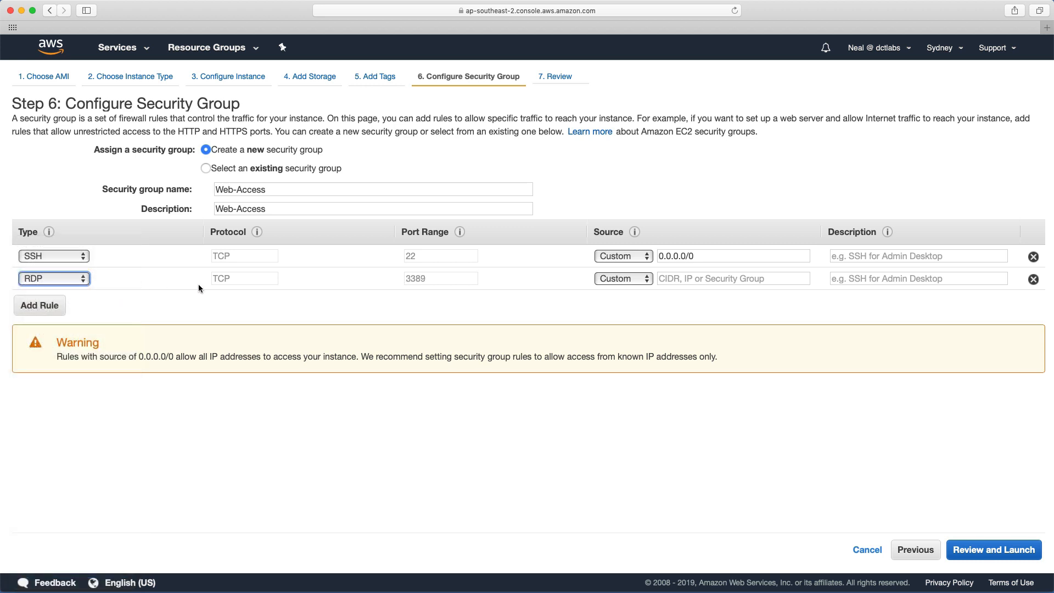
pyautogui.click(690, 274)
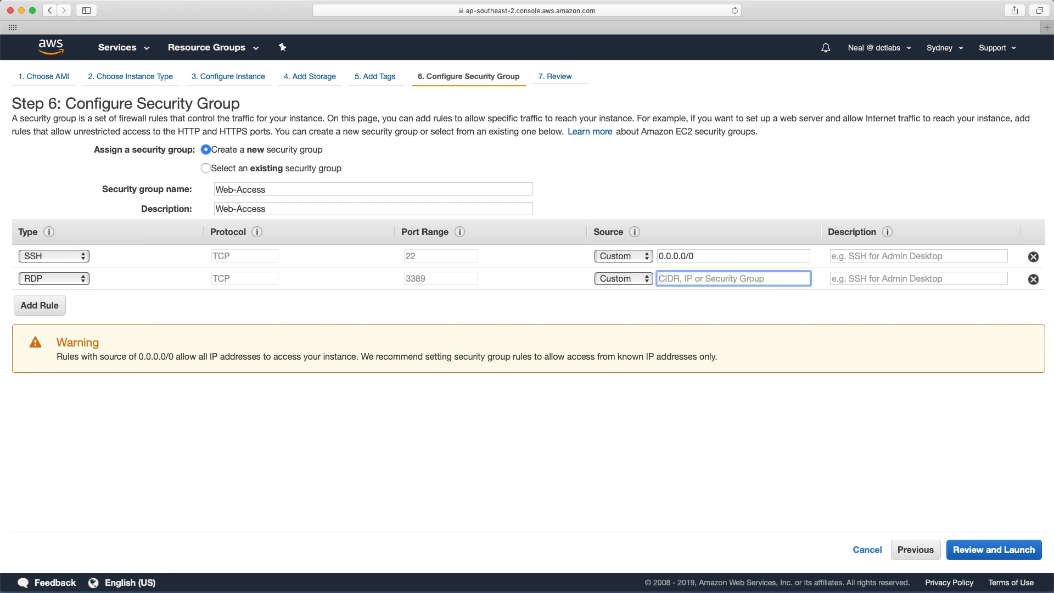
pyautogui.write('0.0.0')
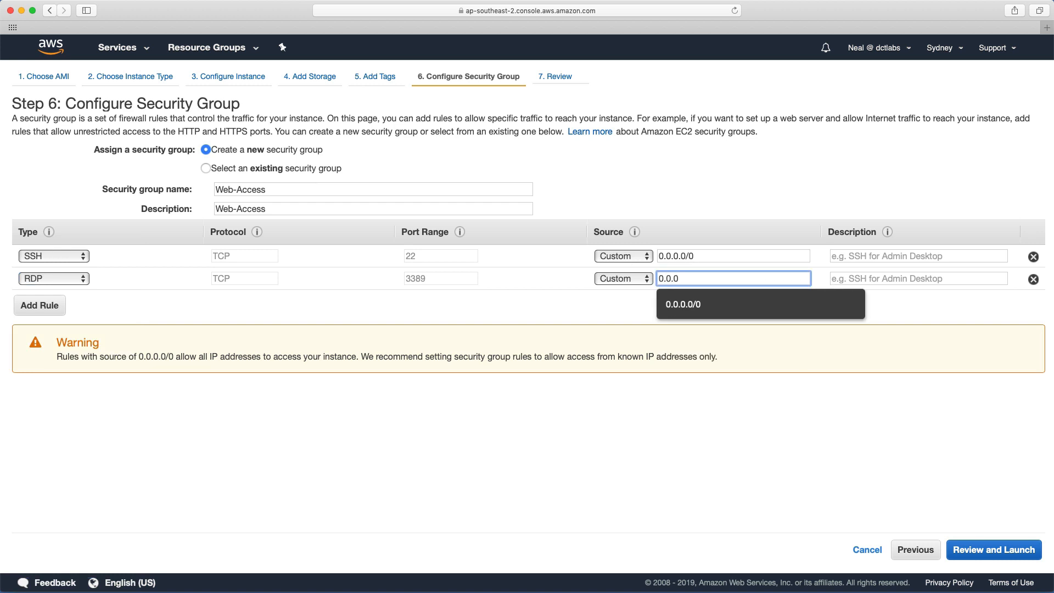
pyautogui.write('.0/0')
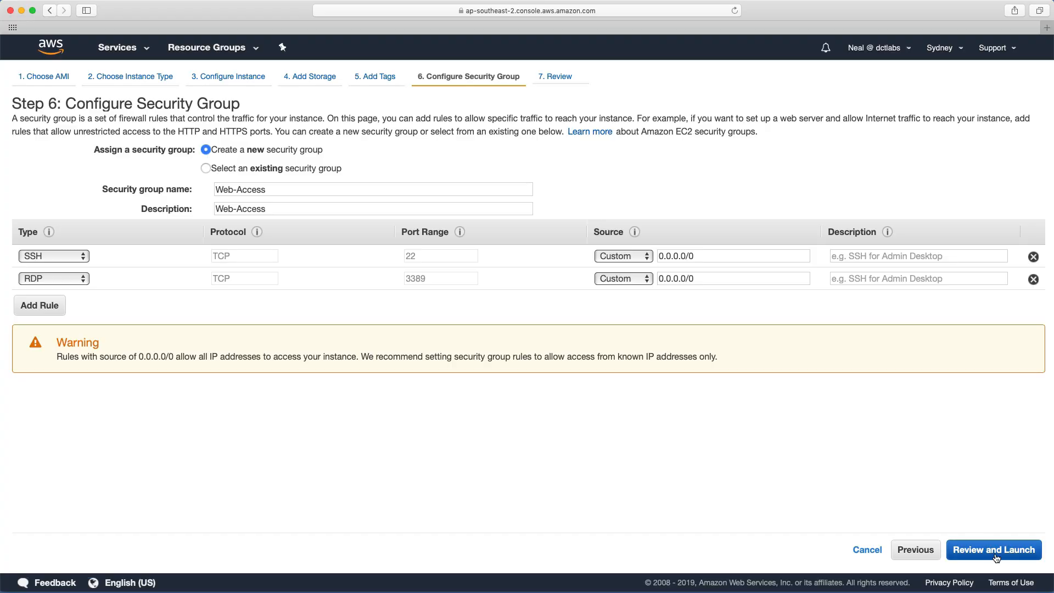
# - Proceed to the launch review, examine the instance type and security group summary, and start the launch
pyautogui.click(994, 551)
pyautogui.scroll(-3, 581, 454)
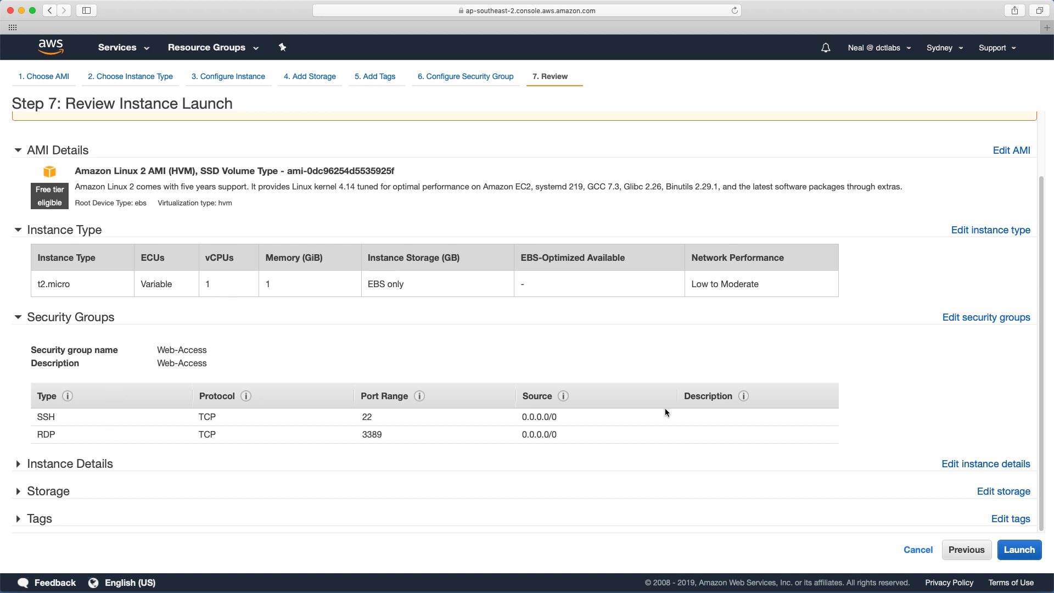
pyautogui.click(1024, 554)
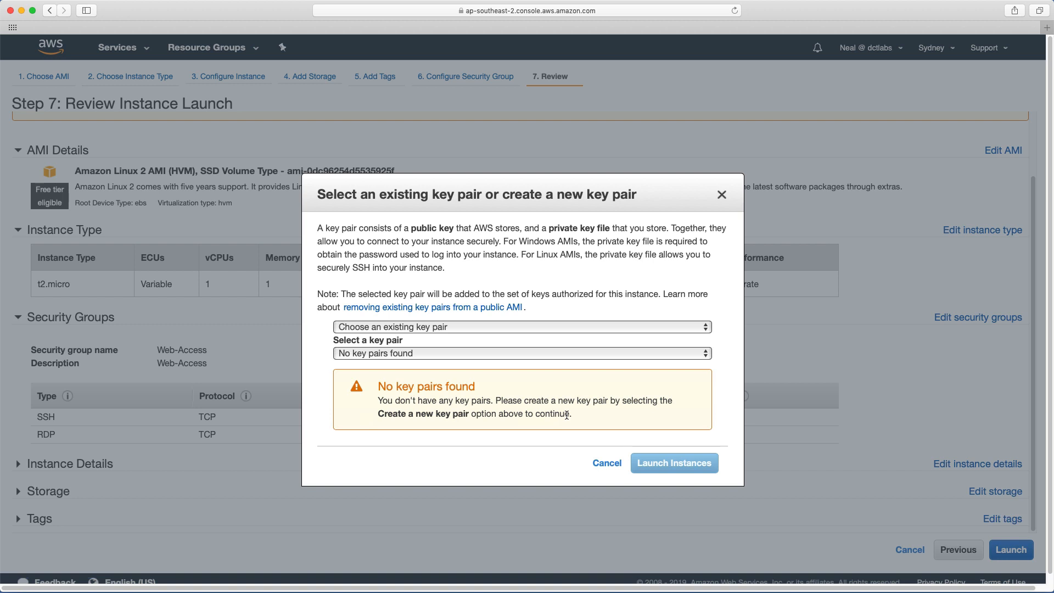
# - Create a new key pair named sydney-kp, download it, and launch the instance with it
pyautogui.click(530, 327)
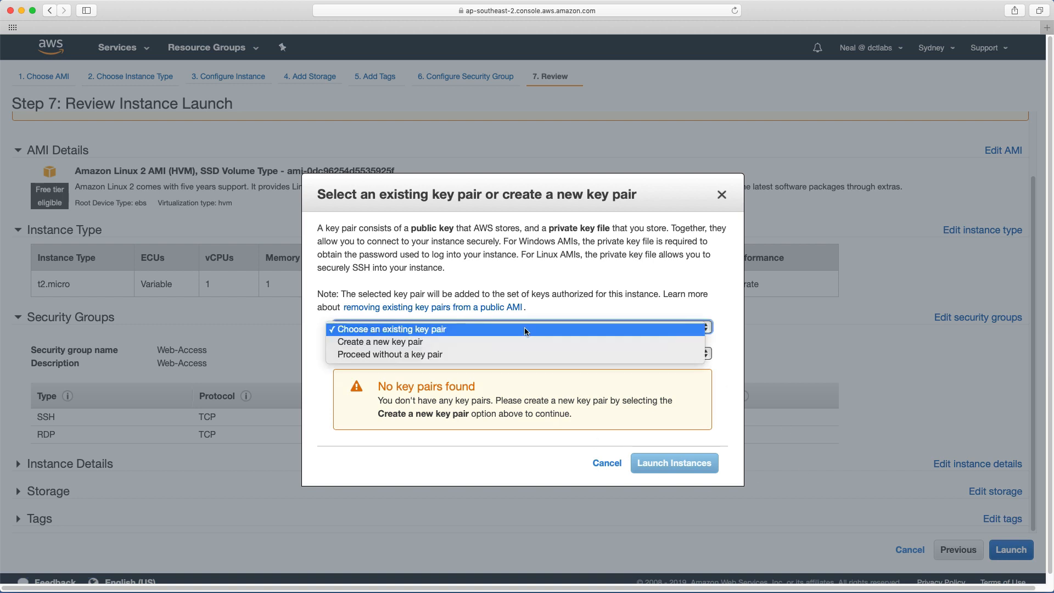
pyautogui.click(471, 342)
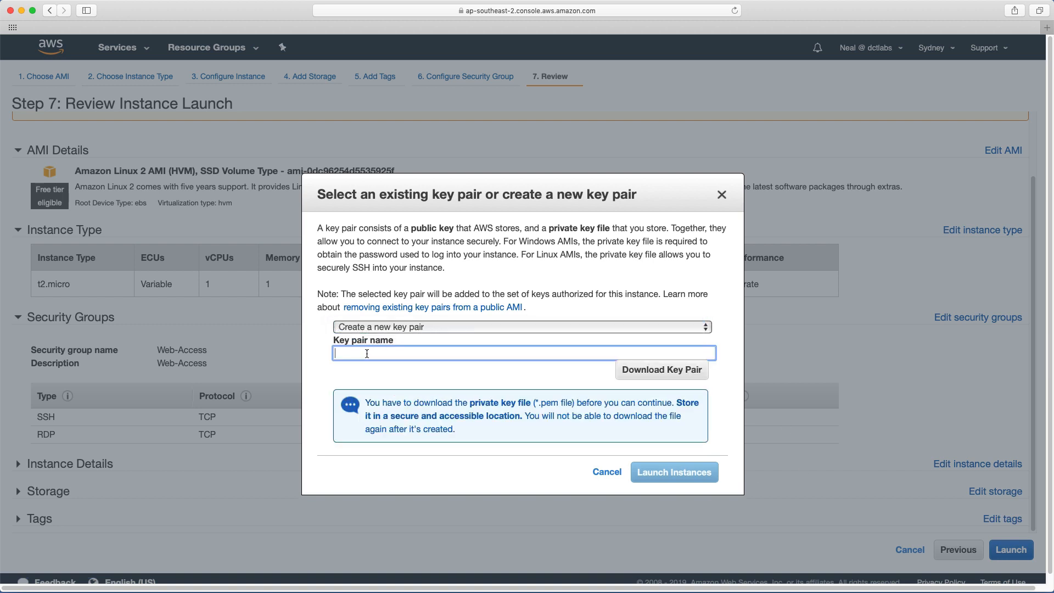
pyautogui.write('sydney-kp')
pyautogui.click(652, 376)
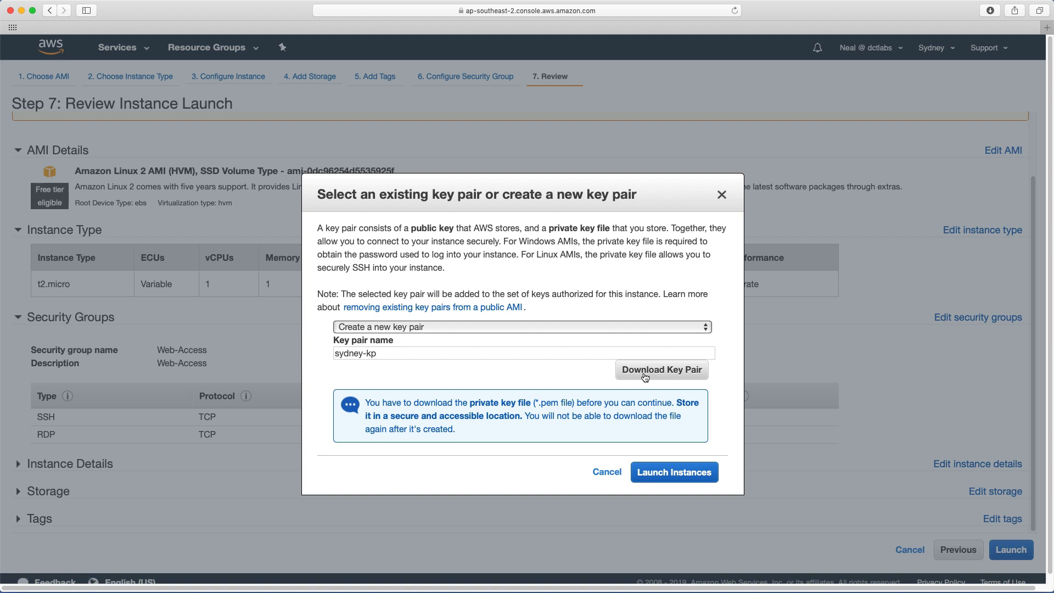
pyautogui.click(680, 473)
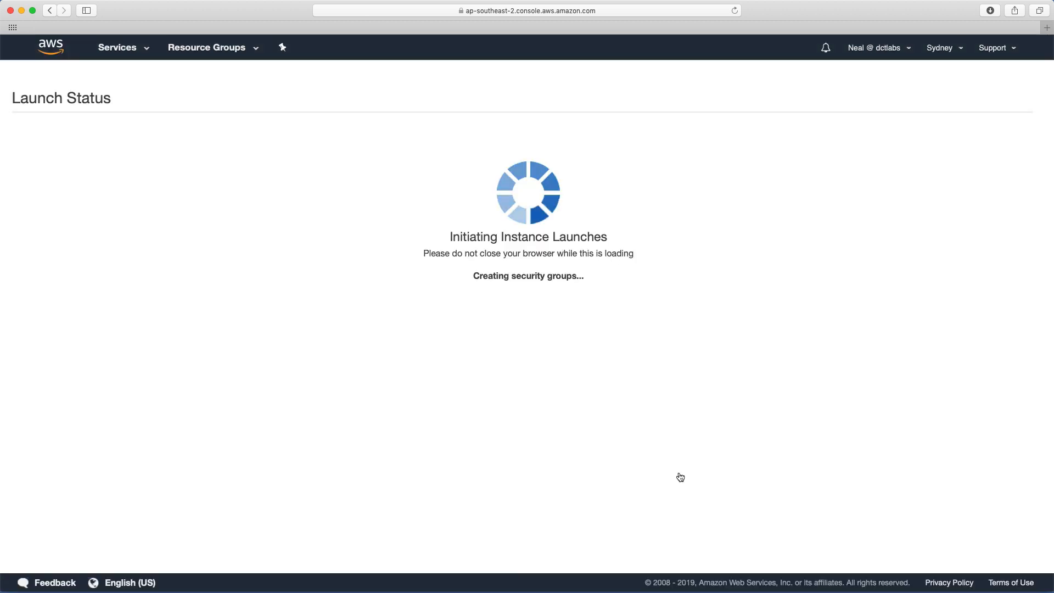
# - Open the instances list and examine the new instance's type, availability zone, state, status checks, public addresses and key name
pyautogui.click(969, 488)
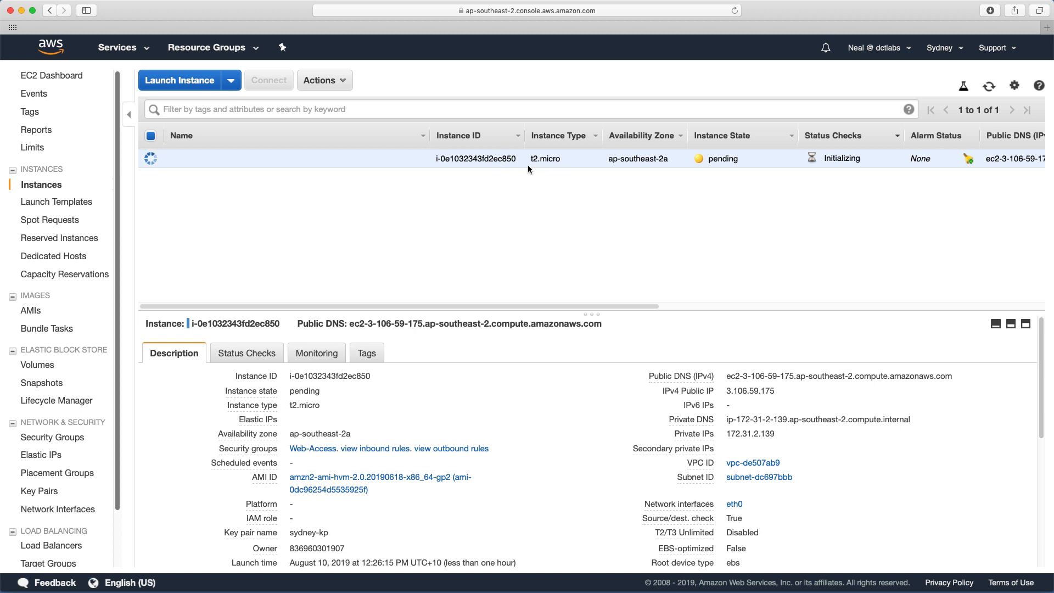
pyautogui.hscroll(2, 555, 167)
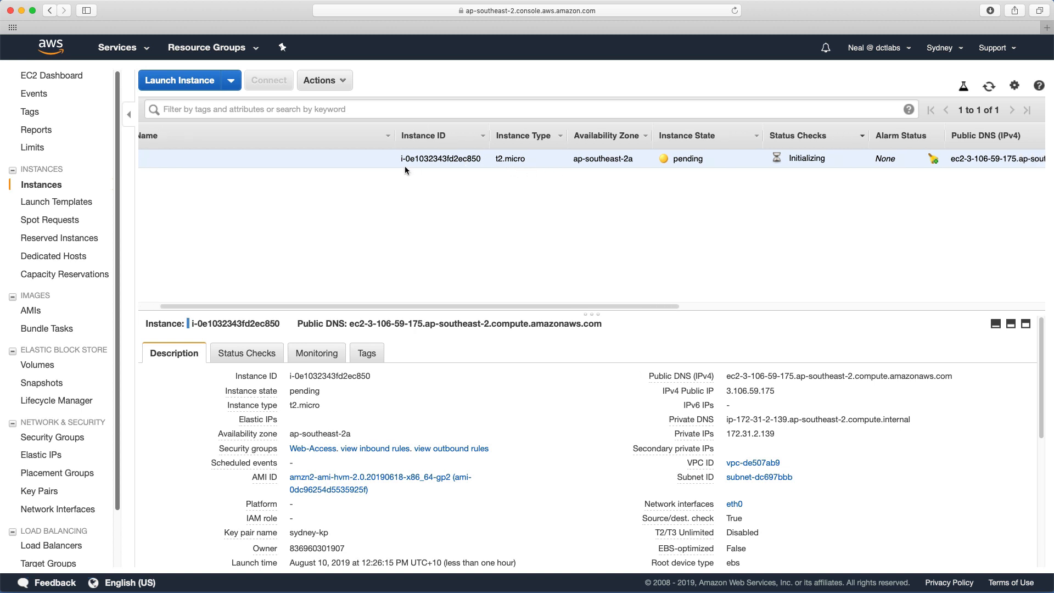
pyautogui.hscroll(5, 598, 187)
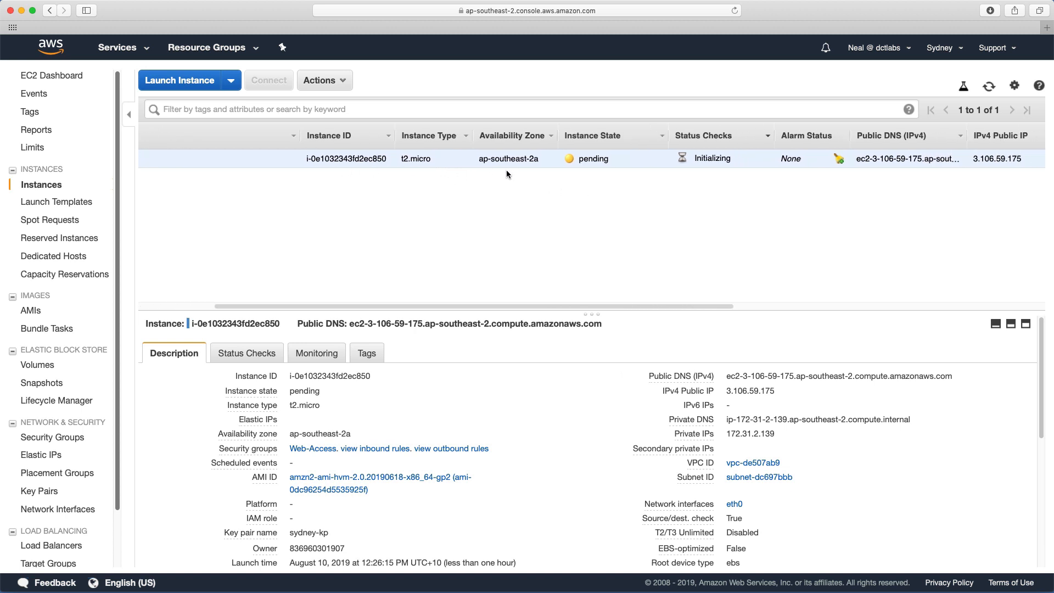
pyautogui.hscroll(3, 528, 170)
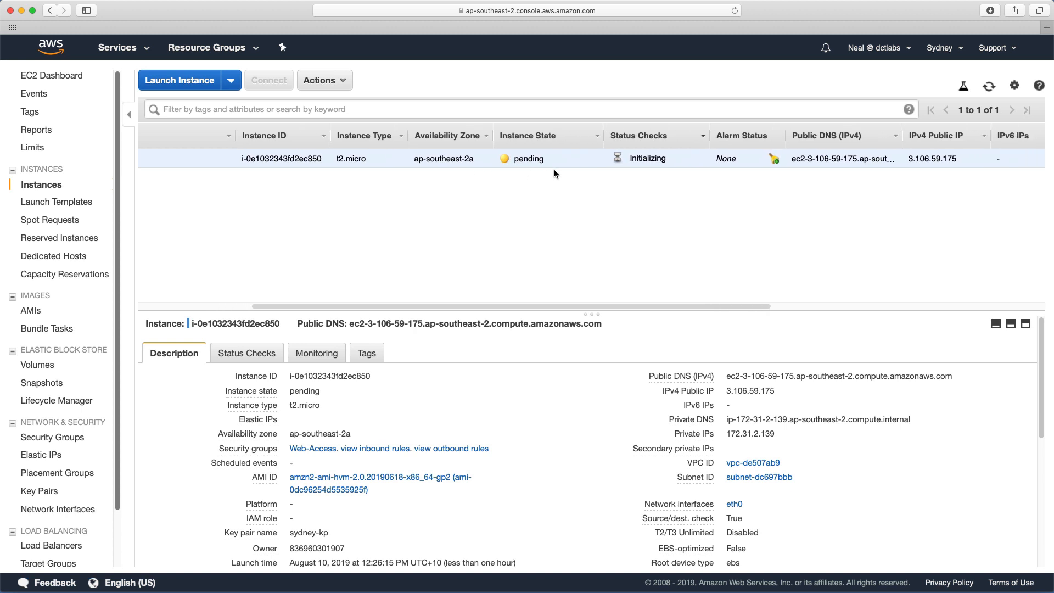
pyautogui.hscroll(10, 638, 183)
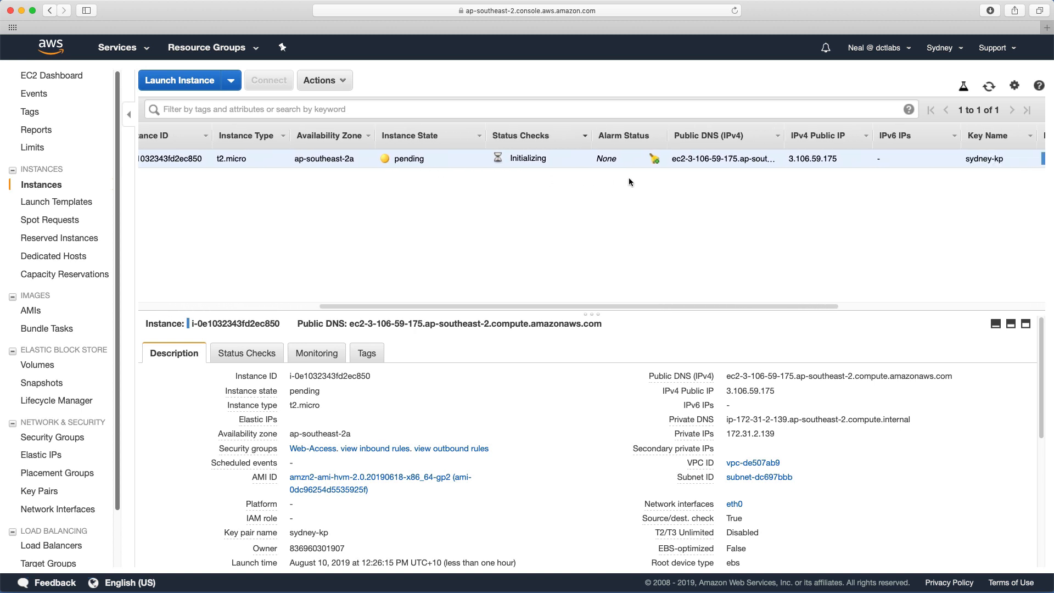
pyautogui.hscroll(1, 629, 182)
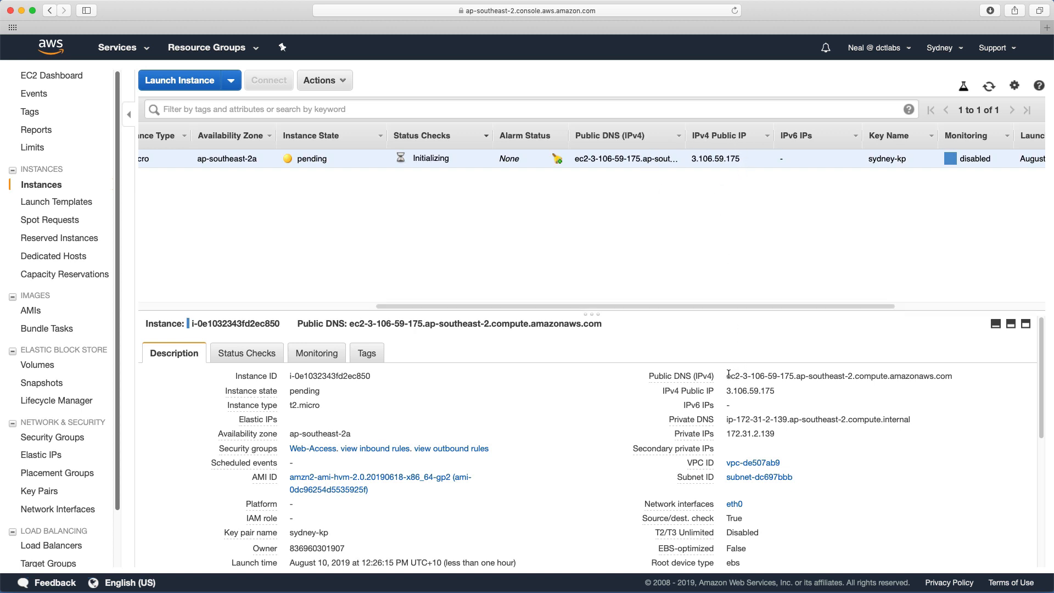
# - Examine the instance's public DNS (IPv4) name in its description, including the IP address embedded in it
pyautogui.moveTo(726, 376); pyautogui.dragTo(956, 377)
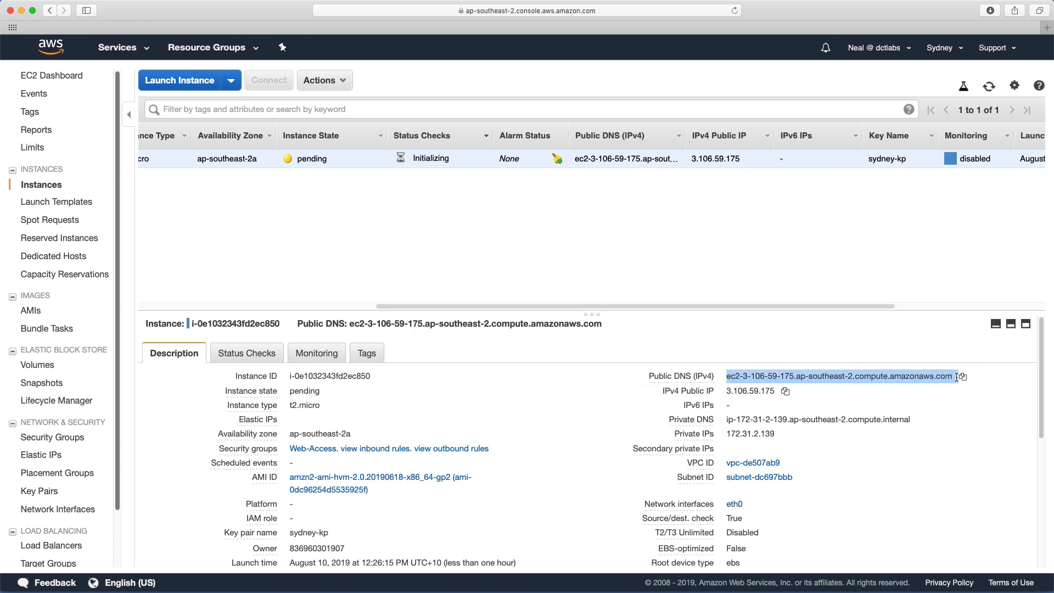
pyautogui.click(956, 377)
pyautogui.moveTo(744, 377); pyautogui.dragTo(793, 376)
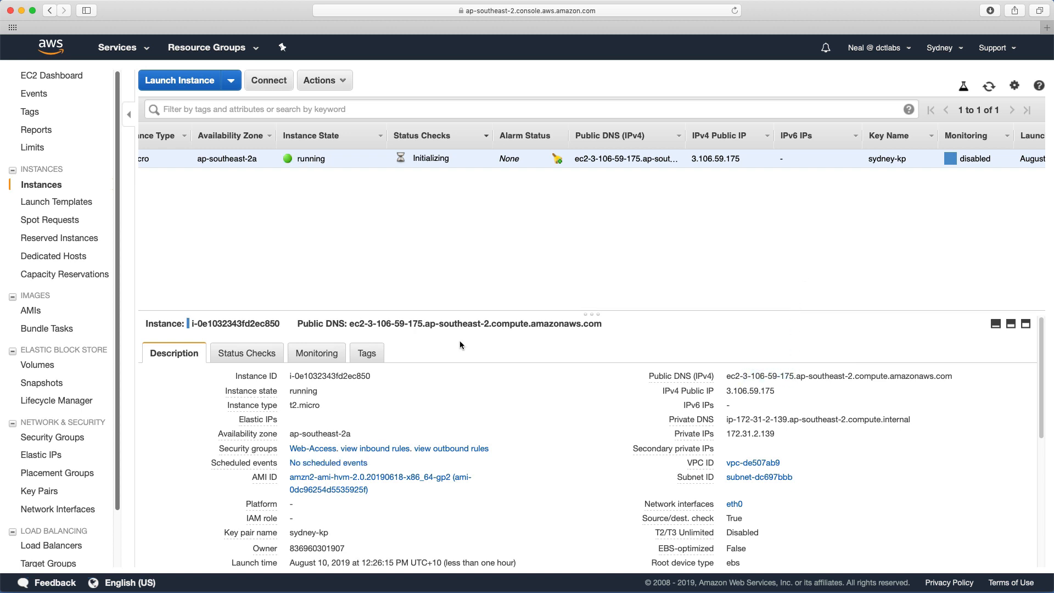
# - Open the instance's status checks and examine the System Status Checks section
pyautogui.click(240, 357)
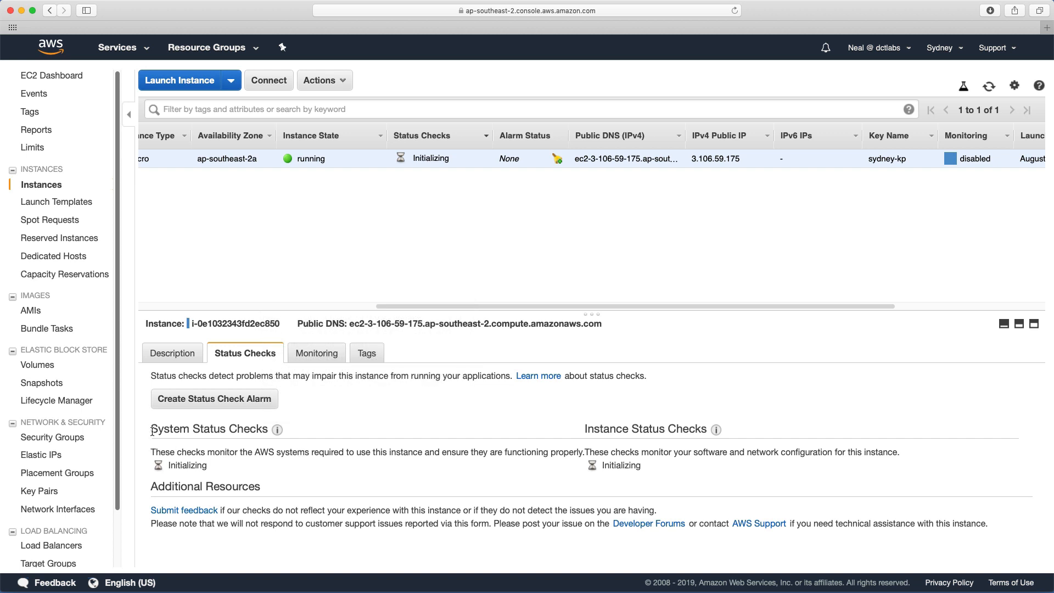
pyautogui.moveTo(152, 431); pyautogui.dragTo(284, 441)
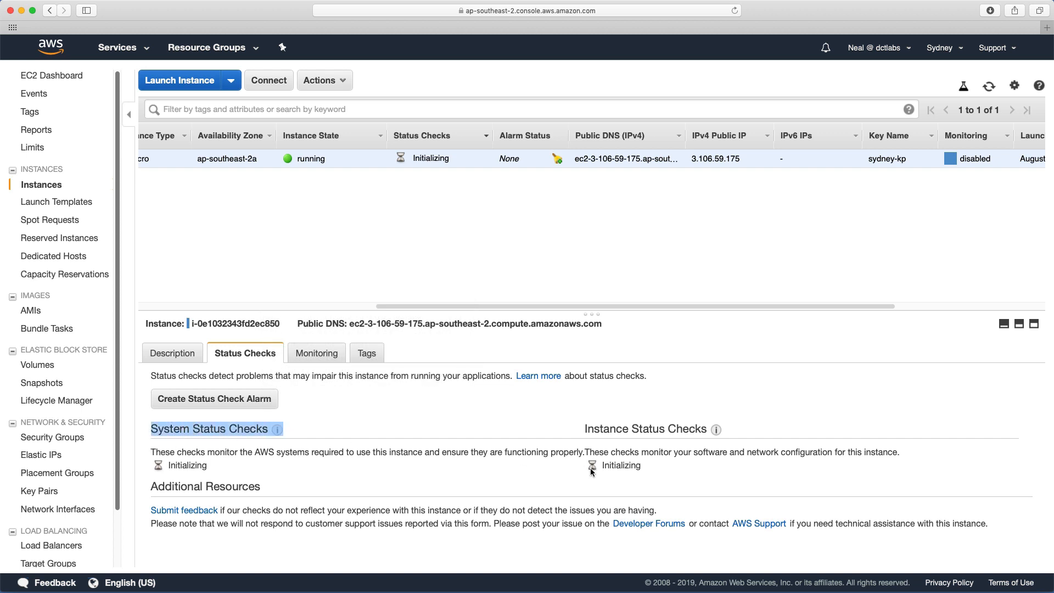
# - Examine the Instance Status Checks section of the running instance
pyautogui.moveTo(582, 433); pyautogui.dragTo(701, 433)
pyautogui.click(578, 421)
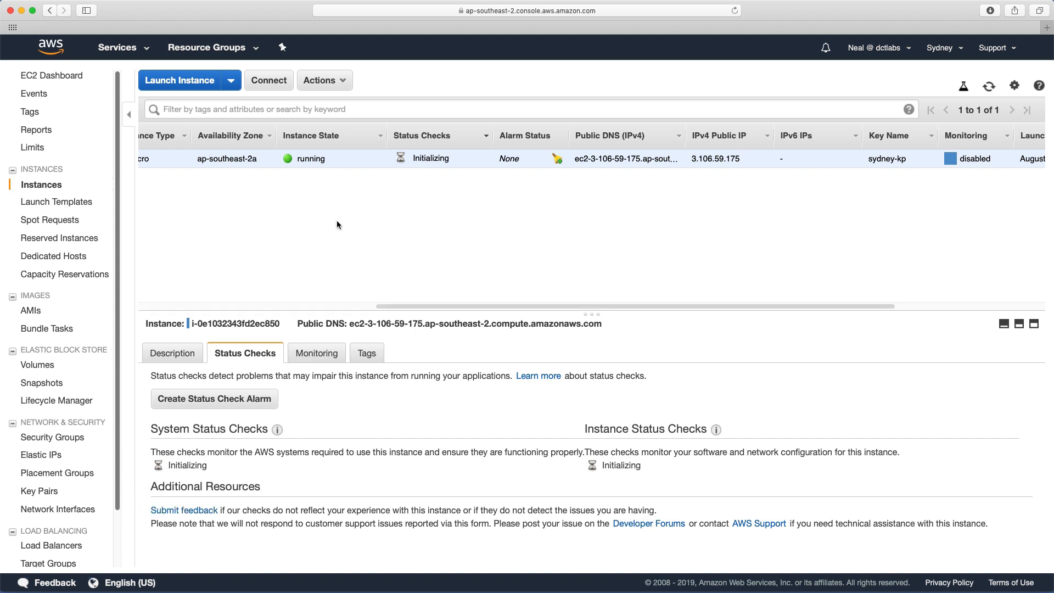
pyautogui.hscroll(-5, 337, 223)
# - Start a new instance launch using the Microsoft Windows Server 2019 Base AMI and the t2.micro instance type
pyautogui.click(180, 81)
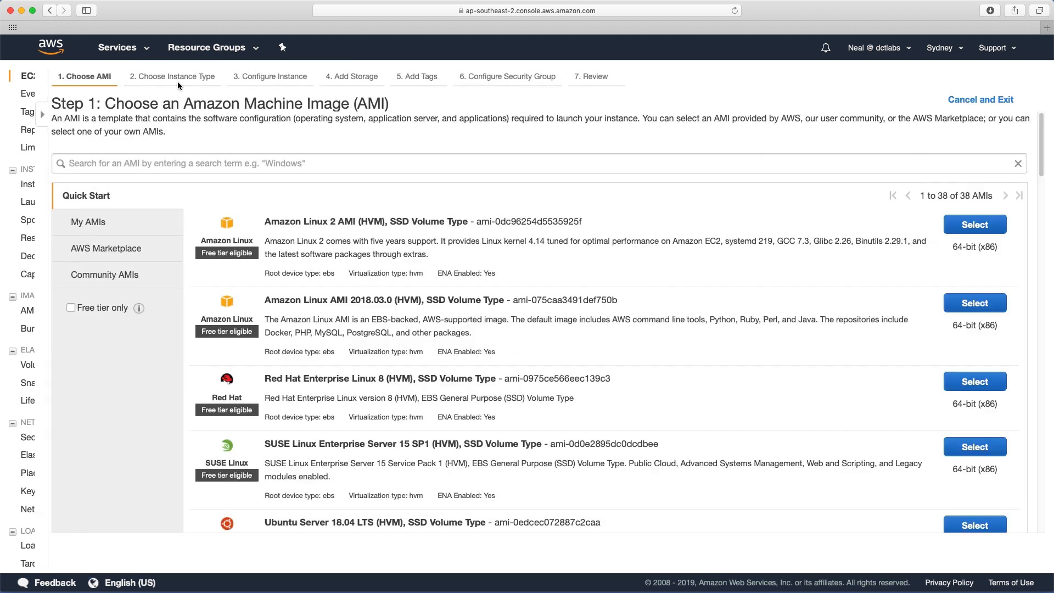
pyautogui.scroll(-5, 191, 328)
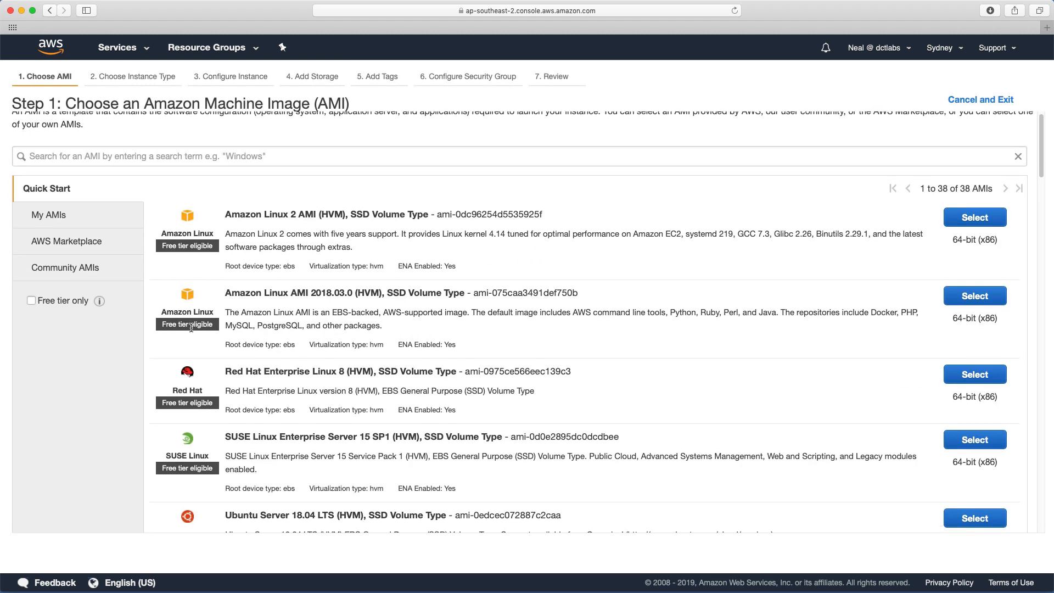
pyautogui.scroll(-5, 191, 328)
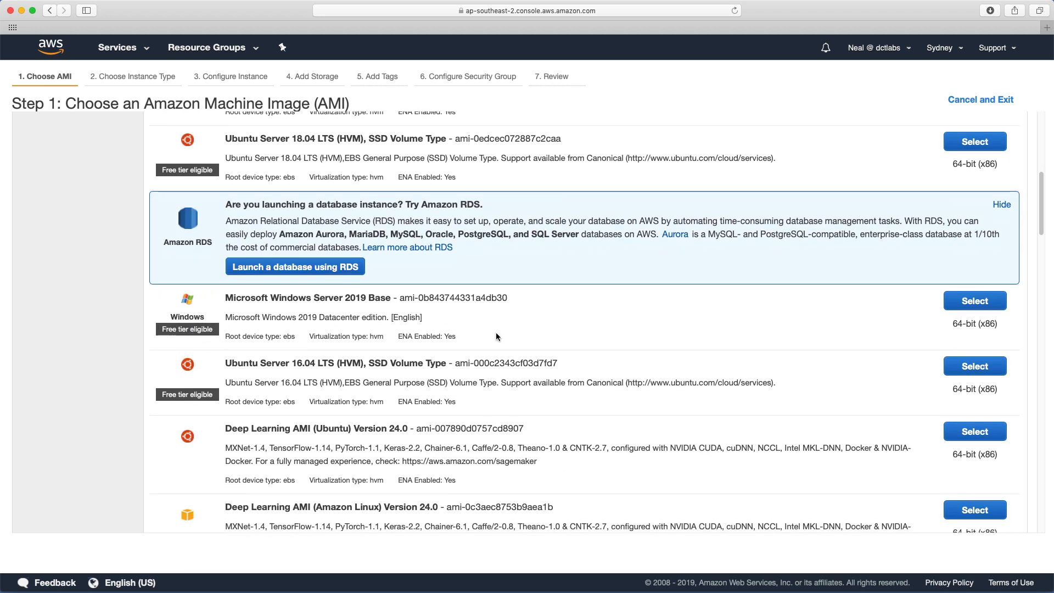
pyautogui.click(960, 303)
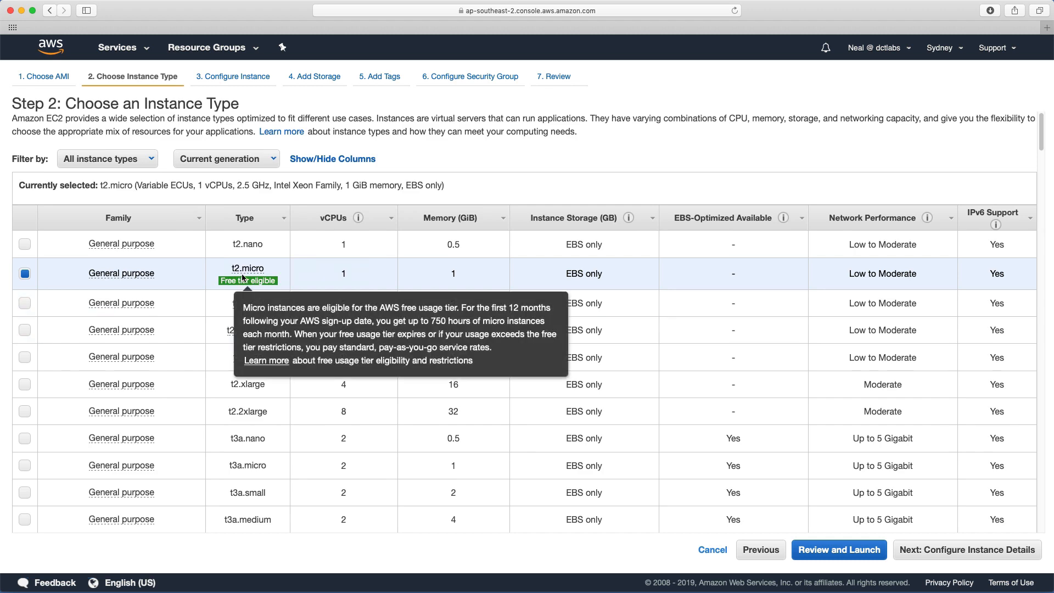
pyautogui.click(947, 549)
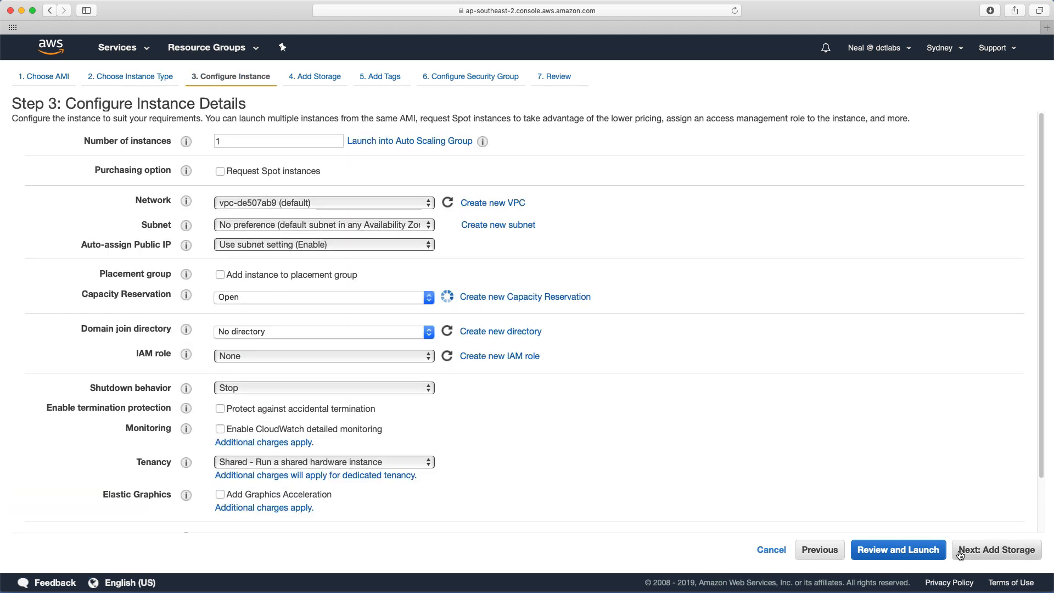
# - Place the instance in the default subnet of ap-southeast-2b and accept the default storage settings
pyautogui.click(352, 227)
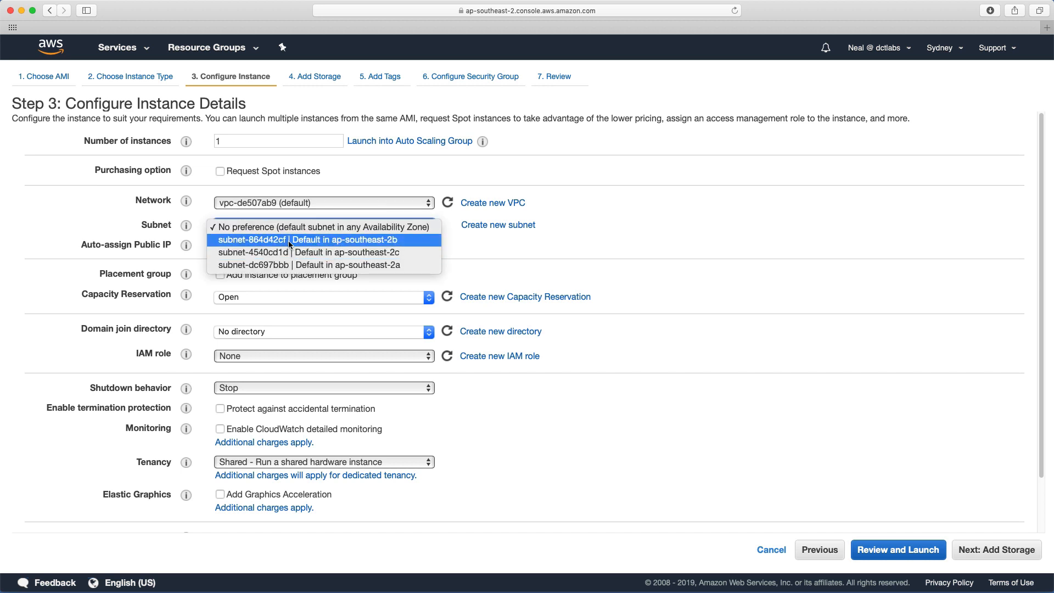
pyautogui.click(334, 240)
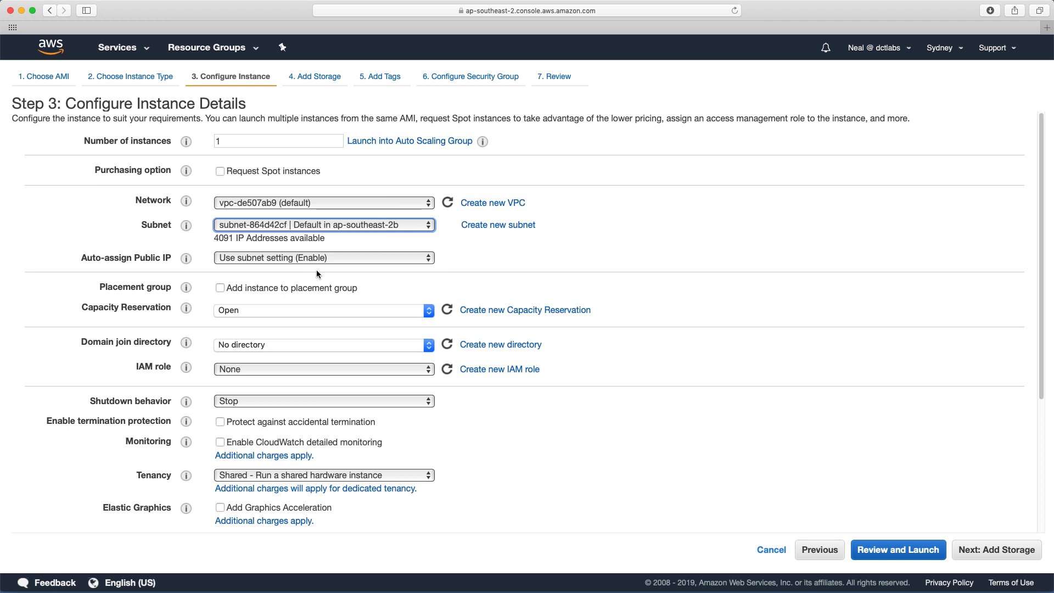
pyautogui.scroll(-5, 316, 269)
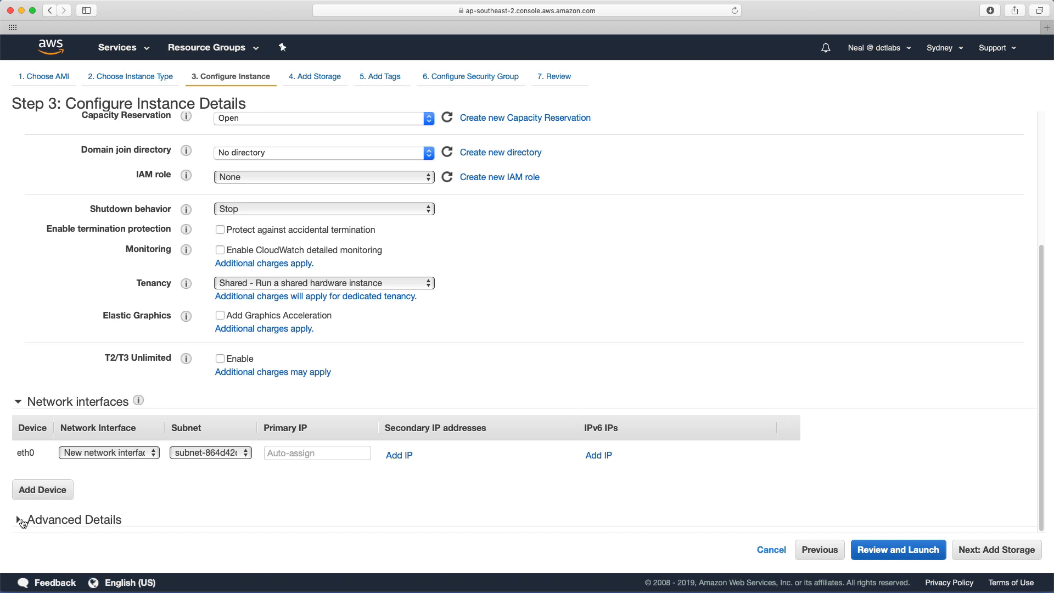
pyautogui.click(994, 550)
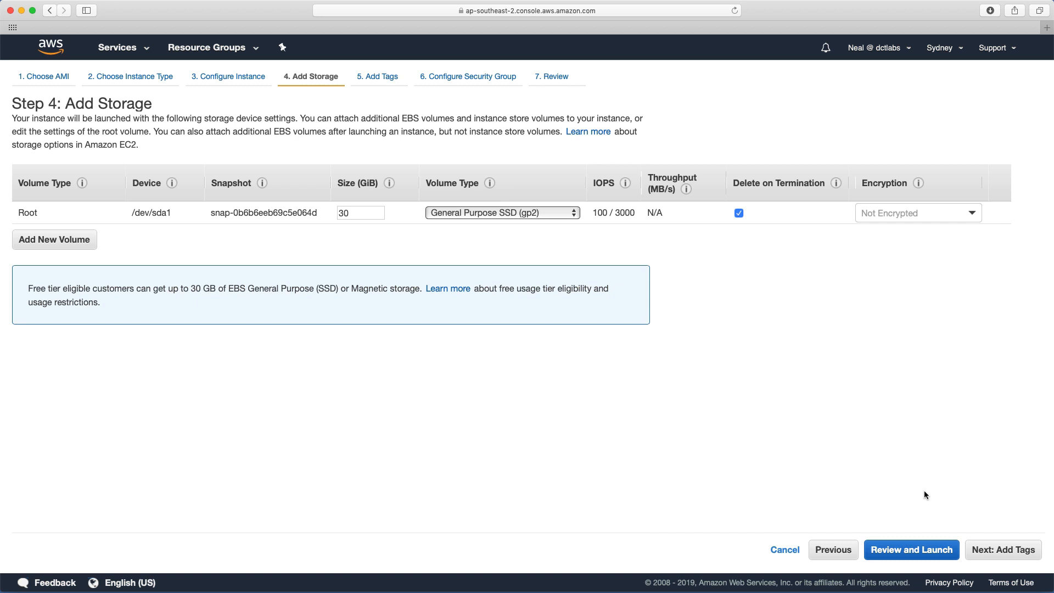
pyautogui.click(979, 550)
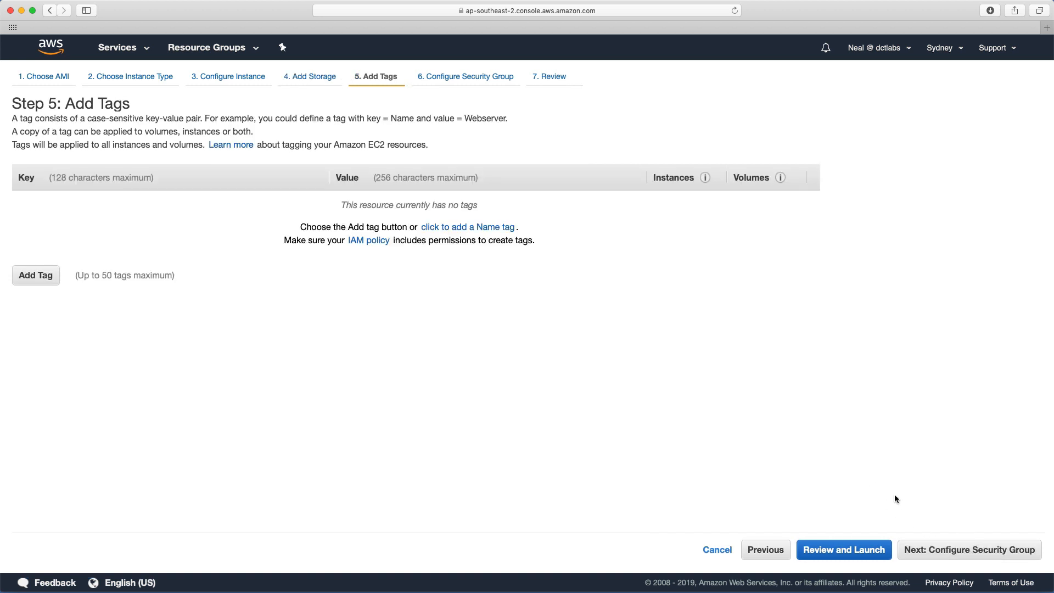
# - Skip adding tags, assign the existing Web-Access security group, and proceed to the launch review
pyautogui.click(971, 551)
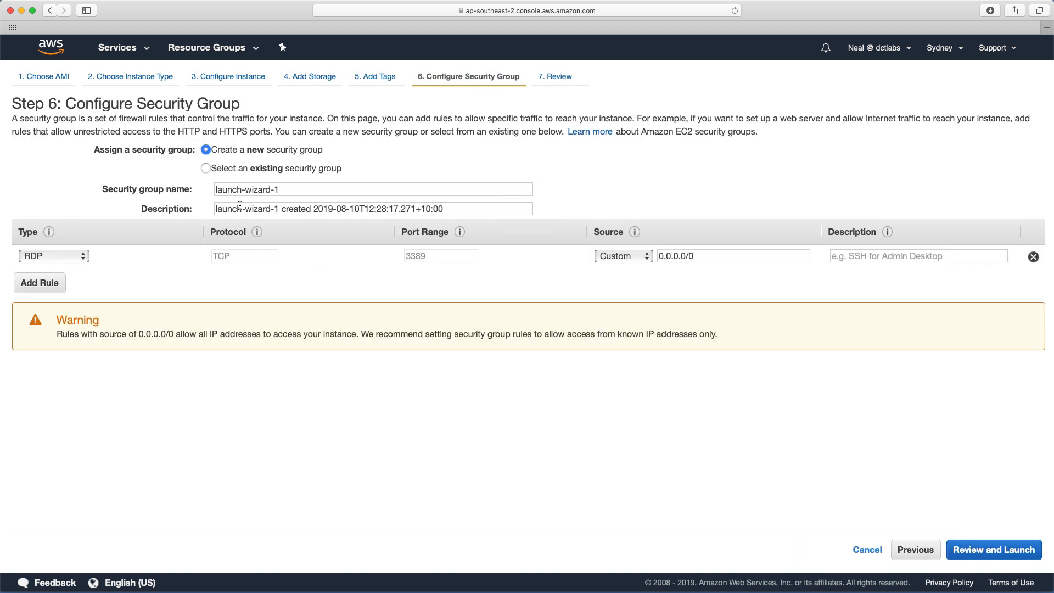
pyautogui.click(206, 169)
pyautogui.click(82, 238)
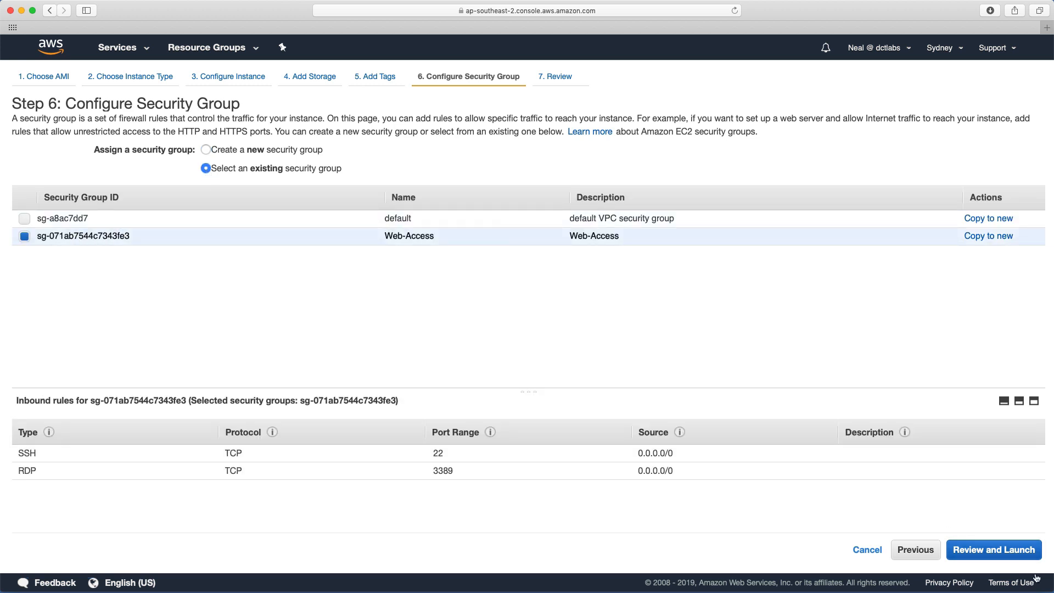
pyautogui.click(1003, 556)
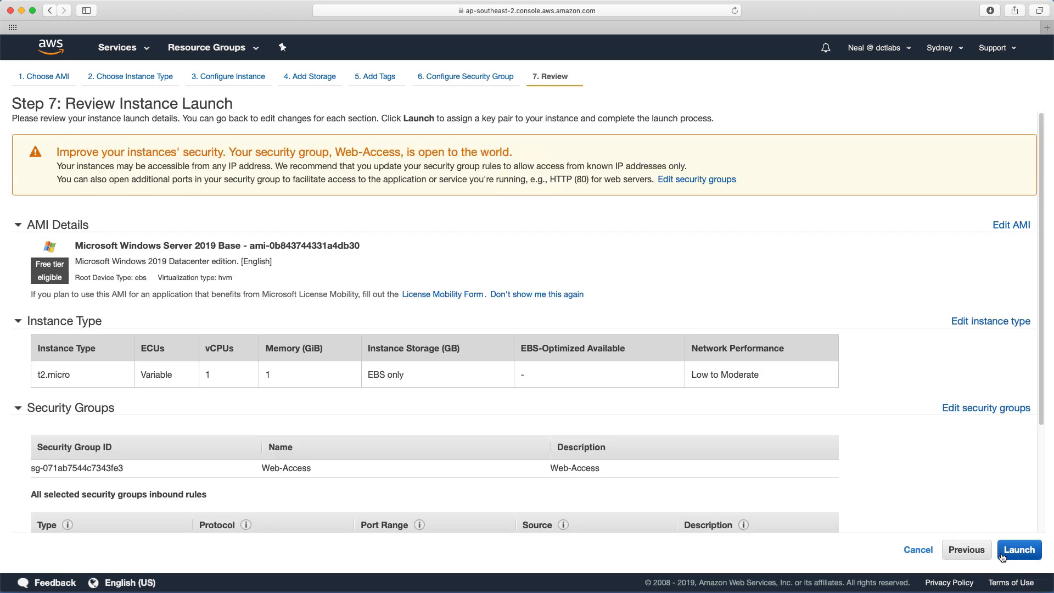
# - Launch the Windows instance with the existing sydney-kp key pair, acknowledging access to its private key file
pyautogui.click(1016, 551)
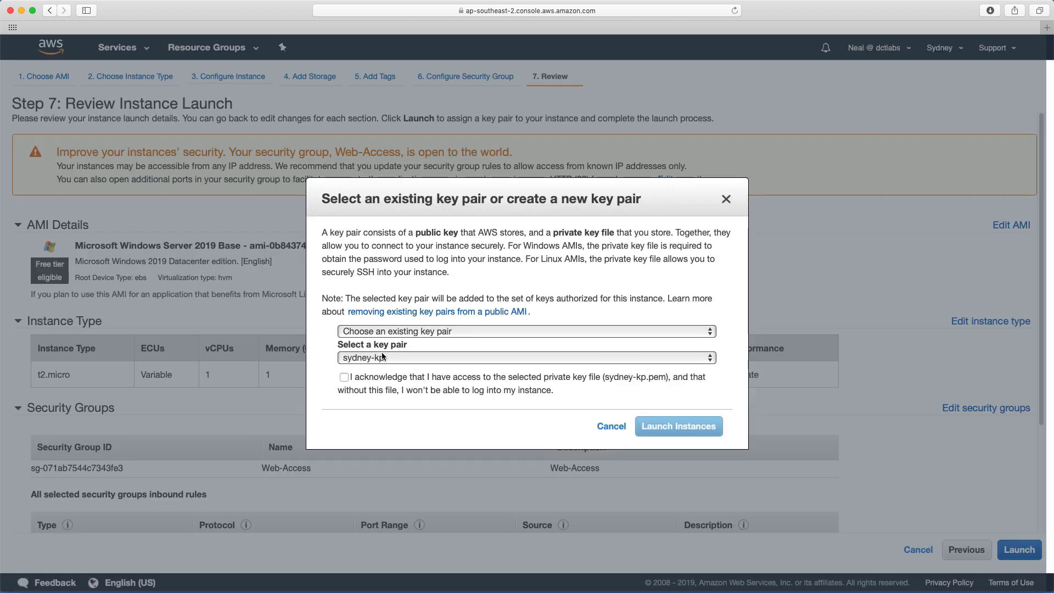
pyautogui.click(344, 377)
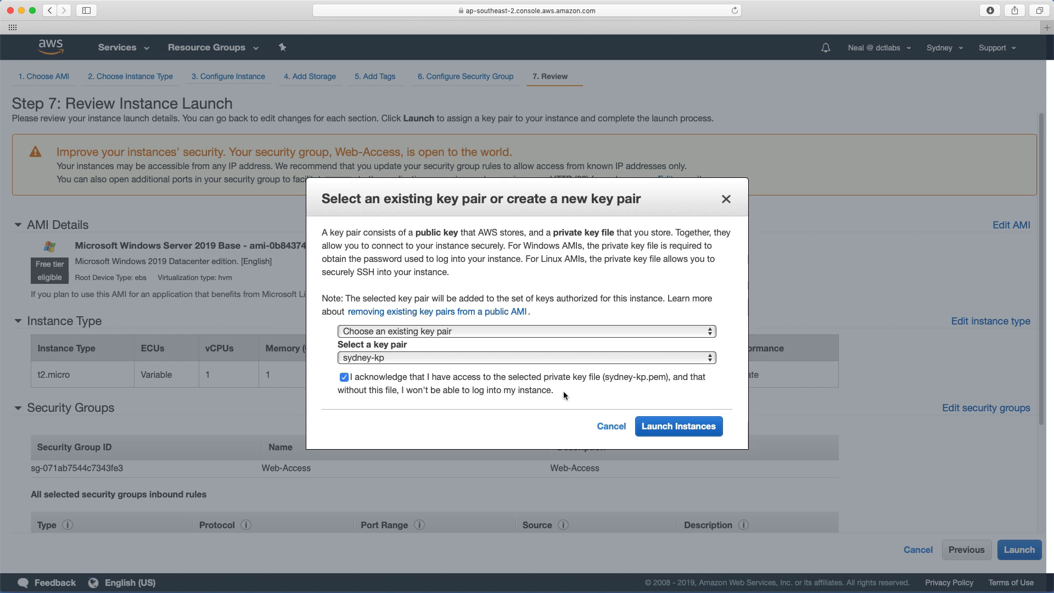
pyautogui.click(671, 434)
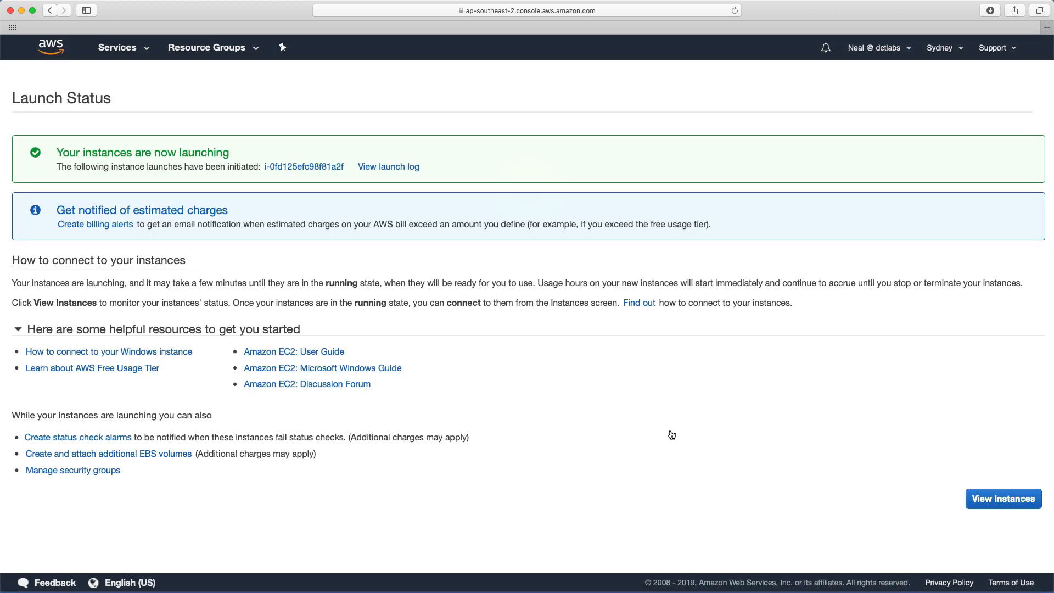
# - Open the instances list and examine the status checks of the ap-southeast-2a instance
pyautogui.click(1015, 502)
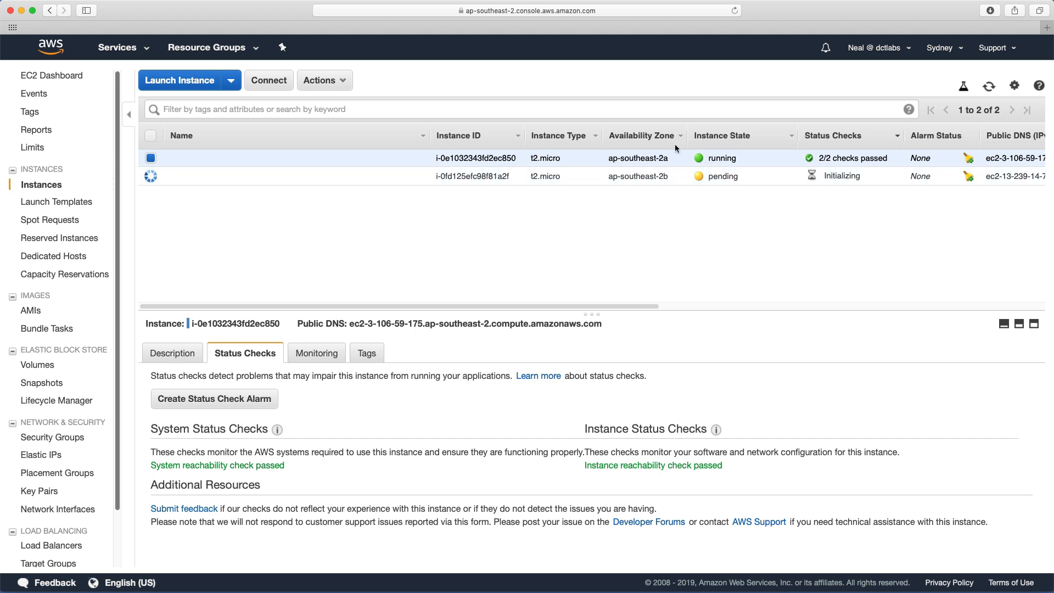
pyautogui.moveTo(818, 158); pyautogui.dragTo(889, 160)
pyautogui.click(737, 209)
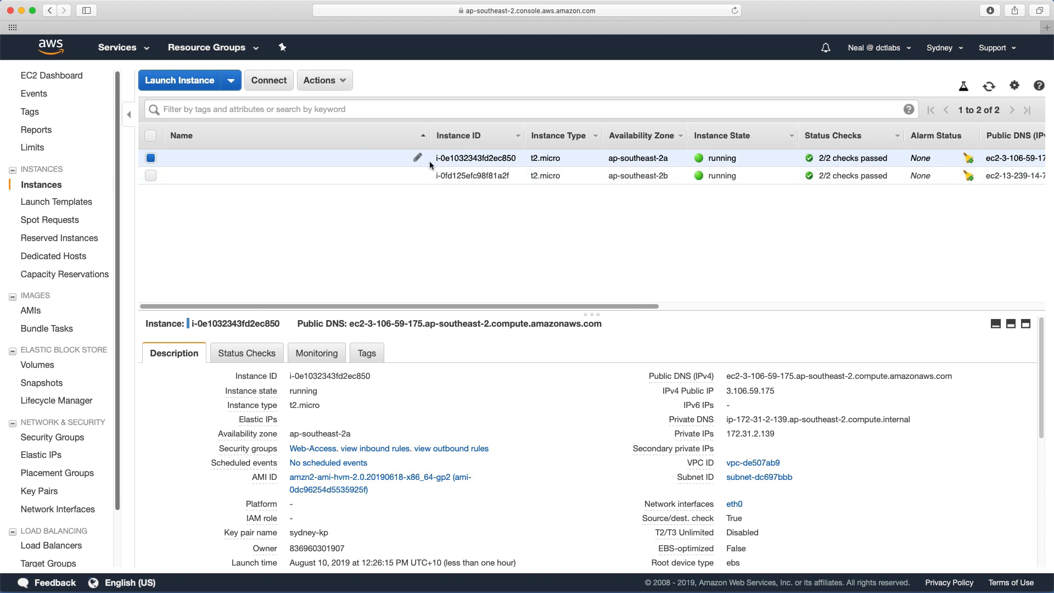
# - Examine the Linux instance's connection options: standalone SSH client, EC2 Instance Connect and Java SSH Client, including the standalone client instructions
pyautogui.click(341, 82)
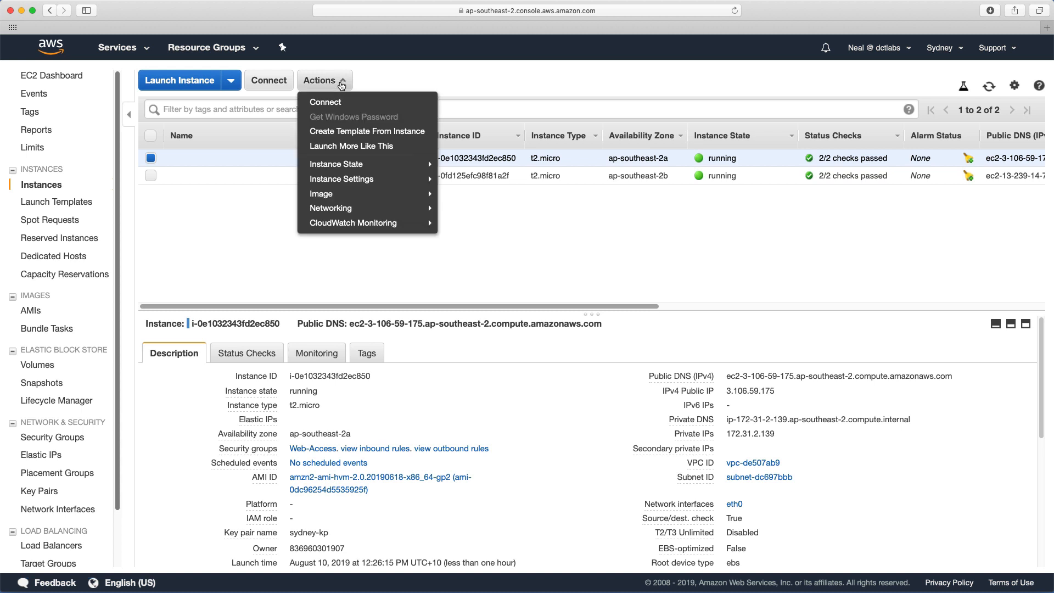
pyautogui.click(319, 104)
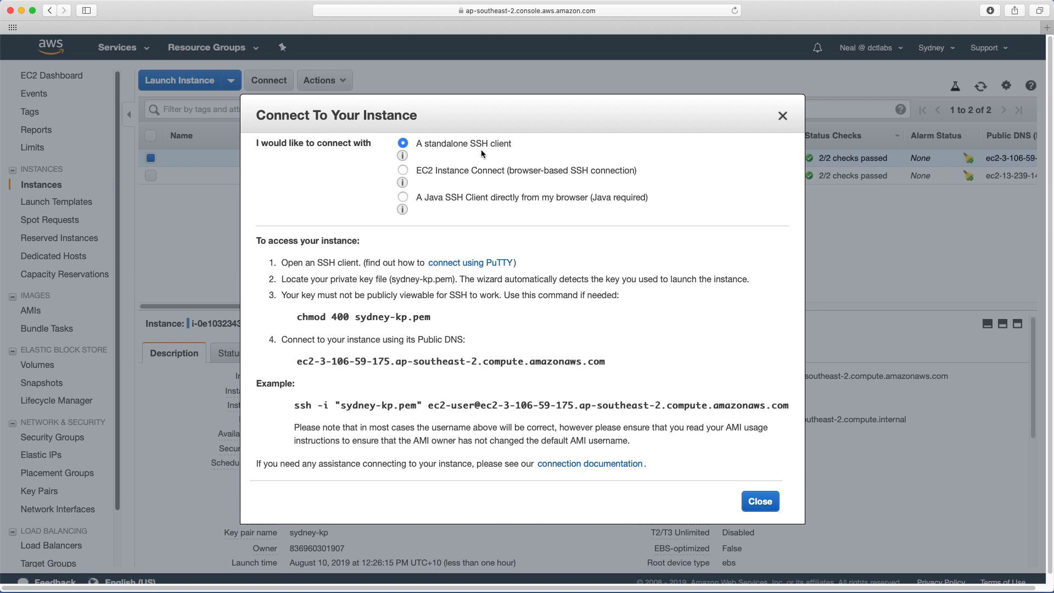
pyautogui.click(403, 170)
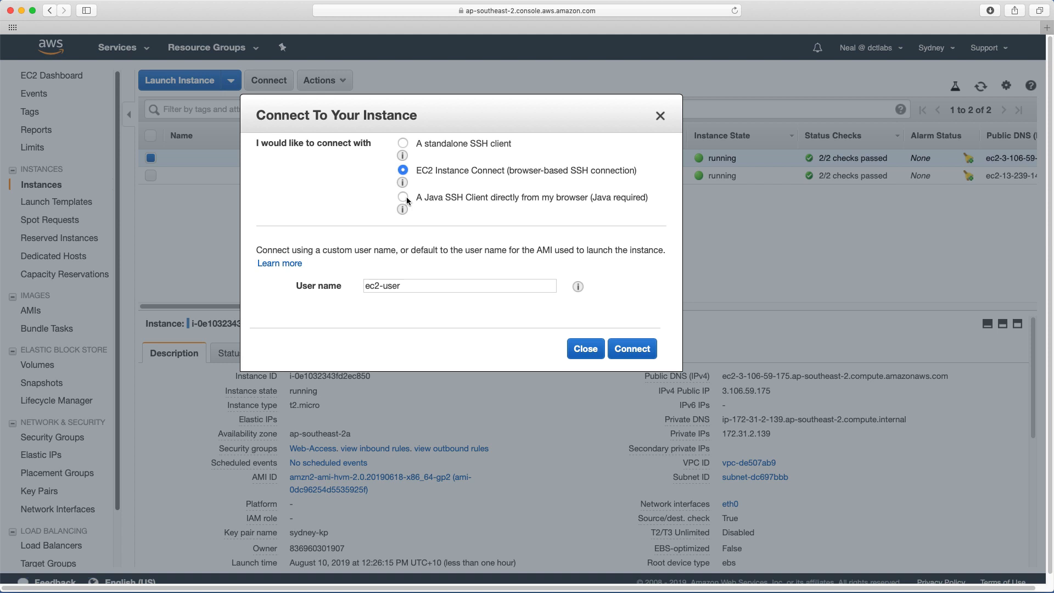
pyautogui.click(407, 196)
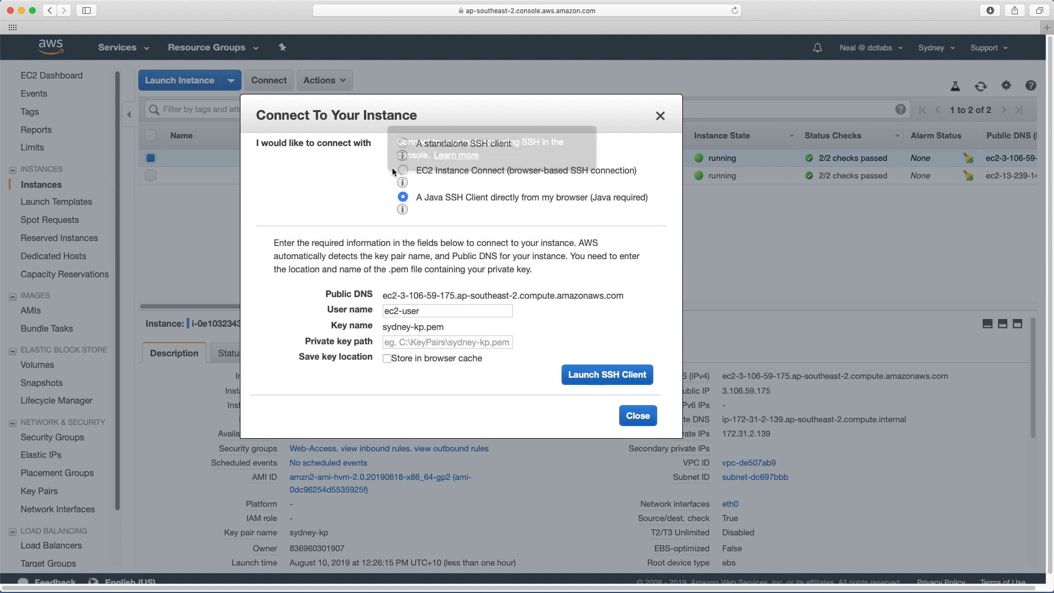
pyautogui.click(403, 144)
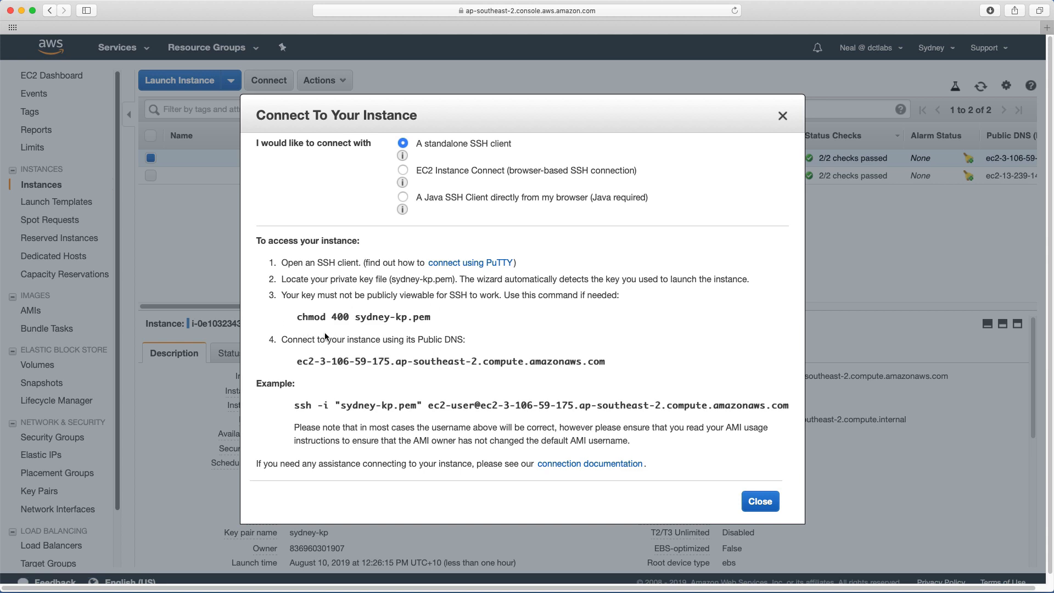
pyautogui.click(760, 501)
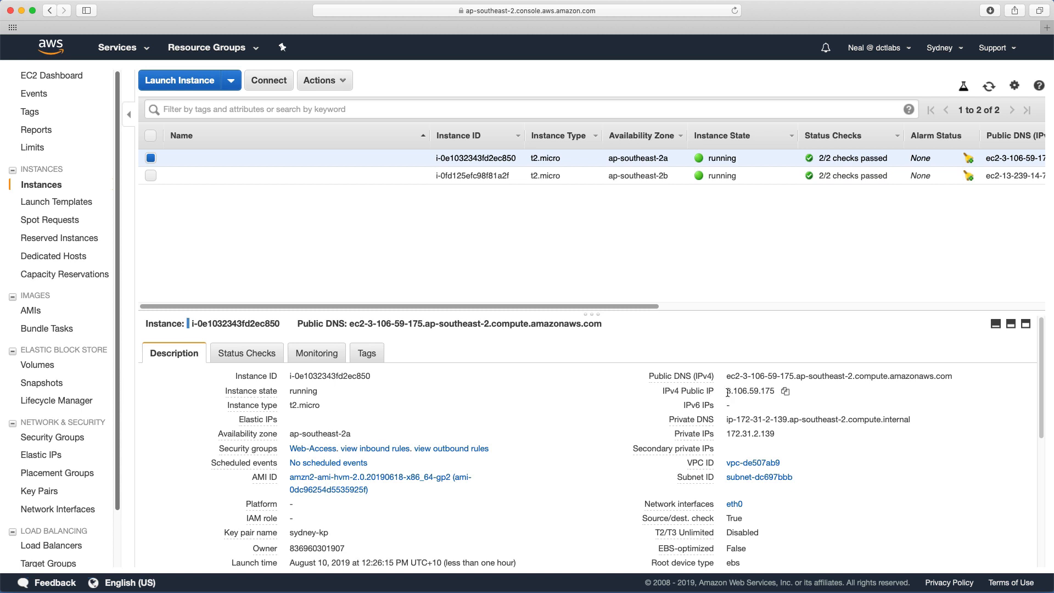
# - Copy the Linux instance's IPv4 public IP and switch to the Terminal
pyautogui.click(786, 392)
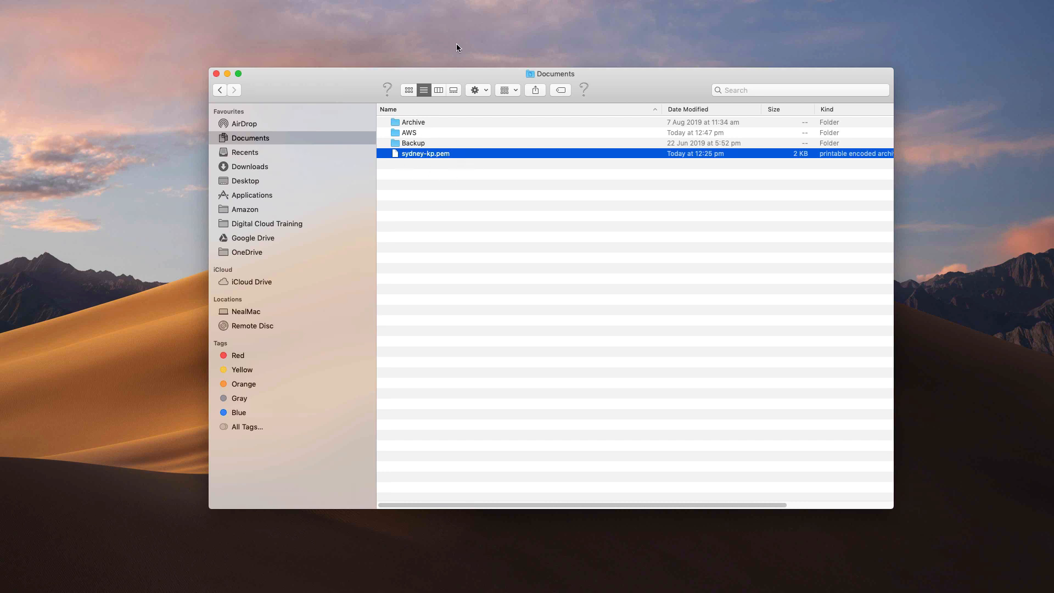
pyautogui.hotkey('ctrl', 'Left')
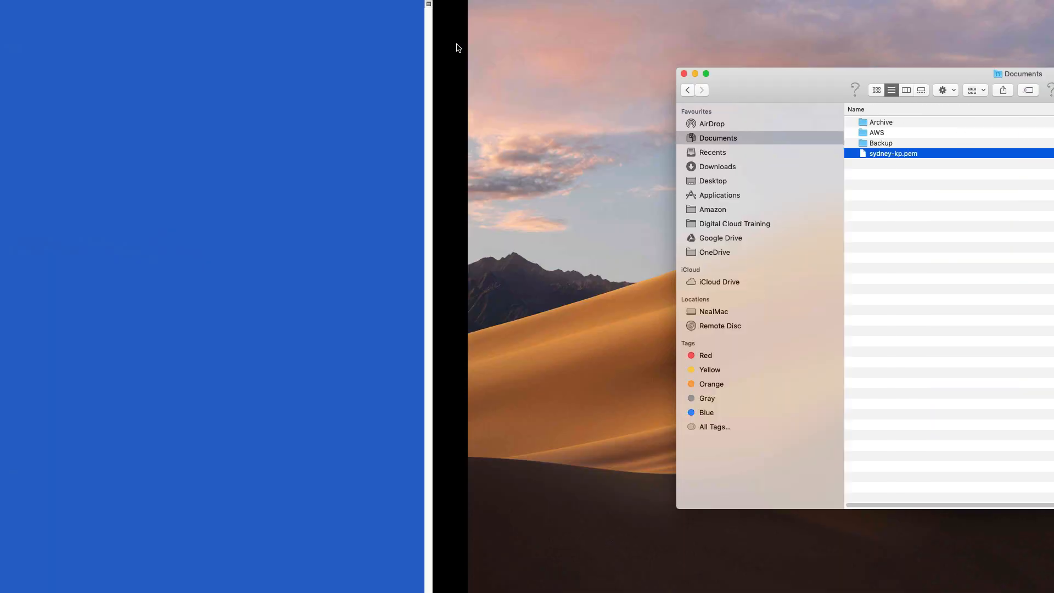
# - Change to the Documents directory and list its files
pyautogui.write('cd Docu')
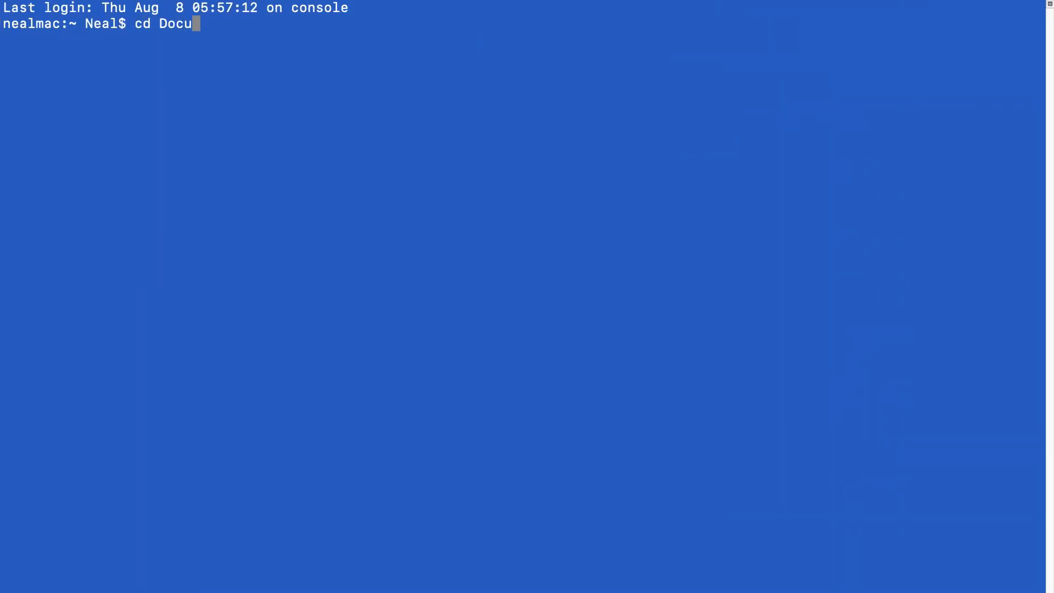
pyautogui.press('Tab')
pyautogui.press('Return')
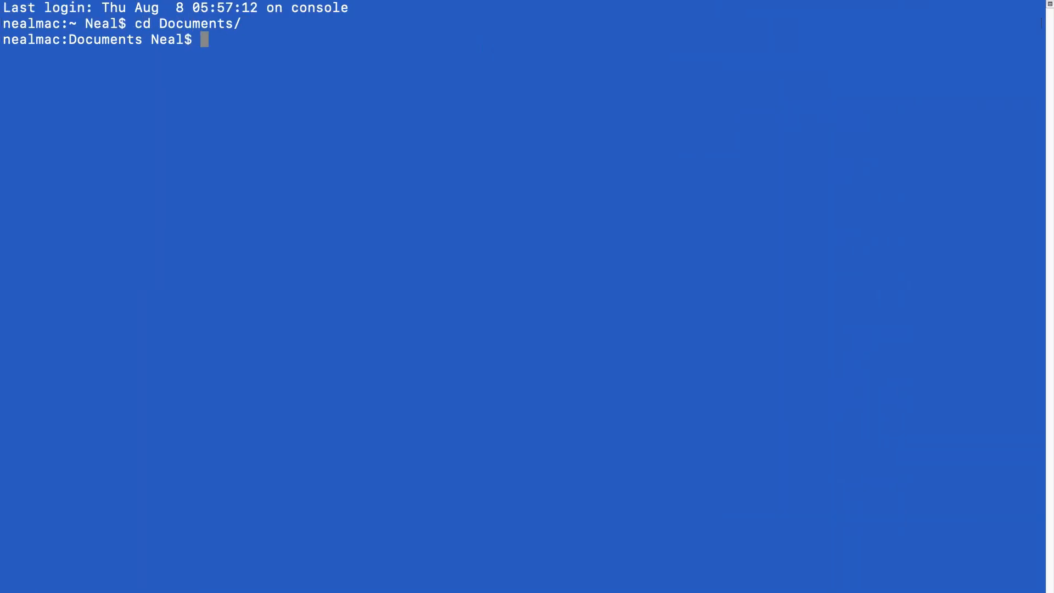
pyautogui.write('ls')
pyautogui.press('Return')
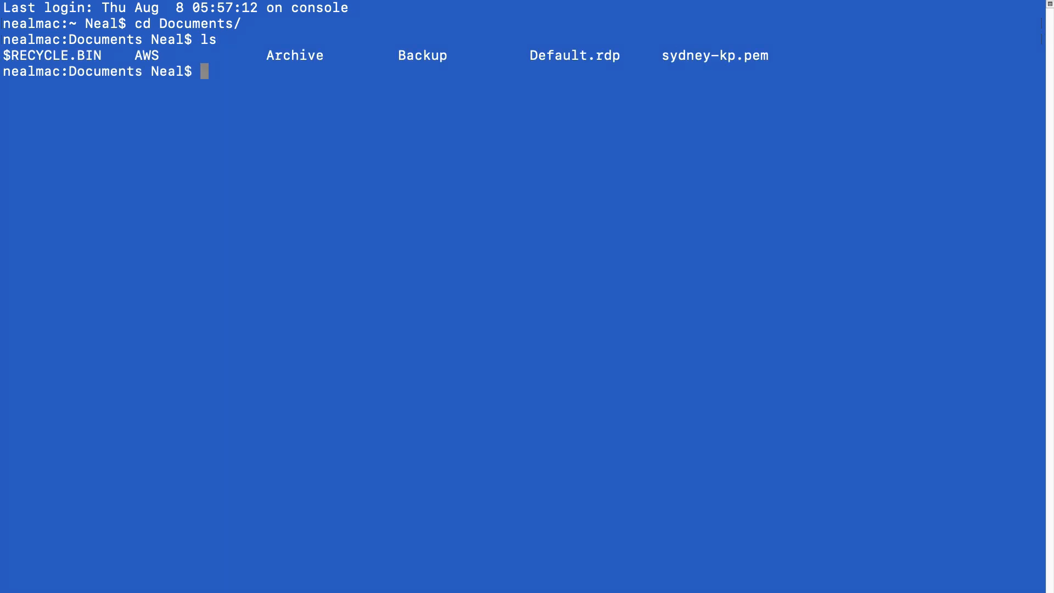
# - Try to connect over SSH as ec2-user to 3.106.59.175 using the sydney-kp.pem key, accepting the host's authenticity
pyautogui.write('ssh ec2-user@')
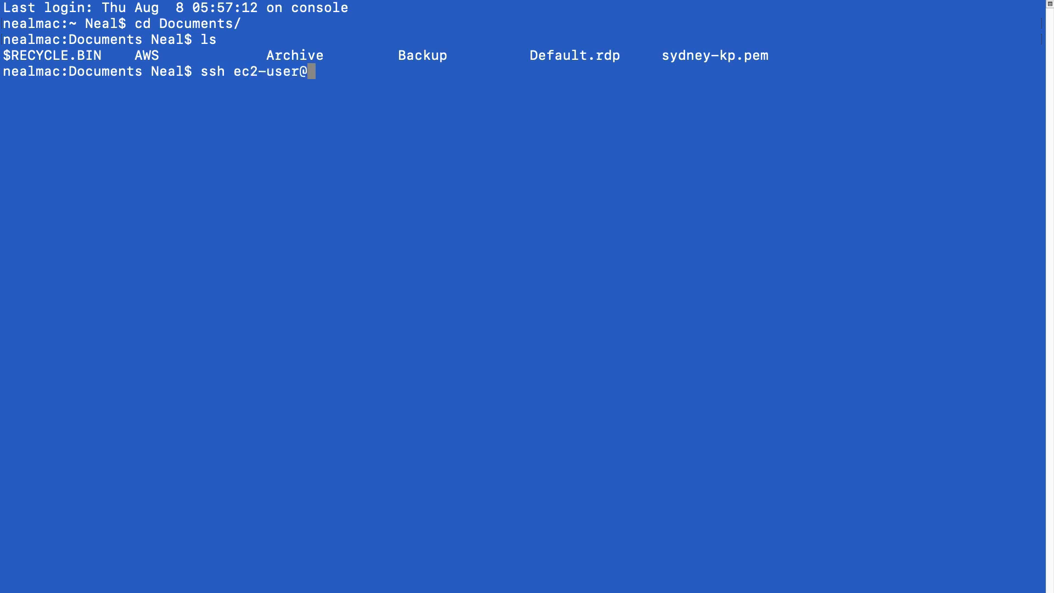
pyautogui.press('super+v')
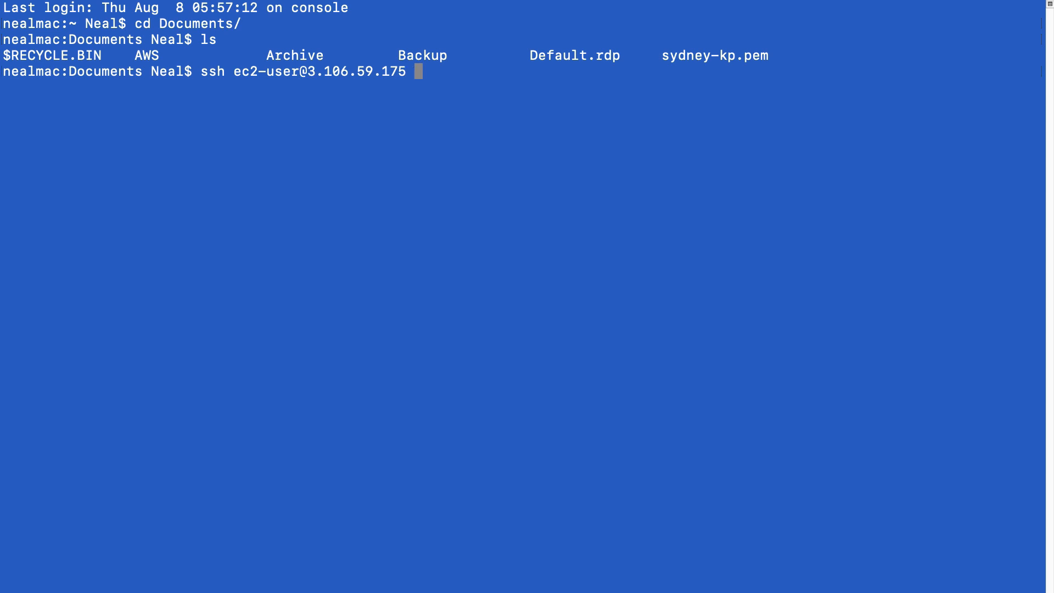
pyautogui.write('-i sydney-kp.pem')
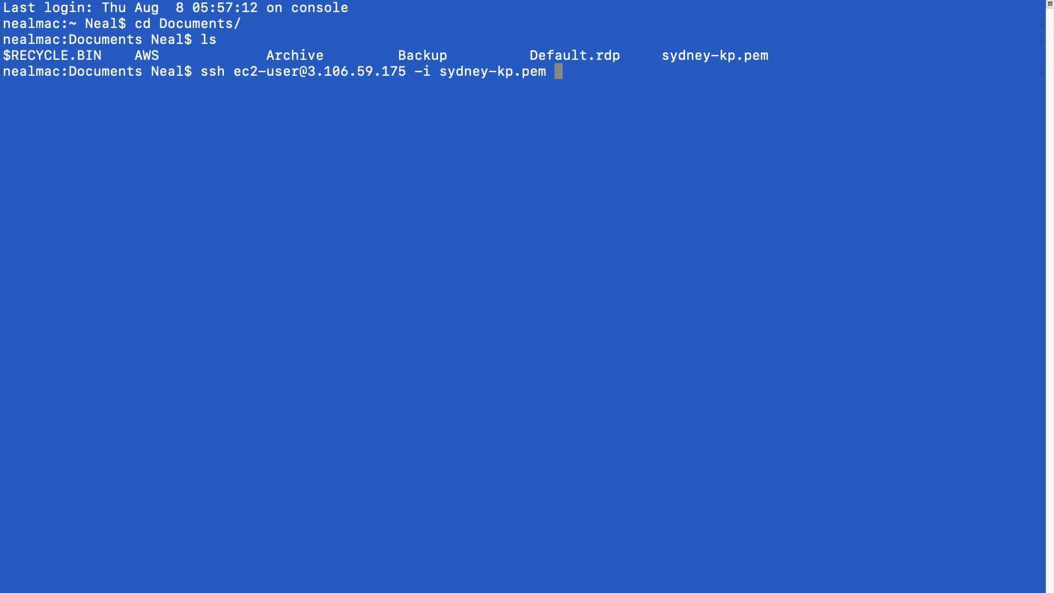
pyautogui.press('Return')
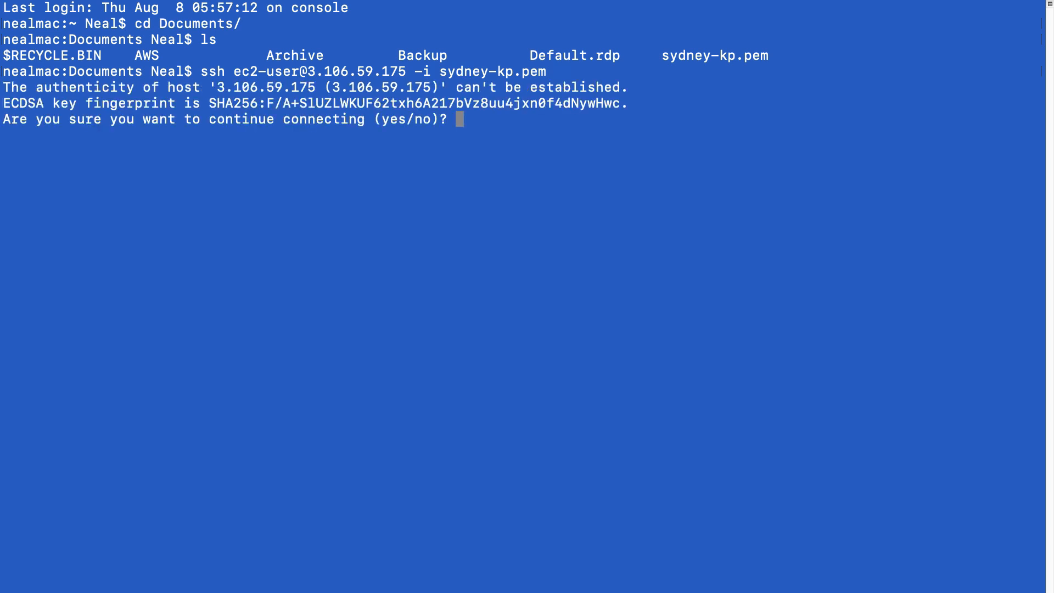
pyautogui.write('yes')
pyautogui.press('Return')
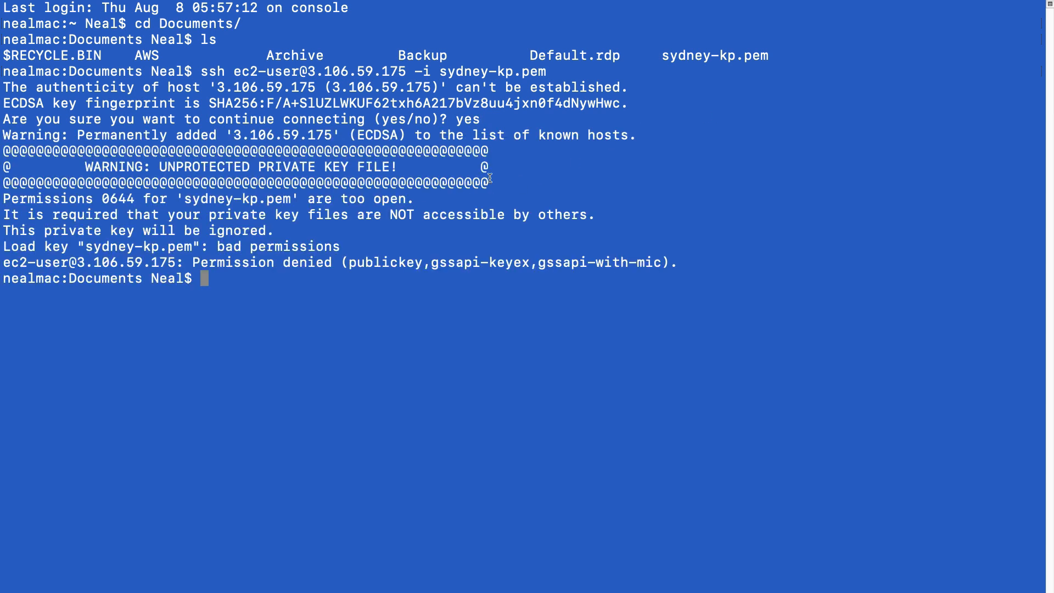
# - Switch to the EC2 console and copy the chmod 400 command for sydney-kp.pem from the Linux instance's connection instructions
pyautogui.moveTo(85, 166); pyautogui.dragTo(397, 165)
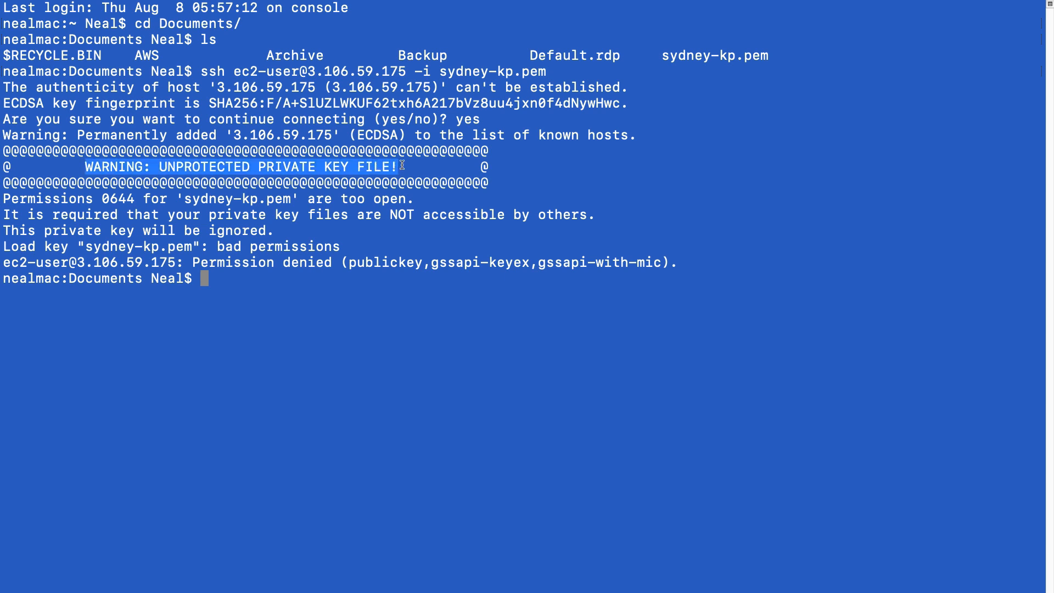
pyautogui.click(346, 201)
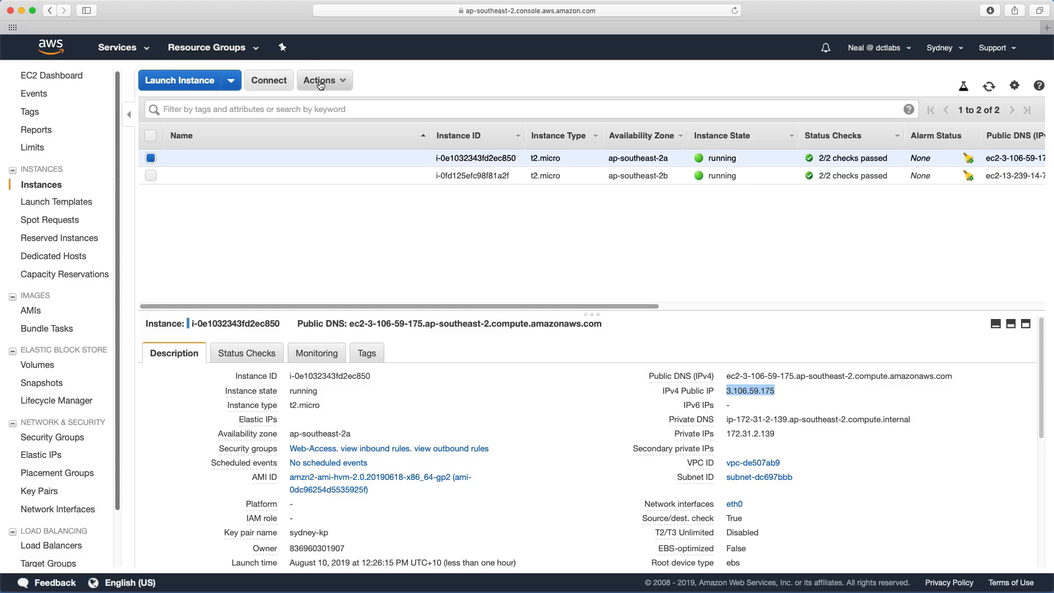
pyautogui.click(319, 80)
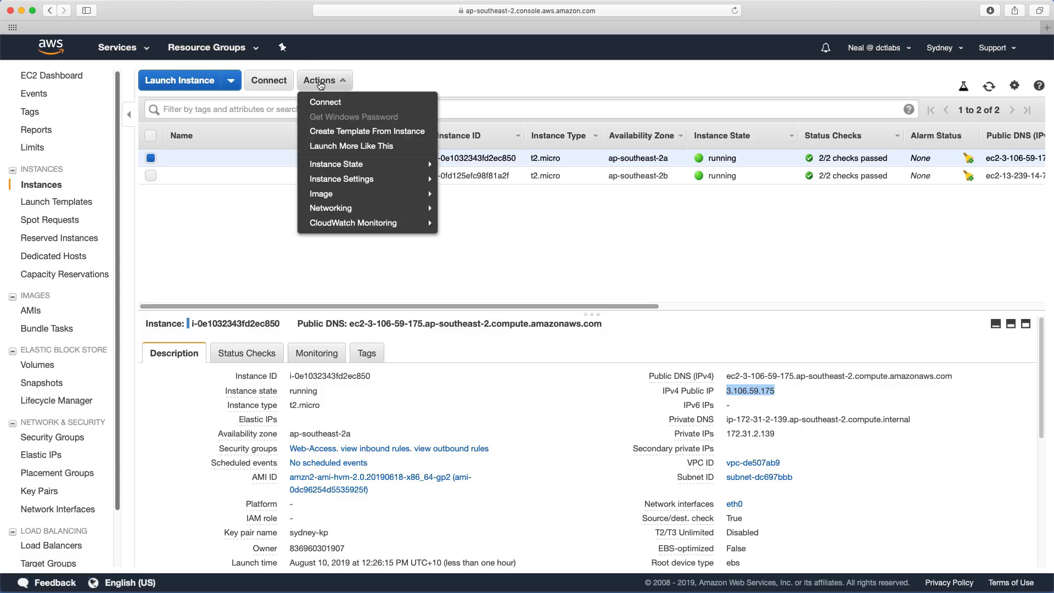
pyautogui.click(320, 101)
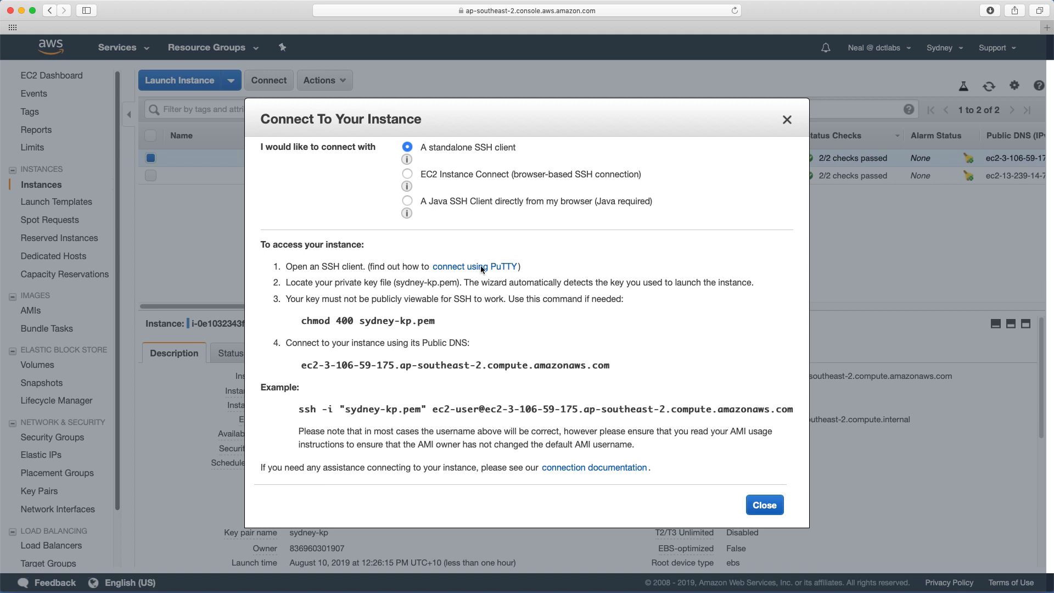
pyautogui.moveTo(302, 321); pyautogui.dragTo(424, 327)
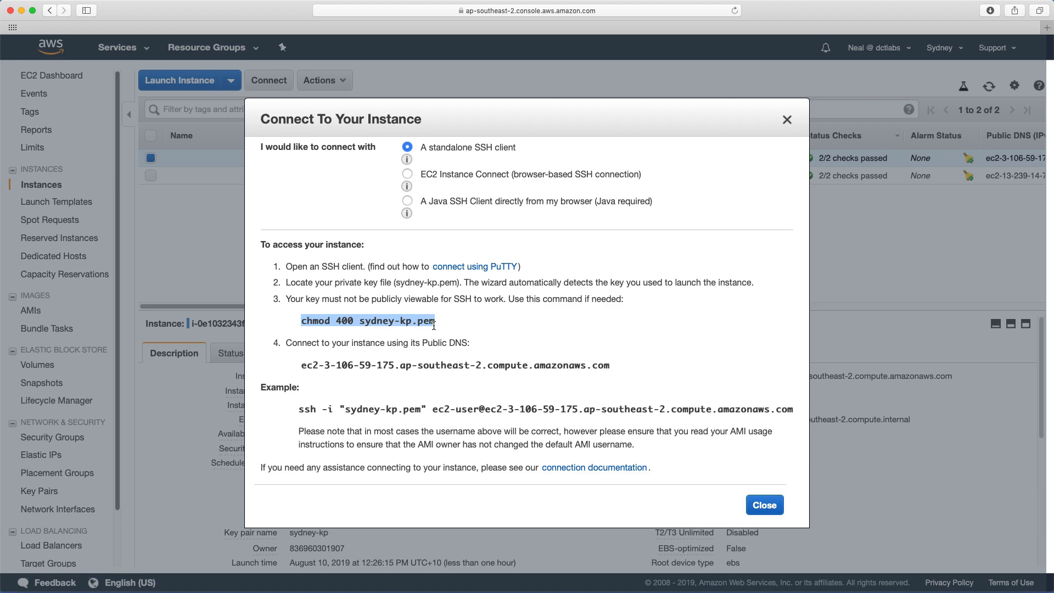
pyautogui.press('super+c')
# - Switch to the Terminal and run the copied command chmod 400 sydney-kp.pem
pyautogui.press('super+Tab')
pyautogui.press('super+v')
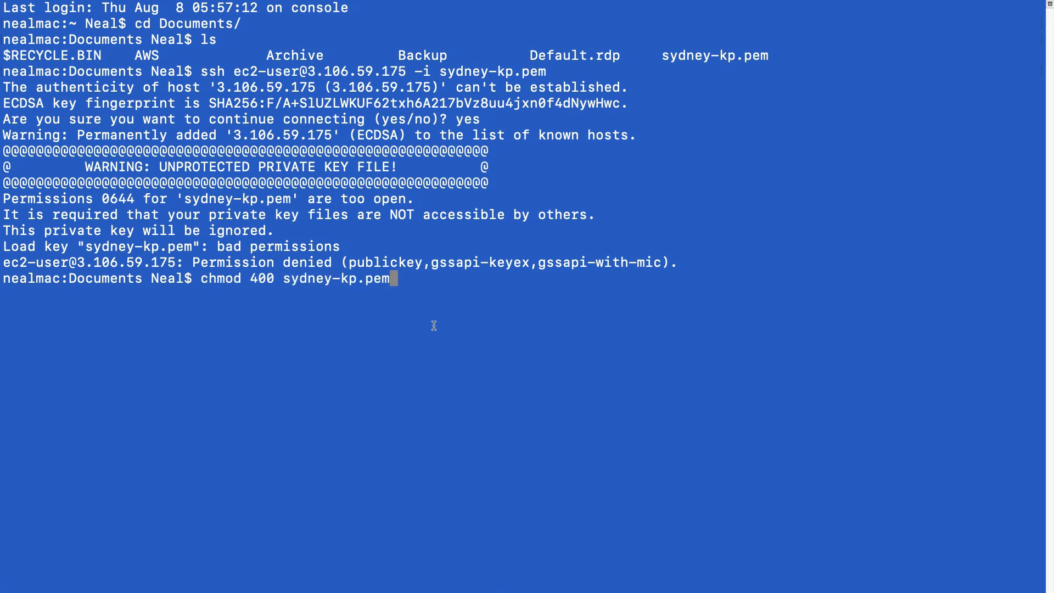
pyautogui.press('Return')
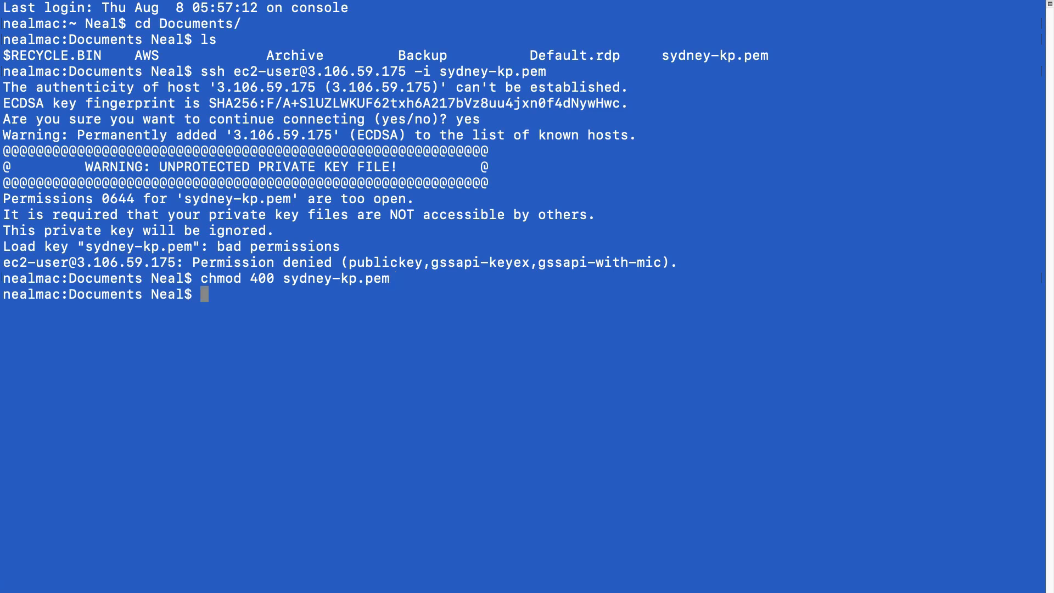
# - Rerun the SSH connection as ec2-user to 3.106.59.175 with the sydney-kp.pem key
pyautogui.press('Up')
pyautogui.press('Up')
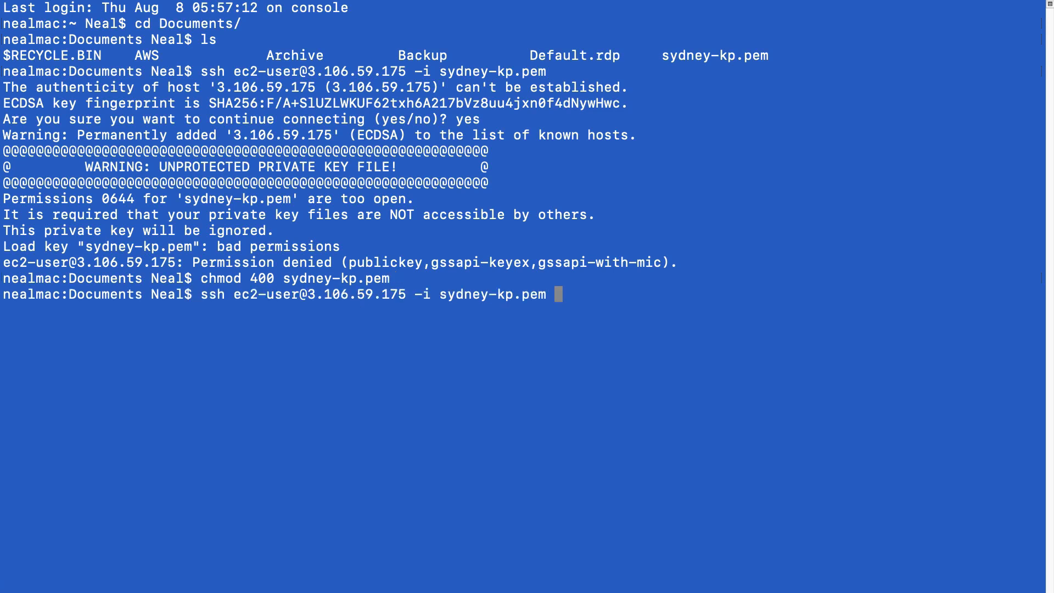
pyautogui.press('Return')
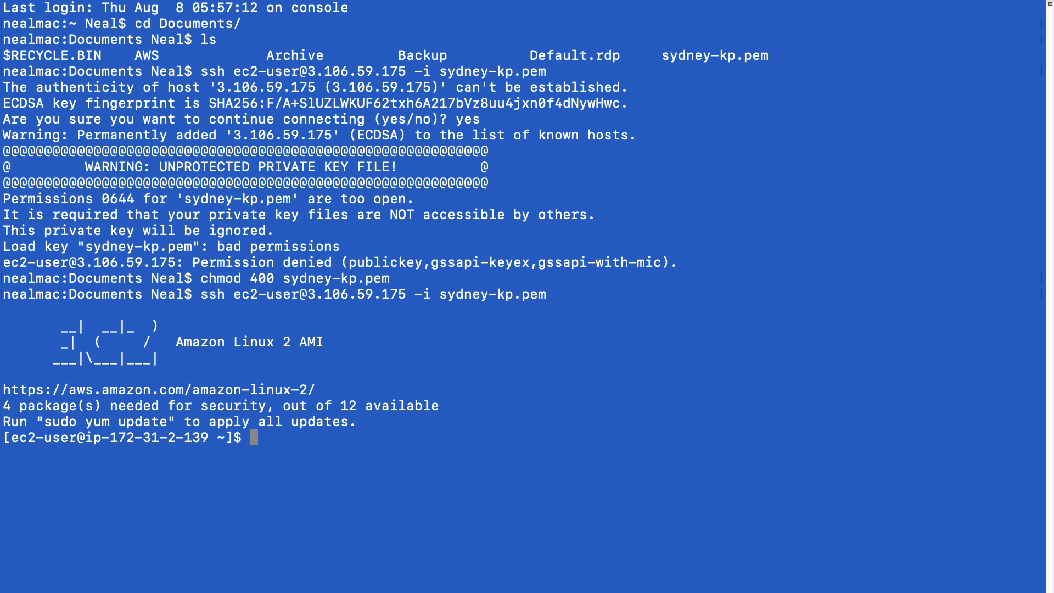
# - Switch to the root user with sudo su and update all packages using yum update -y
pyautogui.write('sudo su')
pyautogui.press('Return')
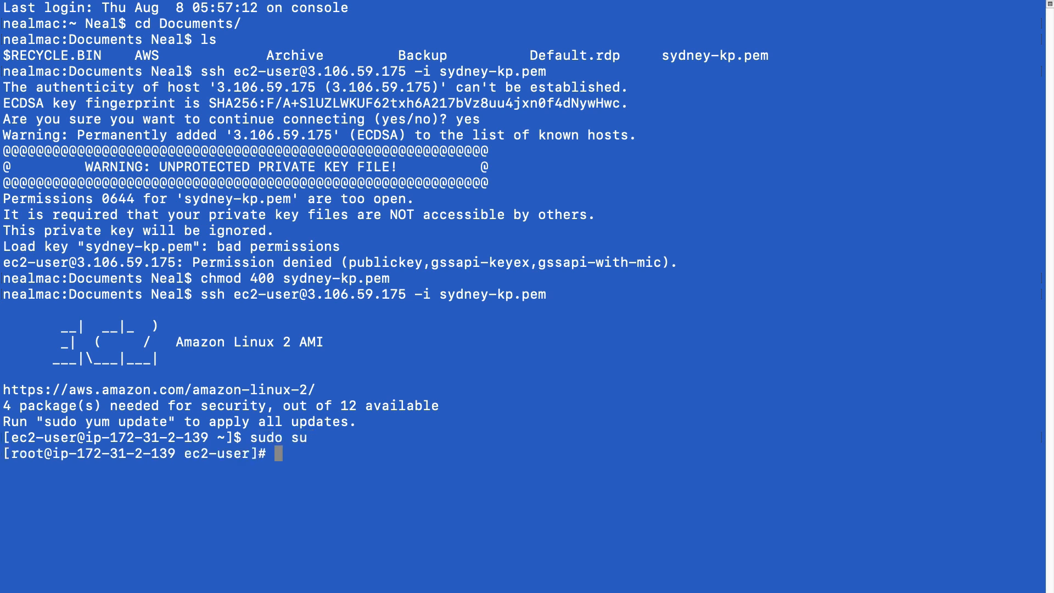
pyautogui.write('yum update -y')
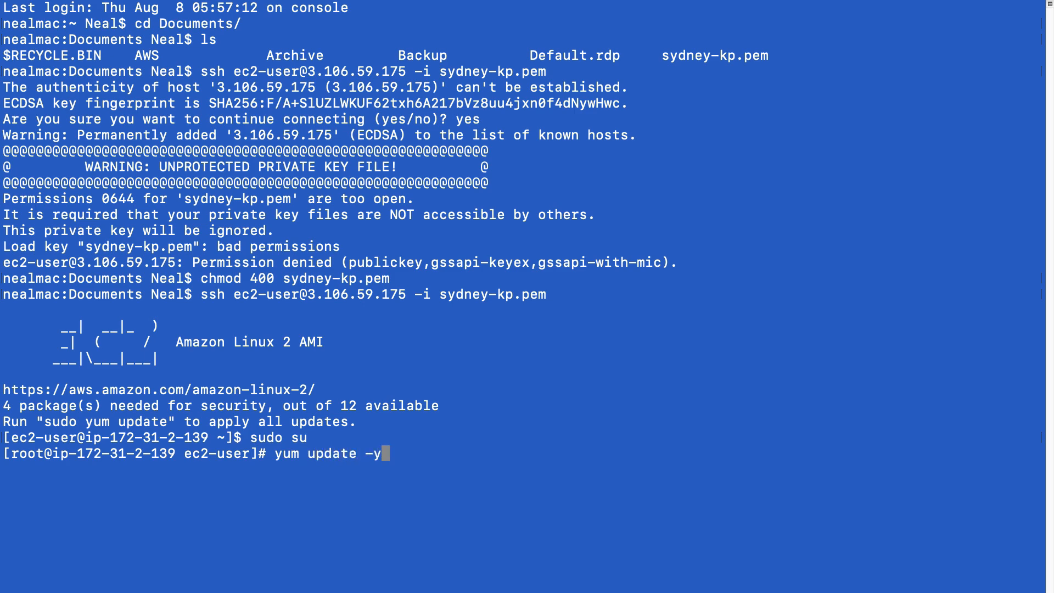
pyautogui.press('Return')
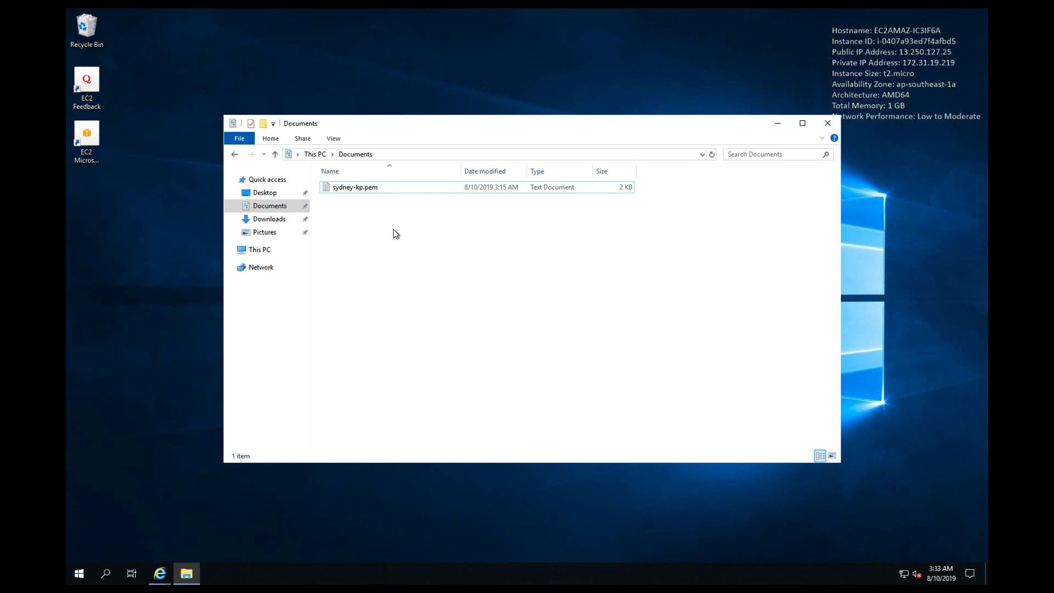
# - View the PuTTY download page in Internet Explorer on the Windows machine, including the 64-bit installer, and minimize the browser
pyautogui.moveTo(164, 575)
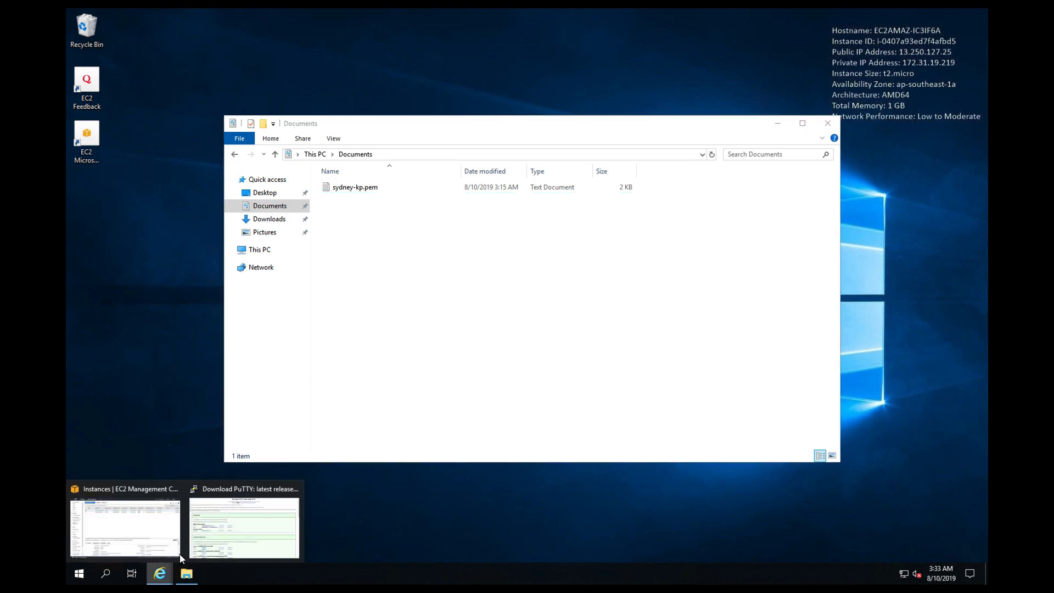
pyautogui.click(217, 536)
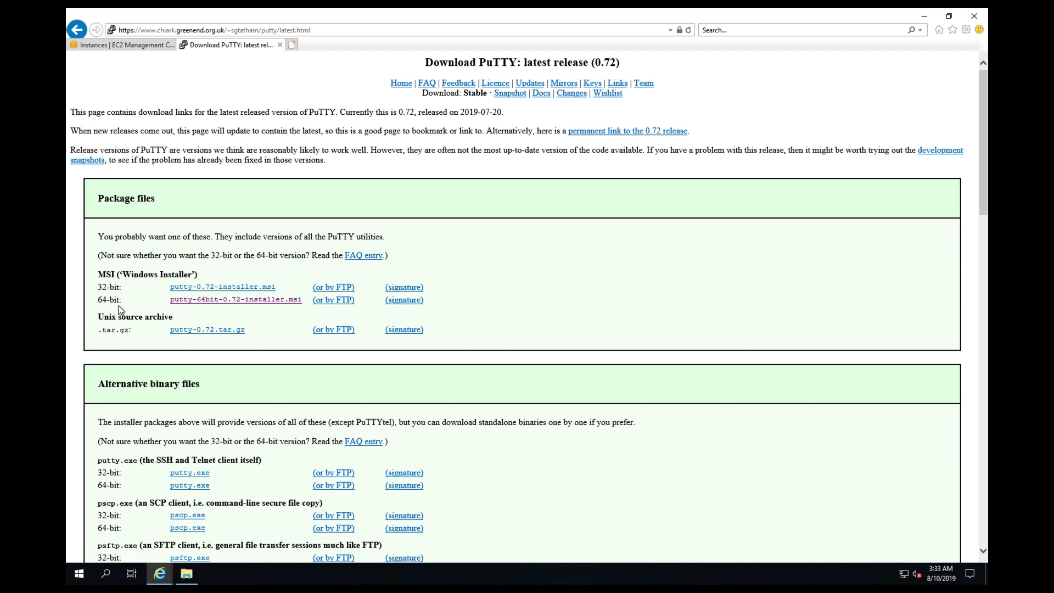
pyautogui.click(928, 15)
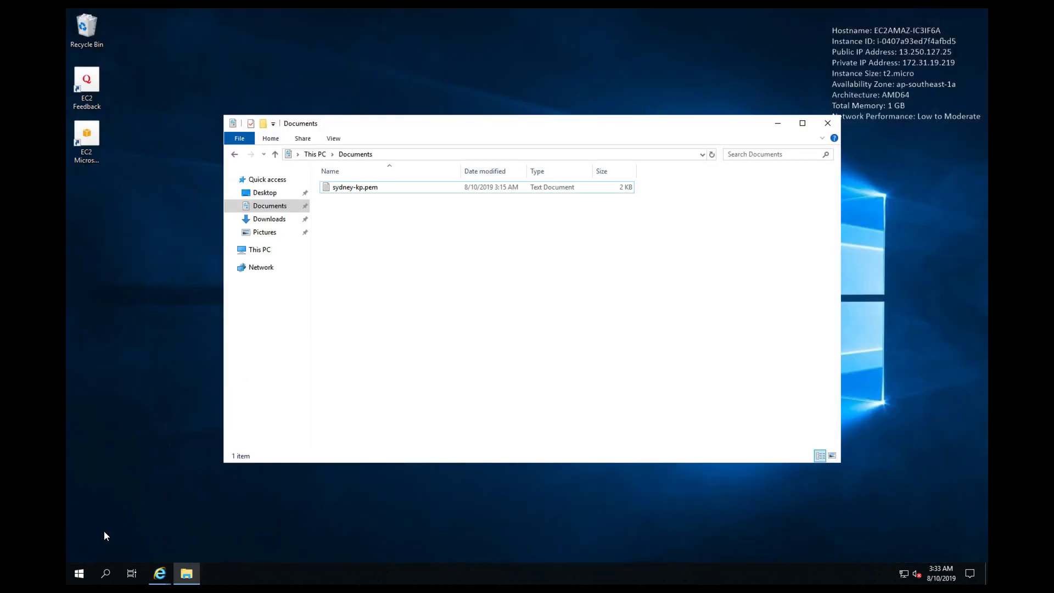
# - Launch PuTTYgen and move its window clear of the key file in the Documents folder
pyautogui.click(86, 581)
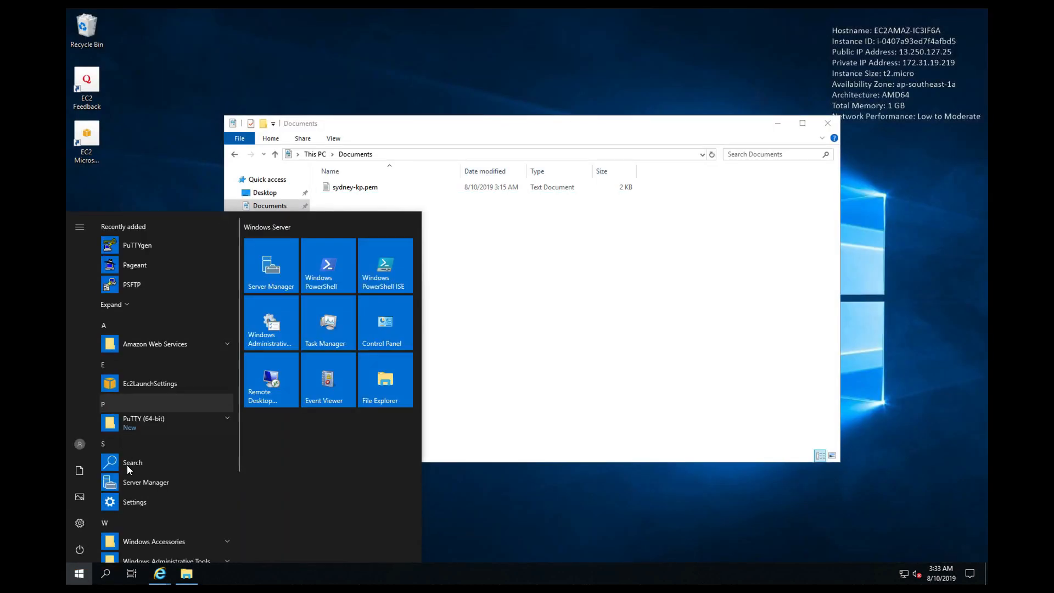
pyautogui.click(136, 429)
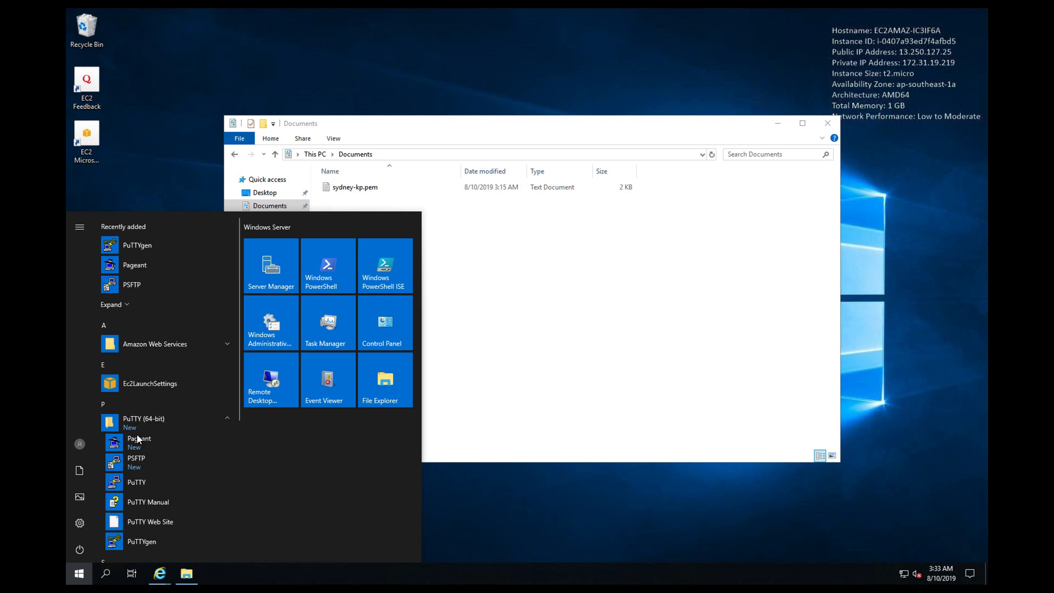
pyautogui.click(144, 542)
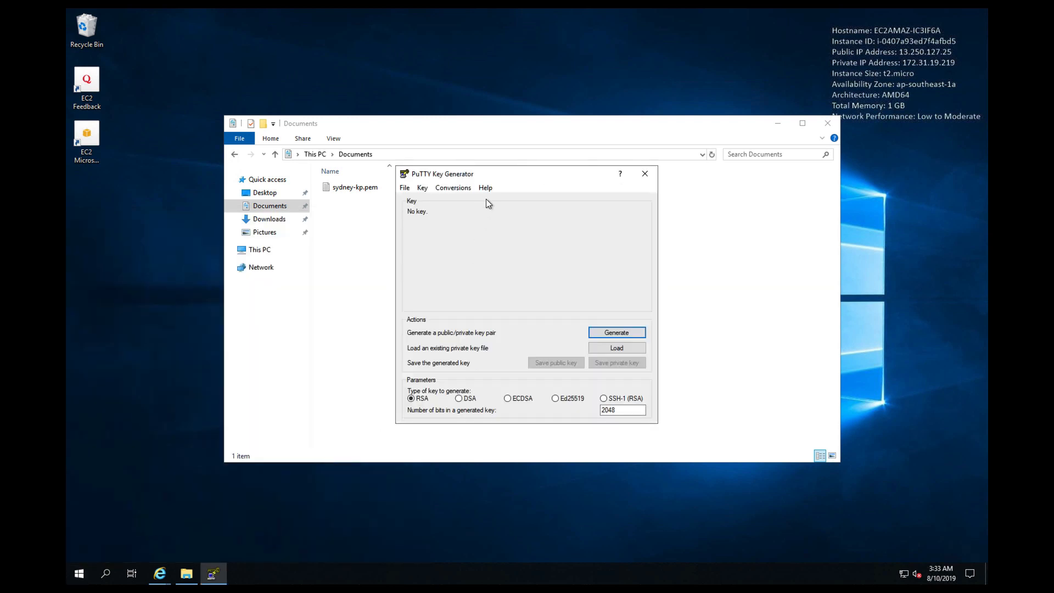
pyautogui.moveTo(479, 172); pyautogui.dragTo(496, 180)
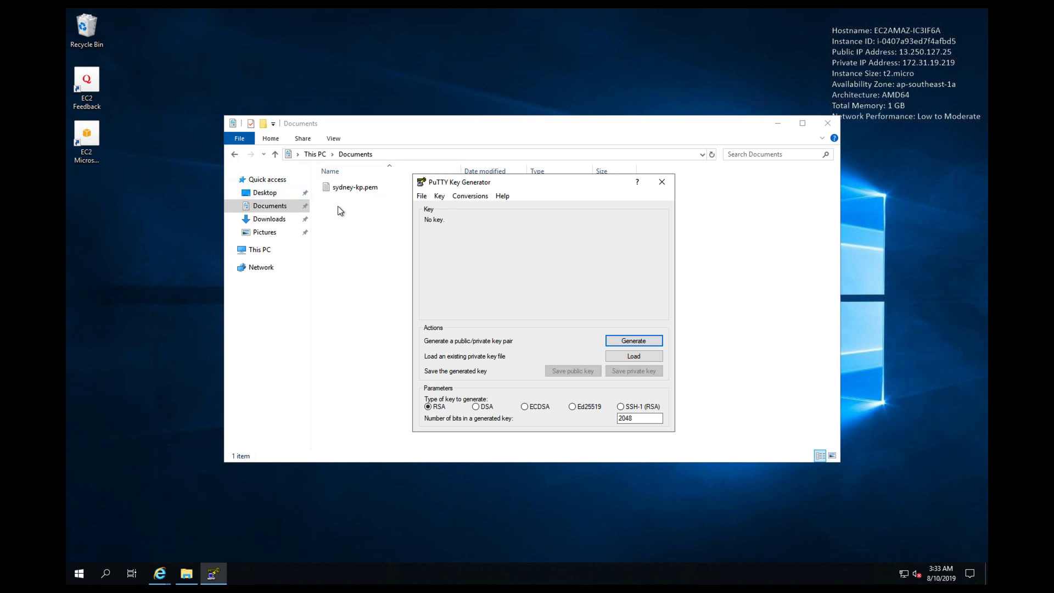
# - Load the existing private key sydney-kp.pem from Documents into PuTTYgen, showing all file types, and dismiss the import notice
pyautogui.click(622, 358)
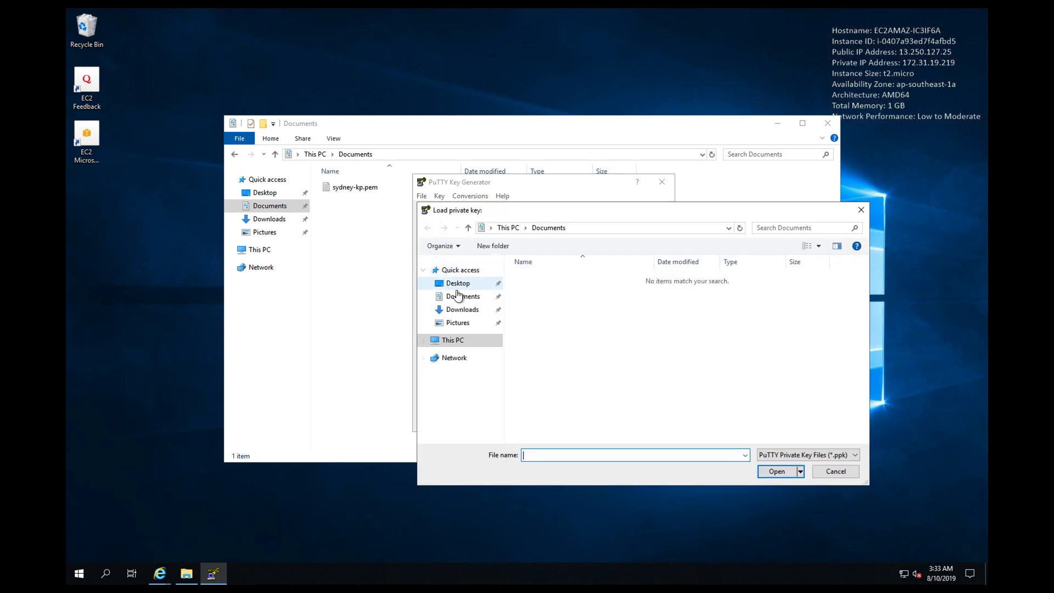
pyautogui.click(459, 297)
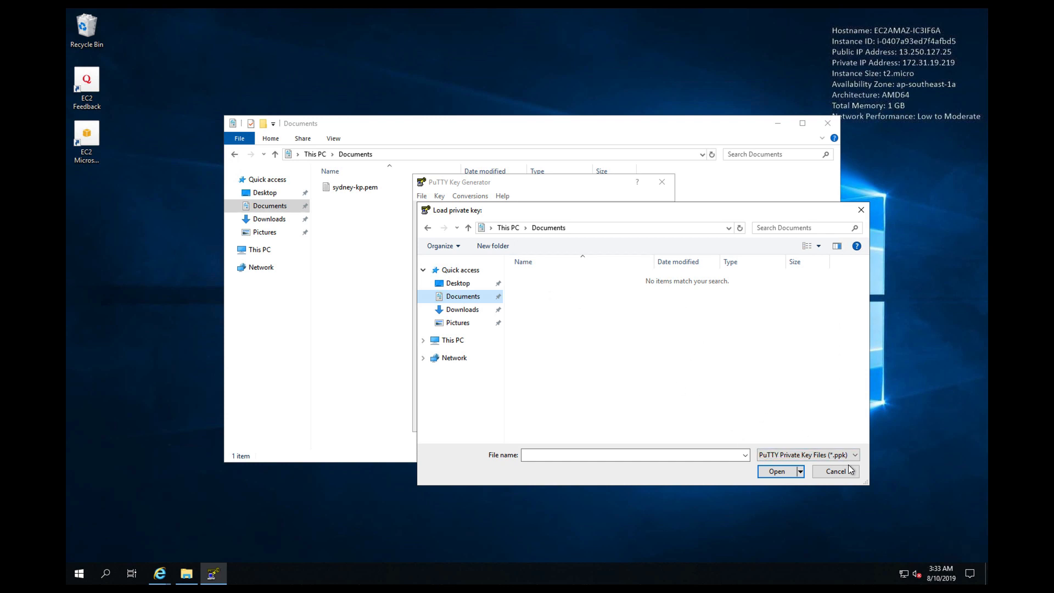
pyautogui.click(829, 456)
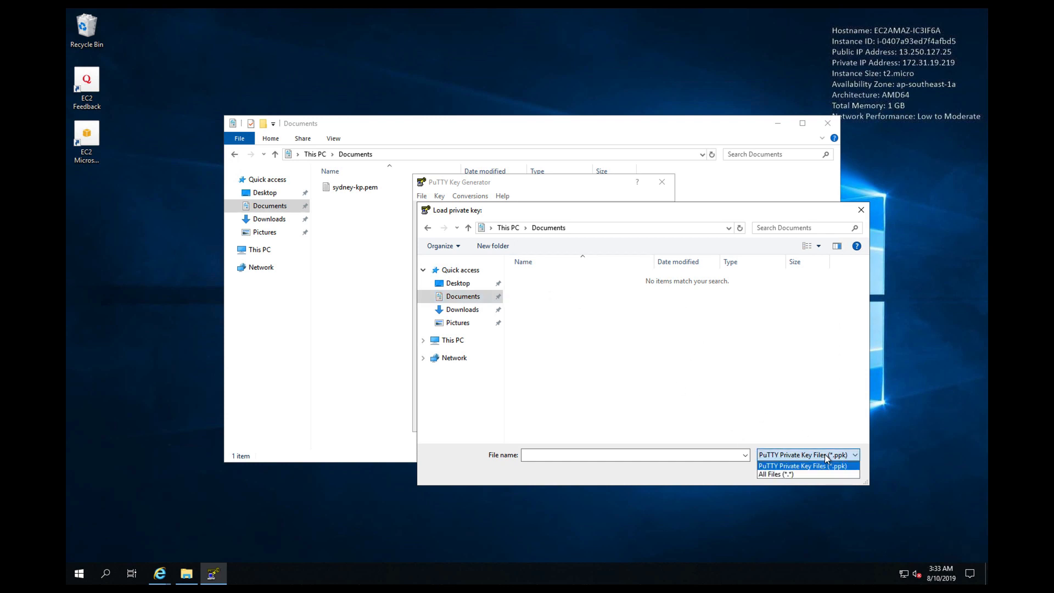
pyautogui.click(771, 473)
pyautogui.click(542, 281)
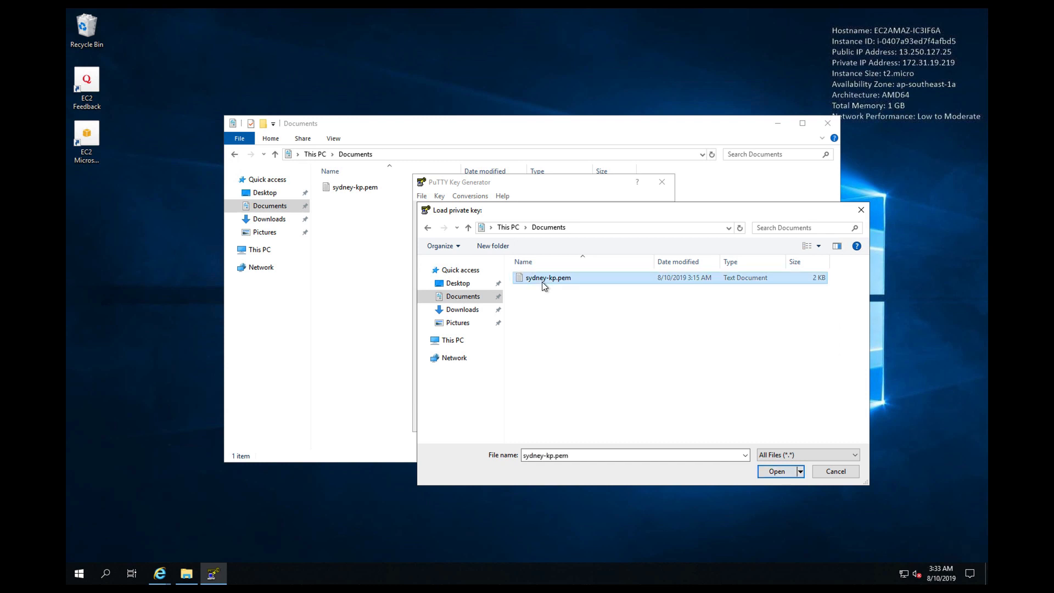
pyautogui.click(767, 472)
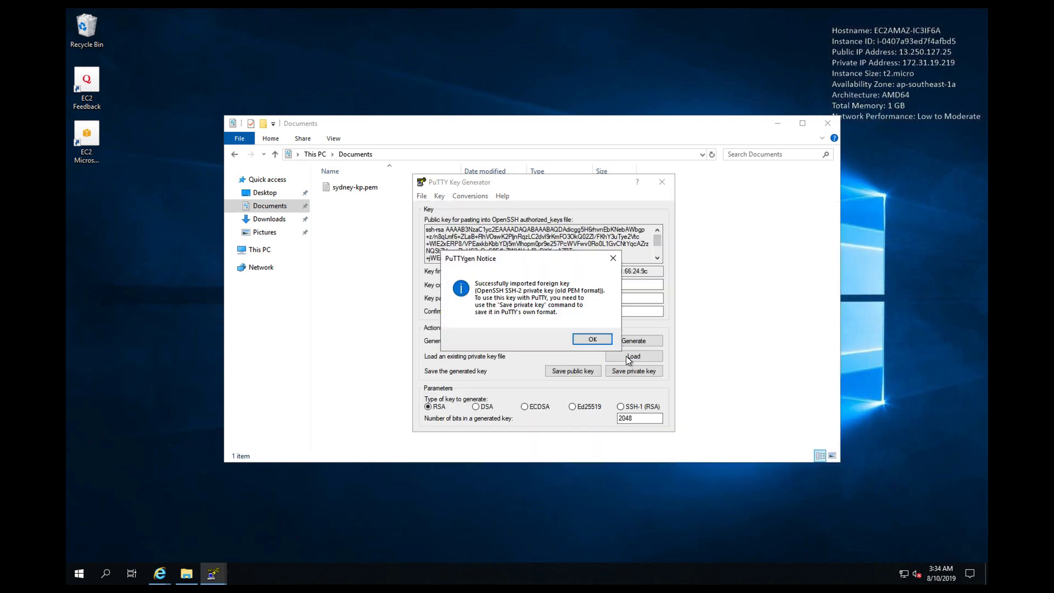
pyautogui.click(586, 338)
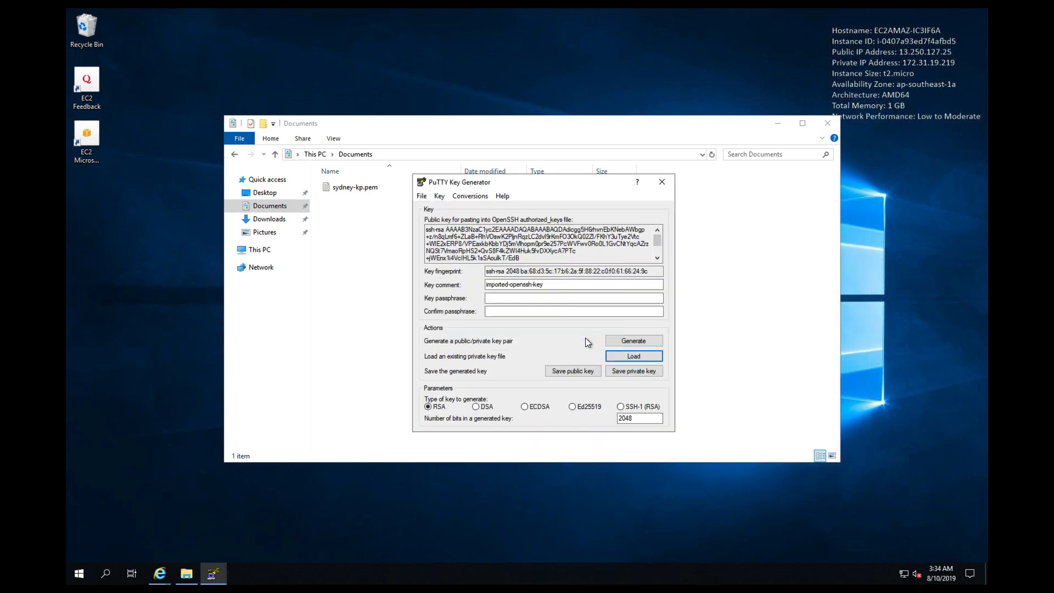
# - Save the private key without a passphrase as sydney-kp-win in PuTTY's .ppk format in Documents, and close PuTTYgen
pyautogui.click(626, 372)
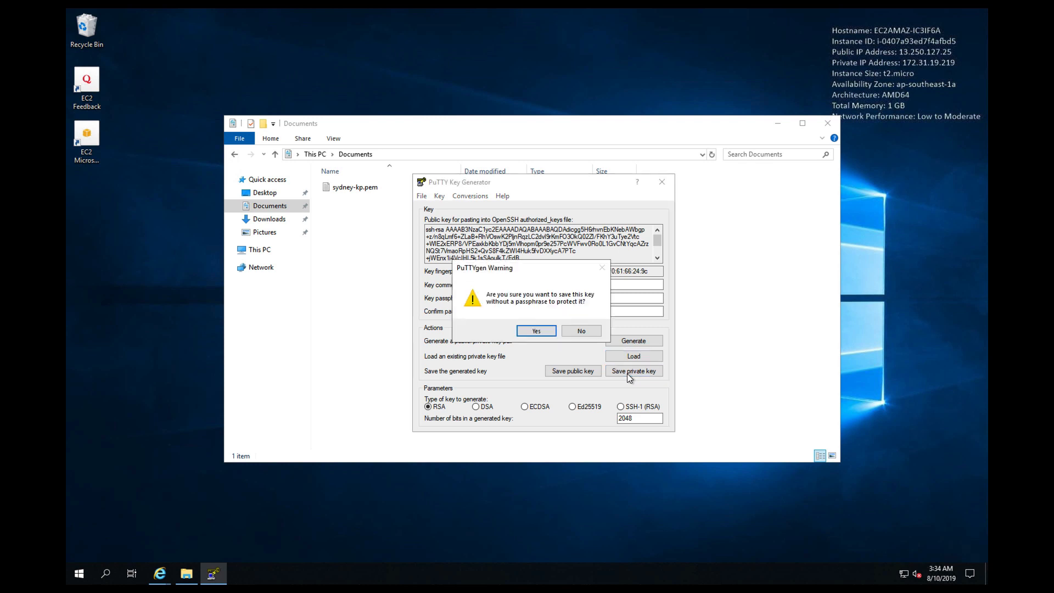
pyautogui.click(536, 332)
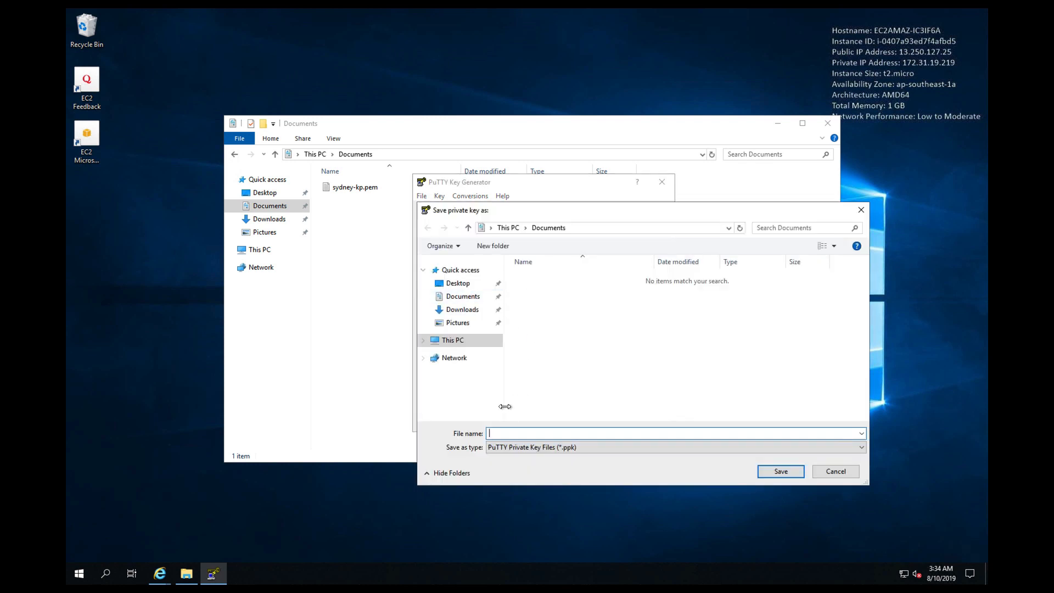
pyautogui.write('syd')
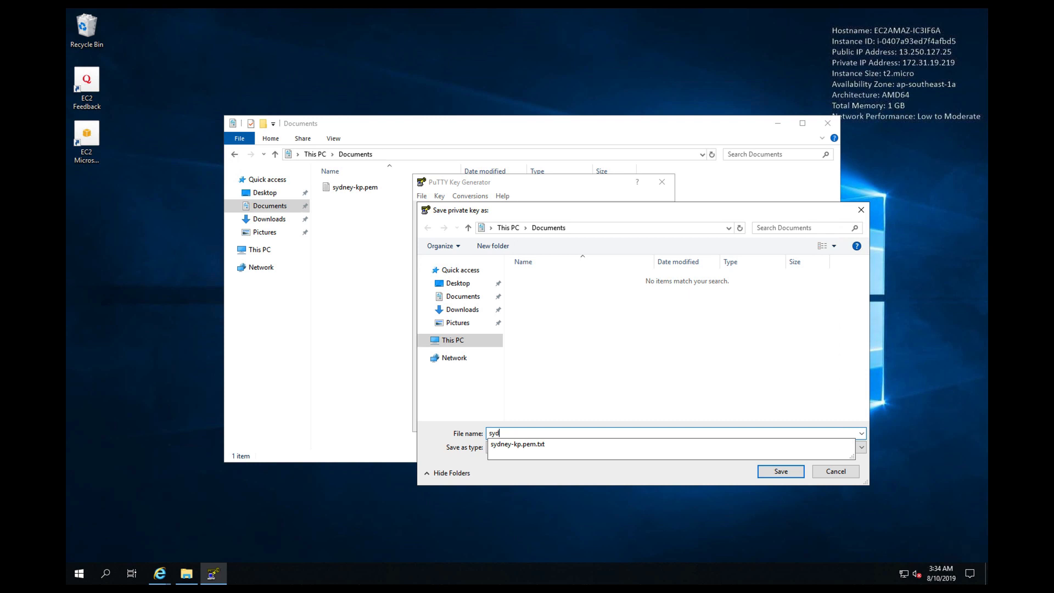
pyautogui.write('ney-kp-win')
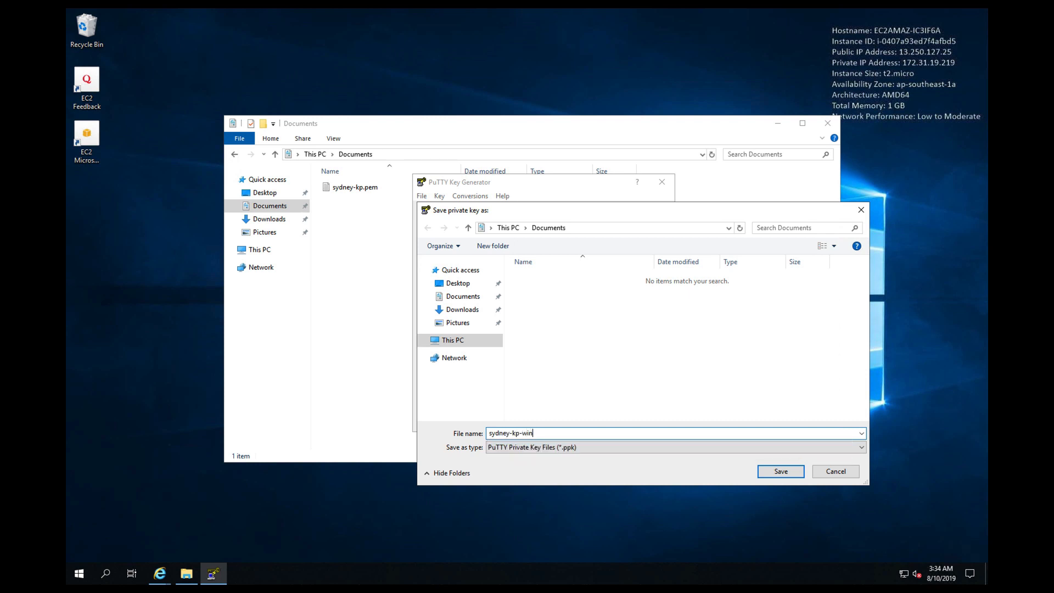
pyautogui.click(777, 470)
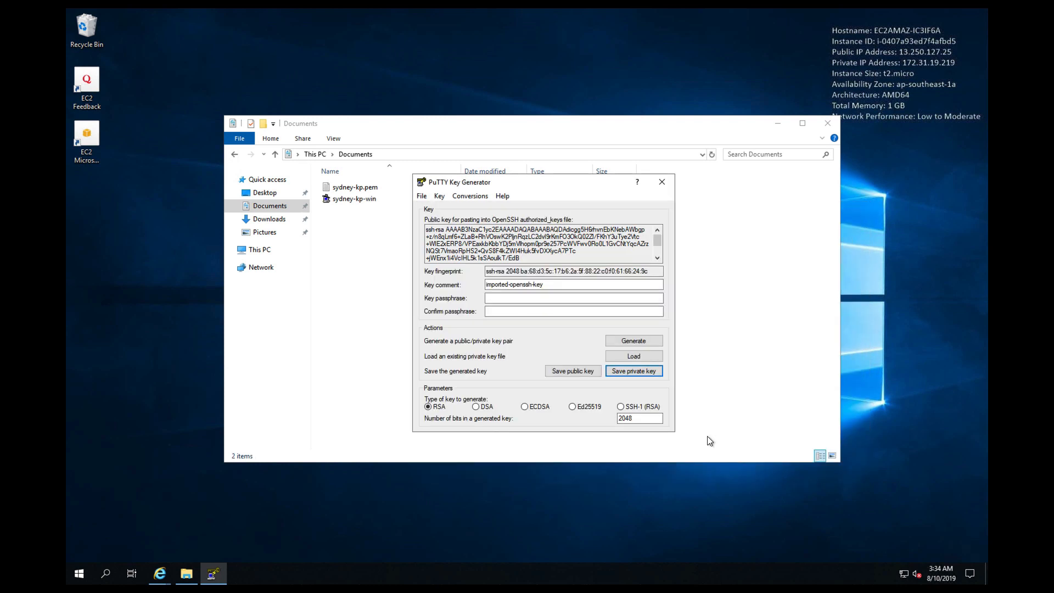
pyautogui.click(662, 182)
# - Launch PuTTY from the PuTTY (64-bit) program group
pyautogui.click(79, 573)
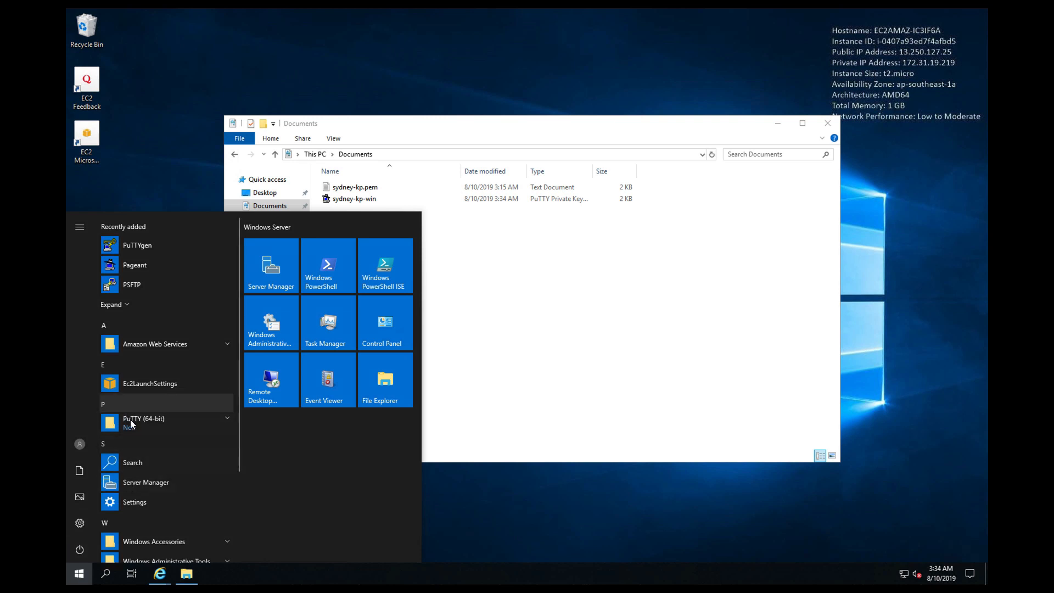
pyautogui.click(132, 427)
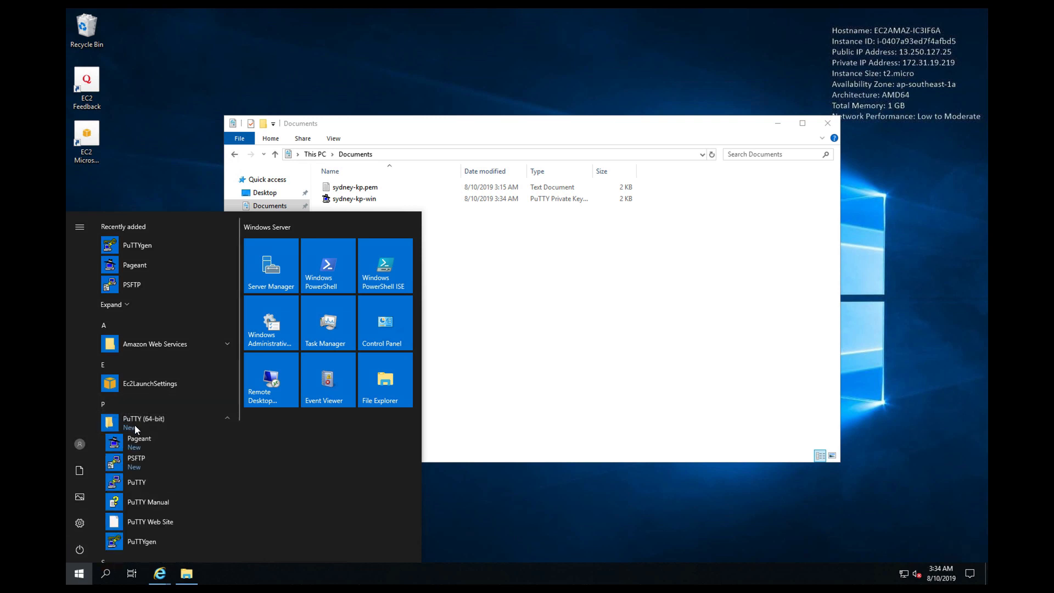
pyautogui.click(131, 484)
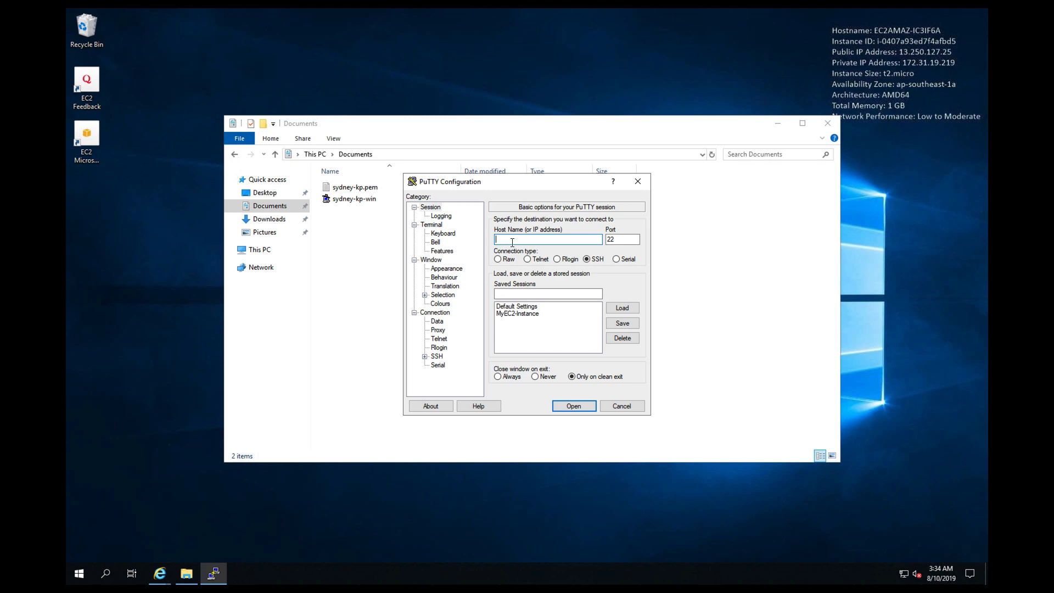
pyautogui.click(159, 573)
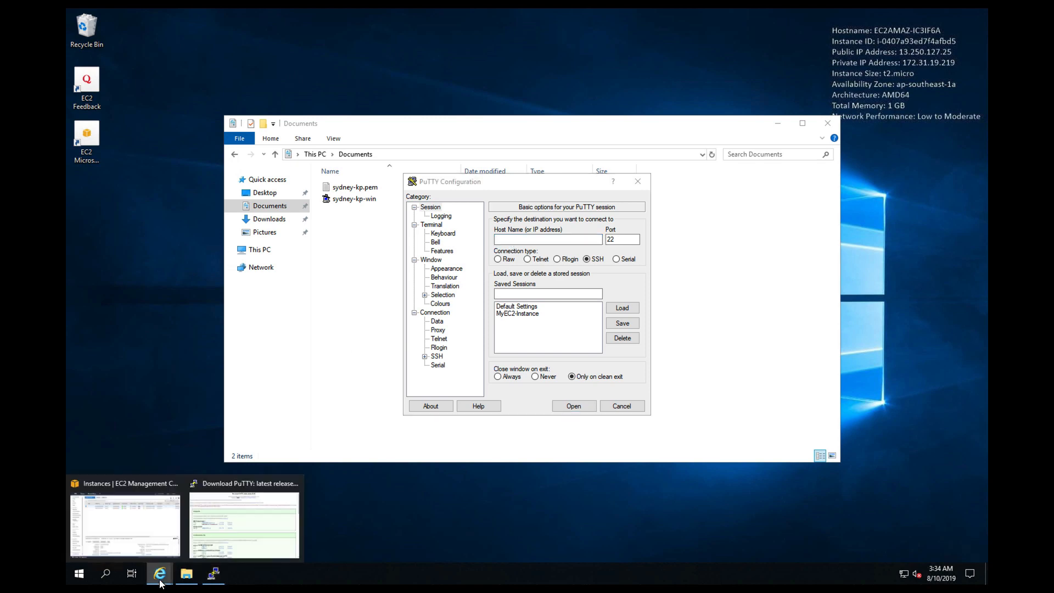
pyautogui.click(136, 519)
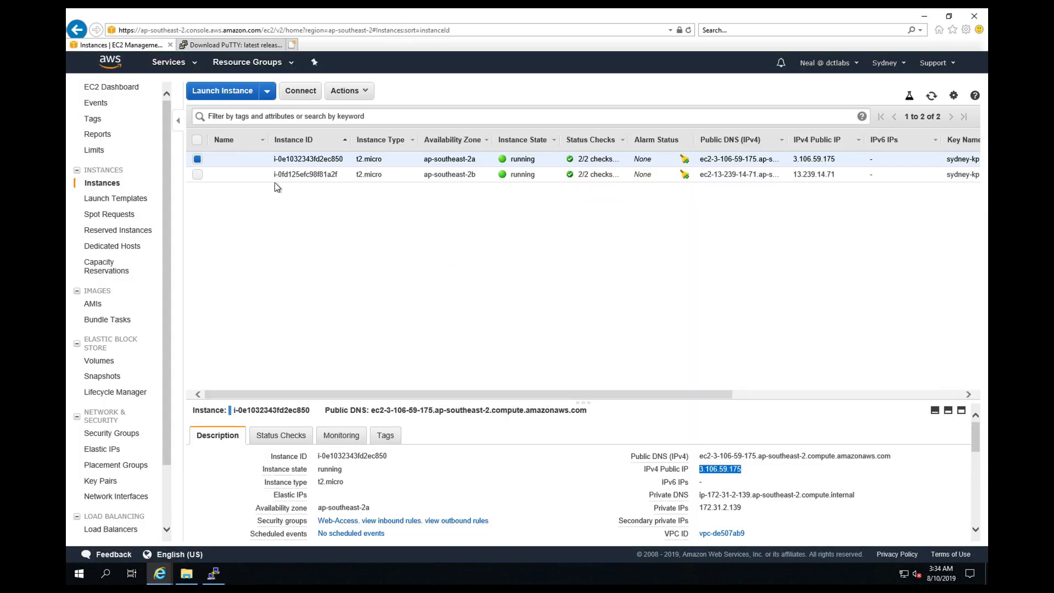
pyautogui.moveTo(739, 467)
pyautogui.click(749, 472)
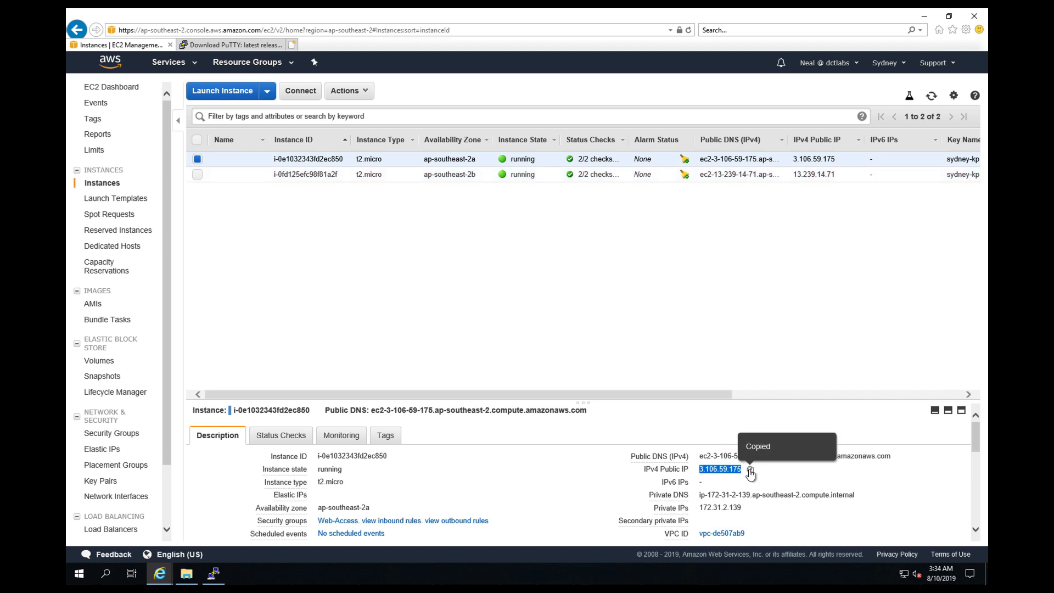
pyautogui.click(925, 16)
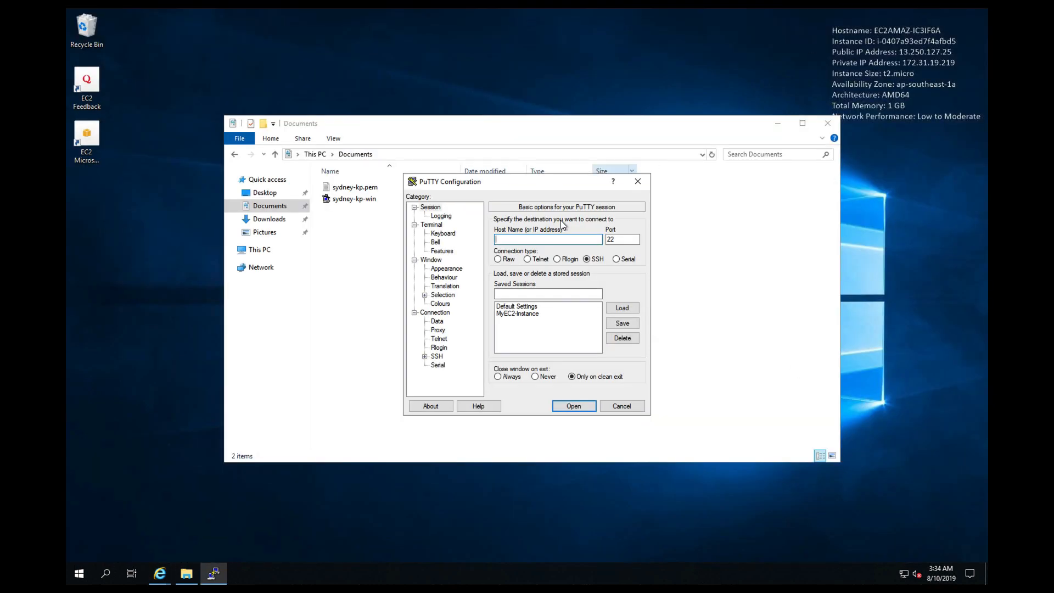
pyautogui.write('ec2-user@')
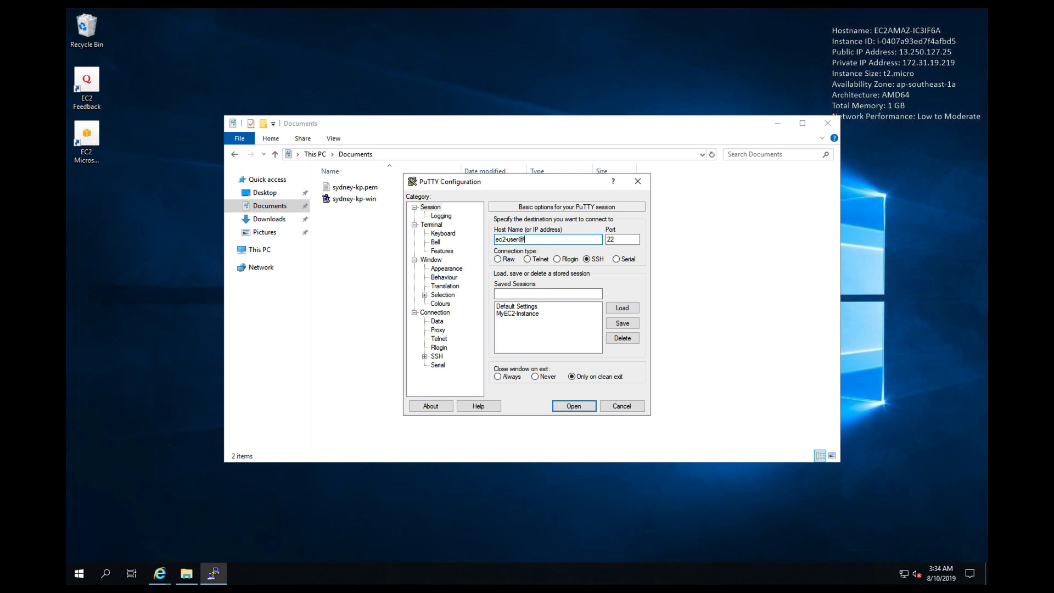
pyautogui.hotkey('ctrl', 'v')
# - Set the private key file for SSH authentication to sydney-kp-win from the Documents folder
pyautogui.click(425, 357)
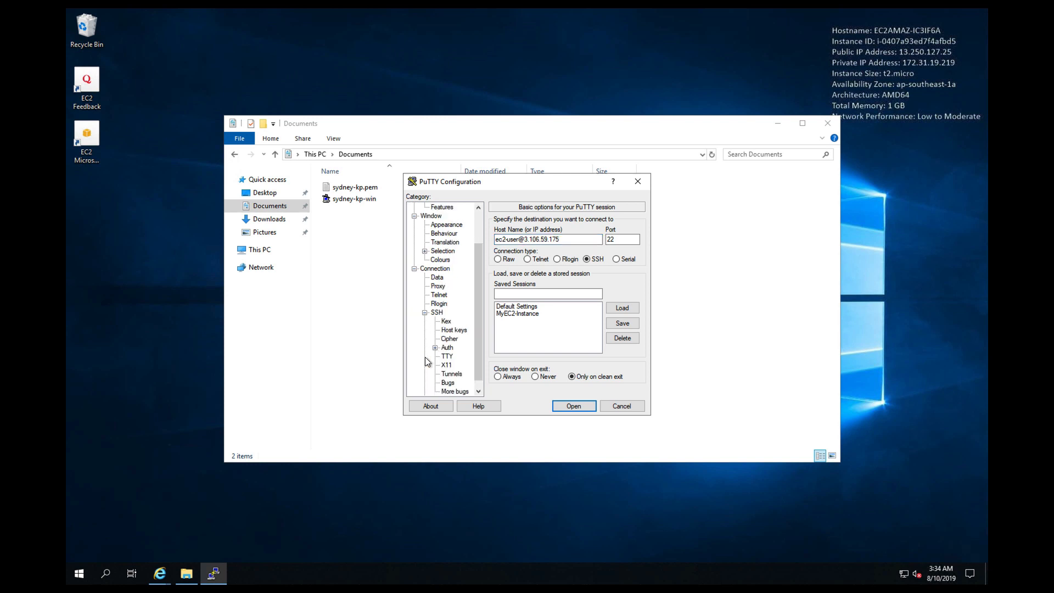
pyautogui.click(447, 347)
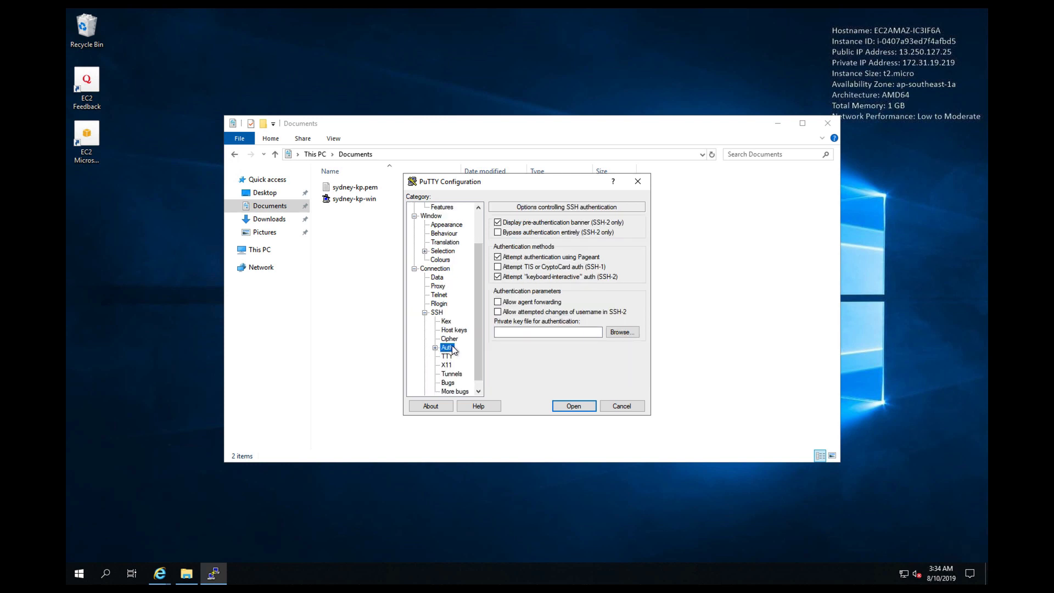
pyautogui.click(617, 334)
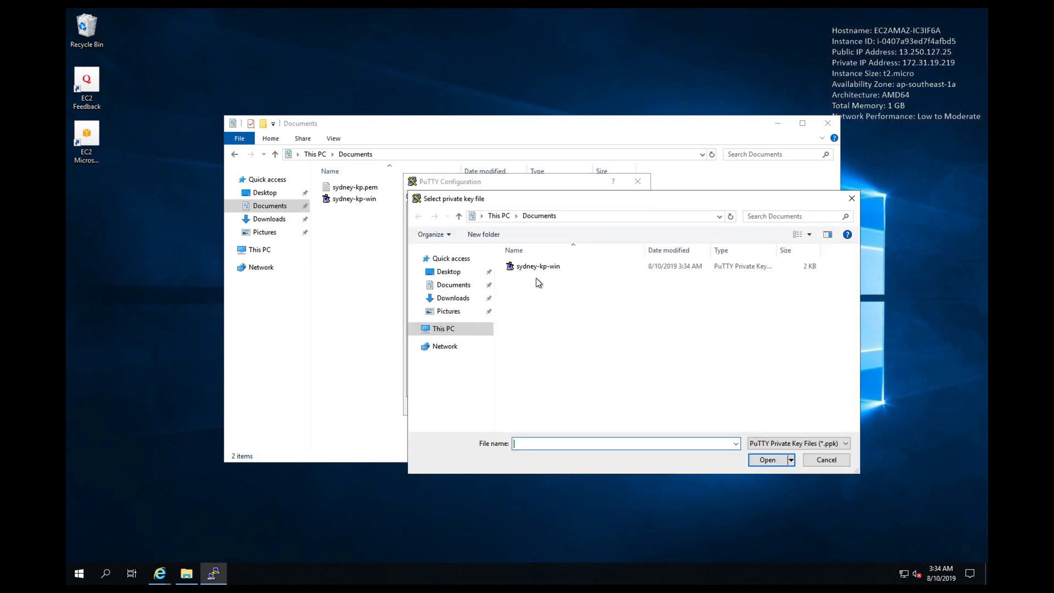
pyautogui.click(524, 269)
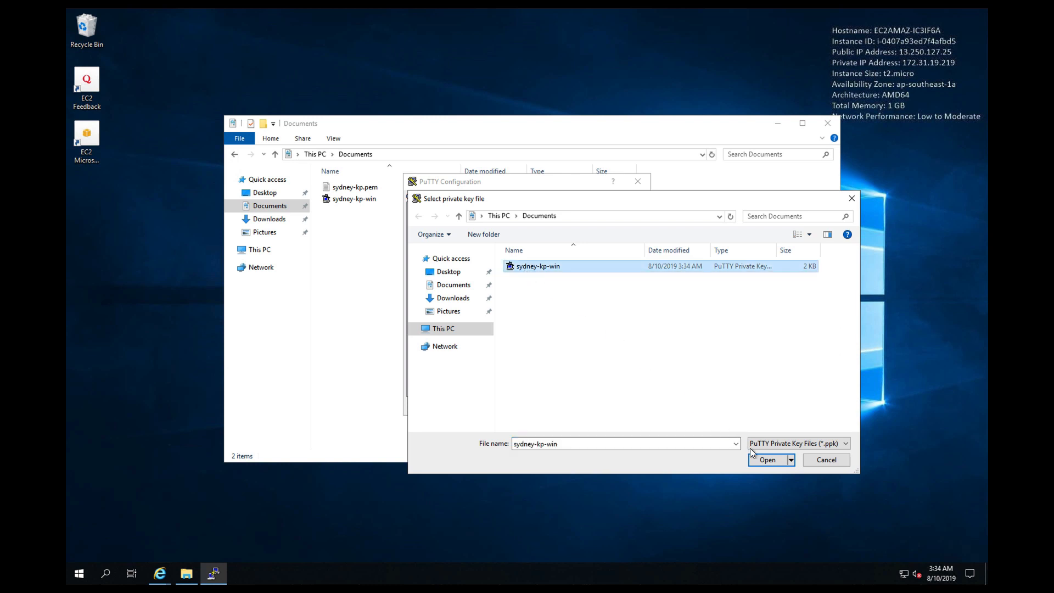
pyautogui.click(761, 461)
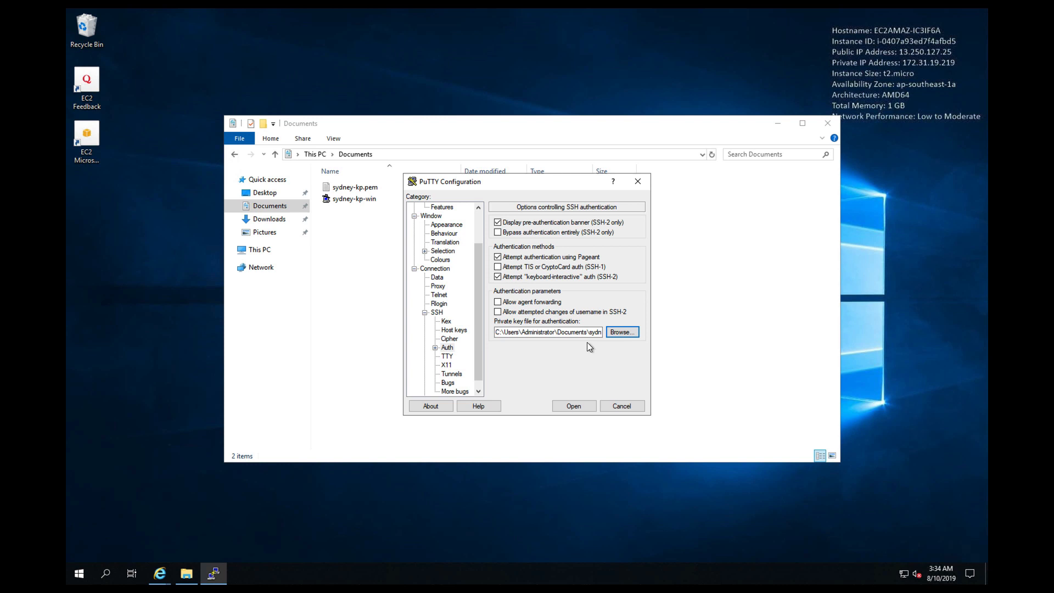
# - Save the session settings under the name MyEC2-Instance2
pyautogui.scroll(2, 439, 219)
pyautogui.click(431, 207)
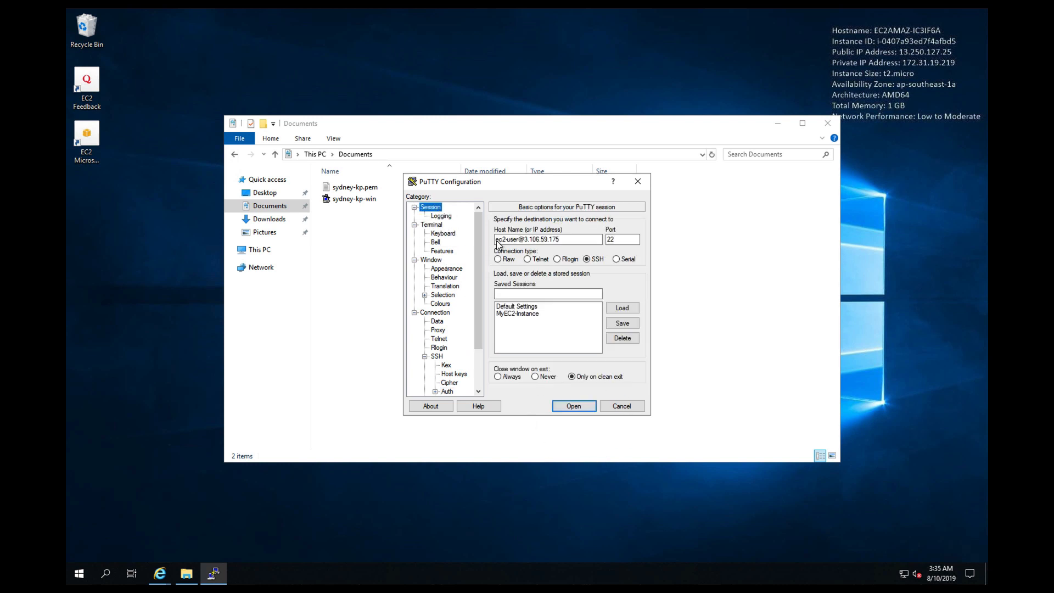
pyautogui.click(540, 294)
pyautogui.write('My')
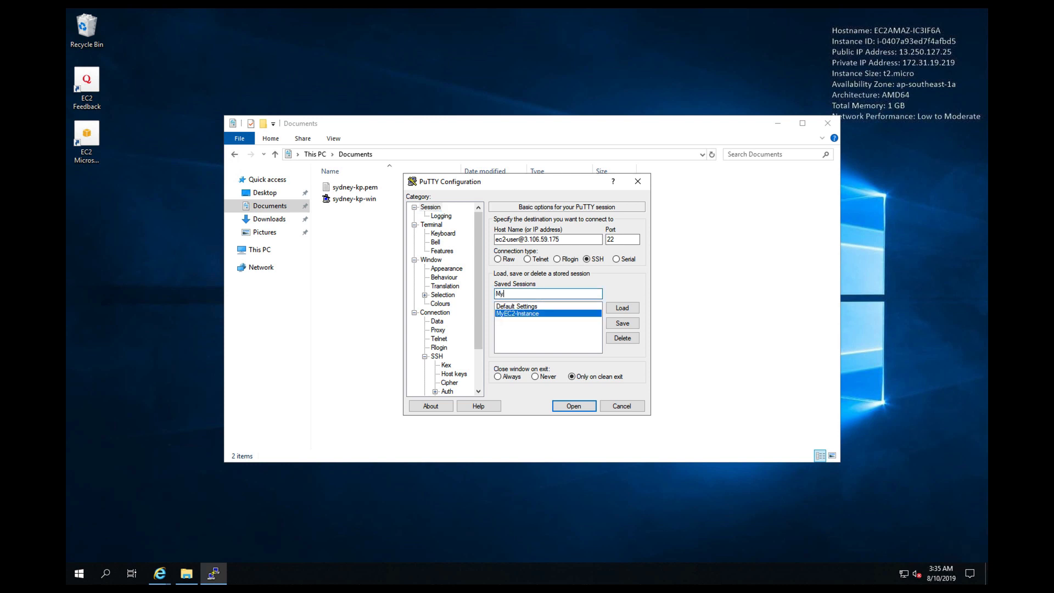
pyautogui.write('EC2-Instance2')
pyautogui.click(621, 324)
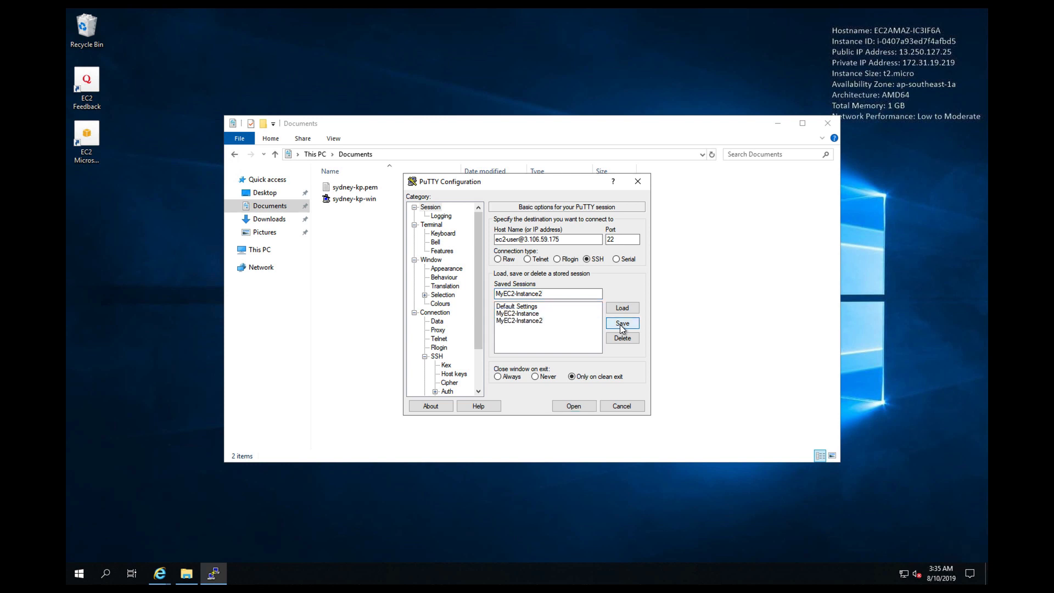
# - Connect to the Linux instance with the saved session MyEC2-Instance2 and reposition the terminal window
pyautogui.click(516, 321)
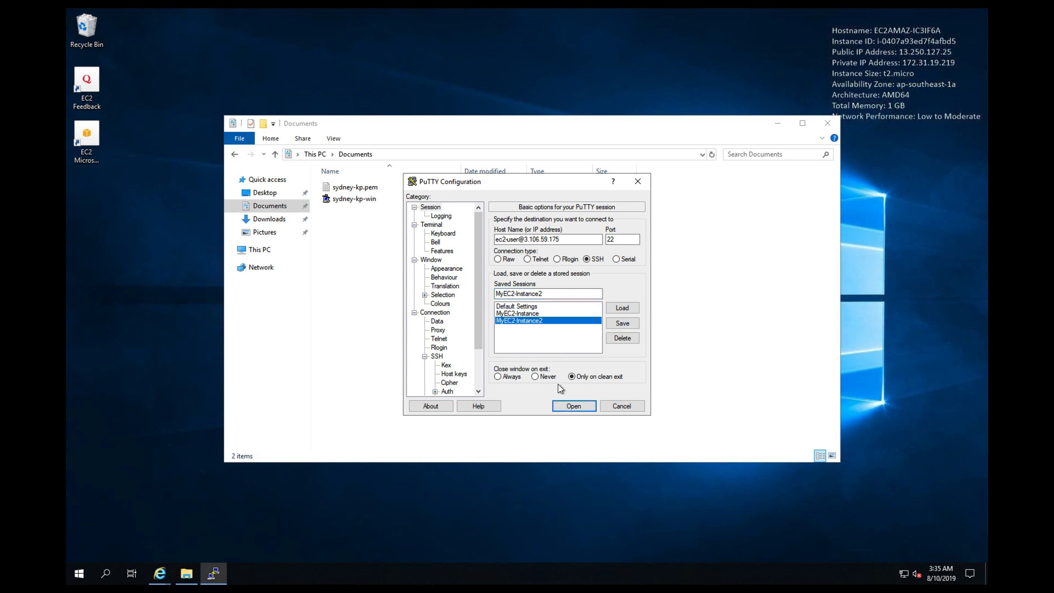
pyautogui.click(567, 408)
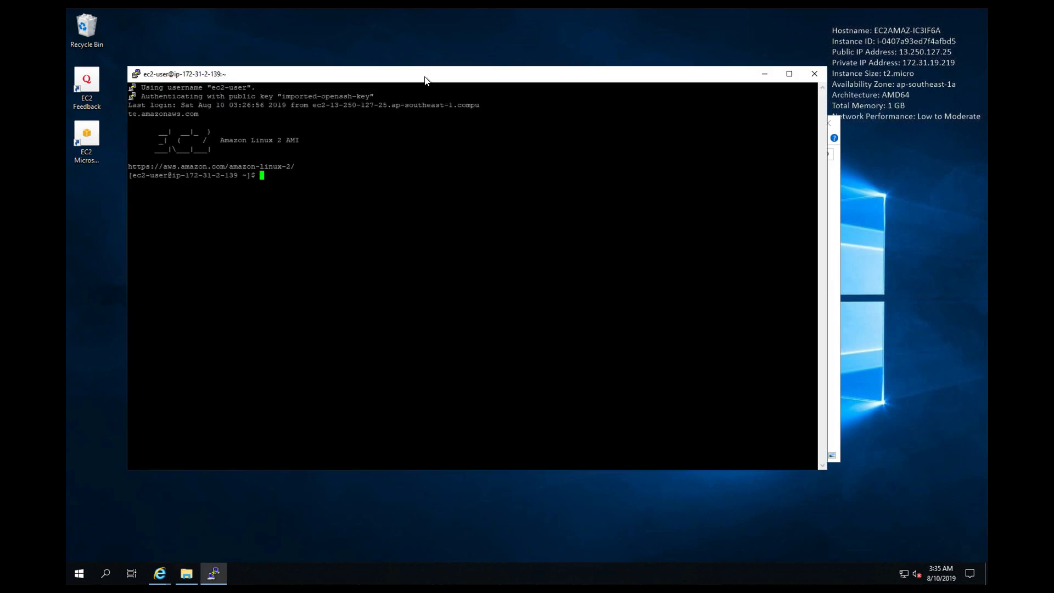
pyautogui.moveTo(425, 76); pyautogui.dragTo(485, 94)
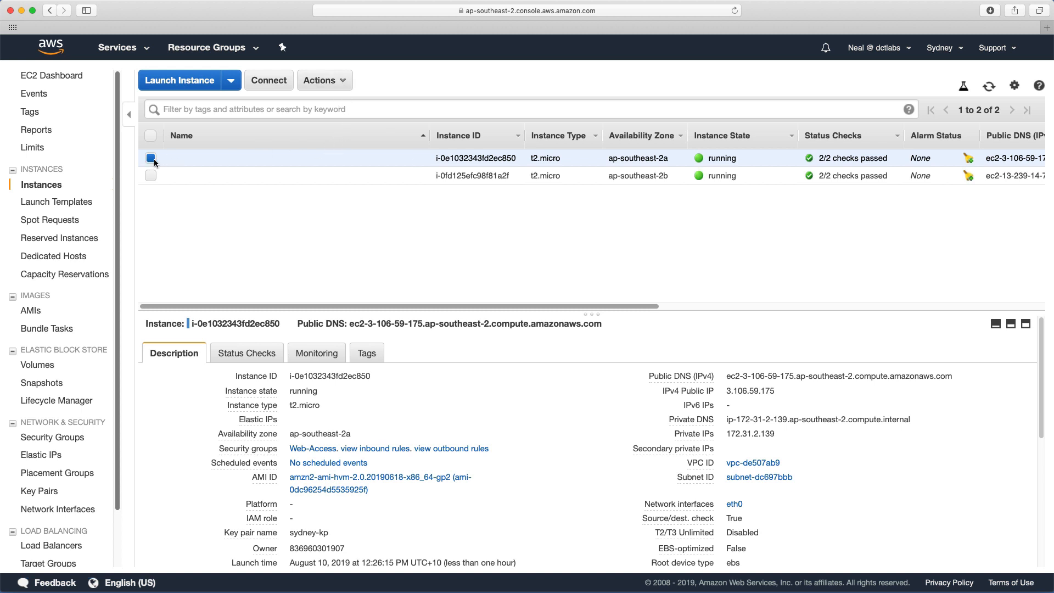
# - Terminate the Linux instance in ap-southeast-2a from the EC2 console and confirm the termination
pyautogui.click(343, 84)
pyautogui.moveTo(343, 168)
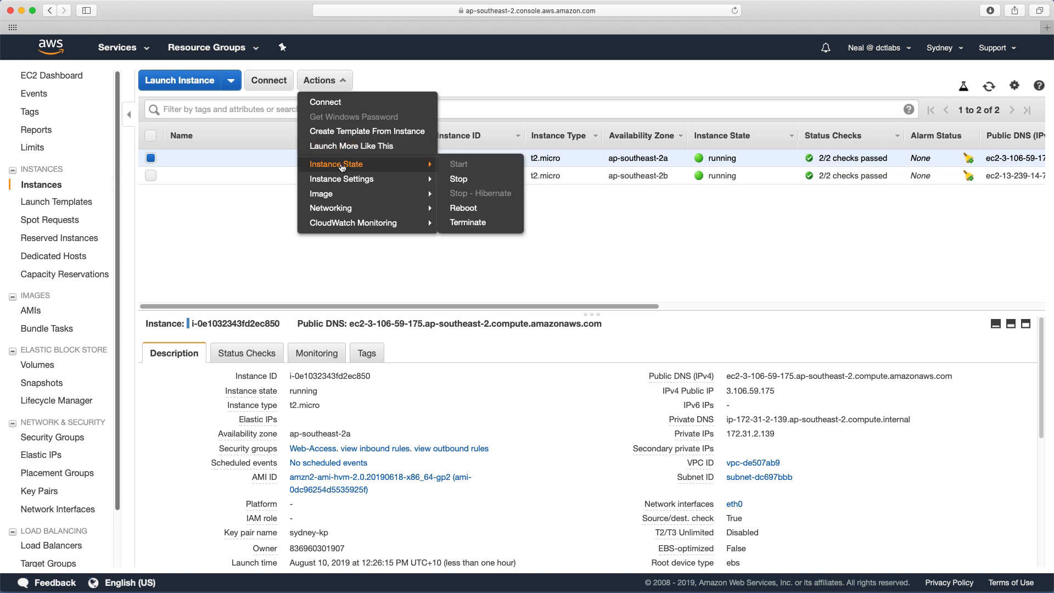
pyautogui.click(468, 222)
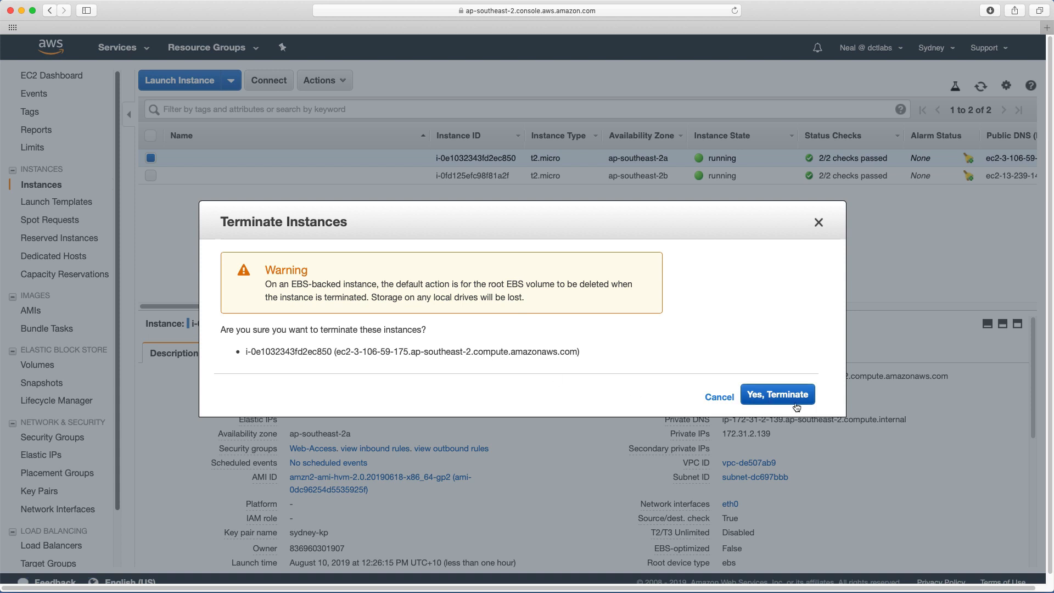
pyautogui.click(777, 395)
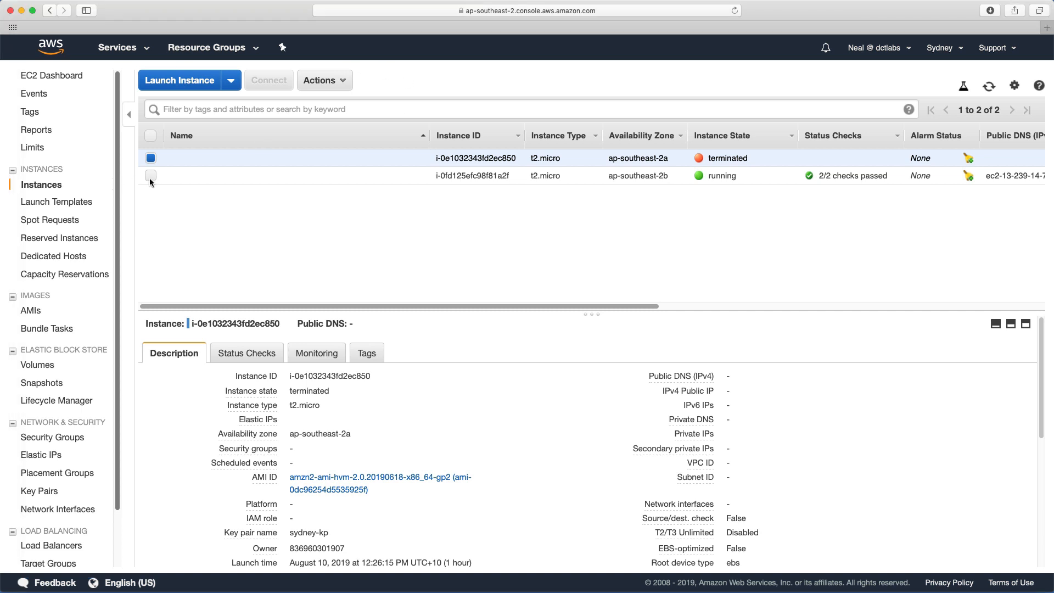
# - Select only the running Windows instance in ap-southeast-2b and request its password from the connection details
pyautogui.click(150, 178)
pyautogui.click(149, 158)
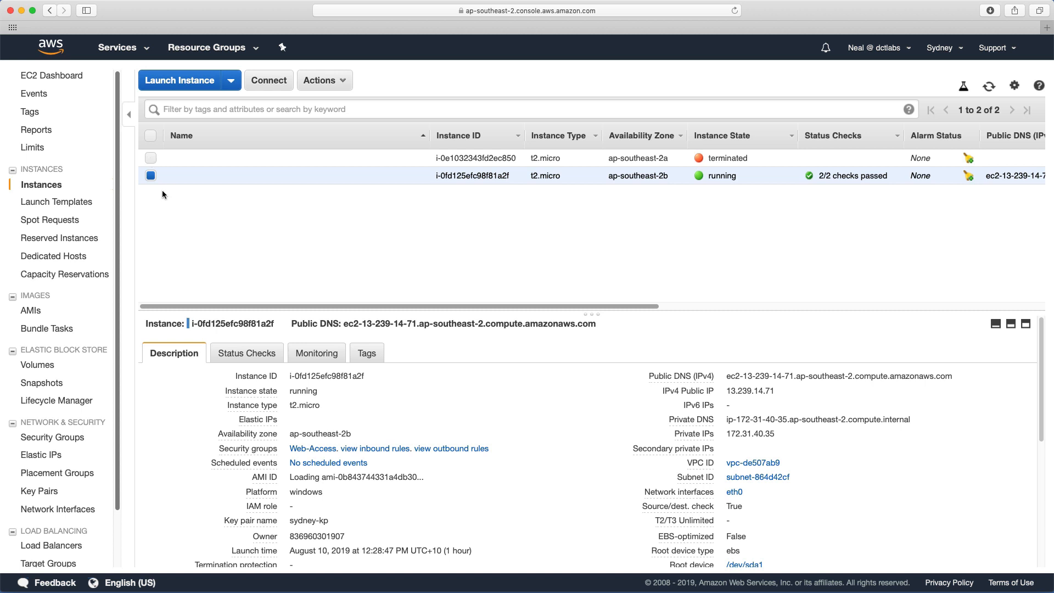
pyautogui.click(337, 91)
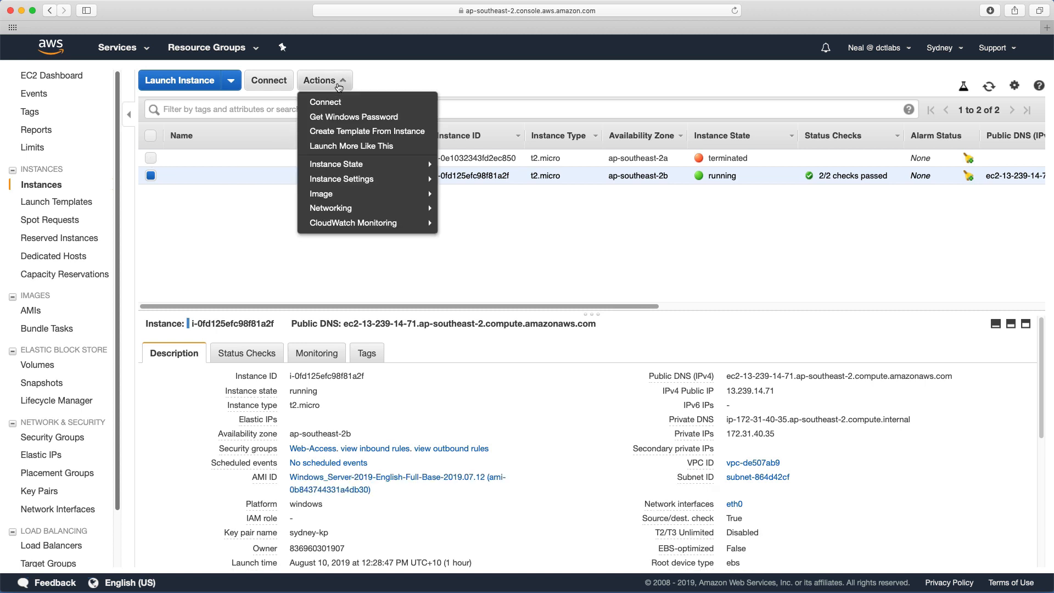
pyautogui.click(324, 105)
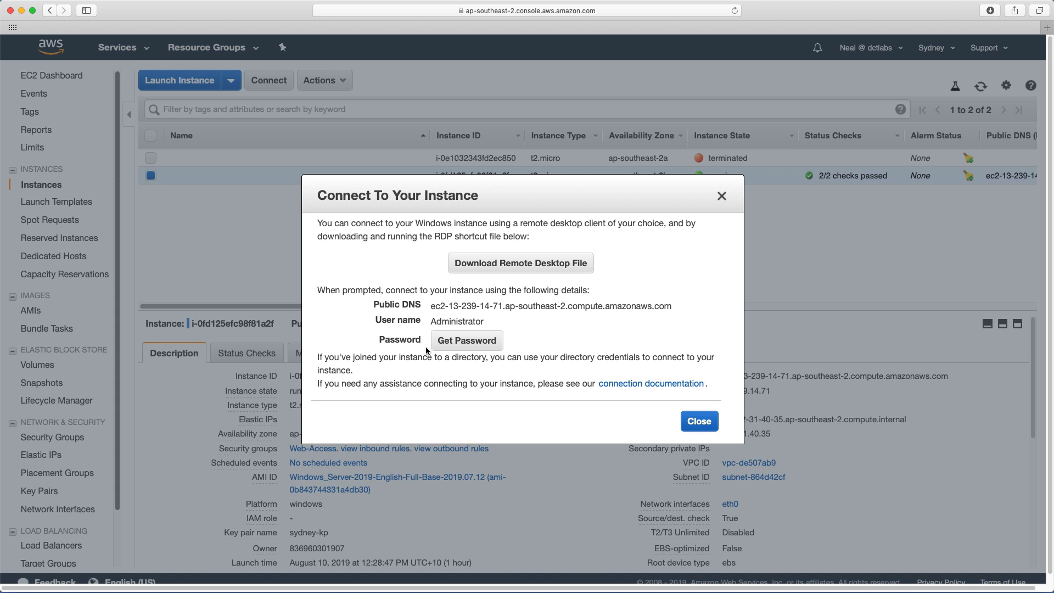
pyautogui.click(470, 346)
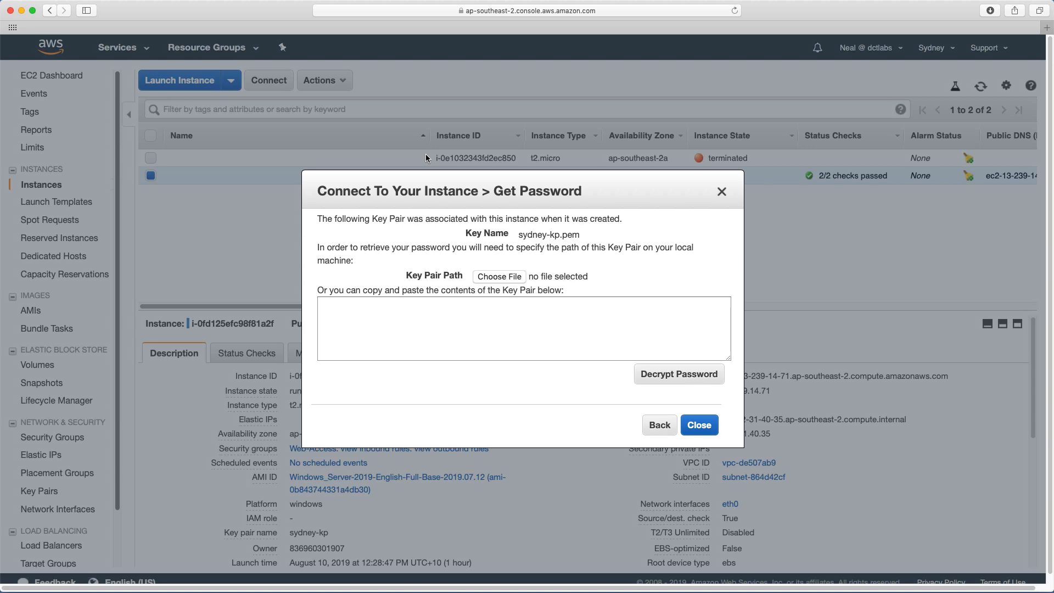
# - Copy the full private key from sydney-kp.pem.txt in Documents and paste it into the key pair contents field
pyautogui.hotkey('ctrl', 'Right')
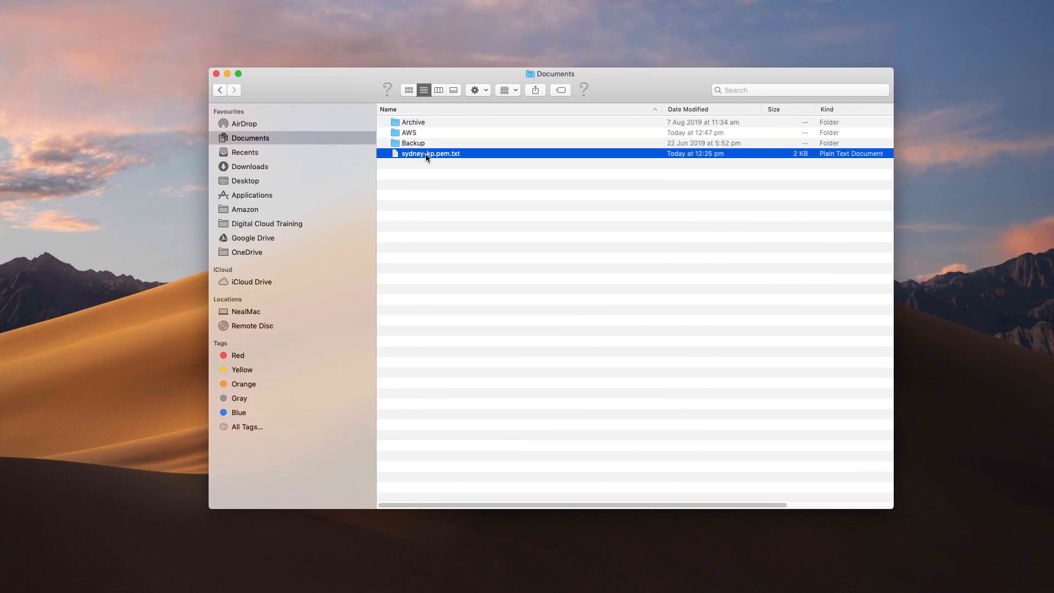
pyautogui.doubleClick(464, 156)
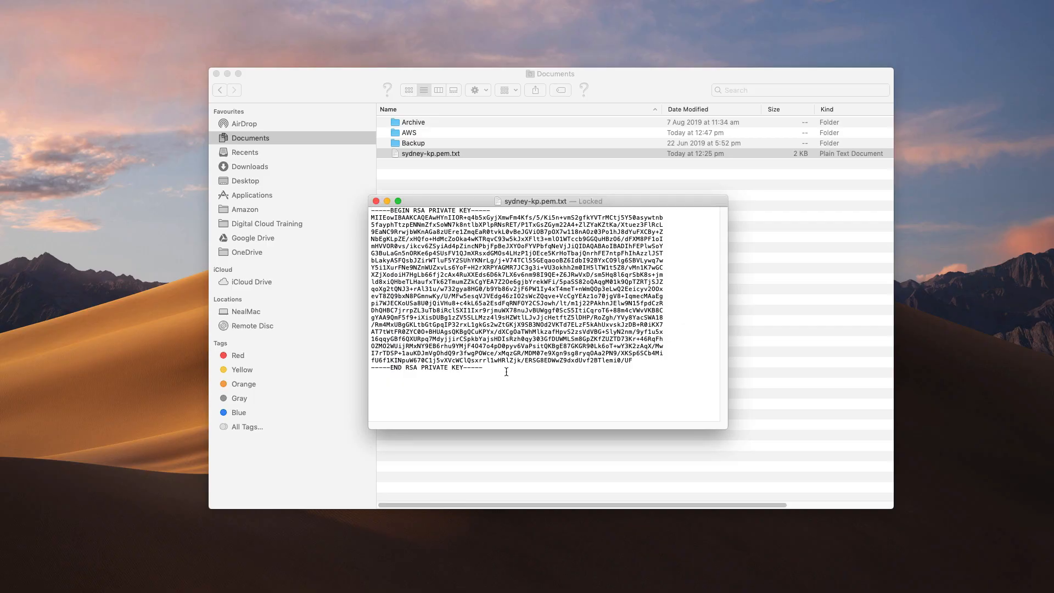
pyautogui.moveTo(506, 371); pyautogui.dragTo(343, 210)
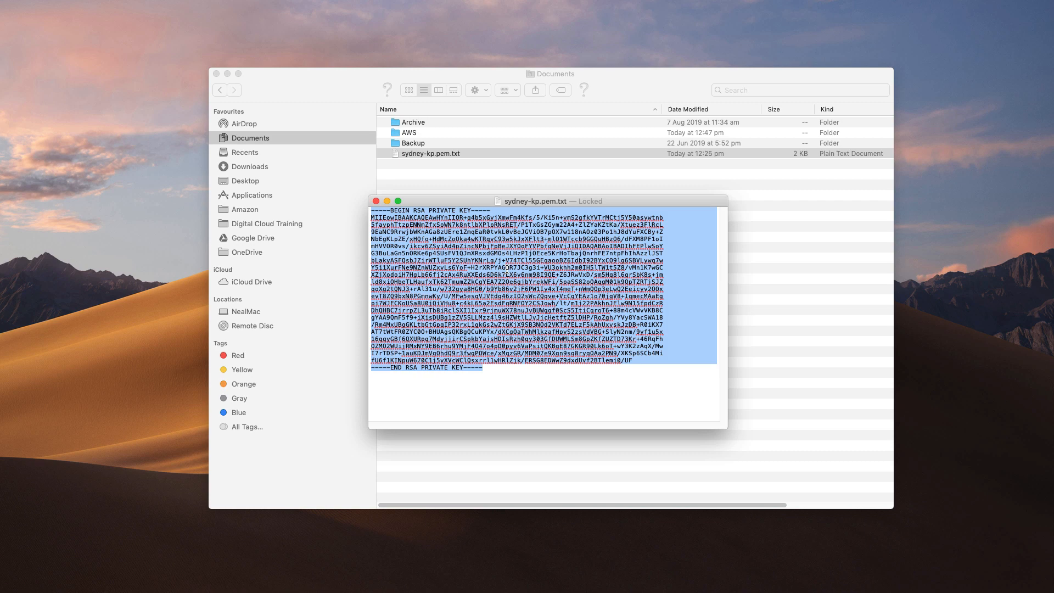
pyautogui.hotkey('ctrl', 'Left')
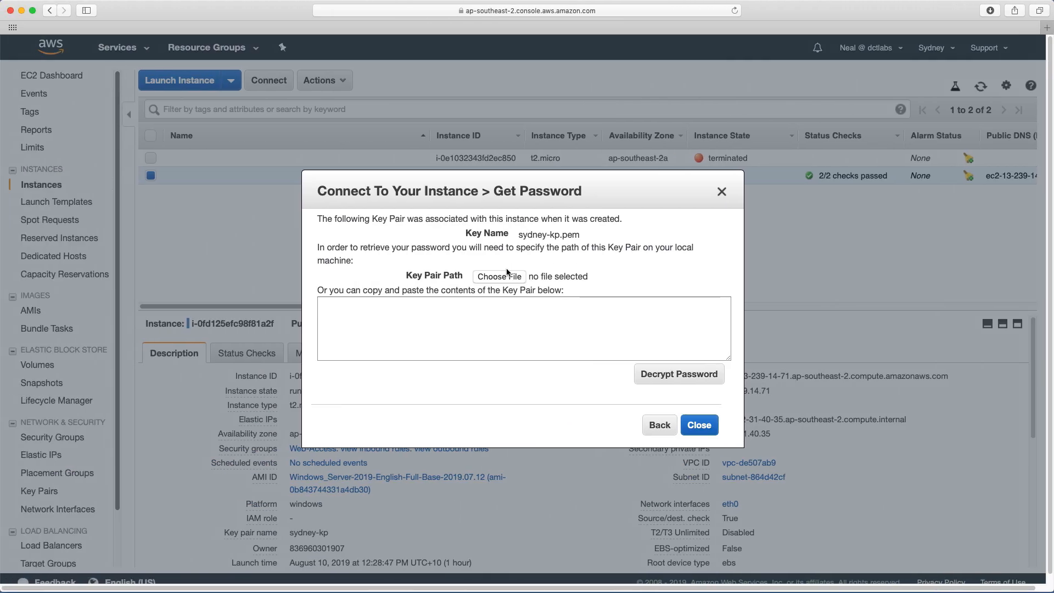
pyautogui.click(354, 315)
pyautogui.press('super+v')
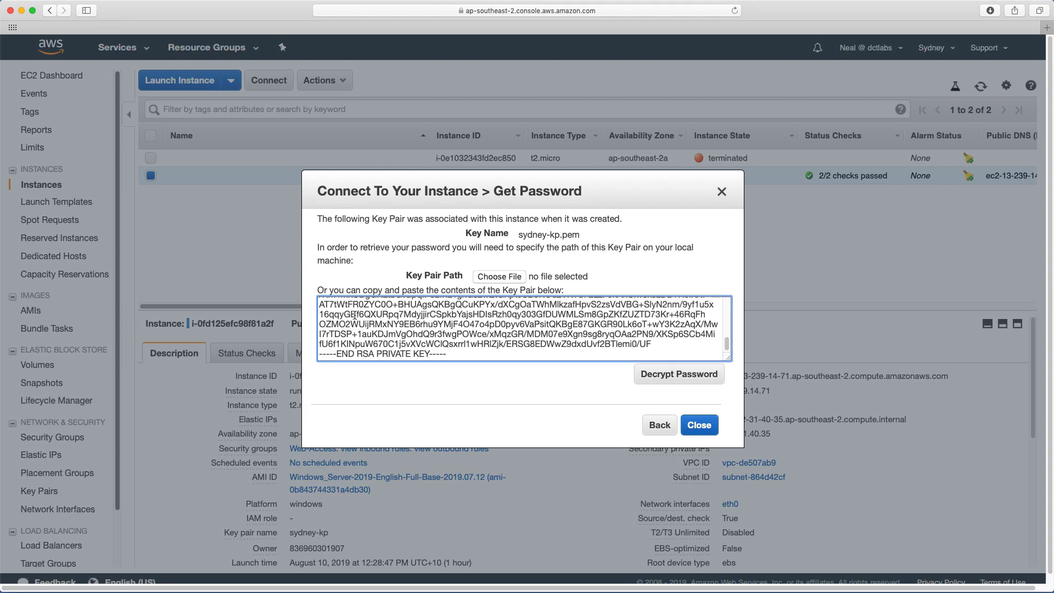
# - Decrypt the Windows instance's Administrator password, copy it, and close the connection details
pyautogui.click(669, 375)
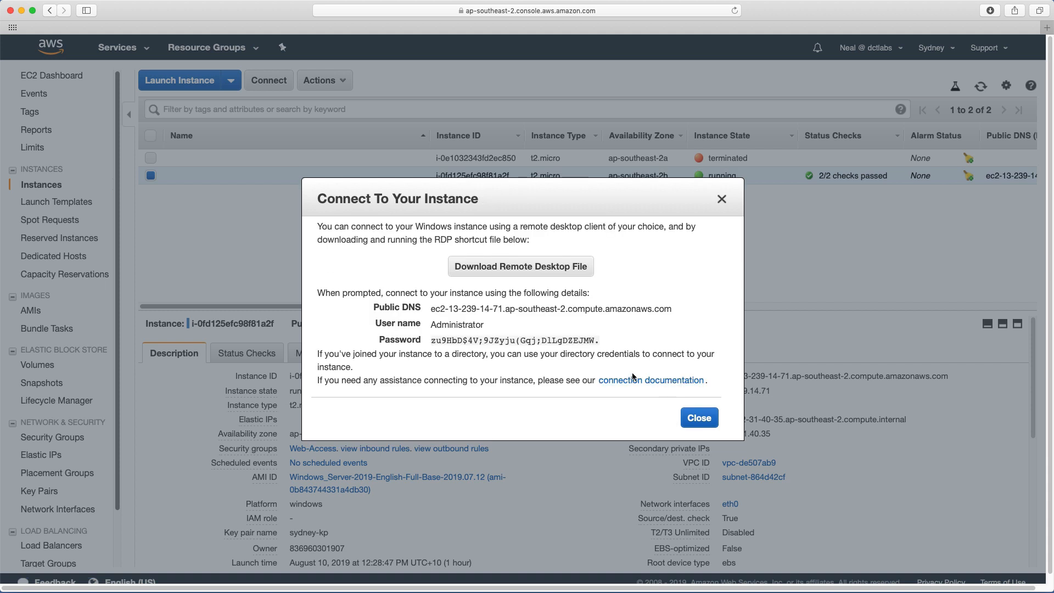
pyautogui.moveTo(430, 340); pyautogui.dragTo(593, 340)
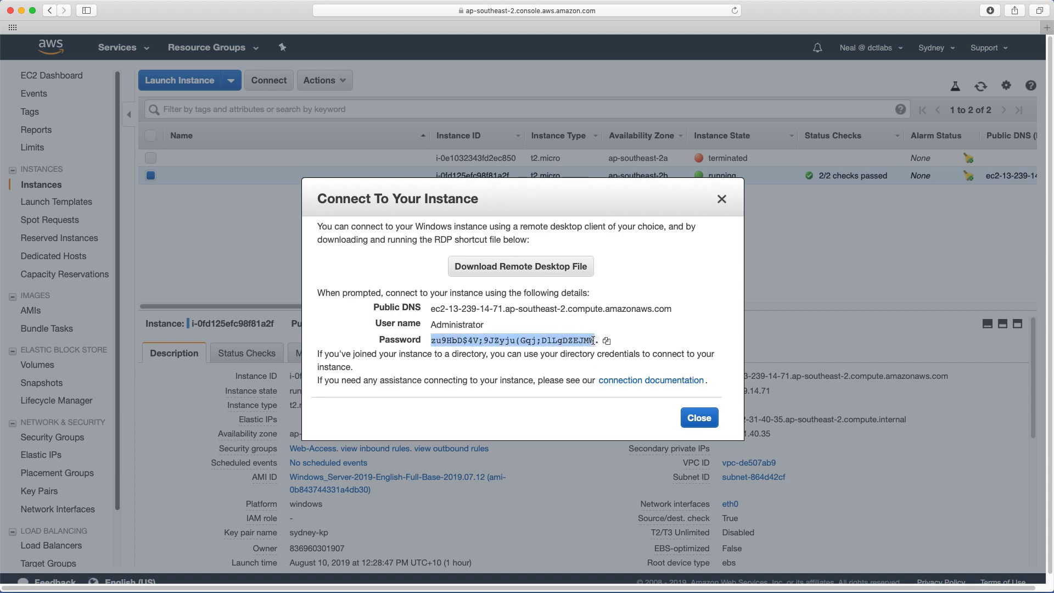
pyautogui.click(695, 421)
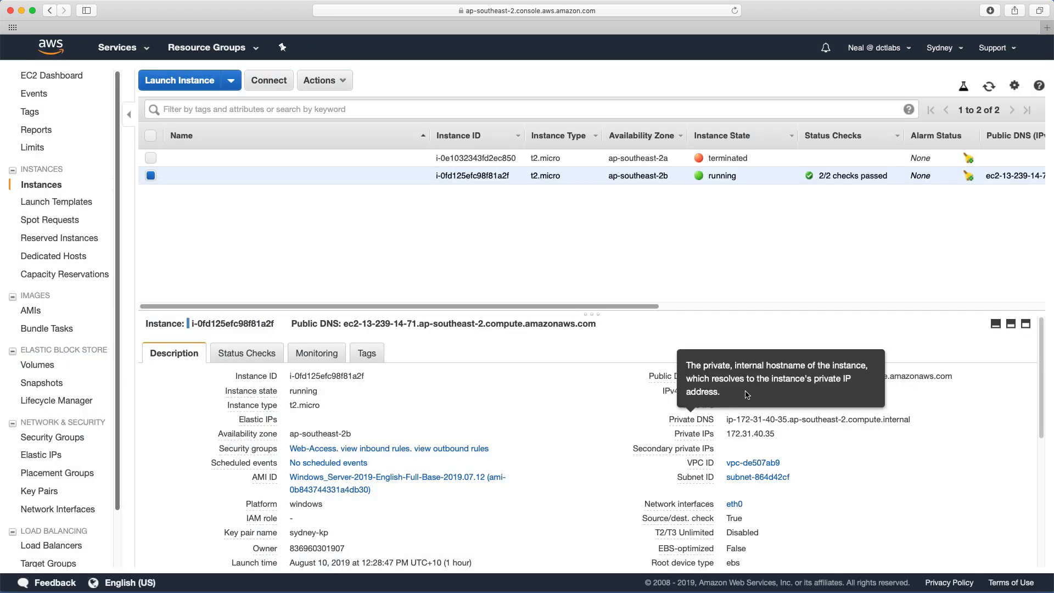
# - Copy the Windows instance's public IP and add a desktop in Microsoft Remote Desktop with PC name 13.239.14.71
pyautogui.click(785, 392)
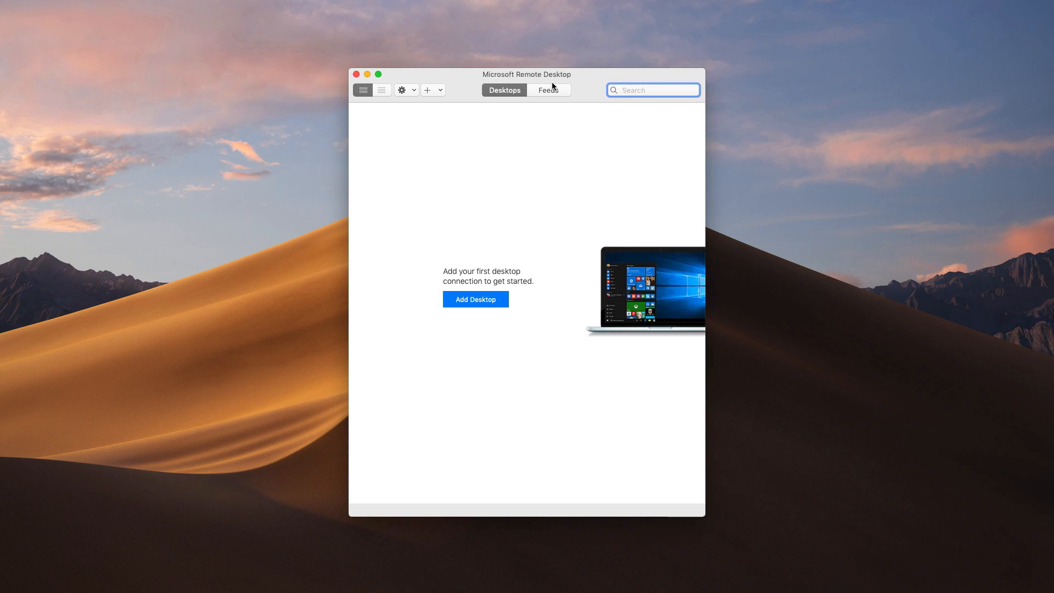
pyautogui.click(457, 302)
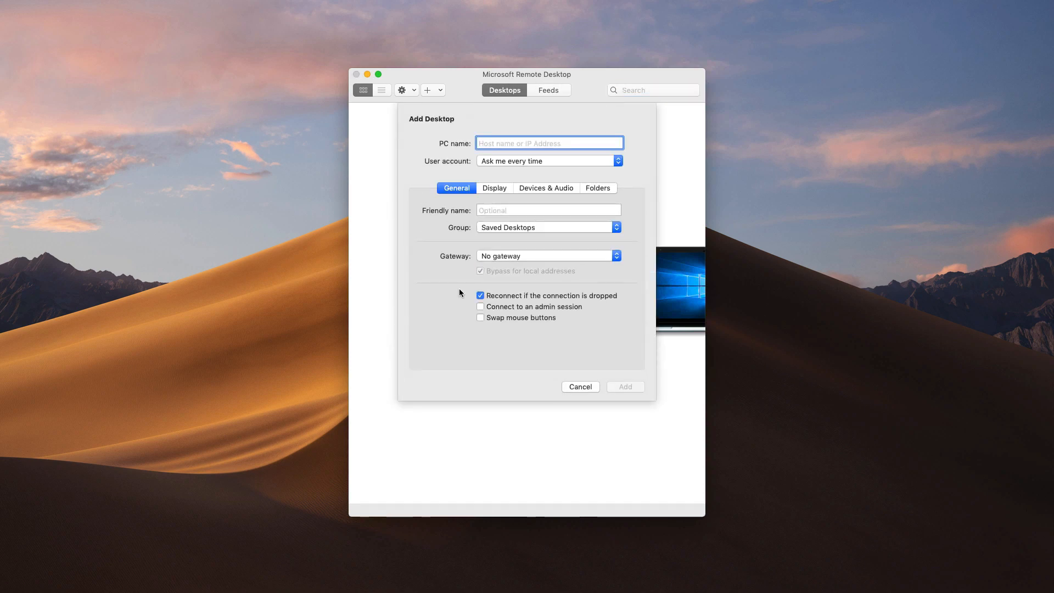
pyautogui.press('super+v')
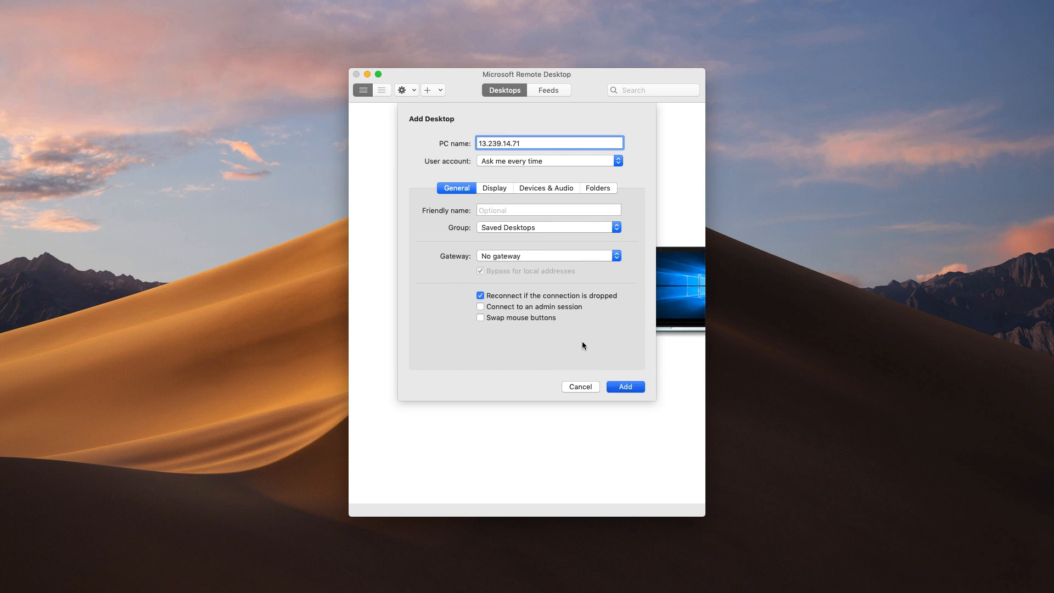
pyautogui.click(627, 387)
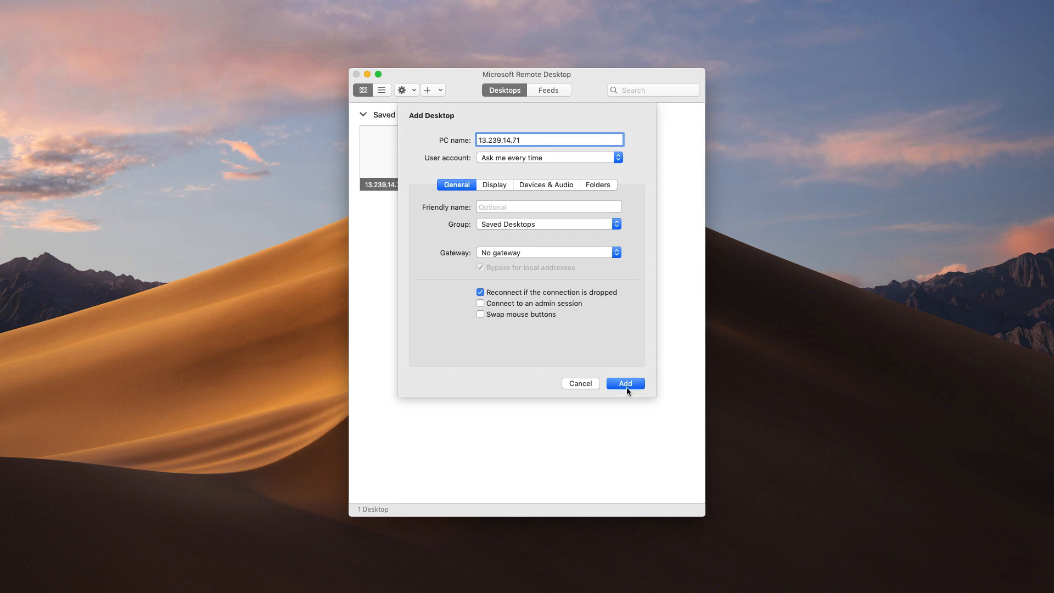
# - Connect to the saved desktop 13.239.14.71 as Administrator, paste the account password, and continue past the certificate prompt
pyautogui.click(426, 188)
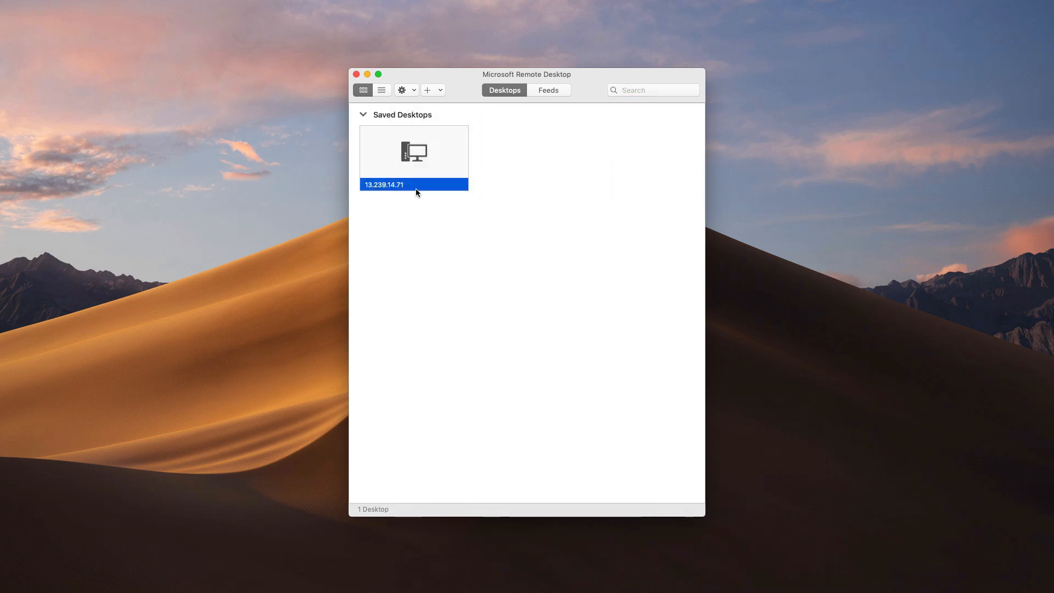
pyautogui.doubleClick(417, 161)
pyautogui.write('A')
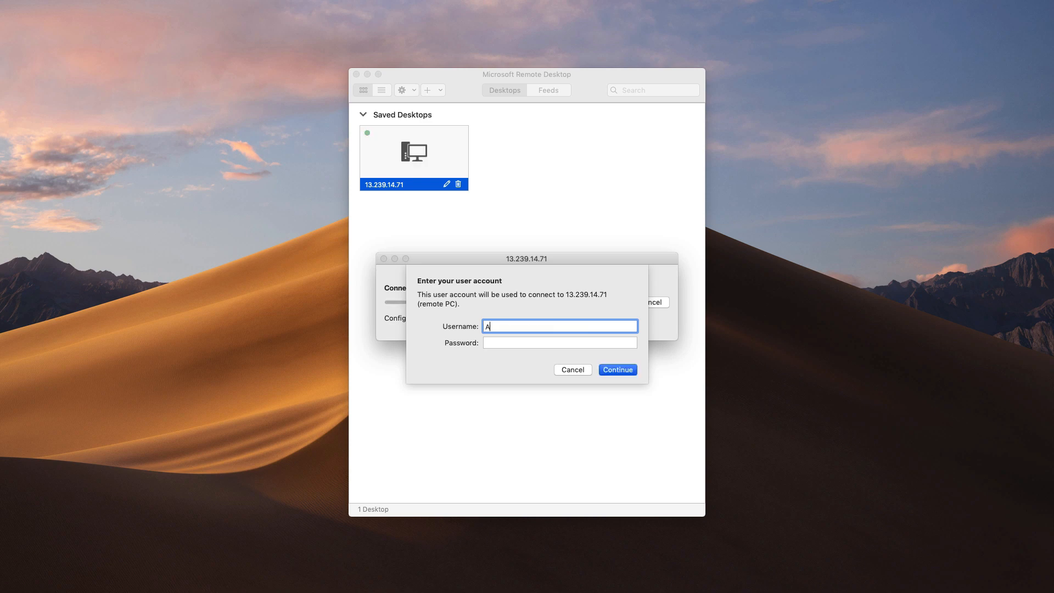
pyautogui.write('dministrator')
pyautogui.press('Tab')
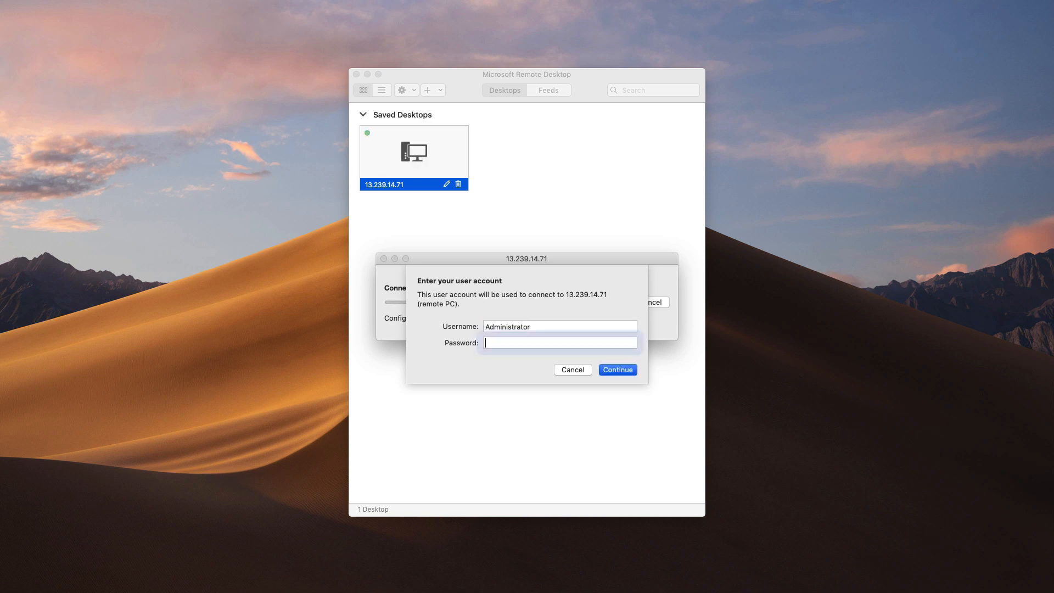
pyautogui.press('super+v')
pyautogui.press('Return')
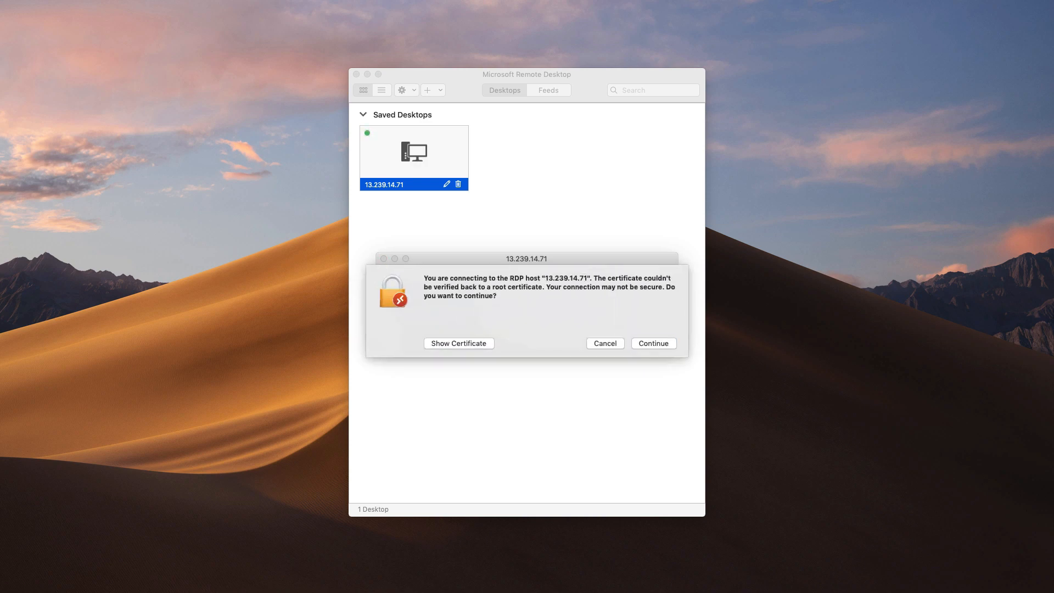
pyautogui.click(653, 344)
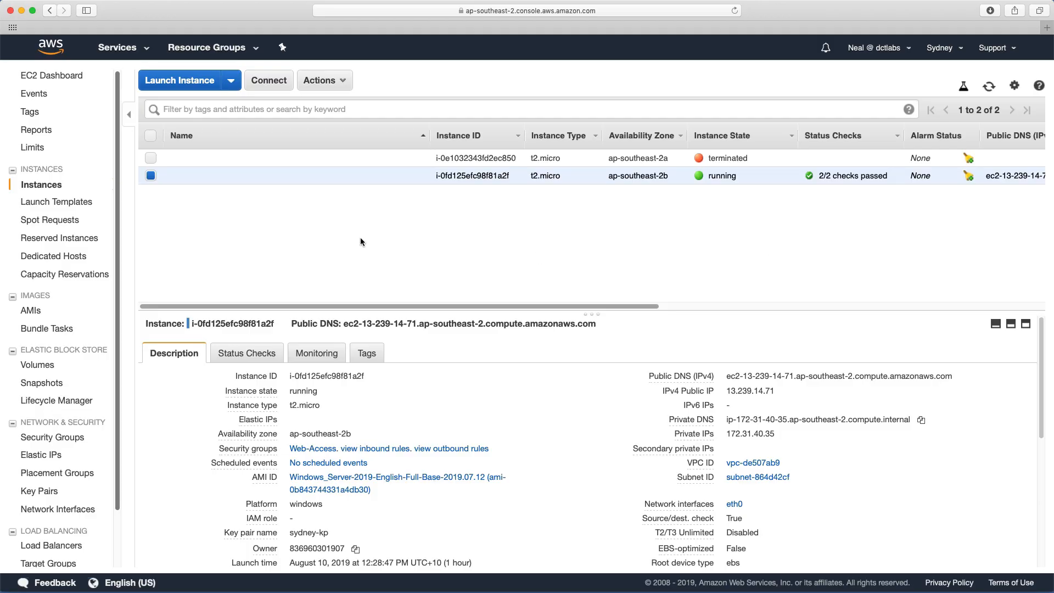
# - Terminate the running Windows instance in ap-southeast-2b in the AWS console and confirm the termination
pyautogui.click(339, 83)
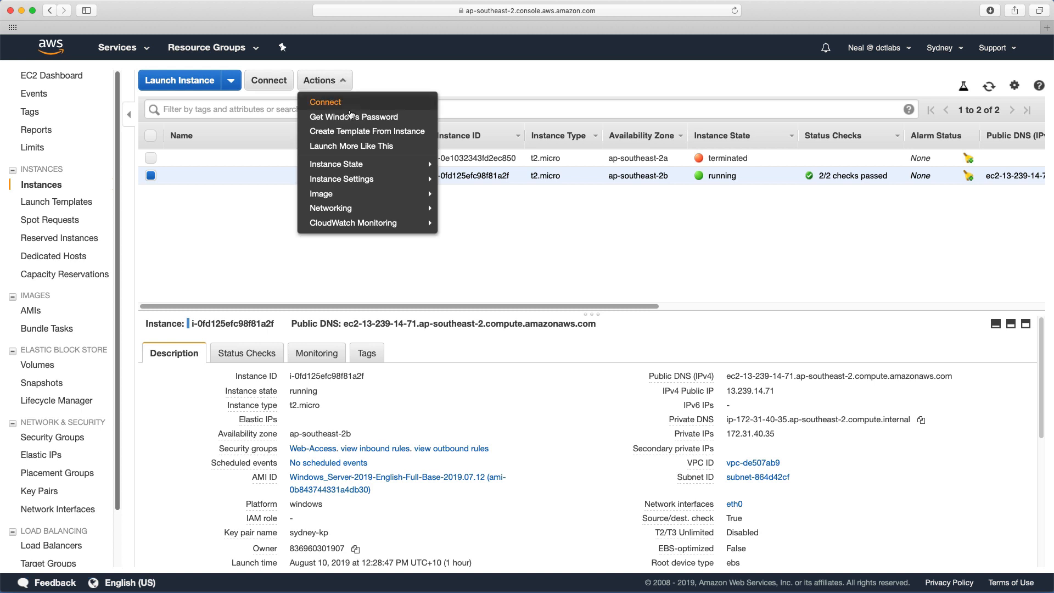
pyautogui.moveTo(352, 165)
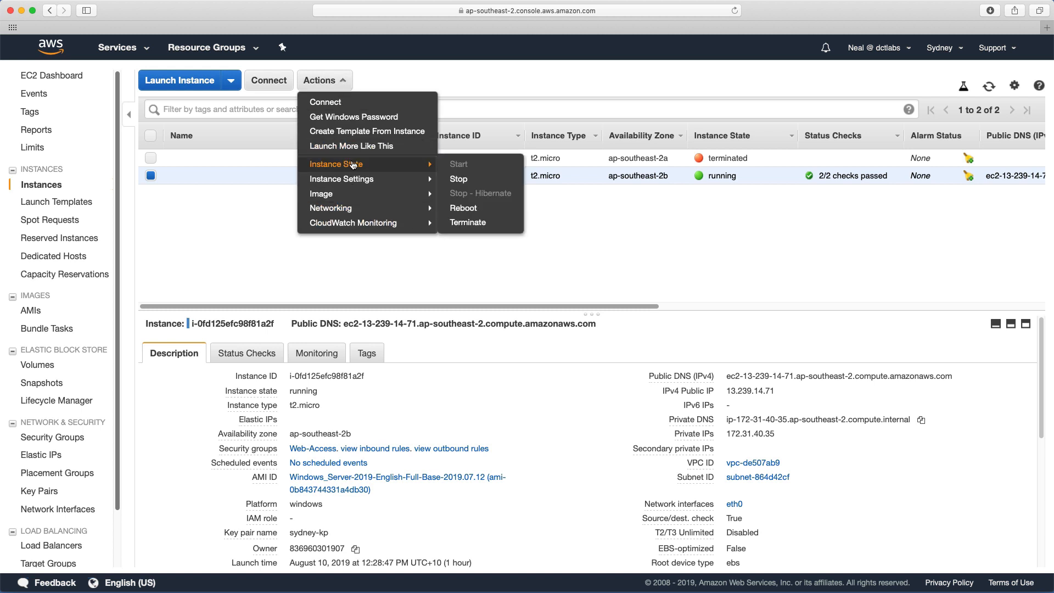
pyautogui.click(460, 228)
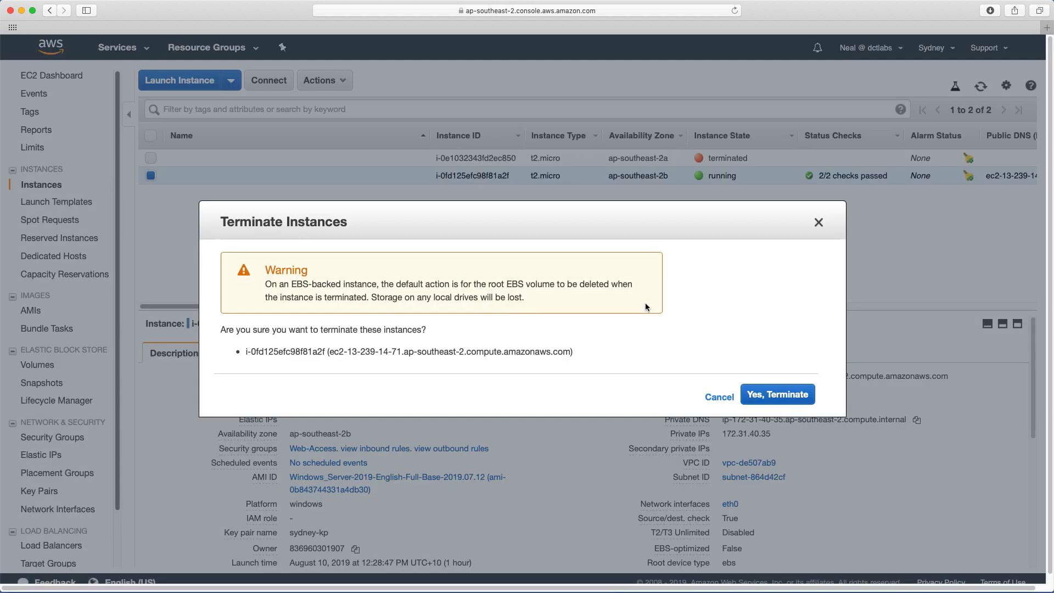
pyautogui.click(769, 387)
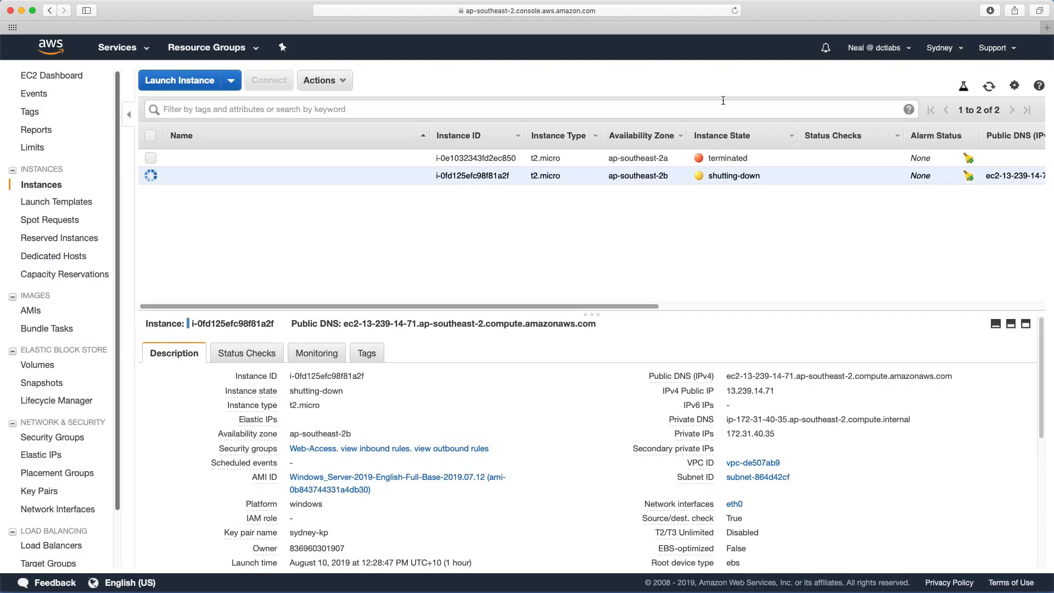
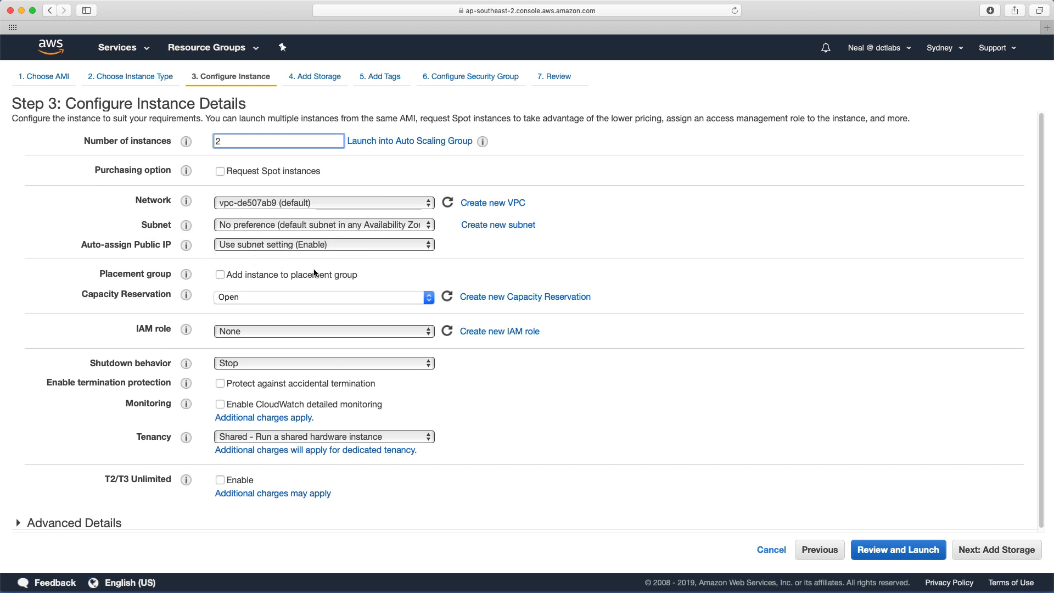
# - Keep the default storage and tags for the two new instances and assign the existing Web-Access security group
pyautogui.click(995, 556)
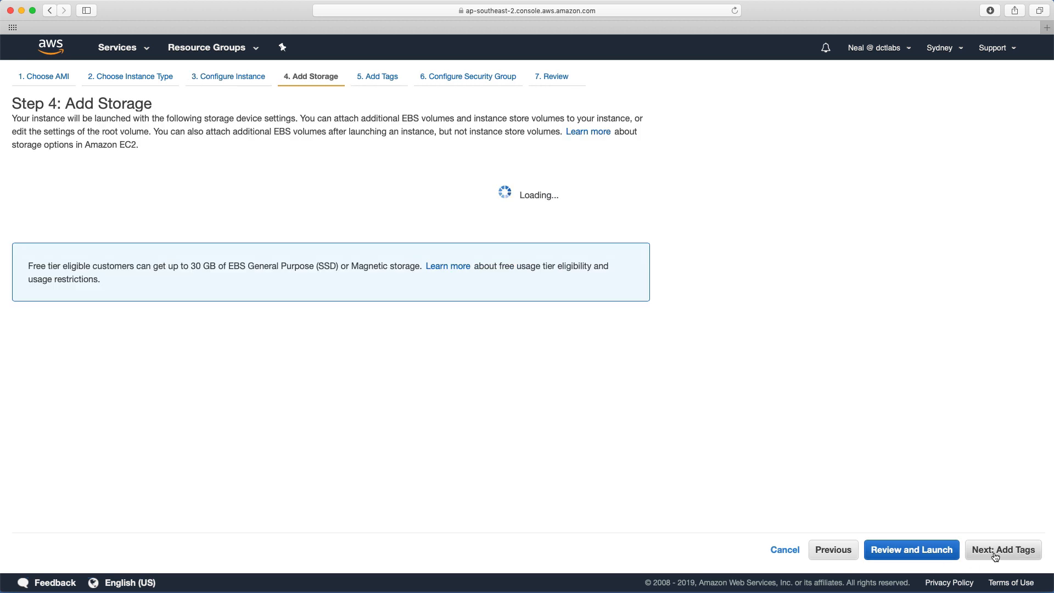
pyautogui.click(995, 555)
pyautogui.click(955, 551)
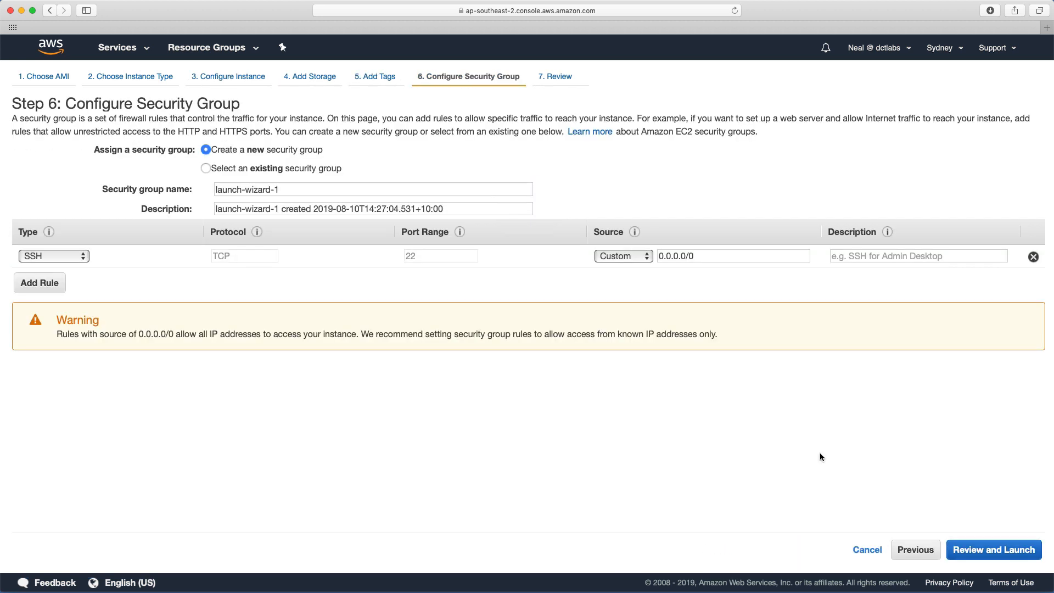
pyautogui.click(206, 168)
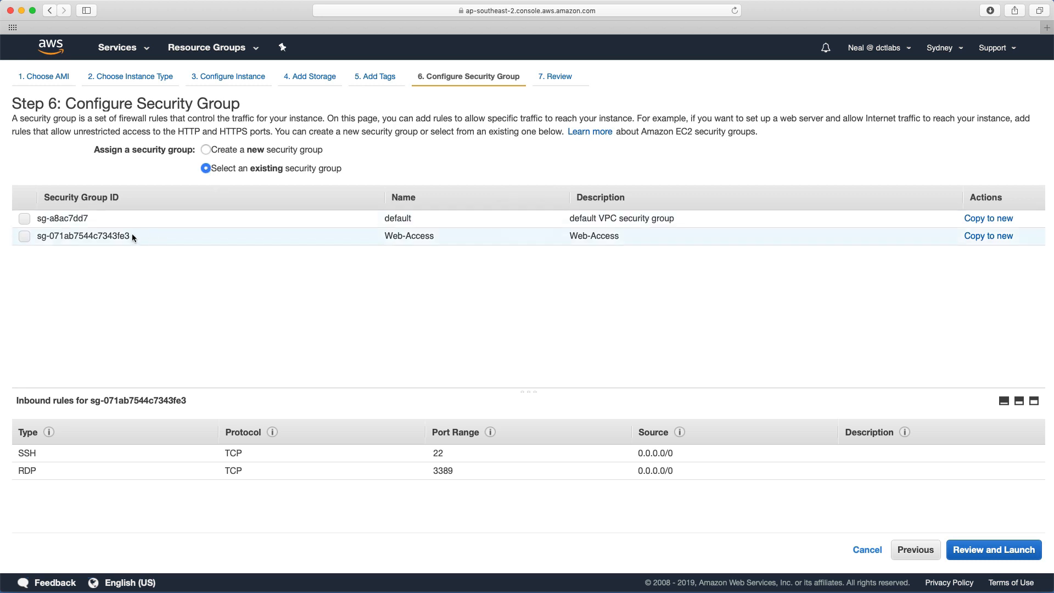
pyautogui.click(180, 240)
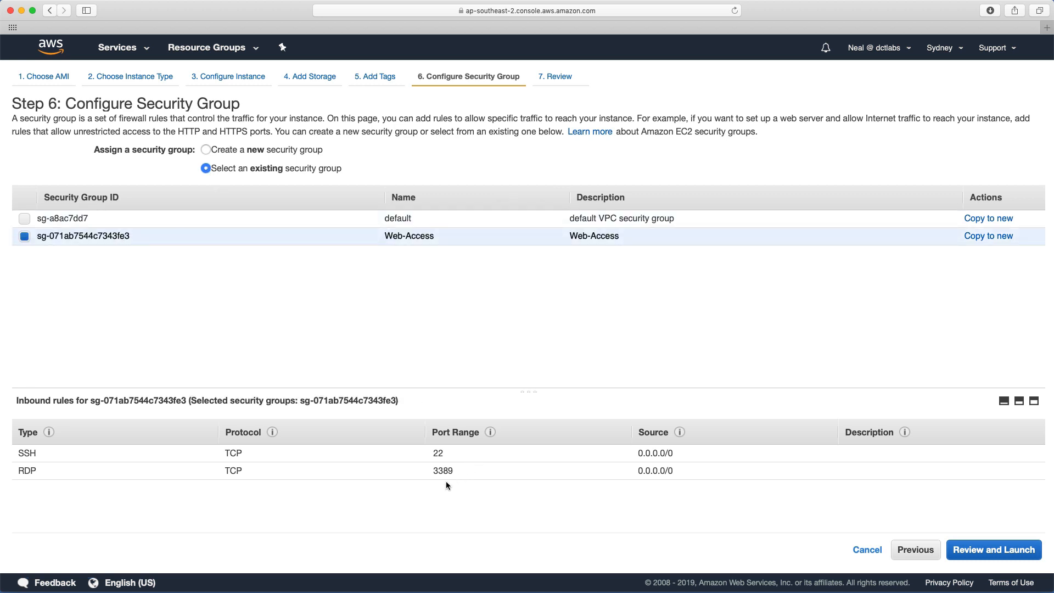
pyautogui.moveTo(432, 453)
pyautogui.mouseDown()
pyautogui.moveTo(428, 471)
pyautogui.moveTo(447, 453)
pyautogui.mouseUp()
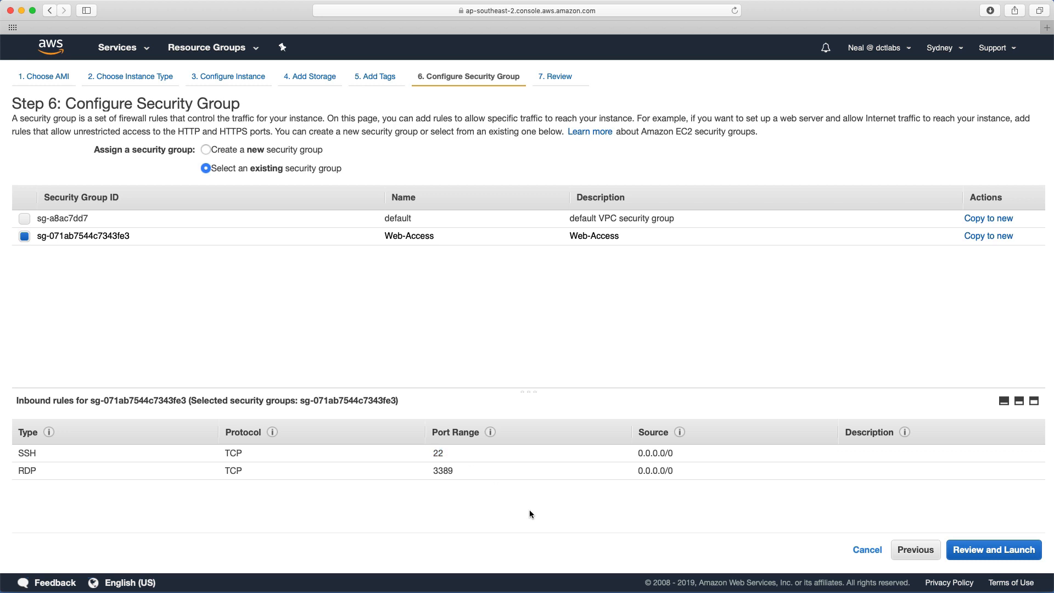
# - Launch the two Amazon Linux 2 instances with the existing sydney-kp key pair and show the instance list
pyautogui.click(1012, 554)
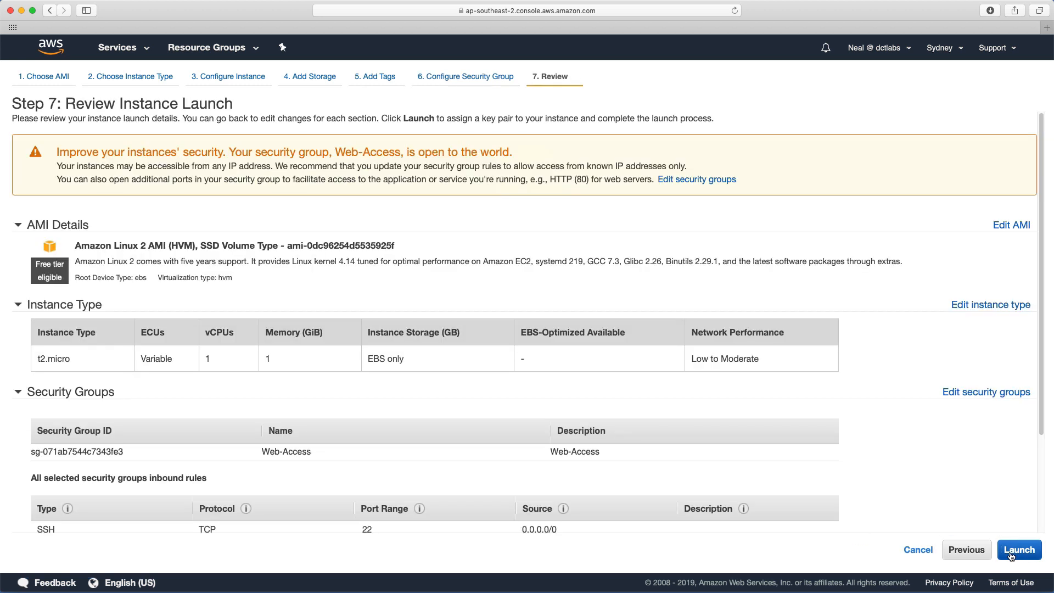
pyautogui.click(1012, 554)
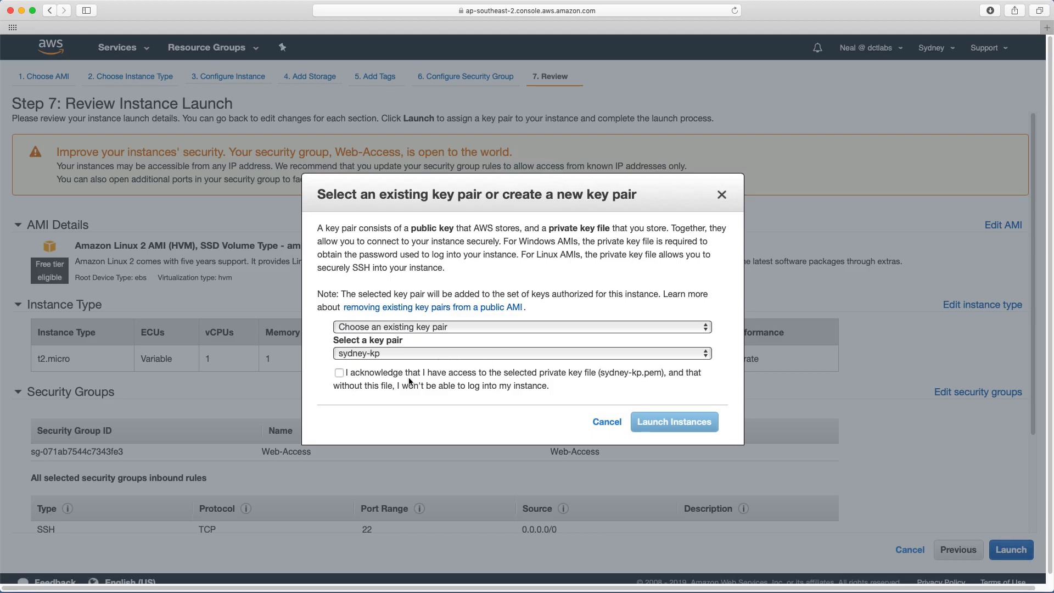
pyautogui.click(378, 373)
pyautogui.click(666, 423)
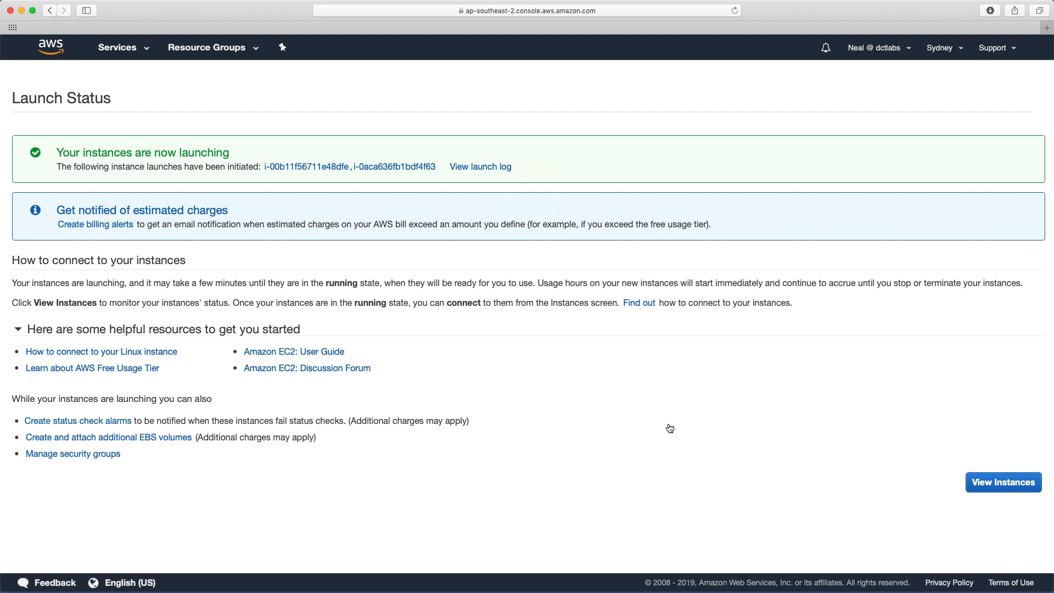
pyautogui.click(991, 482)
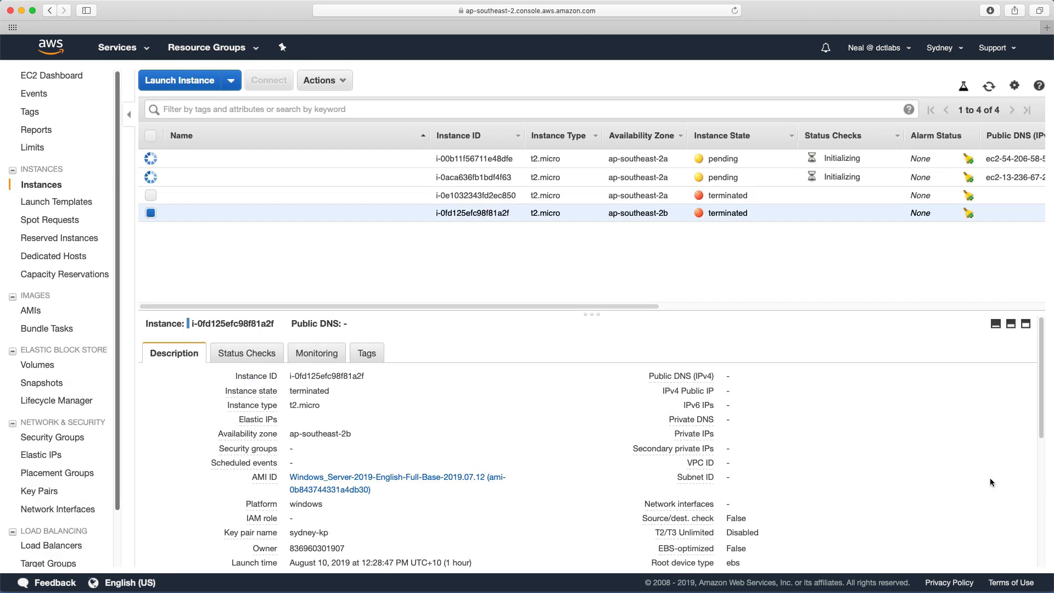
# - Select the new instance i-00b11f56711e48dfe and copy its IPv4 public IP
pyautogui.click(394, 161)
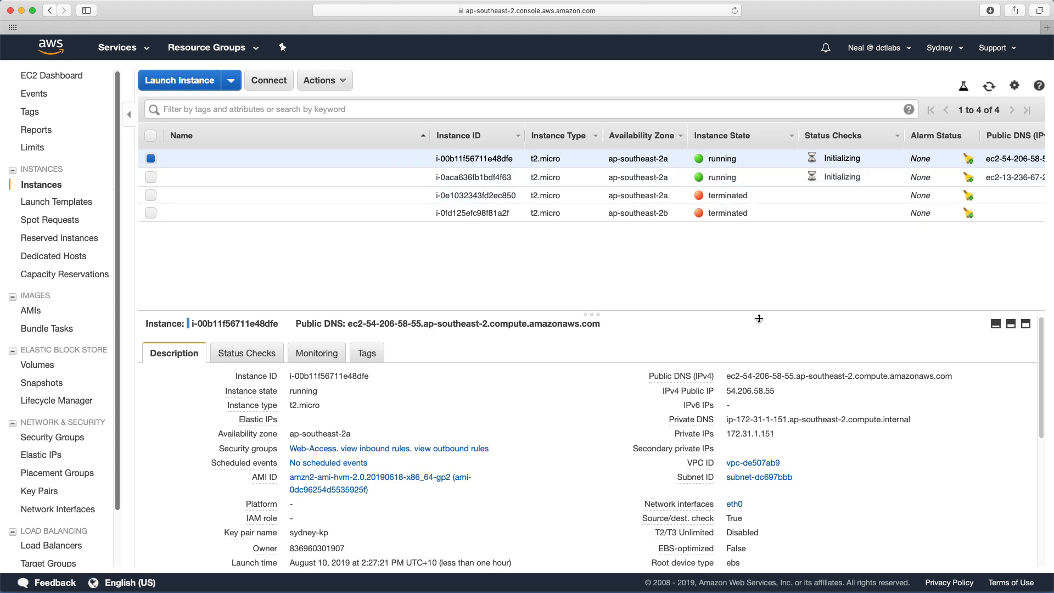
pyautogui.moveTo(770, 396)
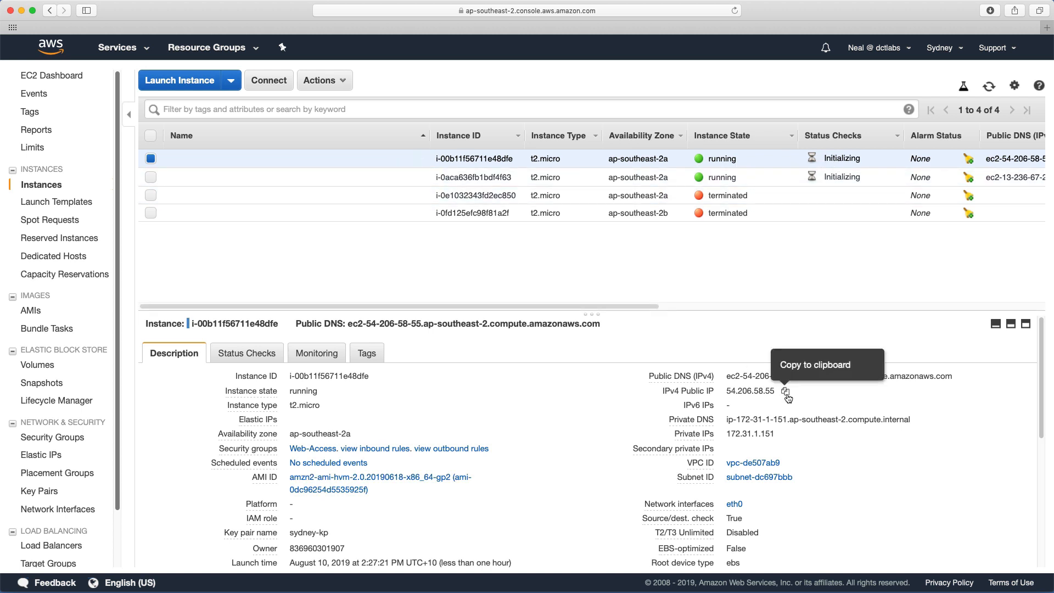
pyautogui.click(785, 393)
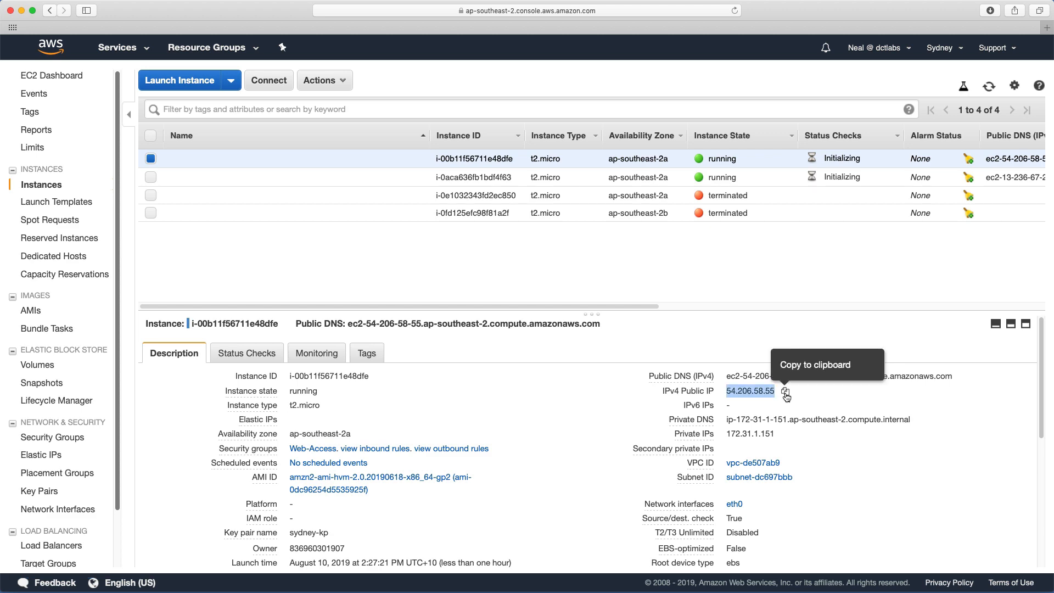
pyautogui.hotkey('ctrl', 'Right')
pyautogui.write('ssh ec2-user@')
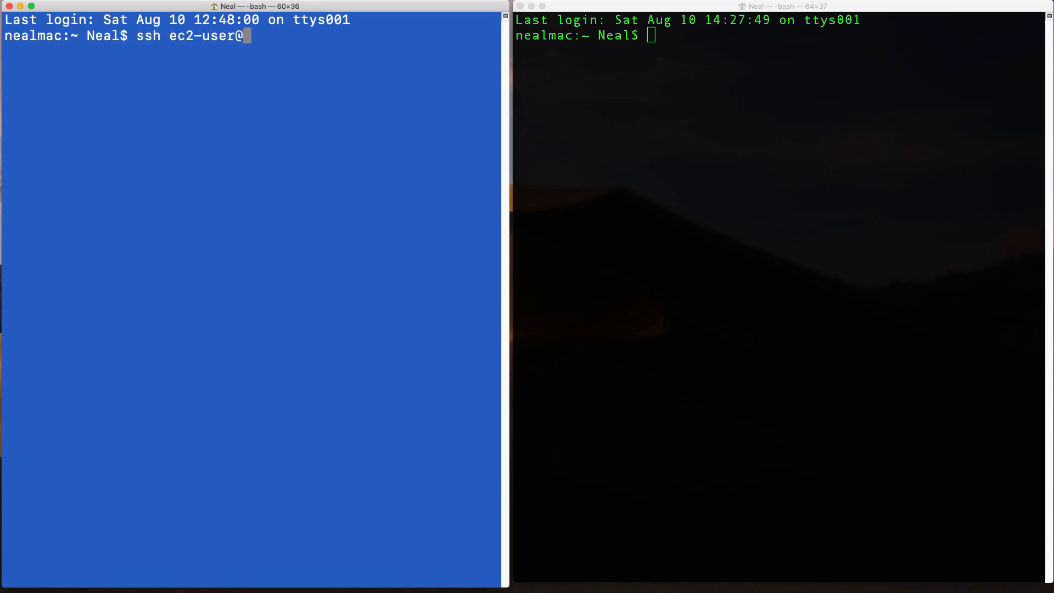
pyautogui.press('super+v')
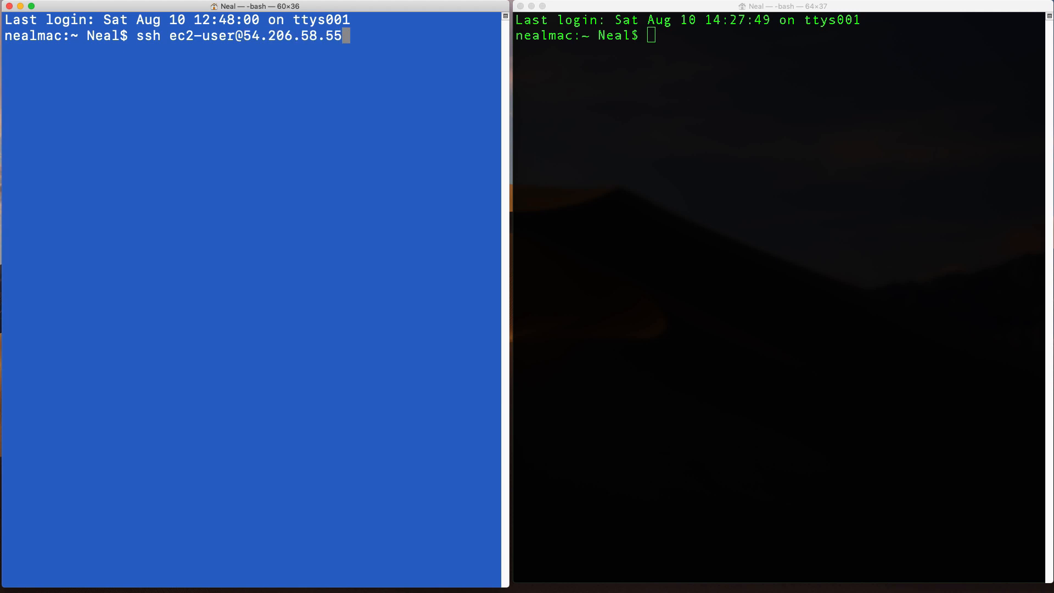
pyautogui.write('-i Documents/sydney-kp.pem.txt')
pyautogui.press('Return')
pyautogui.write('yes')
pyautogui.press('Return')
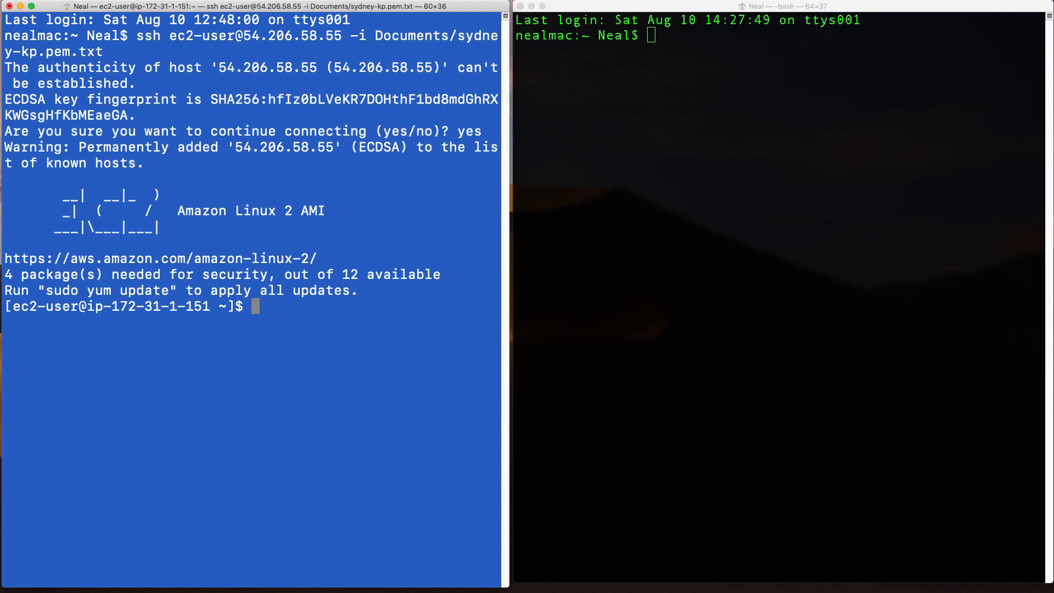
pyautogui.write('clear')
pyautogui.press('Return')
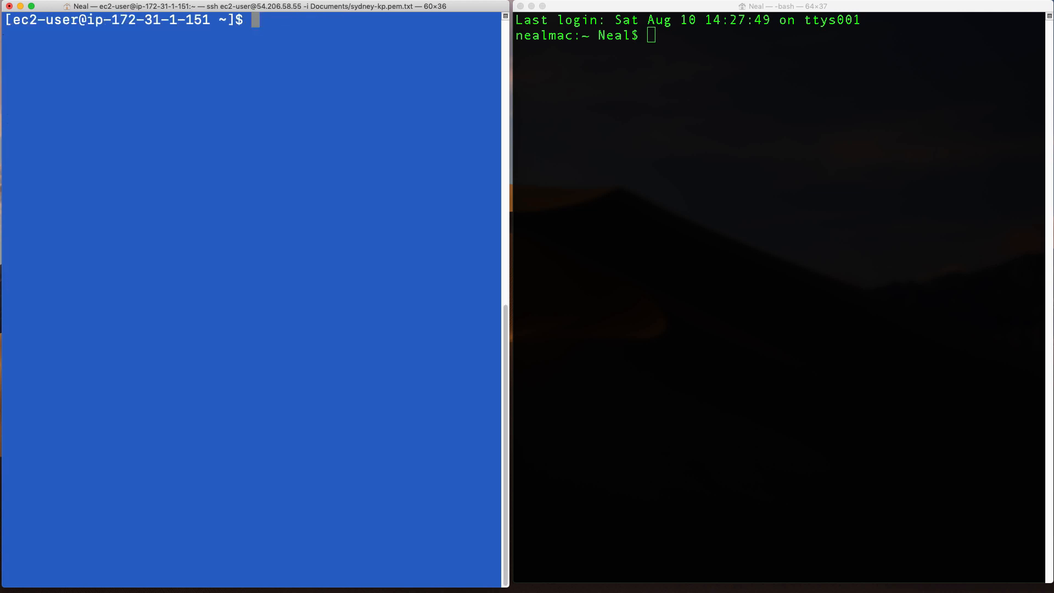
# - Copy the public IP of the other new instance, i-0aca636fb1bdf4f63, from the AWS console and return to the black Terminal window
pyautogui.click(771, 76)
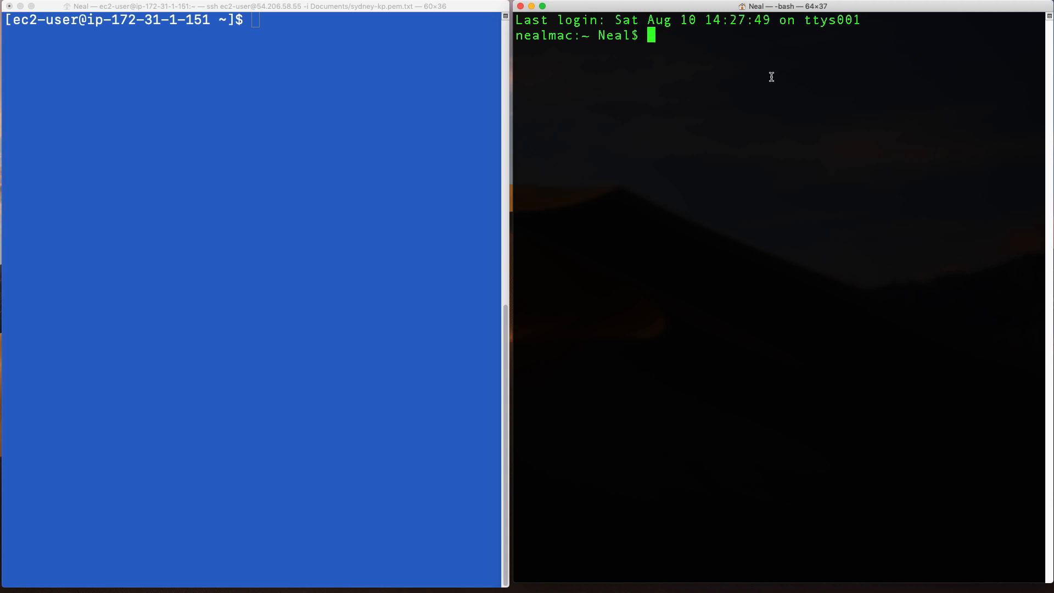
pyautogui.hotkey('ctrl', 'Left')
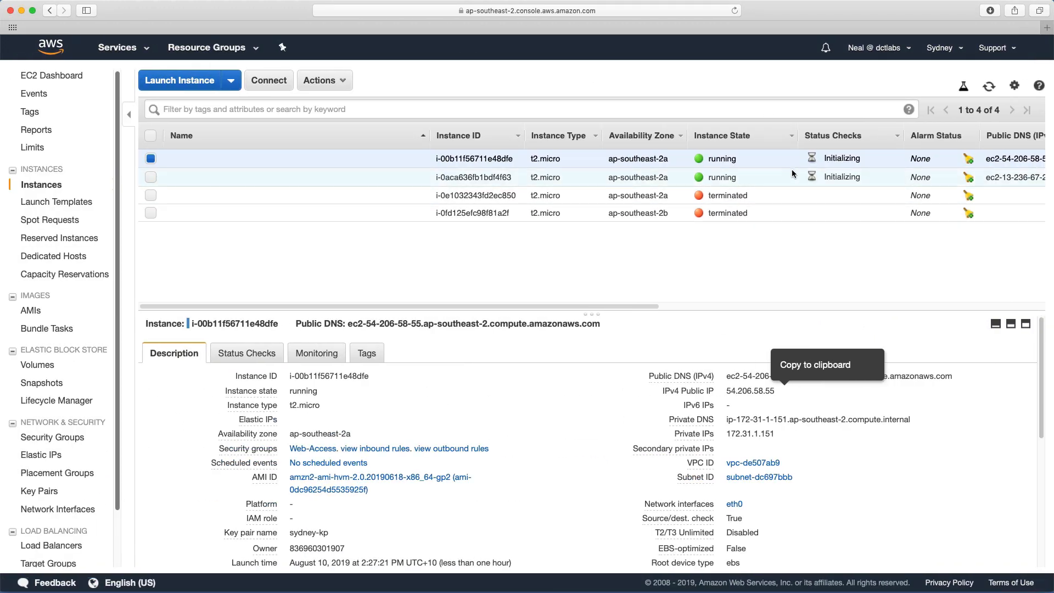
pyautogui.click(790, 171)
pyautogui.click(789, 391)
pyautogui.hotkey('ctrl', 'Right')
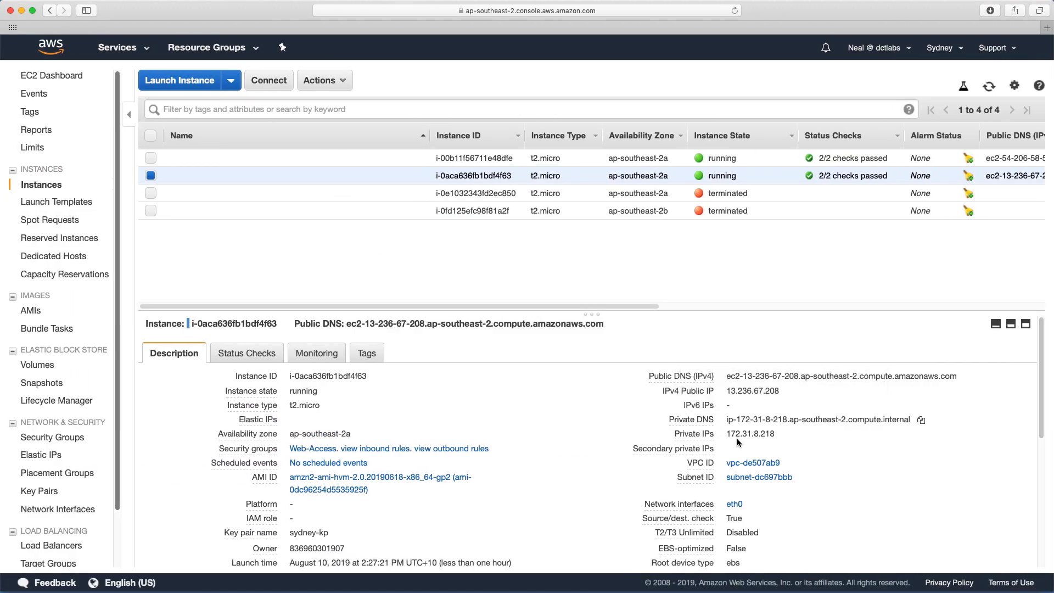
# - Copy the second instance's private IP, ping 172.31.8.218 from the first instance's session, stop the ping, and highlight the packet loss figure
pyautogui.click(787, 436)
pyautogui.hotkey('ctrl', 'Right')
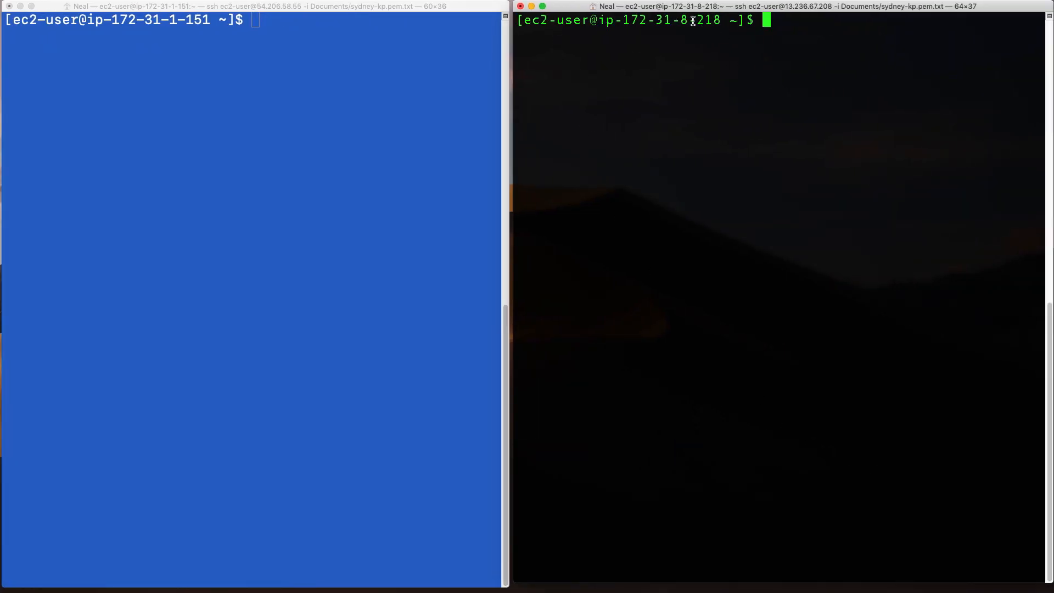
pyautogui.click(287, 44)
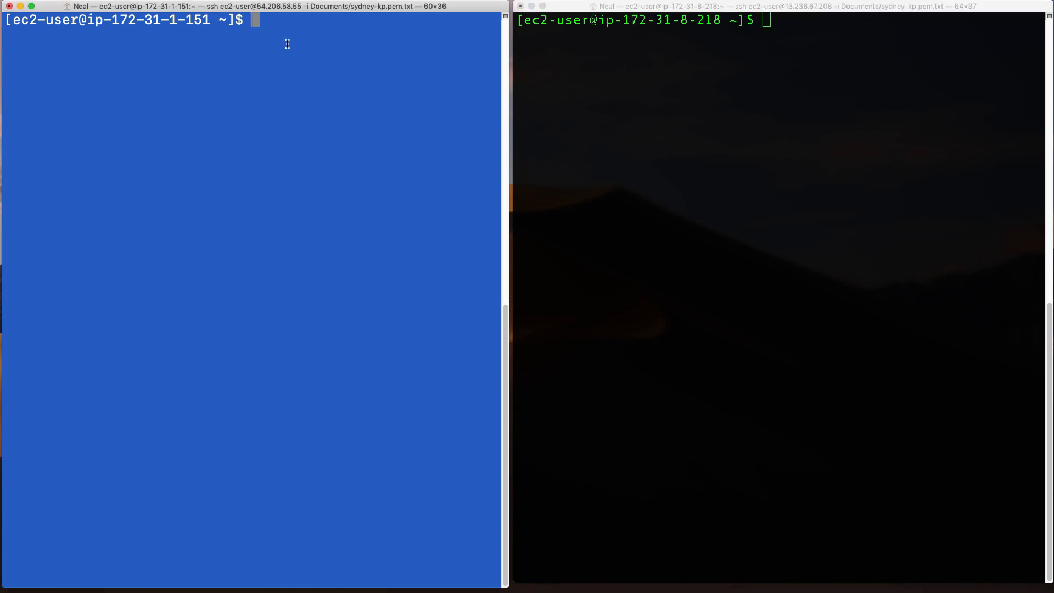
pyautogui.write('ping 172.31.')
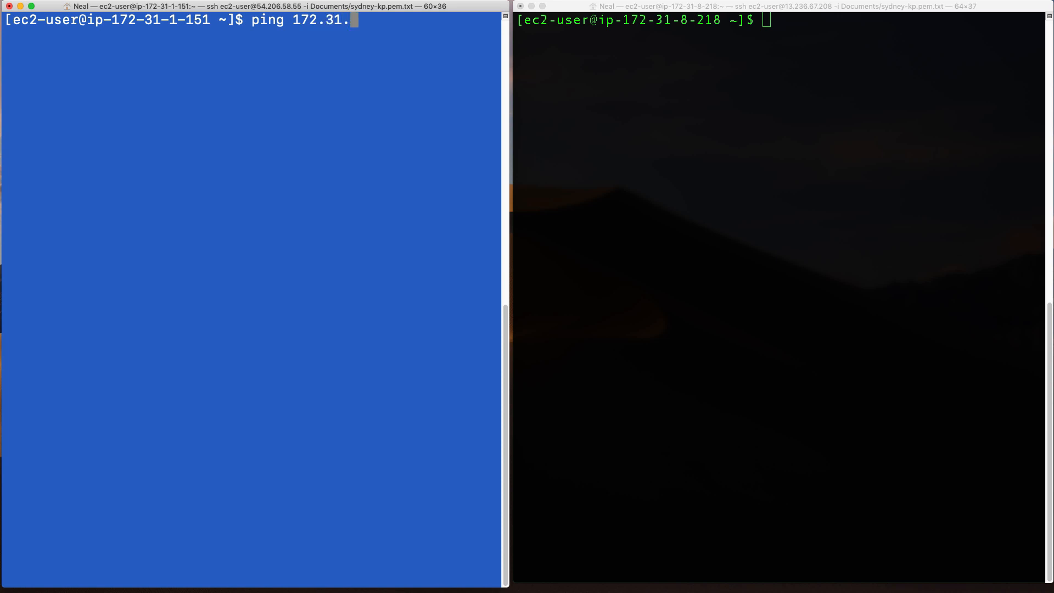
pyautogui.write('8.218')
pyautogui.press('Return')
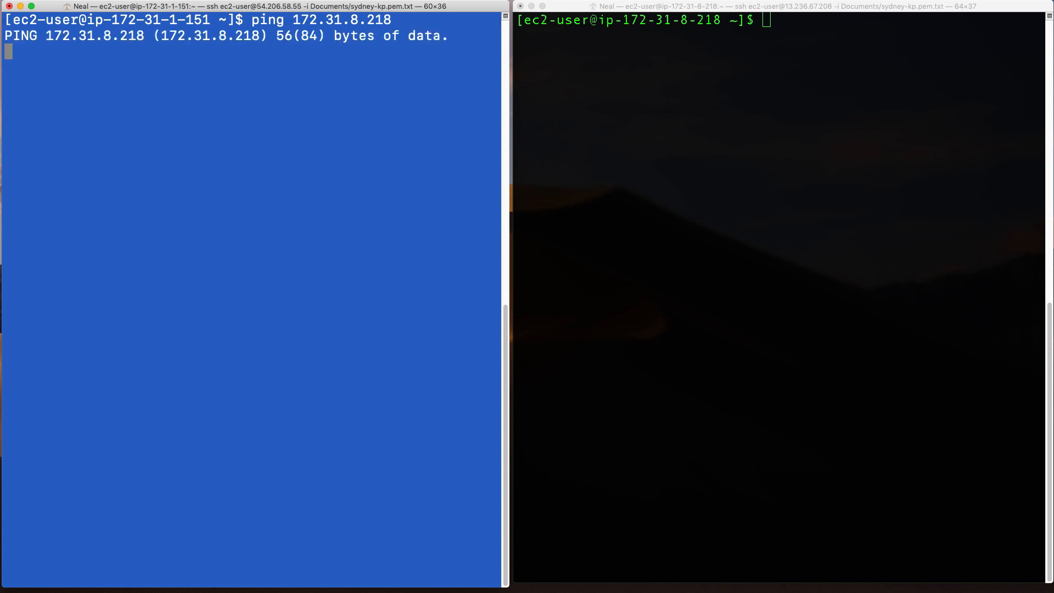
pyautogui.hotkey('ctrl', 'c')
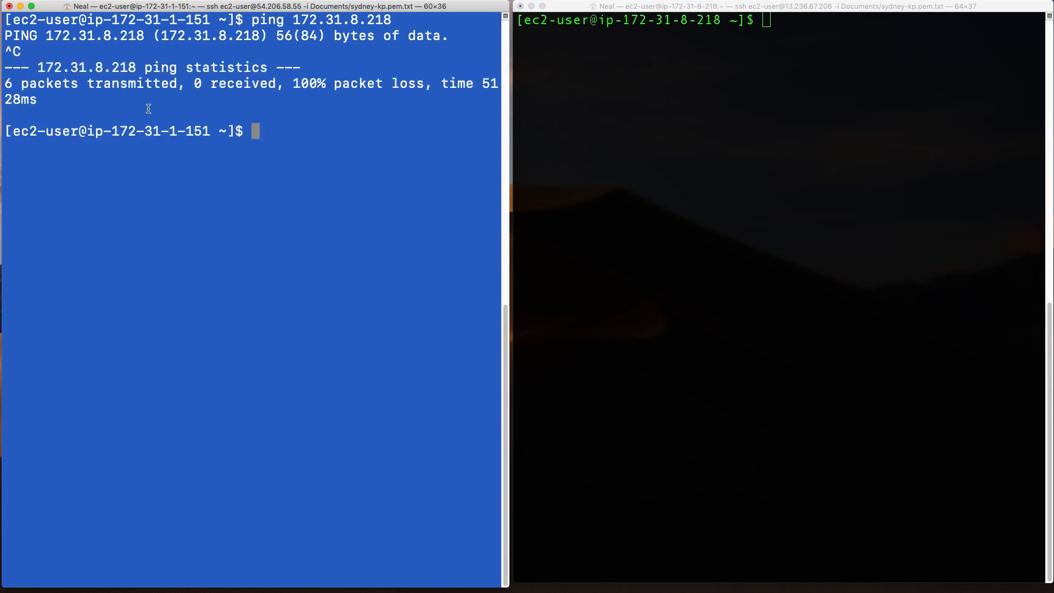
pyautogui.moveTo(284, 84); pyautogui.dragTo(409, 83)
# - From the second instance's session in the black Terminal window, ping the first instance at 172.31.1.151, and stop the ping
pyautogui.click(792, 81)
pyautogui.write('ping')
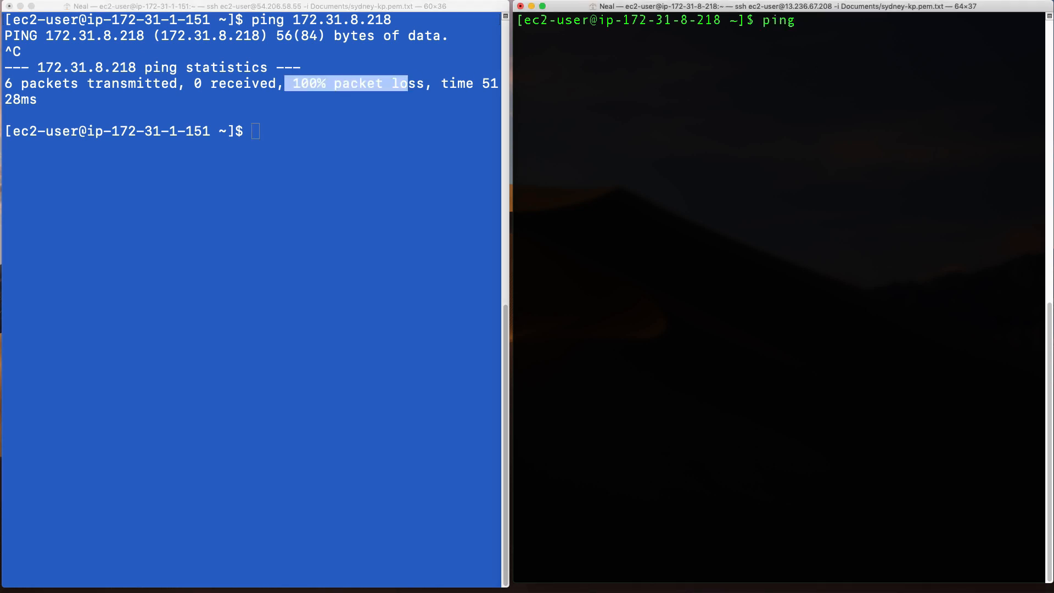
pyautogui.write(' 172.31.1.151')
pyautogui.press('Return')
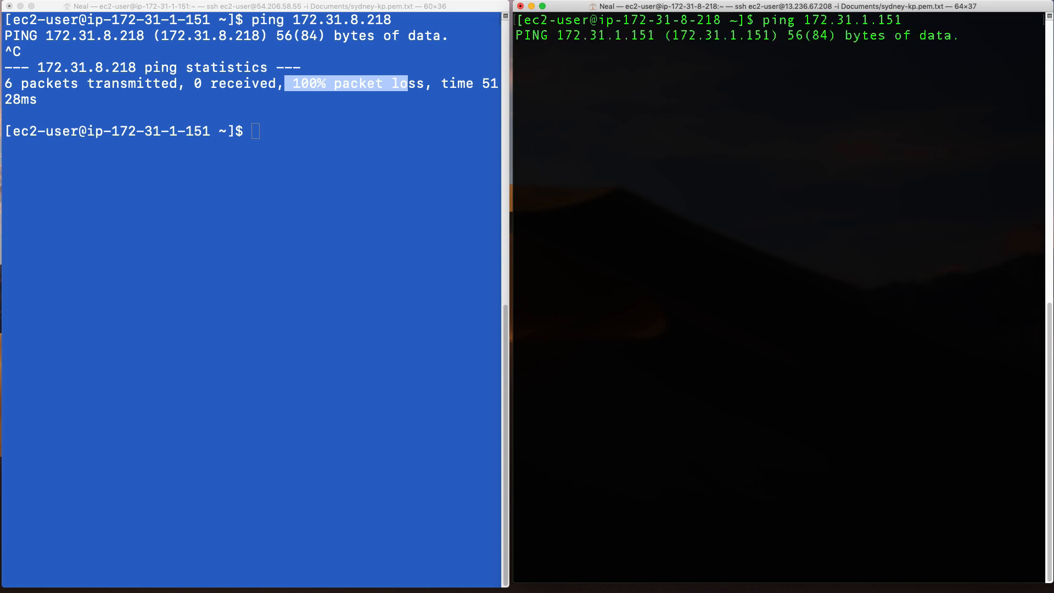
pyautogui.hotkey('ctrl', 'c')
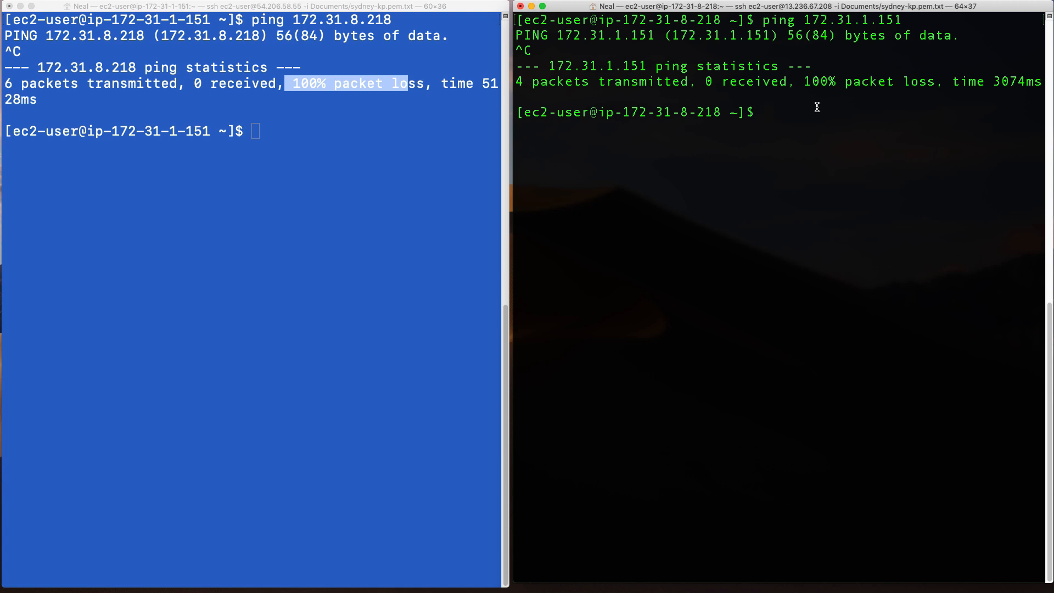
# - Switch to the AWS console, start creating a new EC2 security group, and enter SecGroup as its name
pyautogui.hotkey('ctrl', 'Left')
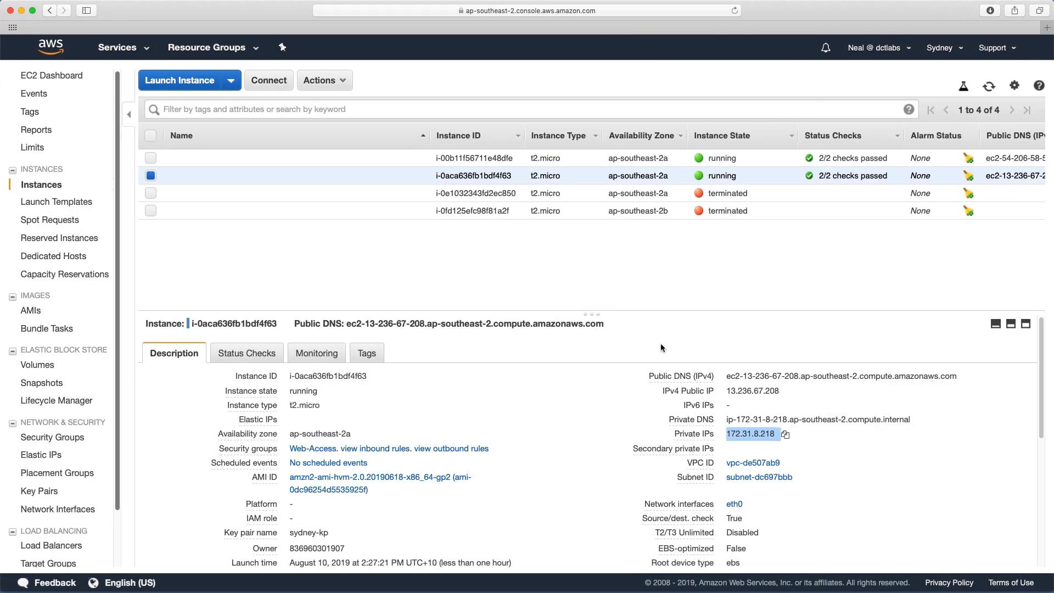
pyautogui.click(52, 438)
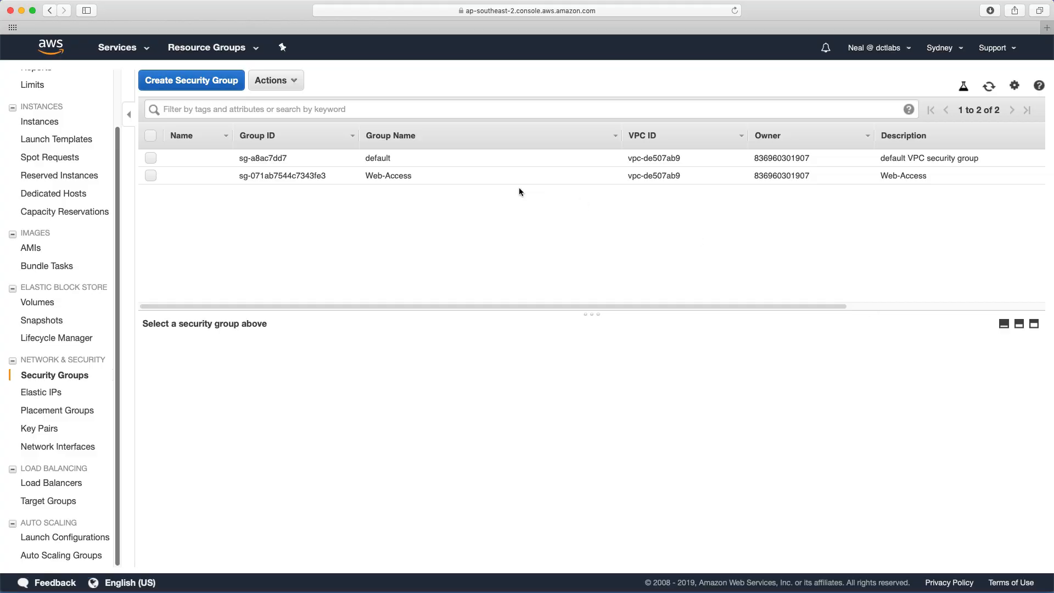
pyautogui.click(197, 86)
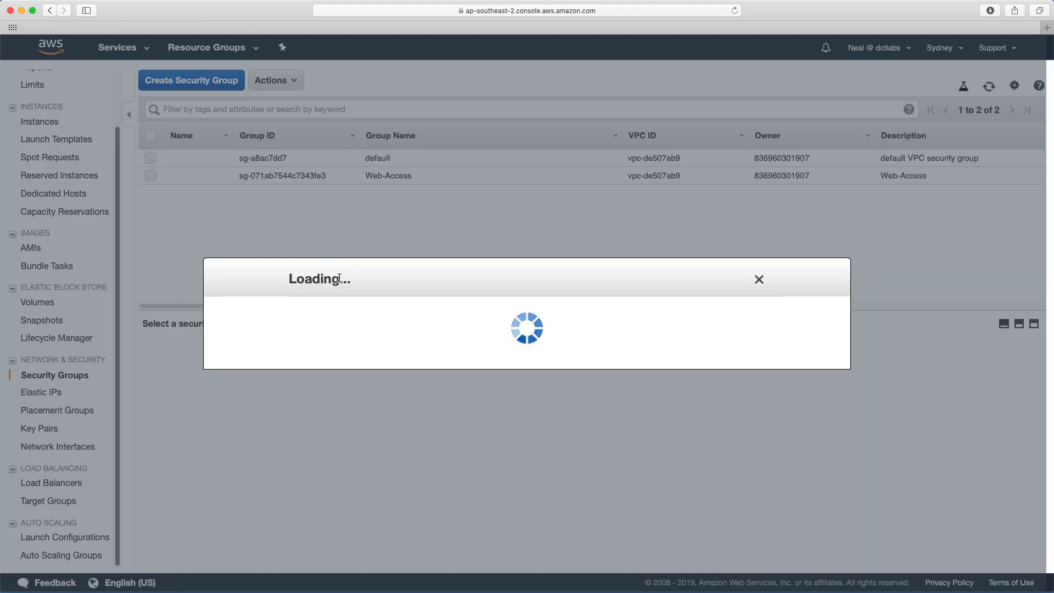
pyautogui.click(372, 192)
pyautogui.write('SecGroup')
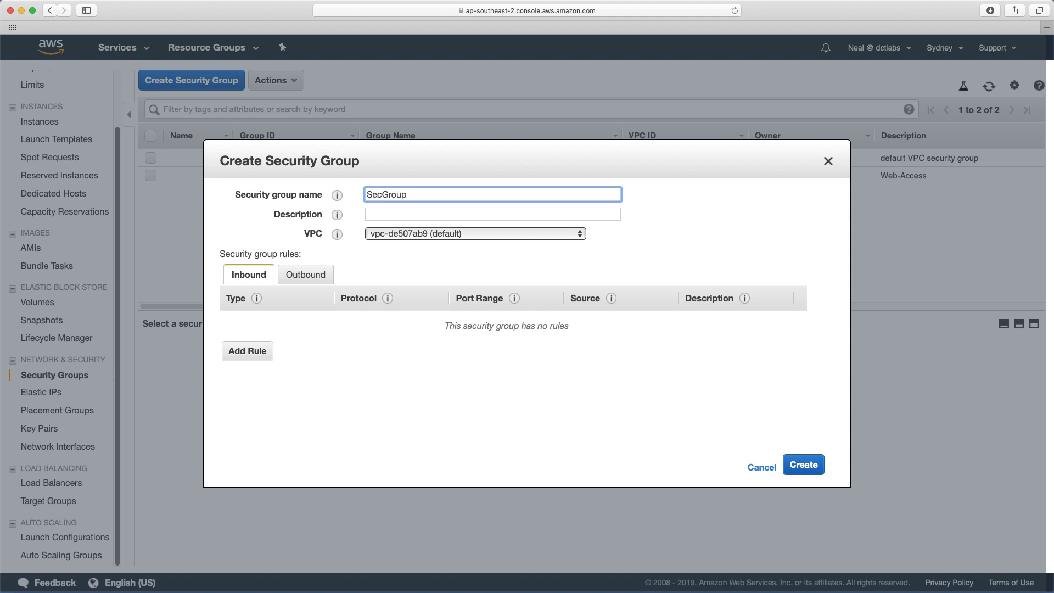
# - Create a security group in the default VPC with SecGroupA as both its name and description
pyautogui.write('A')
pyautogui.press('super+a')
pyautogui.press('Tab')
pyautogui.press('super+v')
pyautogui.click(385, 367)
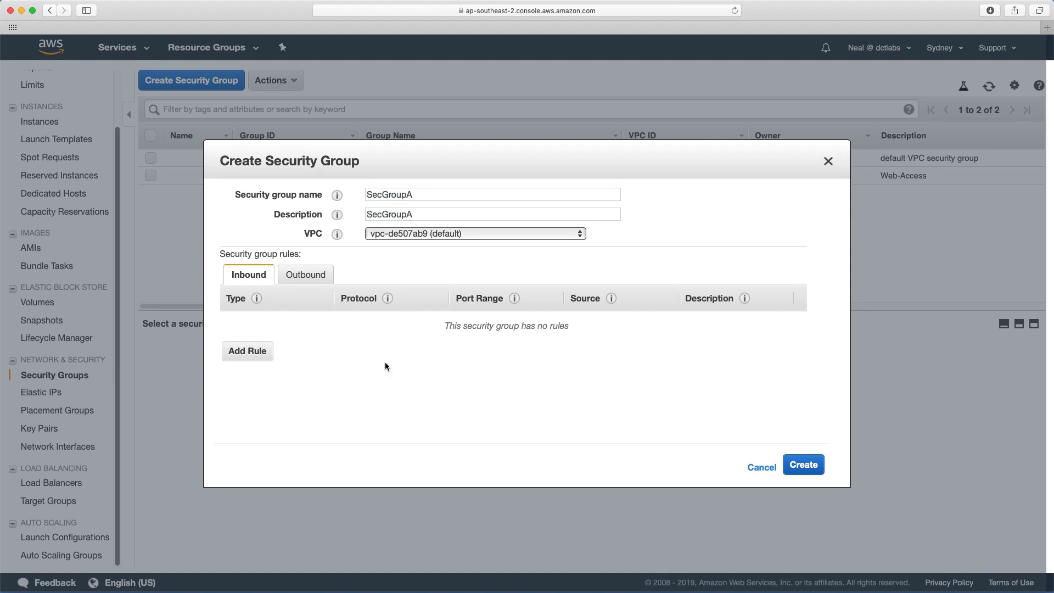
pyautogui.click(803, 464)
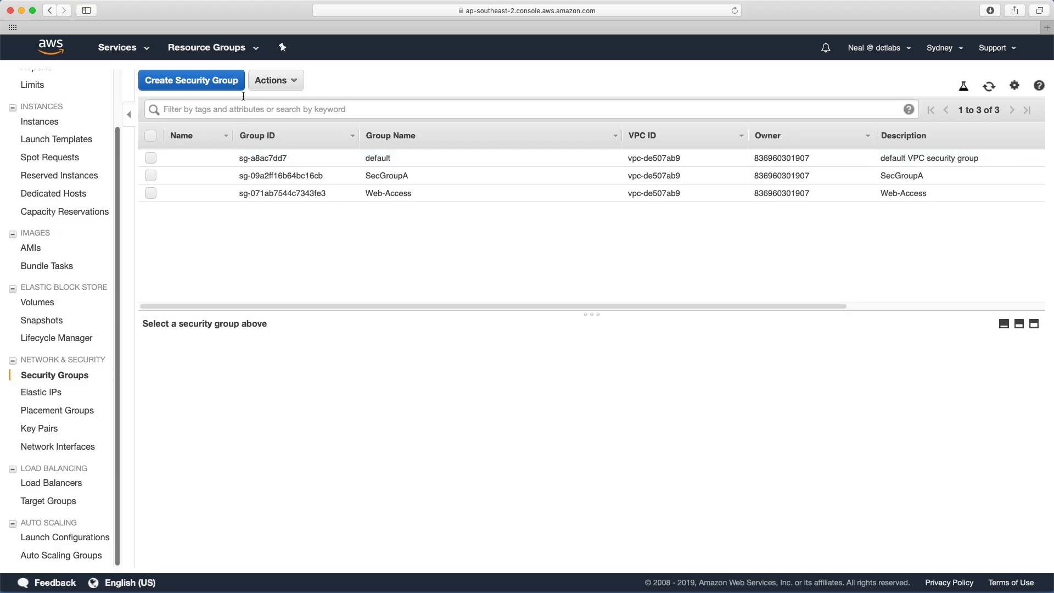
# - Create another security group in the default VPC with SecGroupB as both its name and description
pyautogui.click(210, 86)
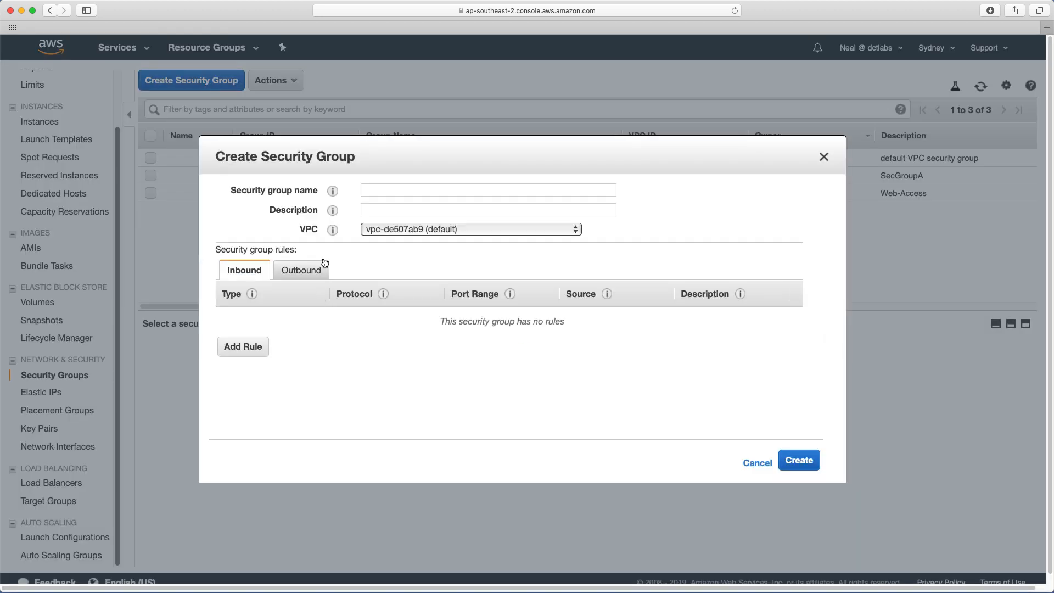
pyautogui.click(534, 195)
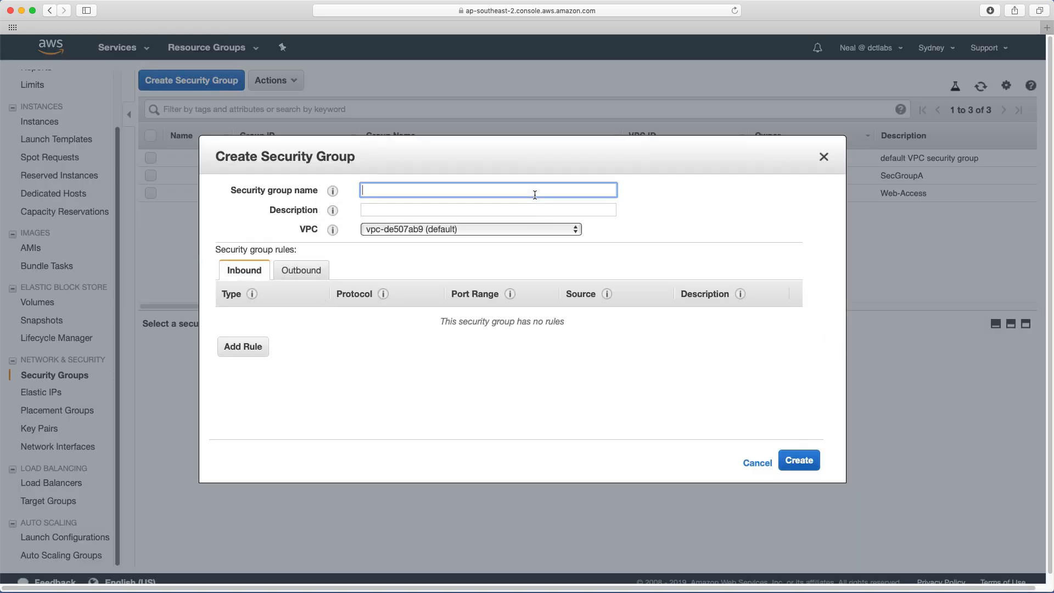
pyautogui.write('SecGroupB')
pyautogui.press('Tab')
pyautogui.hotkey('shift', 'Tab')
pyautogui.press('Tab')
pyautogui.press('super+v')
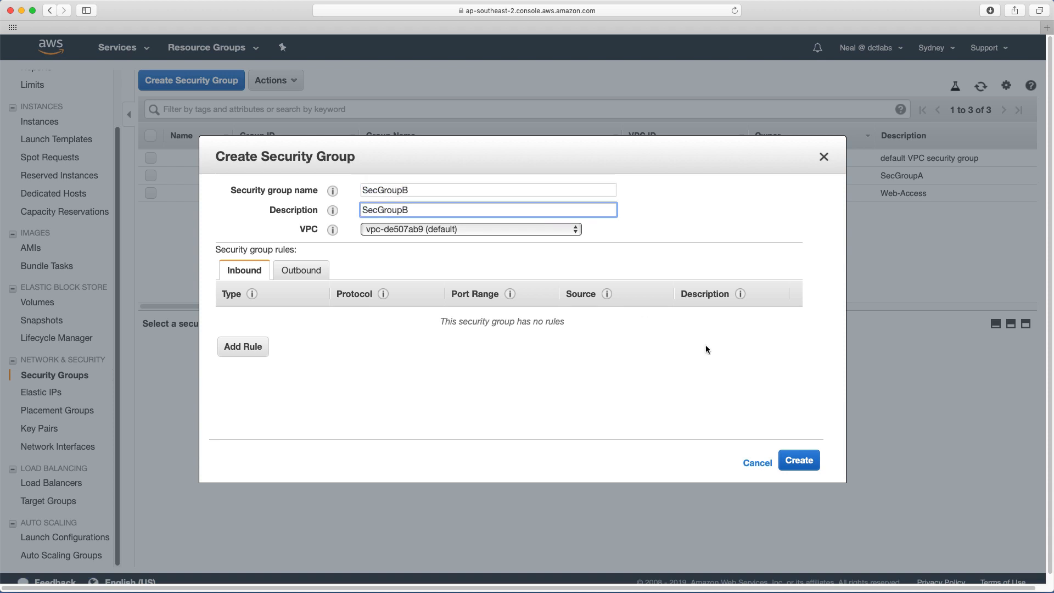
pyautogui.click(799, 461)
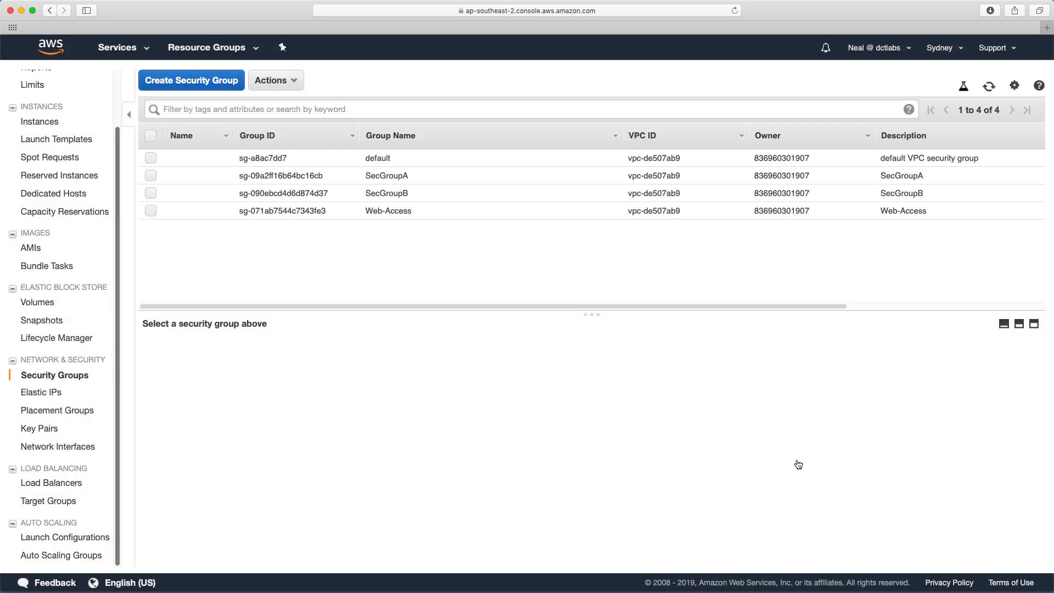
# - Add an inbound All ICMP - IPv4 rule to SecGroupA with SecGroupA itself as the custom source, and save it
pyautogui.click(188, 176)
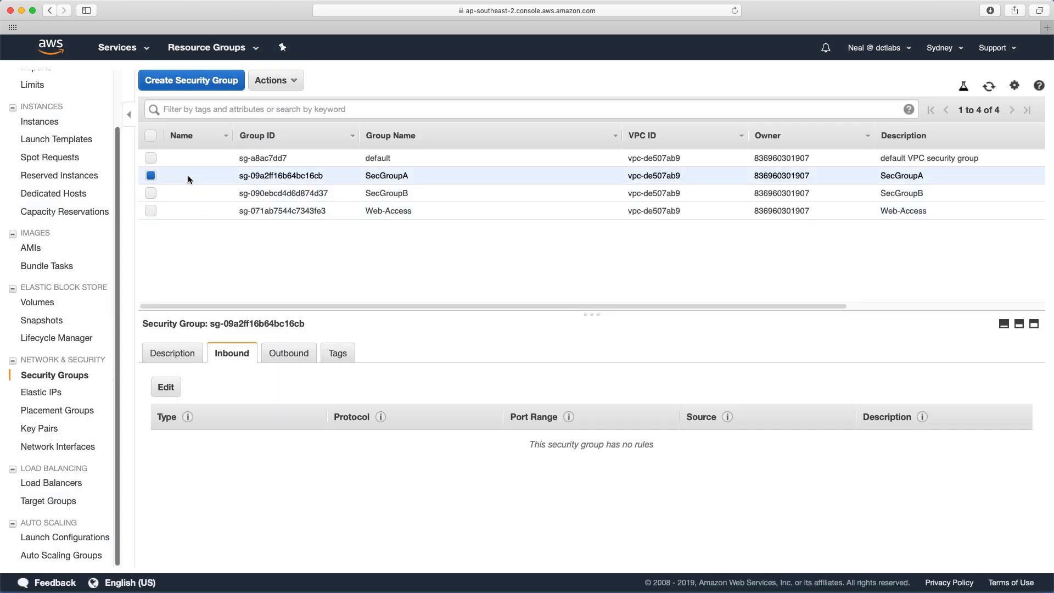
pyautogui.click(166, 387)
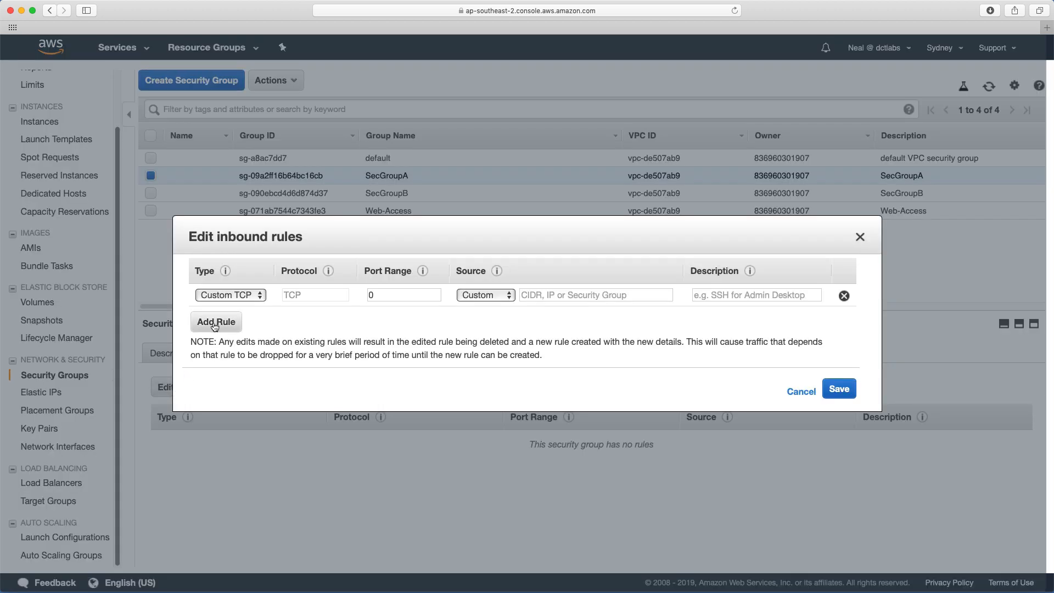
pyautogui.click(223, 297)
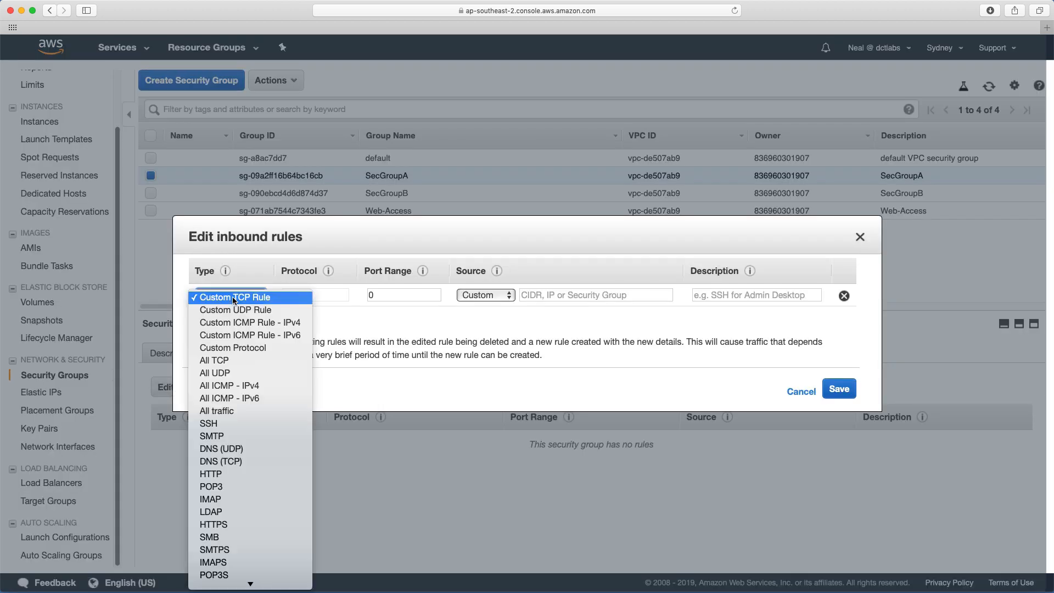
pyautogui.click(225, 387)
pyautogui.click(547, 296)
pyautogui.write('sg')
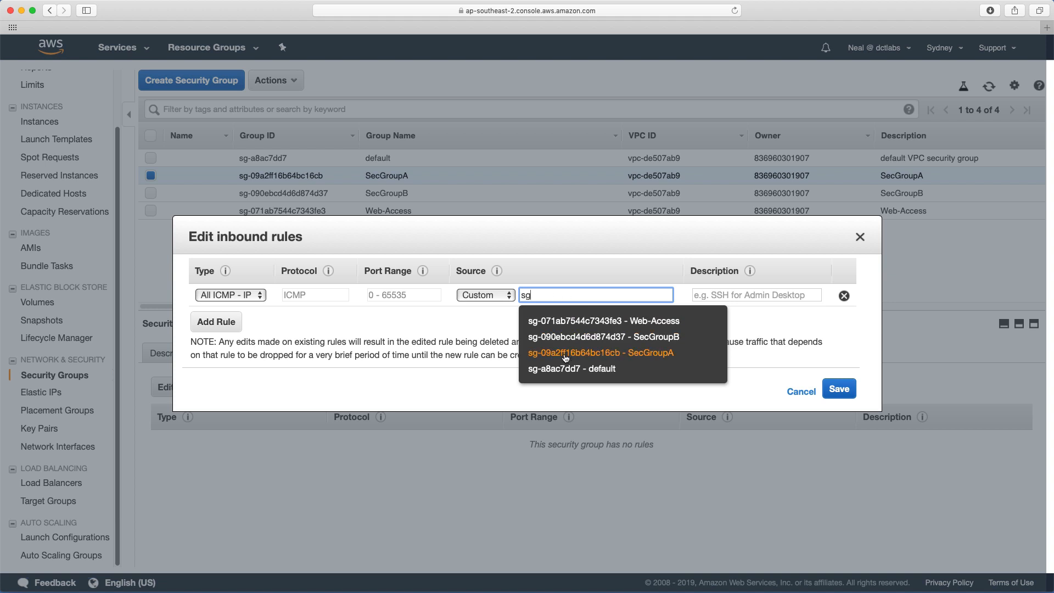
pyautogui.click(630, 353)
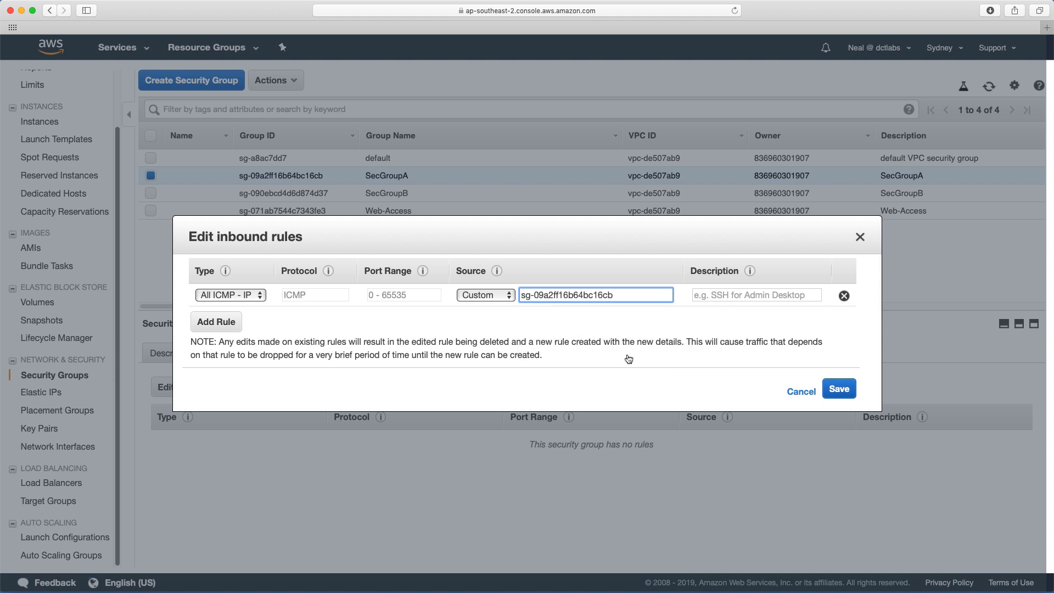
pyautogui.click(542, 314)
pyautogui.moveTo(623, 296); pyautogui.dragTo(526, 292)
pyautogui.click(606, 324)
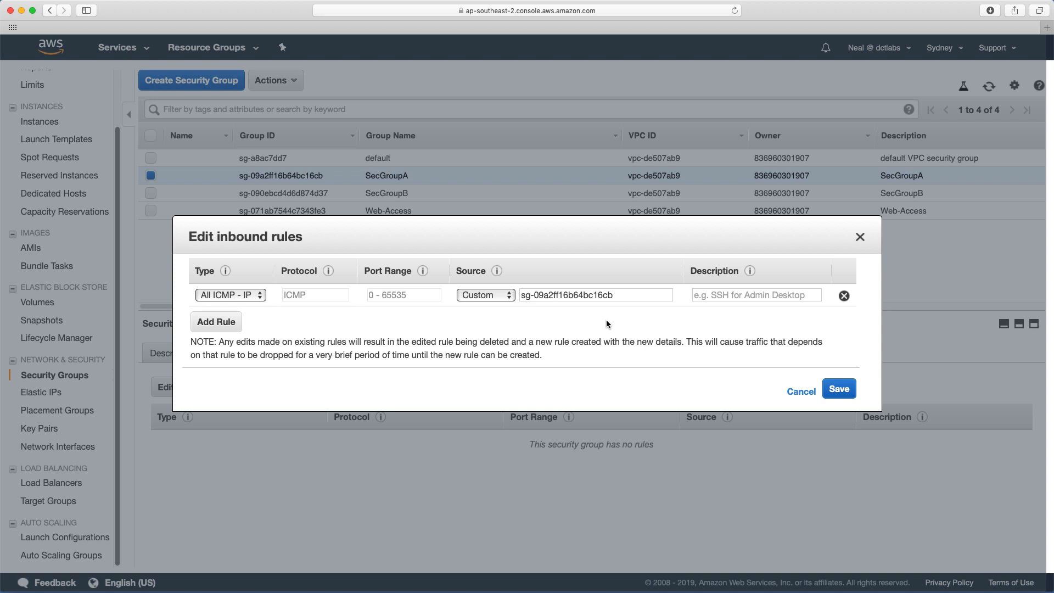
pyautogui.click(847, 395)
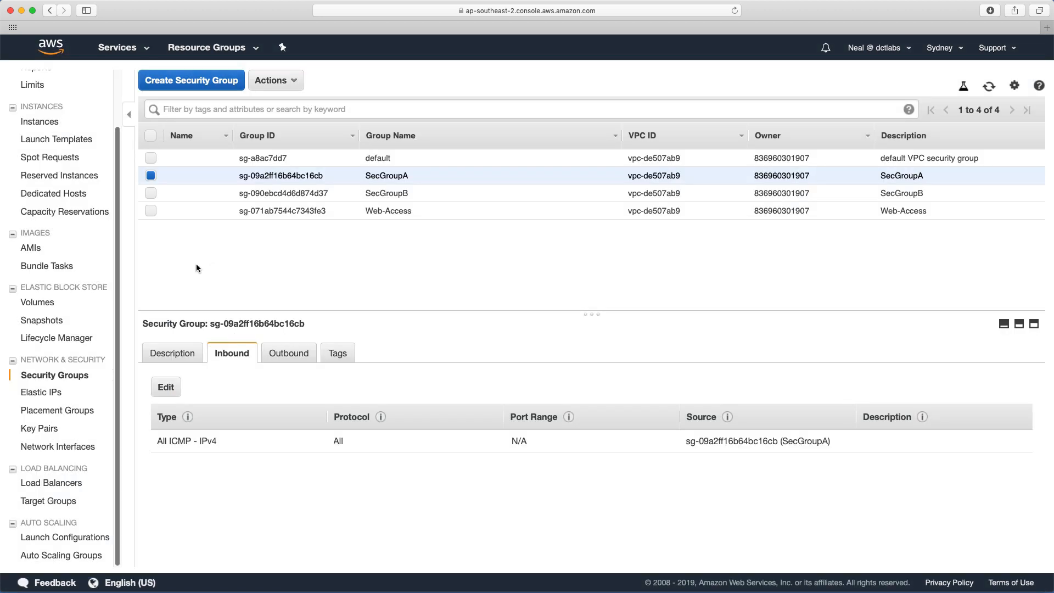
# - Assign SecGroupA to the first running instance, i-00b11f56711e48dfe, in addition to its Web-Access group
pyautogui.click(51, 125)
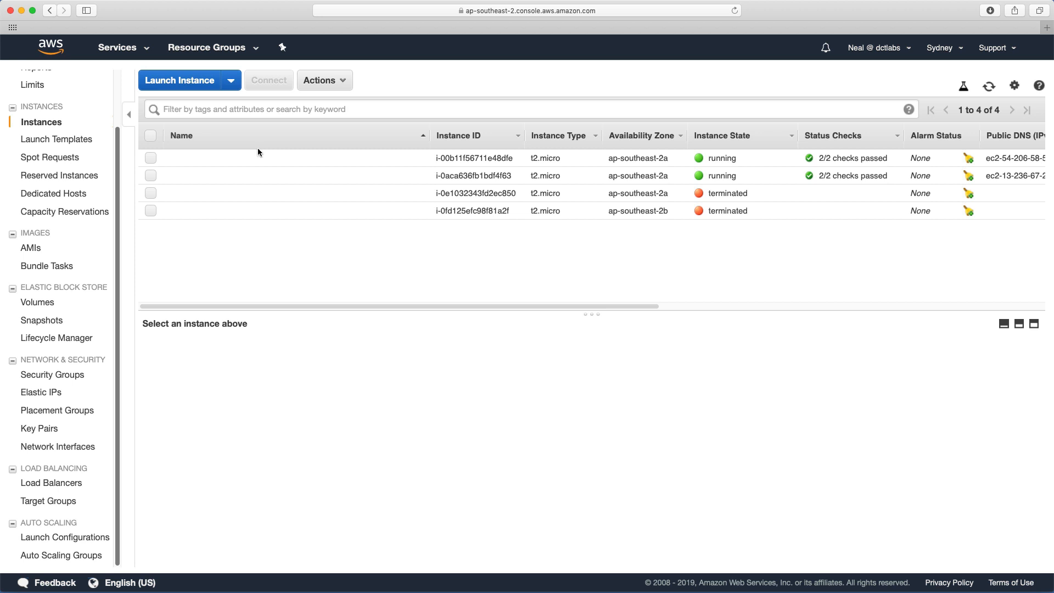
pyautogui.click(386, 158)
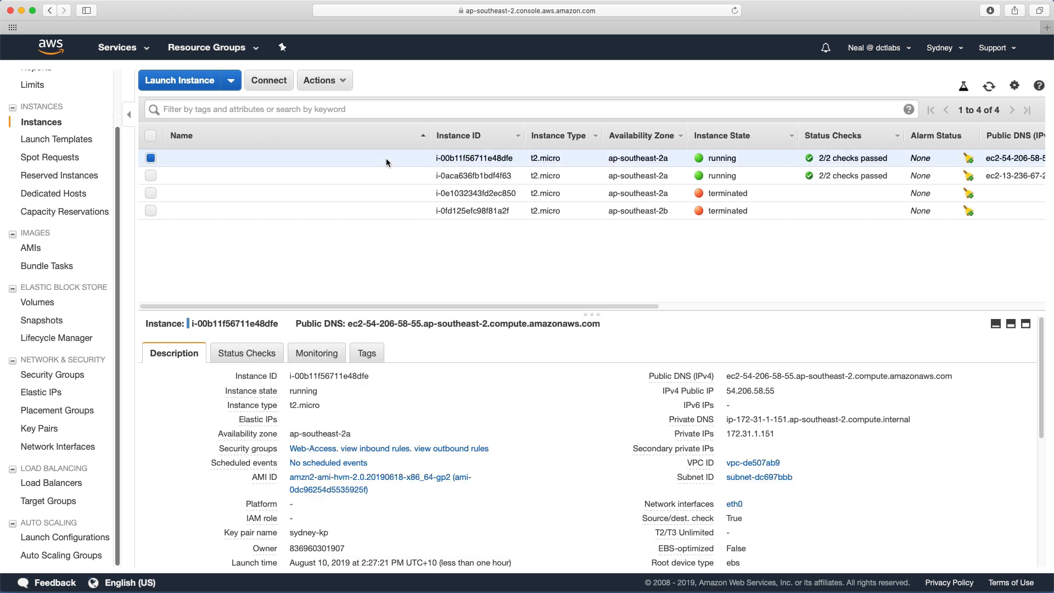
pyautogui.click(322, 80)
pyautogui.moveTo(380, 201)
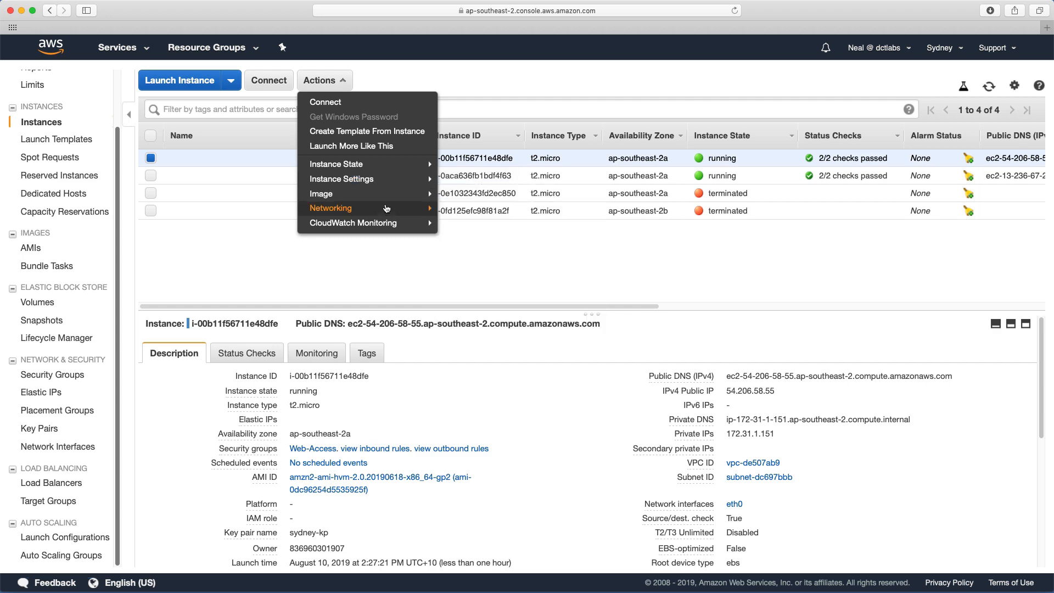
pyautogui.click(471, 207)
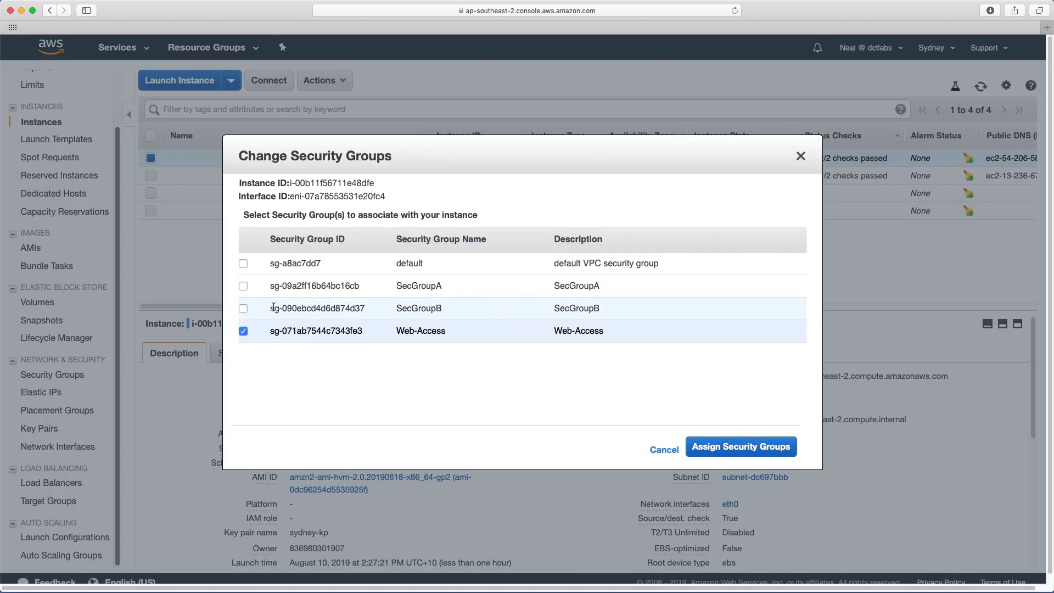
pyautogui.click(243, 286)
pyautogui.click(741, 446)
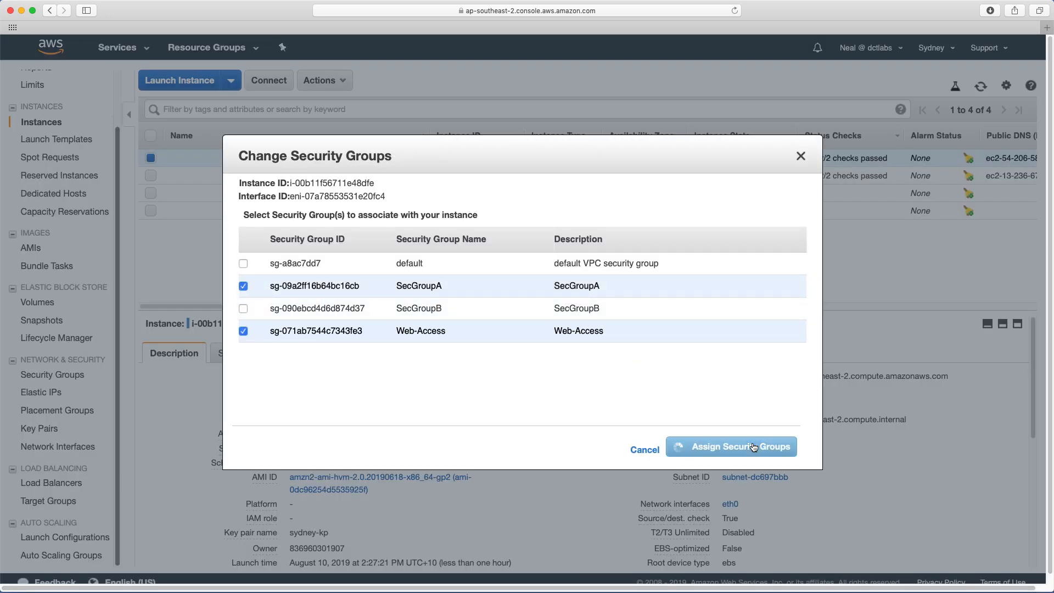
# - Assign SecGroupA to the second running instance, i-0aca636fb1bdf4f63, in addition to its Web-Access group
pyautogui.click(184, 175)
pyautogui.click(323, 80)
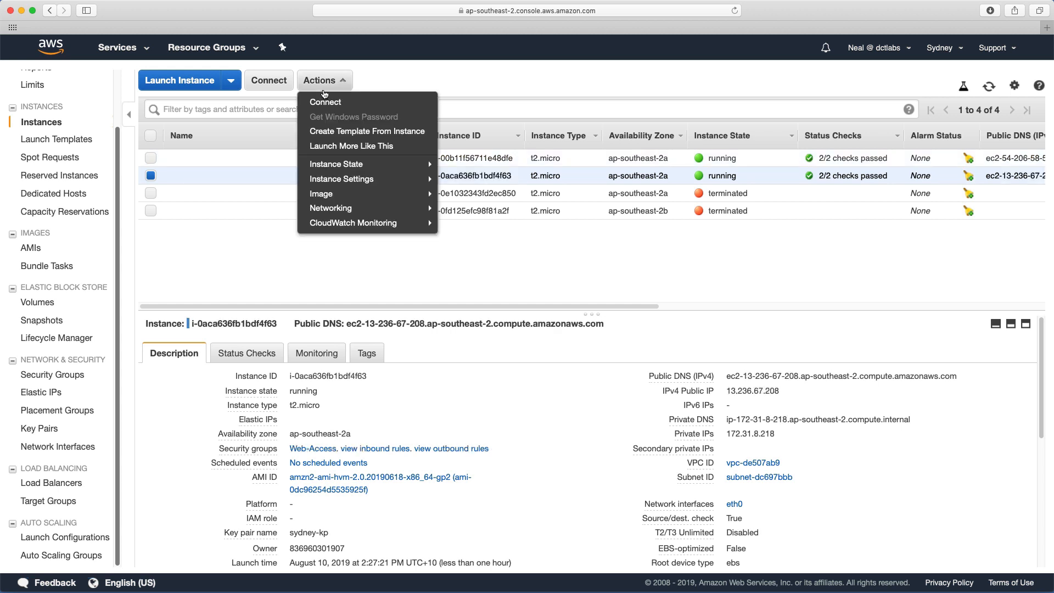
pyautogui.click(456, 211)
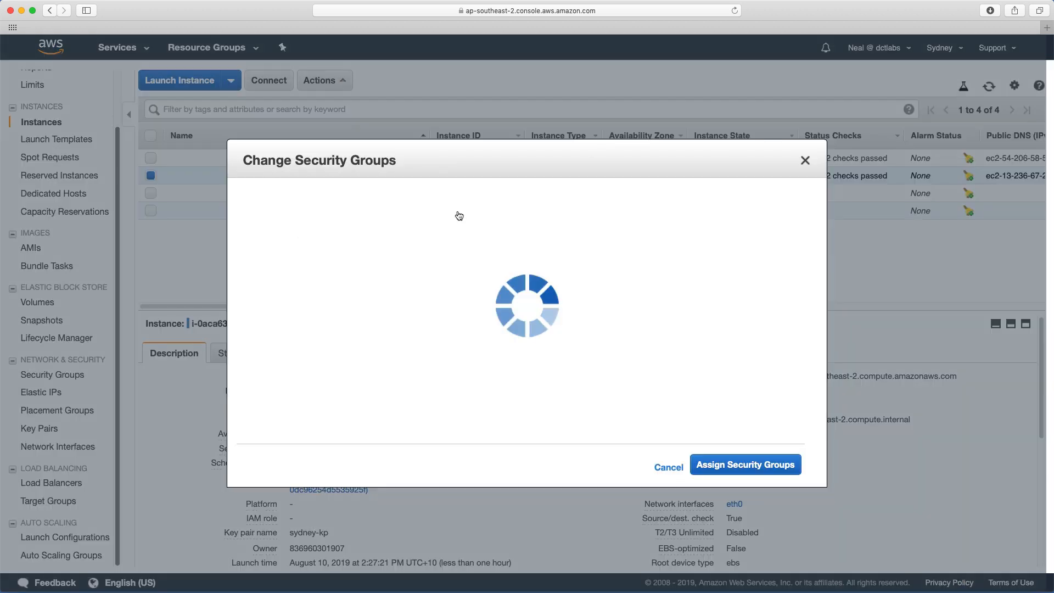
pyautogui.click(763, 451)
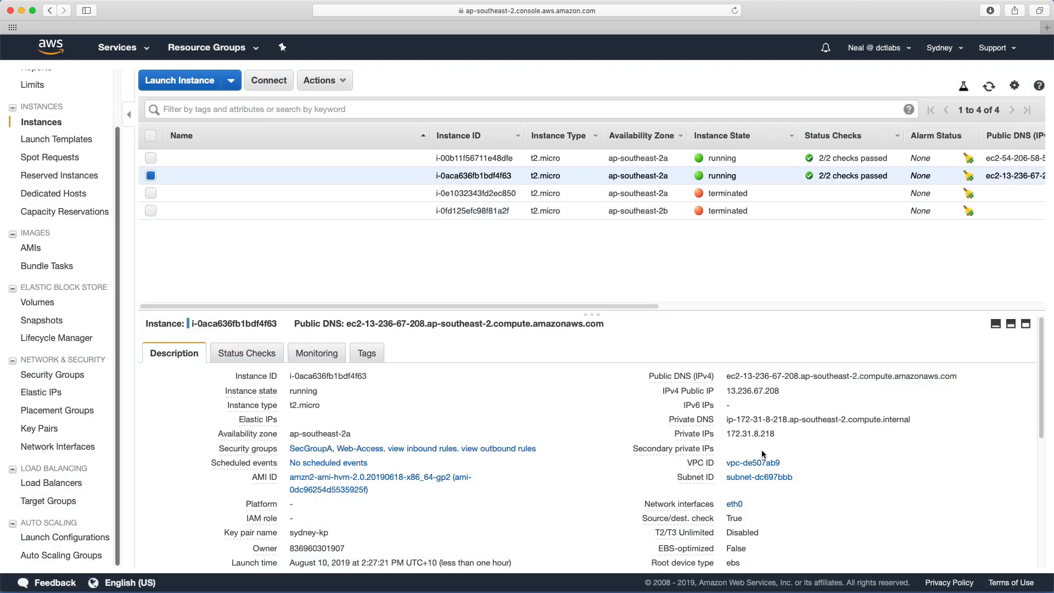
# - Switch to the terminal and ping 172.31.8.218 from the 172.31.1.151 instance, stopping after a few packets
pyautogui.hotkey('ctrl', 'Right')
pyautogui.click(285, 221)
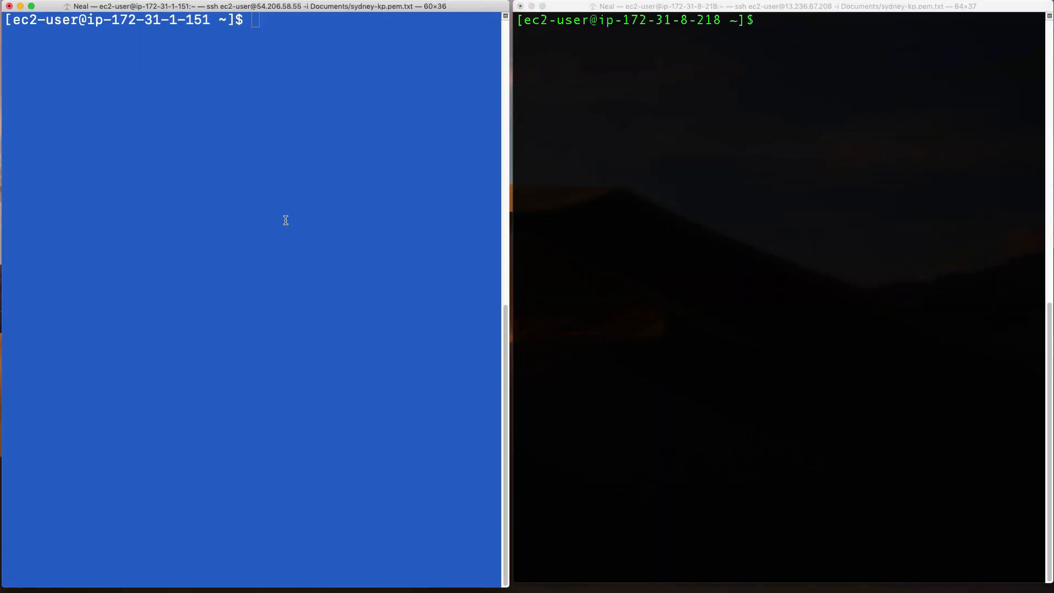
pyautogui.press('Up')
pyautogui.press('Up')
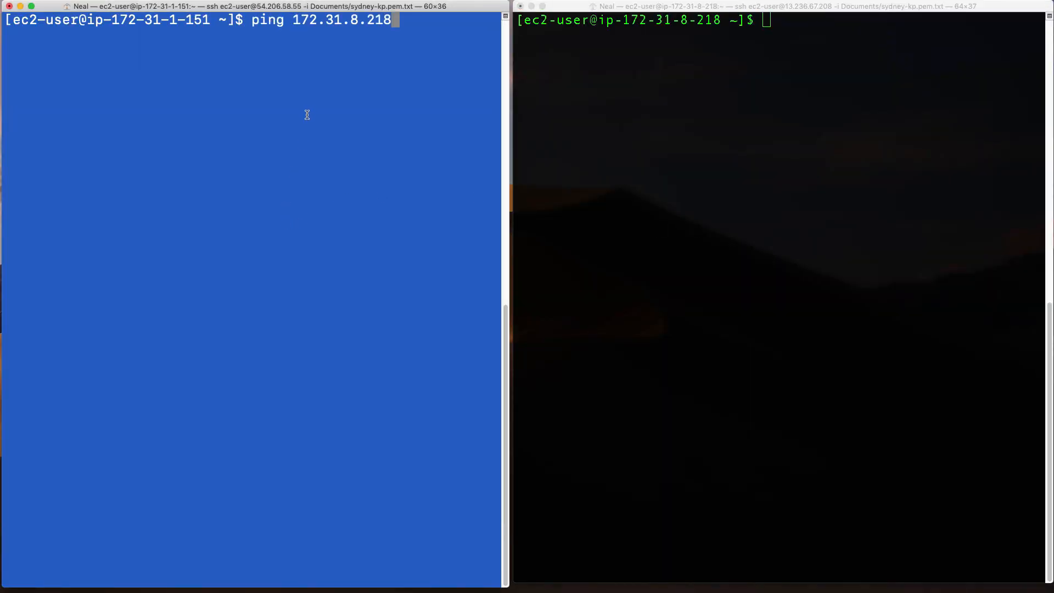
pyautogui.press('Return')
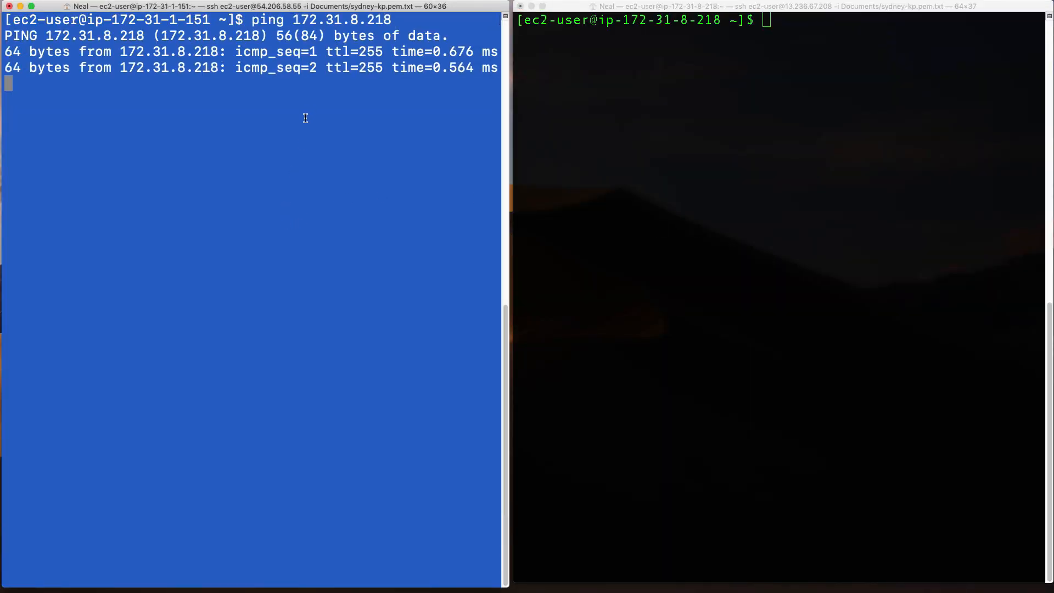
pyautogui.hotkey('ctrl', 'c')
# - Ping 172.31.1.151 from the 172.31.8.218 instance's terminal session, stopping after a few packets
pyautogui.click(631, 116)
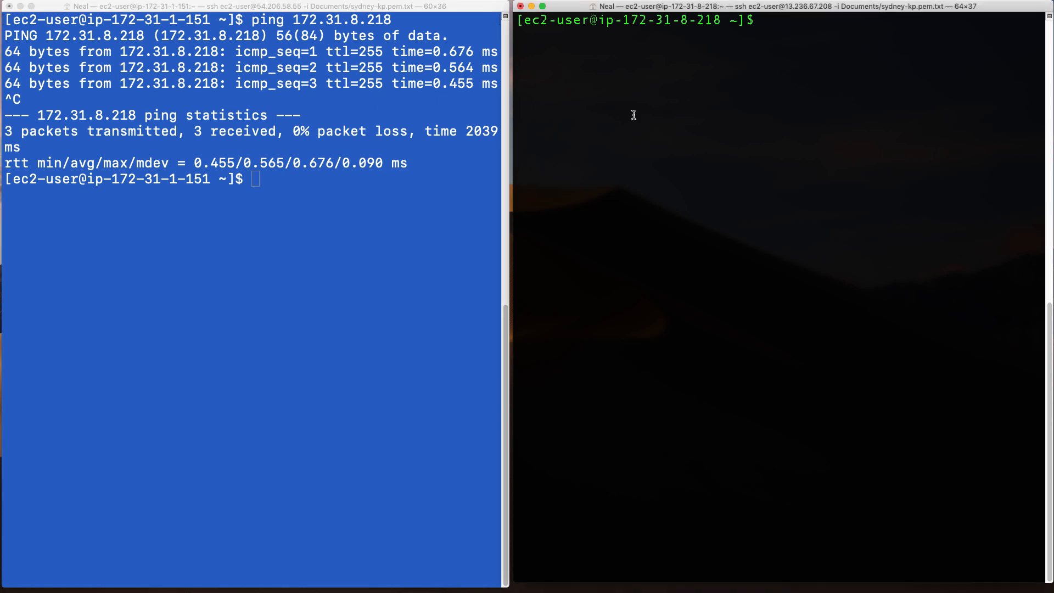
pyautogui.write('ping 172.31.1.151')
pyautogui.press('Return')
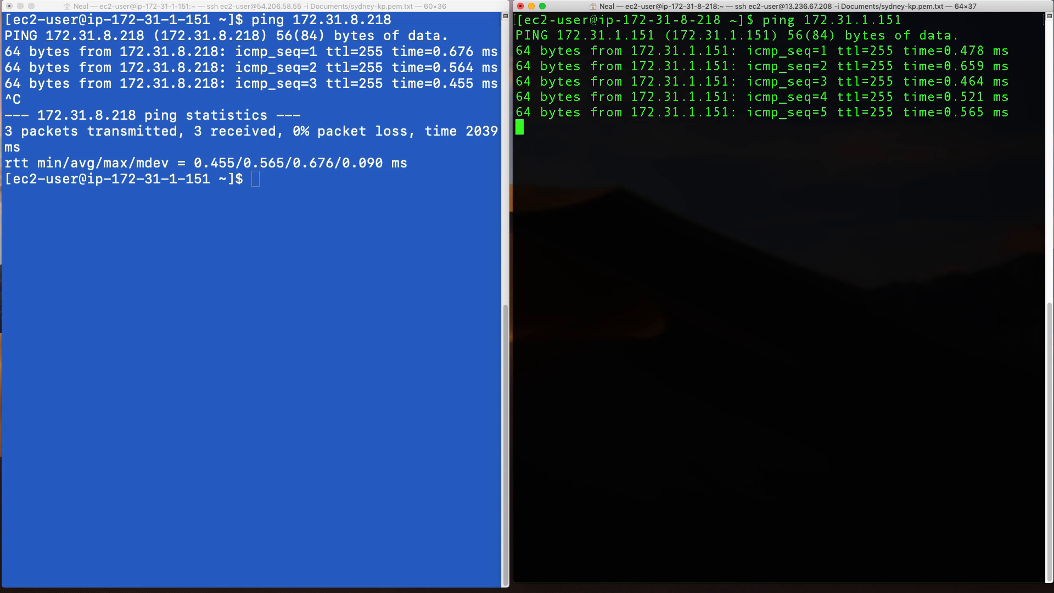
pyautogui.hotkey('ctrl', 'c')
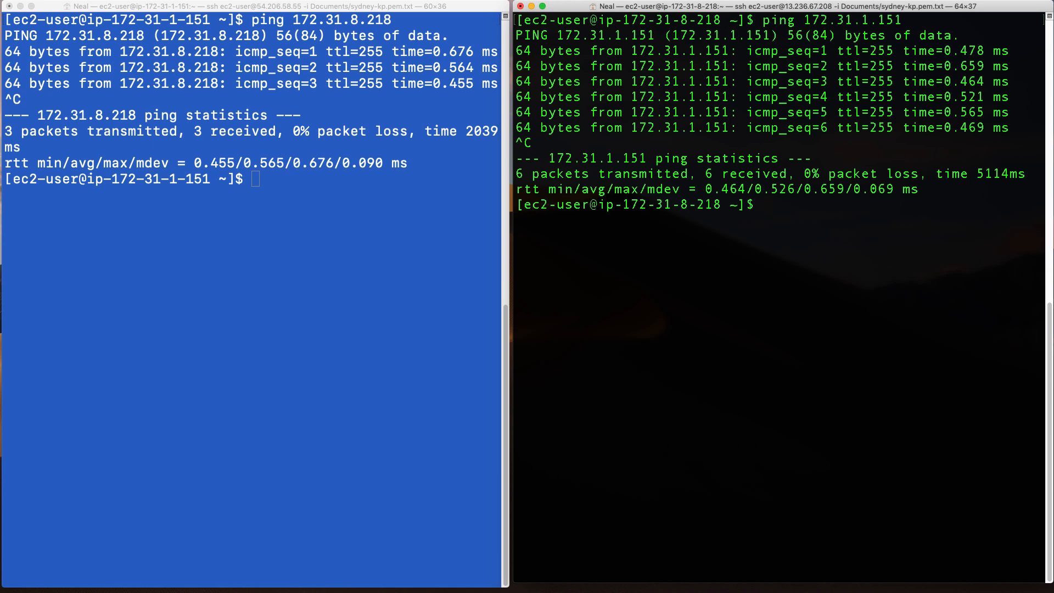
# - Switch back to the AWS console and replace SecGroupA with SecGroupB on instance i-0aca636fb1bdf4f63, keeping Web-Access assigned
pyautogui.hotkey('ctrl', 'Left')
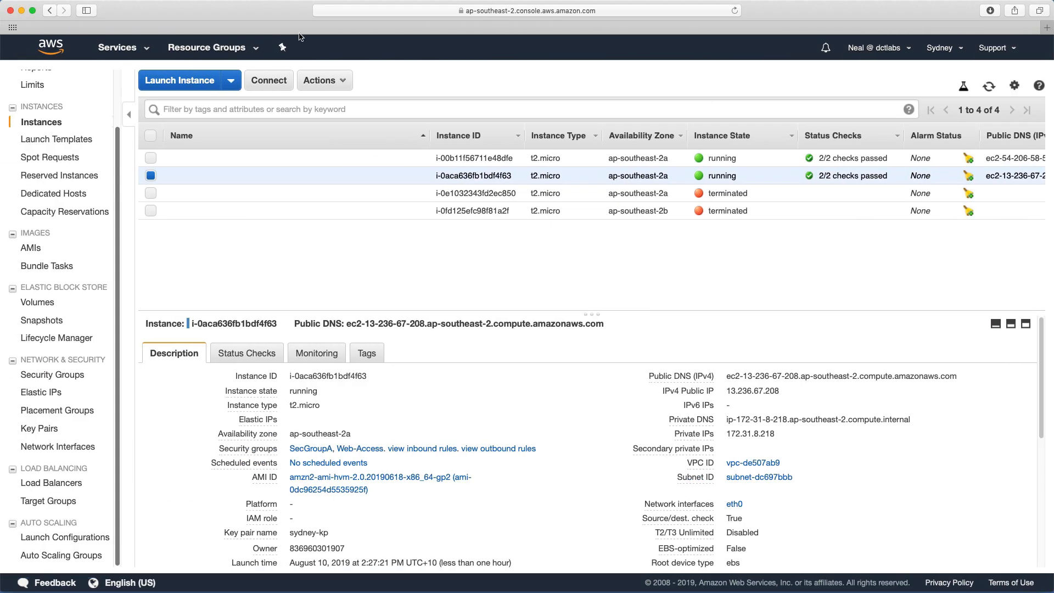
pyautogui.click(323, 80)
pyautogui.moveTo(335, 171)
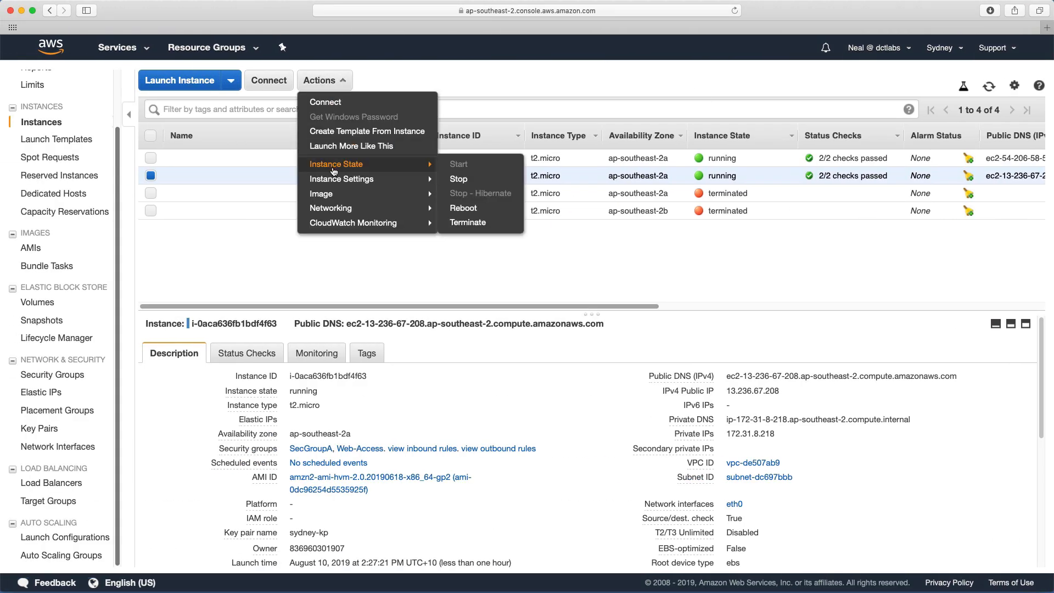
pyautogui.moveTo(341, 212)
pyautogui.click(471, 207)
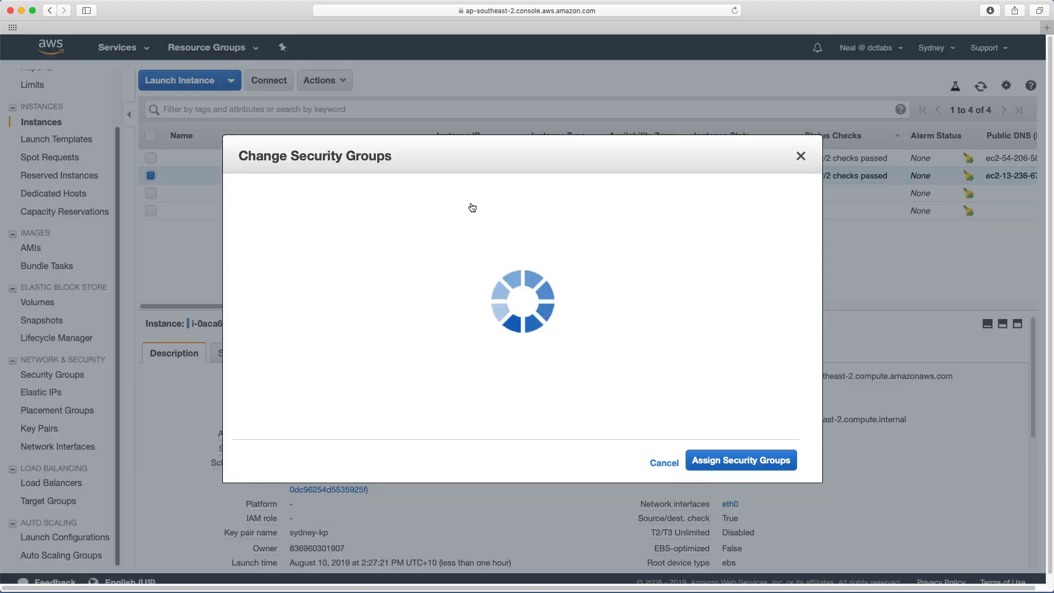
pyautogui.click(243, 286)
pyautogui.click(243, 308)
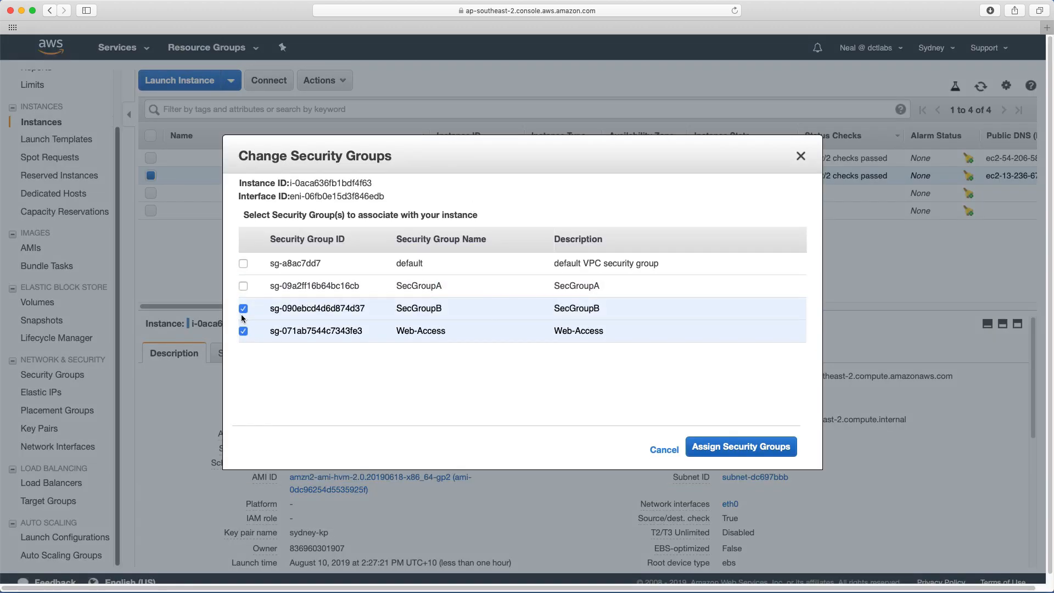
pyautogui.click(718, 451)
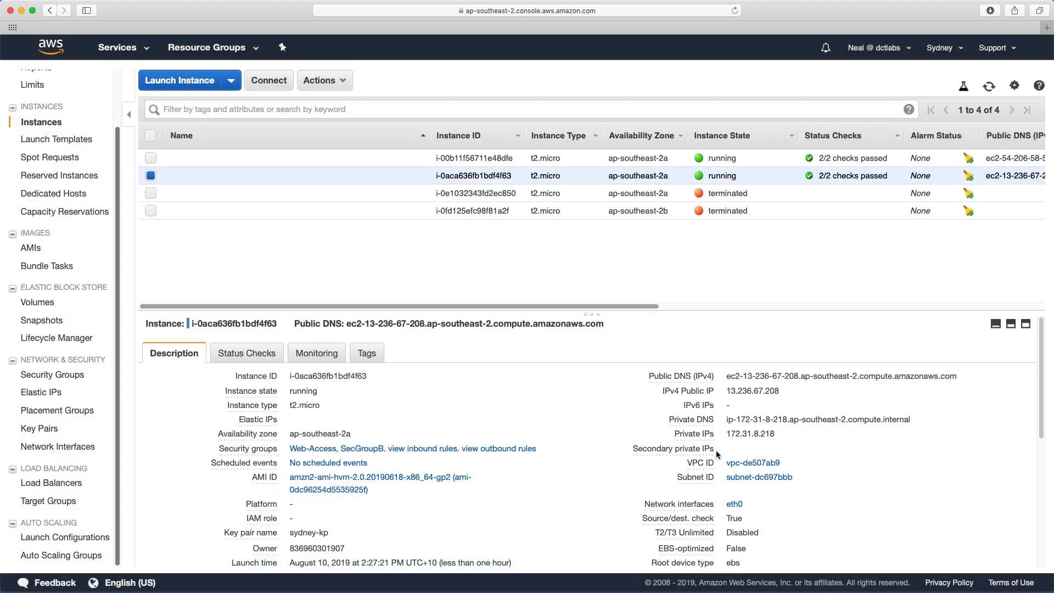
# - Switch to the terminal and rerun the ping to 172.31.8.218 from the 172.31.1.151 instance
pyautogui.hotkey('ctrl', 'Right')
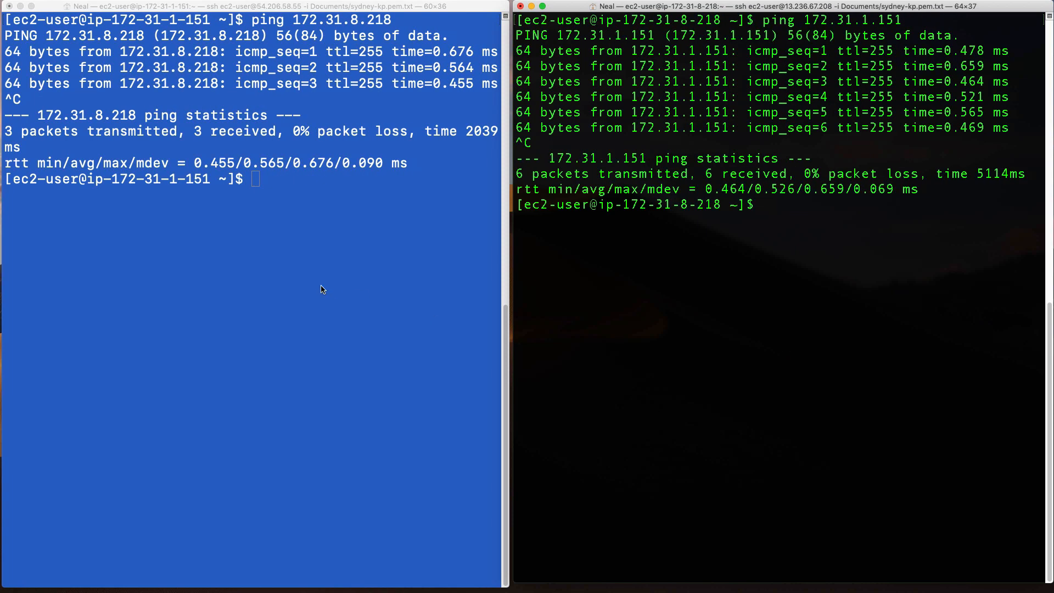
pyautogui.click(331, 290)
pyautogui.press('Up')
pyautogui.press('Up')
pyautogui.press('Down')
pyautogui.press('Return')
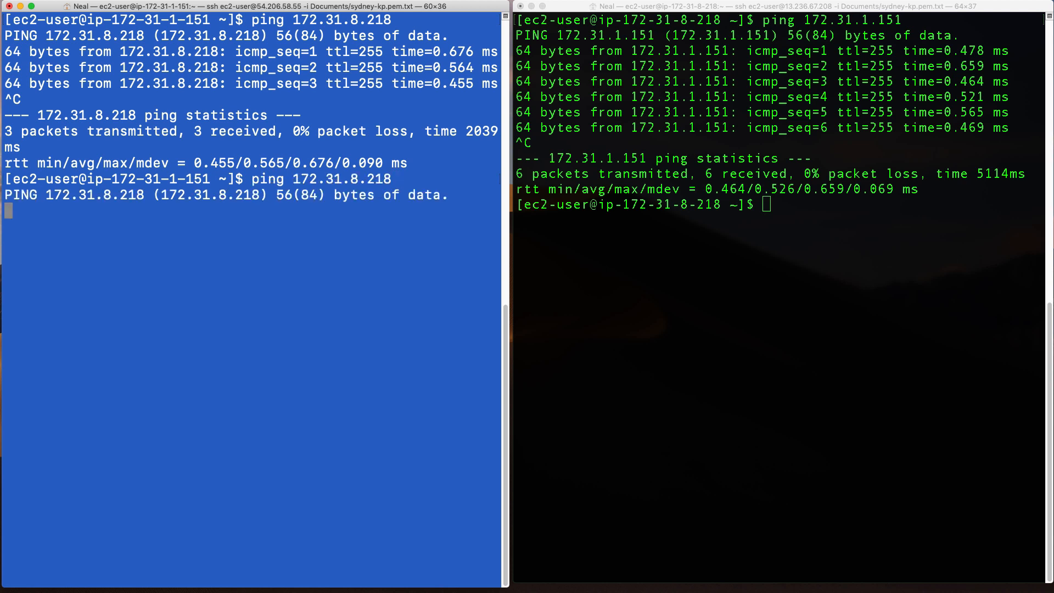
# - Rerun the ping to 172.31.1.151 from the 172.31.8.218 instance's terminal session
pyautogui.click(696, 248)
pyautogui.press('Up')
pyautogui.press('Return')
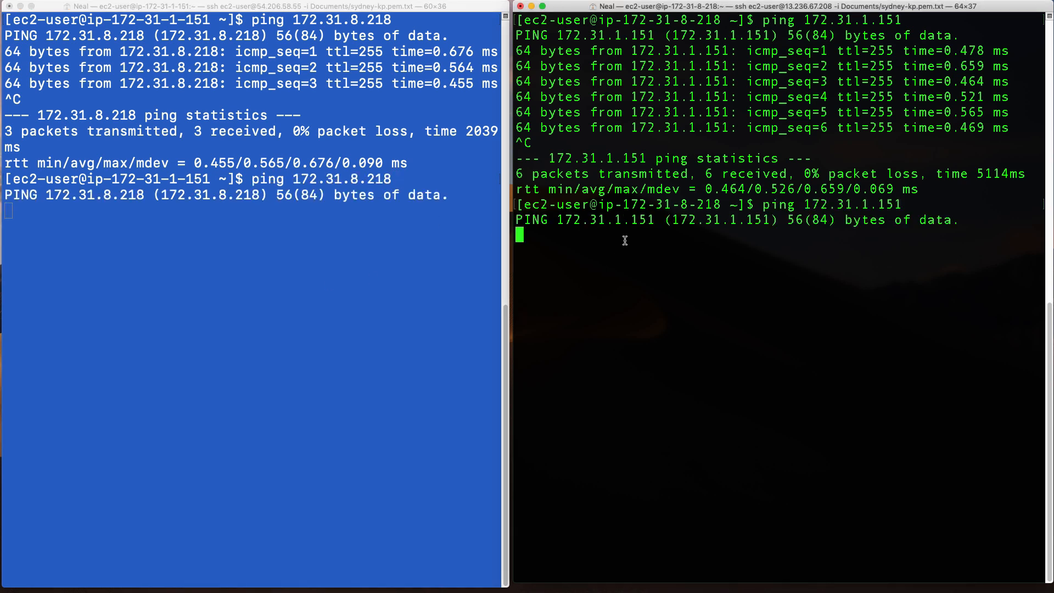
# - Stop the running ping on the 172.31.8.218 instance and switch back to the AWS console
pyautogui.hotkey('ctrl', 'c')
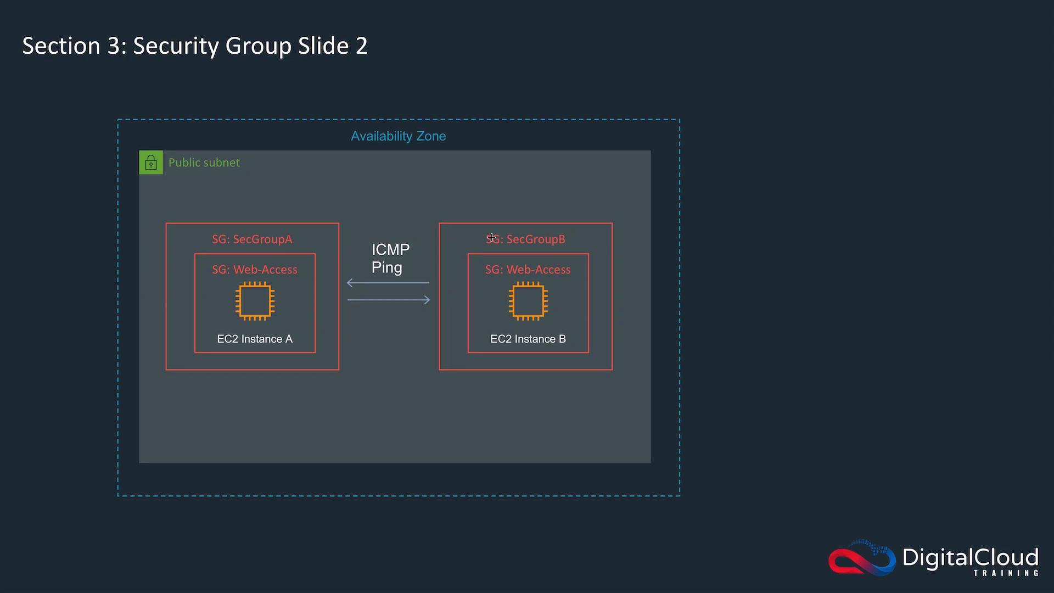
pyautogui.hotkey('ctrl', 'Left')
pyautogui.hotkey('ctrl', 'Left')
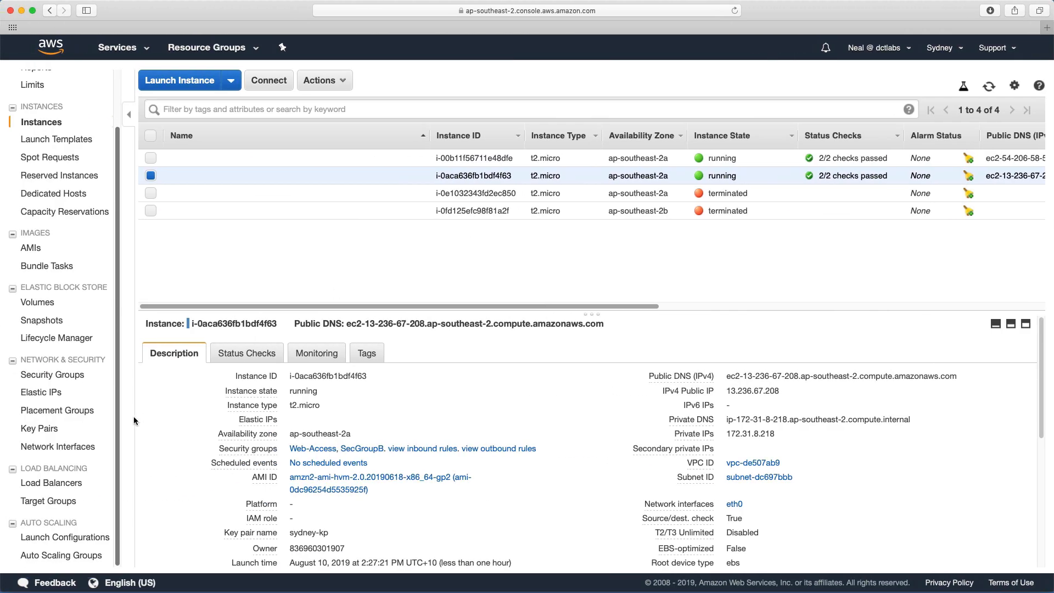
# - Change the source of SecGroupA's All ICMP - IPv4 inbound rule to SecGroupB (sg-090ebcd4d6d874d37) and save the rule
pyautogui.click(49, 377)
pyautogui.click(321, 175)
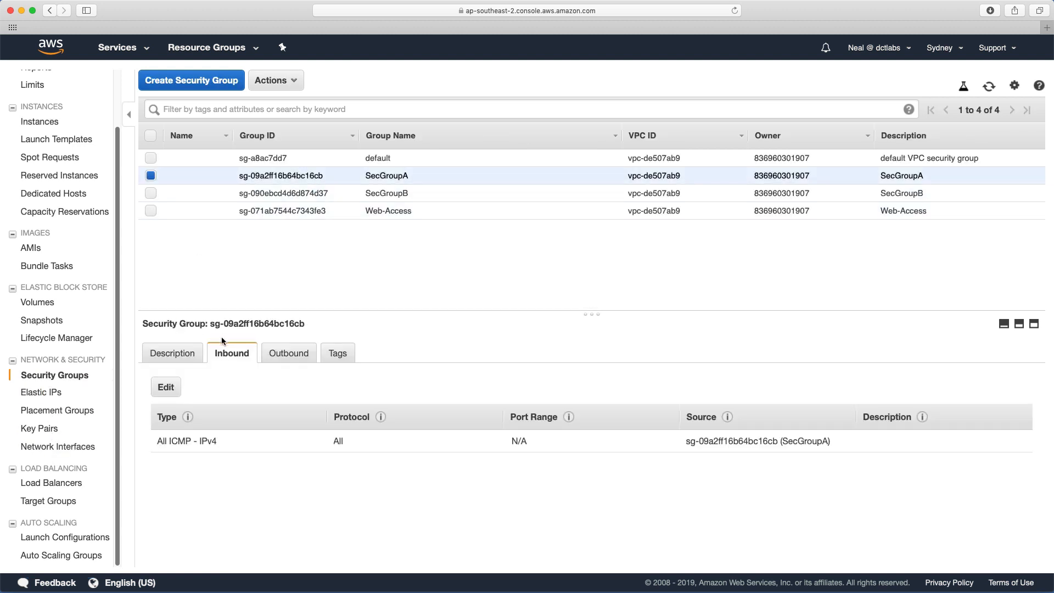
pyautogui.click(174, 390)
pyautogui.moveTo(625, 291); pyautogui.dragTo(452, 281)
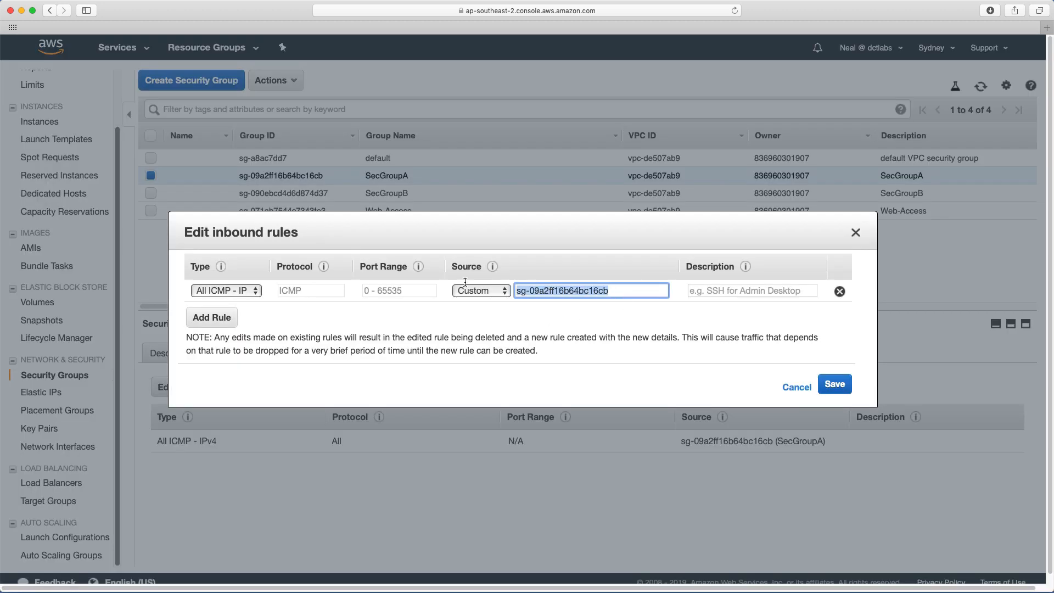
pyautogui.press('BackSpace')
pyautogui.write('sg')
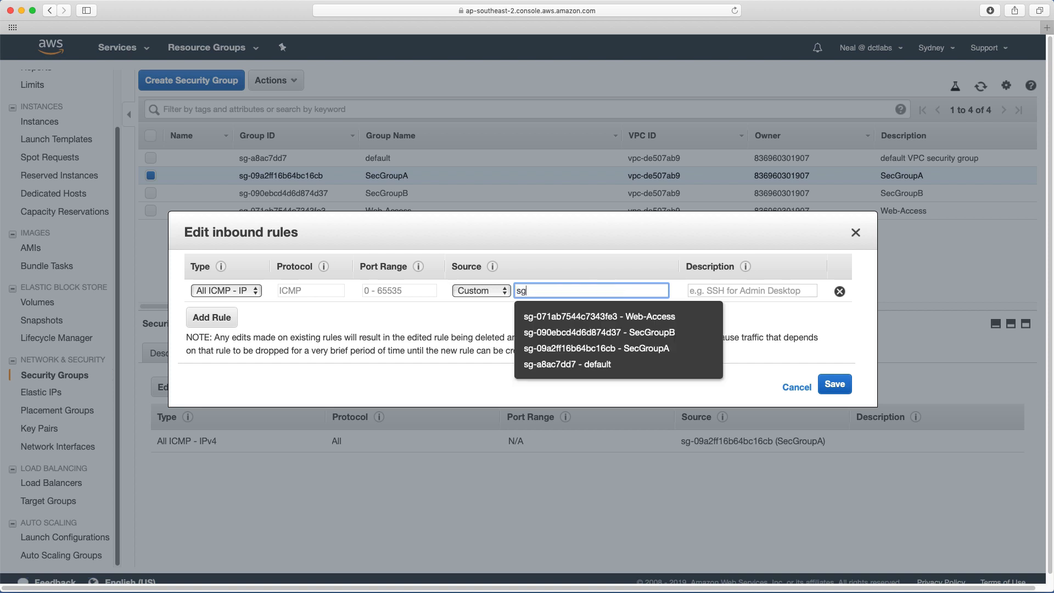
pyautogui.click(609, 333)
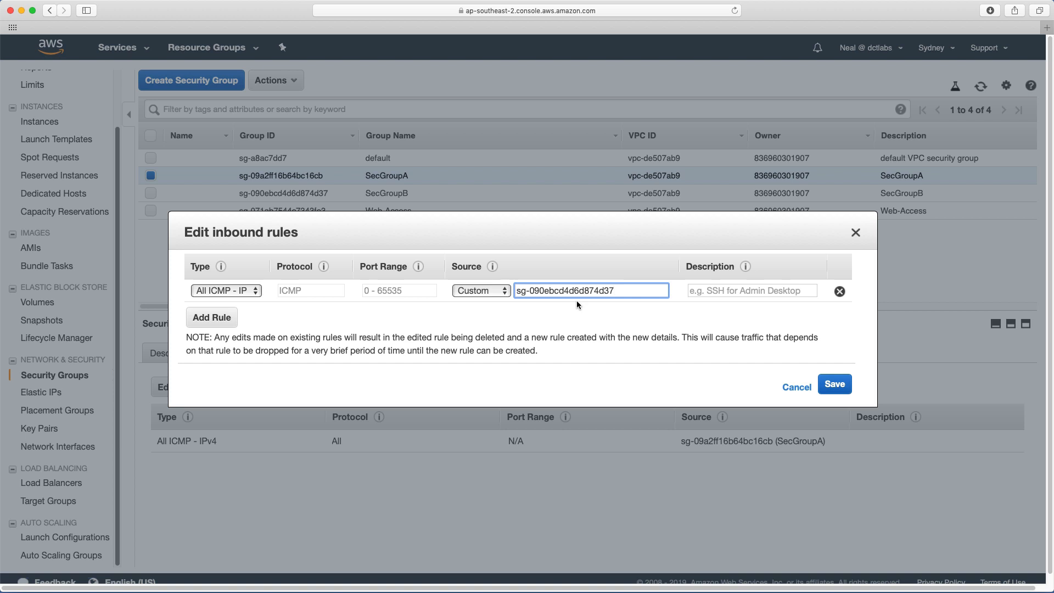
pyautogui.click(840, 389)
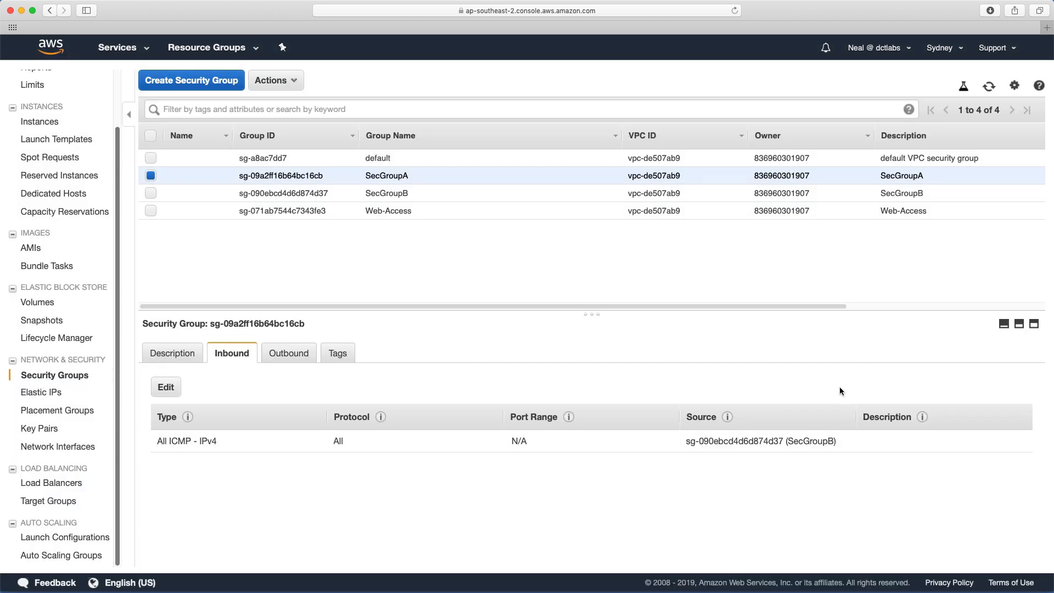
# - Switch to the terminal and rerun the ping to 172.31.1.151 from the 172.31.8.218 instance, stopping after a few packets
pyautogui.hotkey('ctrl', 'Right')
pyautogui.press('Up')
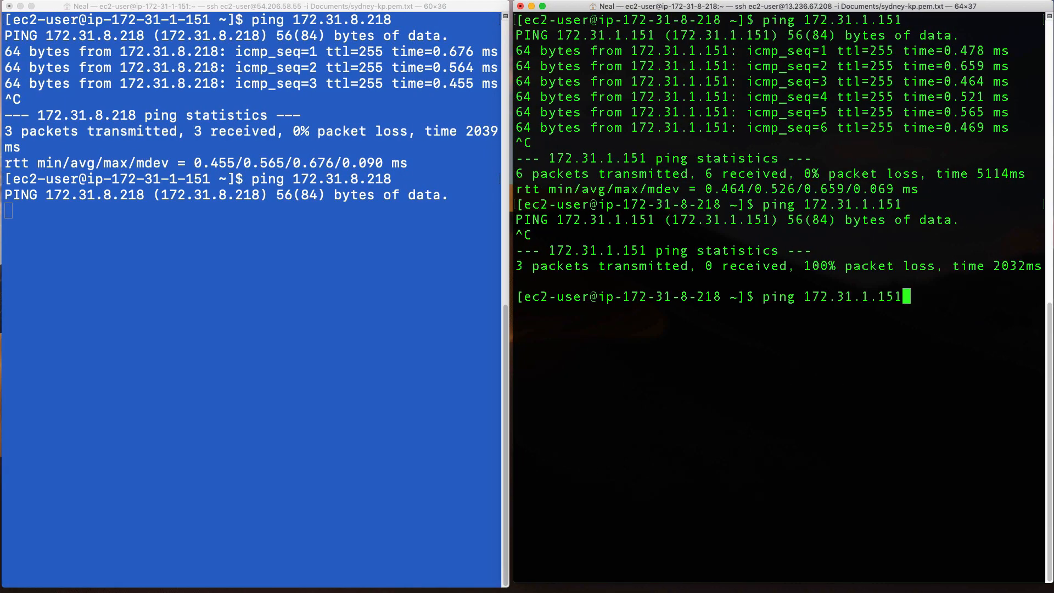
pyautogui.press('Return')
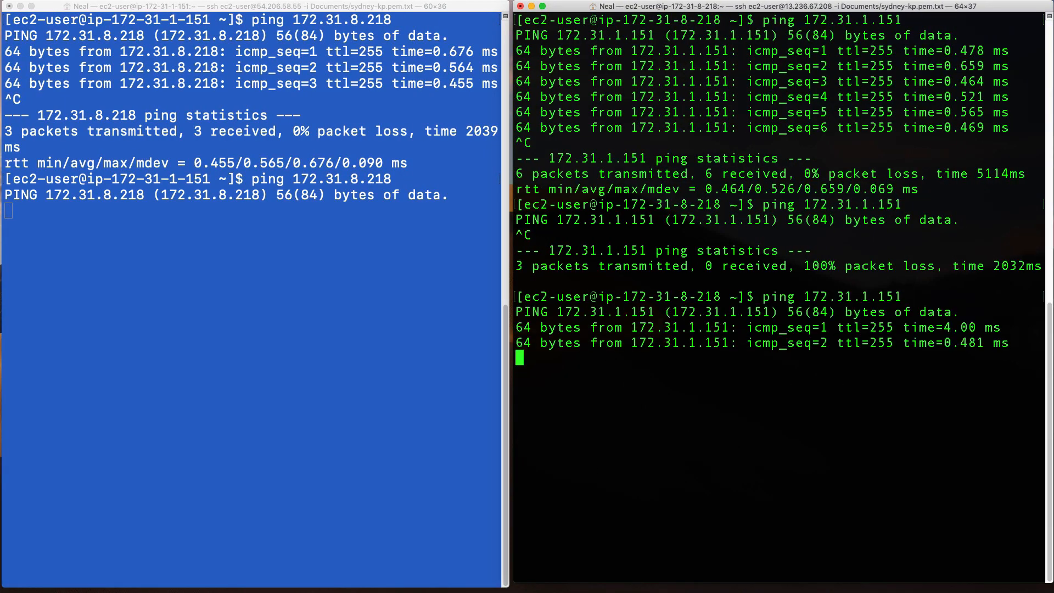
pyautogui.hotkey('ctrl', 'c')
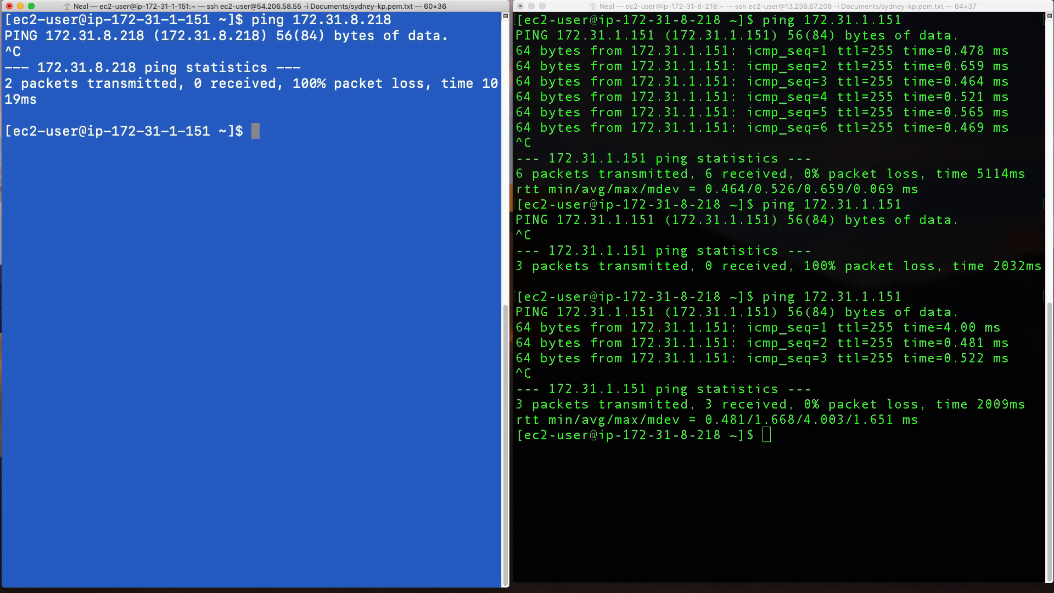
# - Rerun the ping to 172.31.8.218 from the 172.31.1.151 instance's terminal session, stopping it after several seconds
pyautogui.press('Up')
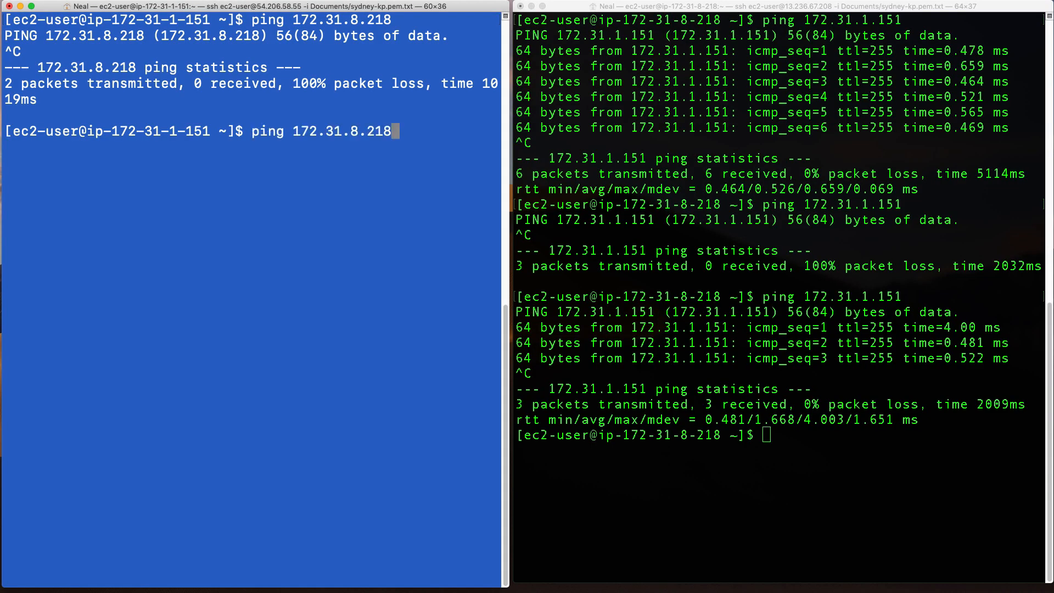
pyautogui.press('Return')
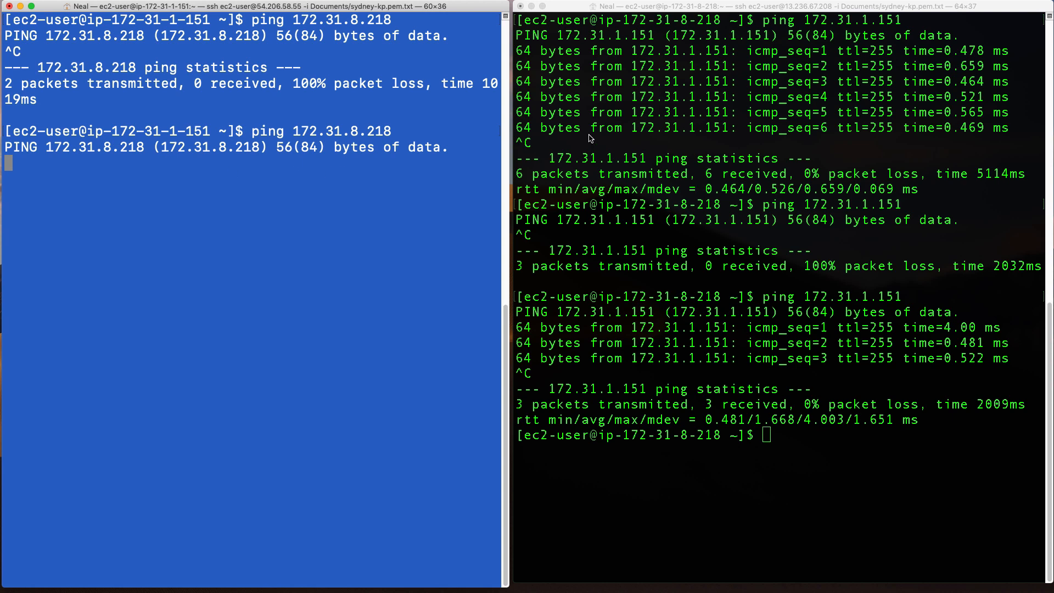
pyautogui.hotkey('ctrl', 'c')
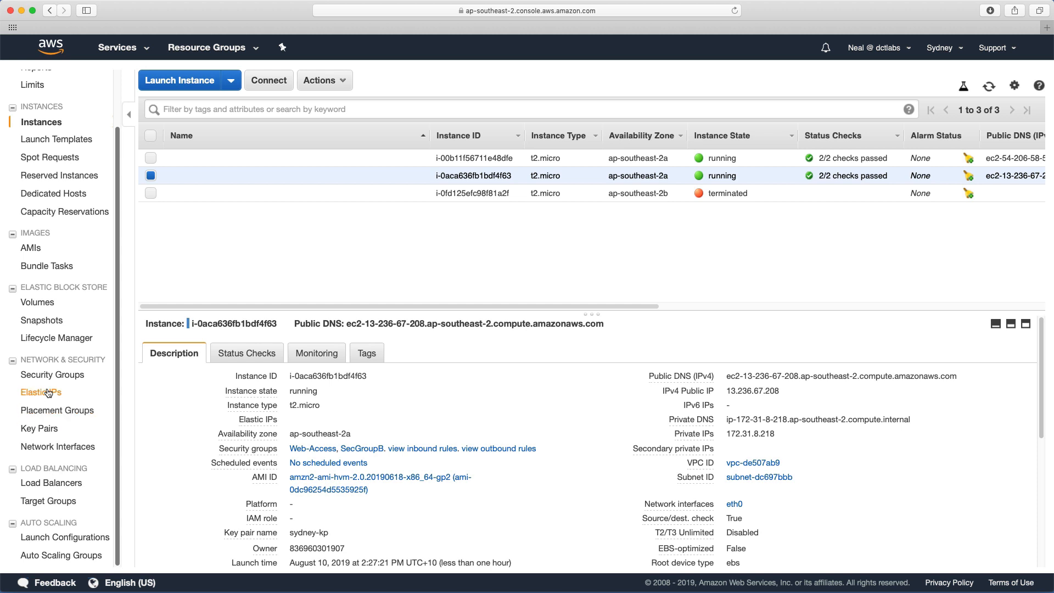
# - Switch back to the AWS console and add an All ICMP - IPv4 inbound rule to SecGroupB with SecGroupA as its source
pyautogui.click(48, 376)
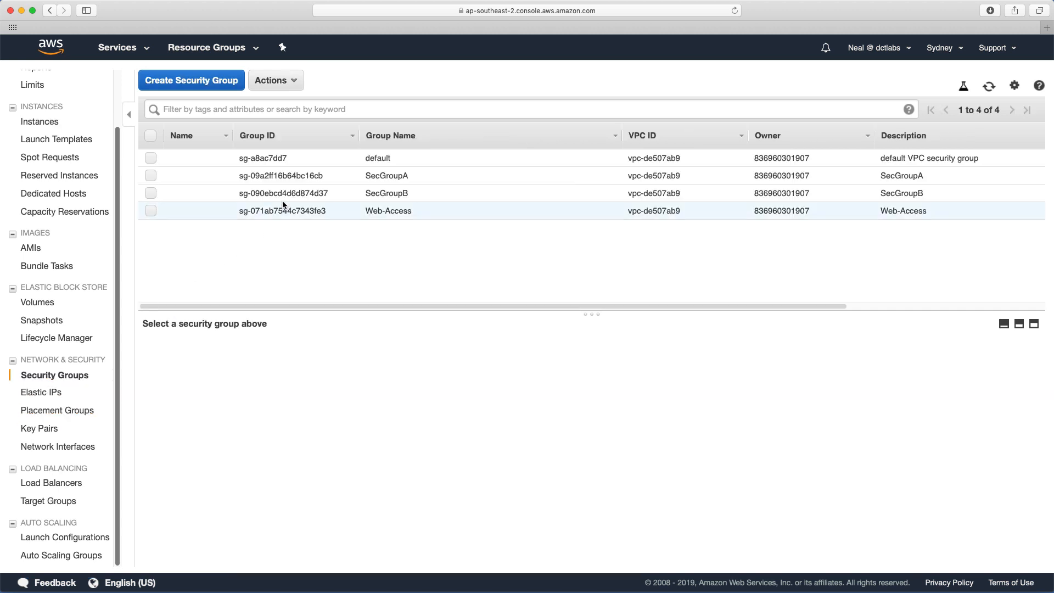
pyautogui.click(280, 175)
pyautogui.click(281, 194)
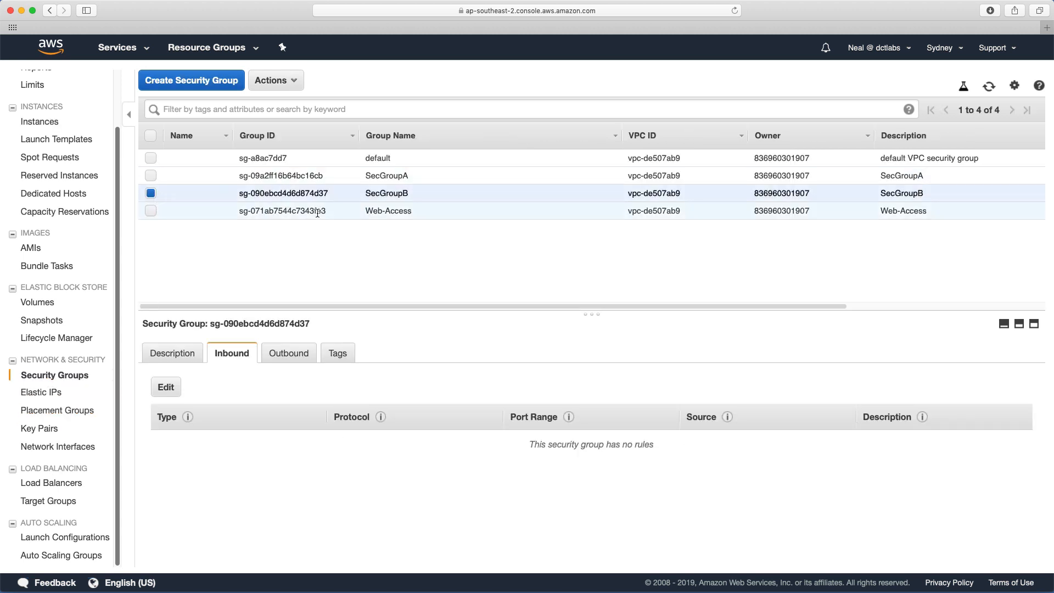
pyautogui.click(179, 395)
pyautogui.click(259, 293)
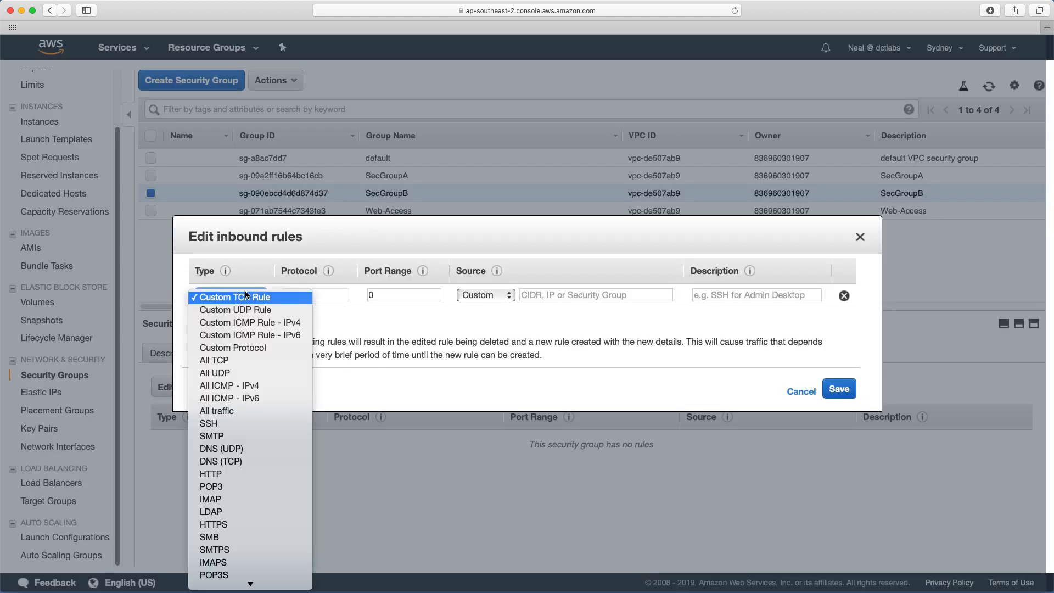
pyautogui.click(229, 385)
pyautogui.click(552, 299)
pyautogui.write('sg')
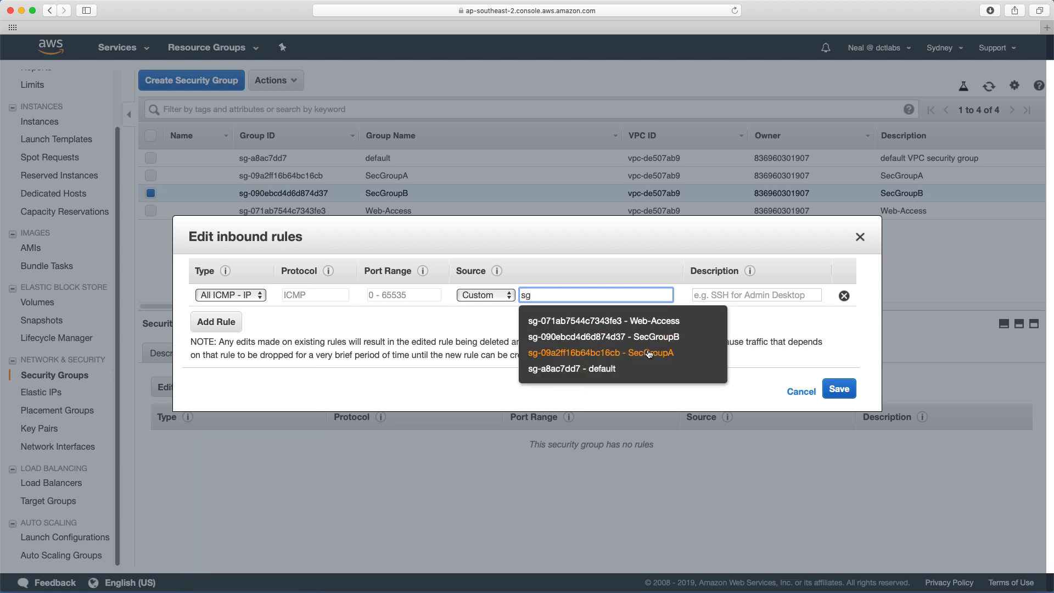
pyautogui.click(576, 354)
pyautogui.click(839, 389)
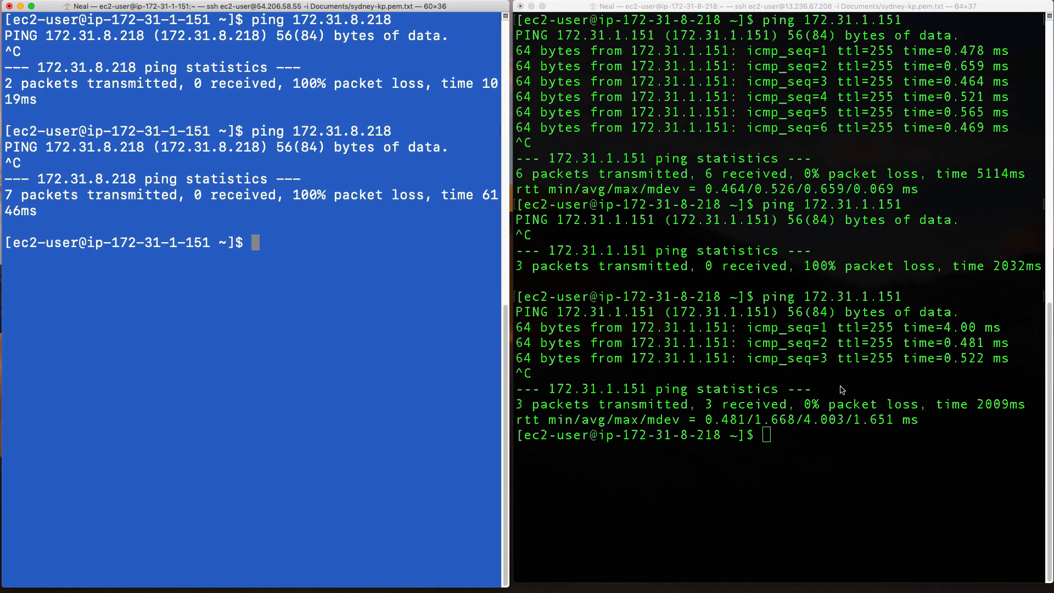
# - Switch to the terminal and ping 172.31.8.218 again from the 172.31.1.151 instance, stopping after a few packets
pyautogui.press('Up')
pyautogui.press('Return')
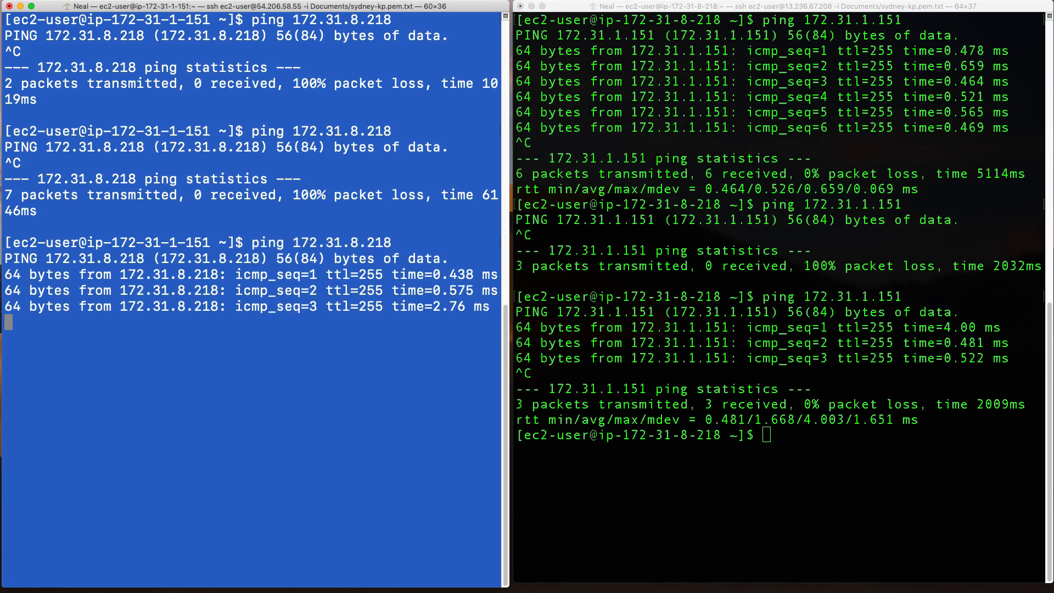
pyautogui.hotkey('ctrl', 'c')
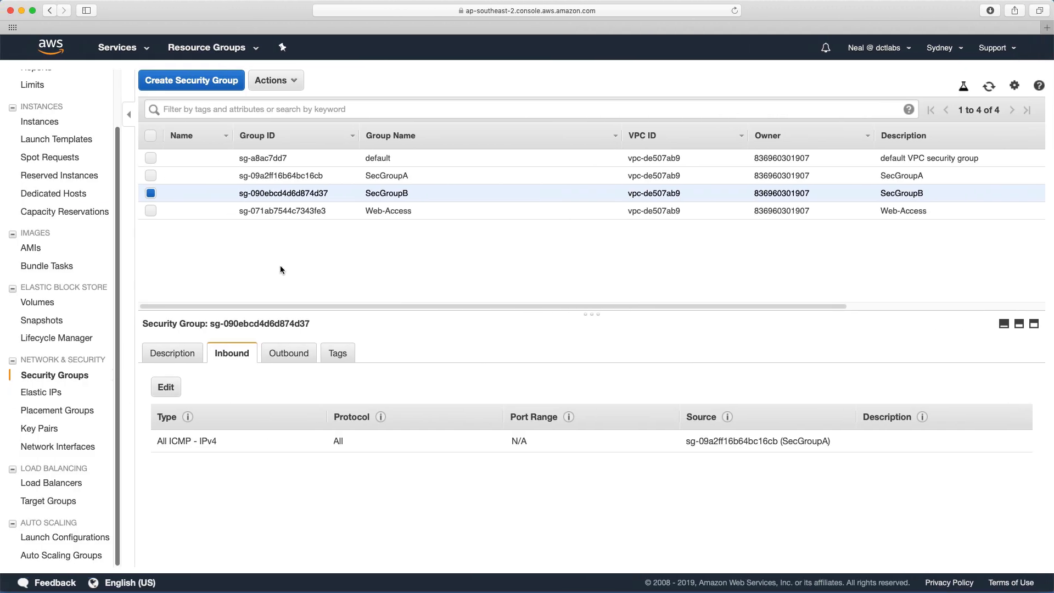
# - Switch back to the AWS console, delete the All traffic outbound rule from SecGroupB and save
pyautogui.click(288, 354)
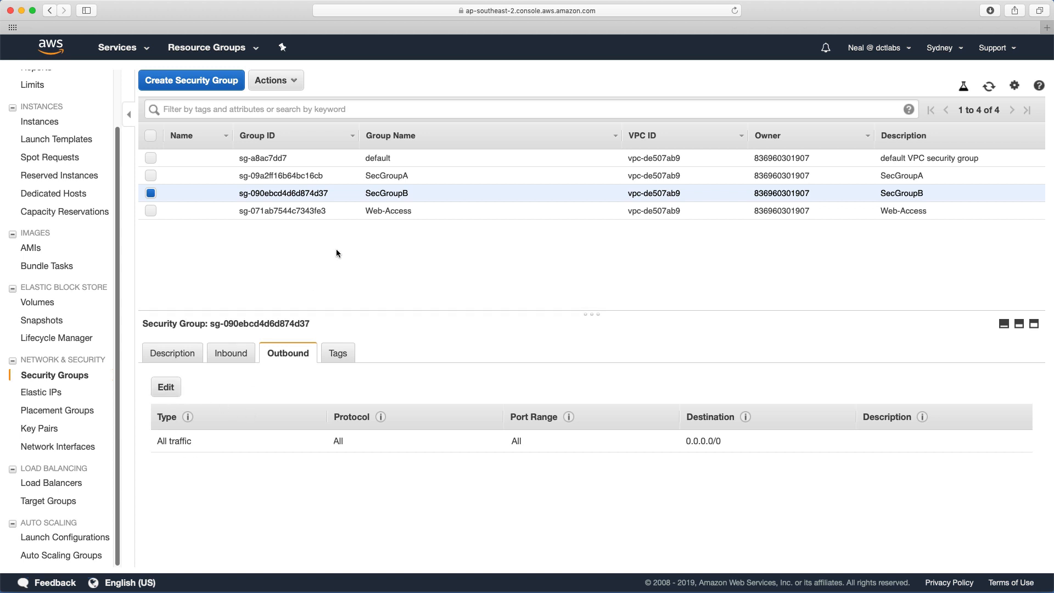
pyautogui.click(226, 351)
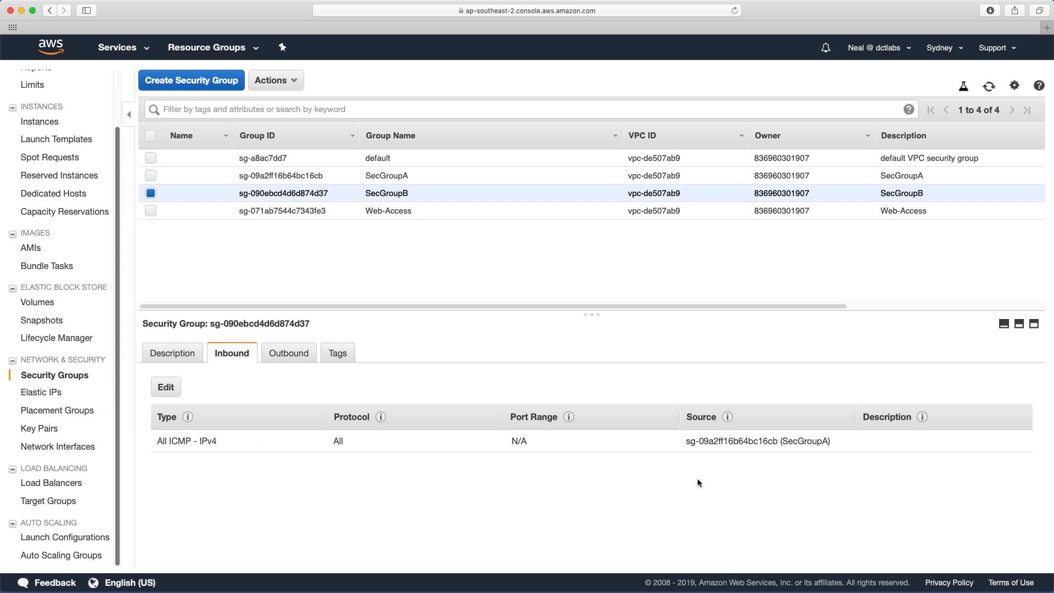
pyautogui.click(291, 354)
pyautogui.click(164, 387)
pyautogui.click(840, 291)
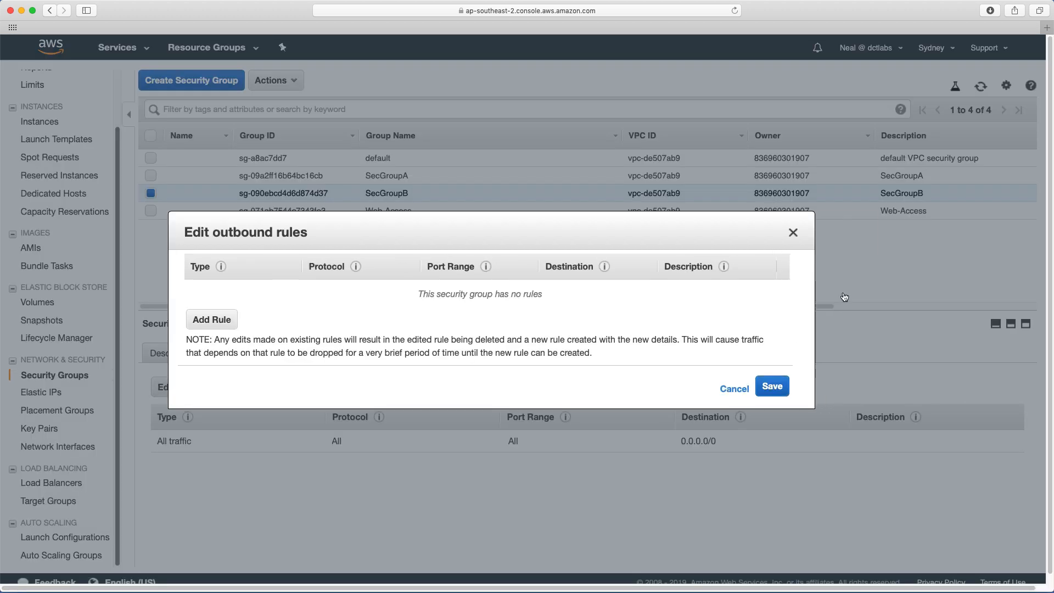
pyautogui.click(834, 384)
# - Delete the All traffic outbound rule from SecGroupA and save the change
pyautogui.click(307, 176)
pyautogui.click(168, 387)
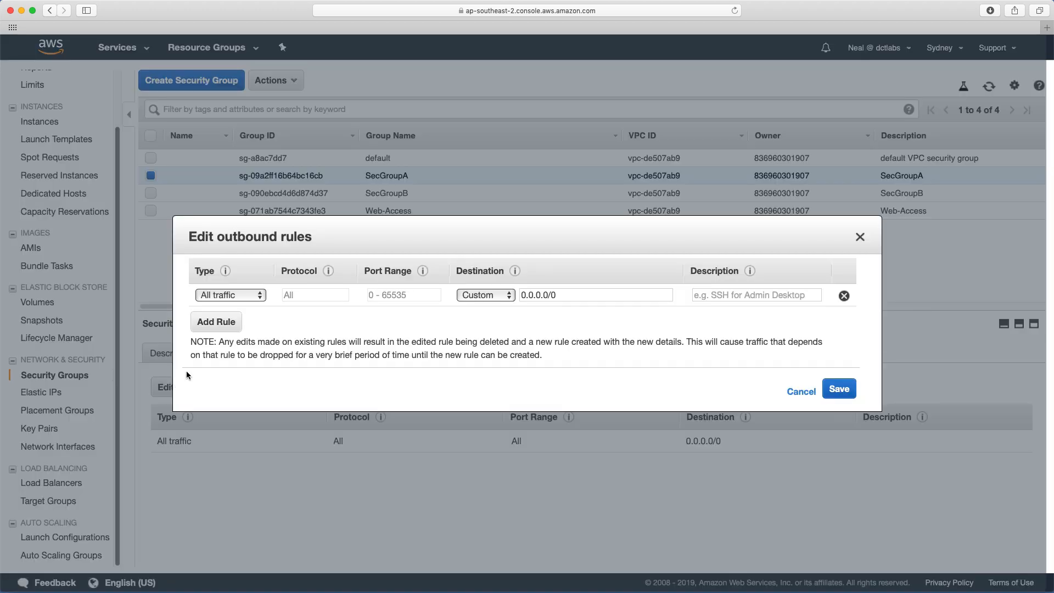
pyautogui.click(844, 296)
pyautogui.click(782, 393)
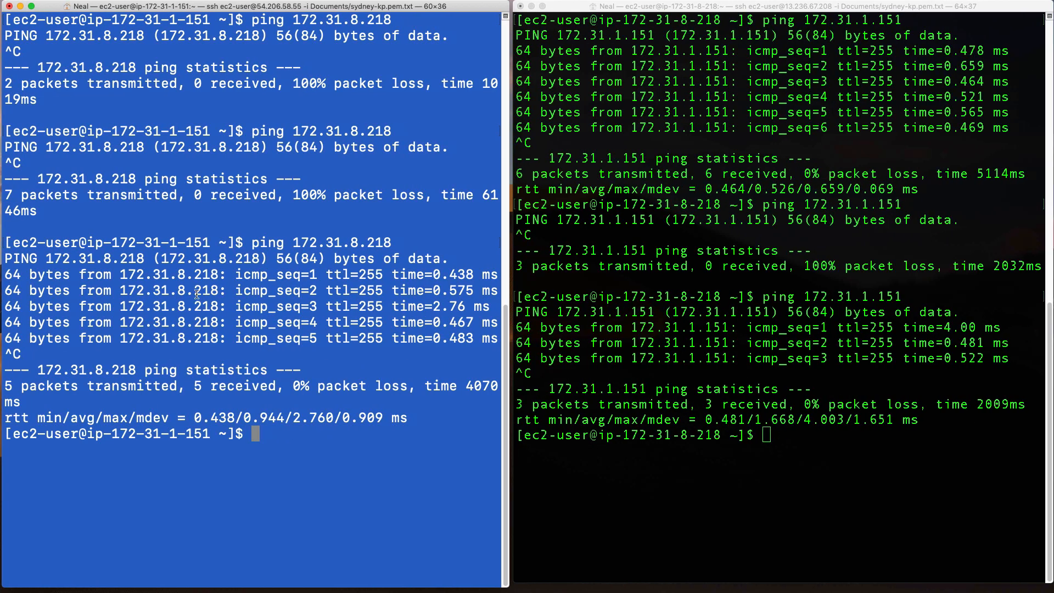
# - Switch to the terminal and rerun the pings between 172.31.1.151 and 172.31.8.218 from both sessions, stopping each after a few packets
pyautogui.press('Return')
pyautogui.click(749, 393)
pyautogui.press('Up')
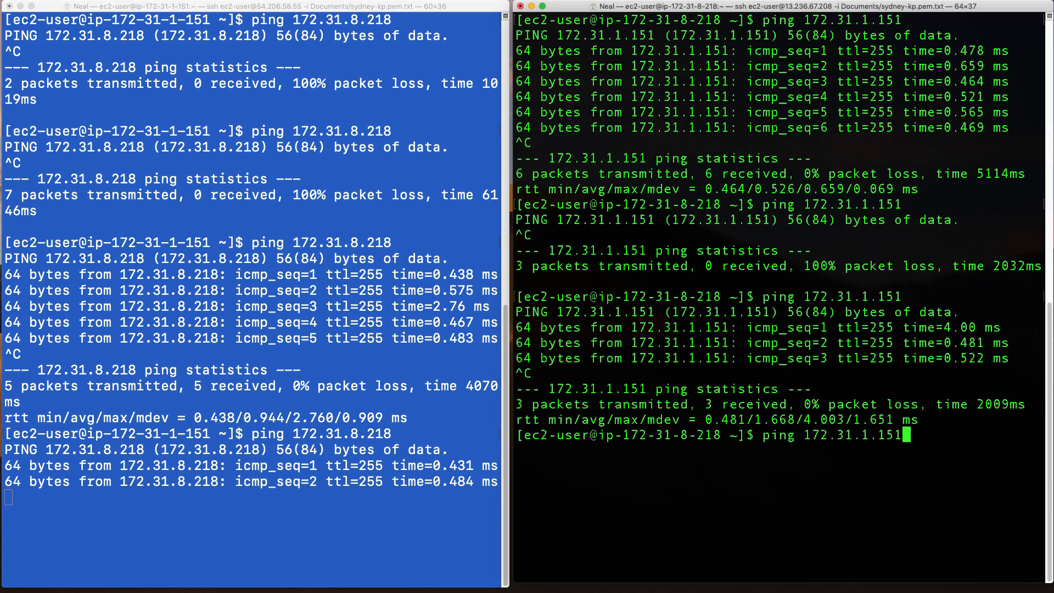
pyautogui.press('Return')
pyautogui.hotkey('ctrl', 'c')
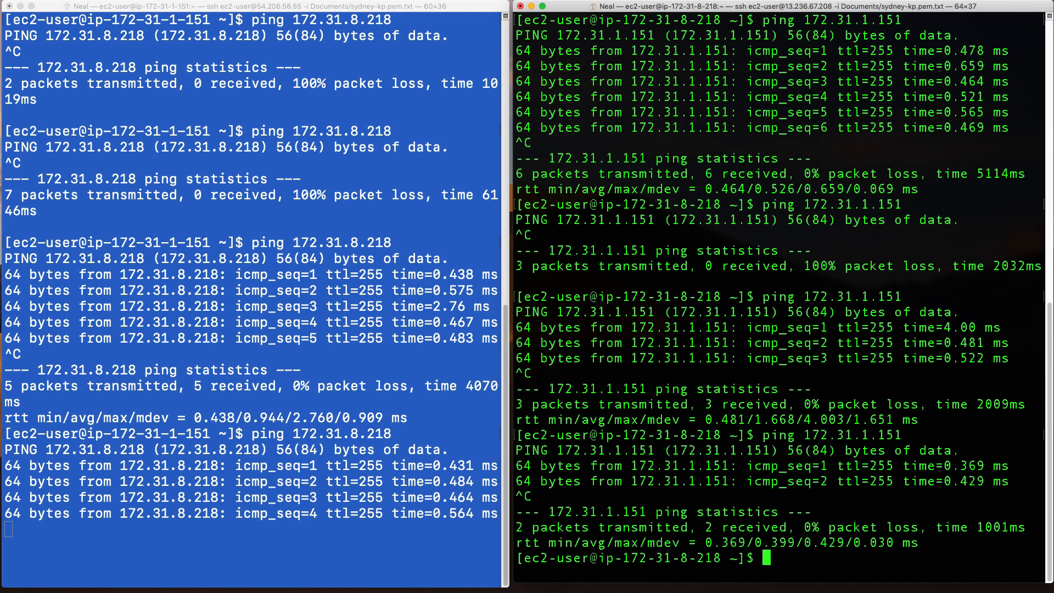
pyautogui.click(401, 375)
pyautogui.hotkey('ctrl', 'c')
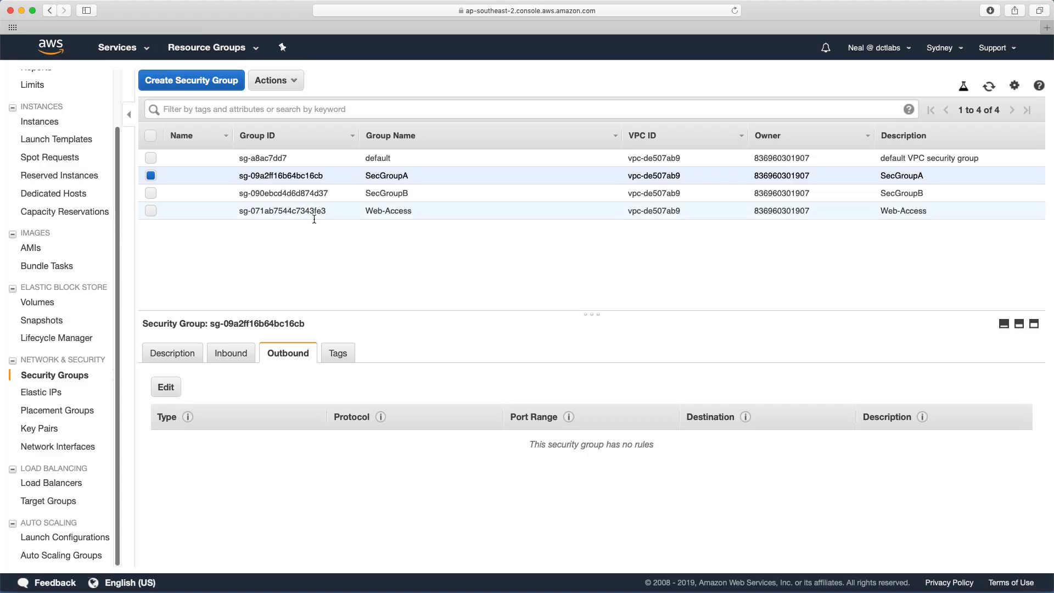
# - Switch back to the AWS console and review SecGroupA's inbound and outbound rules
pyautogui.click(222, 357)
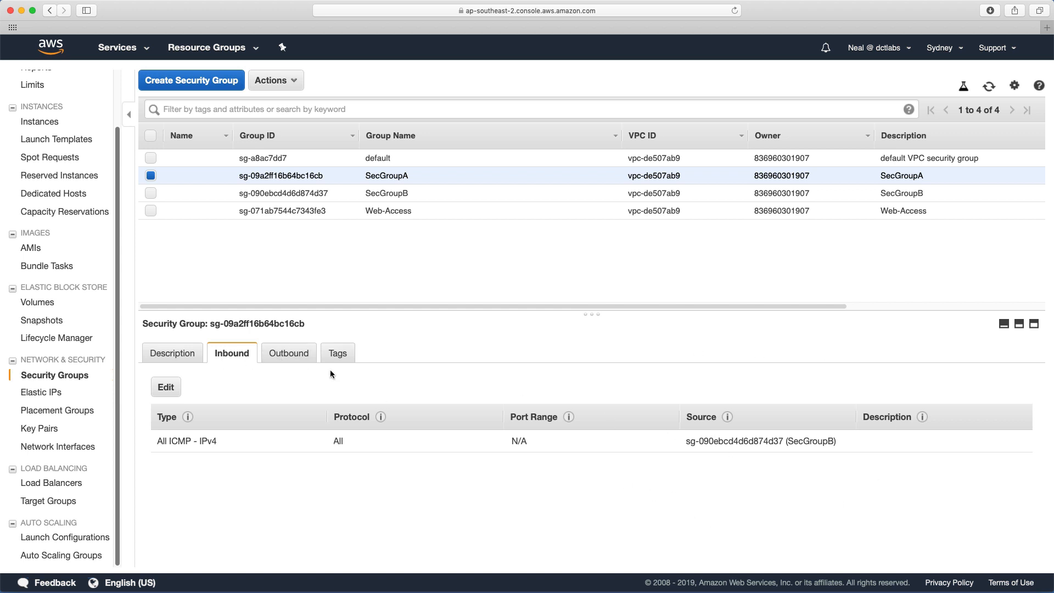
pyautogui.click(292, 356)
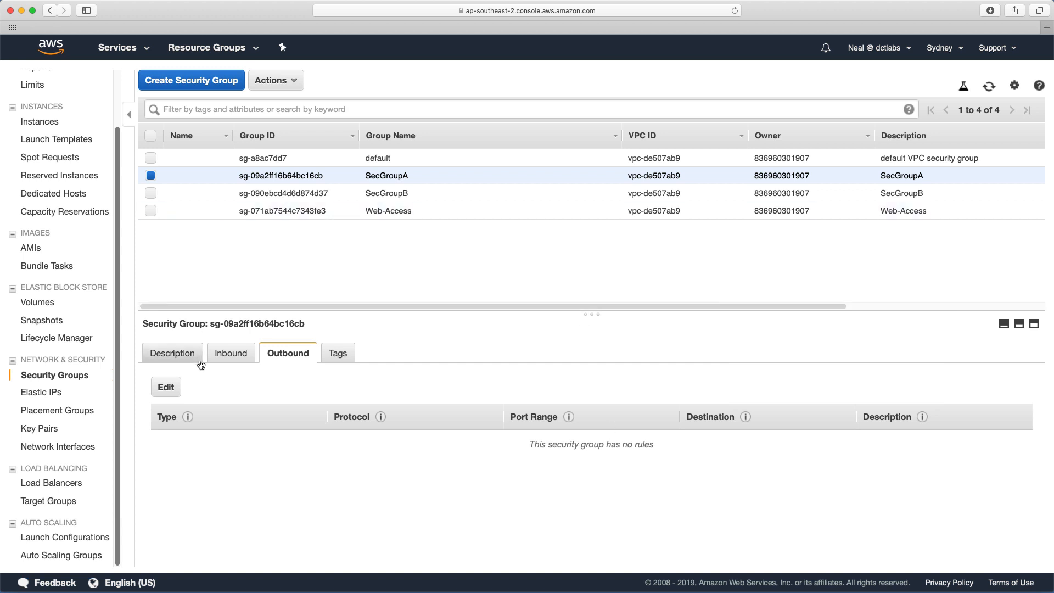
pyautogui.click(232, 356)
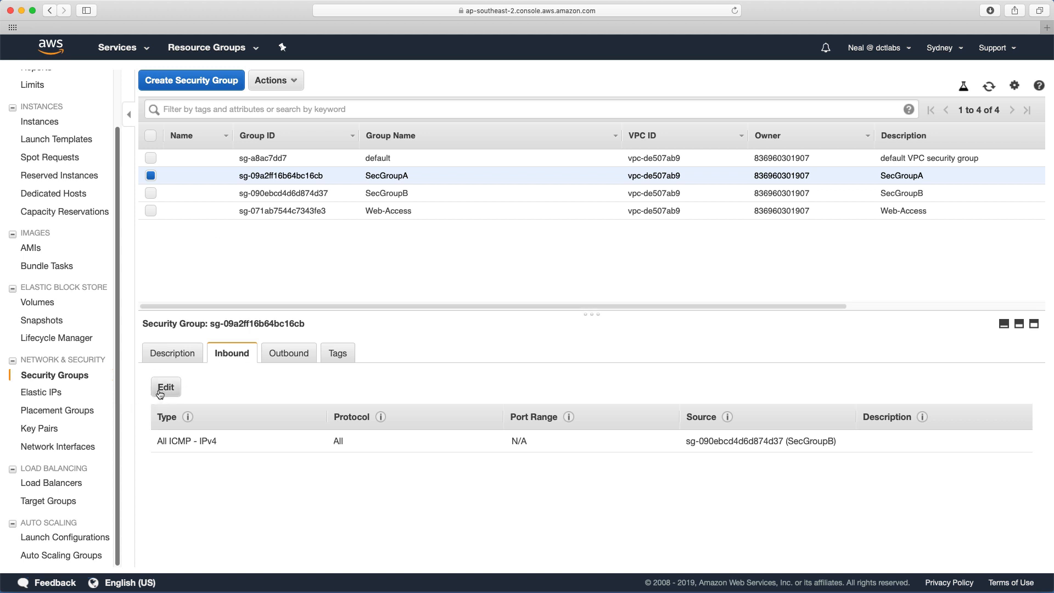
# - Open the EC2 instances list and terminate both running t2.micro instances in ap-southeast-2a
pyautogui.click(49, 376)
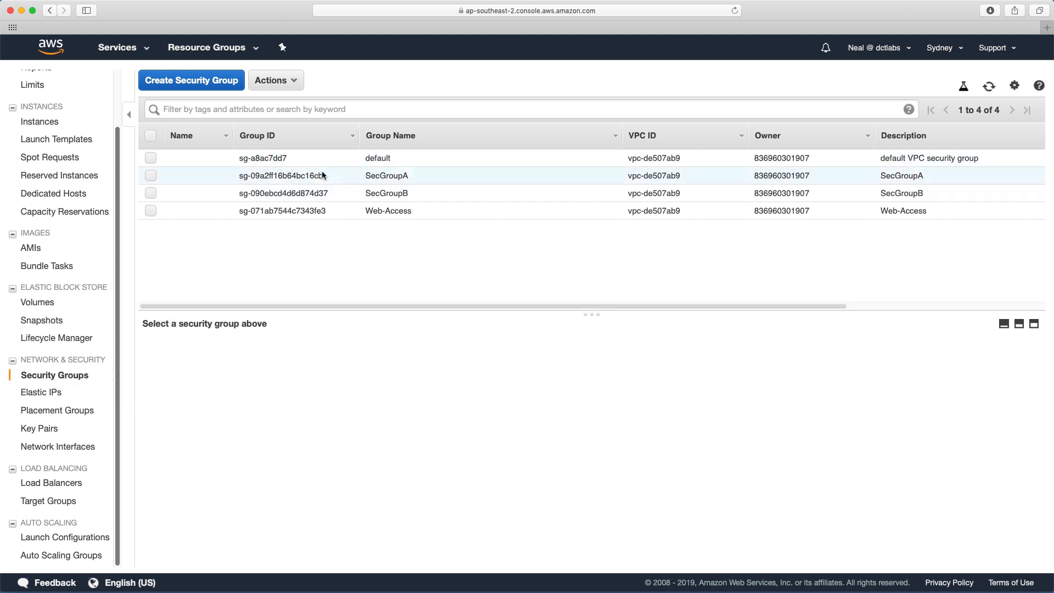
pyautogui.scroll(3, 47, 159)
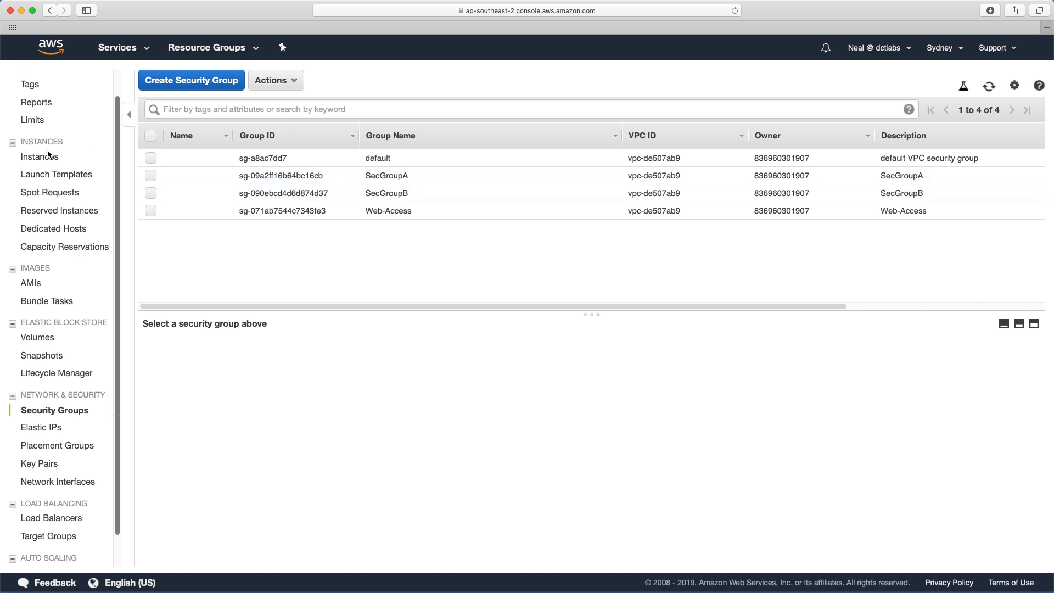
pyautogui.click(41, 185)
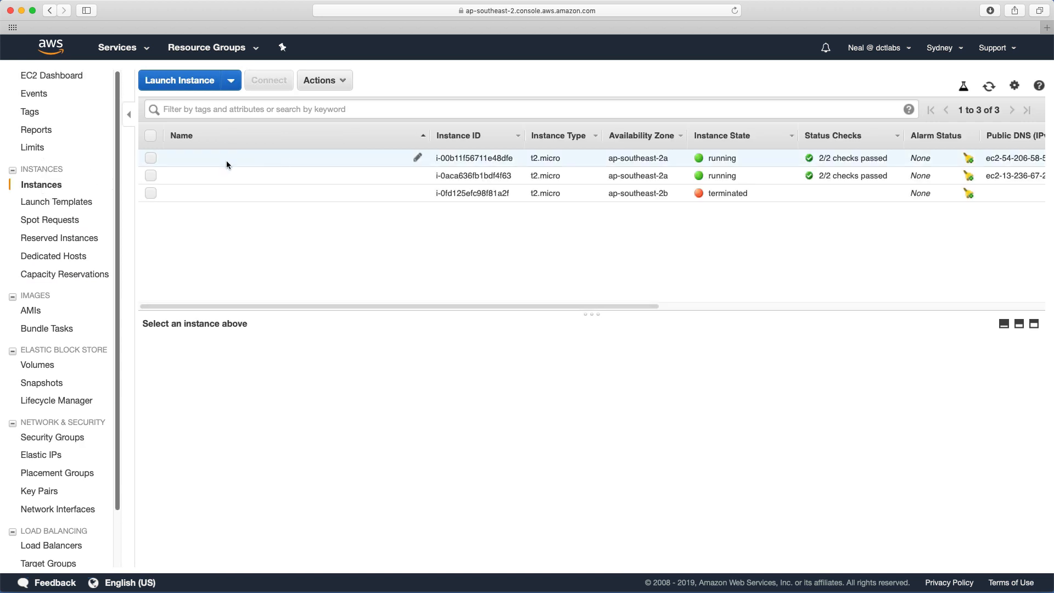
pyautogui.click(226, 176)
pyautogui.click(150, 158)
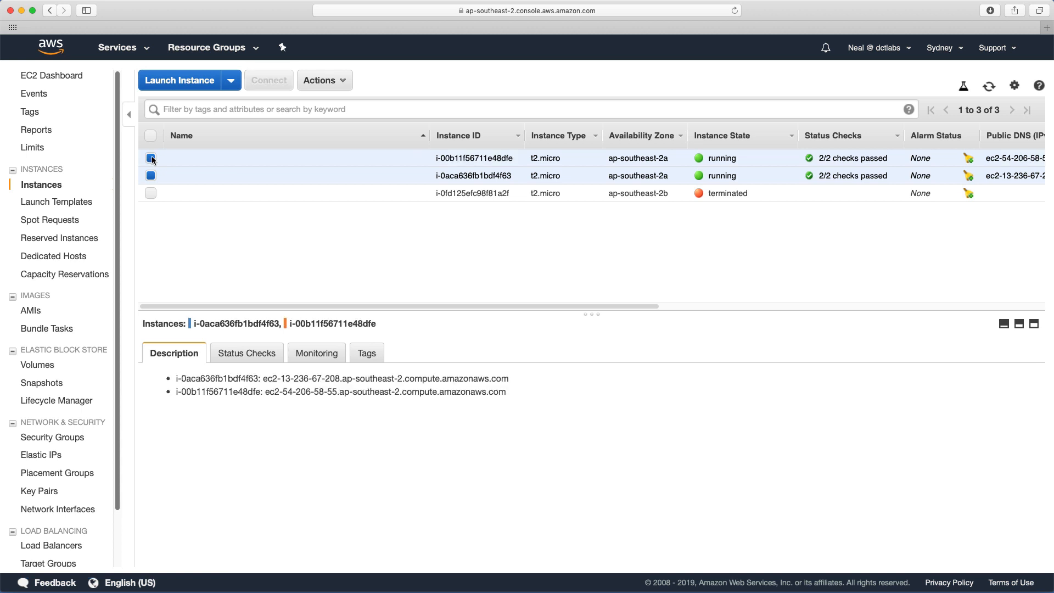
pyautogui.click(336, 82)
pyautogui.moveTo(354, 163)
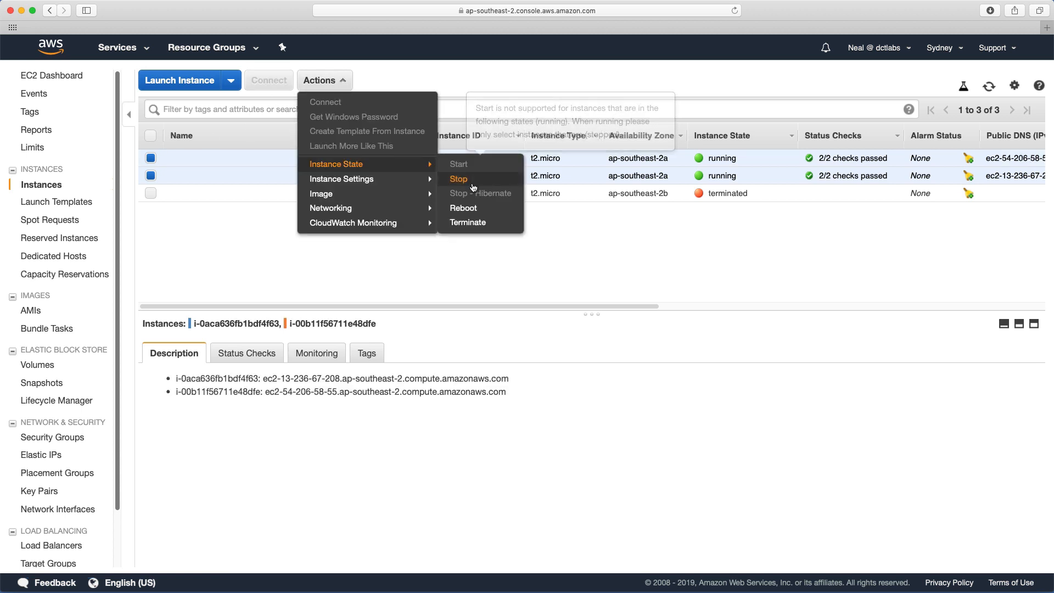
pyautogui.click(467, 223)
pyautogui.click(780, 408)
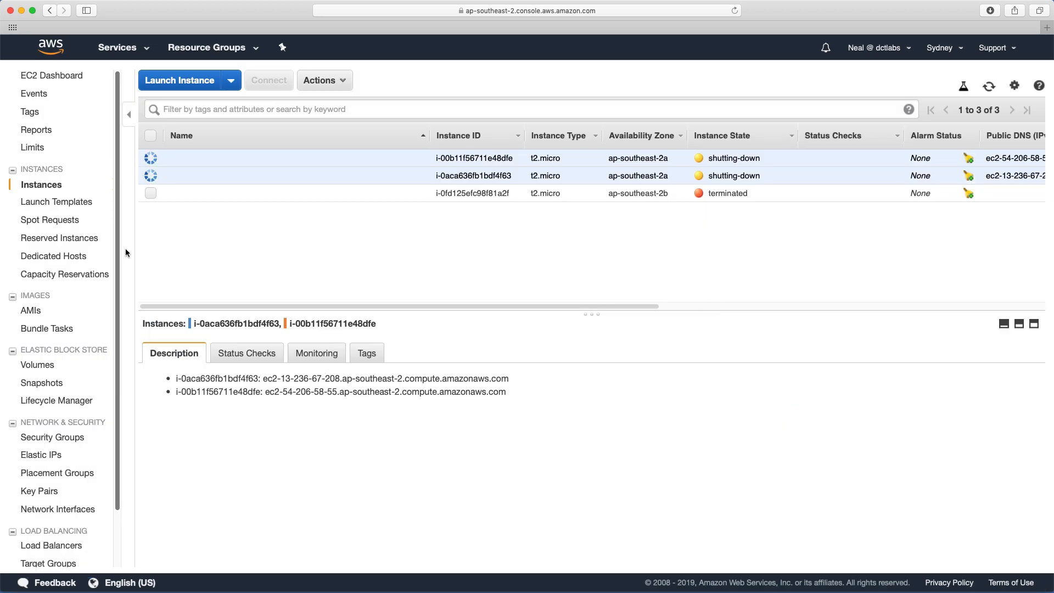
# - Return to the security groups, delete SecGroupA's All ICMP - IPv4 inbound rule that references SecGroupB, and save
pyautogui.scroll(-2, 25, 376)
pyautogui.click(57, 375)
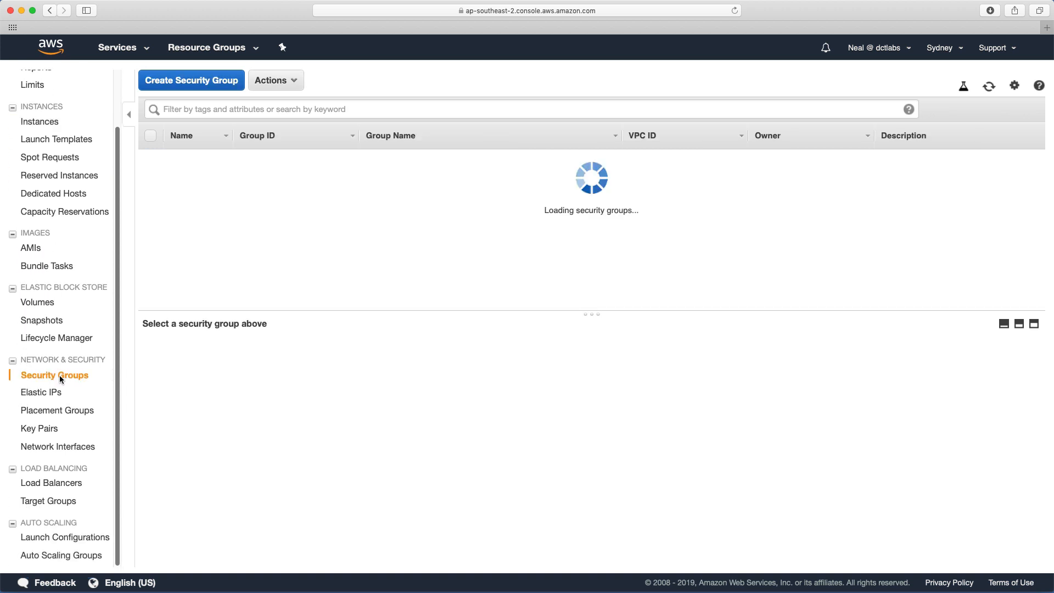
pyautogui.click(301, 176)
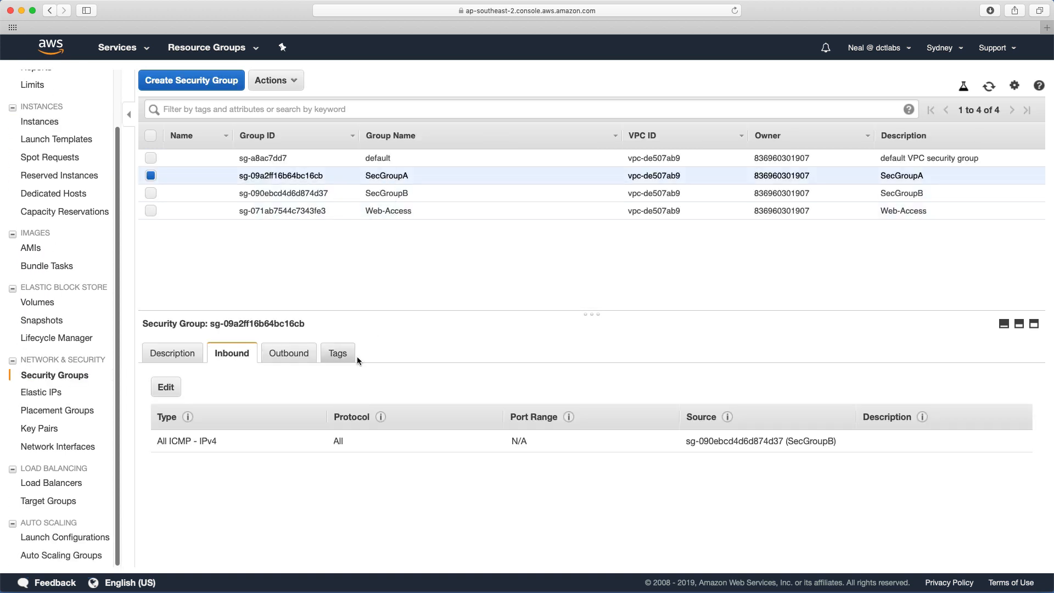
pyautogui.moveTo(687, 441); pyautogui.dragTo(838, 442)
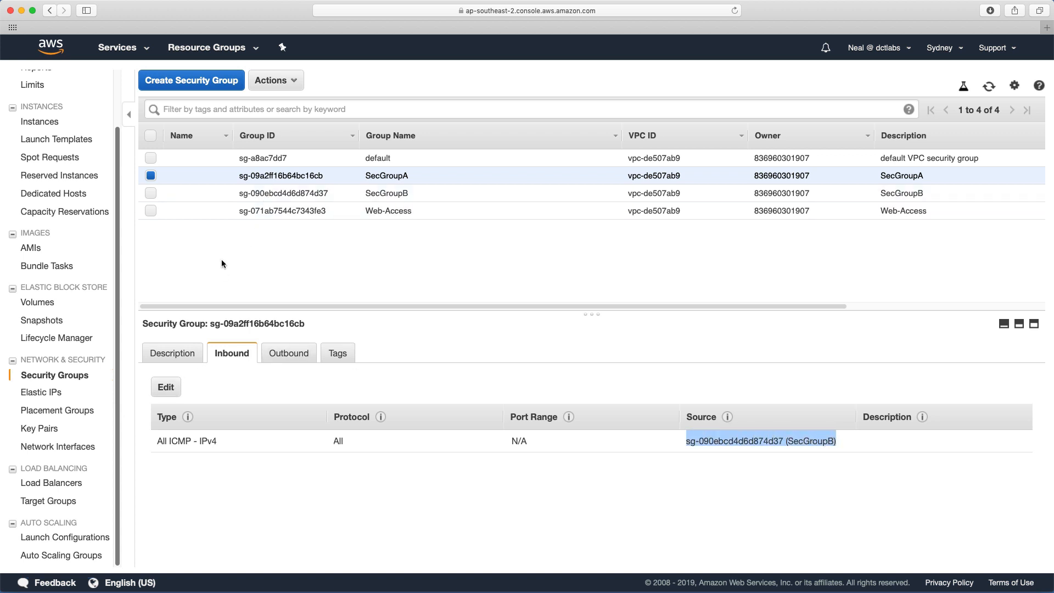
pyautogui.click(166, 389)
pyautogui.click(839, 291)
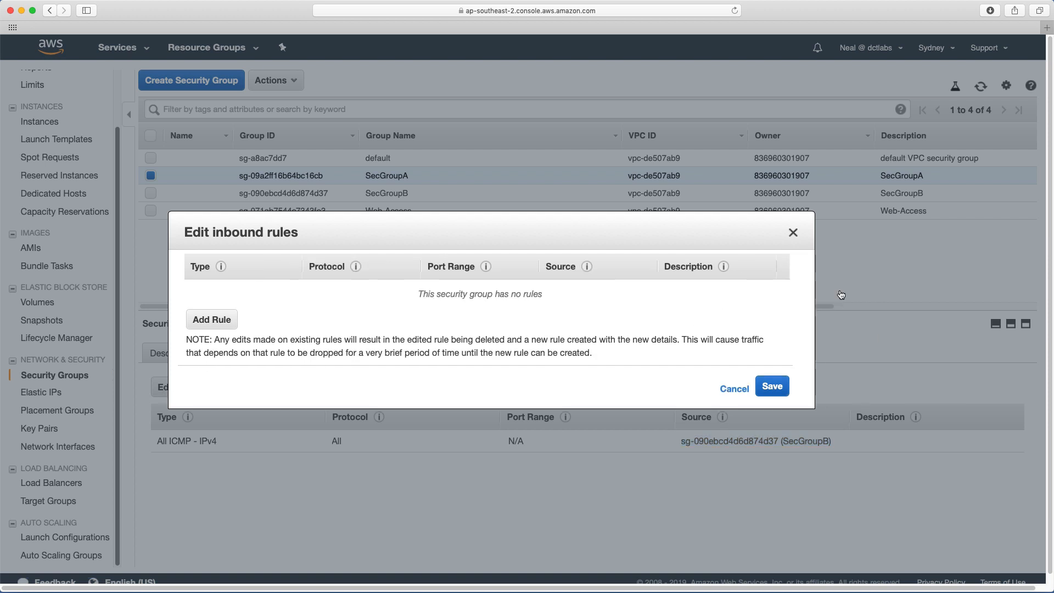
pyautogui.click(826, 385)
# - Delete SecGroupB's All ICMP - IPv4 inbound rule that references SecGroupA and save the change
pyautogui.click(197, 190)
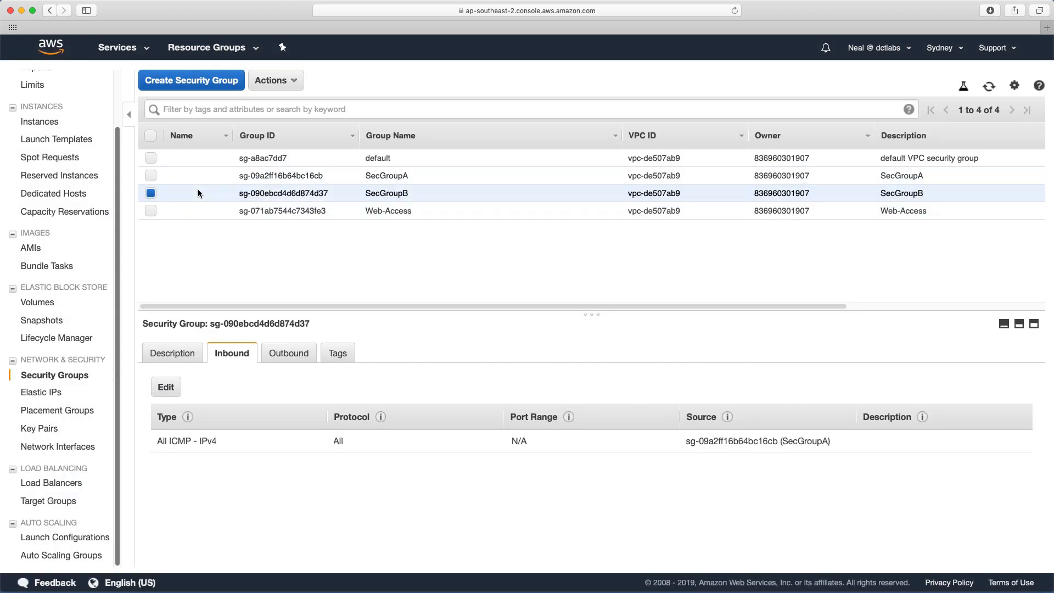
pyautogui.click(166, 387)
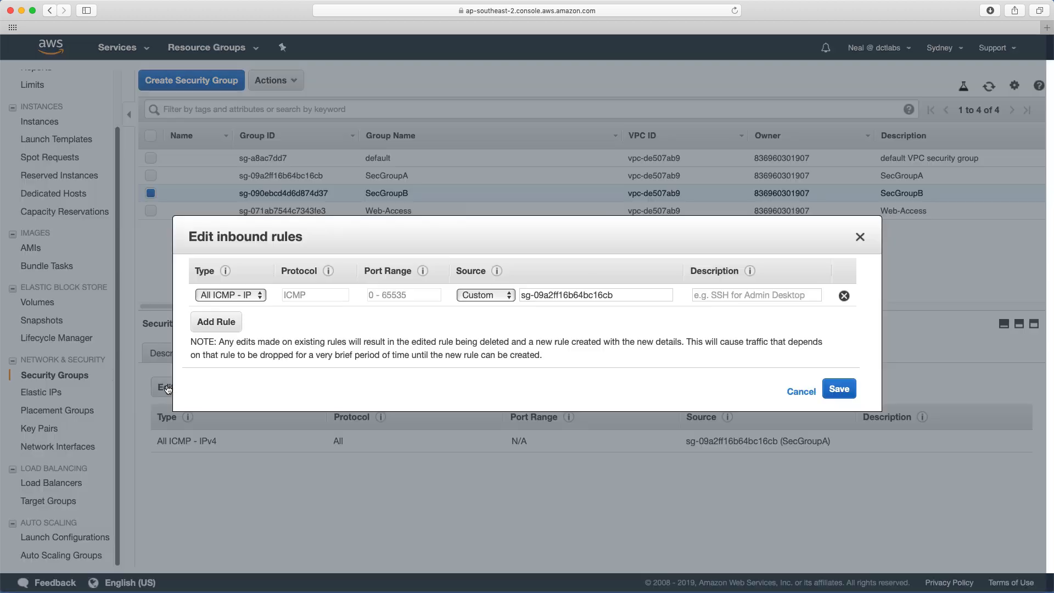
pyautogui.click(844, 295)
pyautogui.click(768, 391)
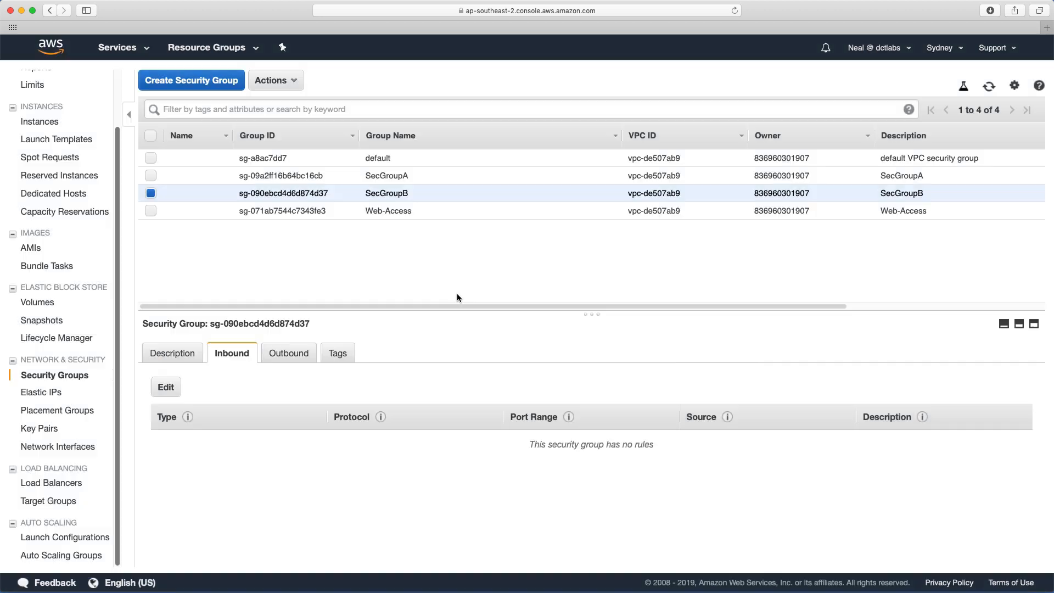
# - Delete the SecGroupB and SecGroupA security groups
pyautogui.click(151, 175)
pyautogui.click(279, 82)
pyautogui.click(279, 102)
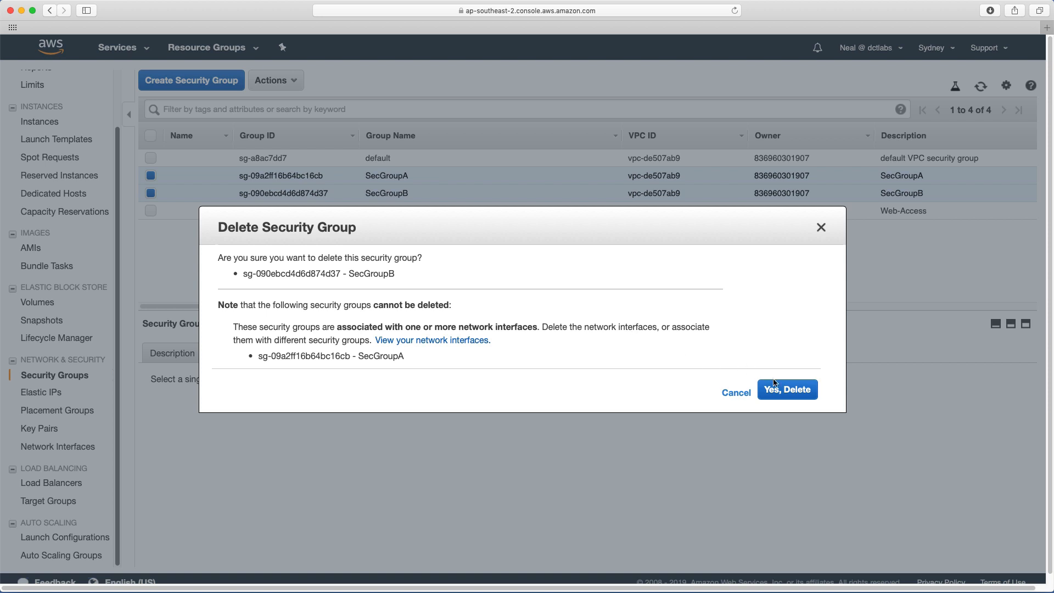
pyautogui.click(736, 392)
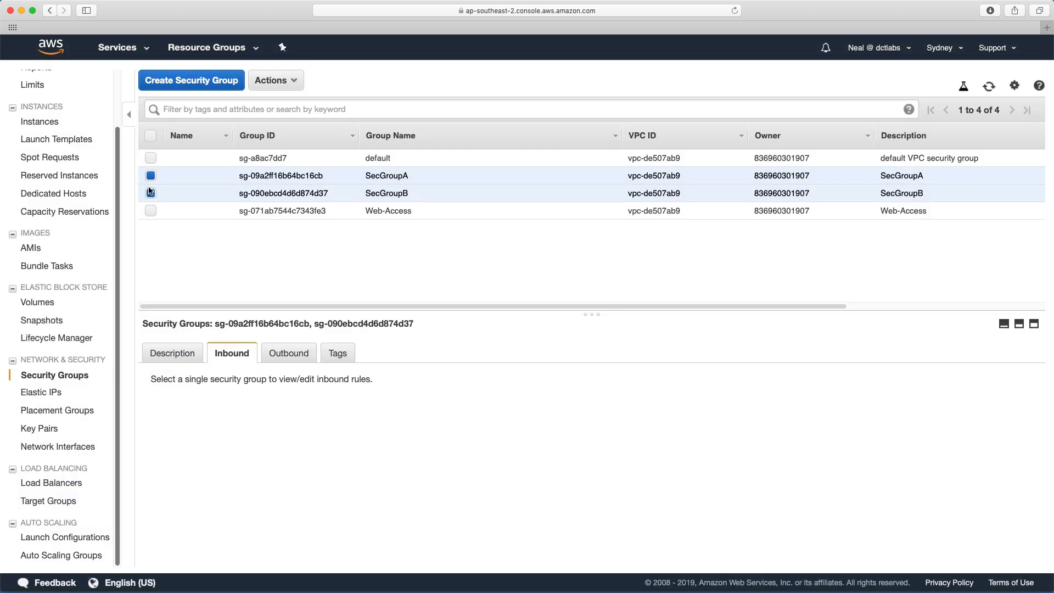
pyautogui.click(263, 81)
pyautogui.click(297, 102)
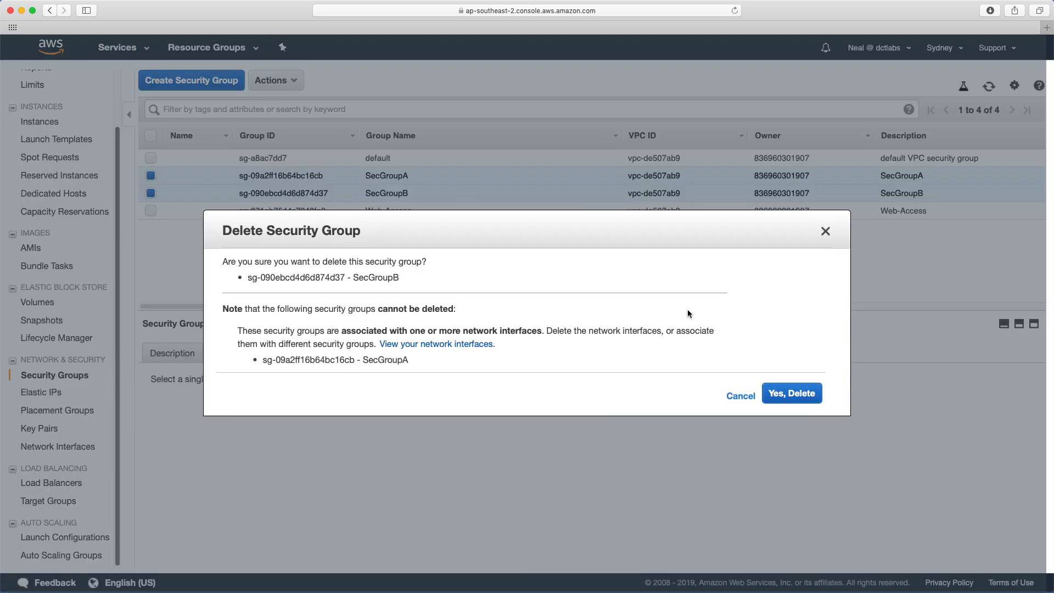
pyautogui.click(771, 391)
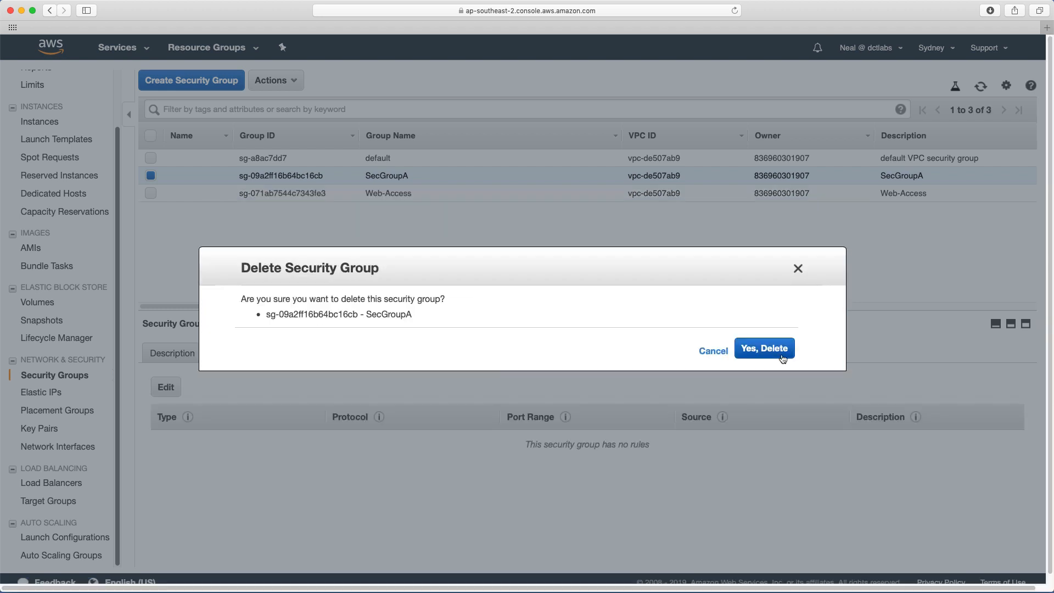
pyautogui.click(769, 351)
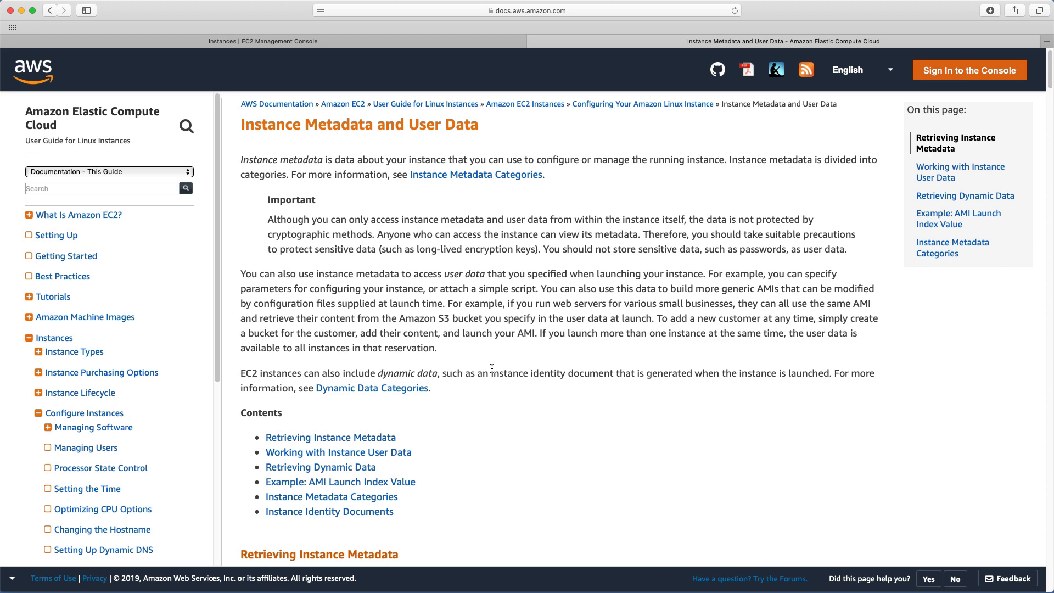
pyautogui.scroll(-10, 492, 368)
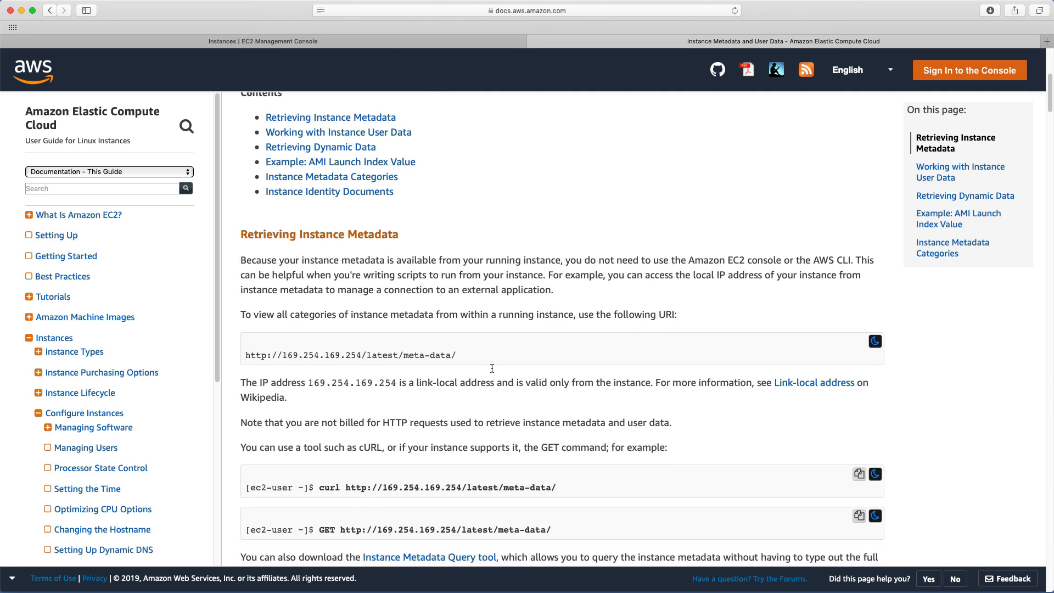
pyautogui.moveTo(245, 341); pyautogui.dragTo(459, 342)
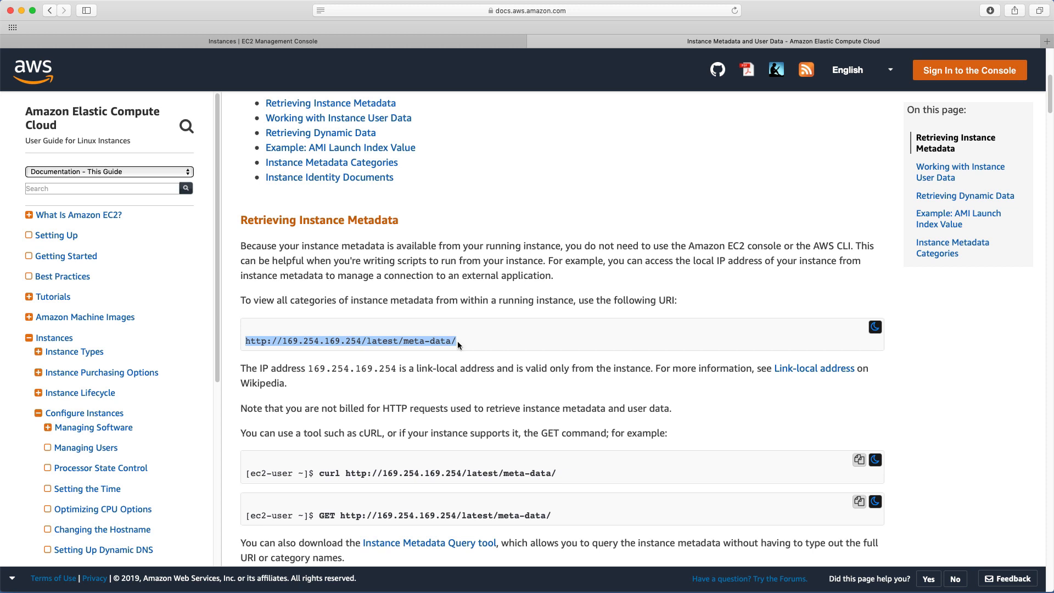
pyautogui.click(447, 390)
pyautogui.scroll(-3, 447, 394)
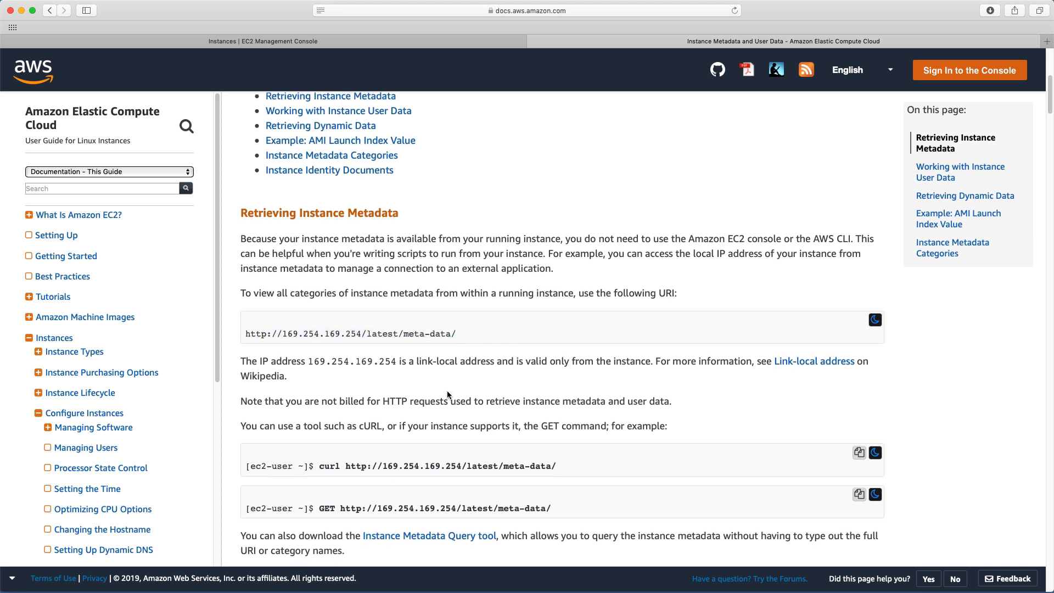
pyautogui.moveTo(318, 378); pyautogui.dragTo(560, 376)
pyautogui.click(560, 377)
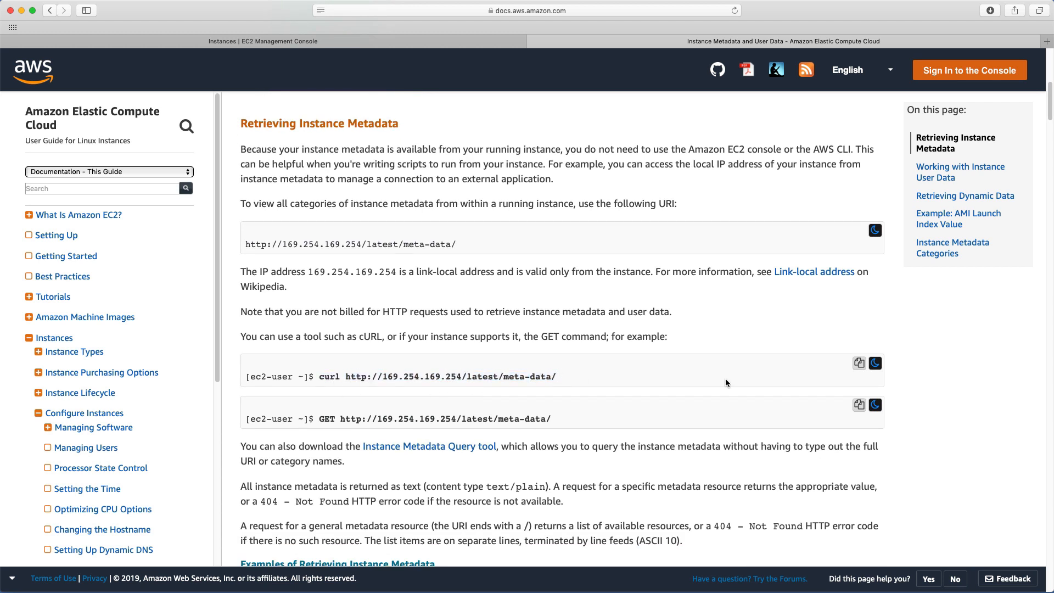
pyautogui.click(859, 364)
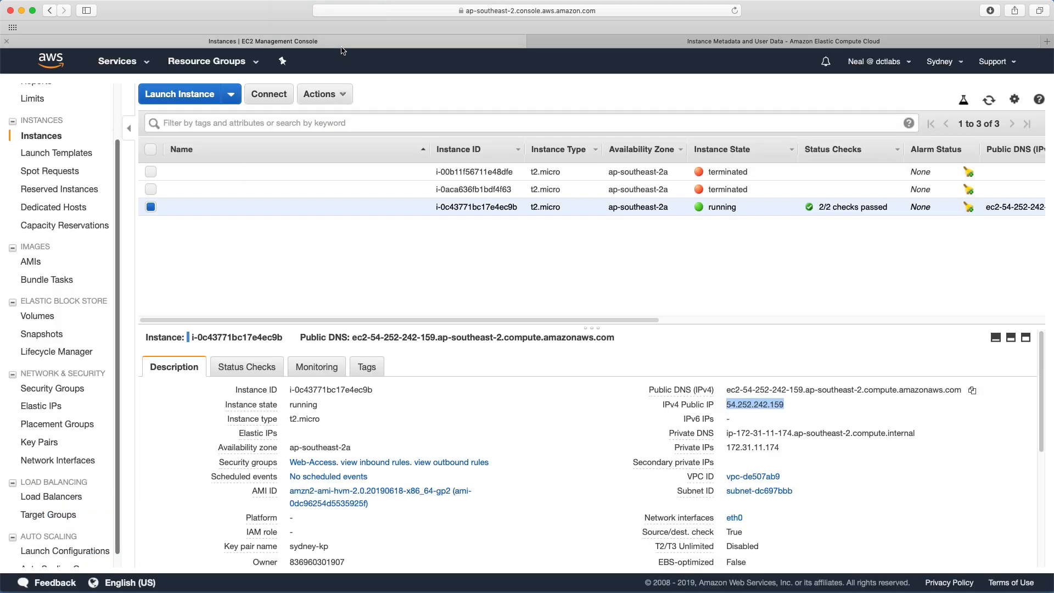
pyautogui.click(342, 43)
pyautogui.hotkey('ctrl', 'Right')
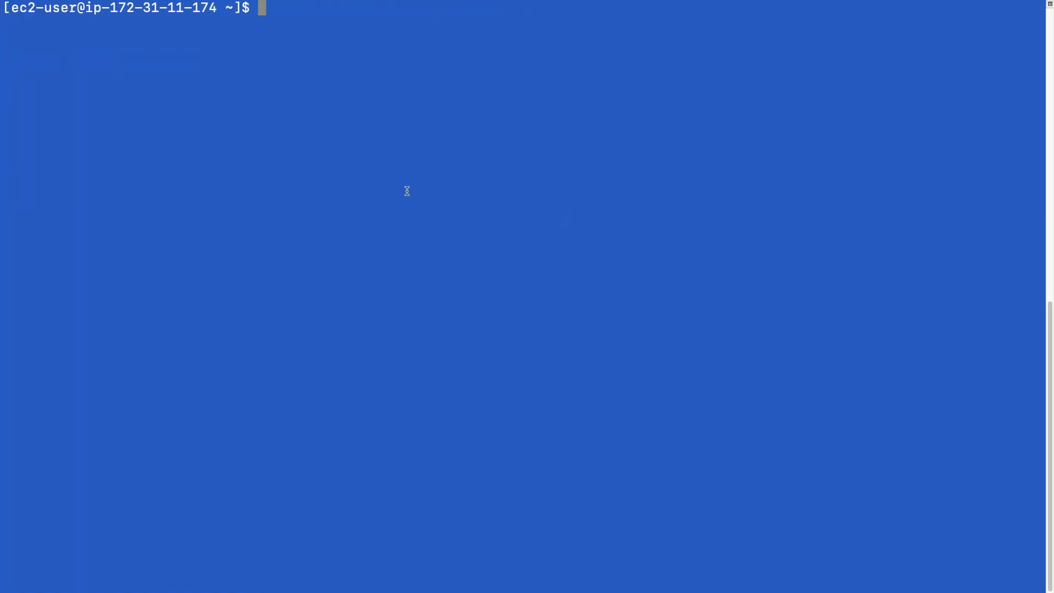
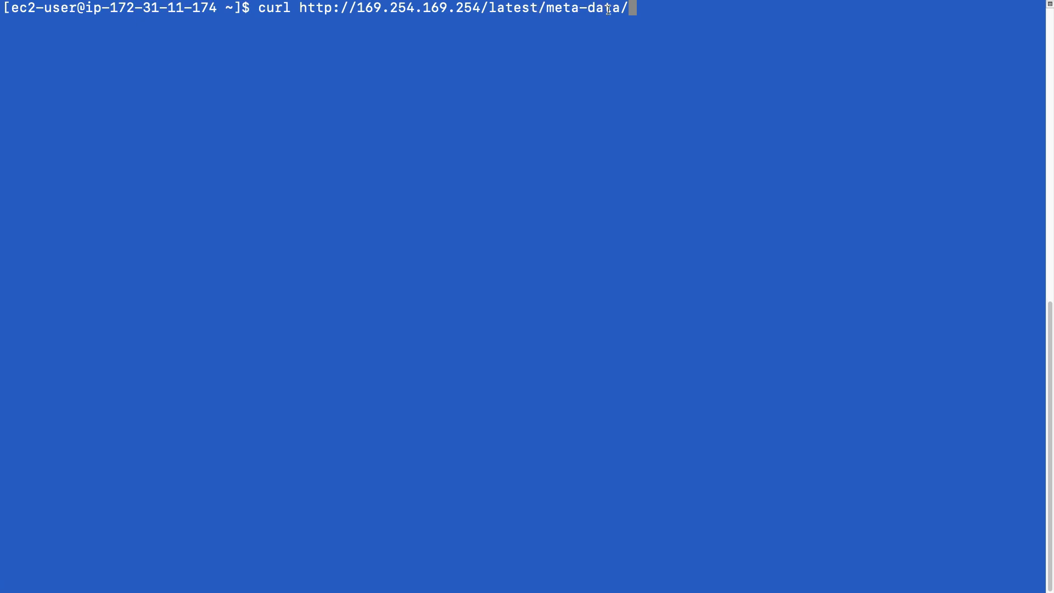
pyautogui.press('BackSpace')
pyautogui.press('Return')
pyautogui.press('Up')
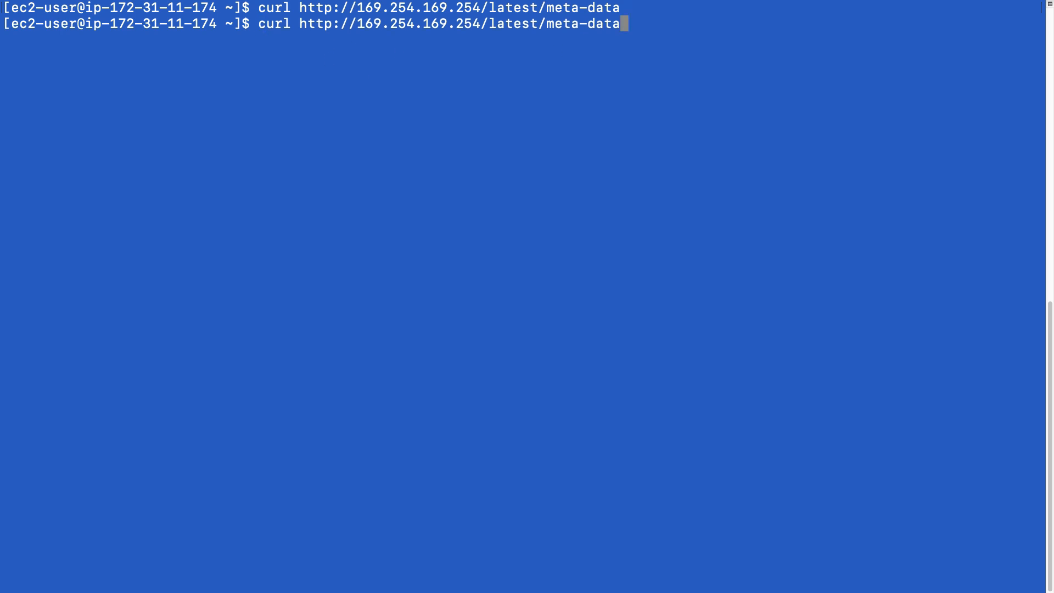
pyautogui.write('/')
pyautogui.press('Return')
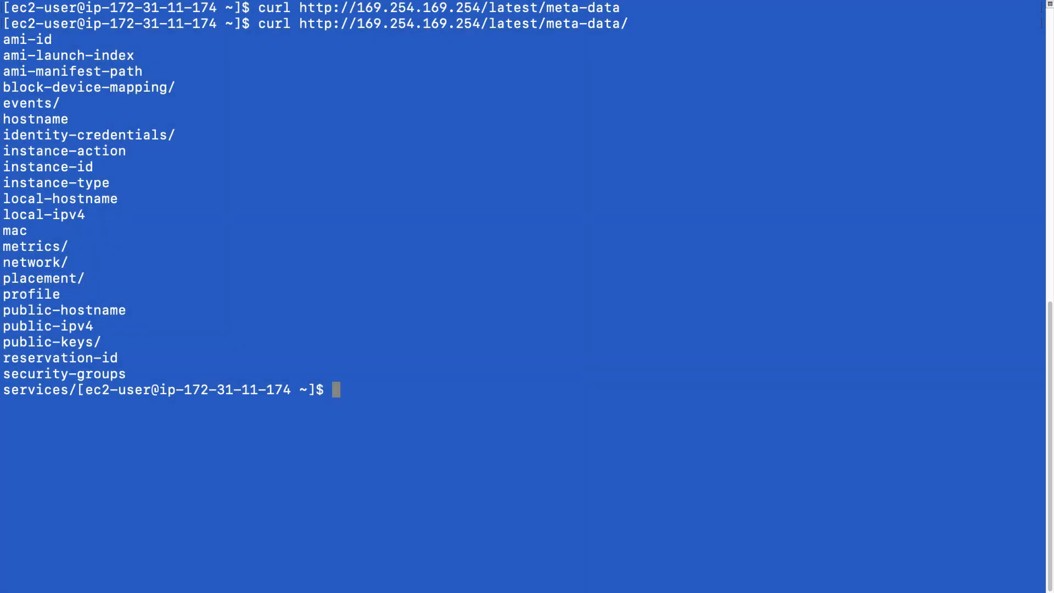
pyautogui.press('Up')
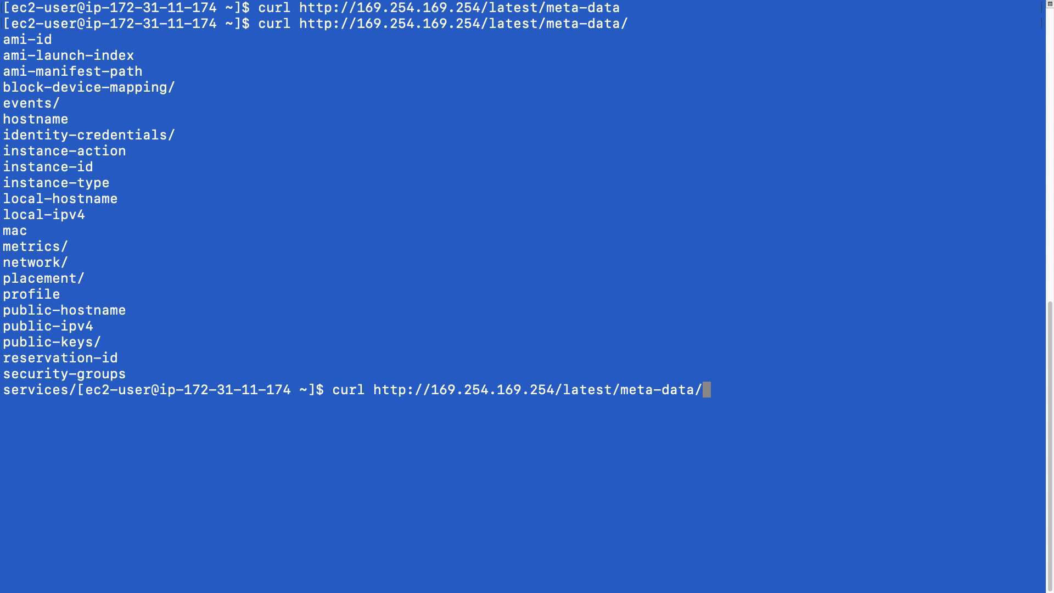
pyautogui.write('public-hosrtn')
pyautogui.press('BackSpace')
pyautogui.press('BackSpace')
pyautogui.press('BackSpace')
pyautogui.write('tname')
pyautogui.press('Return')
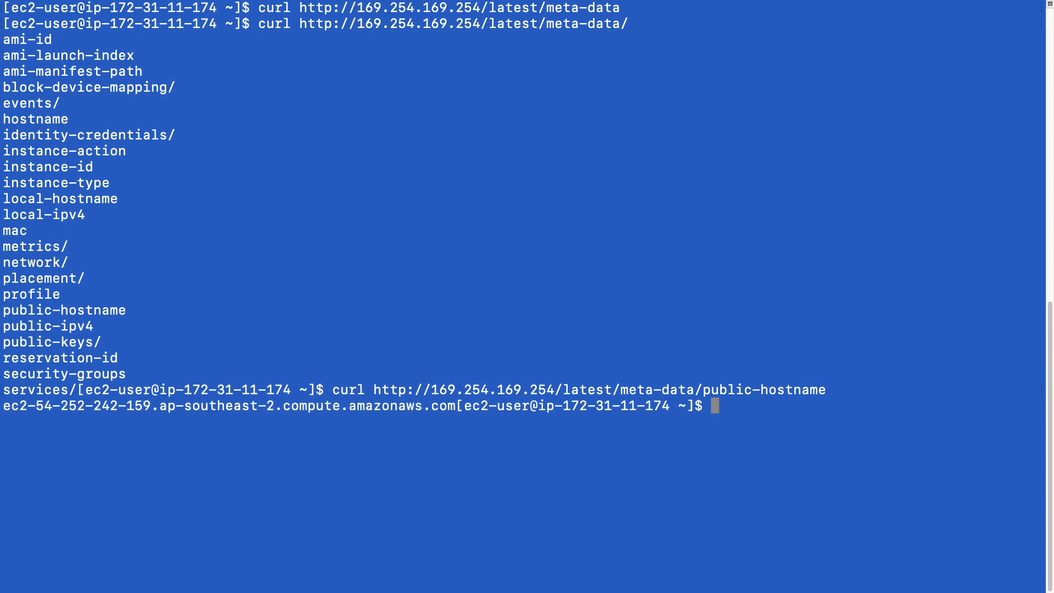
pyautogui.moveTo(4, 406); pyautogui.dragTo(457, 407)
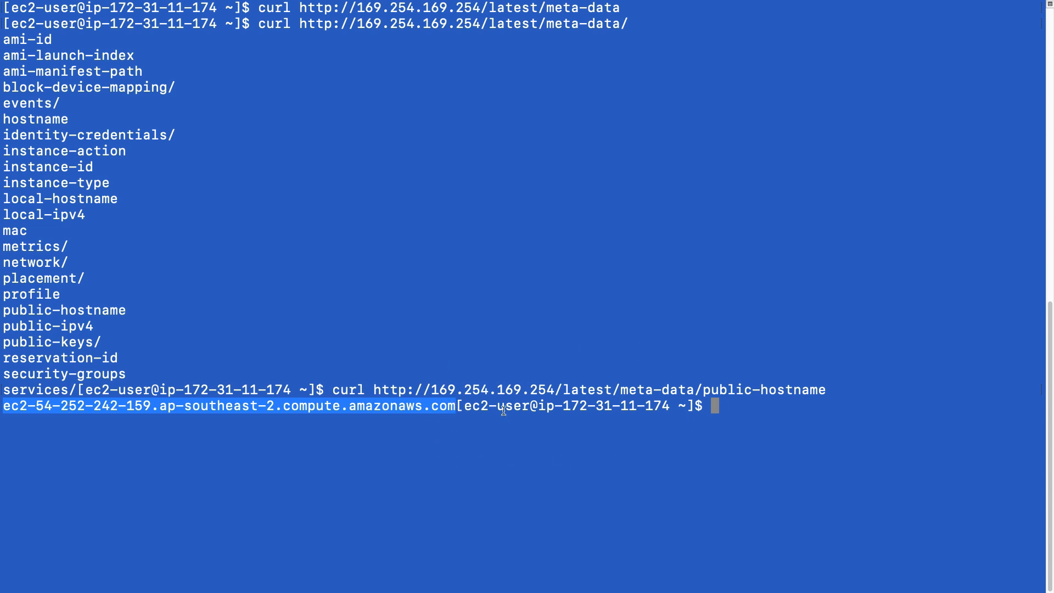
pyautogui.click(726, 405)
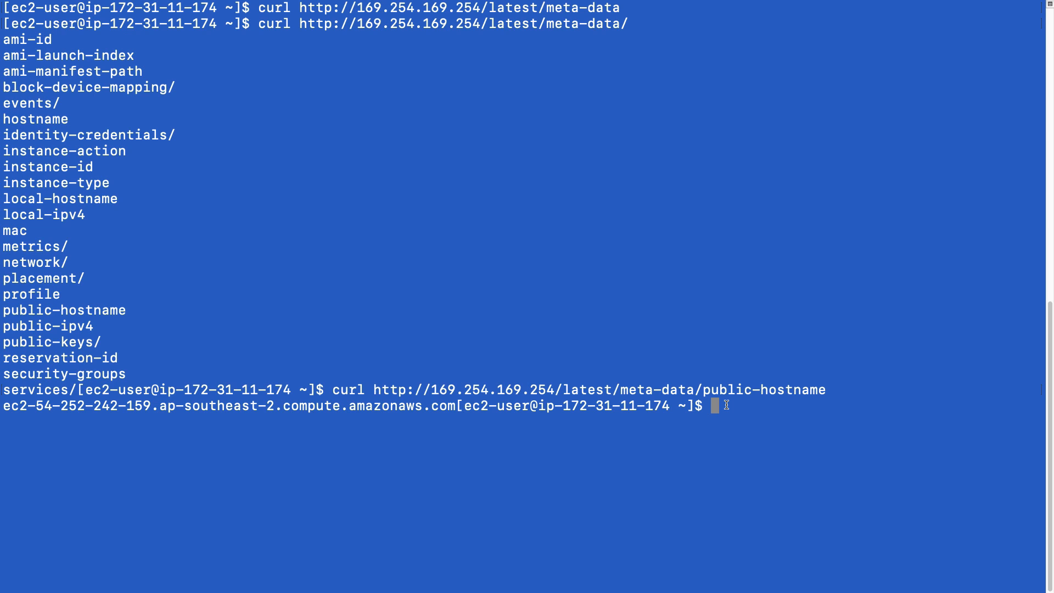
pyautogui.press('Up')
pyautogui.press('BackSpace')
pyautogui.press('BackSpace')
pyautogui.press('BackSpace')
pyautogui.press('BackSpace')
pyautogui.press('BackSpace')
pyautogui.press('BackSpace')
pyautogui.press('BackSpace')
pyautogui.press('BackSpace')
pyautogui.press('BackSpace')
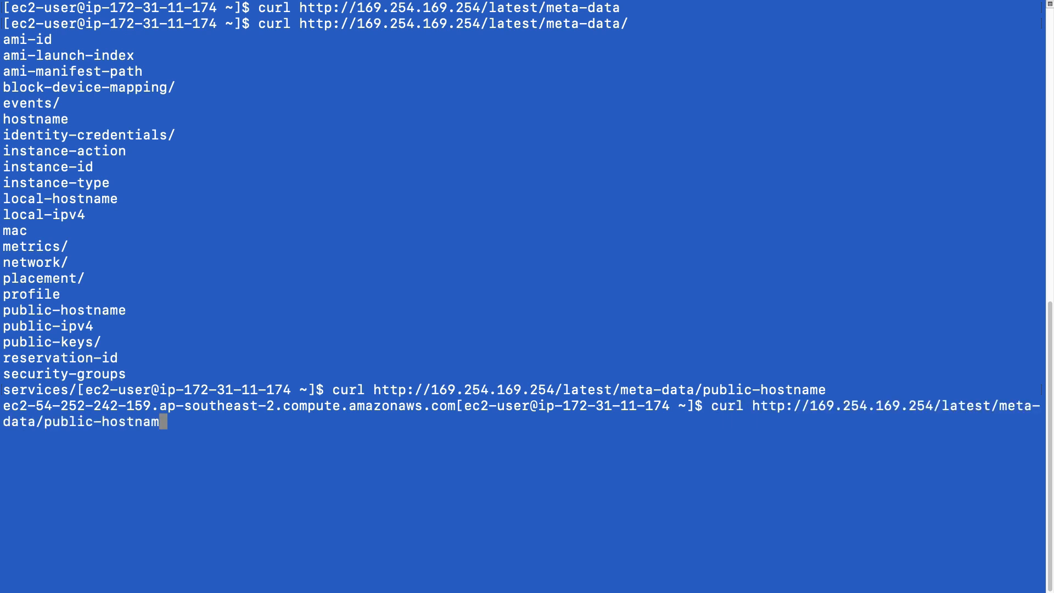
pyautogui.write('-')
pyautogui.write('ipv')
pyautogui.write('4')
pyautogui.press('Return')
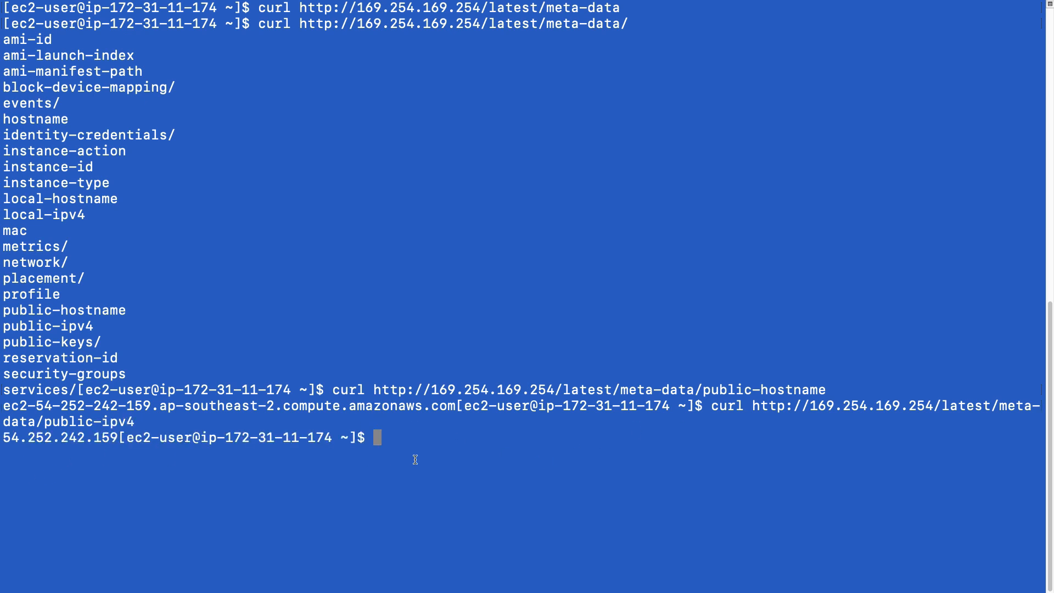
pyautogui.press('Up')
pyautogui.press('BackSpace')
pyautogui.press('BackSpace')
pyautogui.press('BackSpace')
pyautogui.press('BackSpace')
pyautogui.press('BackSpace')
pyautogui.press('BackSpace')
pyautogui.press('BackSpace')
pyautogui.press('BackSpace')
pyautogui.press('BackSpace')
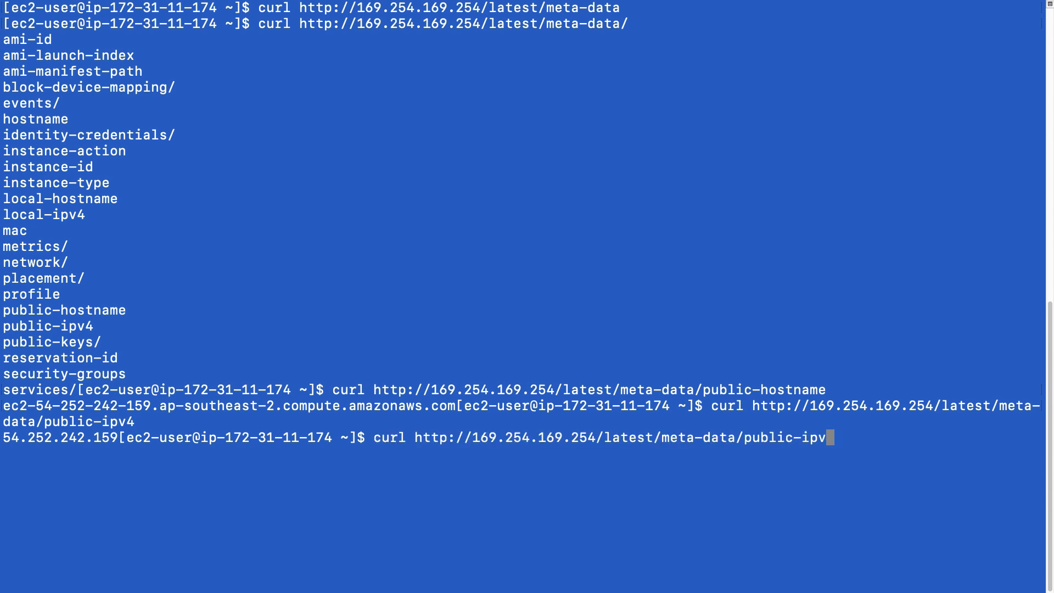
pyautogui.press('BackSpace')
pyautogui.press('BackSpace')
pyautogui.write('l')
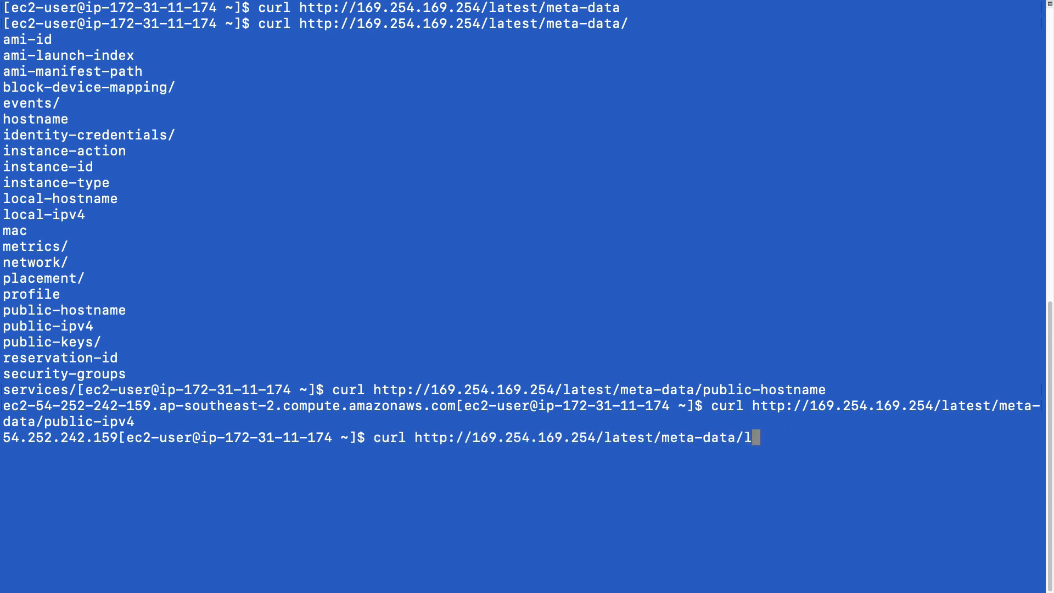
pyautogui.write('ocal-hostname')
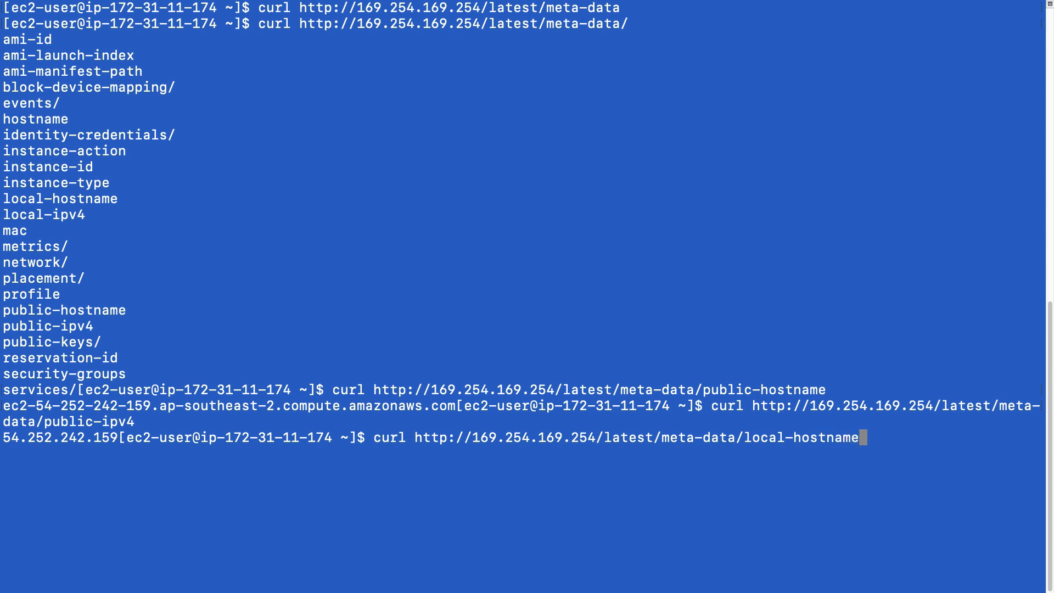
pyautogui.press('Return')
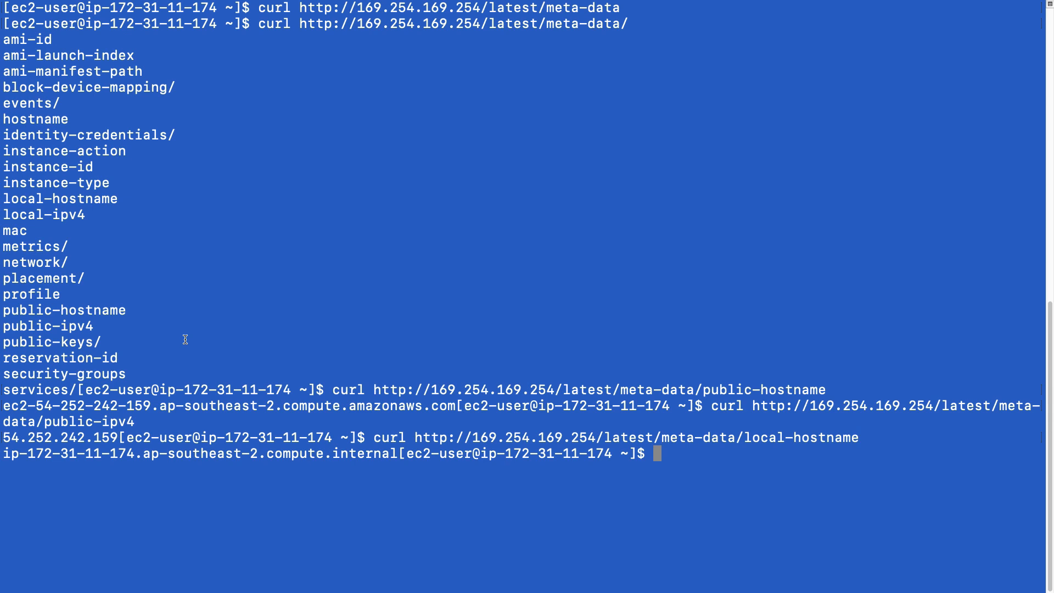
pyautogui.press('Return')
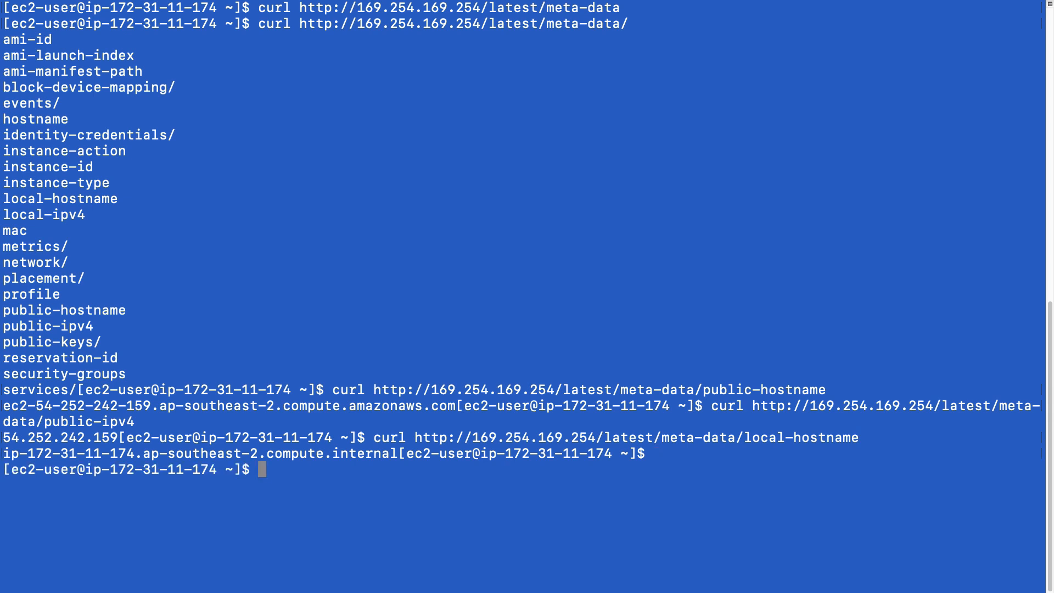
pyautogui.write('clear')
pyautogui.press('Return')
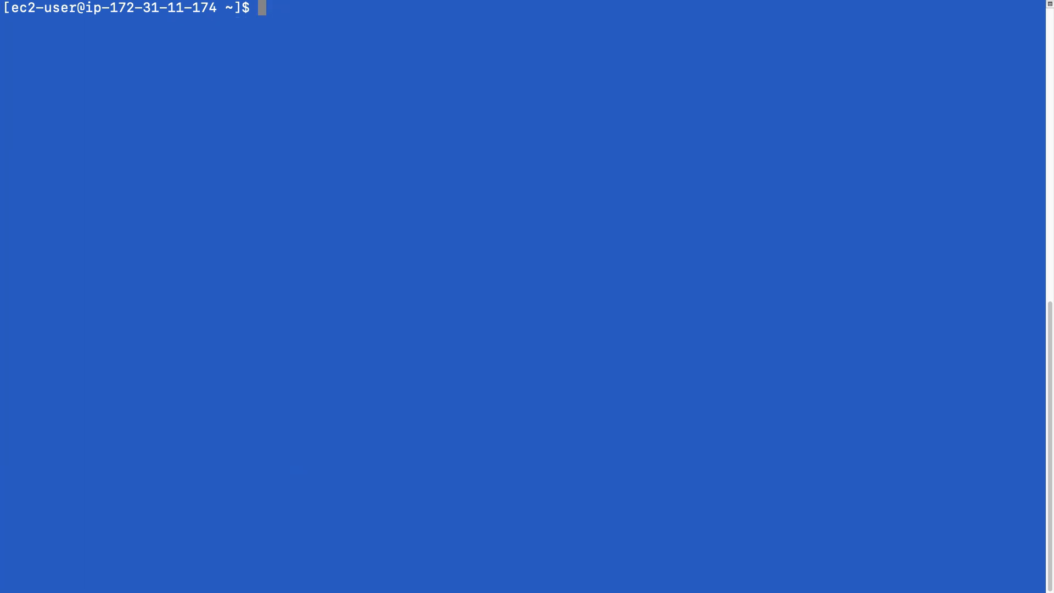
pyautogui.write('wget https://s3.amazonaws.com/ec2metadata/ec2-metadata')
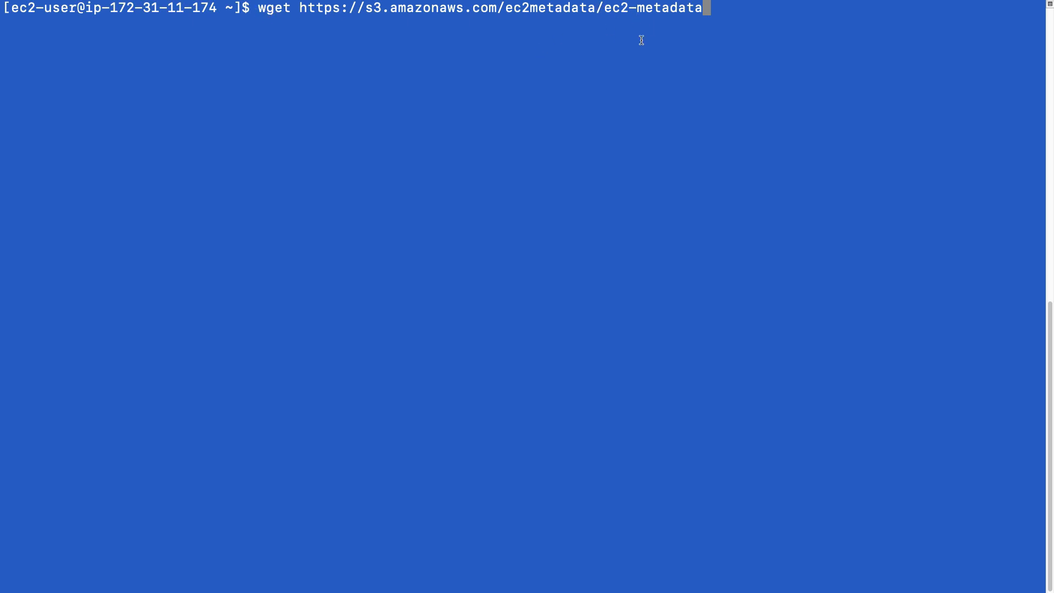
pyautogui.press('Return')
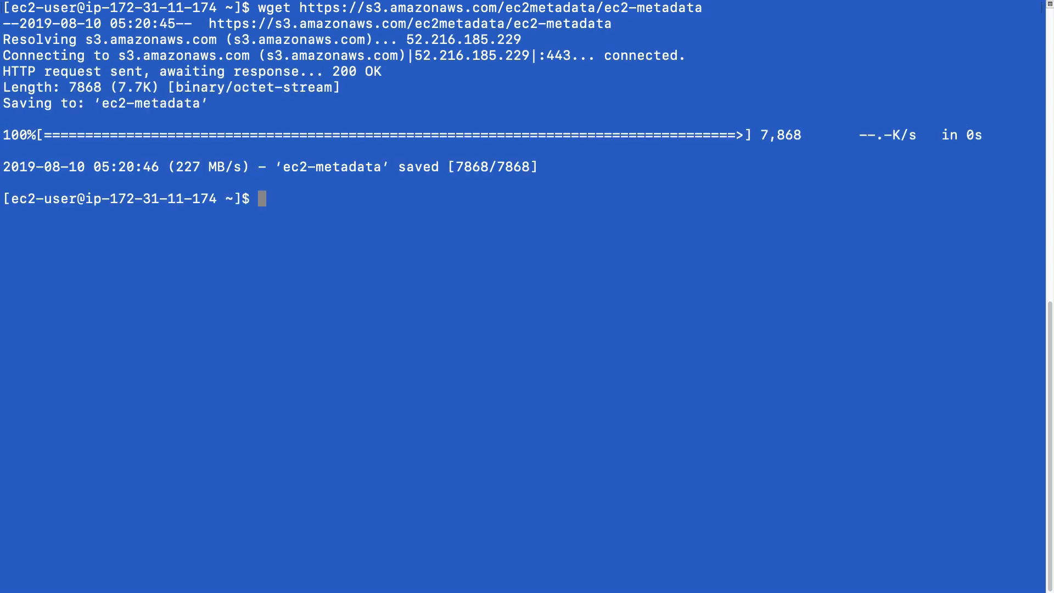
pyautogui.write('ls')
pyautogui.press('Return')
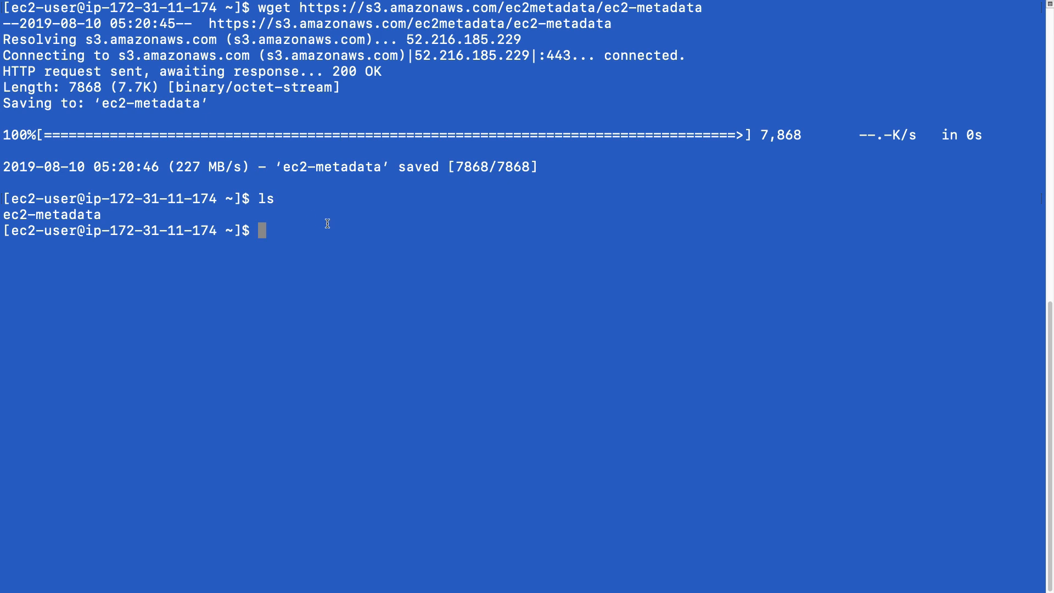
# - Make ec2-metadata executable with chmod u+x, listing its permissions with ls -la before and after the change
pyautogui.write('ls -la ec2-metadata')
pyautogui.press('Return')
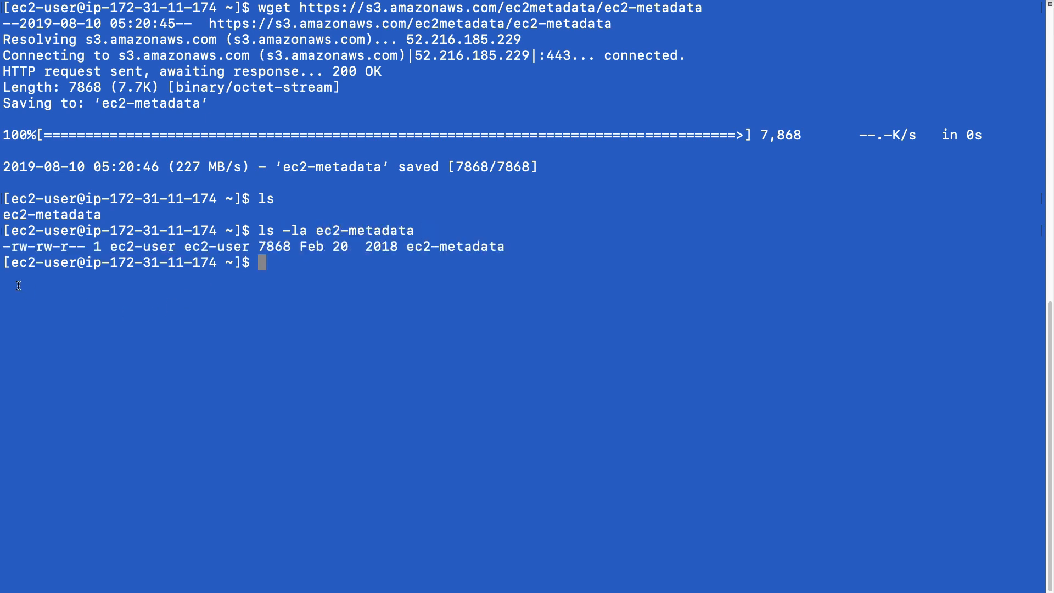
pyautogui.write('chmod u+x ec')
pyautogui.press('Tab')
pyautogui.press('Return')
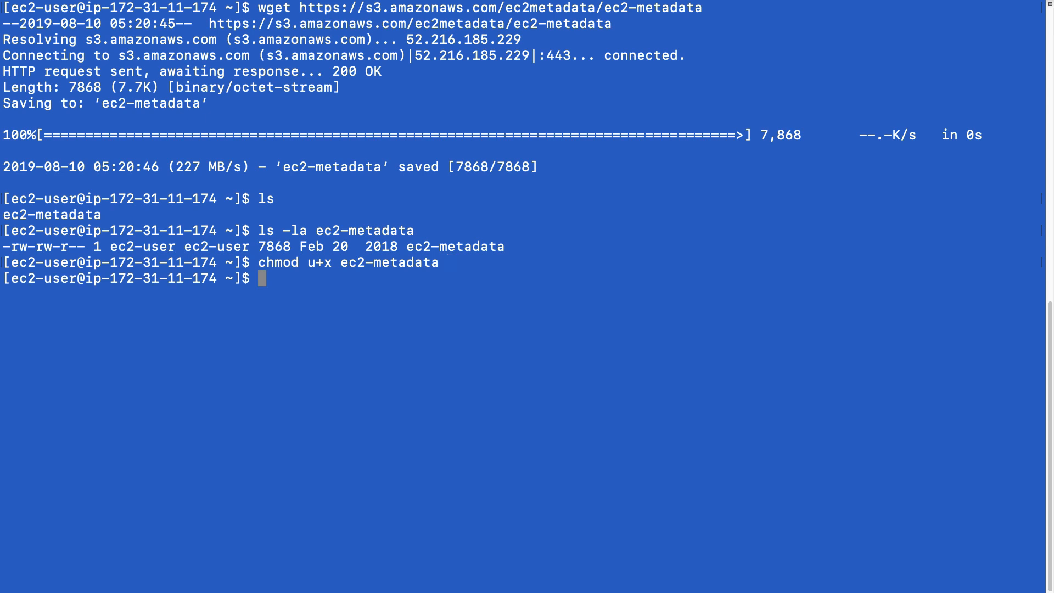
pyautogui.press('Up')
pyautogui.press('Up')
pyautogui.press('Return')
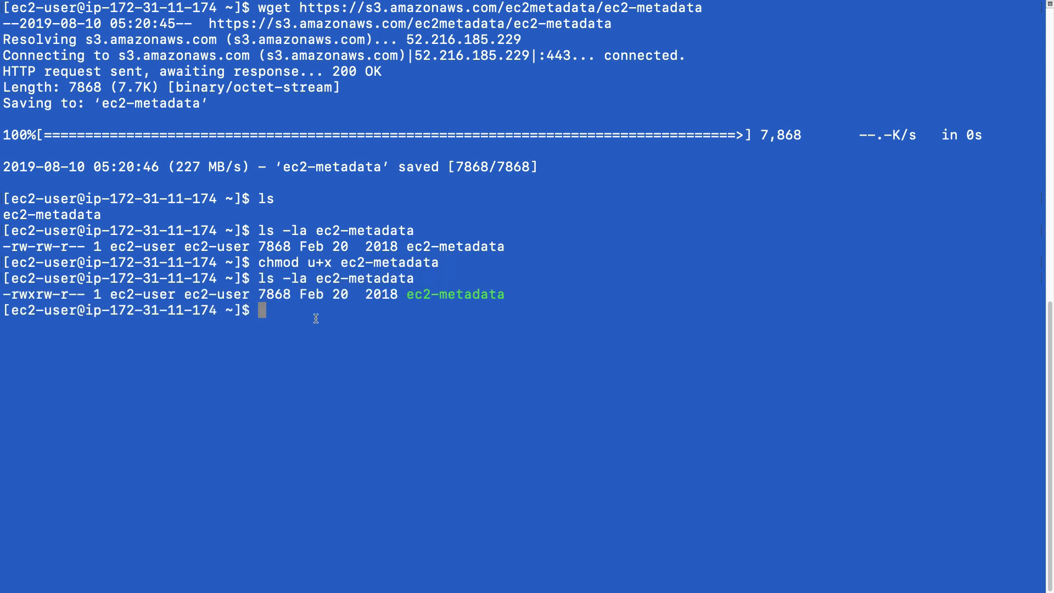
# - Show the usage options of the metadata tool by running ec2-metadata -help
pyautogui.write('ec2')
pyautogui.press('Tab')
pyautogui.press('Tab')
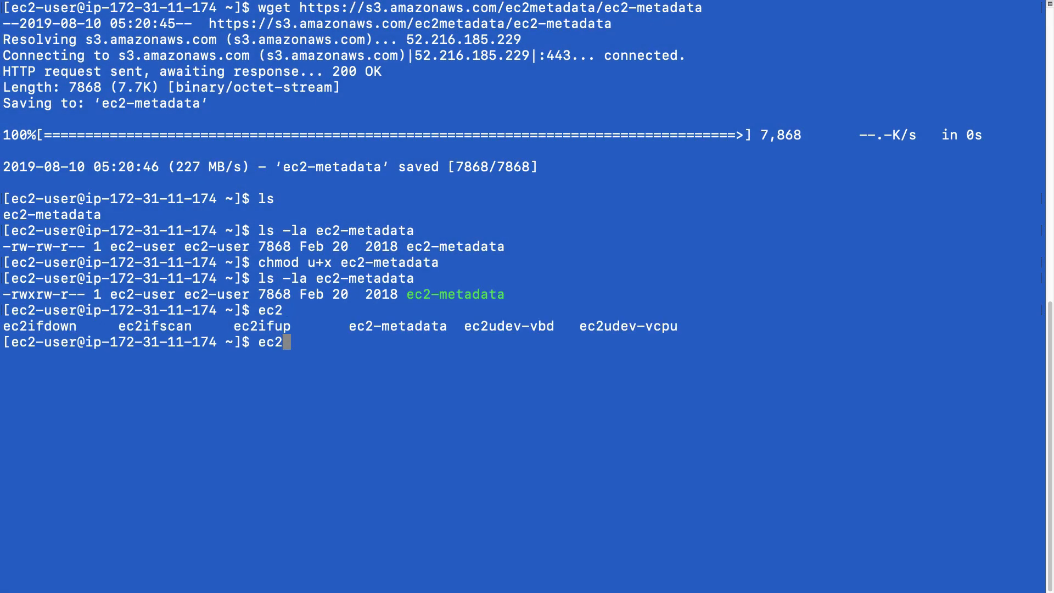
pyautogui.write('-')
pyautogui.press('Tab')
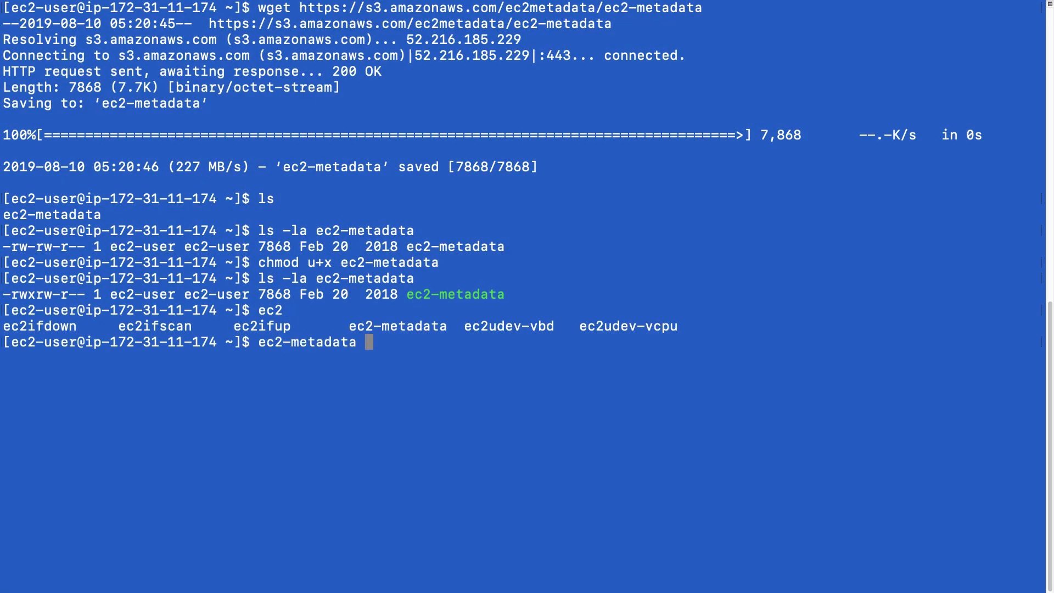
pyautogui.write('-help')
pyautogui.press('Return')
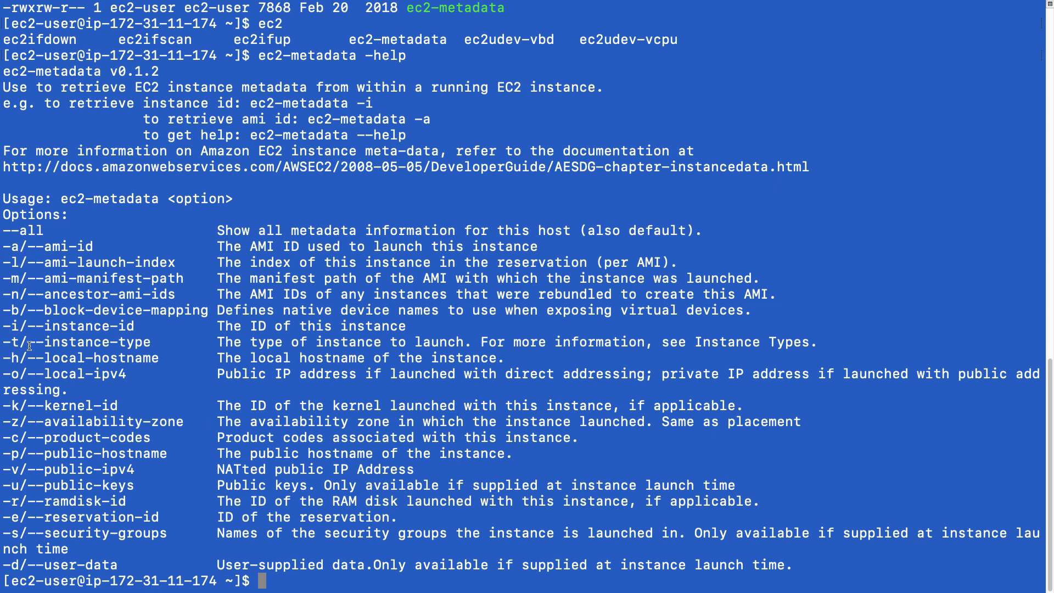
# - Retrieve the instance's public hostname with ec2-metadata -p
pyautogui.press('Up')
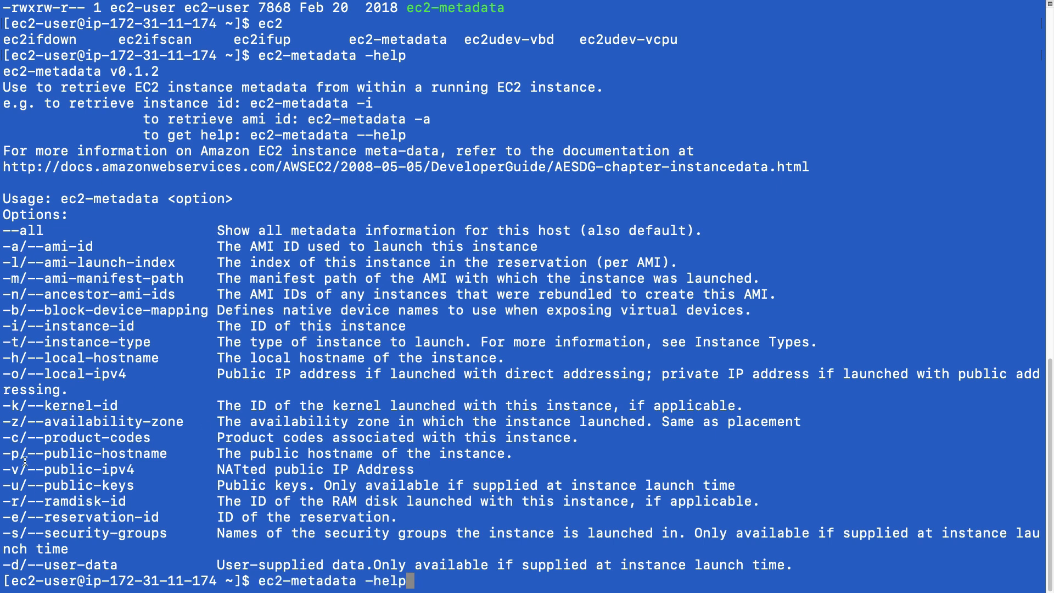
pyautogui.press('BackSpace')
pyautogui.press('BackSpace')
pyautogui.press('BackSpace')
pyautogui.press('BackSpace')
pyautogui.write('p')
pyautogui.press('Return')
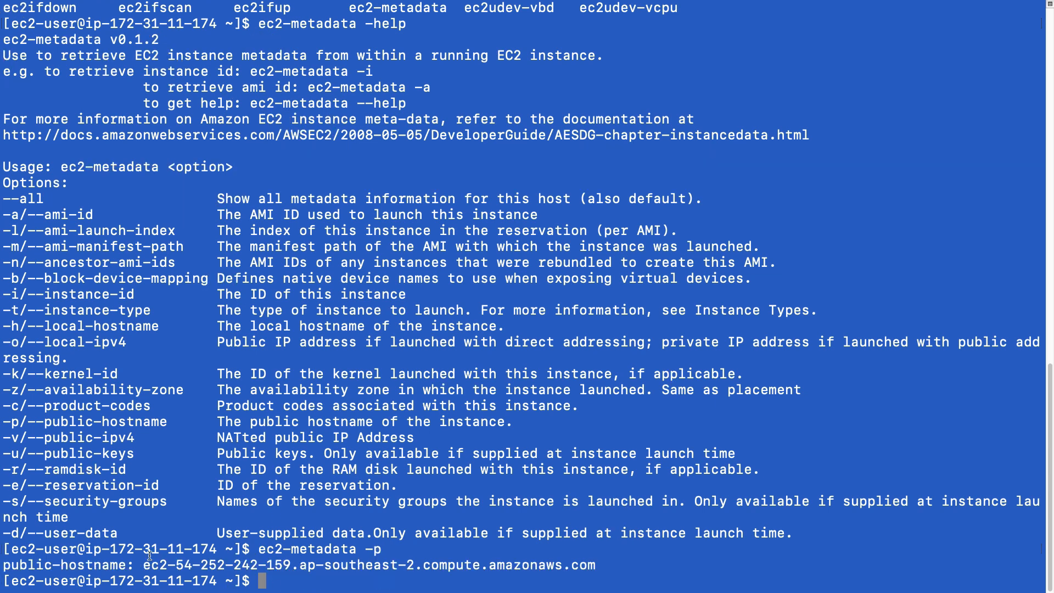
# - Retrieve the instance's availability zone with ec2-metadata -z
pyautogui.press('Up')
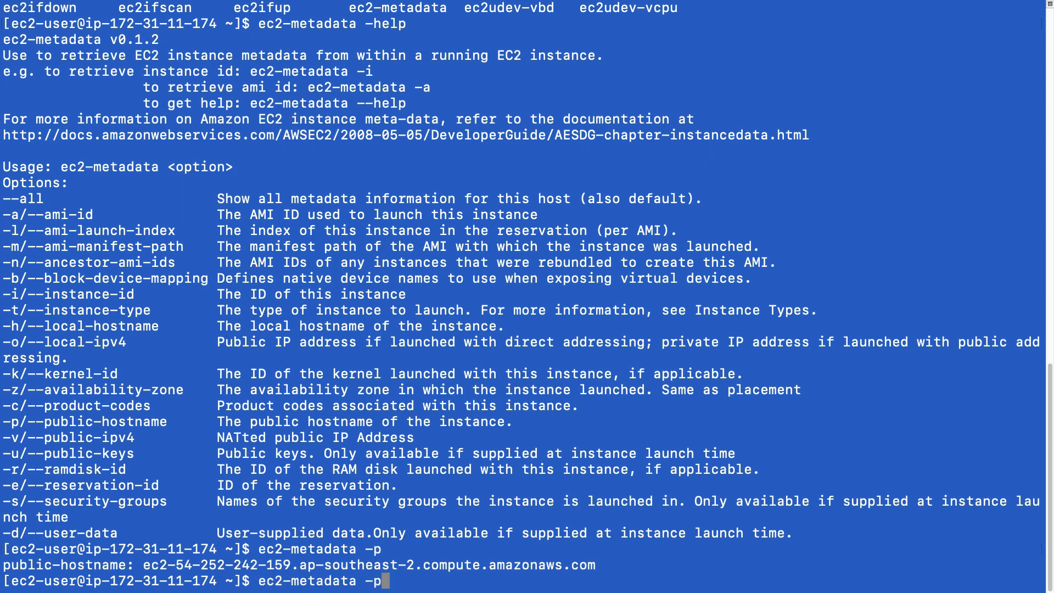
pyautogui.press('BackSpace')
pyautogui.write('z')
pyautogui.press('Return')
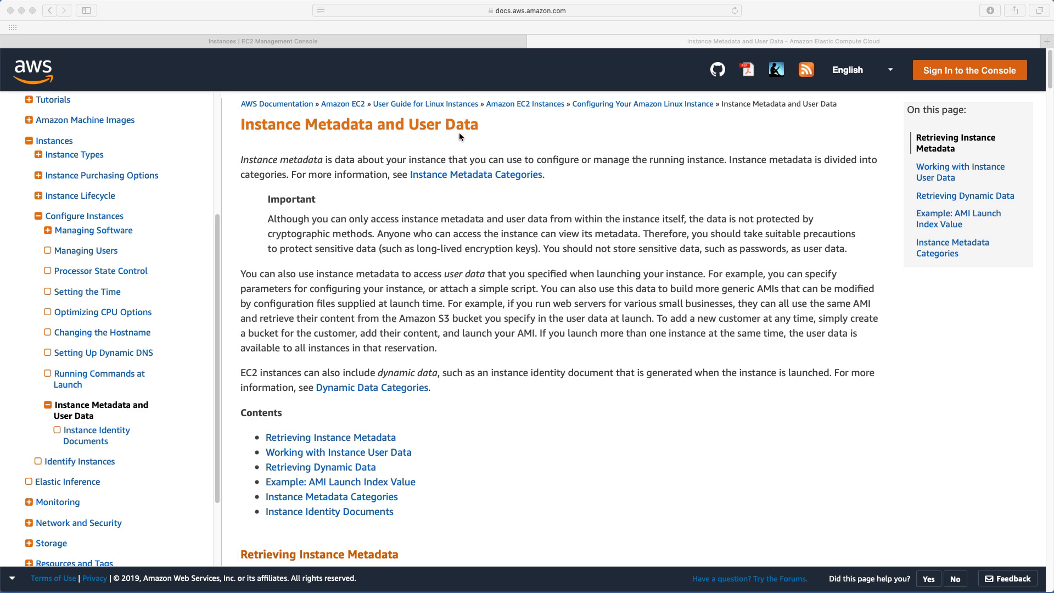
# - Read the Working with Instance User Data section of the Instance Metadata and User Data documentation
pyautogui.scroll(-7, 444, 170)
pyautogui.scroll(-20, 494, 479)
pyautogui.scroll(-9, 494, 479)
pyautogui.scroll(-3, 494, 478)
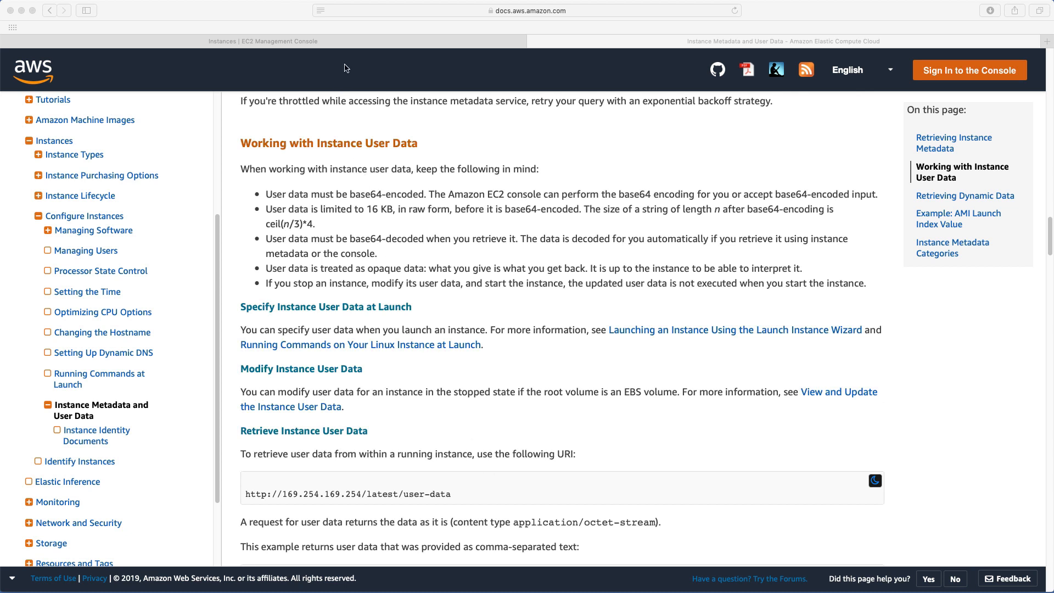
# - In the EC2 console, start launching an instance with the Amazon Linux 2 AMI and t2.micro, and proceed to the instance details
pyautogui.click(338, 44)
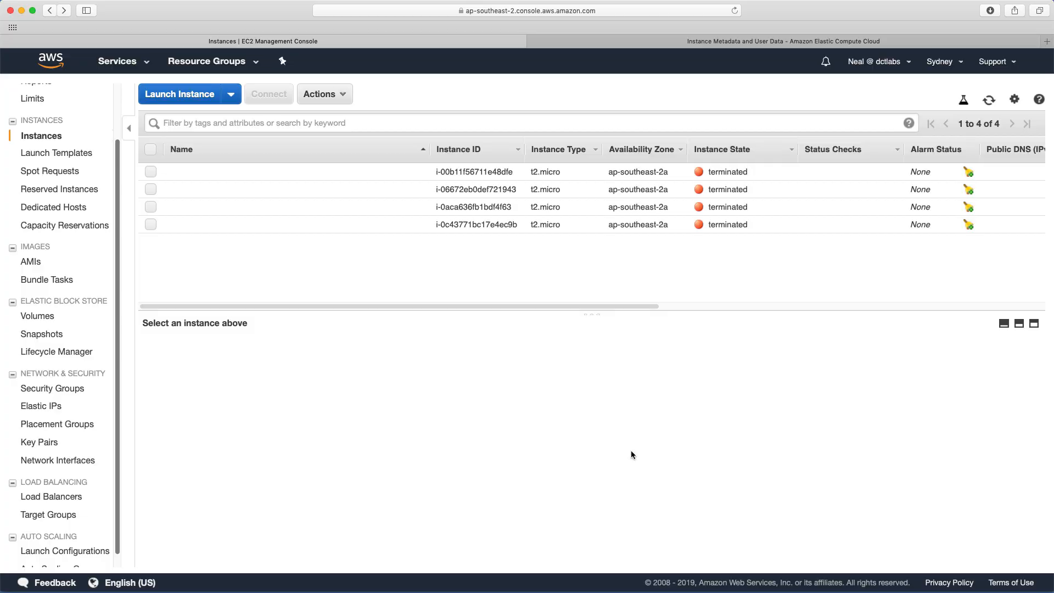
pyautogui.click(175, 93)
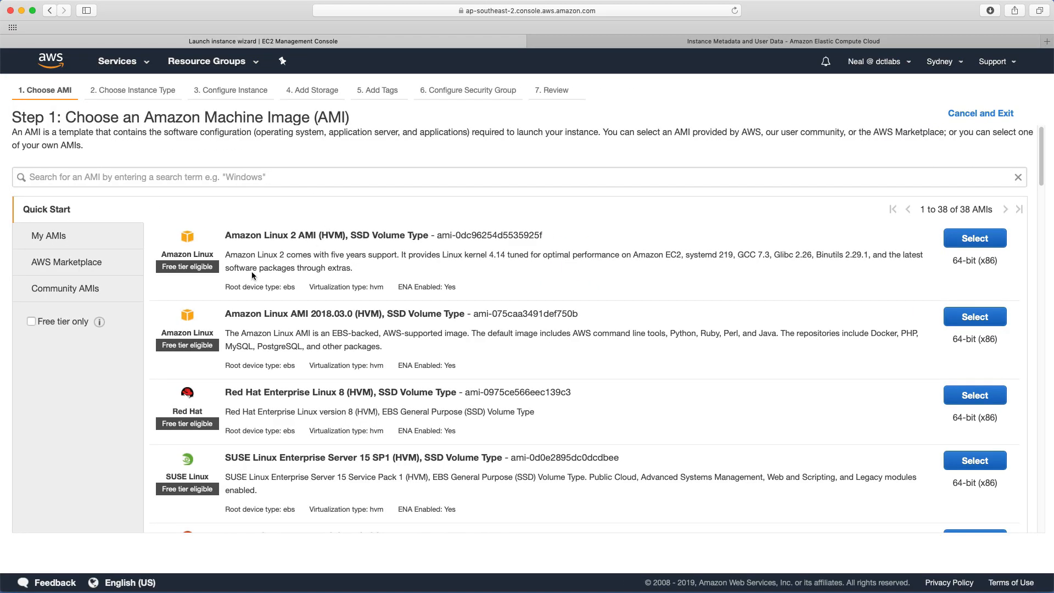
pyautogui.click(979, 242)
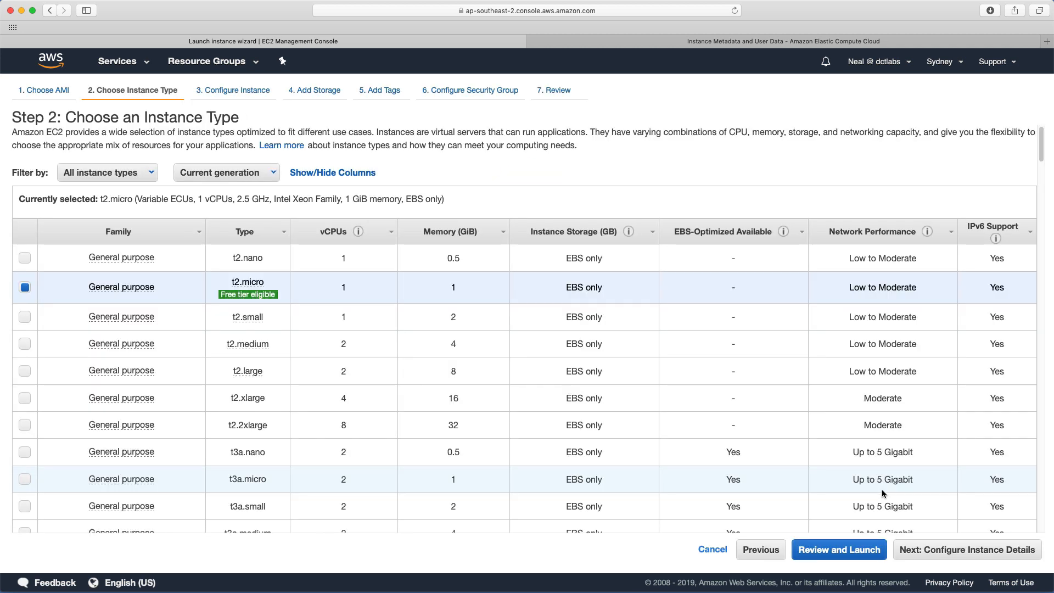
pyautogui.click(956, 551)
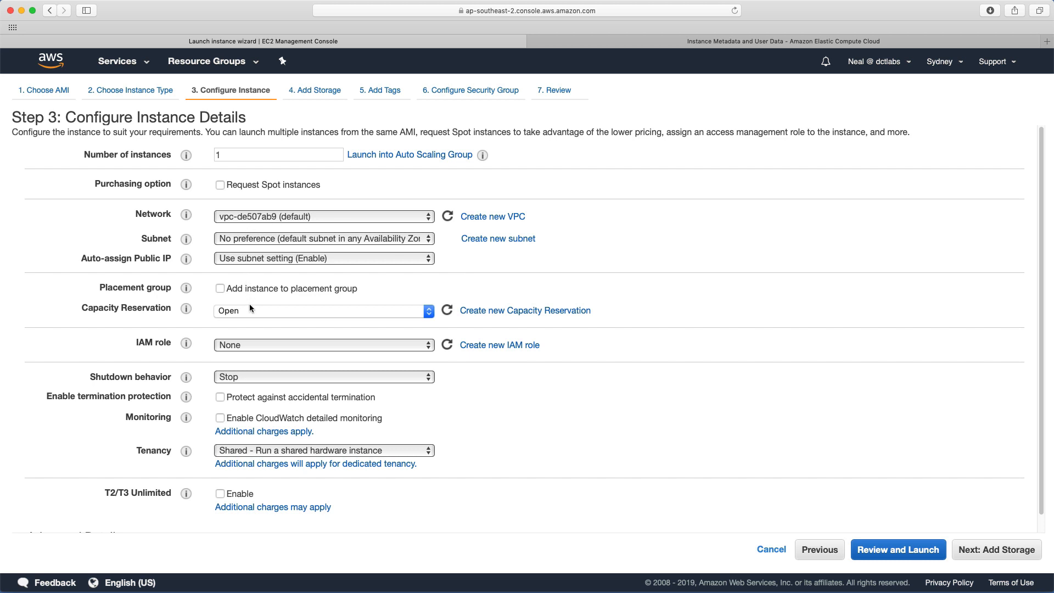
# - Enter a user-data script: yum update, install, start and enable httpd, echo "This is a test page running on Apache on EC2 in the AWS Cloud" into /var/www/html/index.html
pyautogui.scroll(-2, 249, 304)
pyautogui.click(93, 522)
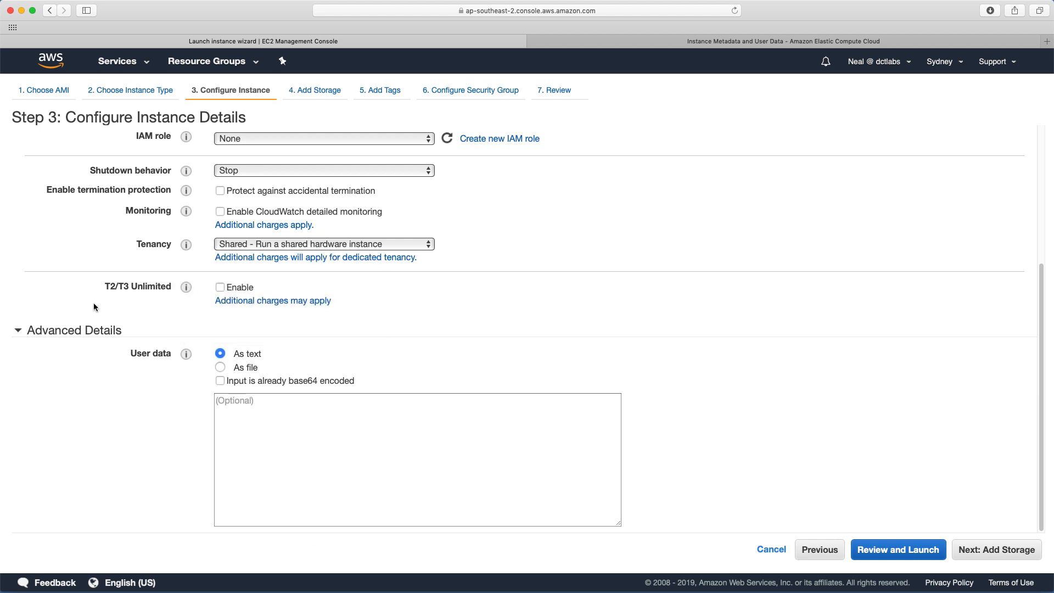
pyautogui.click(228, 404)
pyautogui.write('#!/bin/bash yum update -y yum install httpd -y systemctl start httpd systemctl enable httpd cd /var/www/html echo "This is a test page running on Apache on EC2 in the AWS Cloud" > index.html')
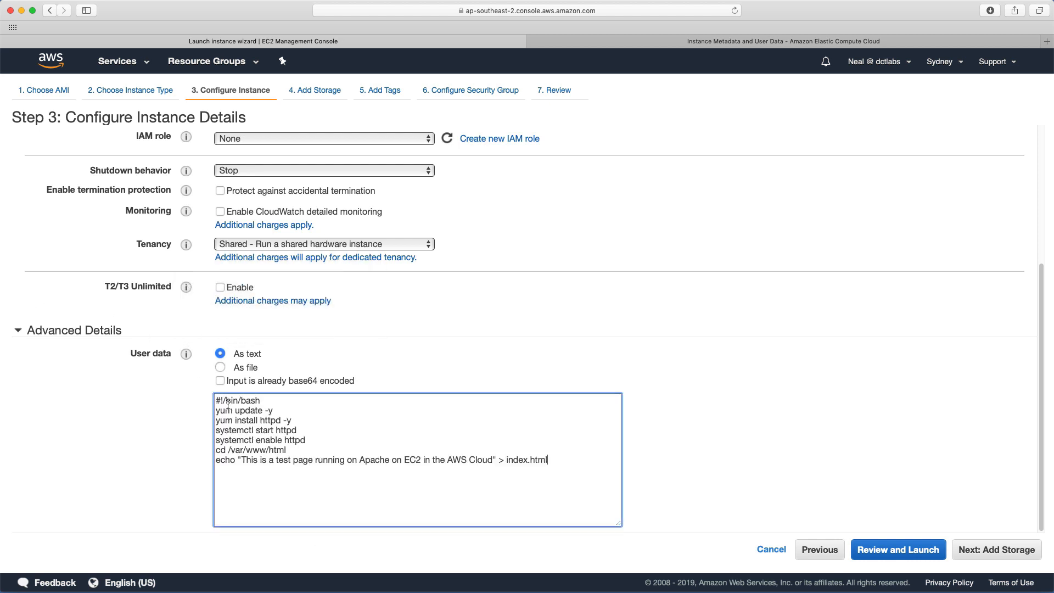
# - Review the user data script line by line, highlighting the shebang and the httpd install, start and enable commands
pyautogui.moveTo(263, 402); pyautogui.dragTo(209, 406)
pyautogui.click(300, 421)
pyautogui.moveTo(300, 420); pyautogui.dragTo(217, 418)
pyautogui.moveTo(305, 431); pyautogui.dragTo(223, 428)
pyautogui.moveTo(309, 440); pyautogui.dragTo(218, 440)
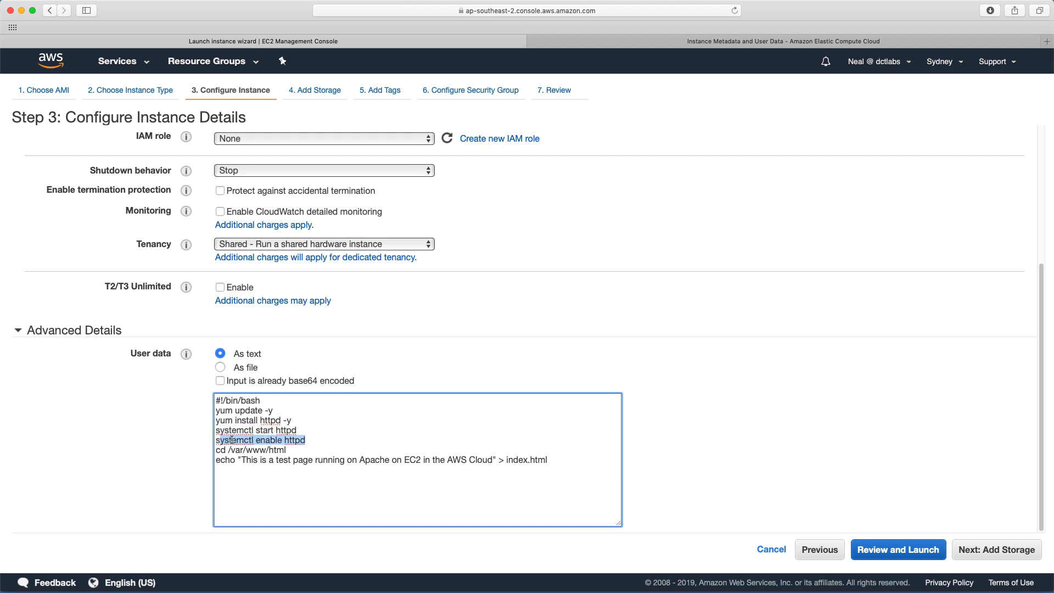
pyautogui.click(311, 444)
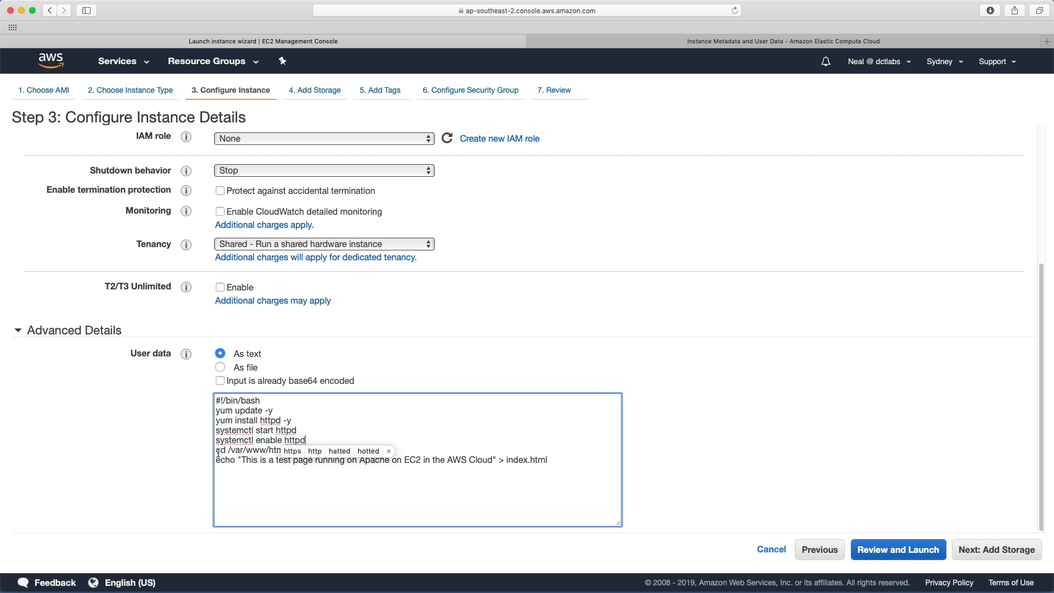
pyautogui.click(261, 466)
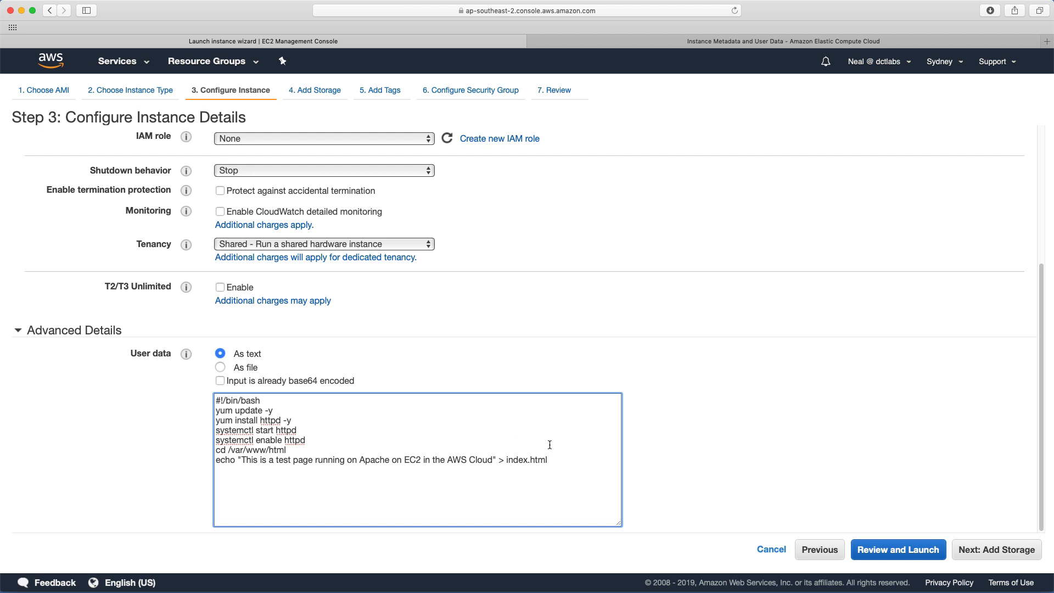
# - Keep the default storage without tags, assign the existing Web-Access security group, and launch the instance
pyautogui.click(995, 555)
pyautogui.click(996, 556)
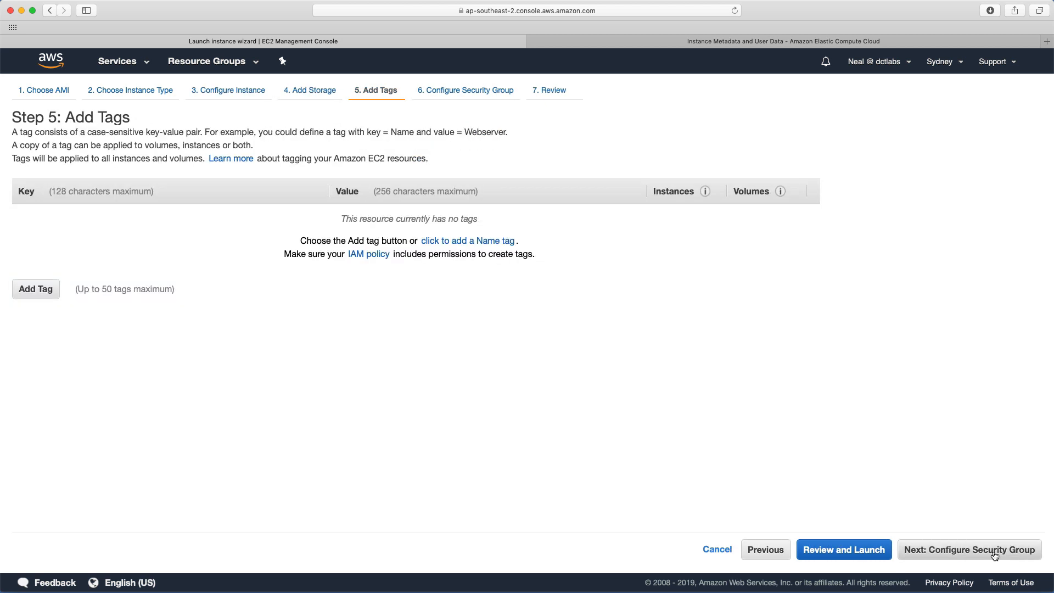
pyautogui.click(995, 555)
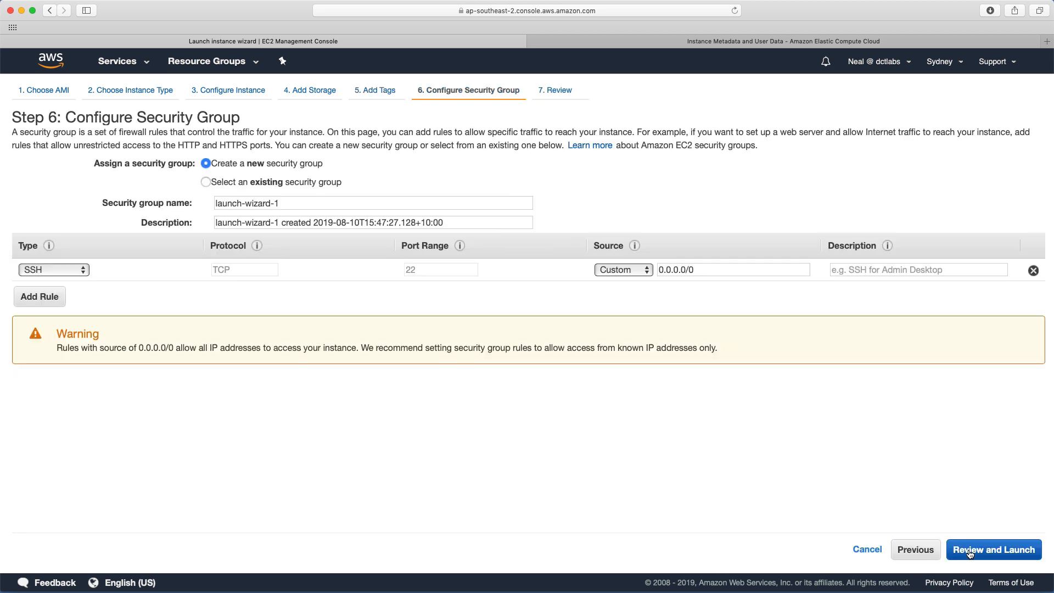
pyautogui.click(206, 183)
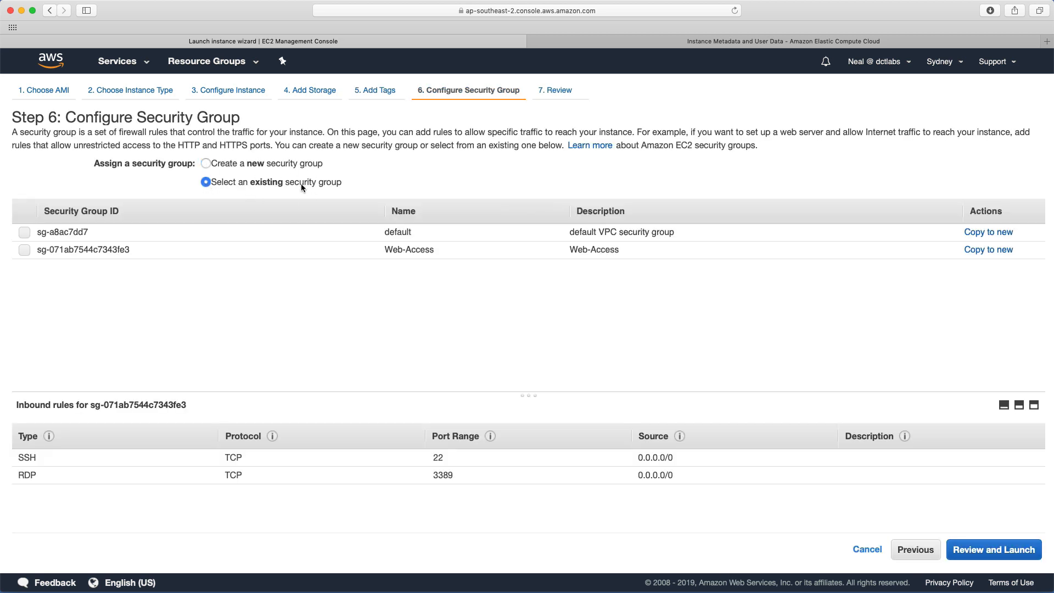
pyautogui.click(219, 253)
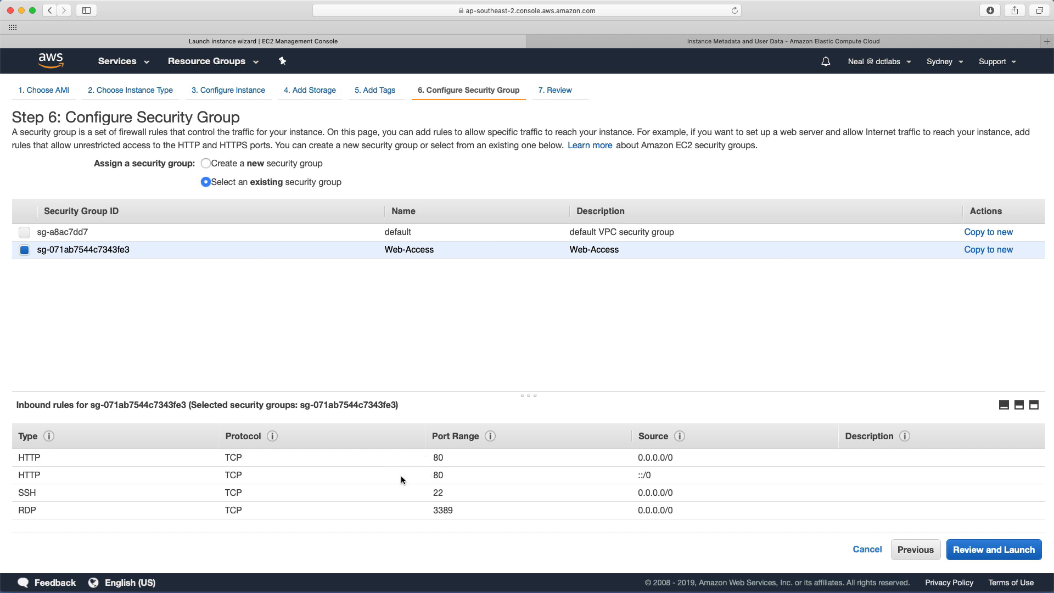
pyautogui.click(992, 554)
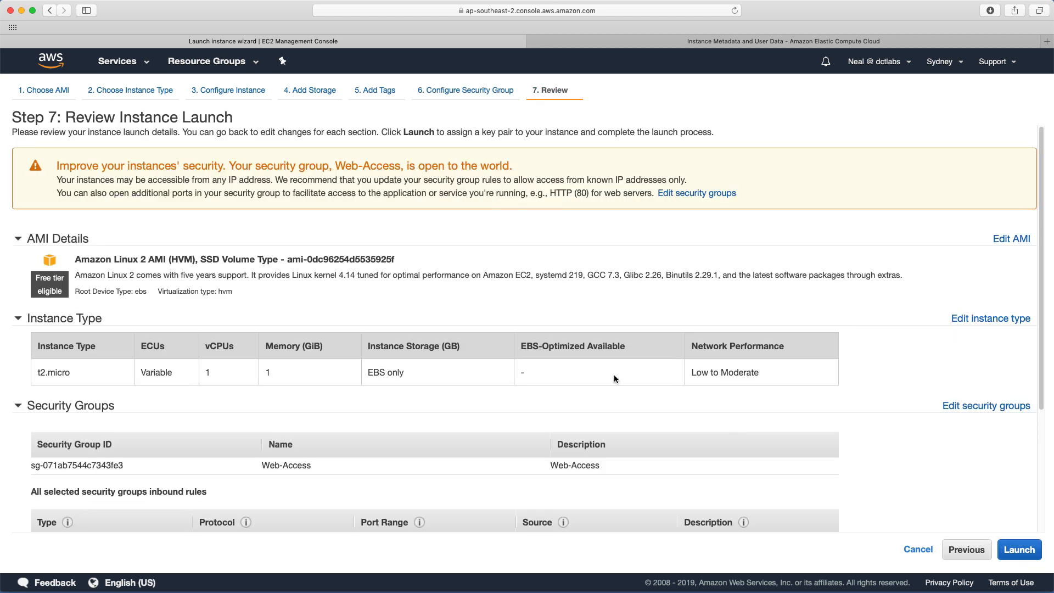
pyautogui.click(1020, 550)
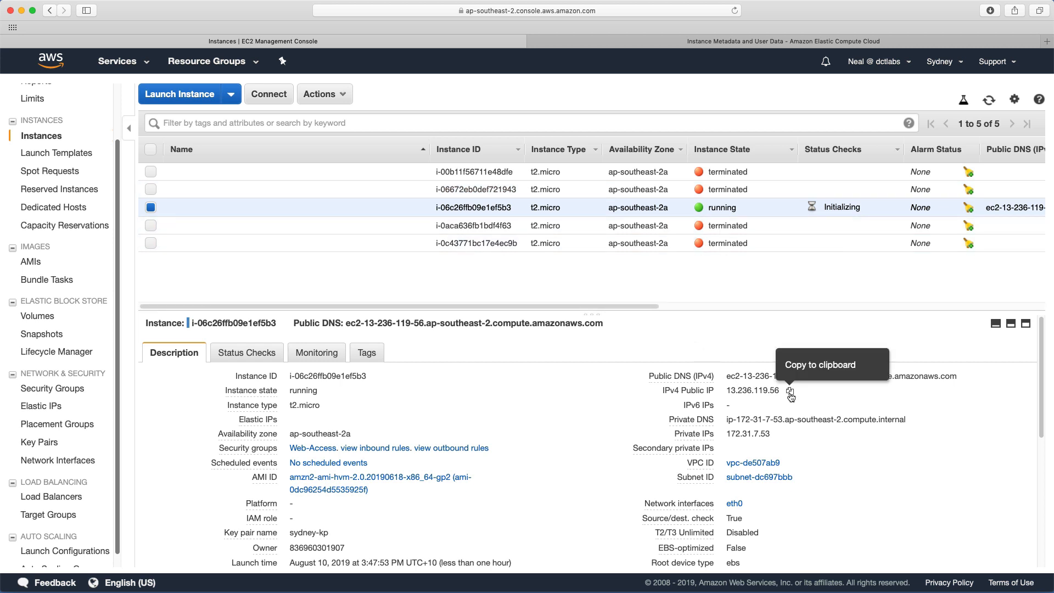
# - Copy the running instance's public IPv4 address and open it in a new browser tab to check the Apache test page
pyautogui.click(789, 392)
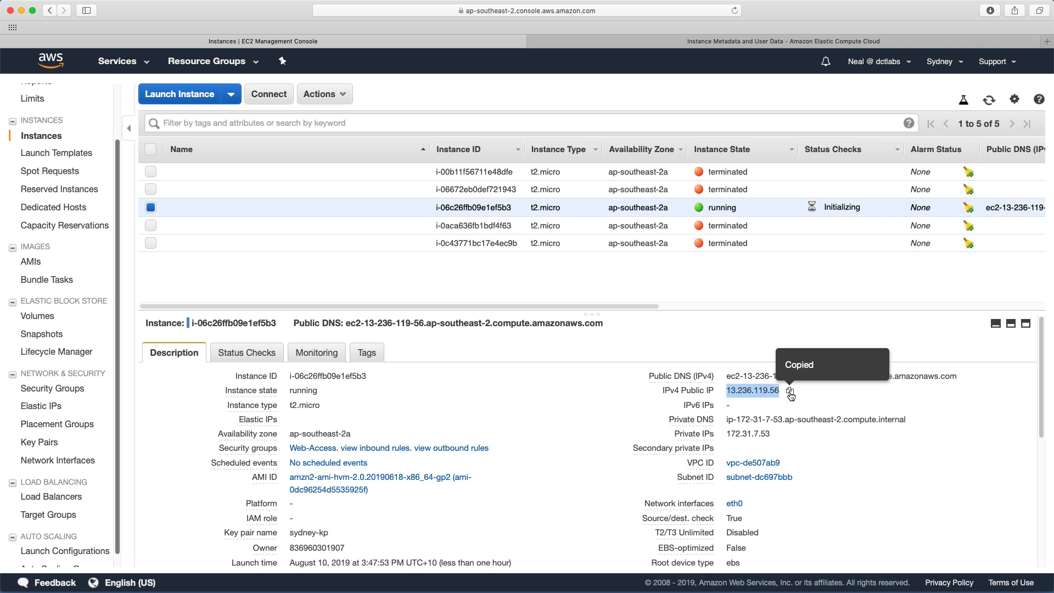
pyautogui.click(1047, 43)
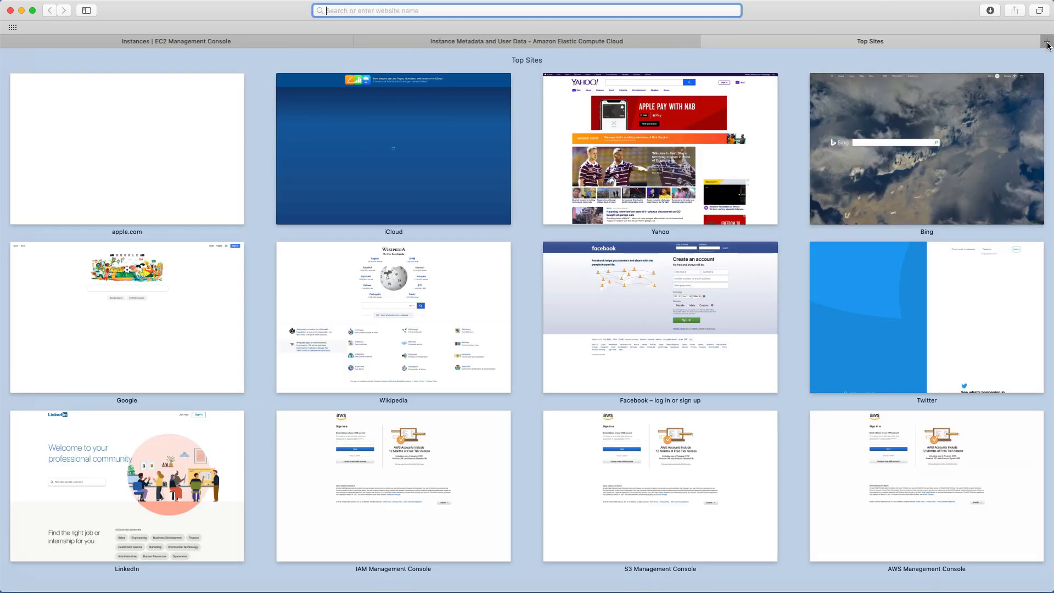
pyautogui.press('super+v')
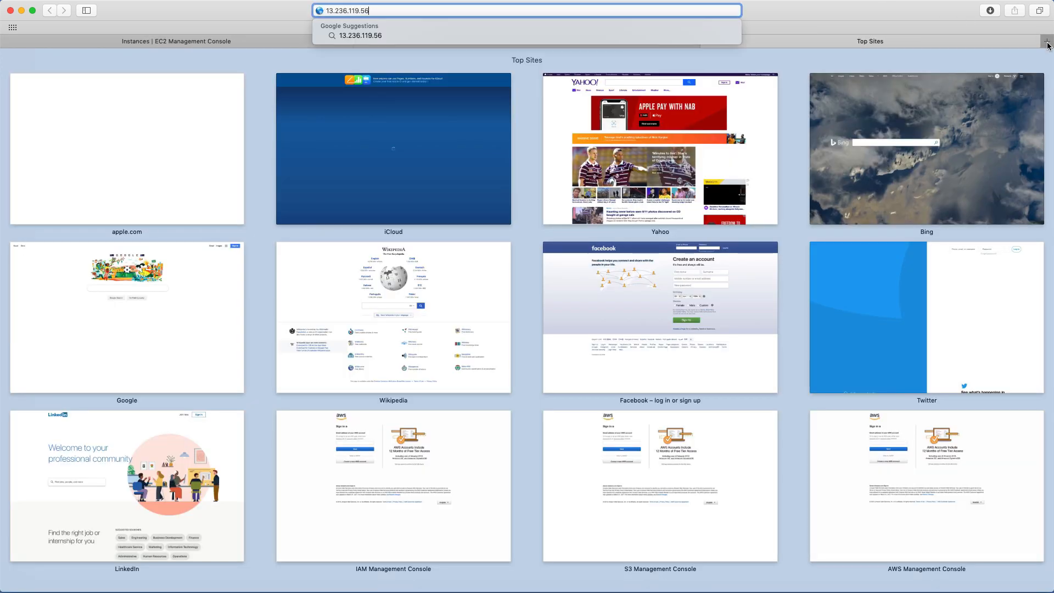
pyautogui.press('Return')
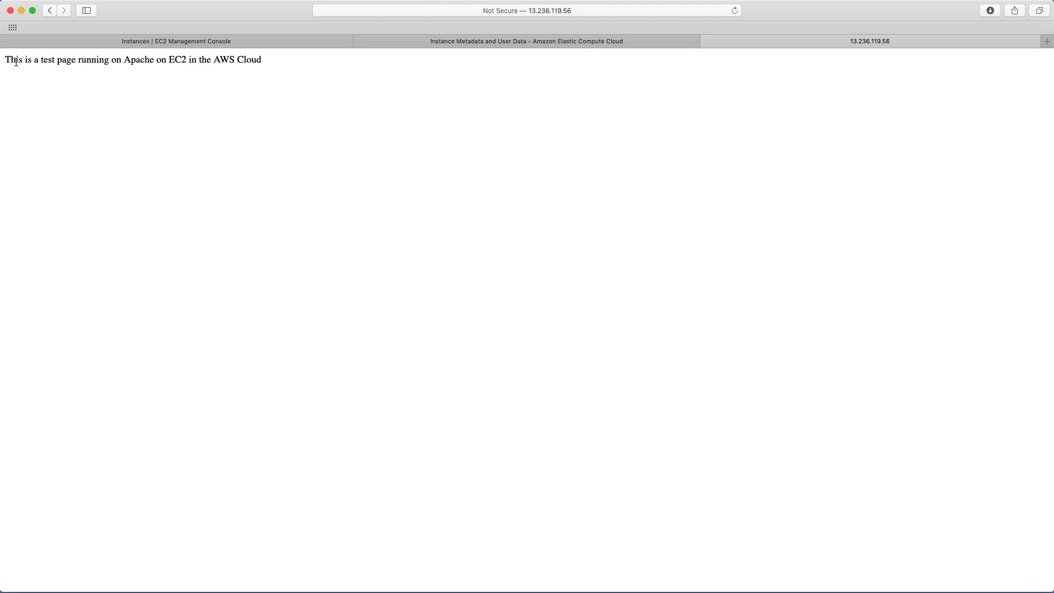
pyautogui.moveTo(5, 60); pyautogui.dragTo(278, 60)
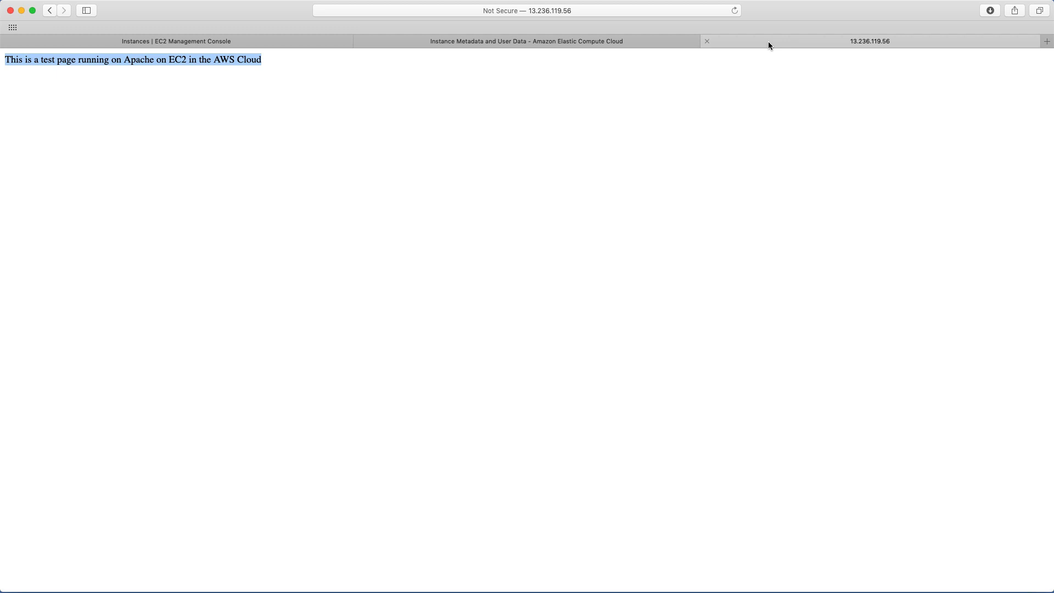
pyautogui.hotkey('ctrl', 'Right')
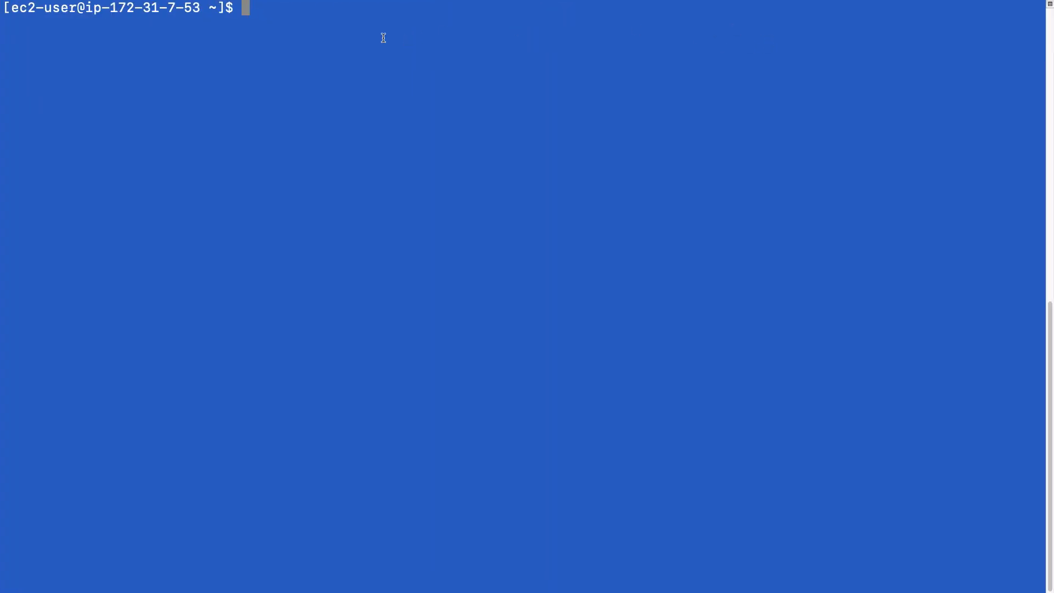
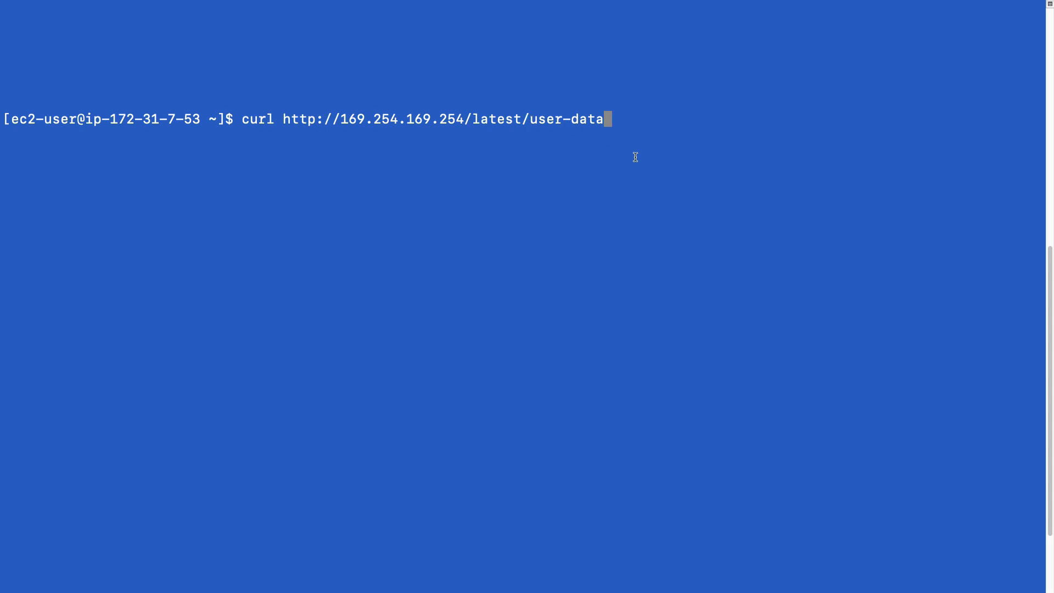
pyautogui.press('Return')
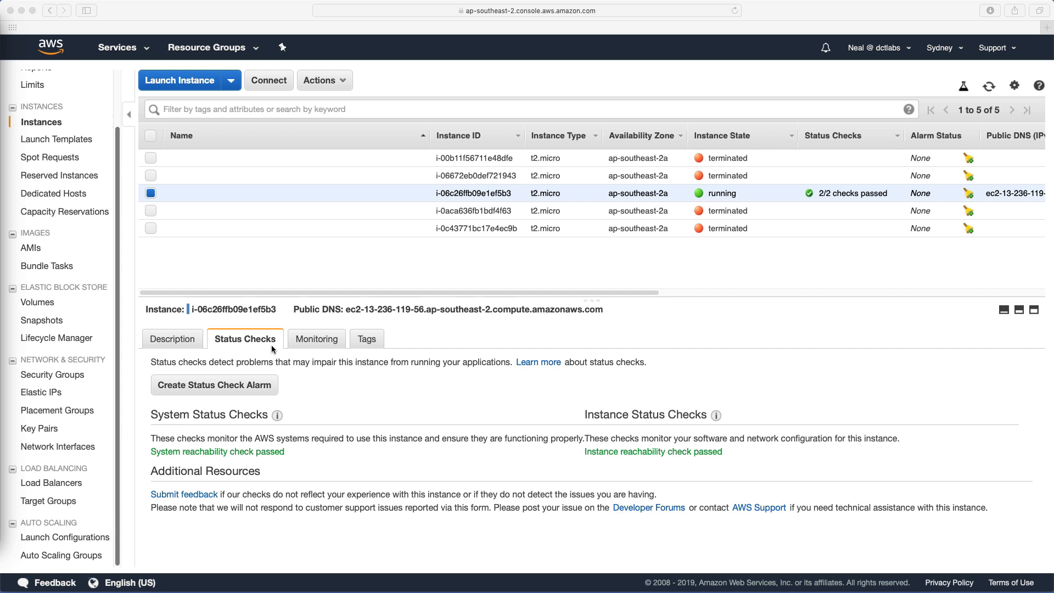
pyautogui.click(182, 86)
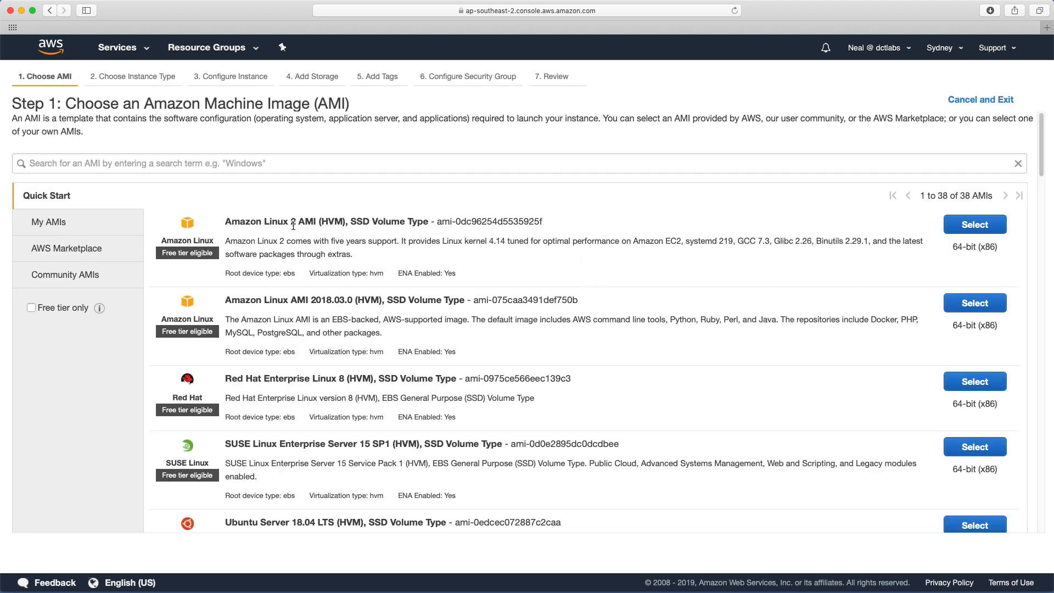
pyautogui.click(955, 228)
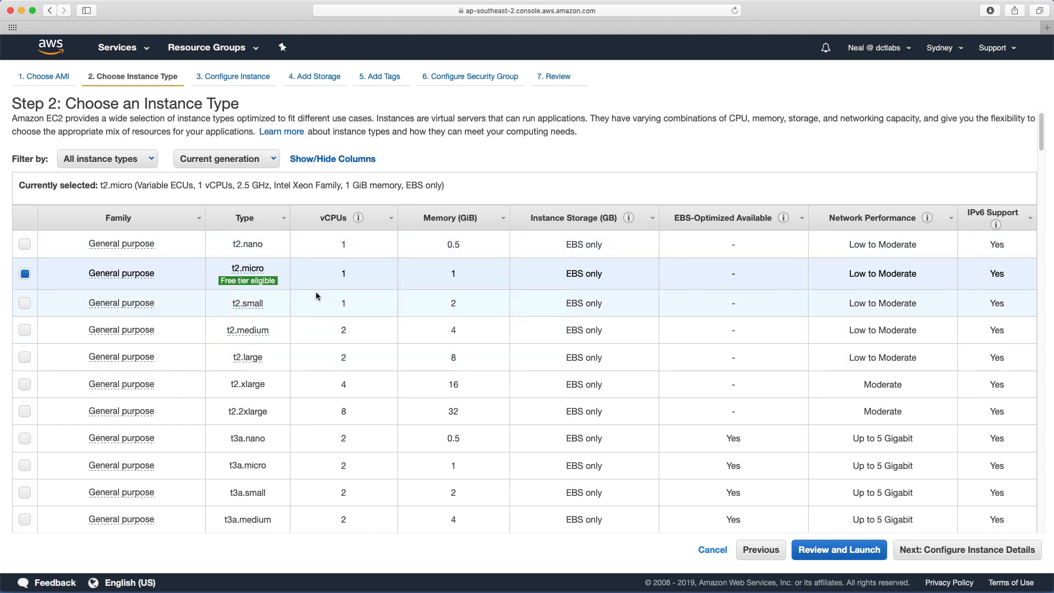
pyautogui.click(714, 551)
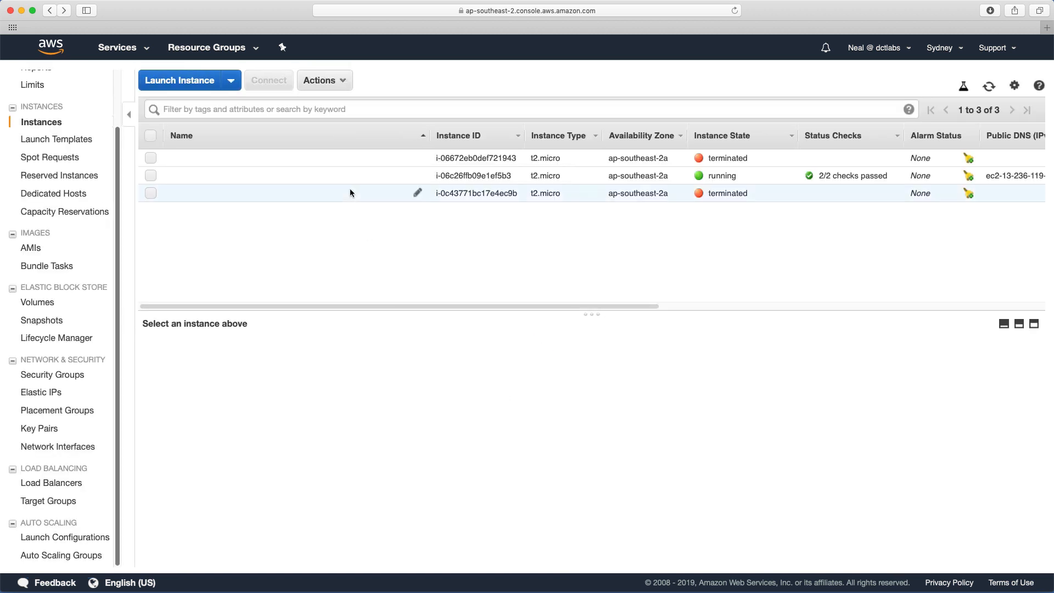
# - Select the running instance and read the explanations of its system and instance status checks
pyautogui.click(284, 174)
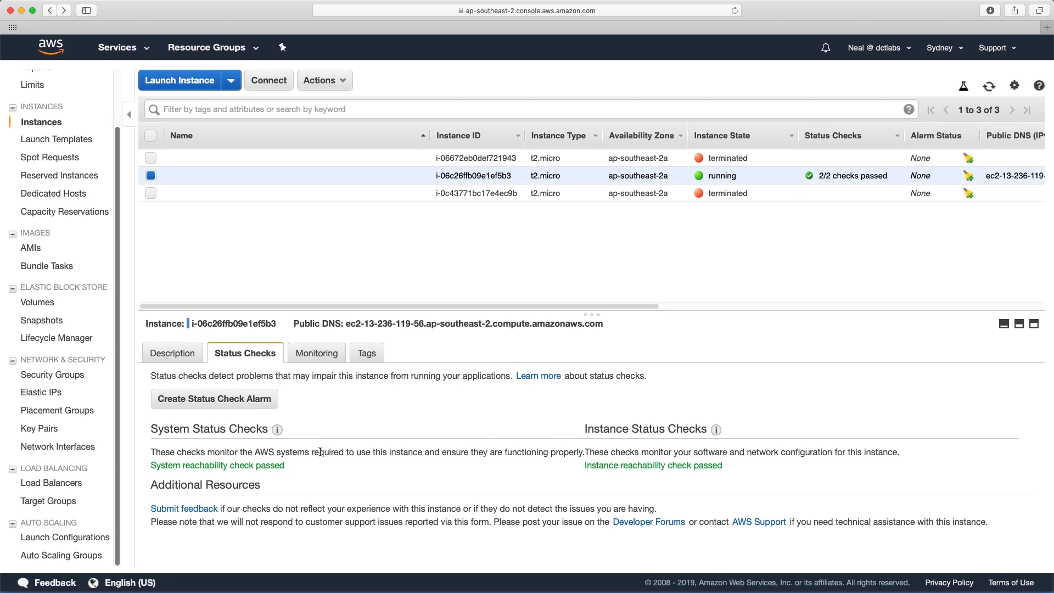
pyautogui.moveTo(279, 435)
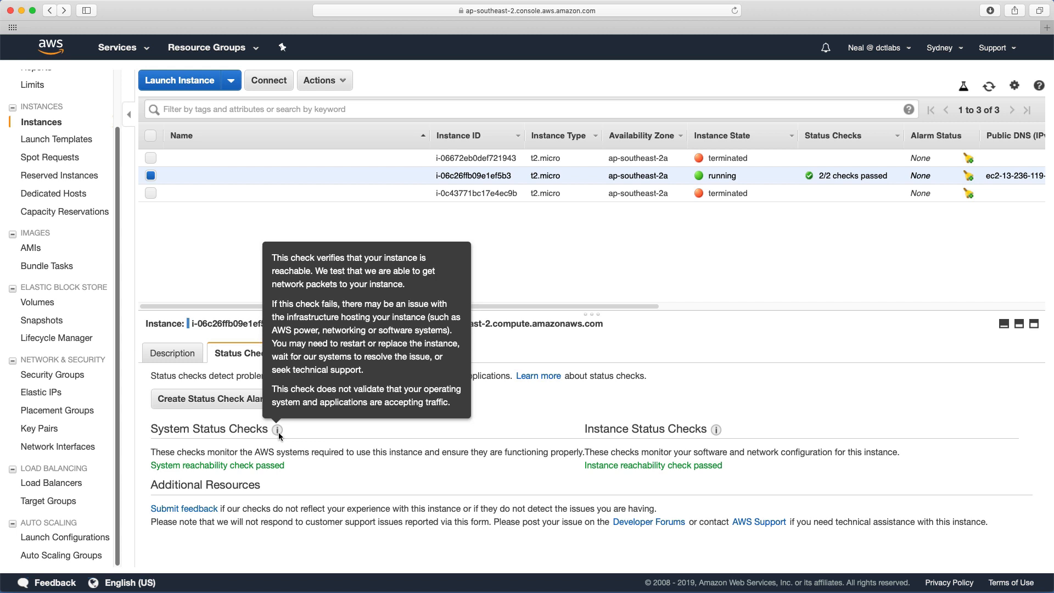
pyautogui.moveTo(717, 430)
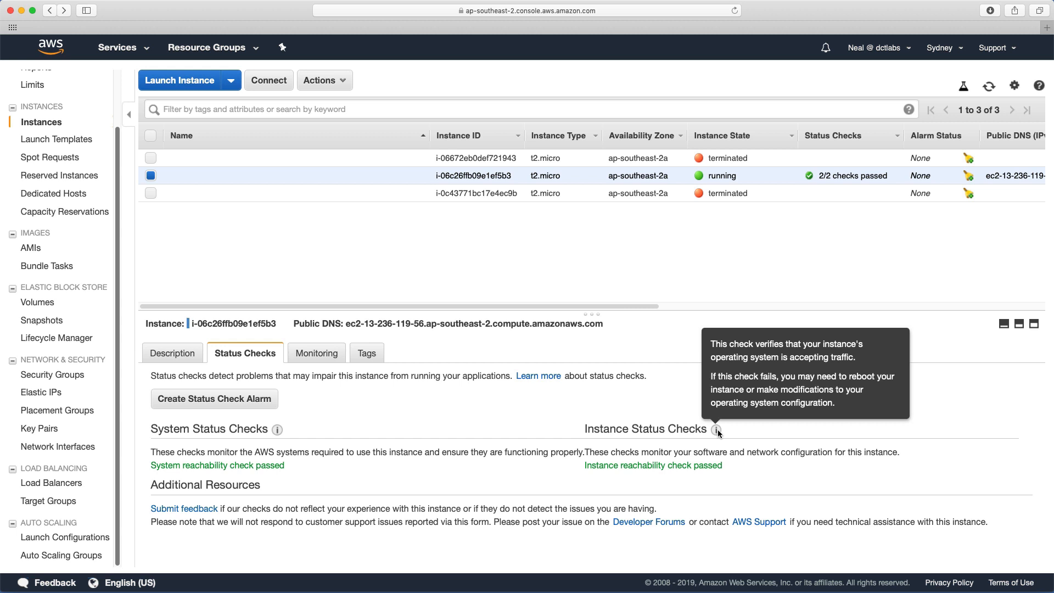
# - Examine the instance's CloudWatch metric graphs in an enlarged details pane, and check the detailed monitoring option without enabling it
pyautogui.click(316, 361)
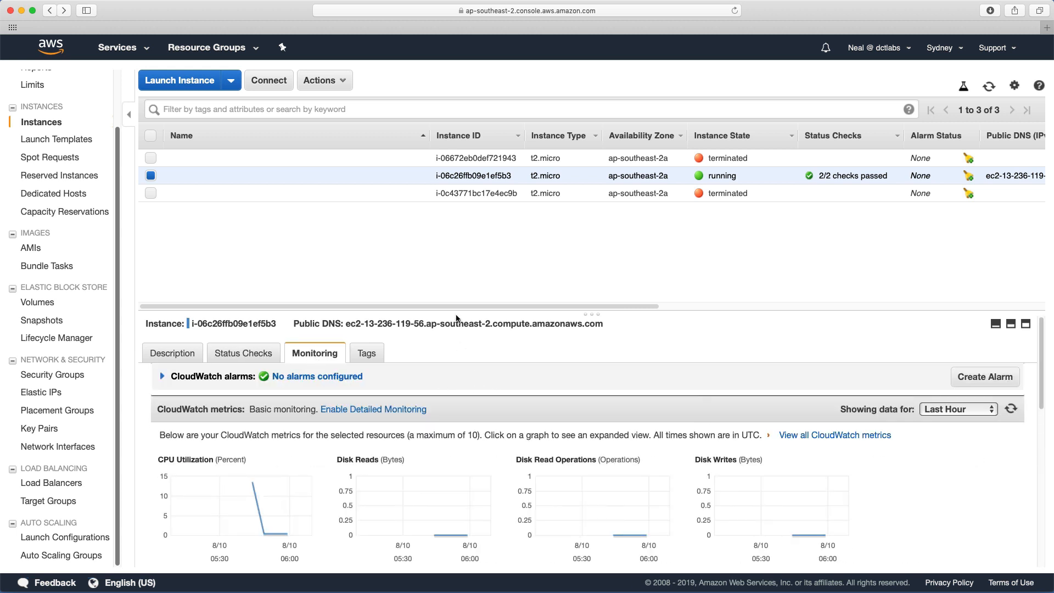
pyautogui.moveTo(460, 312); pyautogui.dragTo(463, 226)
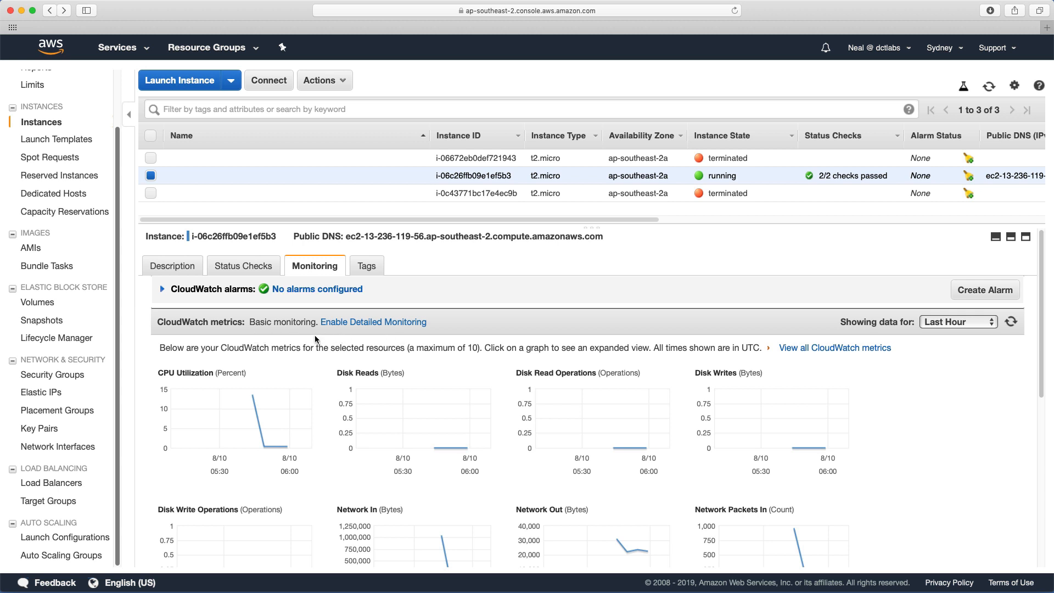
pyautogui.click(362, 323)
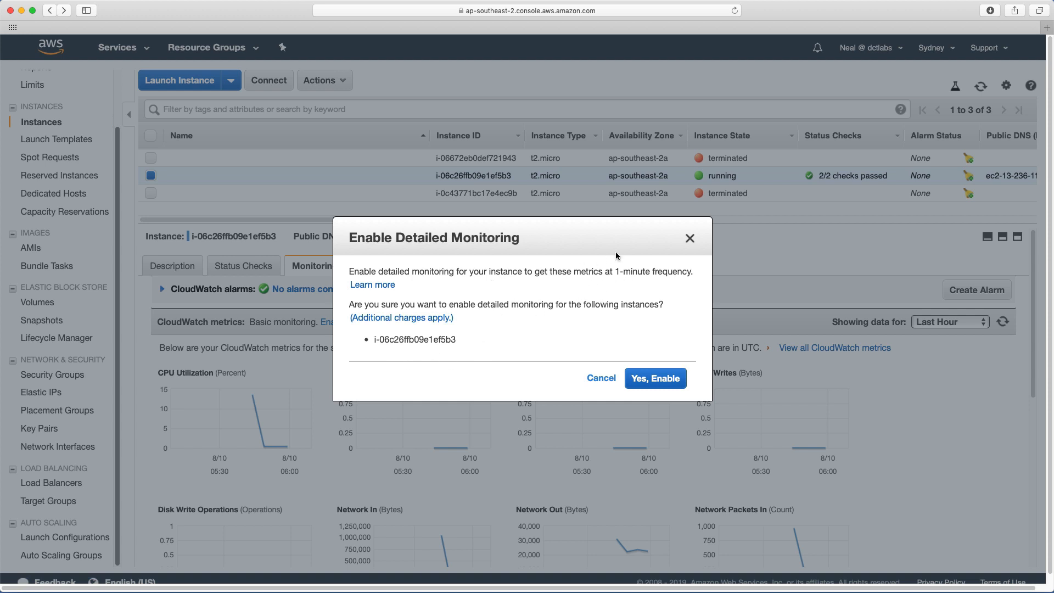
pyautogui.click(600, 379)
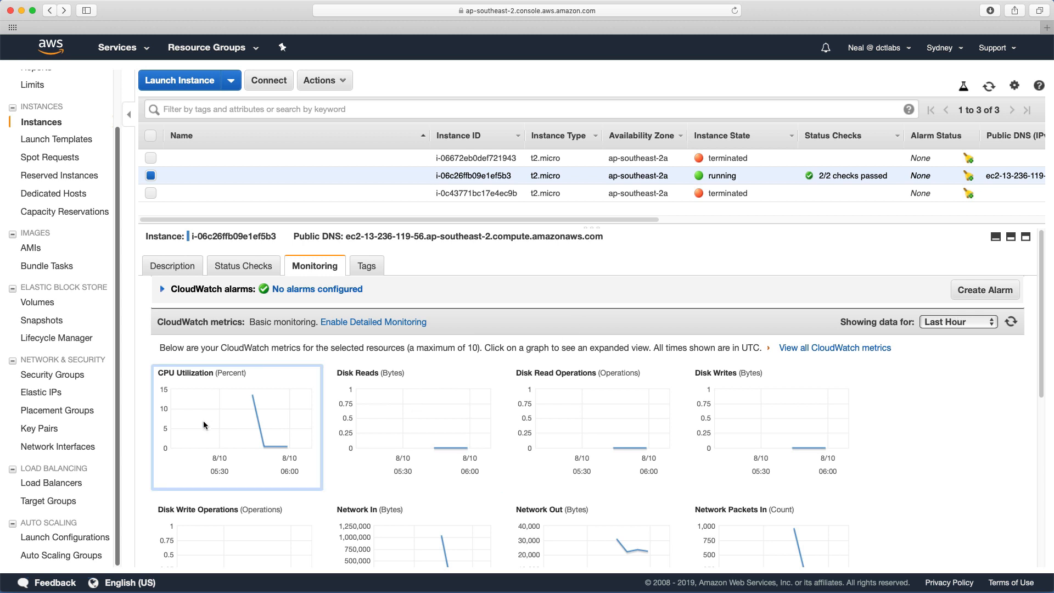
pyautogui.scroll(-3, 198, 423)
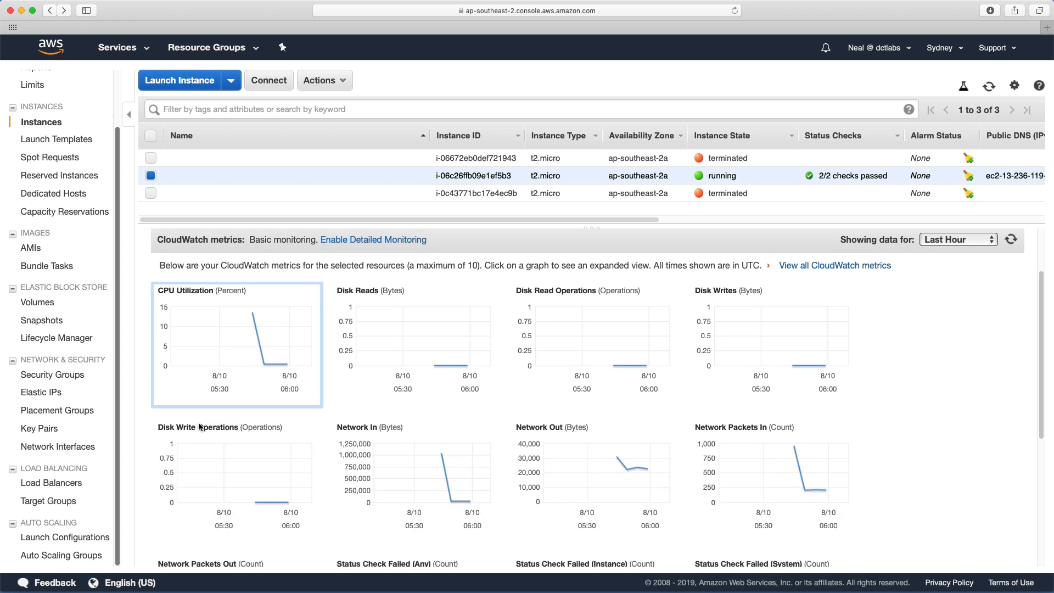
pyautogui.scroll(-5, 242, 480)
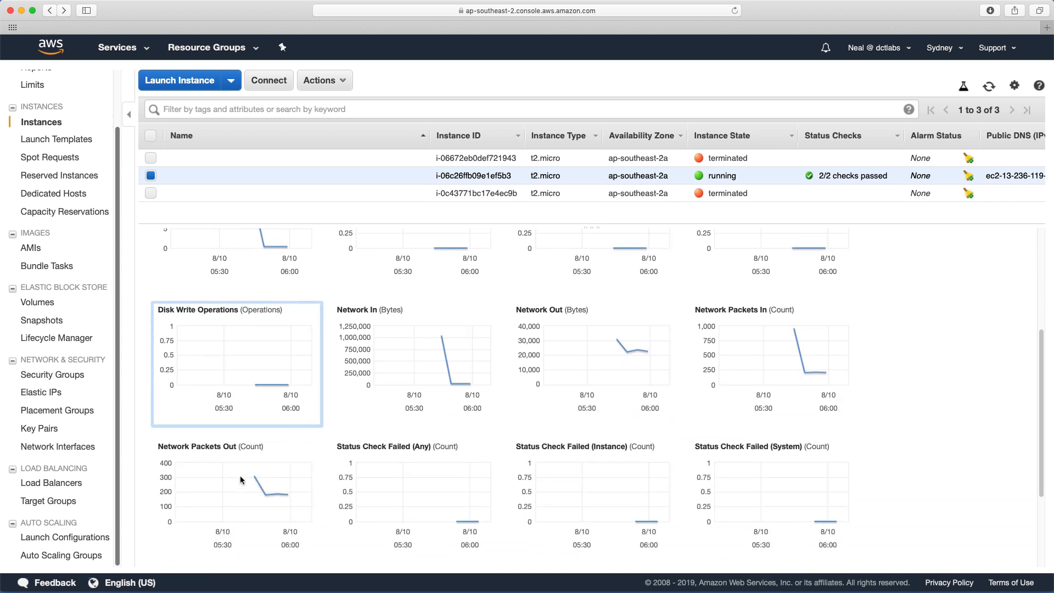
pyautogui.scroll(-2, 240, 480)
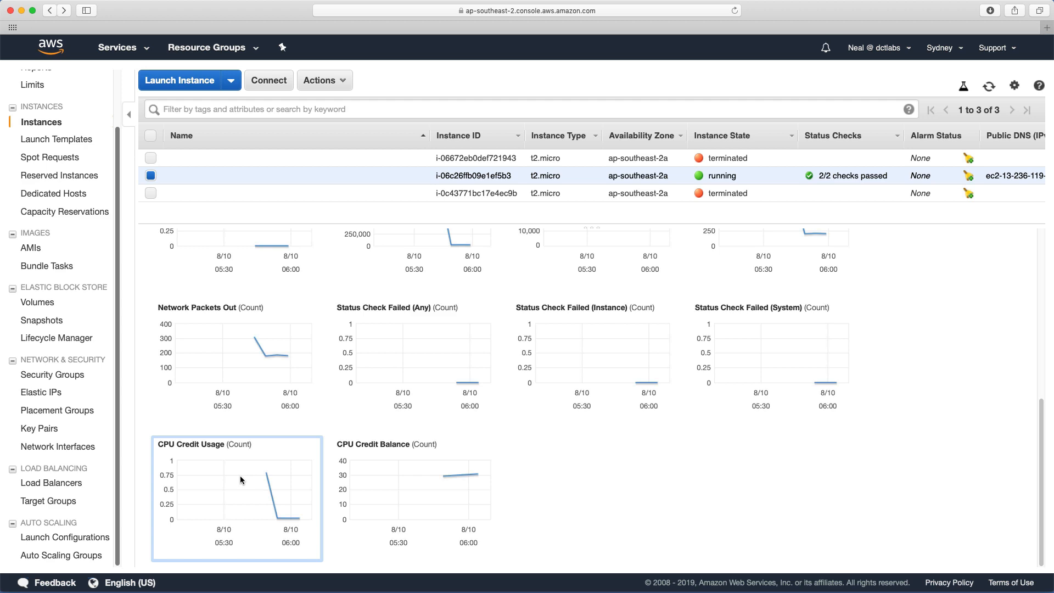
pyautogui.scroll(10, 239, 475)
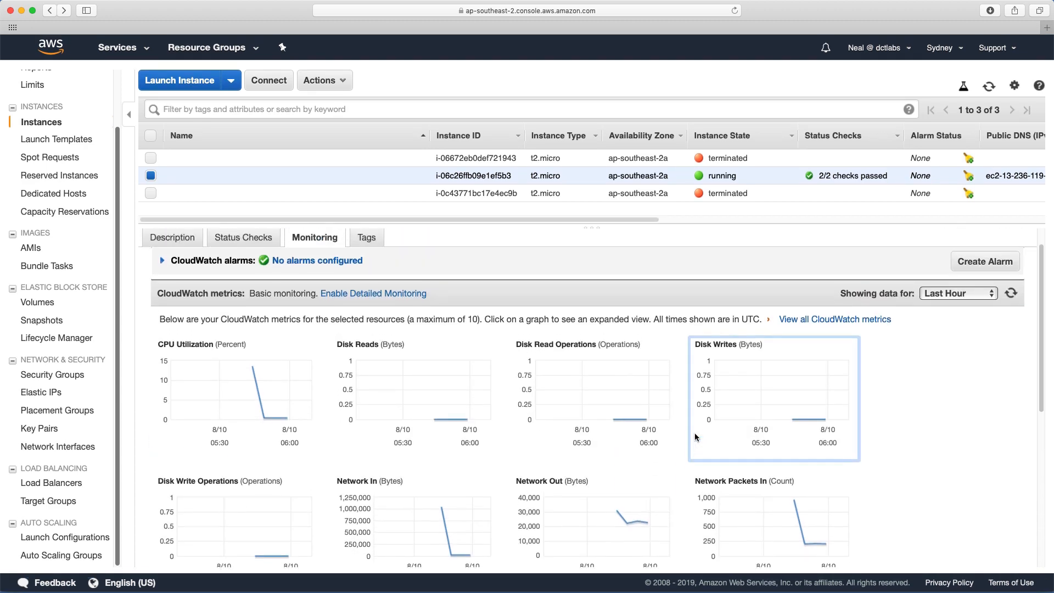
# - Start a CloudWatch alarm for the instance with notifications turned off and the action set to terminate the instance
pyautogui.click(992, 297)
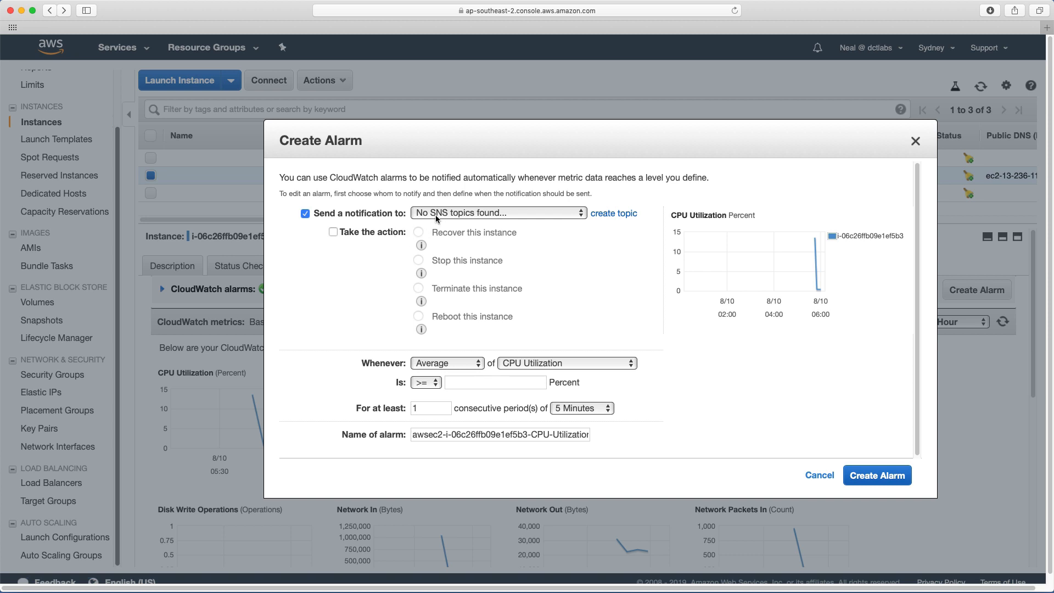
pyautogui.click(305, 215)
pyautogui.click(334, 232)
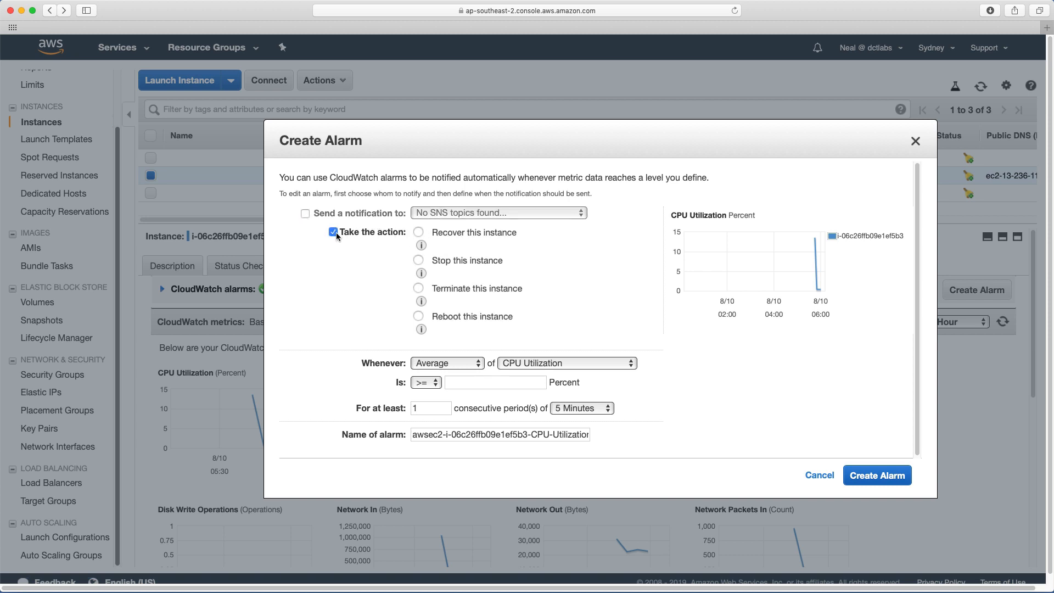
pyautogui.click(419, 288)
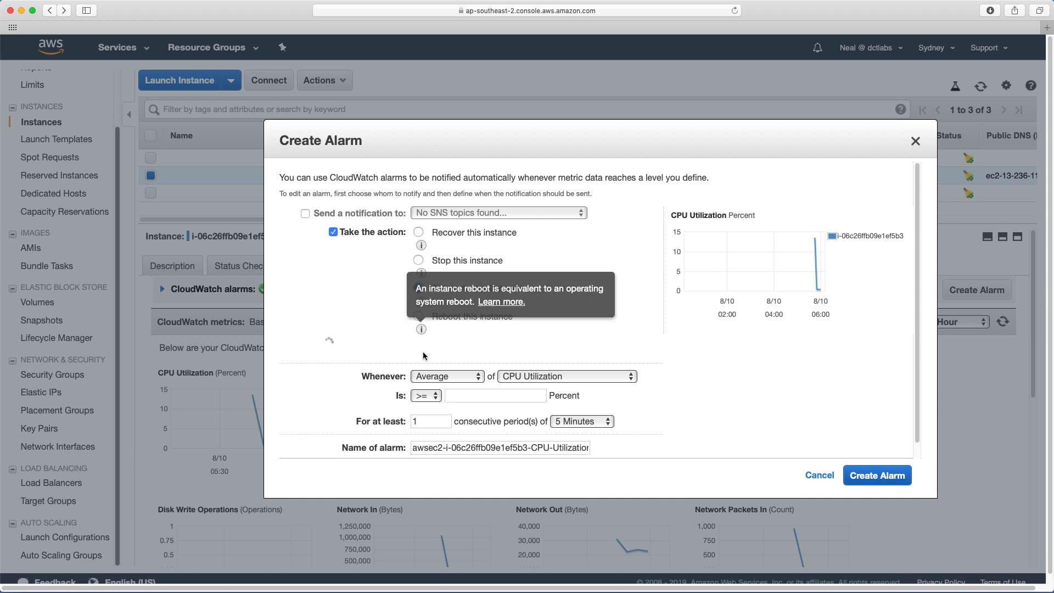
# - Set the alarm's CPU utilization threshold to >= 80 percent, create the alarm, and close the confirmation
pyautogui.scroll(-3, 413, 414)
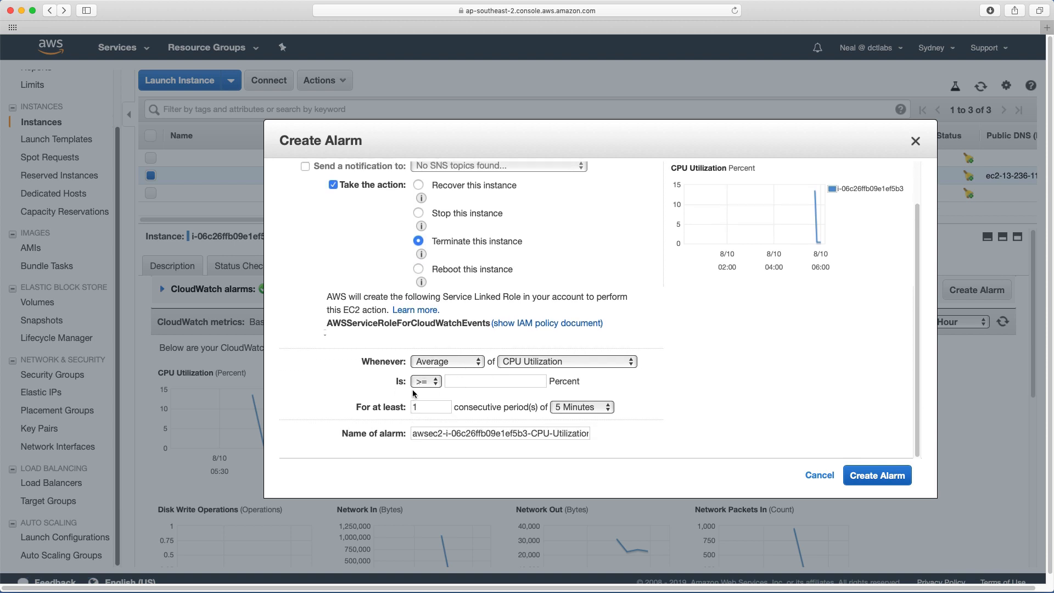
pyautogui.click(468, 380)
pyautogui.write('80')
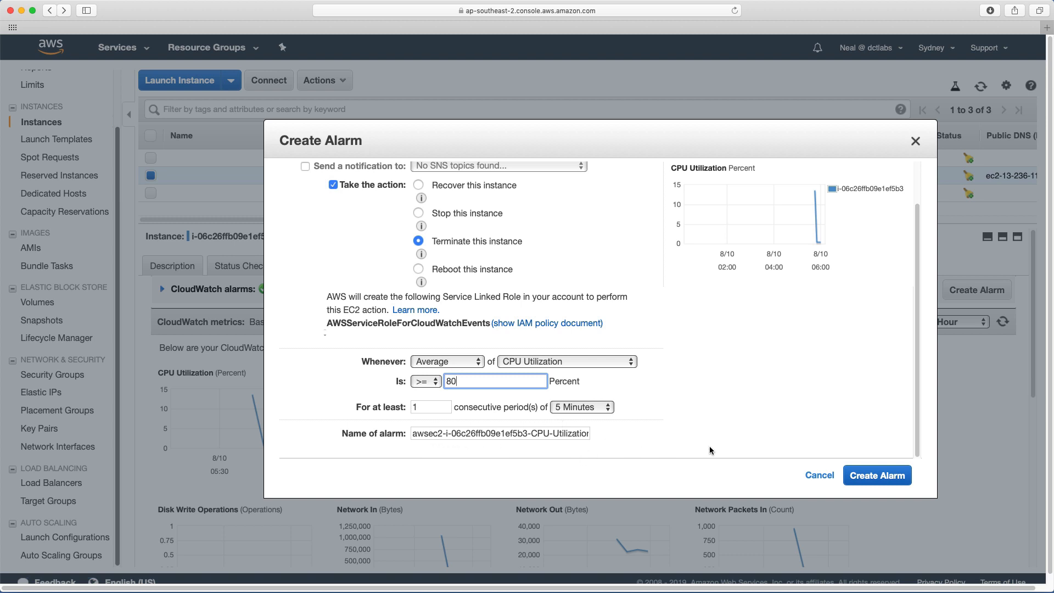
pyautogui.click(874, 476)
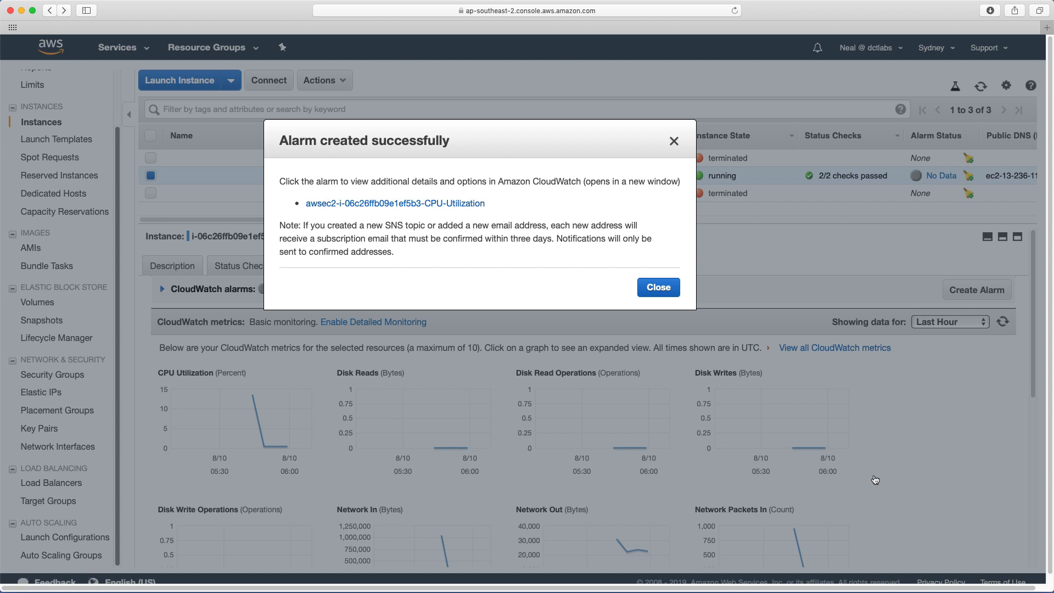
pyautogui.click(657, 288)
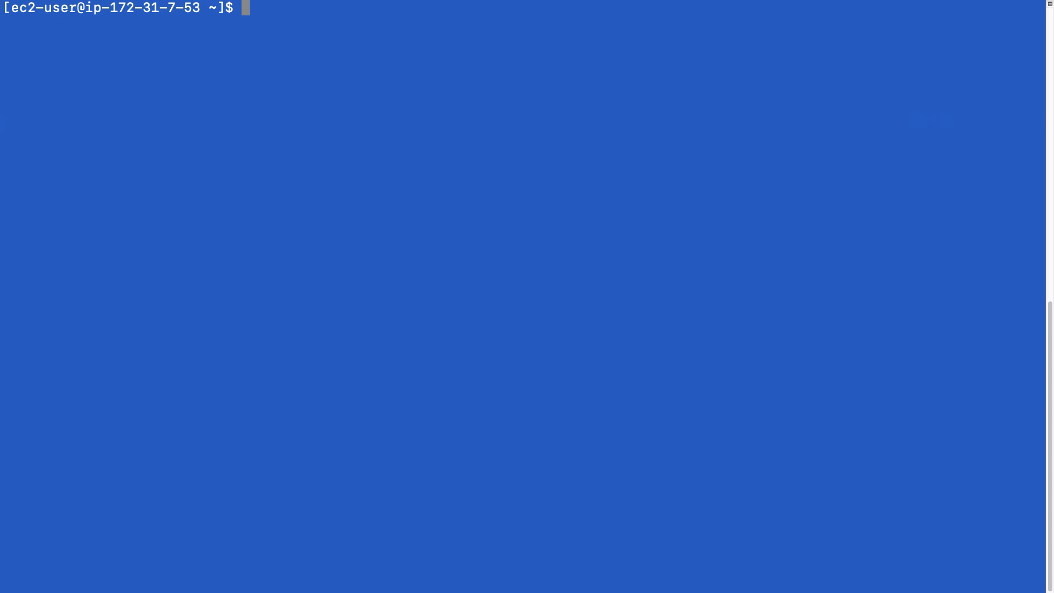
# - In the terminal, install the EPEL repository with sudo amazon-linux-extras install epel -y and the stress package with sudo yum install stress -y
pyautogui.write('sudo amazon-linux-extras install epel -y')
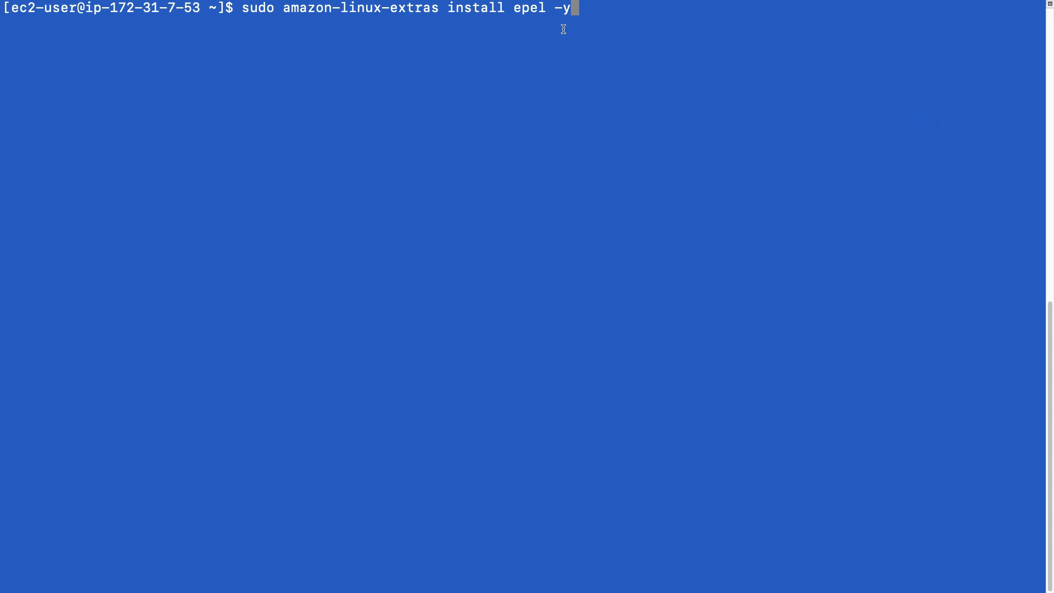
pyautogui.press('Return')
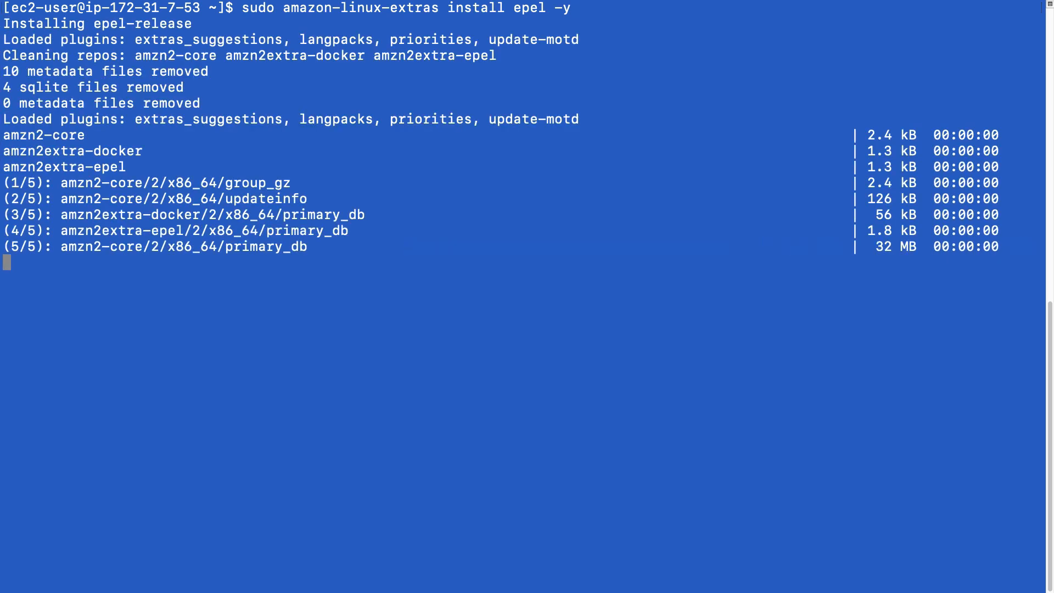
pyautogui.write('sudo yum install stress -y')
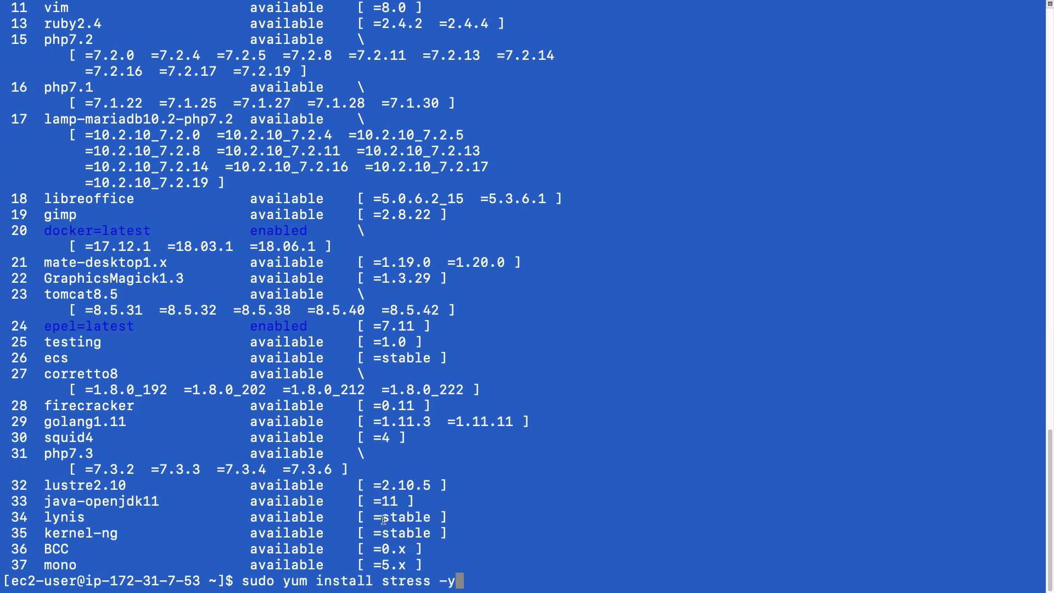
pyautogui.press('Return')
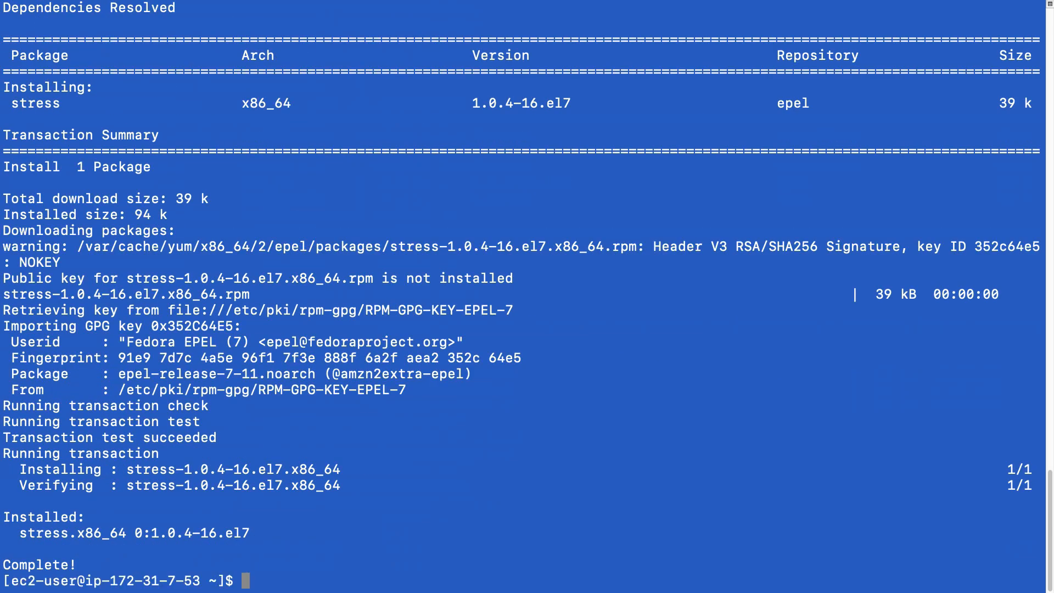
# - Clear the terminal and try to display the stress tool's usage with stress -help
pyautogui.write('clear')
pyautogui.press('Return')
pyautogui.write('stress ')
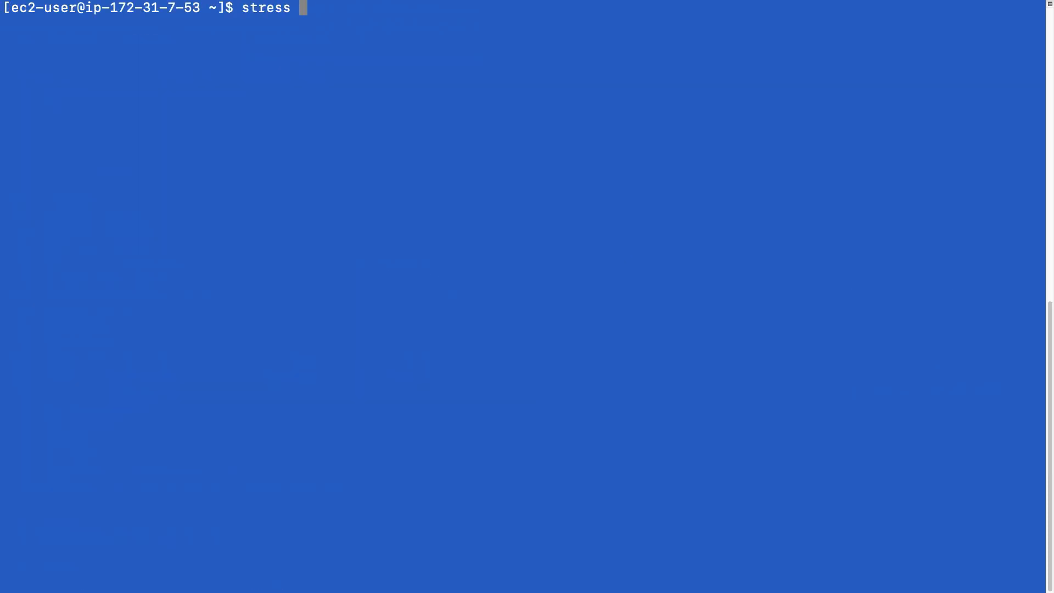
pyautogui.write('-help')
pyautogui.press('Return')
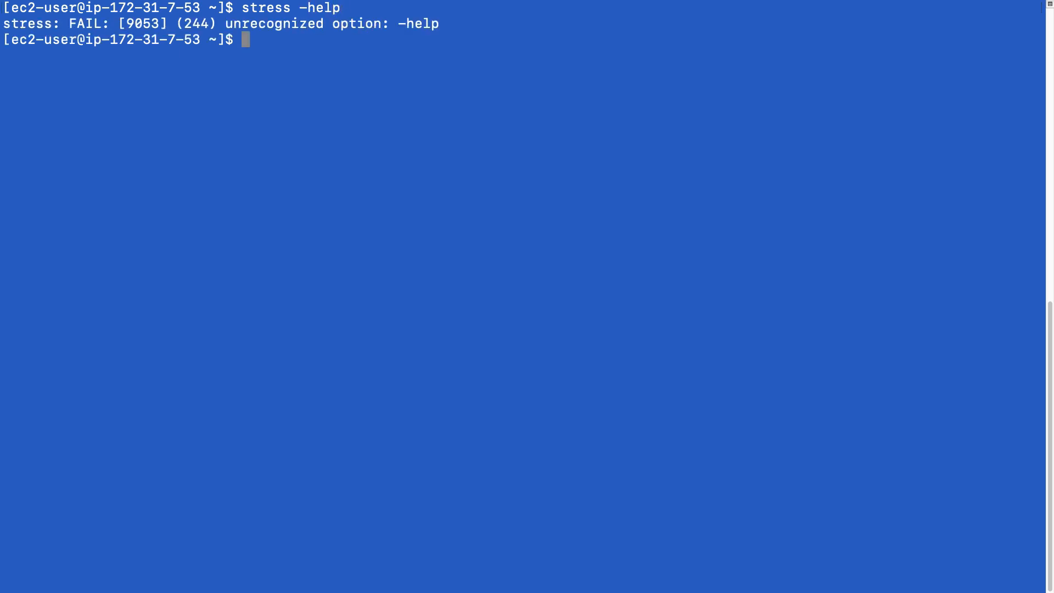
# - Correct the previous command to stress --help and run it to display the tool's usage
pyautogui.press('Up')
pyautogui.press('Left')
pyautogui.press('Left')
pyautogui.press('Left')
pyautogui.press('Left')
pyautogui.write('-')
pyautogui.press('Return')
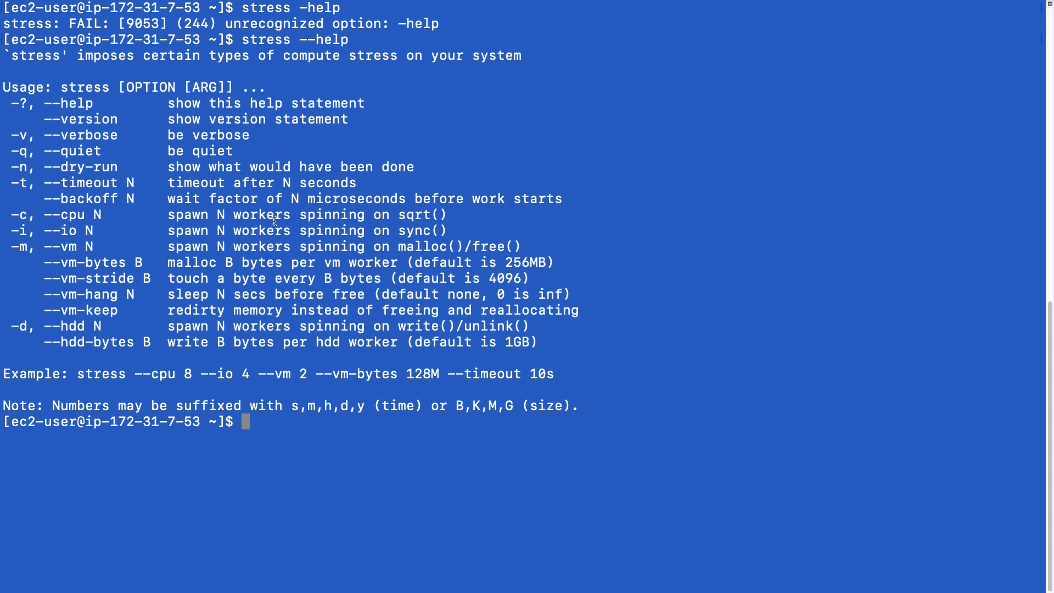
# - Generate CPU load on the instance by running stress -c 8 in the terminal
pyautogui.write('stress -c 8')
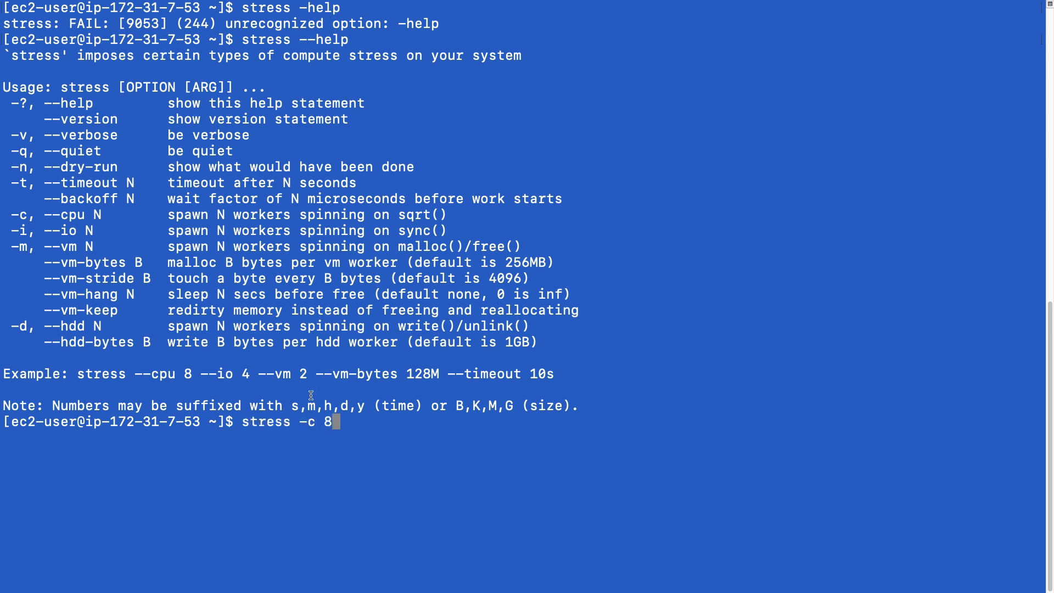
pyautogui.moveTo(169, 217); pyautogui.dragTo(297, 216)
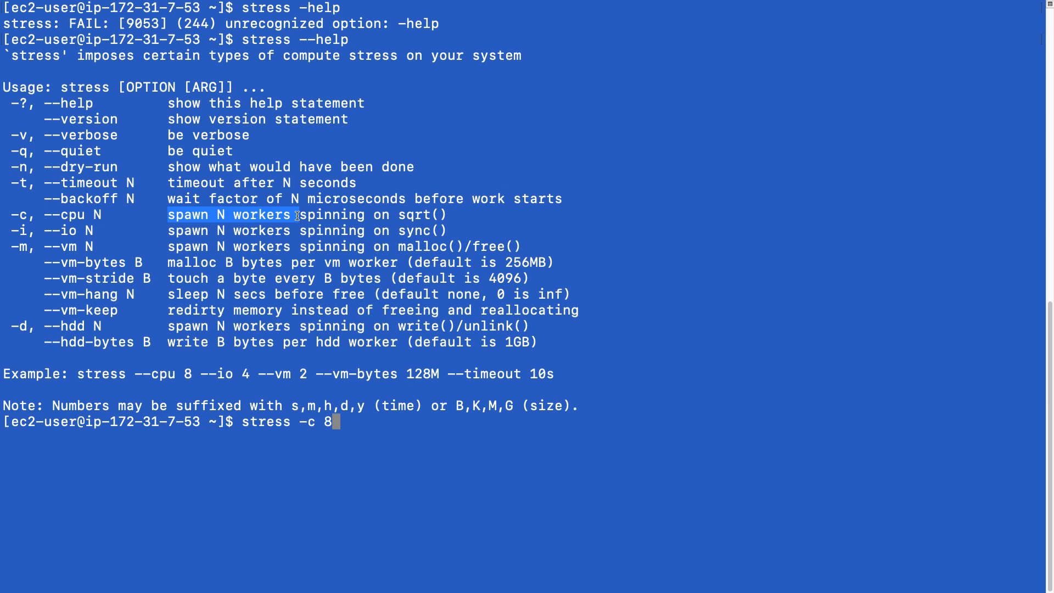
pyautogui.press('Return')
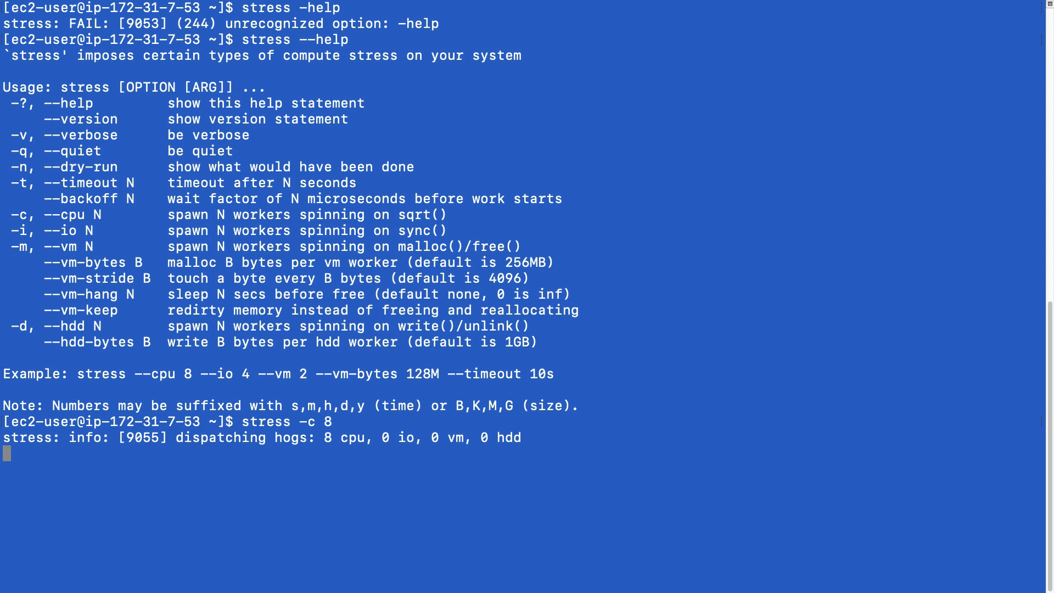
# - Switch to the browser and view the graph and details of the instance's CPU utilization alarm in CloudWatch
pyautogui.hotkey('ctrl', 'Left')
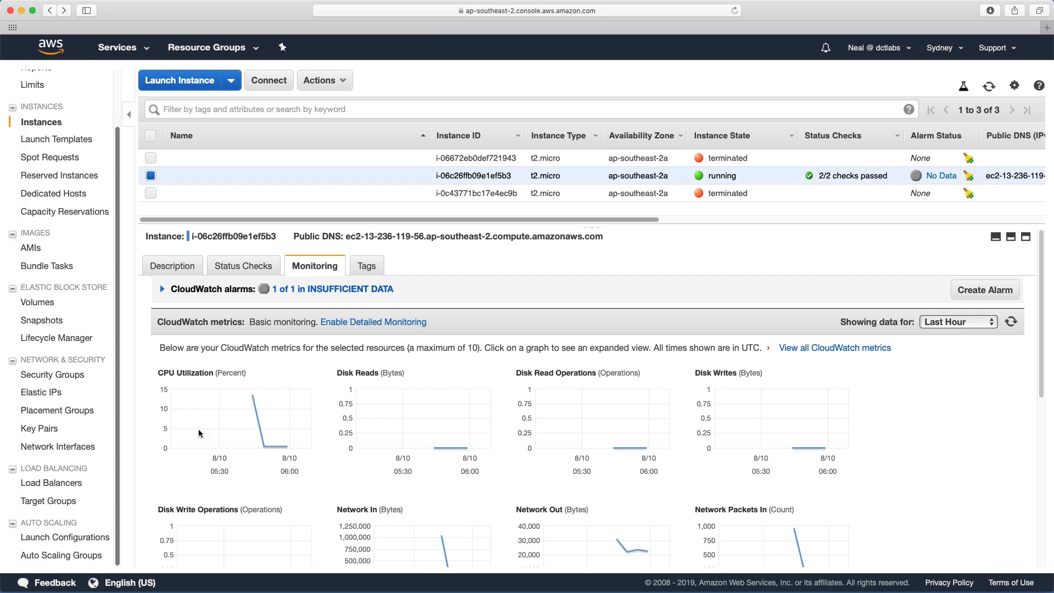
pyautogui.click(236, 420)
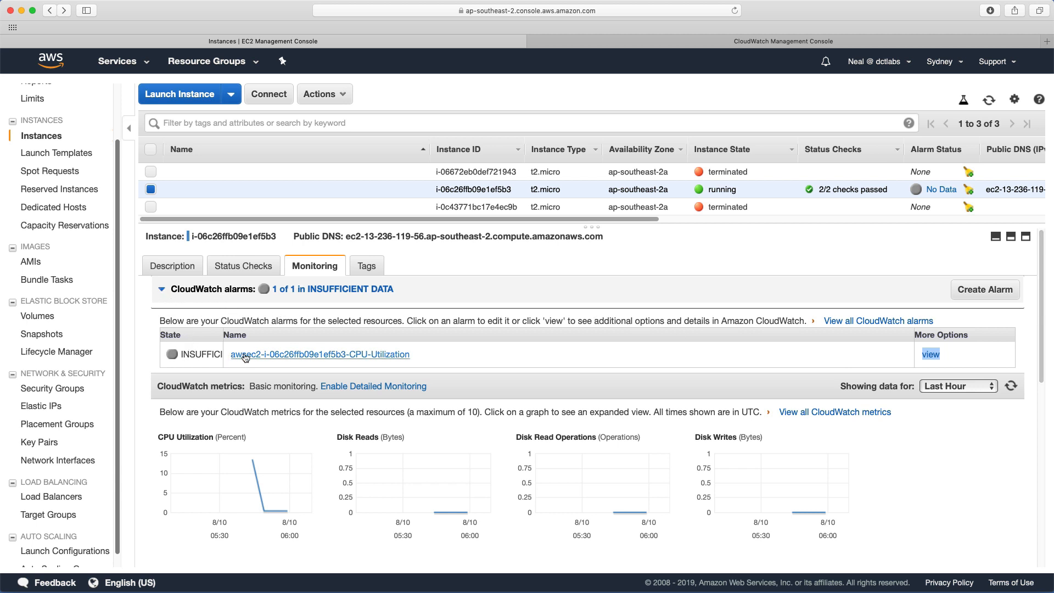
pyautogui.click(928, 355)
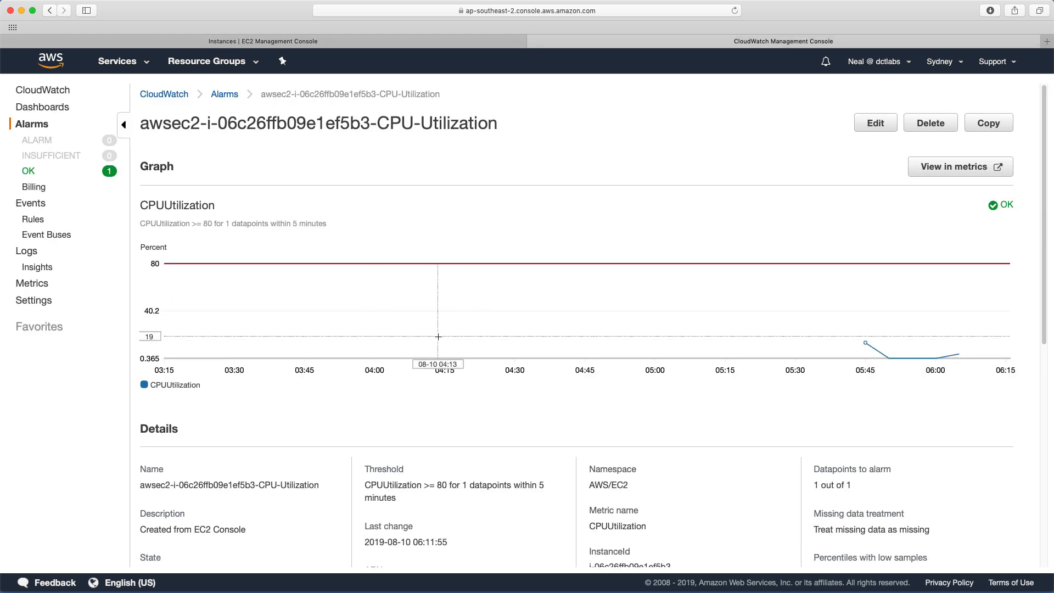
pyautogui.scroll(-3, 420, 394)
pyautogui.scroll(-2, 422, 395)
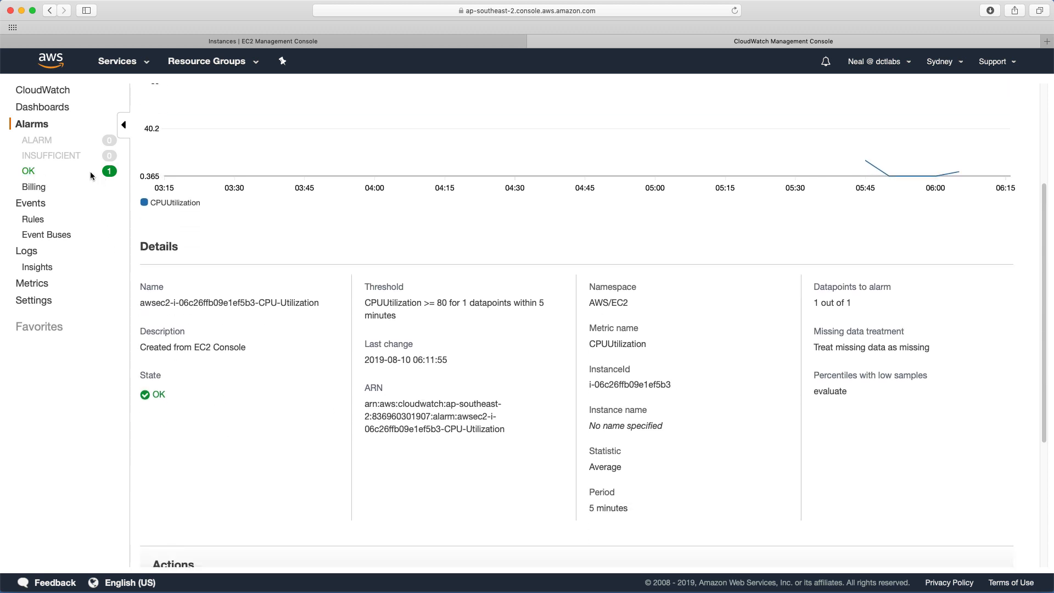
pyautogui.scroll(-4, 423, 322)
pyautogui.scroll(4, 422, 323)
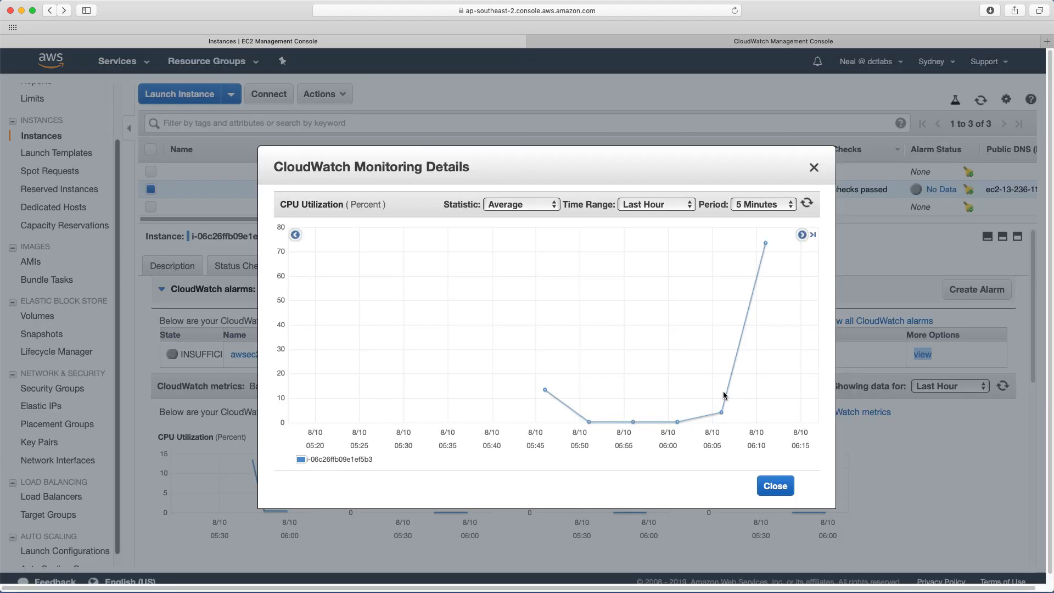
# - Inspect the data points on the instance's detailed CPU utilization graph, and list the CloudWatch alarms in the ALARM state
pyautogui.moveTo(726, 416)
pyautogui.moveTo(763, 245)
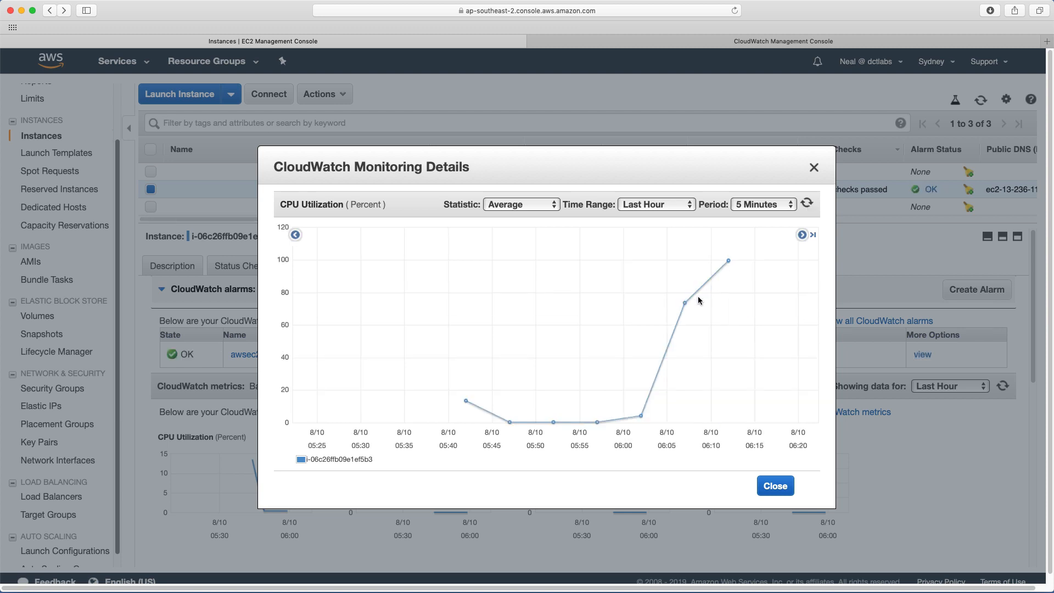
pyautogui.moveTo(689, 303)
pyautogui.moveTo(730, 262)
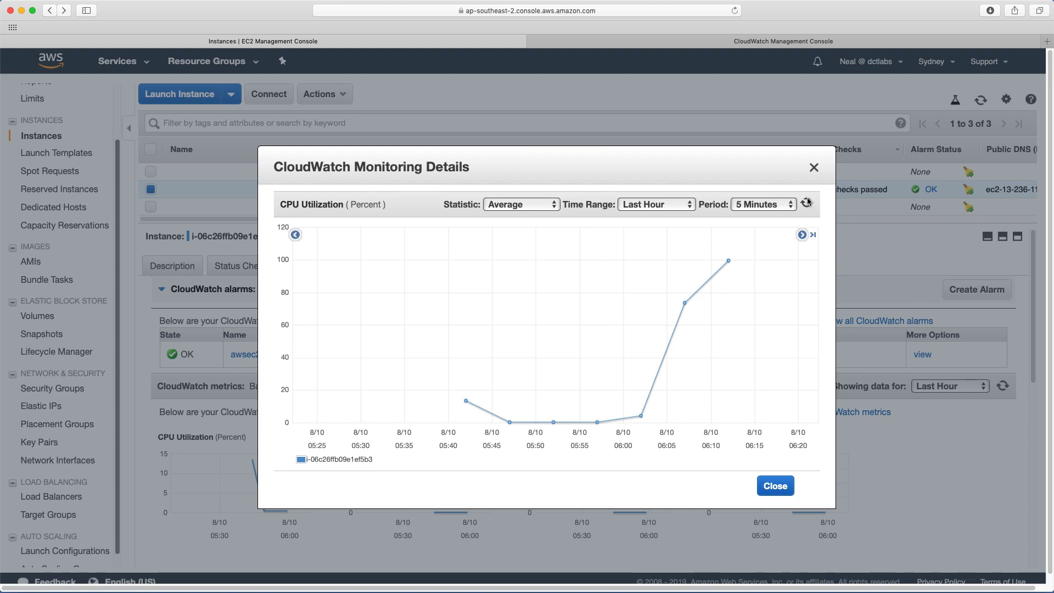
pyautogui.click(814, 168)
pyautogui.click(565, 38)
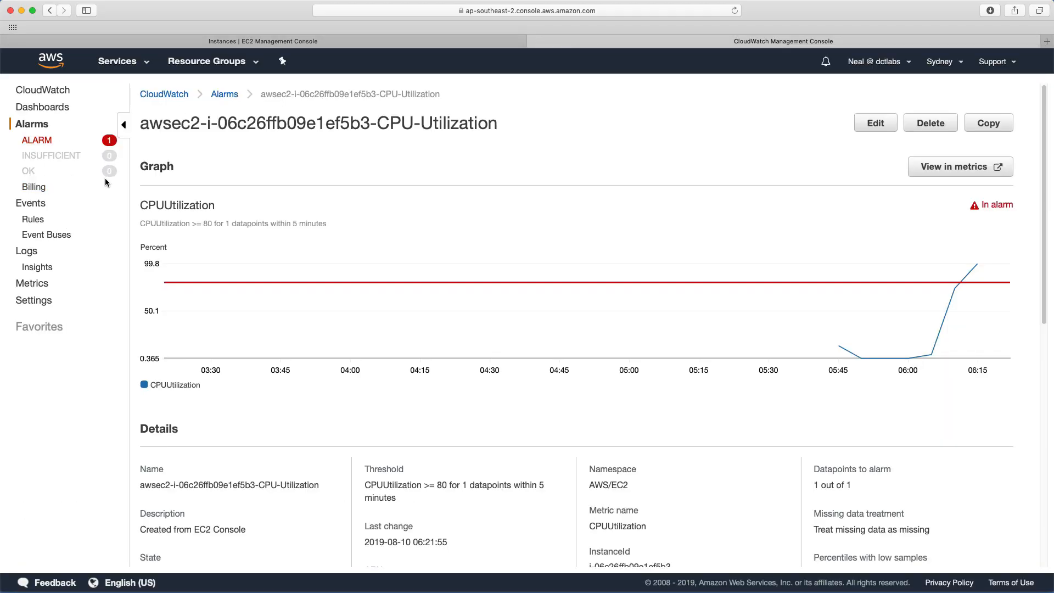
pyautogui.click(37, 141)
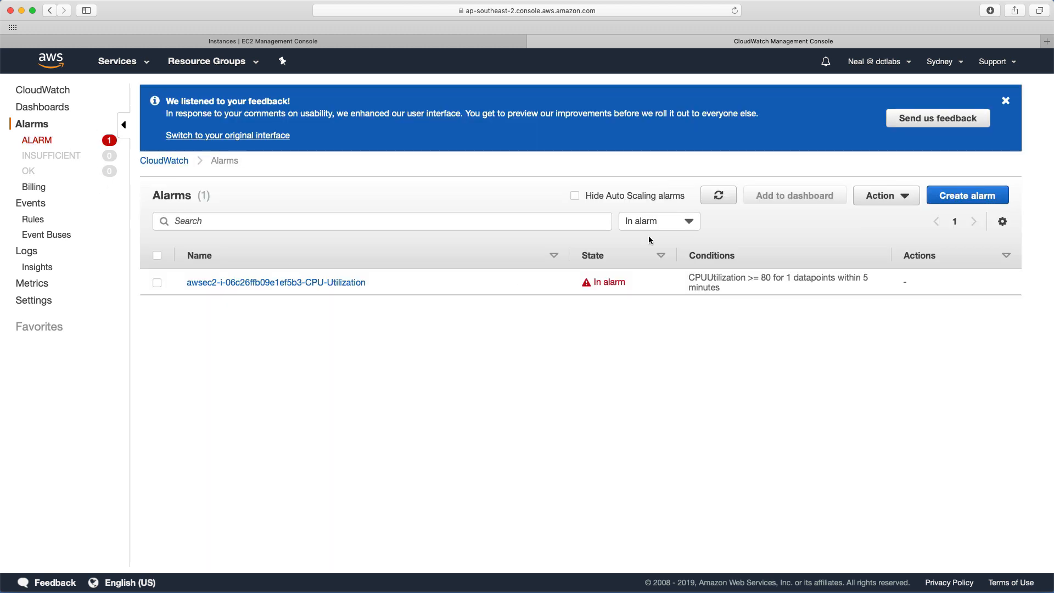
# - Refresh the EC2 instances list, enlarge it, and check the alarm details of the monitored instance
pyautogui.click(273, 43)
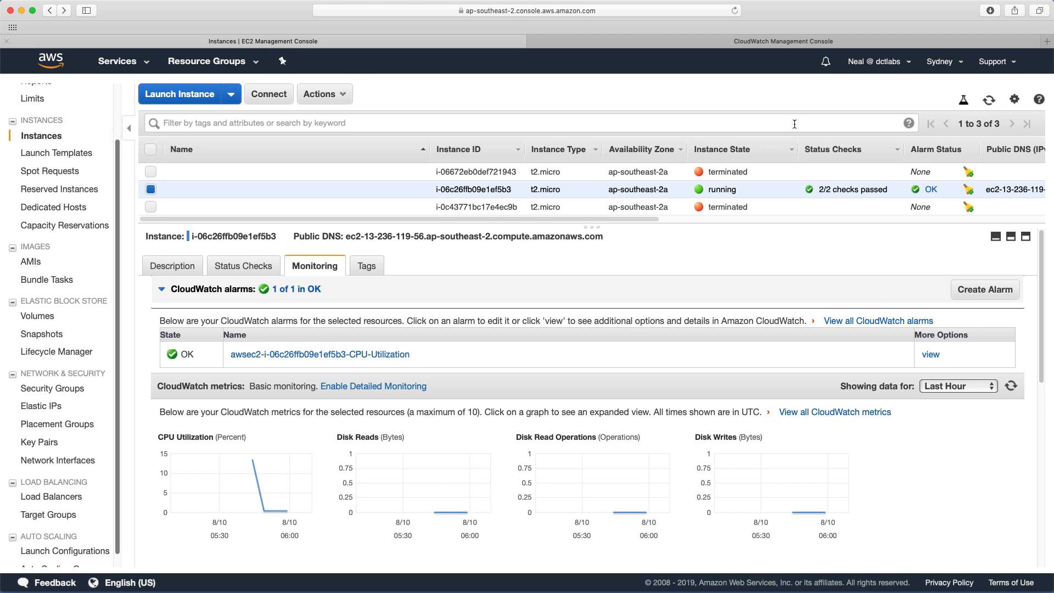
pyautogui.click(989, 102)
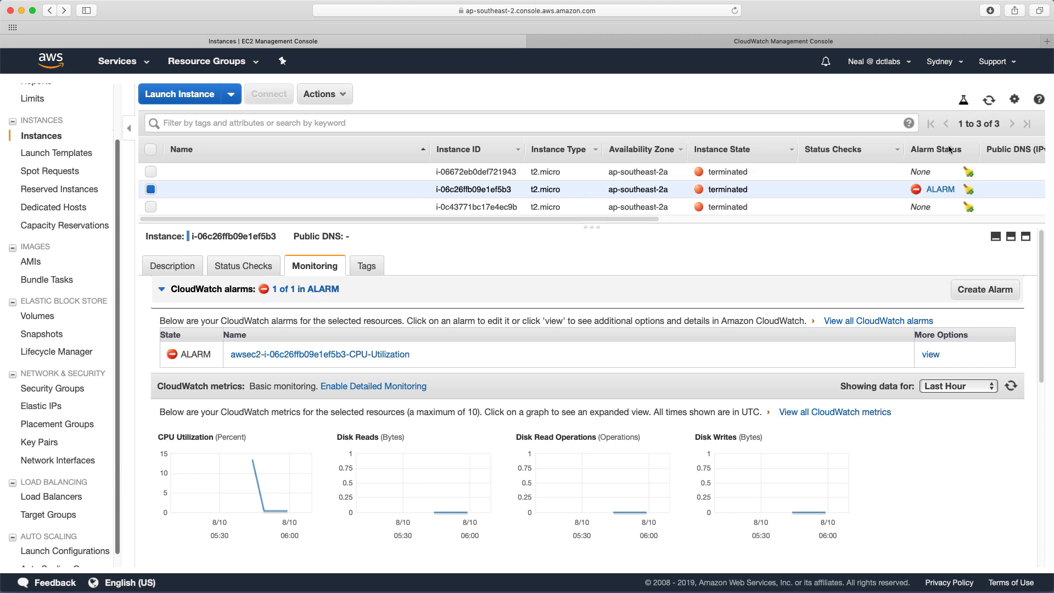
pyautogui.moveTo(800, 225); pyautogui.dragTo(802, 335)
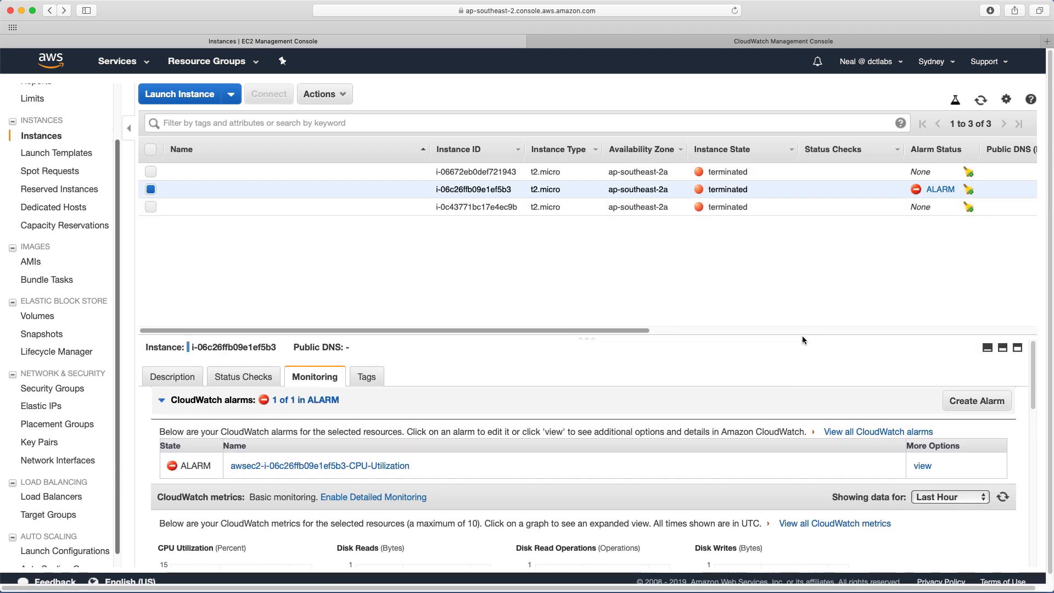
pyautogui.click(940, 190)
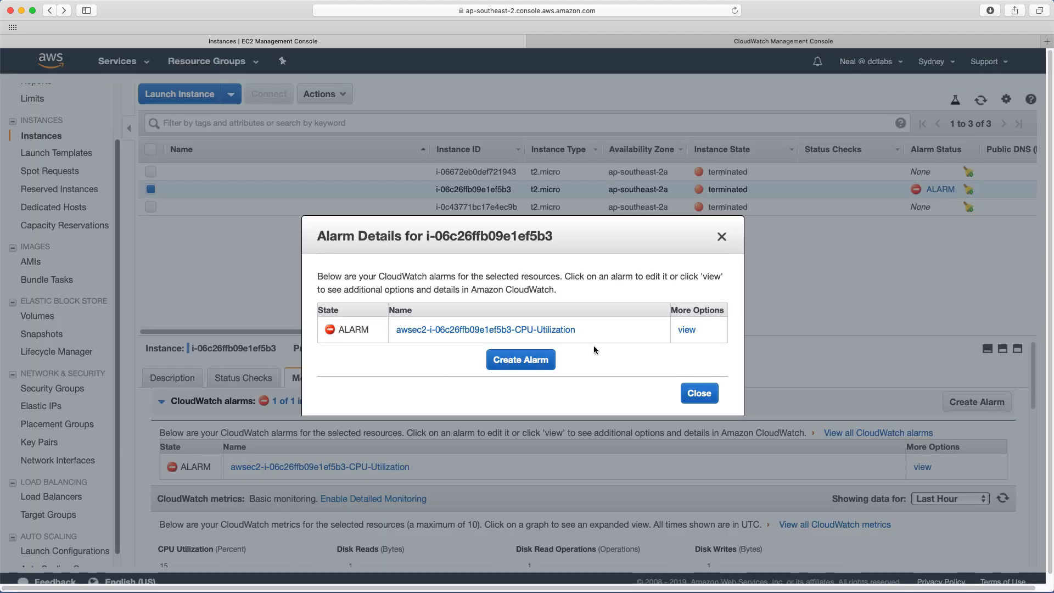
pyautogui.click(698, 394)
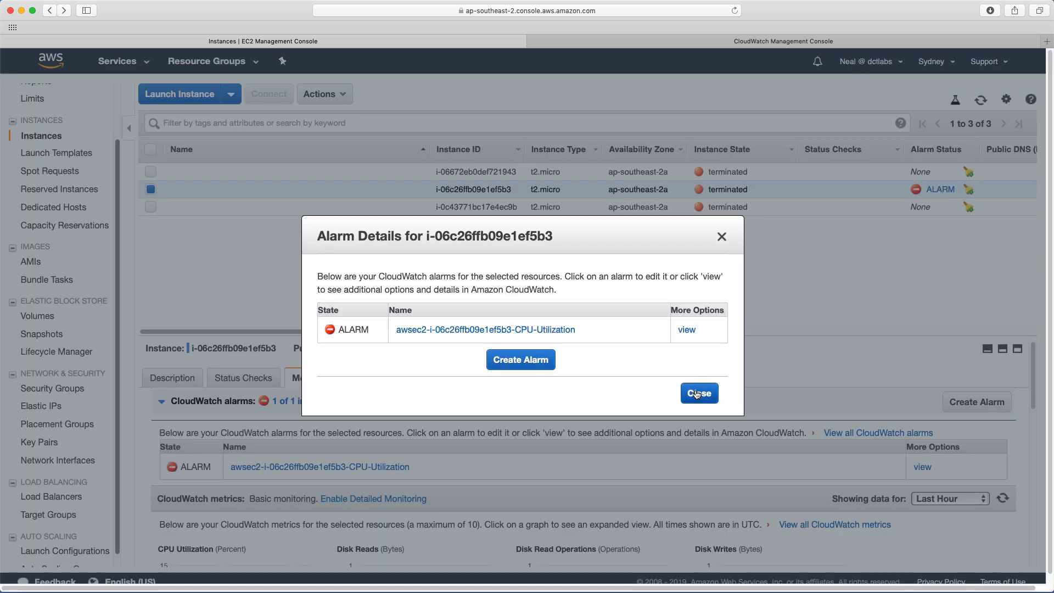
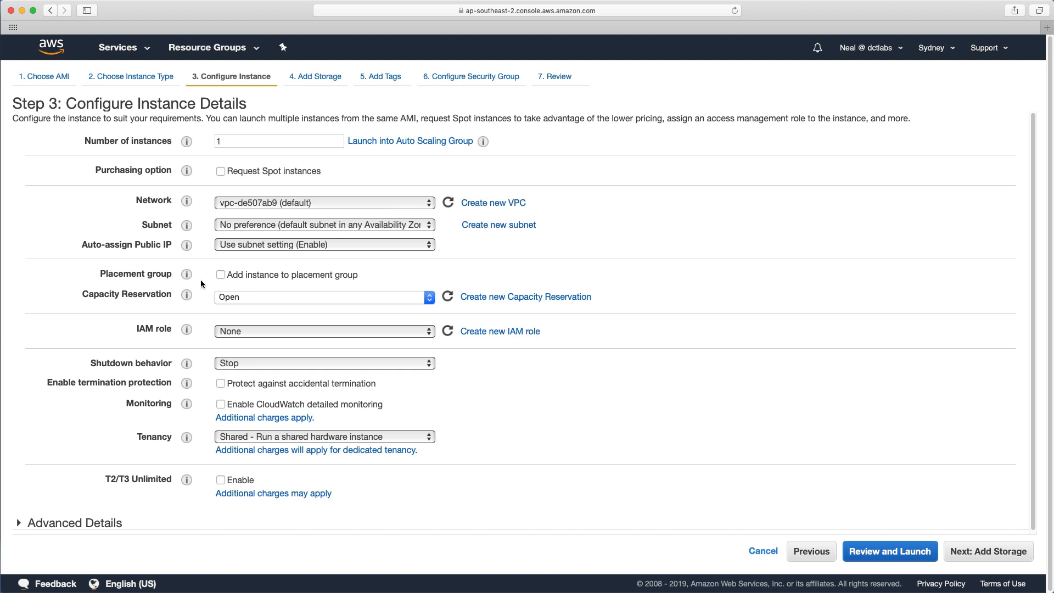
# - Keep the default instance details, storage and tags, and assign the existing Web-Access security group to the new instance
pyautogui.scroll(-1, 247, 329)
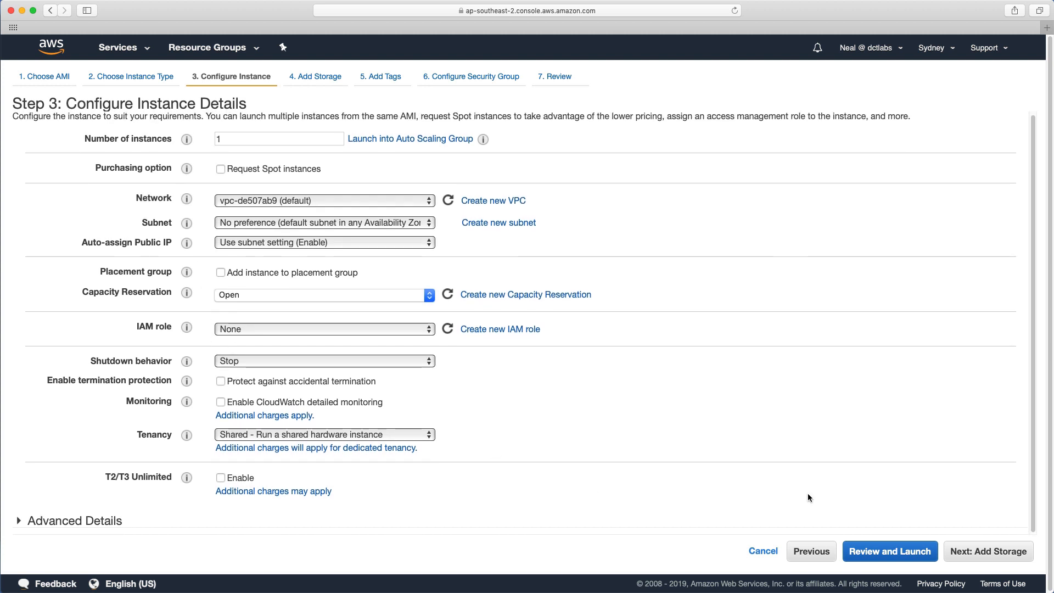
pyautogui.click(988, 554)
pyautogui.click(988, 554)
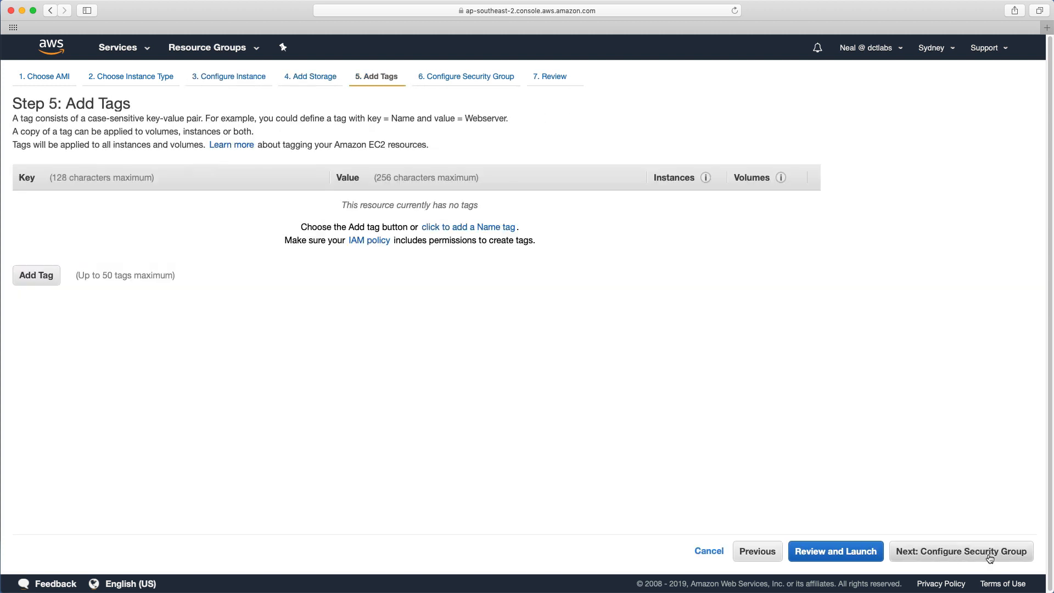
pyautogui.click(965, 552)
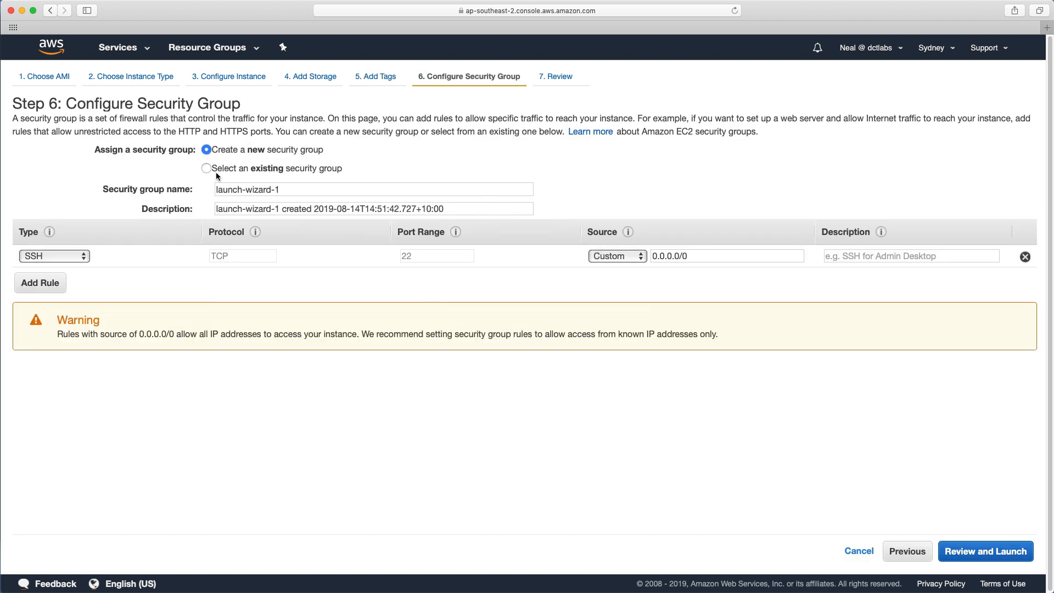
pyautogui.click(207, 168)
pyautogui.click(193, 258)
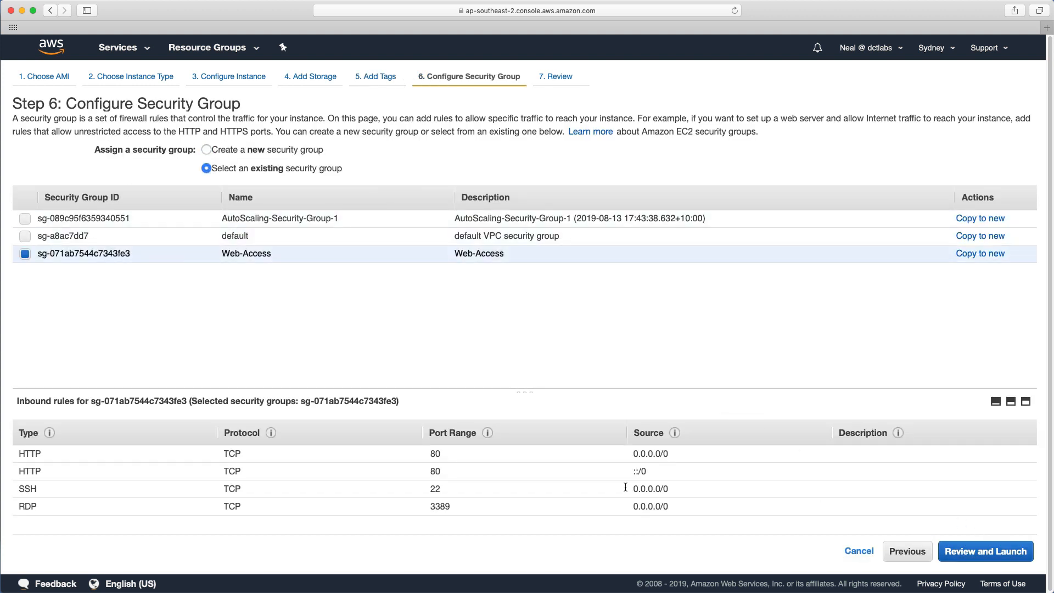
# - Review and launch the instance with the existing sydney-kp key pair, acknowledging access to its private key file
pyautogui.click(980, 554)
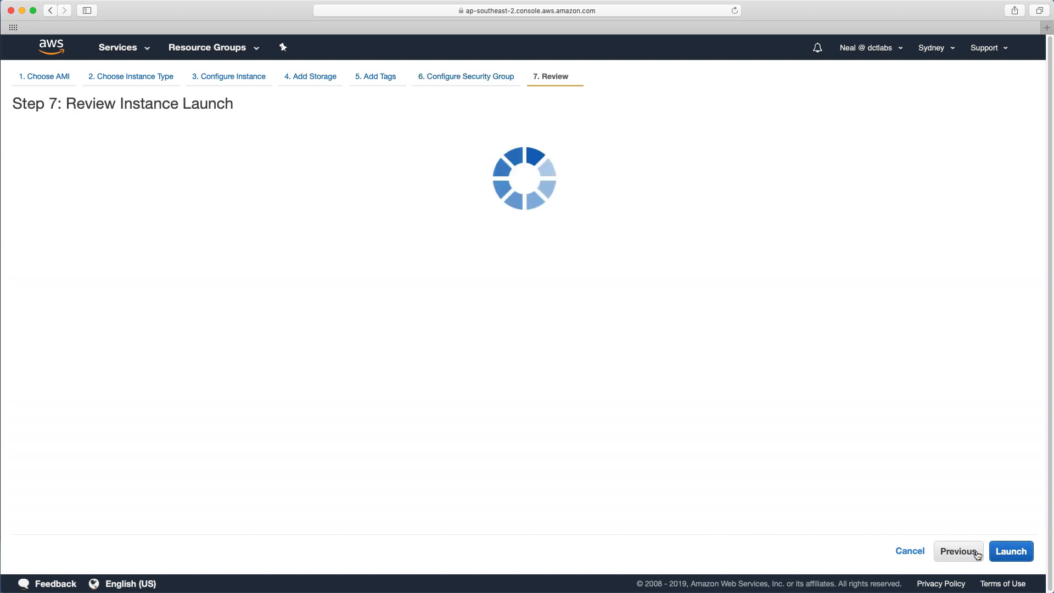
pyautogui.click(1010, 551)
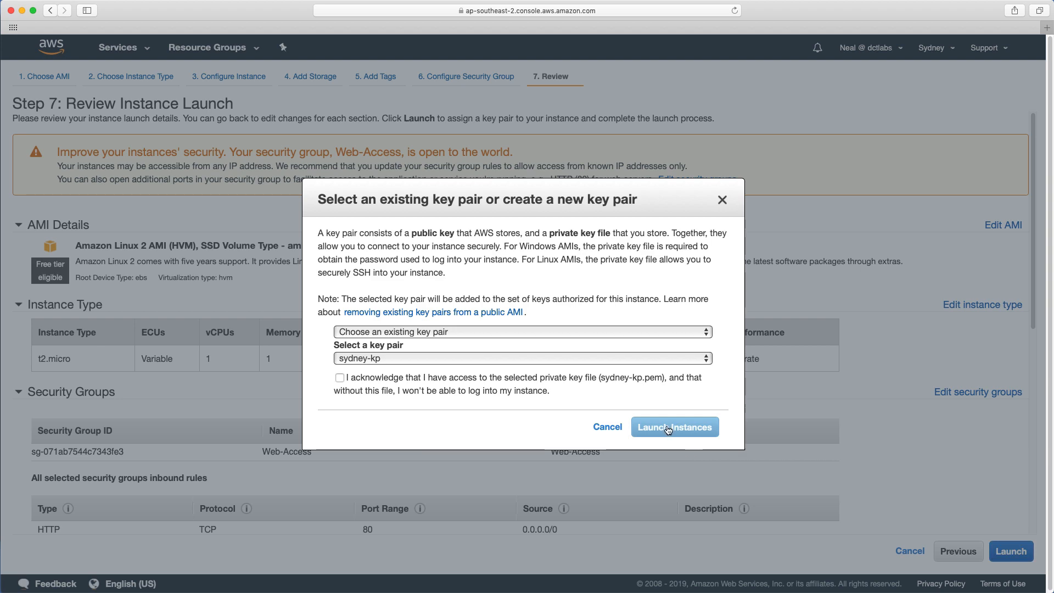
pyautogui.click(671, 427)
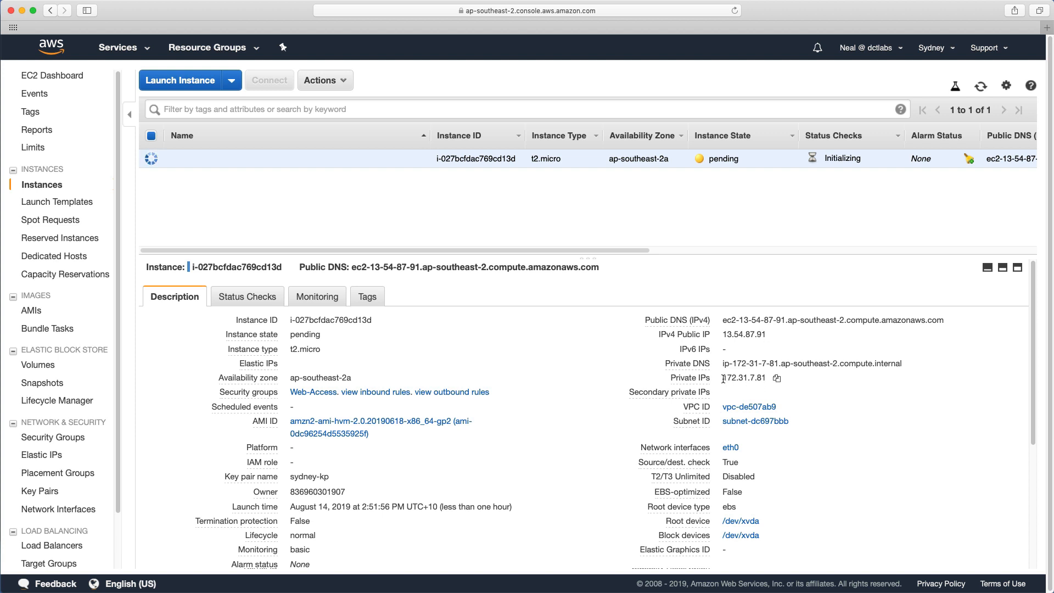
# - Inspect the new instance's private IP, public IP and eth0 network interface in its description
pyautogui.moveTo(724, 379); pyautogui.dragTo(767, 379)
pyautogui.moveTo(723, 334); pyautogui.dragTo(766, 336)
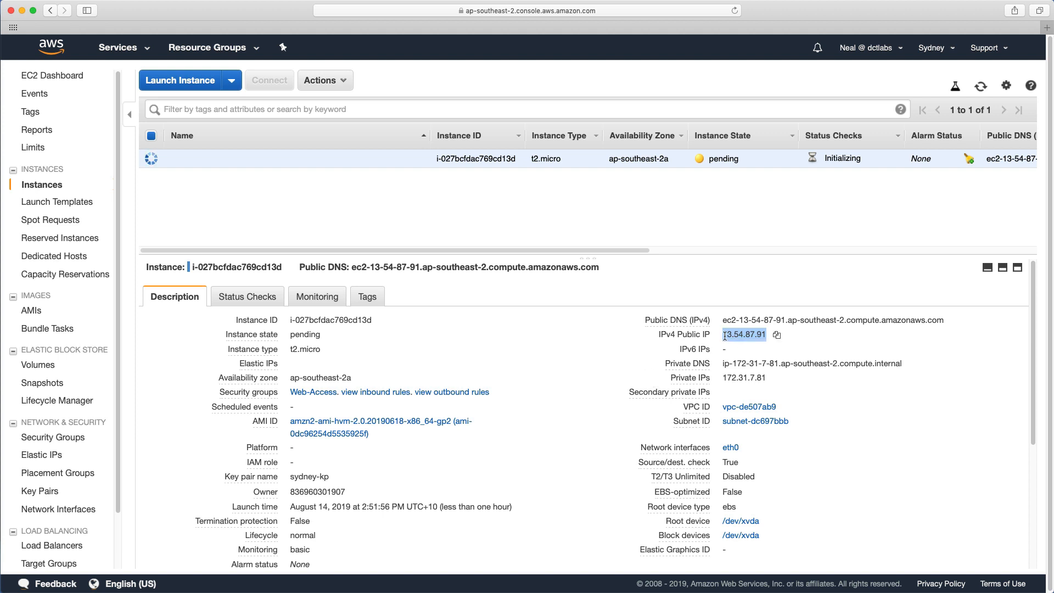
pyautogui.scroll(-3, 755, 355)
pyautogui.scroll(-1, 759, 381)
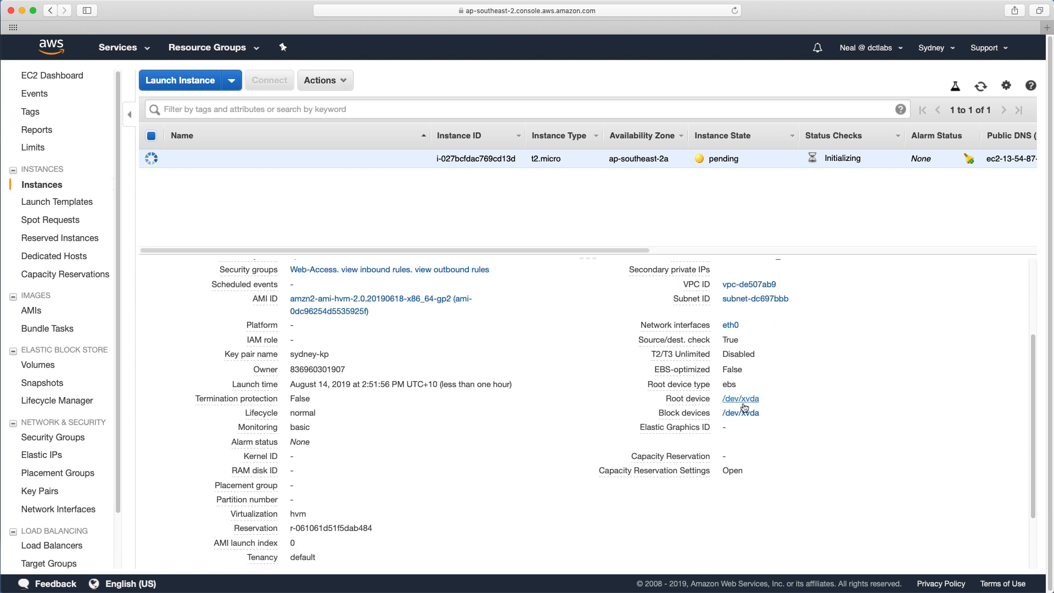
pyautogui.moveTo(683, 325)
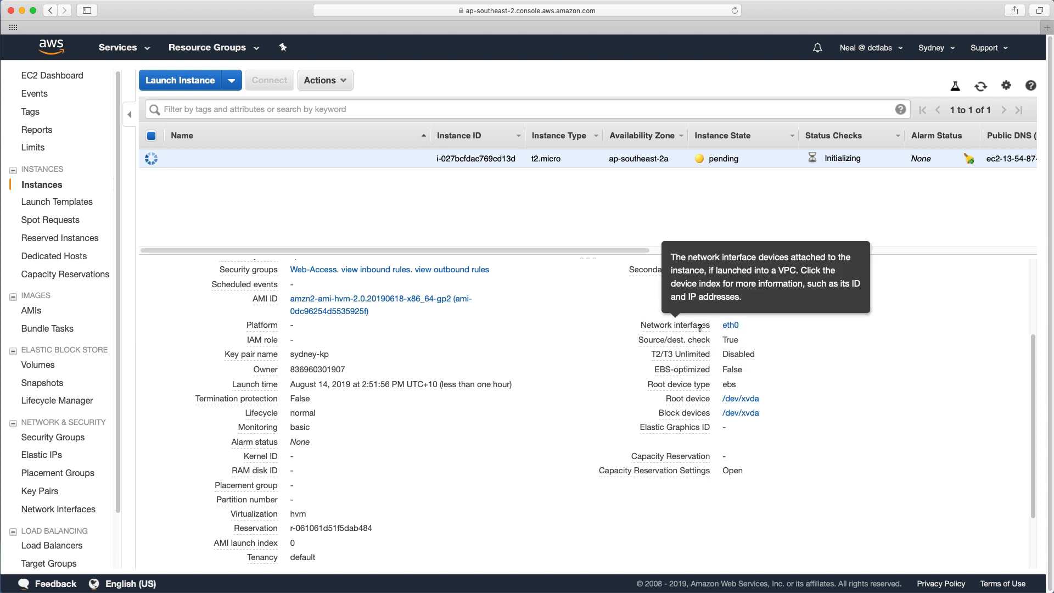
pyautogui.click(731, 326)
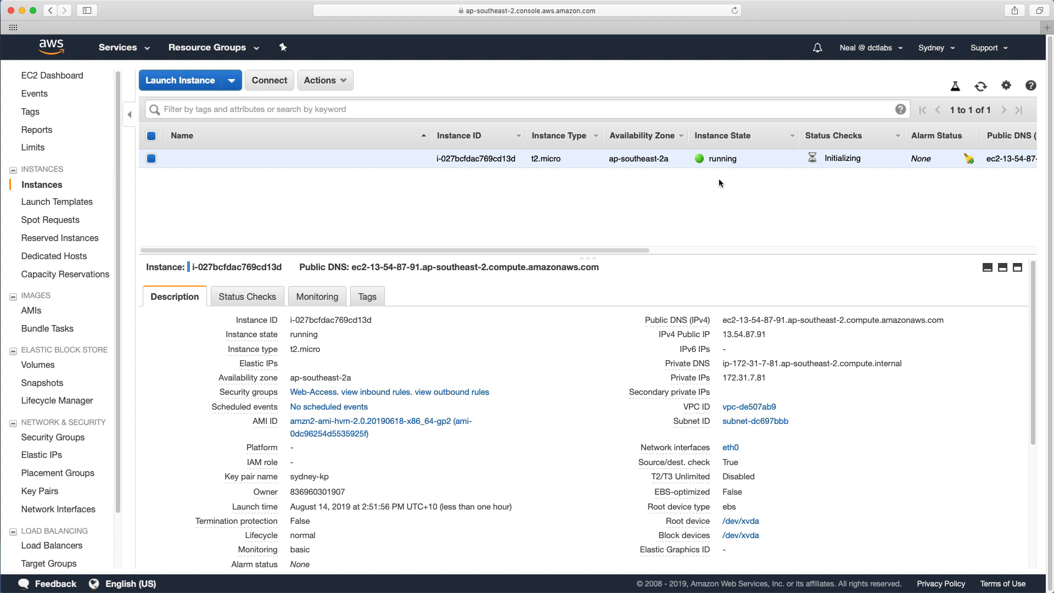
# - Get an instance screenshot of the running instance and close it after viewing
pyautogui.click(340, 80)
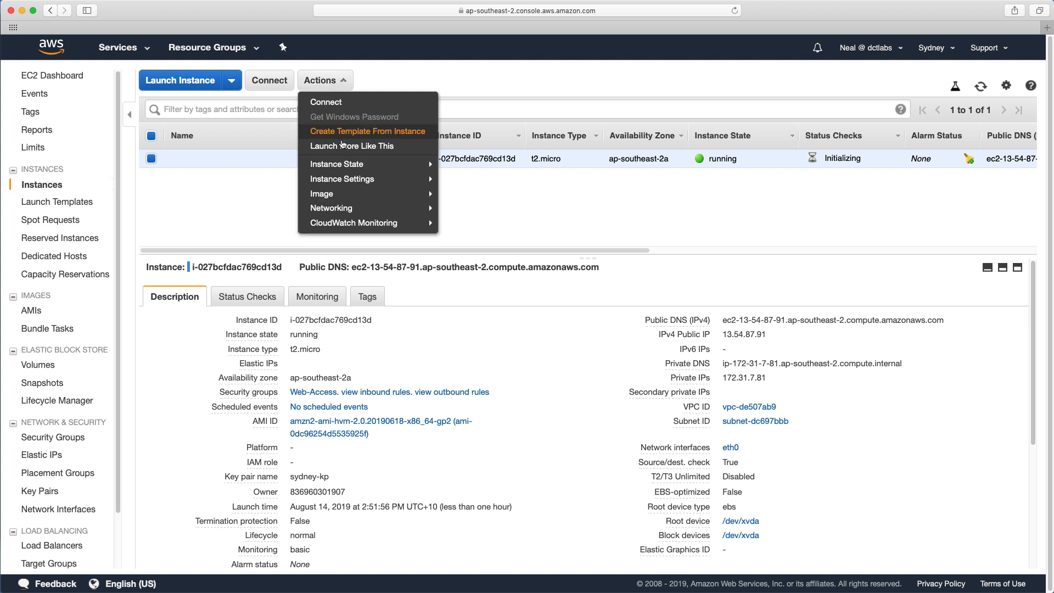
pyautogui.moveTo(341, 181)
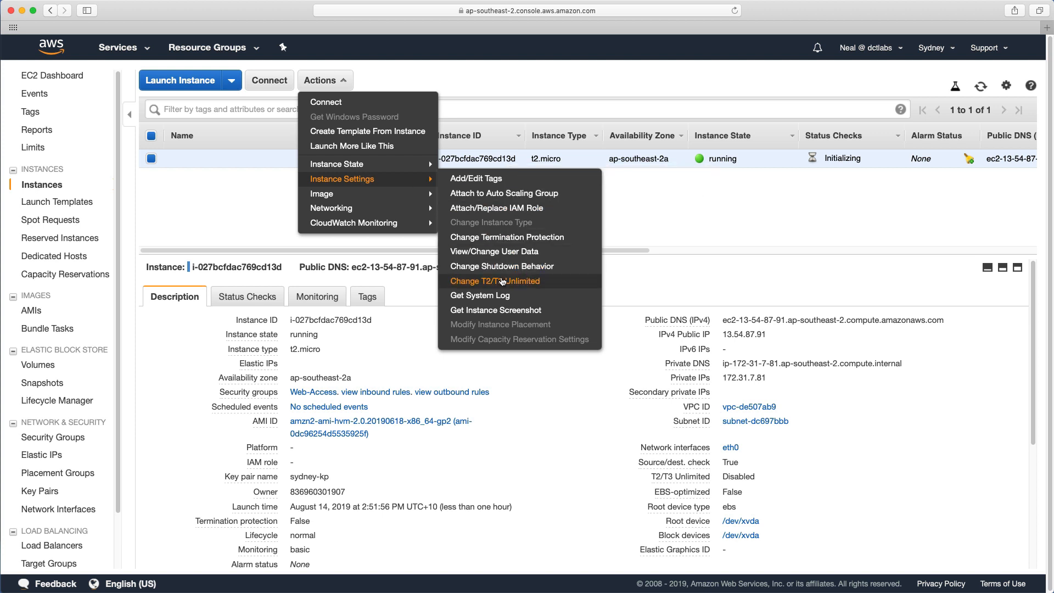
pyautogui.click(499, 312)
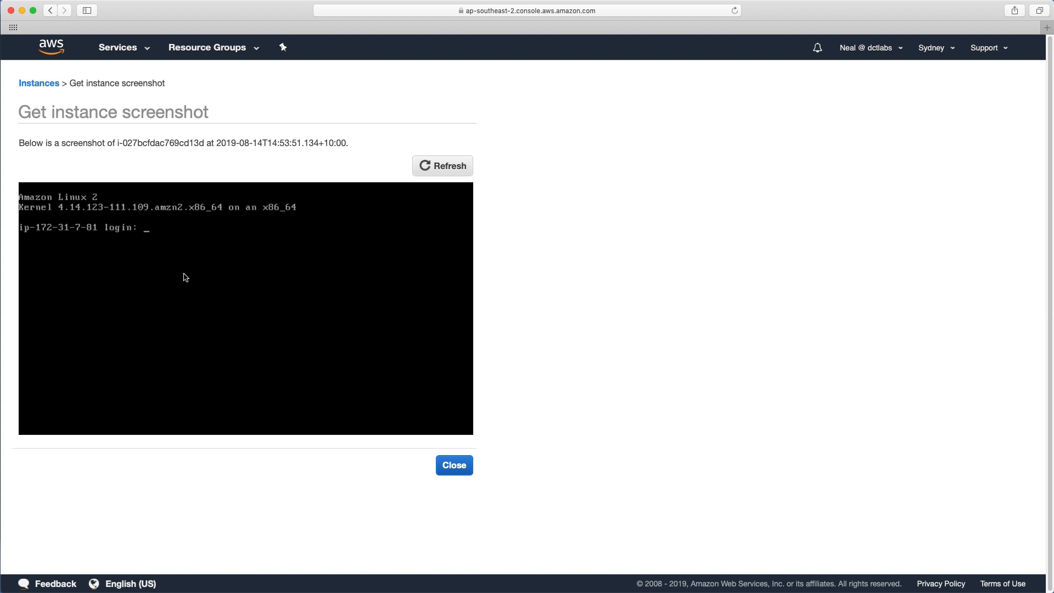
pyautogui.click(454, 465)
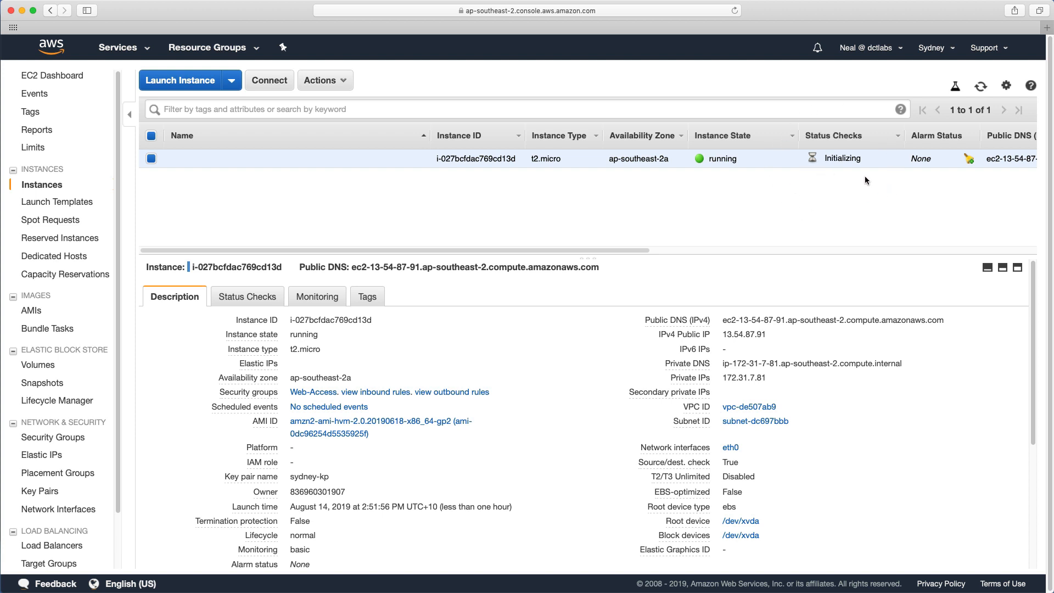
# - Check the running instance's IPv4 public IP and reboot the instance
pyautogui.moveTo(728, 337)
pyautogui.moveTo(723, 335); pyautogui.dragTo(763, 335)
pyautogui.click(735, 294)
pyautogui.click(318, 86)
pyautogui.moveTo(351, 164)
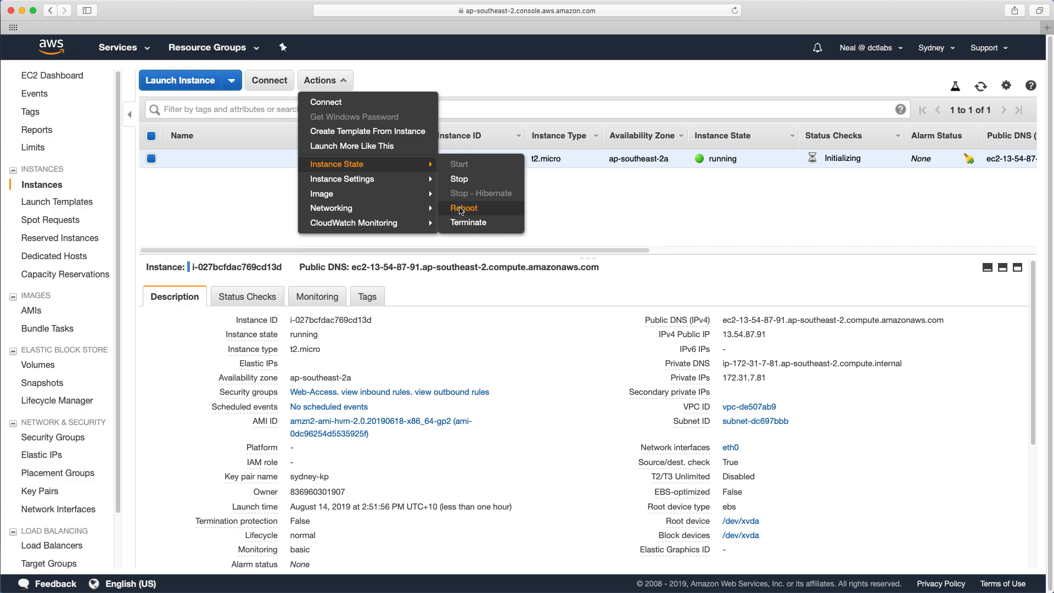
pyautogui.click(460, 209)
pyautogui.click(614, 362)
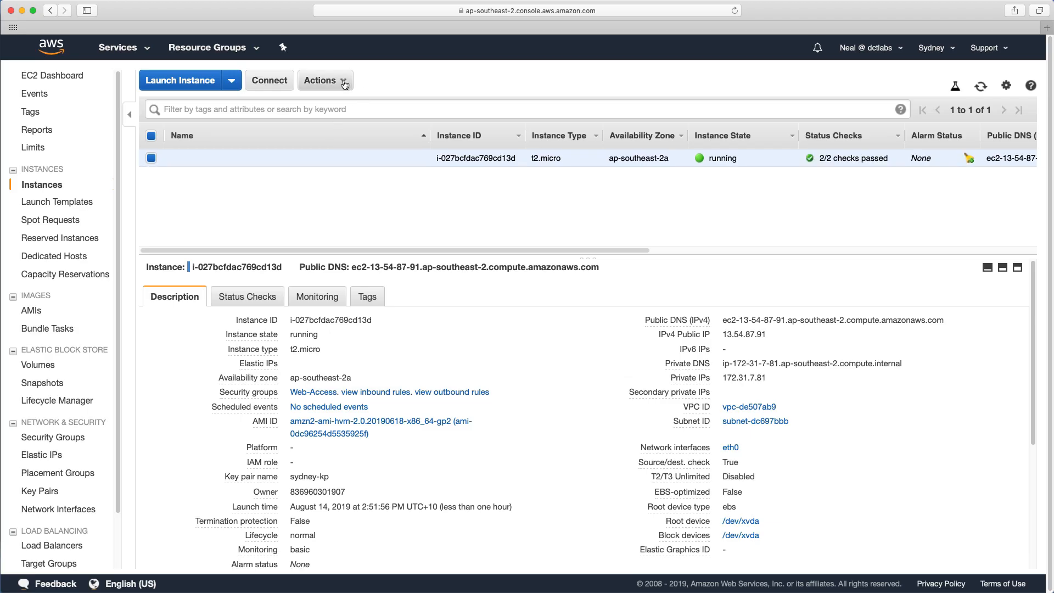
# - Get an instance screenshot during the reboot, requesting it a second time, and close it after viewing
pyautogui.click(345, 83)
pyautogui.moveTo(375, 180)
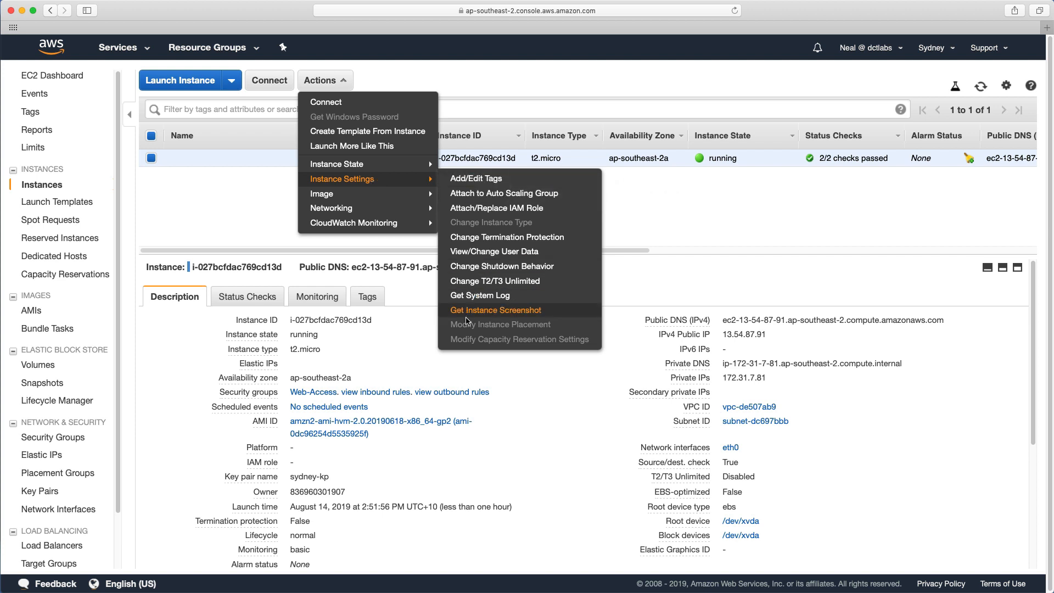
pyautogui.click(467, 311)
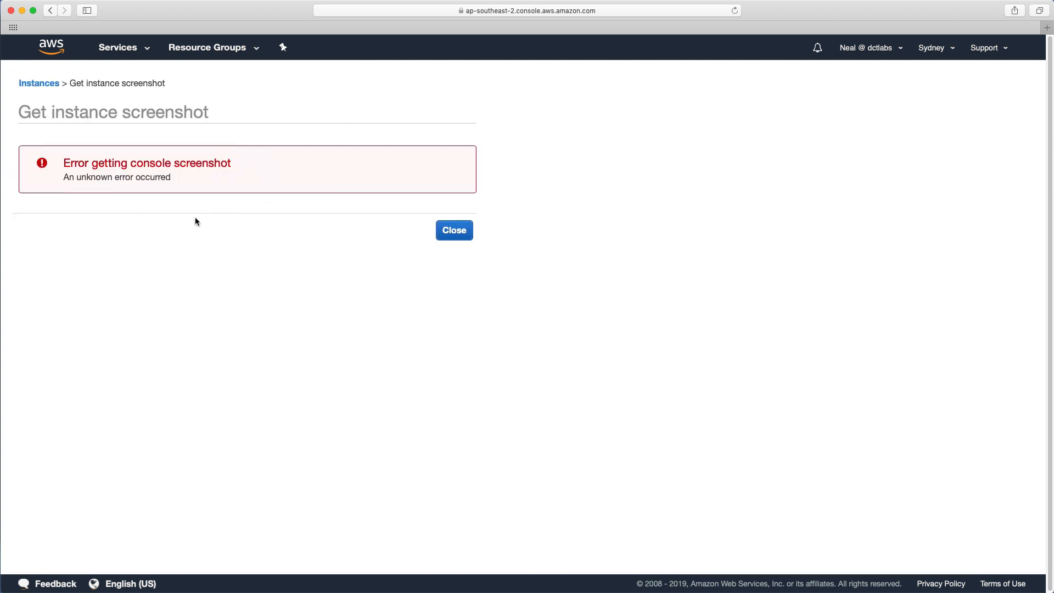
pyautogui.click(456, 234)
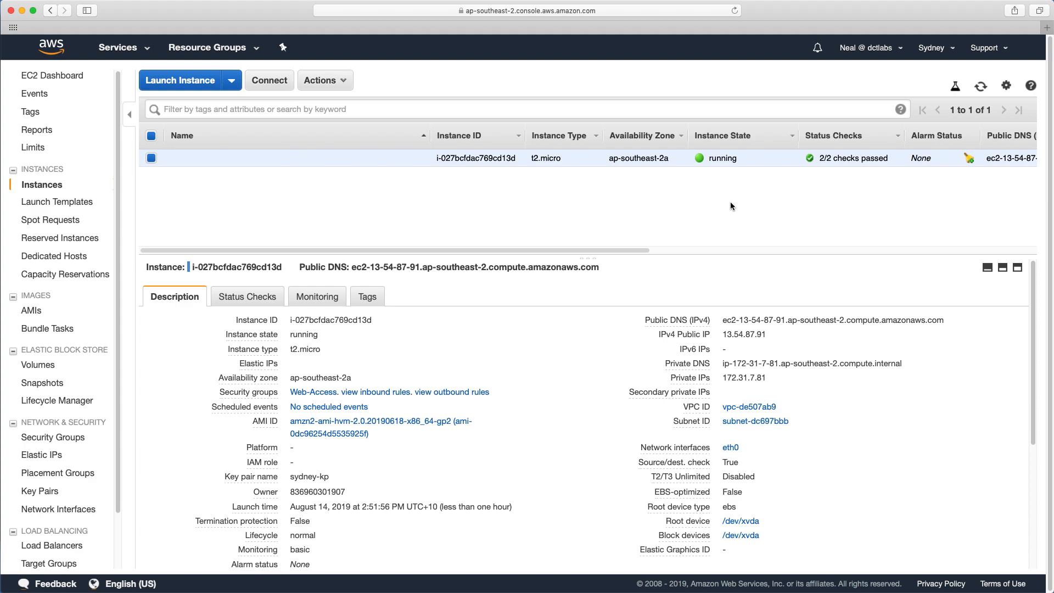
pyautogui.click(321, 81)
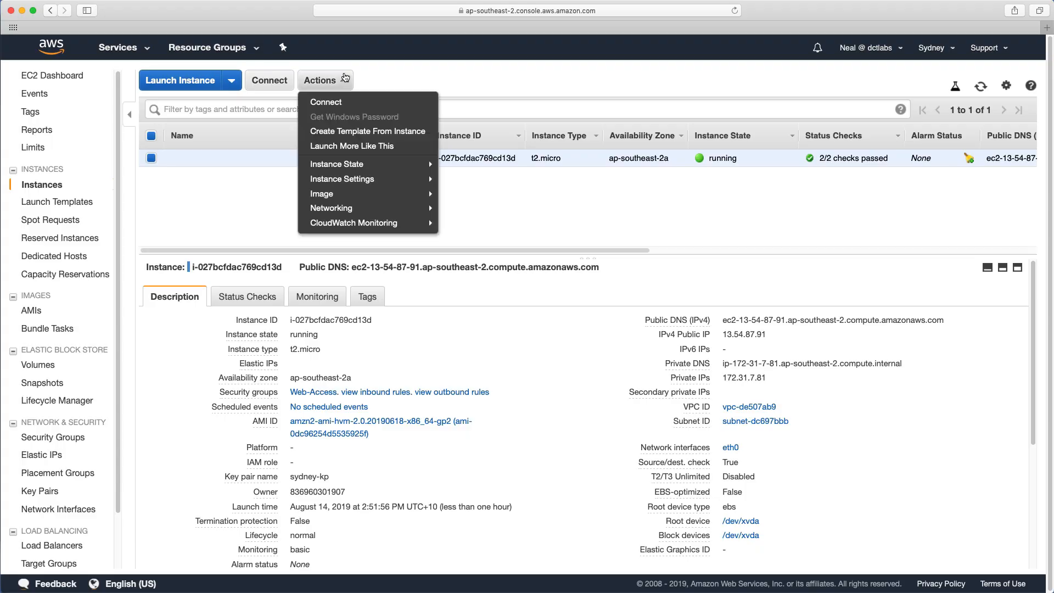
pyautogui.moveTo(373, 165)
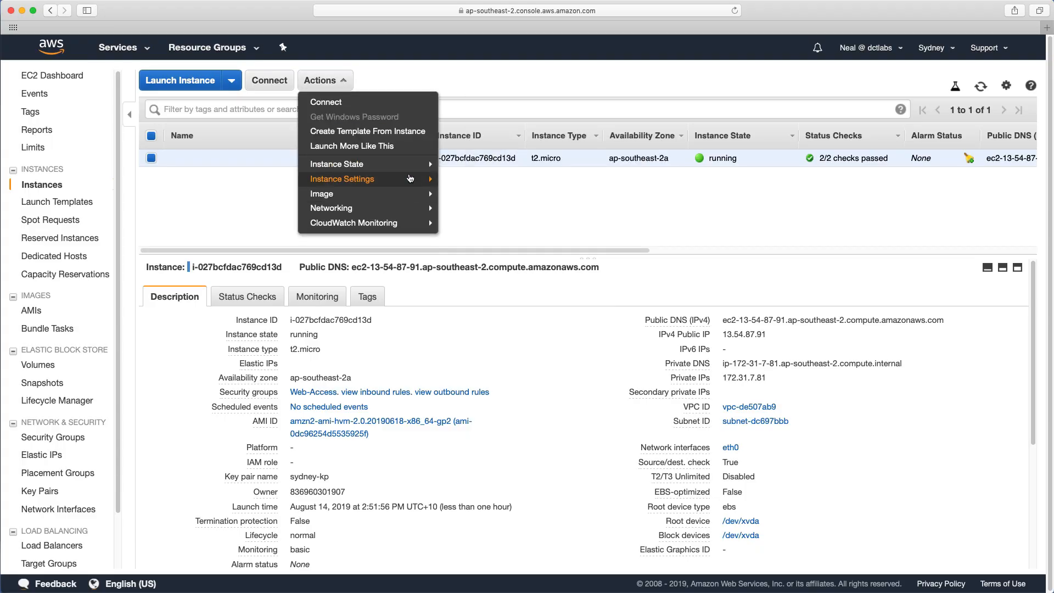
pyautogui.moveTo(411, 180)
pyautogui.click(483, 310)
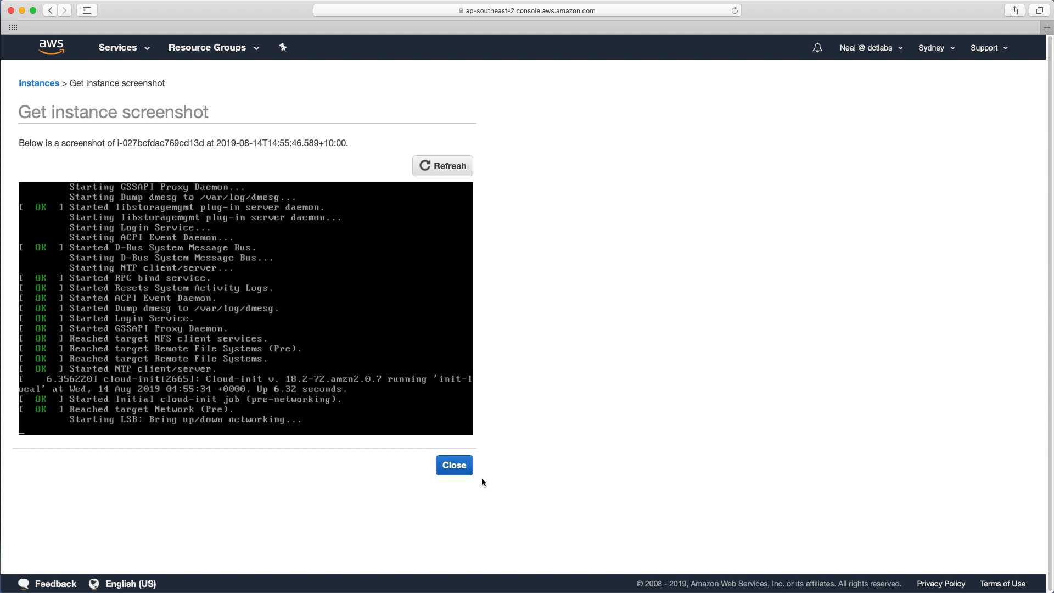
pyautogui.click(453, 467)
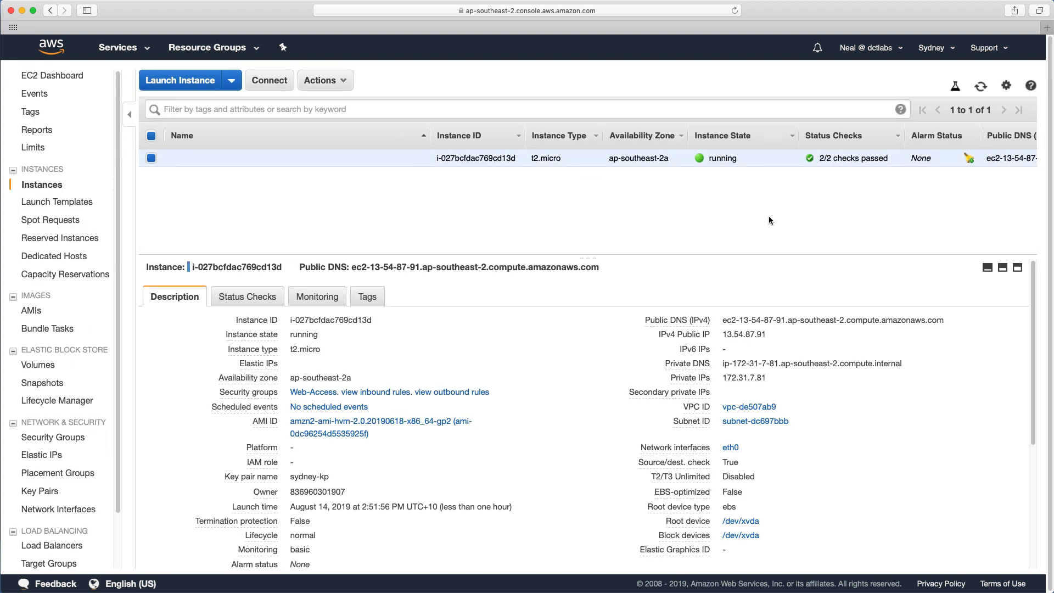
# - Refresh the instance list and check the rebooted instance's IPv4 public IP
pyautogui.click(981, 87)
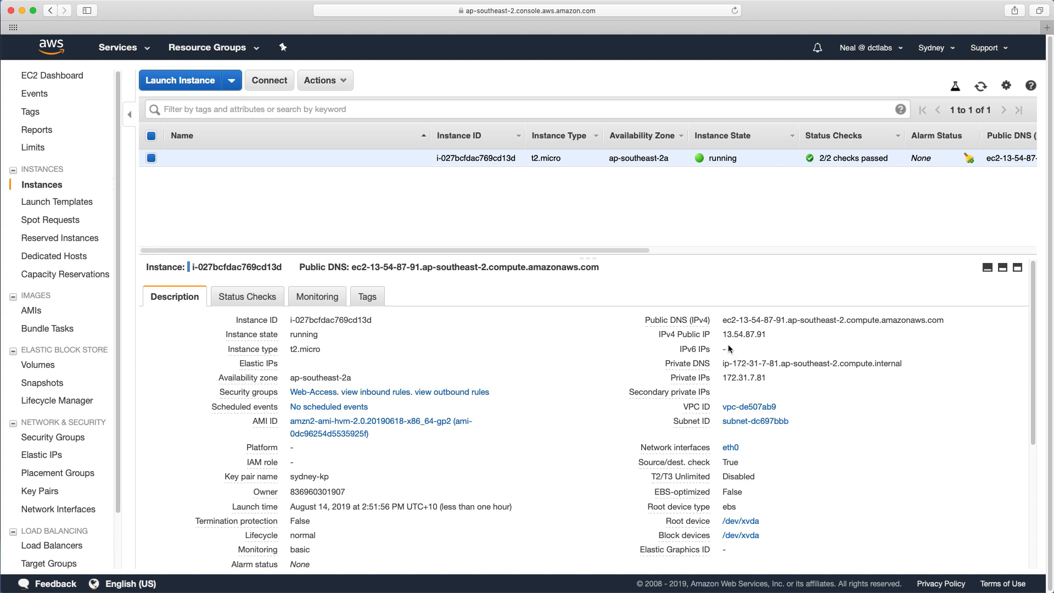
pyautogui.moveTo(725, 344)
pyautogui.moveTo(758, 336); pyautogui.dragTo(768, 336)
# - Stop the running instance and check its private IP in the description
pyautogui.click(342, 84)
pyautogui.moveTo(354, 166)
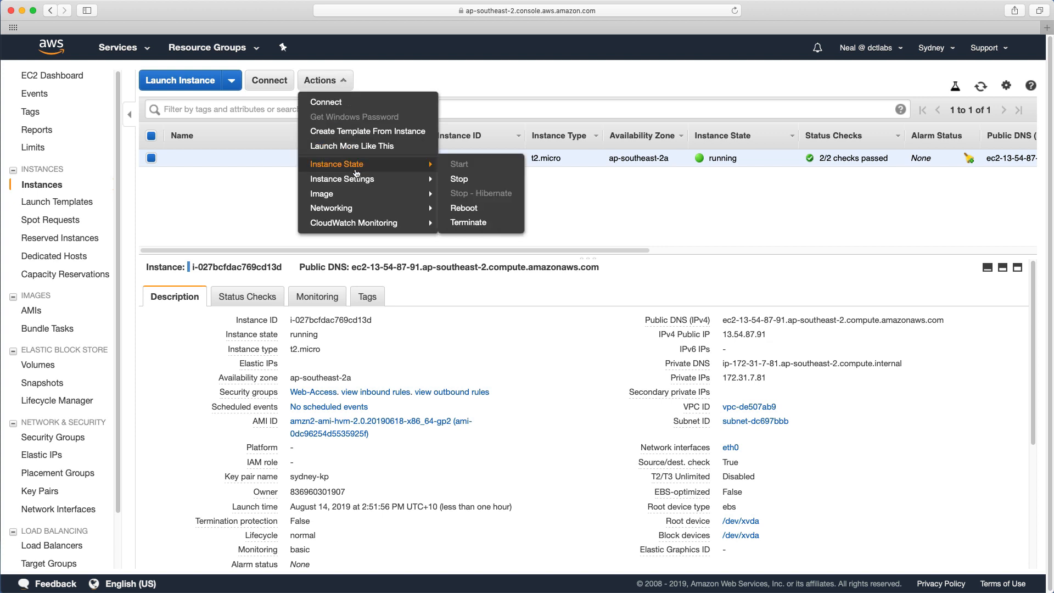
pyautogui.click(457, 181)
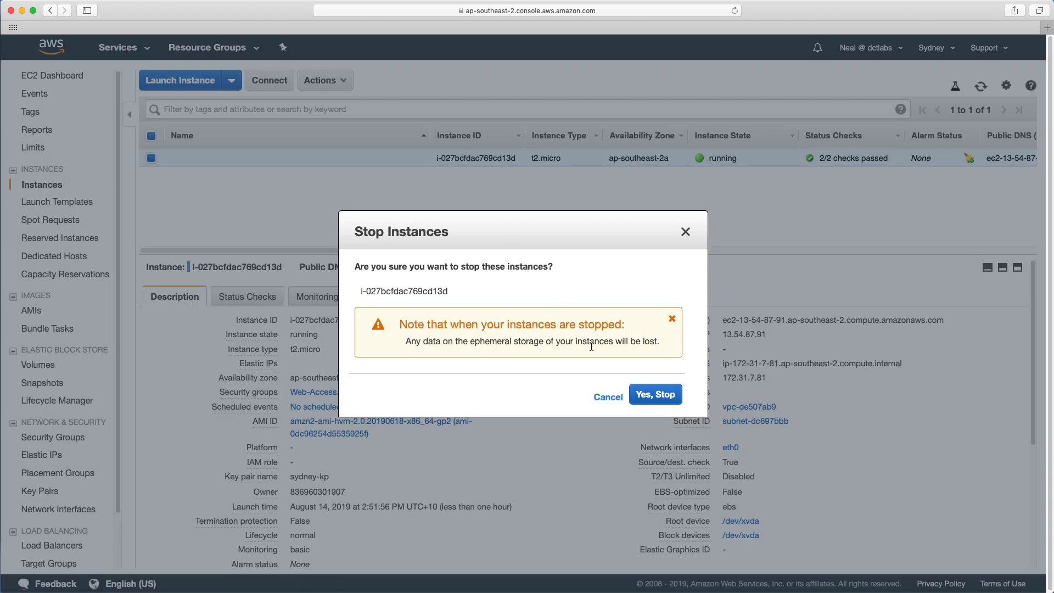
pyautogui.click(655, 395)
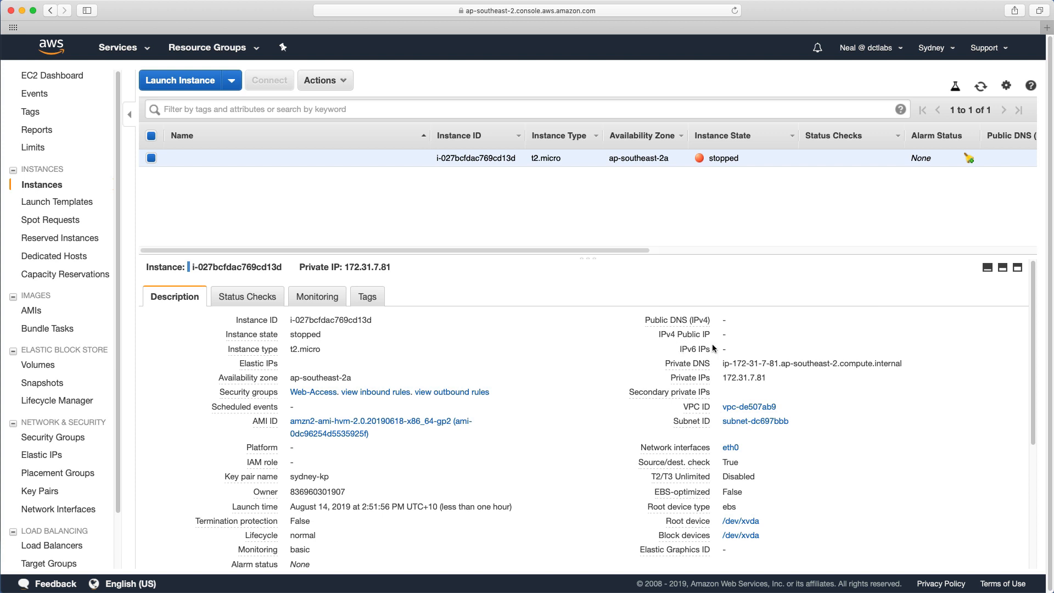
pyautogui.moveTo(722, 377); pyautogui.dragTo(767, 377)
pyautogui.moveTo(720, 378); pyautogui.dragTo(766, 379)
# - Start the stopped instance again
pyautogui.click(346, 85)
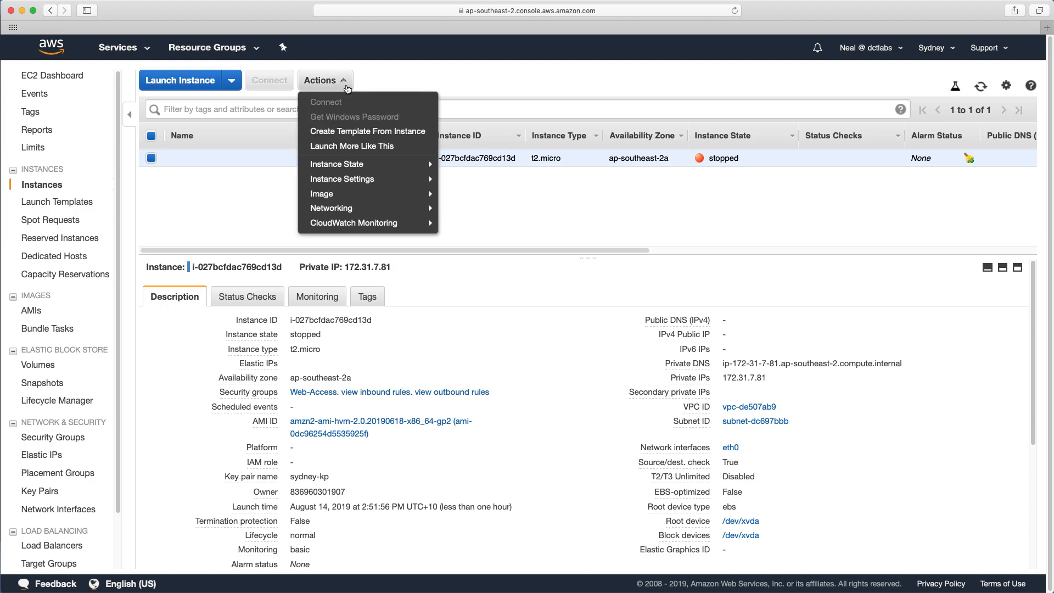
pyautogui.moveTo(354, 164)
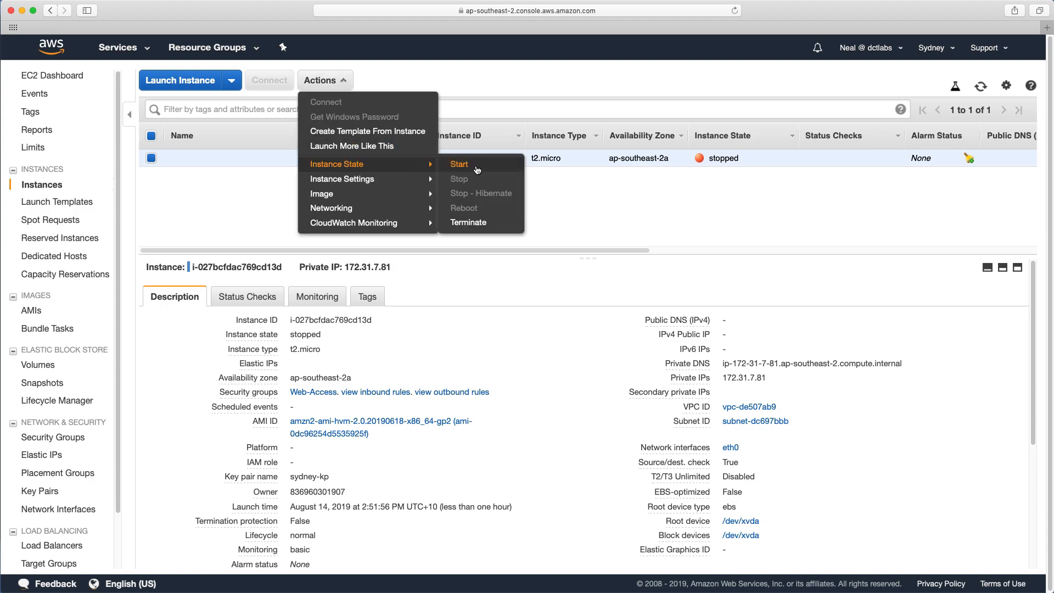
pyautogui.click(476, 168)
pyautogui.click(614, 360)
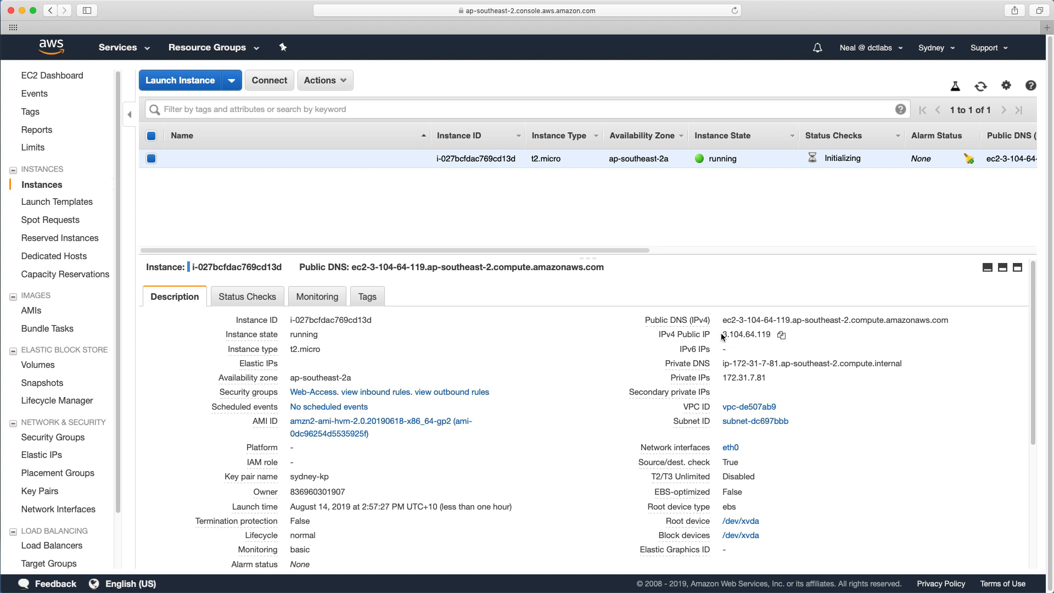
# - Inspect the restarted instance's IPv4 public IP and private IP in its description
pyautogui.moveTo(722, 334); pyautogui.dragTo(770, 335)
pyautogui.moveTo(723, 378); pyautogui.dragTo(768, 378)
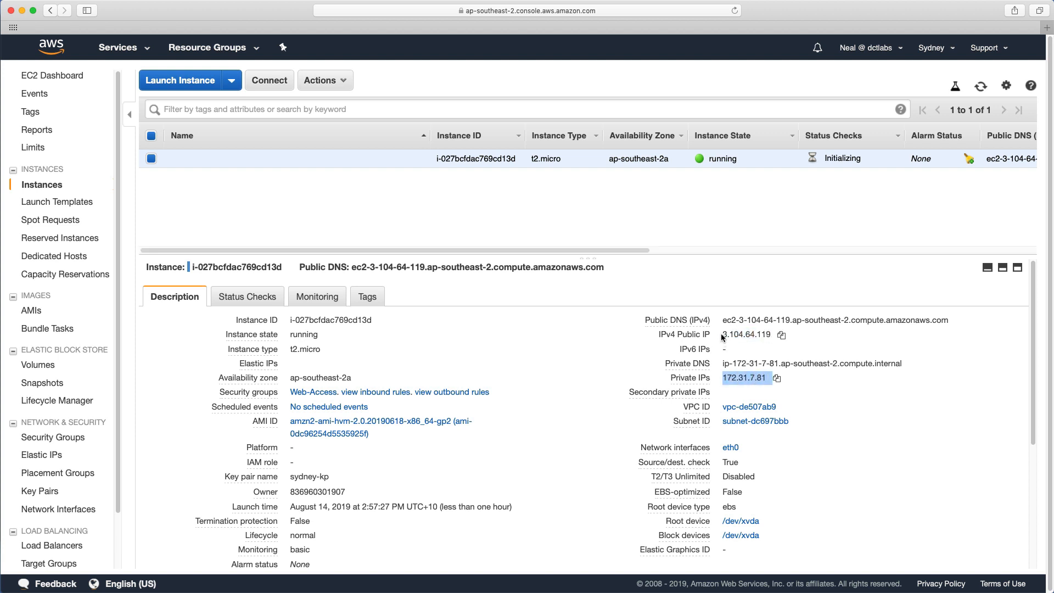
pyautogui.moveTo(723, 335); pyautogui.dragTo(774, 333)
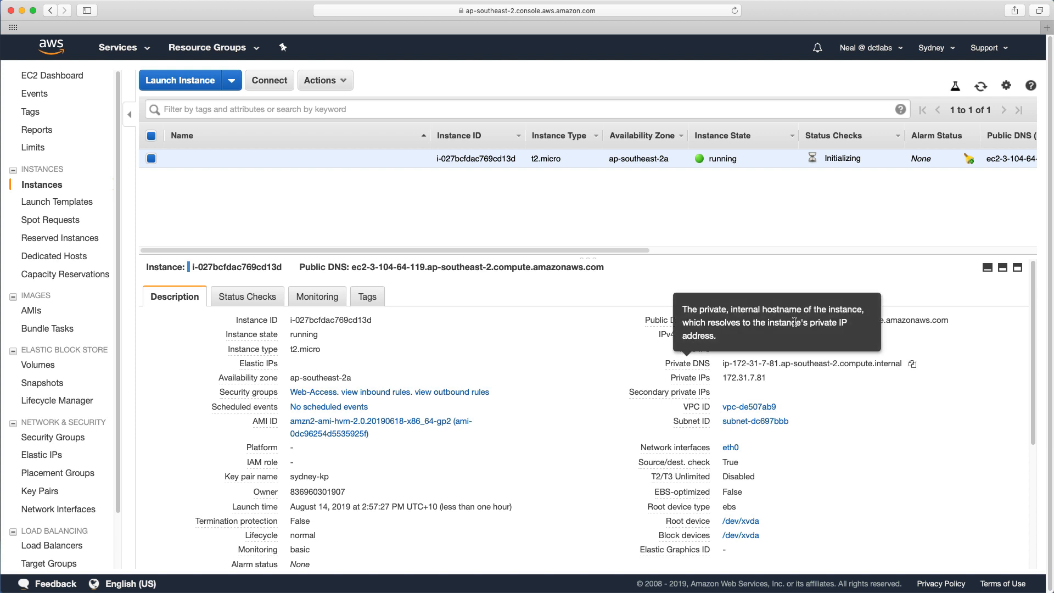
pyautogui.click(786, 349)
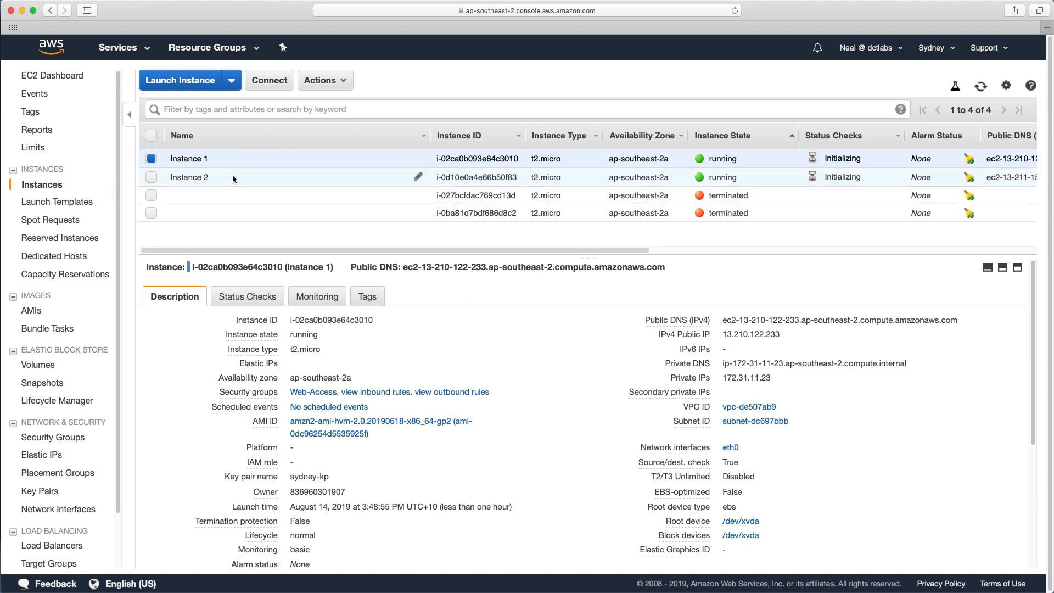
# - Compare the availability zone and public and private IP addresses of Instance 1 and Instance 2
pyautogui.moveTo(290, 380); pyautogui.dragTo(357, 380)
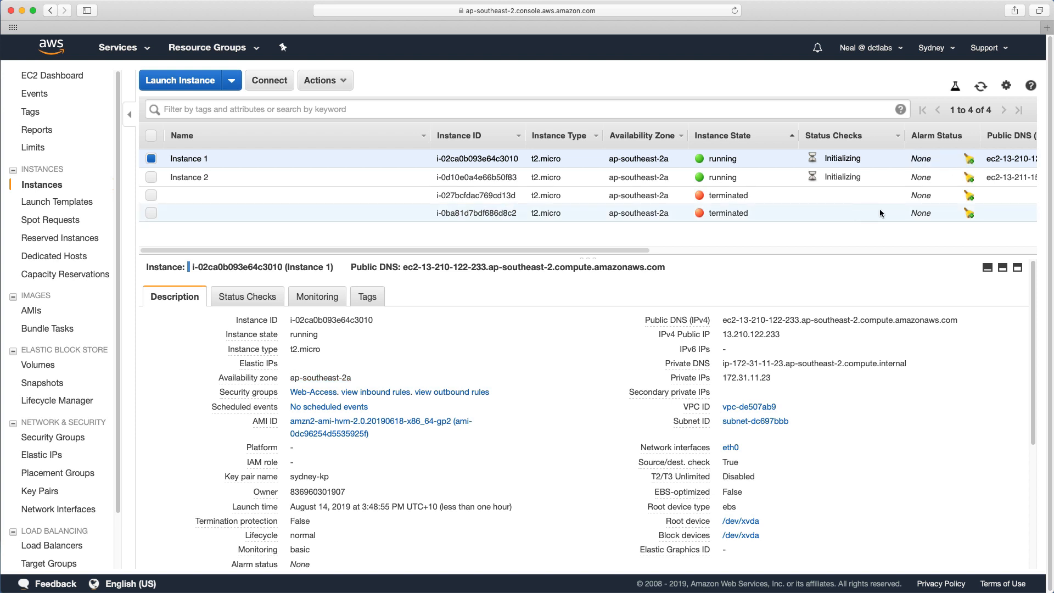
pyautogui.moveTo(678, 323)
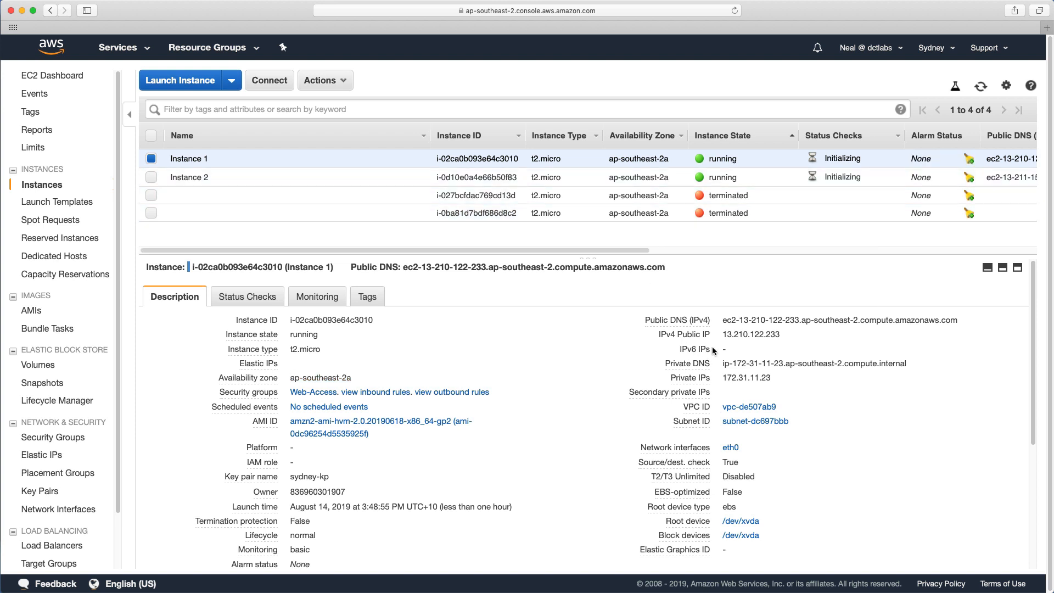
pyautogui.click(559, 175)
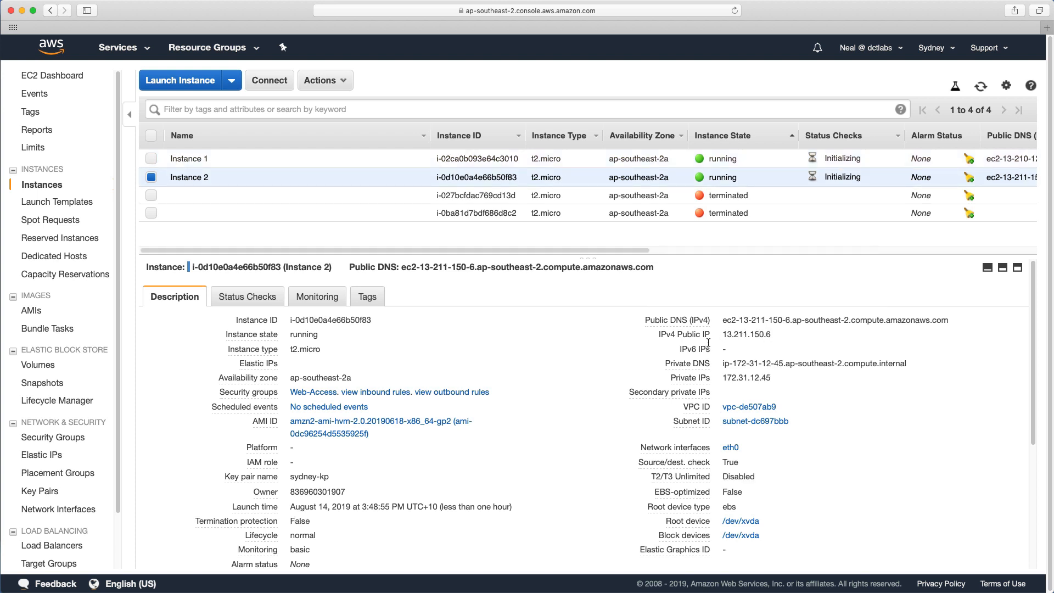
pyautogui.click(371, 160)
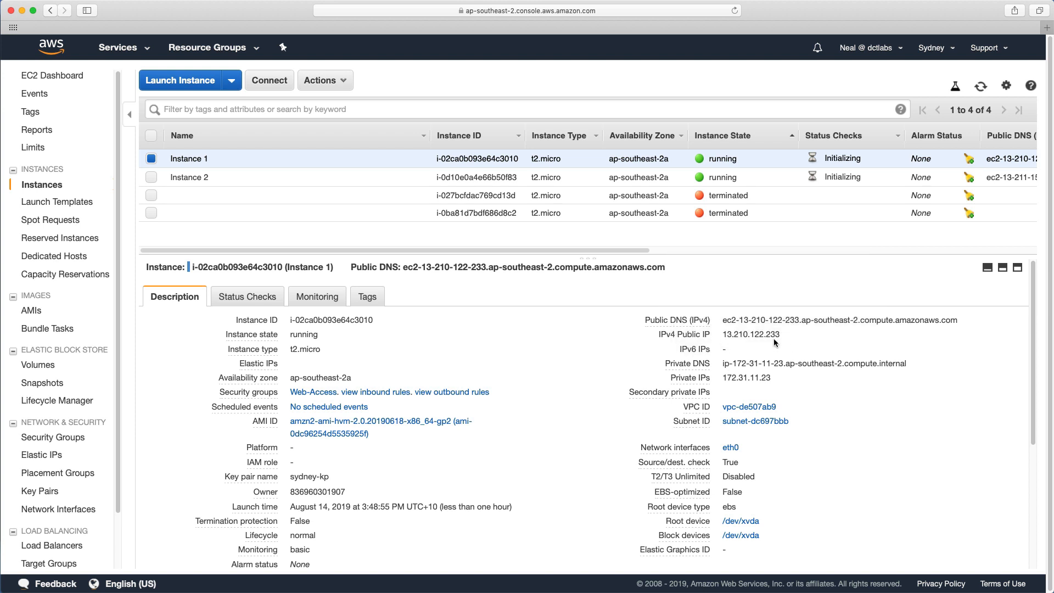
pyautogui.moveTo(776, 336)
# - Allocate a new Elastic IP address with VPC scope
pyautogui.click(37, 459)
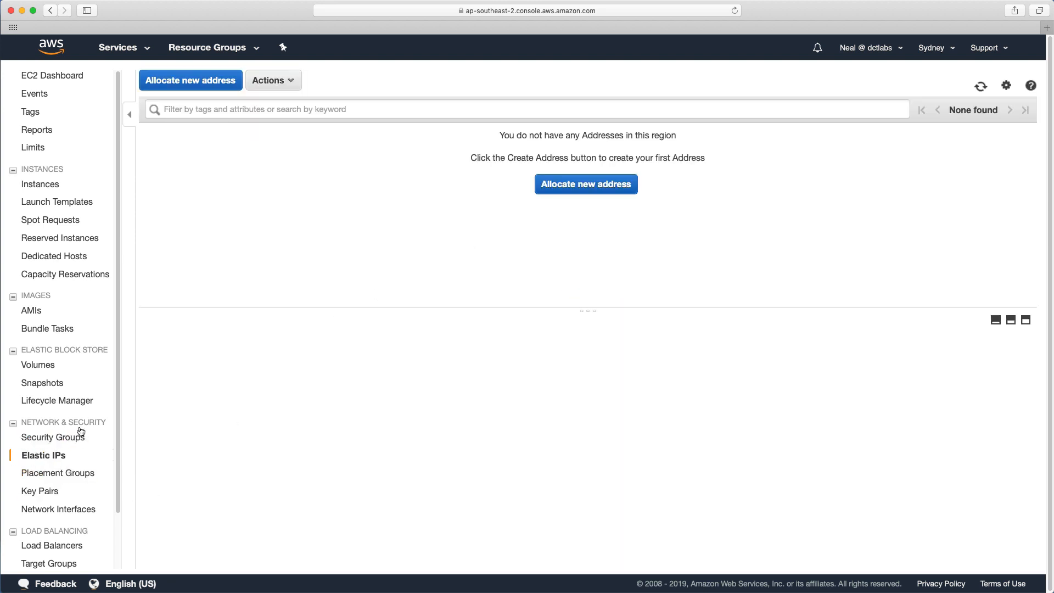
pyautogui.click(595, 192)
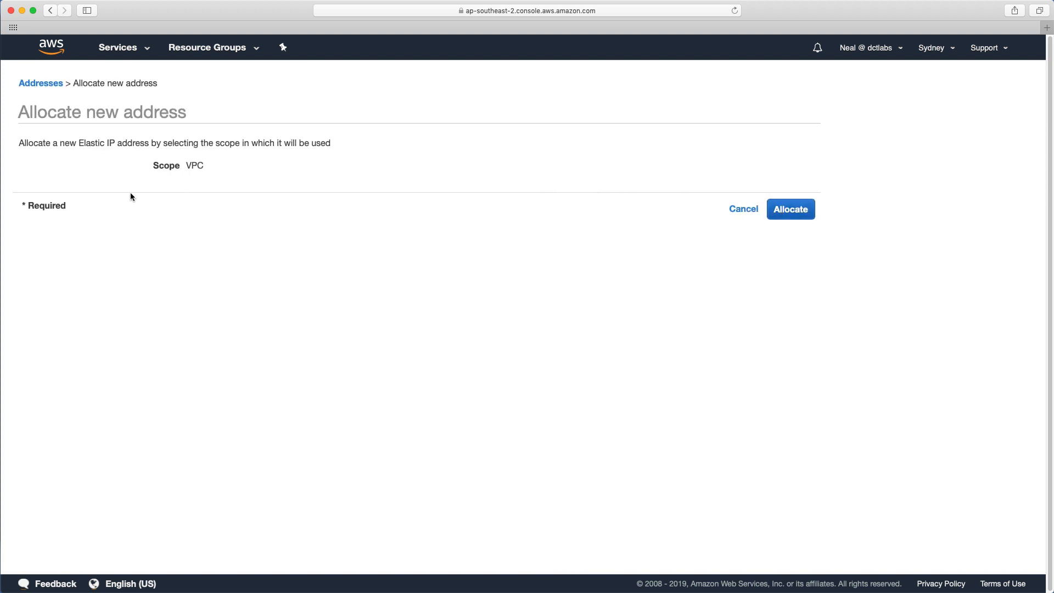
pyautogui.click(799, 214)
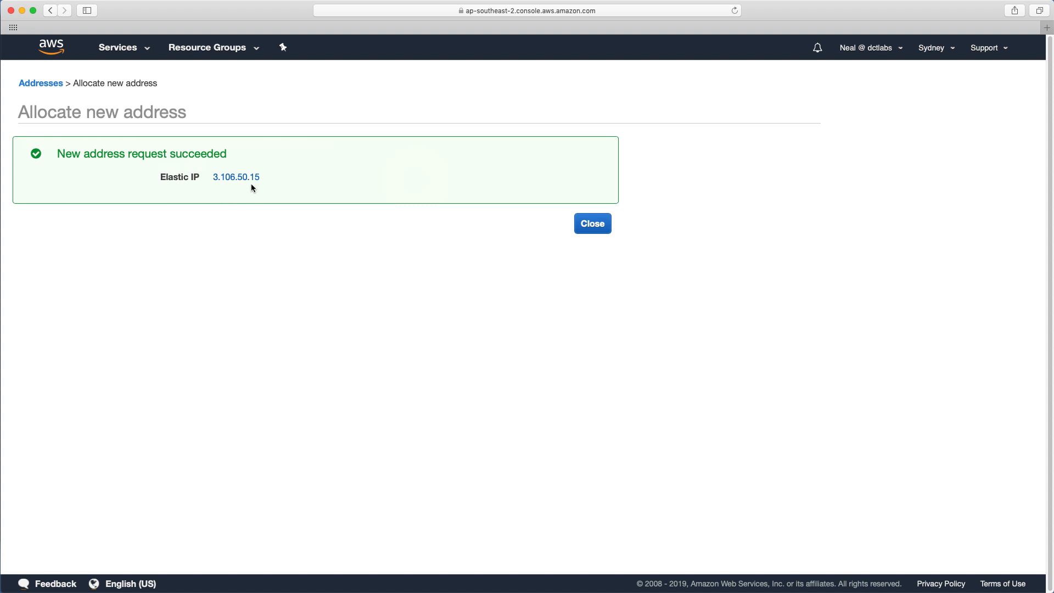
pyautogui.click(593, 224)
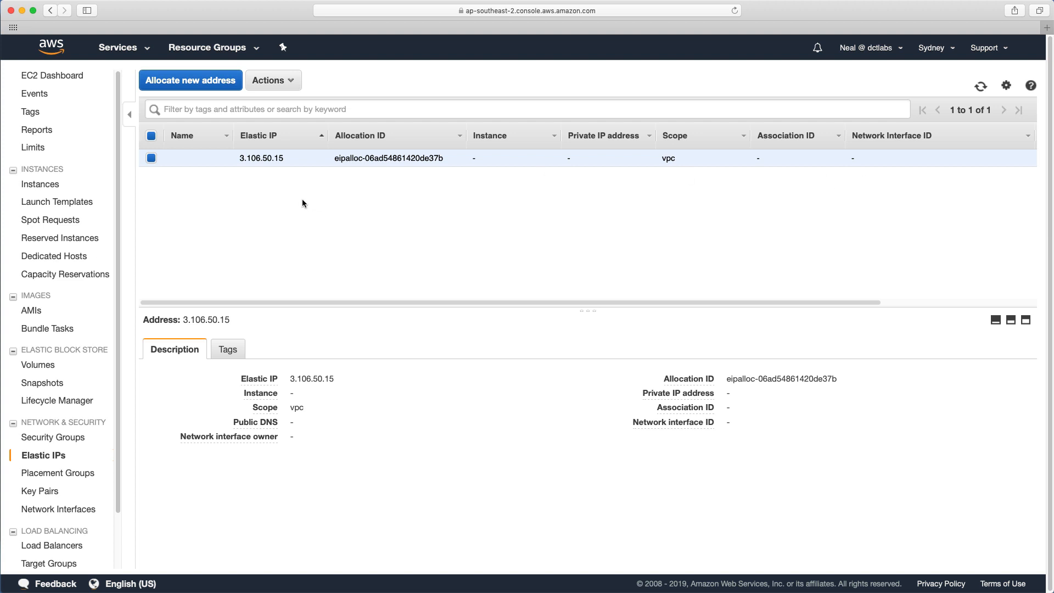
# - Set up the new Elastic IP's association with resource type Instance, selecting Instance 1 and its private IP 172.31.11.23
pyautogui.moveTo(200, 160)
pyautogui.click(282, 82)
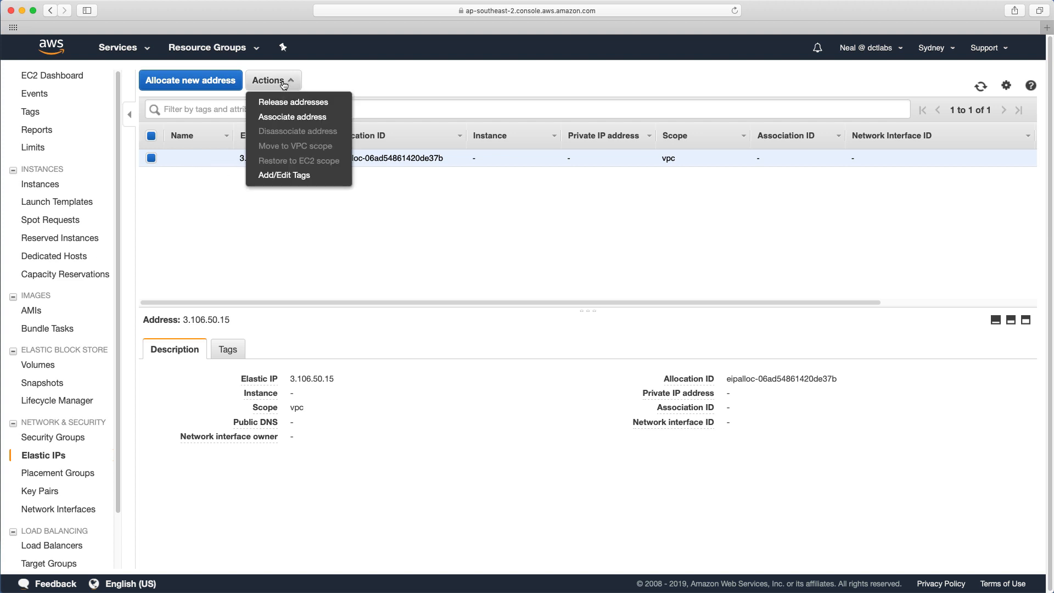
pyautogui.click(285, 118)
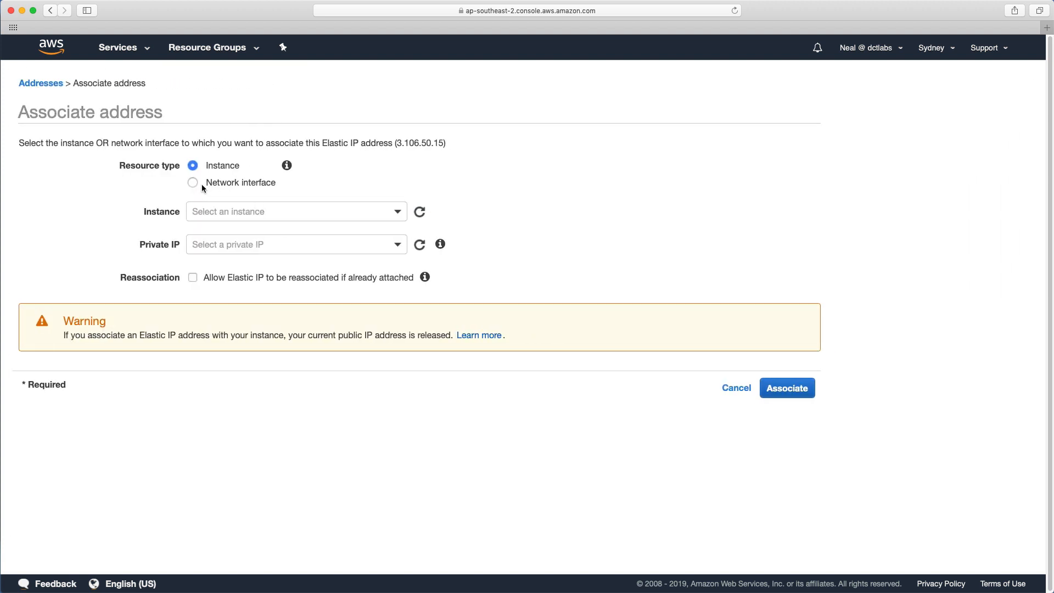
pyautogui.moveTo(116, 164); pyautogui.dragTo(185, 165)
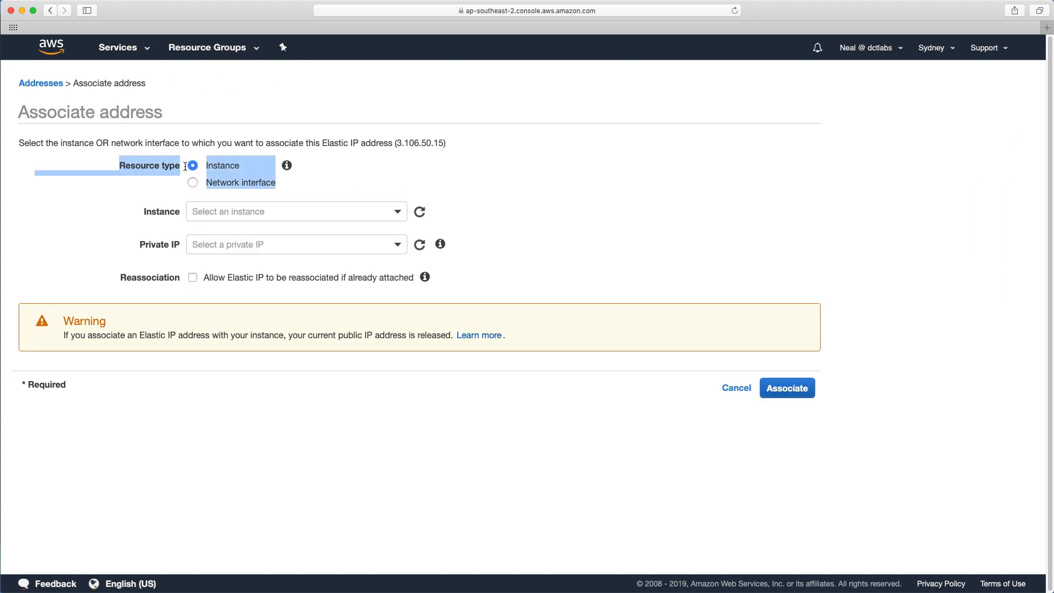
pyautogui.click(175, 173)
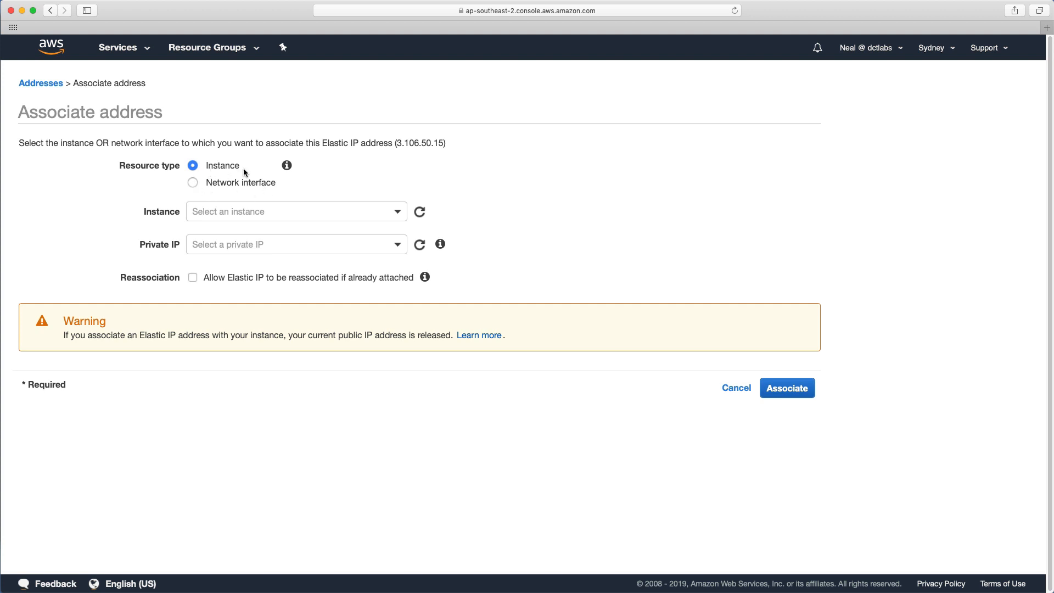
pyautogui.click(245, 213)
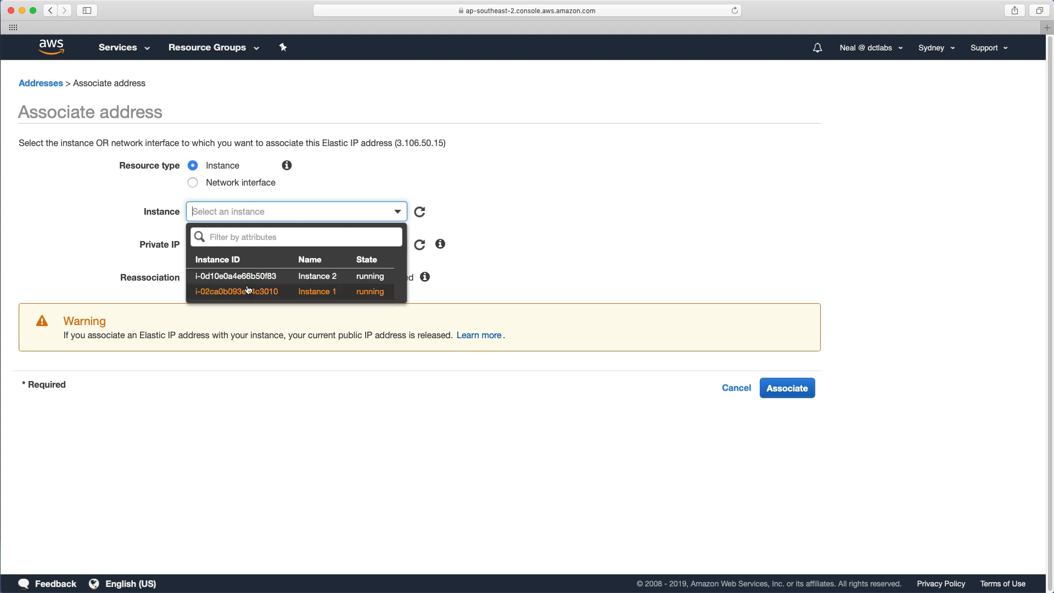
pyautogui.click(247, 291)
pyautogui.click(251, 244)
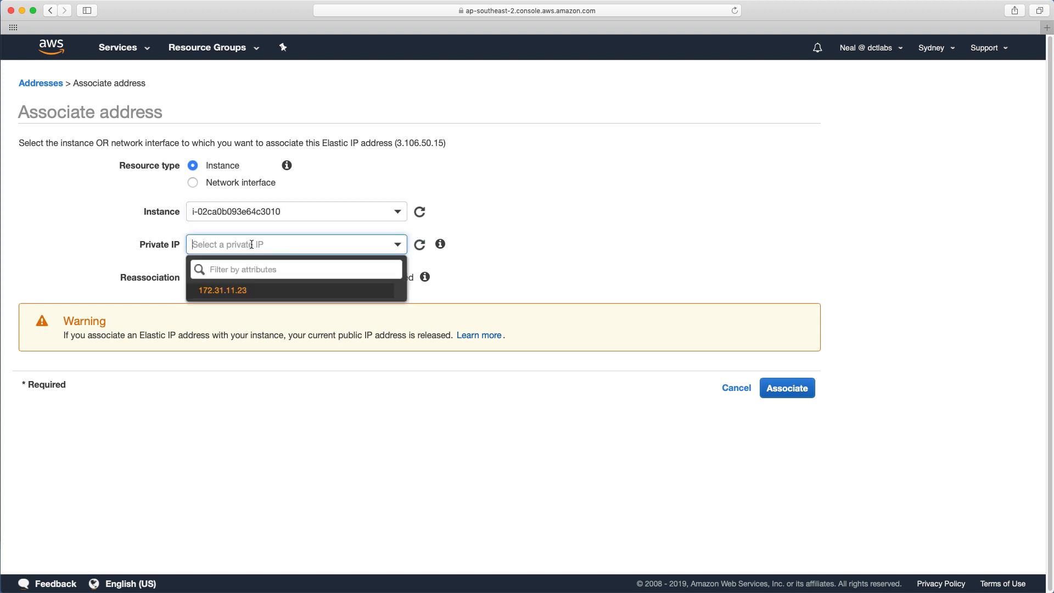
pyautogui.click(212, 291)
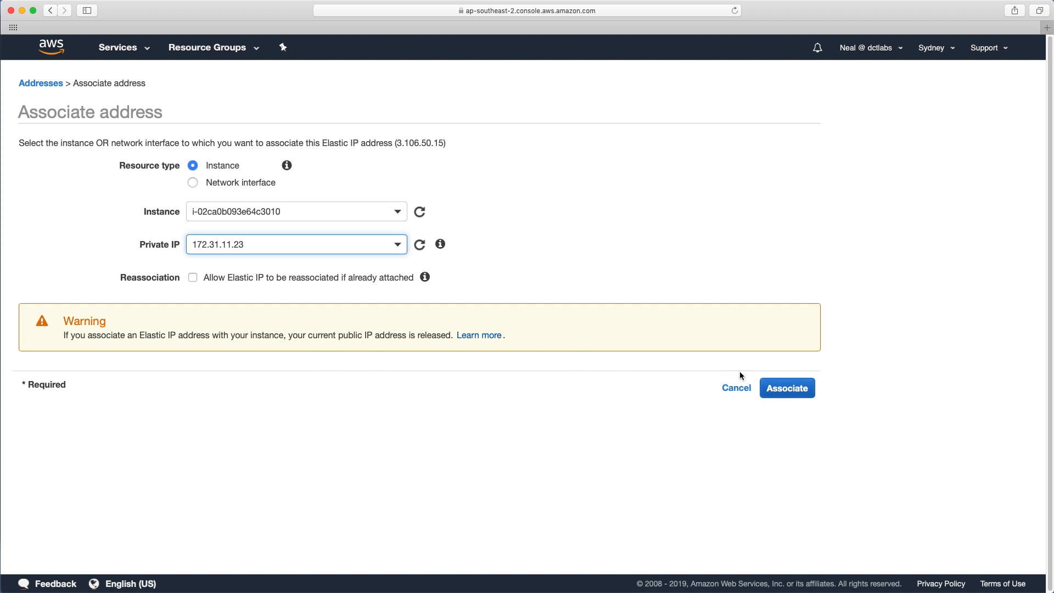
# - Read the documentation linked from the association warning on when an instance's public IP address is released or replaced
pyautogui.click(475, 336)
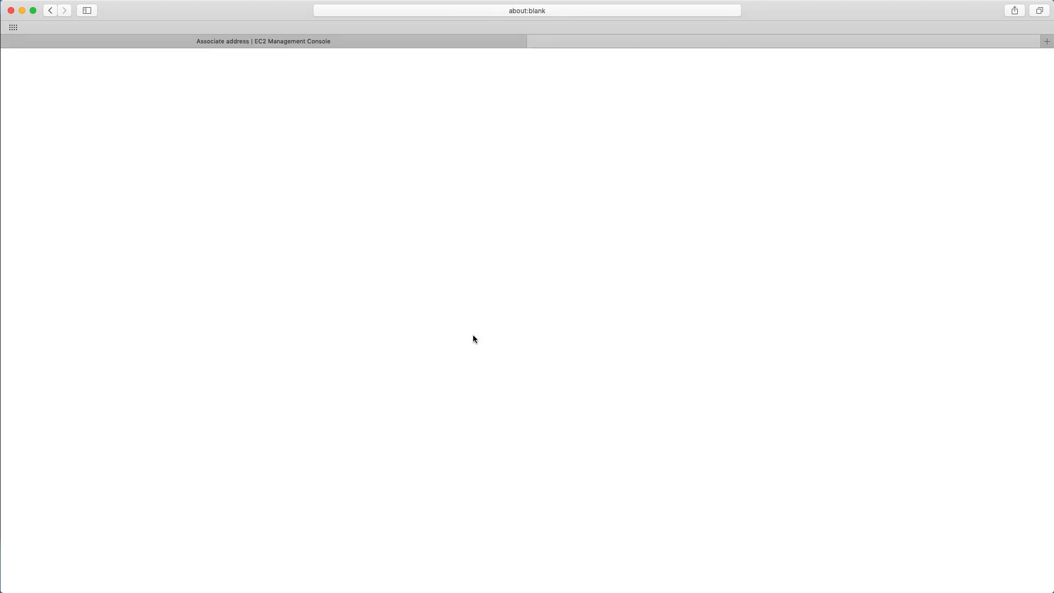
pyautogui.click(353, 290)
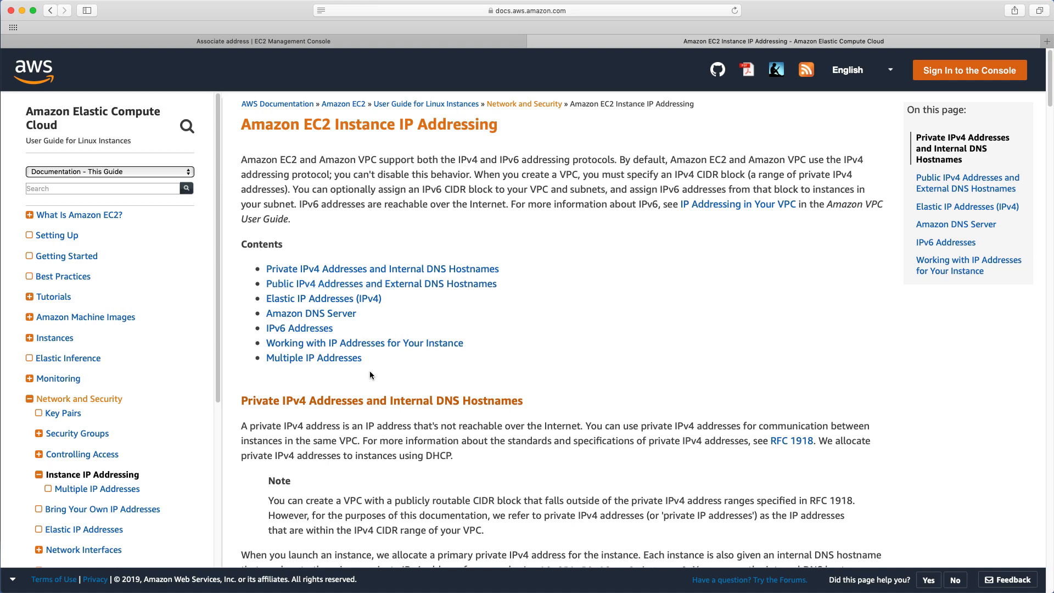
pyautogui.scroll(-3, 370, 375)
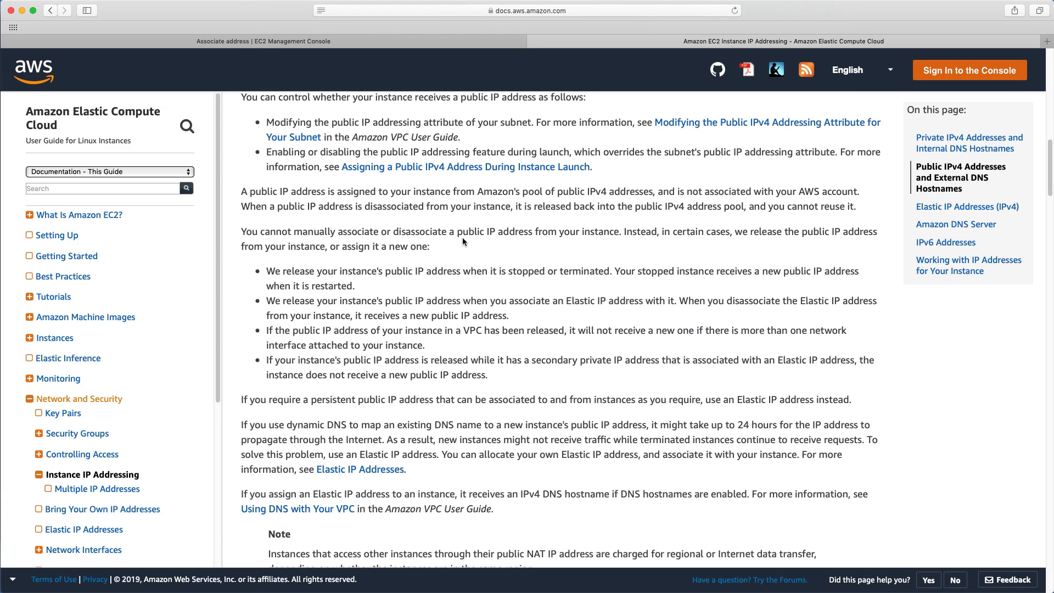
pyautogui.moveTo(457, 233); pyautogui.dragTo(536, 233)
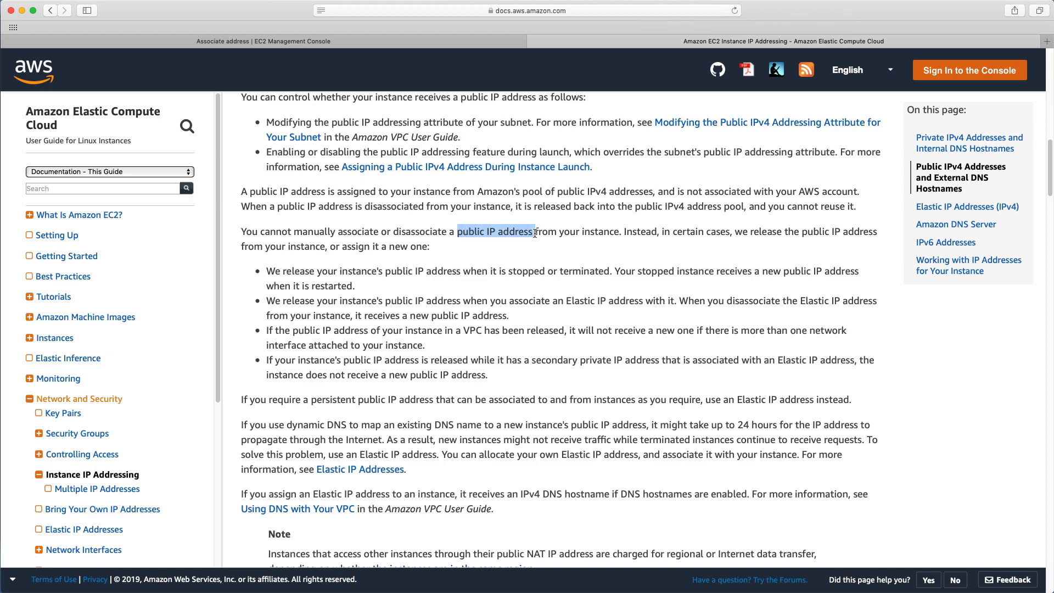
pyautogui.click(463, 258)
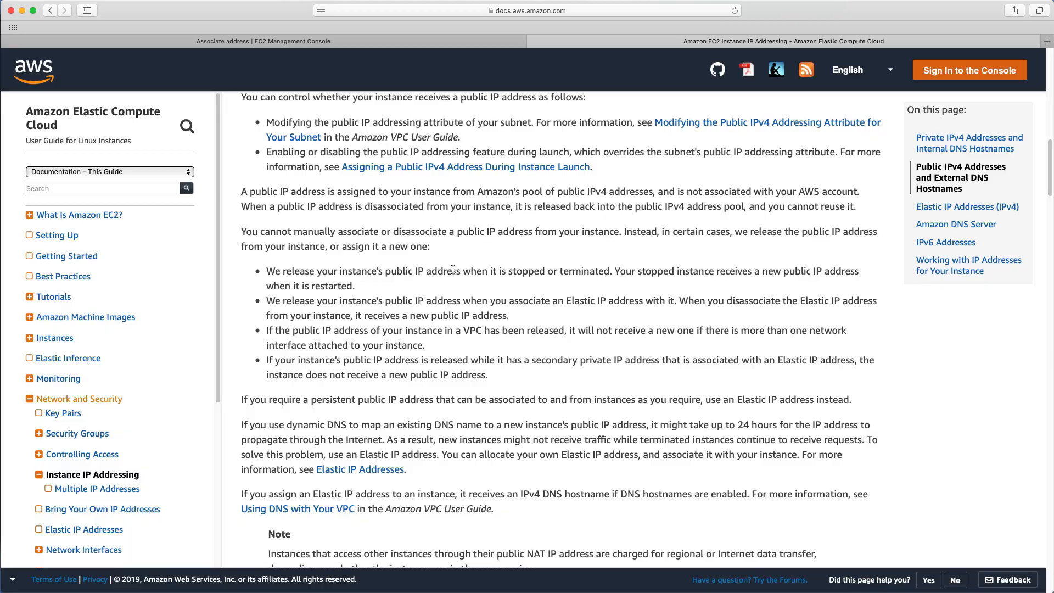
pyautogui.moveTo(506, 271); pyautogui.dragTo(612, 273)
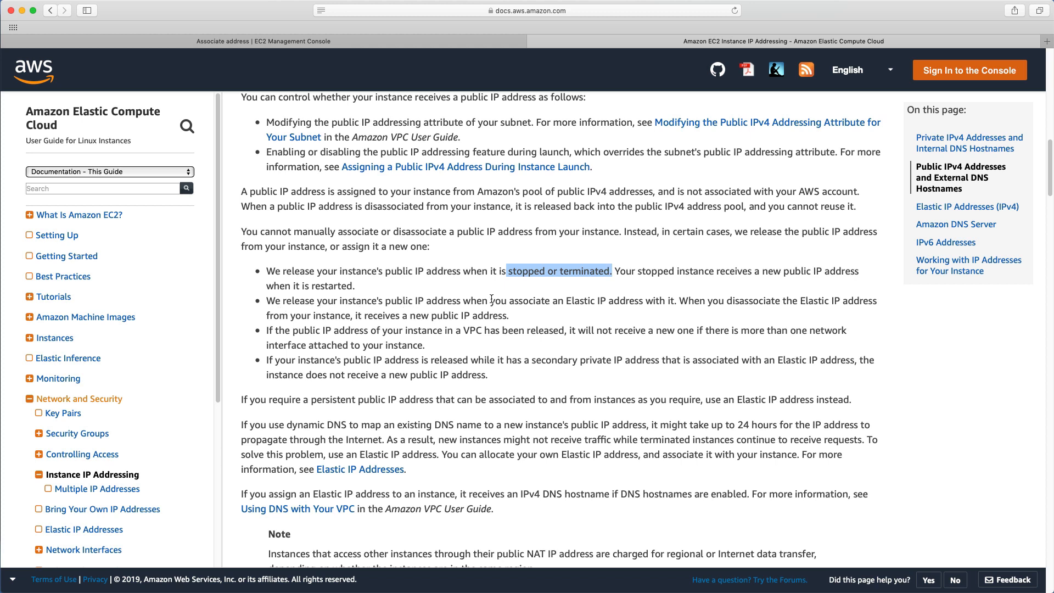
pyautogui.click(562, 302)
pyautogui.moveTo(562, 301); pyautogui.dragTo(646, 301)
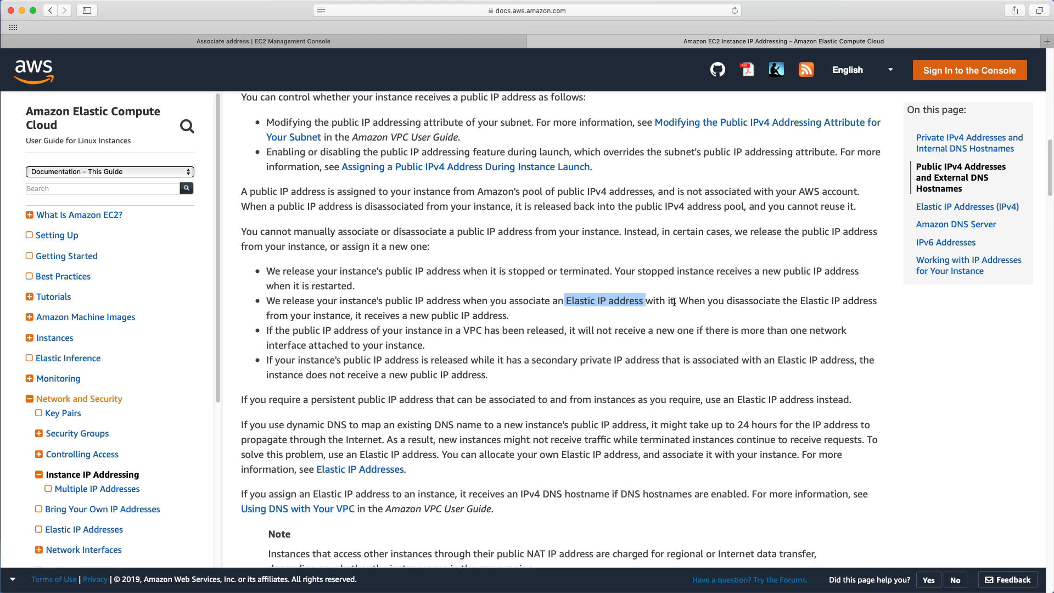
pyautogui.moveTo(800, 301); pyautogui.dragTo(868, 301)
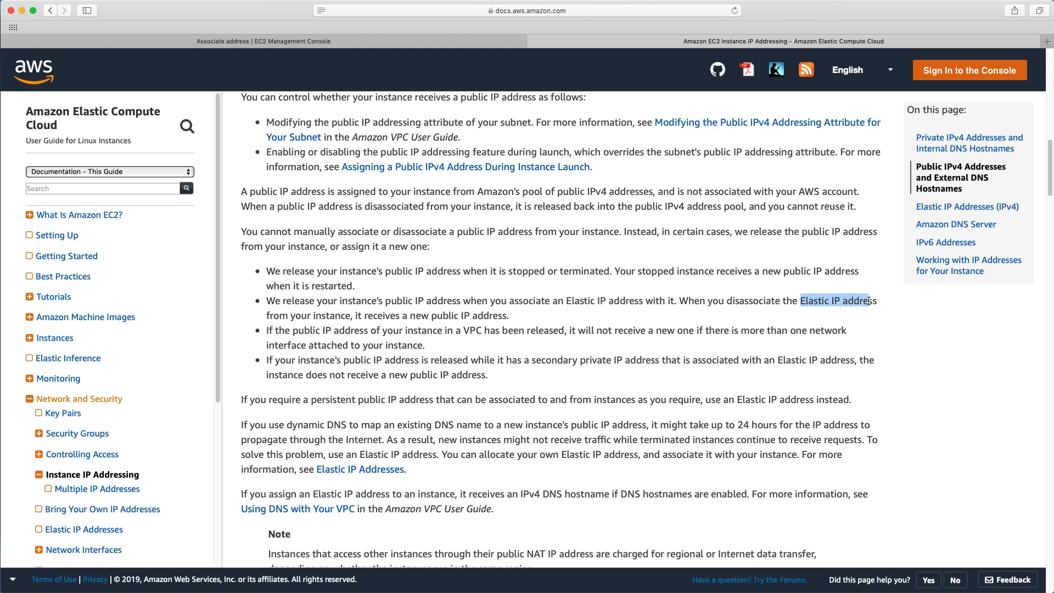
pyautogui.moveTo(430, 316); pyautogui.dragTo(508, 317)
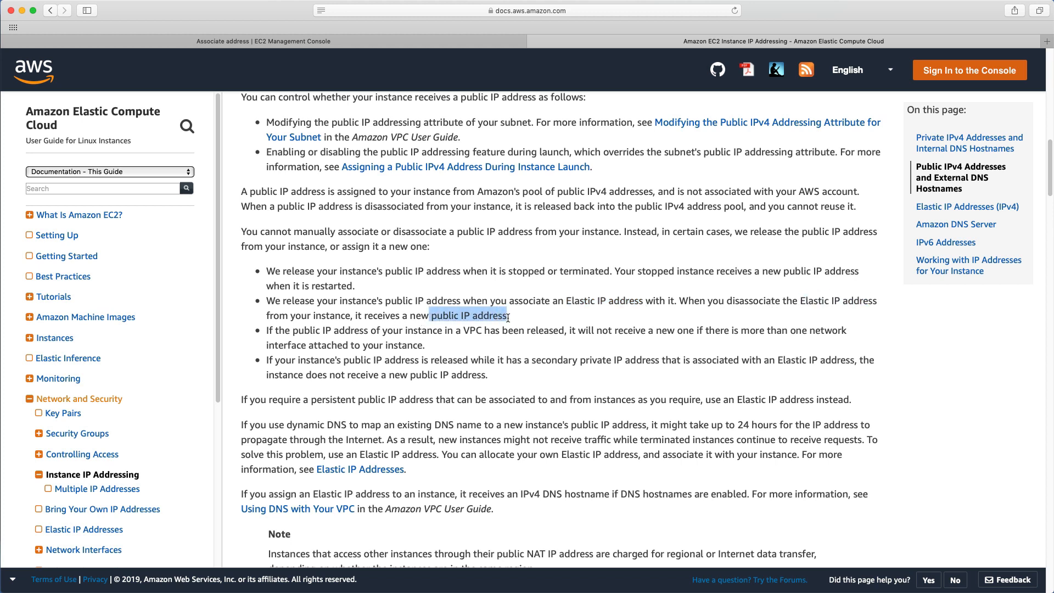
pyautogui.click(471, 356)
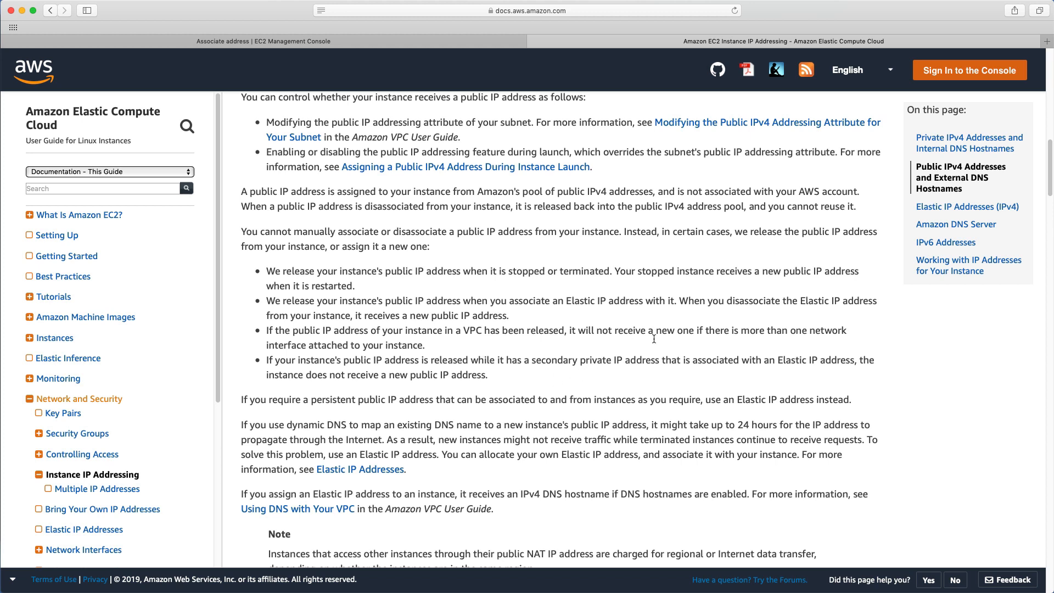
# - Leave the documentation and complete the Elastic IP's association with Instance 1
pyautogui.click(536, 41)
pyautogui.click(794, 388)
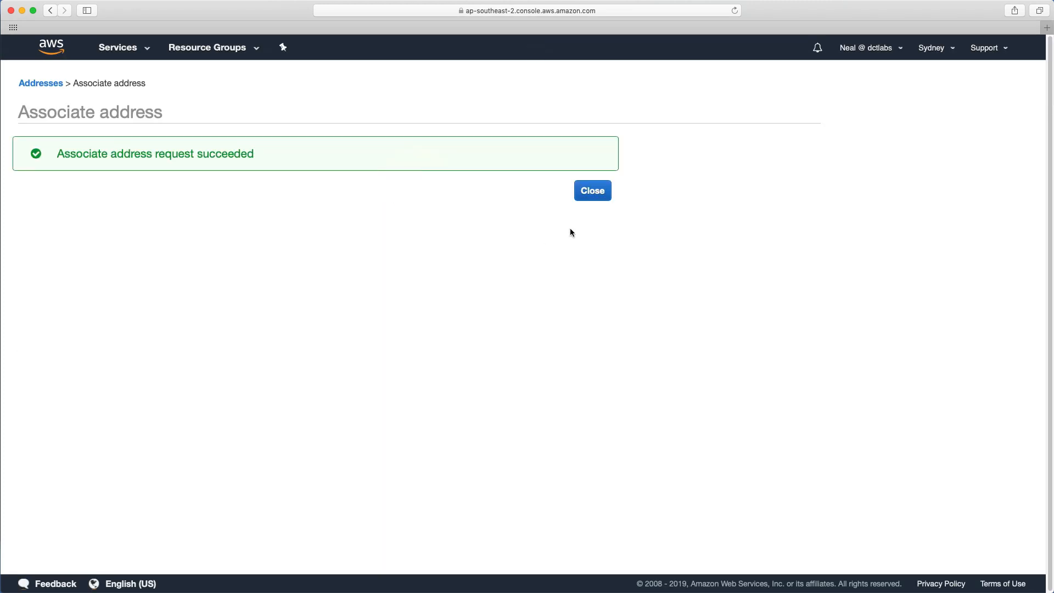
pyautogui.click(593, 192)
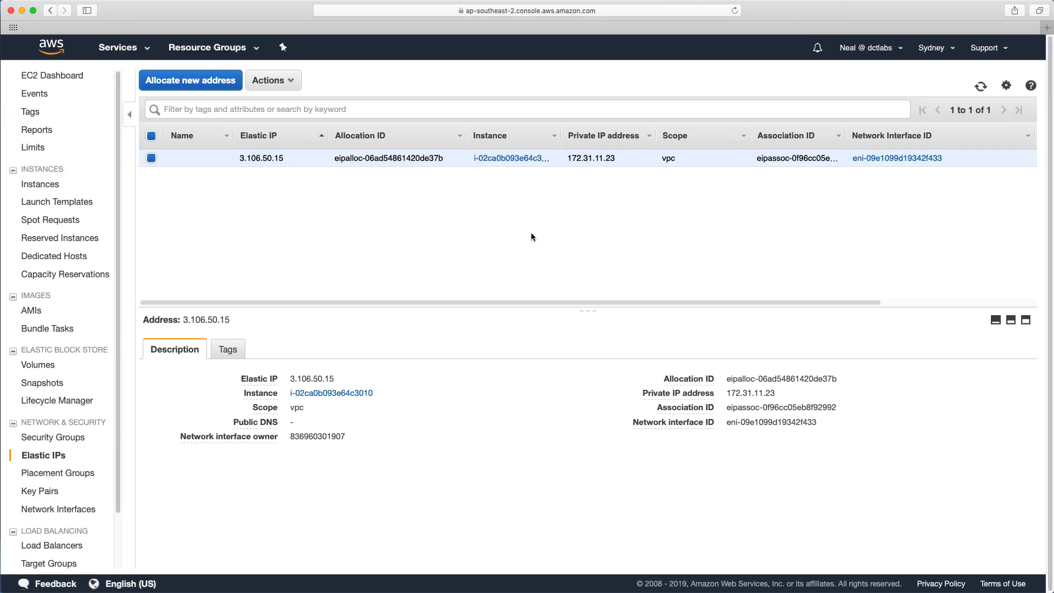
# - Inspect Instance 1's IPv4 public IP in its description and the address details of its eth0 network interface
pyautogui.click(44, 186)
pyautogui.click(151, 159)
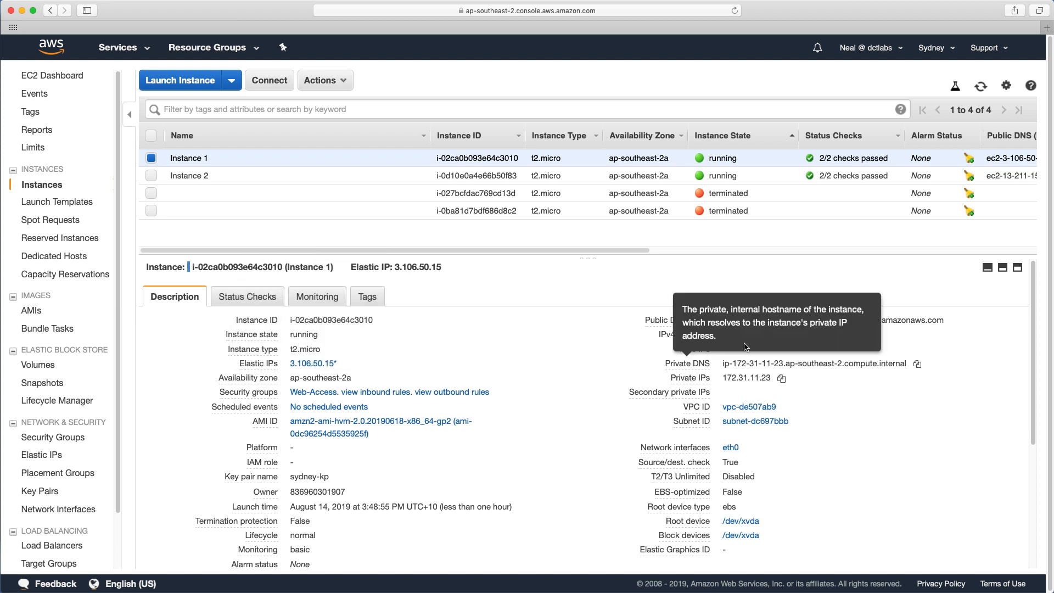
pyautogui.moveTo(651, 333); pyautogui.dragTo(714, 335)
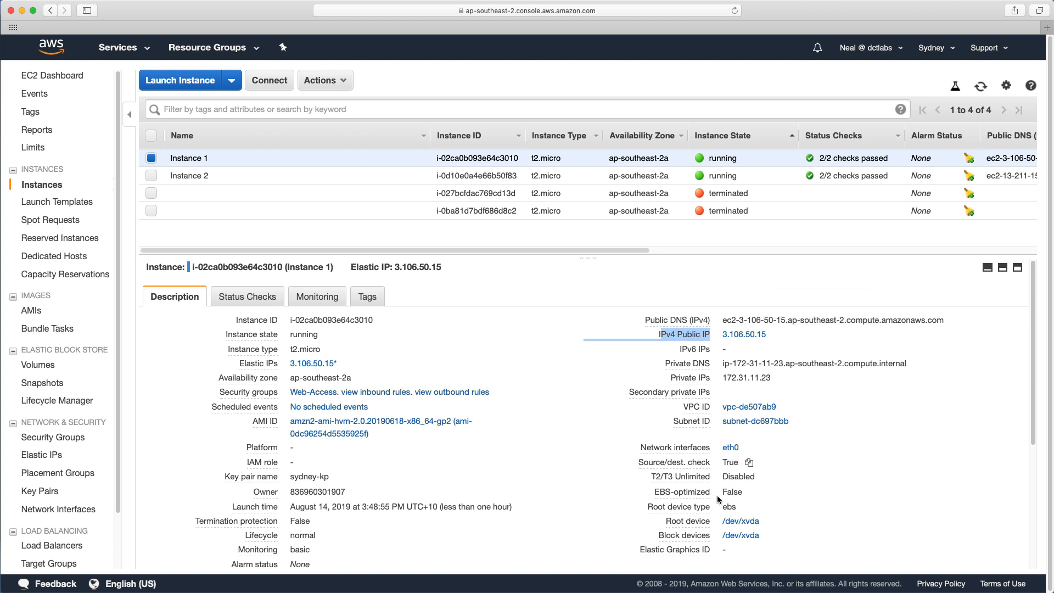
pyautogui.click(731, 447)
pyautogui.moveTo(528, 368); pyautogui.dragTo(572, 368)
pyautogui.moveTo(529, 327); pyautogui.dragTo(579, 328)
pyautogui.click(519, 381)
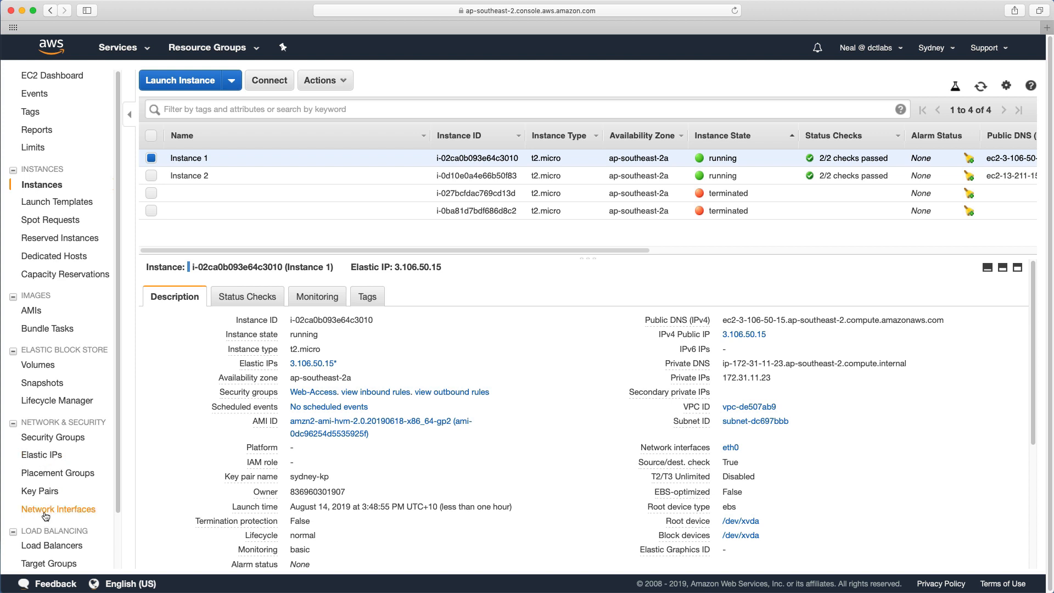
# - Allocate a second Elastic IP address with VPC scope and select it in the address list
pyautogui.click(27, 458)
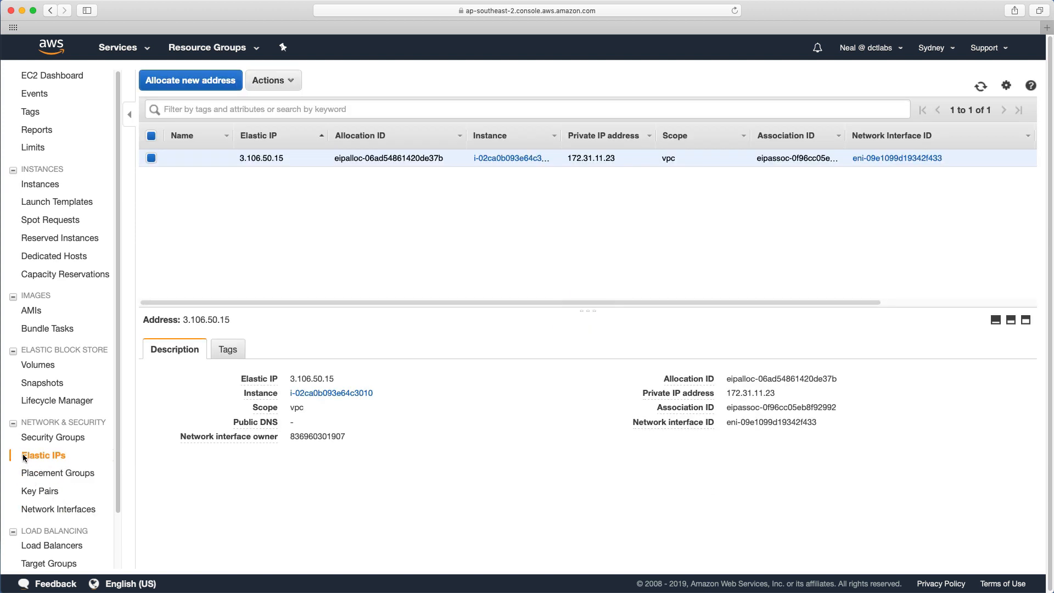
pyautogui.click(193, 81)
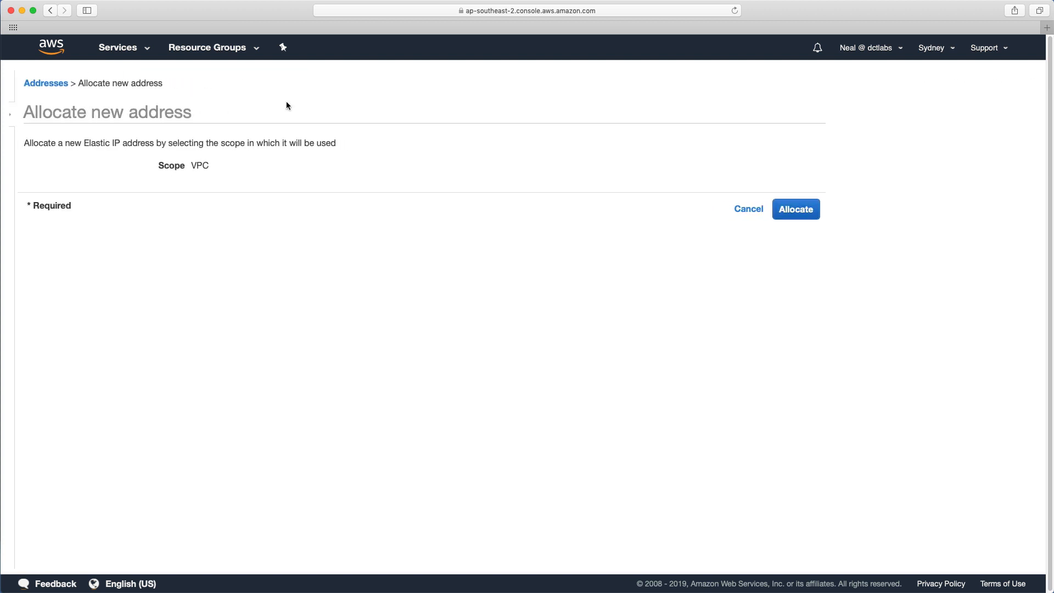
pyautogui.click(796, 208)
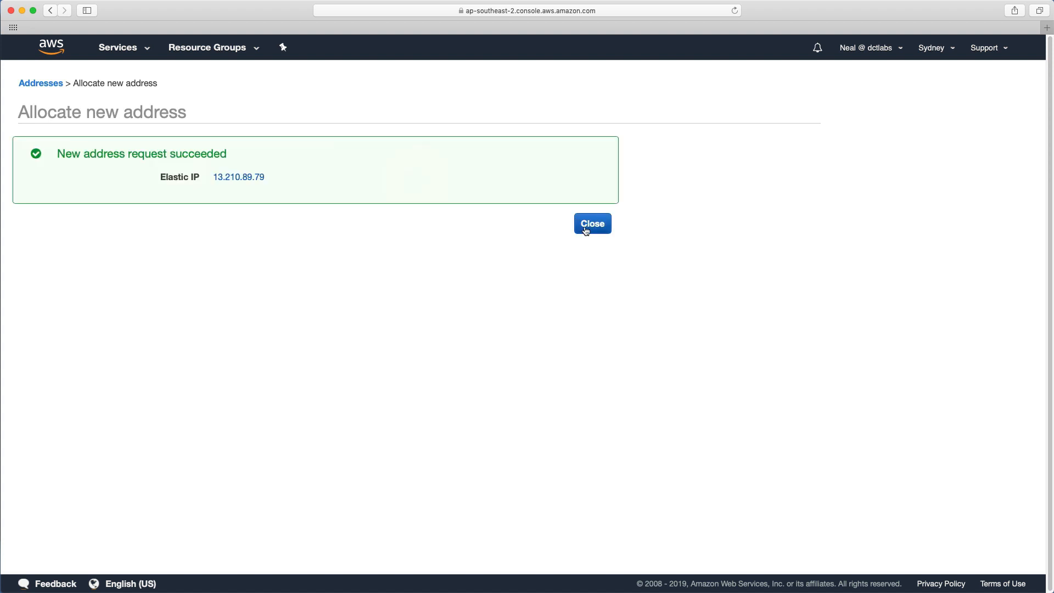
pyautogui.click(593, 223)
pyautogui.click(199, 159)
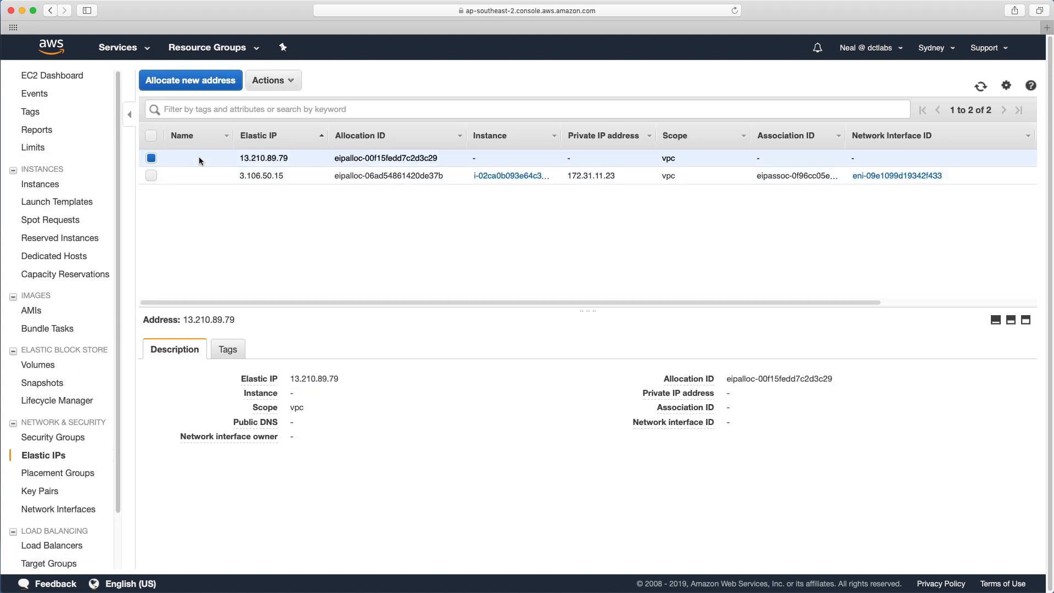
# - Set up a new network interface with description MyENI, subnet subnet-dc697bbb in ap-southeast-2a and the Web-Access security group
pyautogui.click(56, 509)
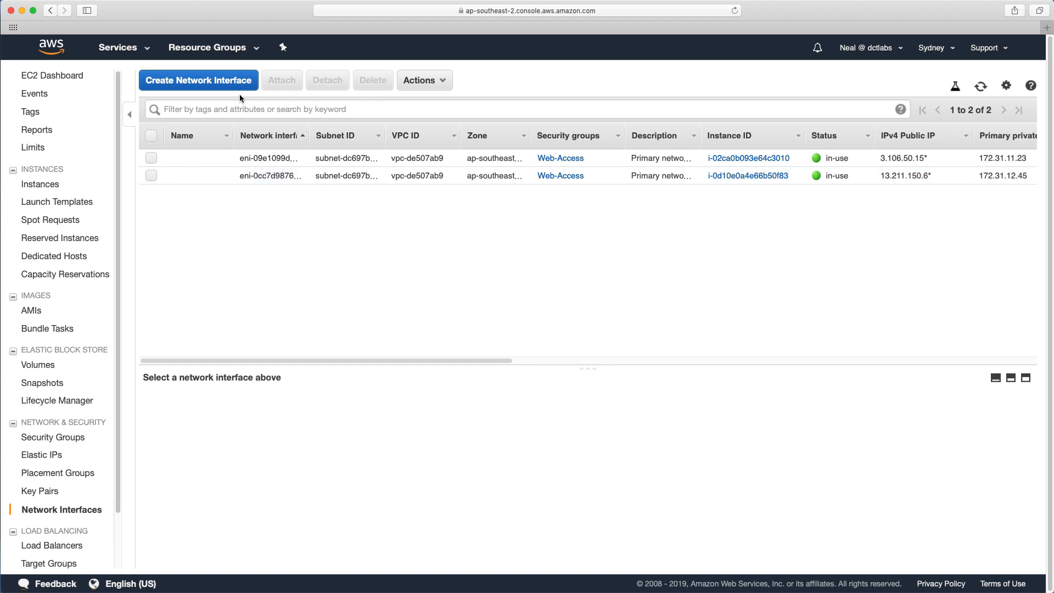
pyautogui.click(192, 81)
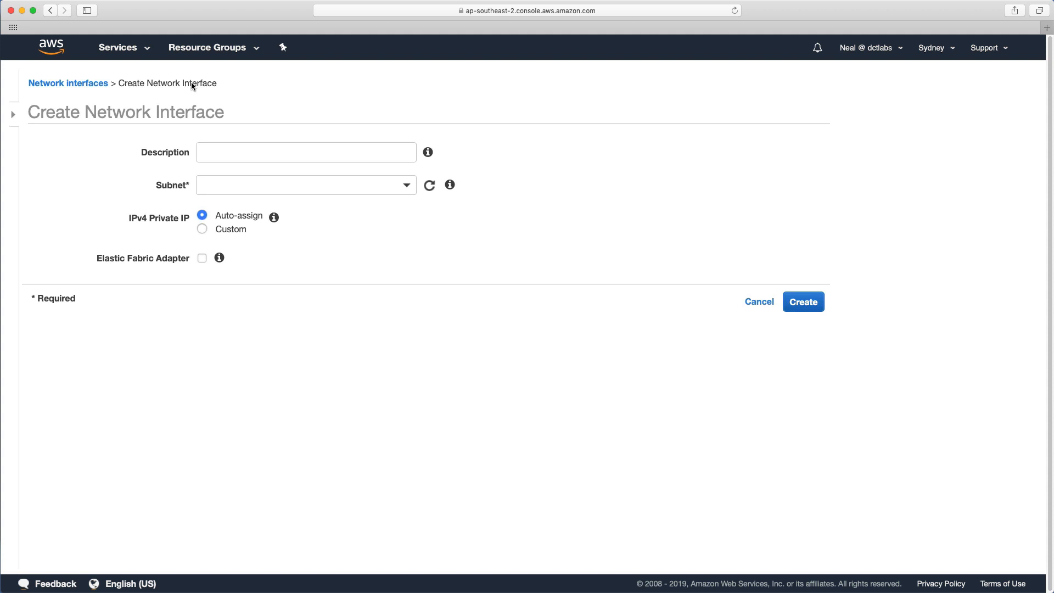
pyautogui.click(212, 152)
pyautogui.write('MyENI')
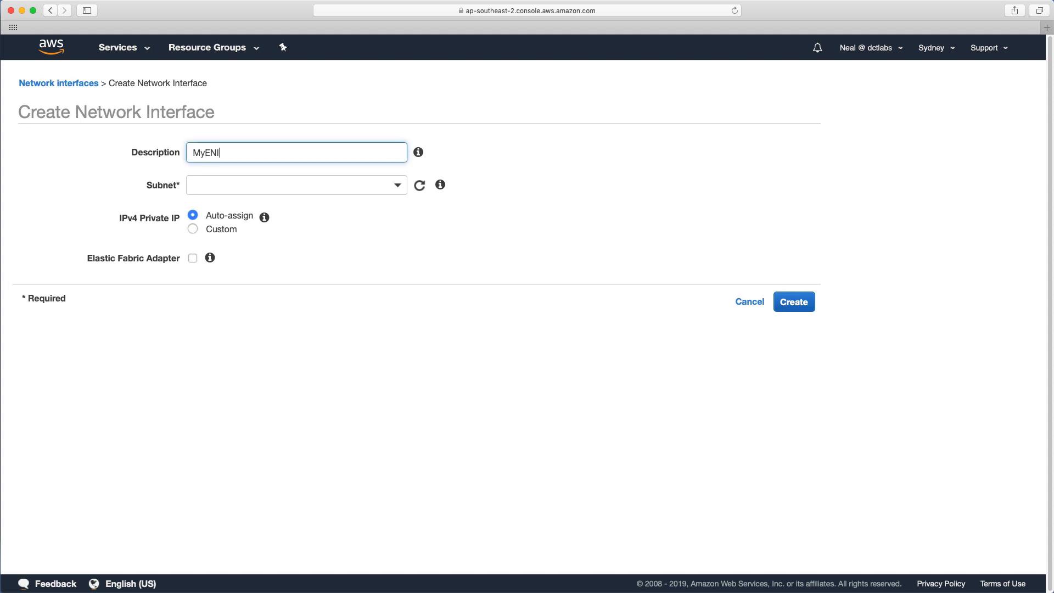
pyautogui.click(202, 181)
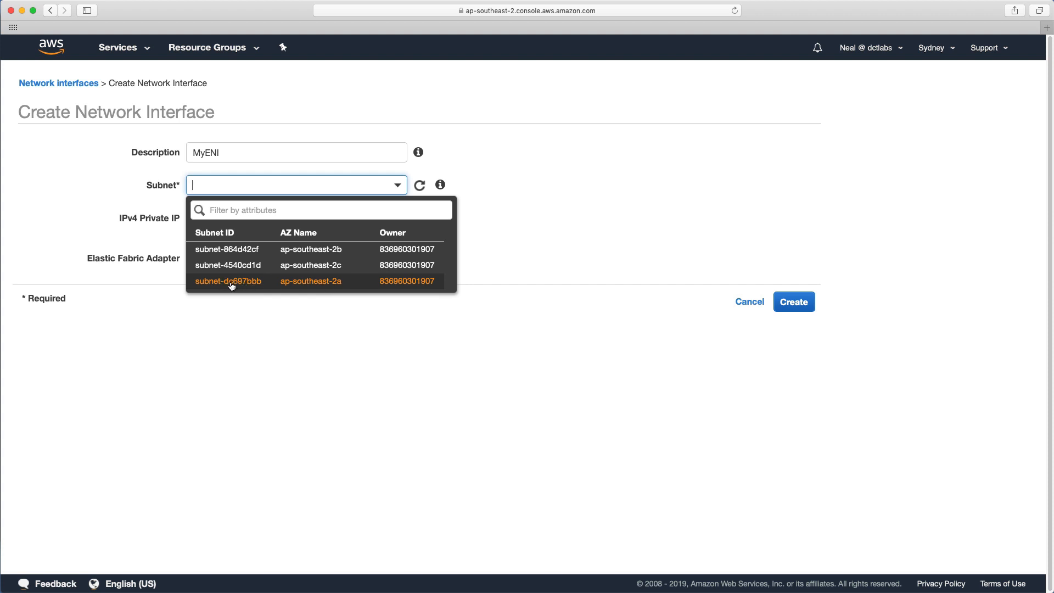
pyautogui.click(234, 281)
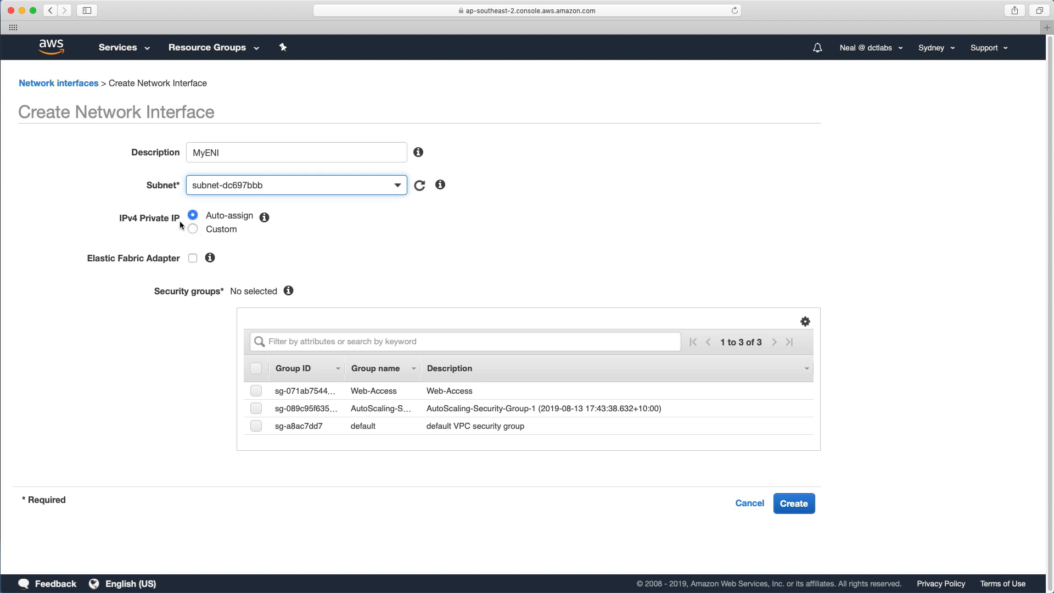
pyautogui.click(255, 393)
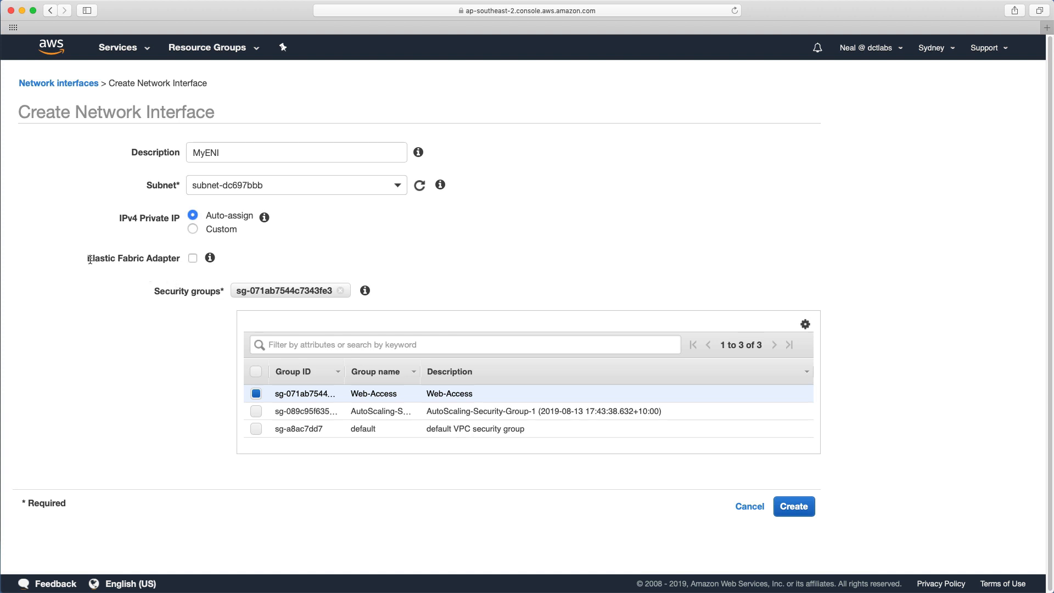
# - Read the explanation of the Elastic Fabric Adapter option and create the network interface
pyautogui.moveTo(89, 259); pyautogui.dragTo(172, 264)
pyautogui.moveTo(210, 259)
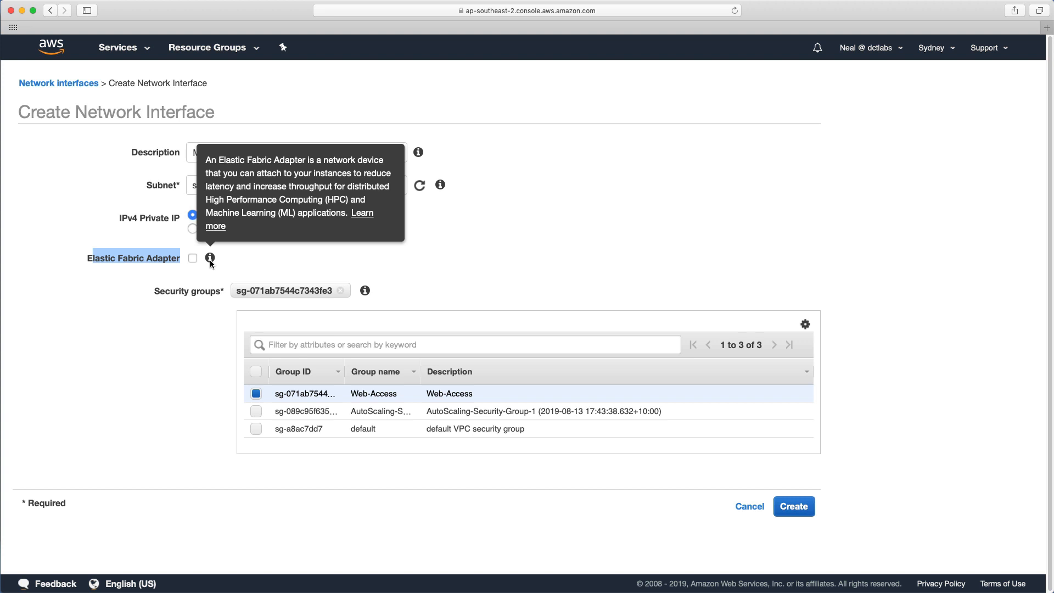
pyautogui.click(244, 251)
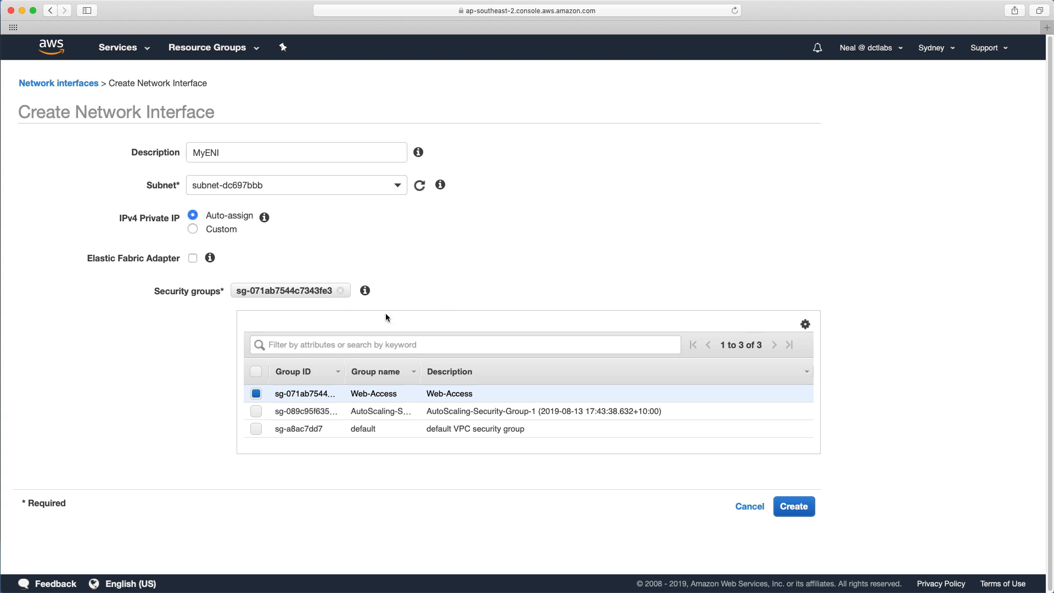
pyautogui.click(794, 506)
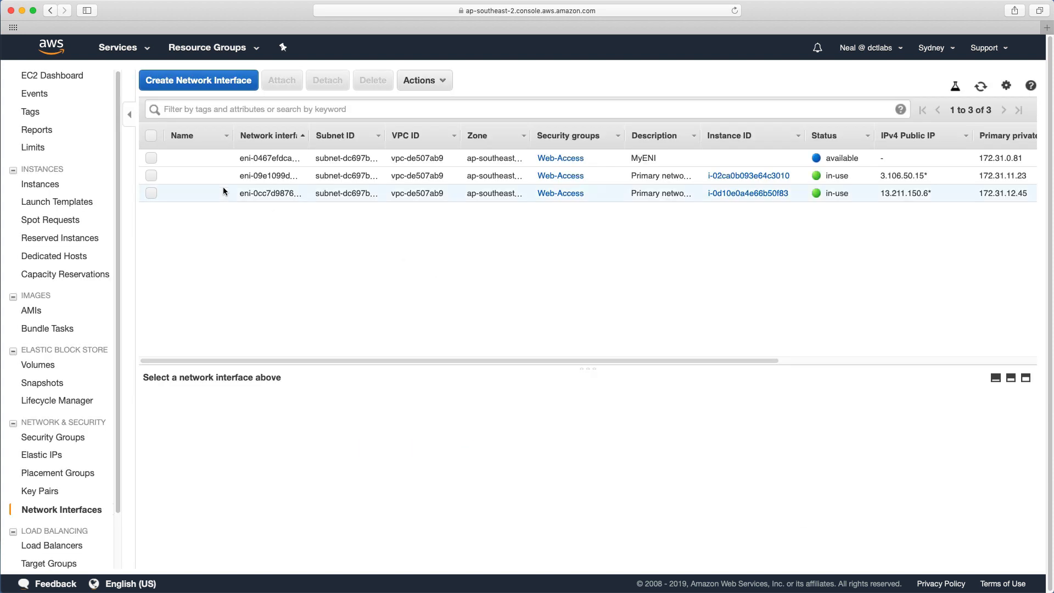
# - Name the newly created network interface MyENI
pyautogui.click(219, 164)
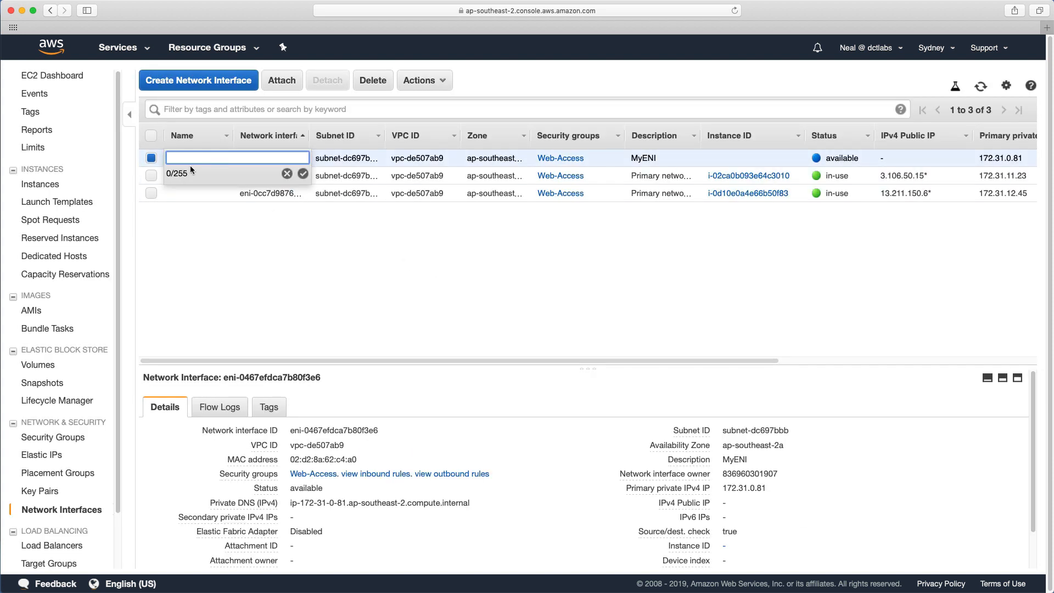
pyautogui.write('MyENI')
pyautogui.click(302, 174)
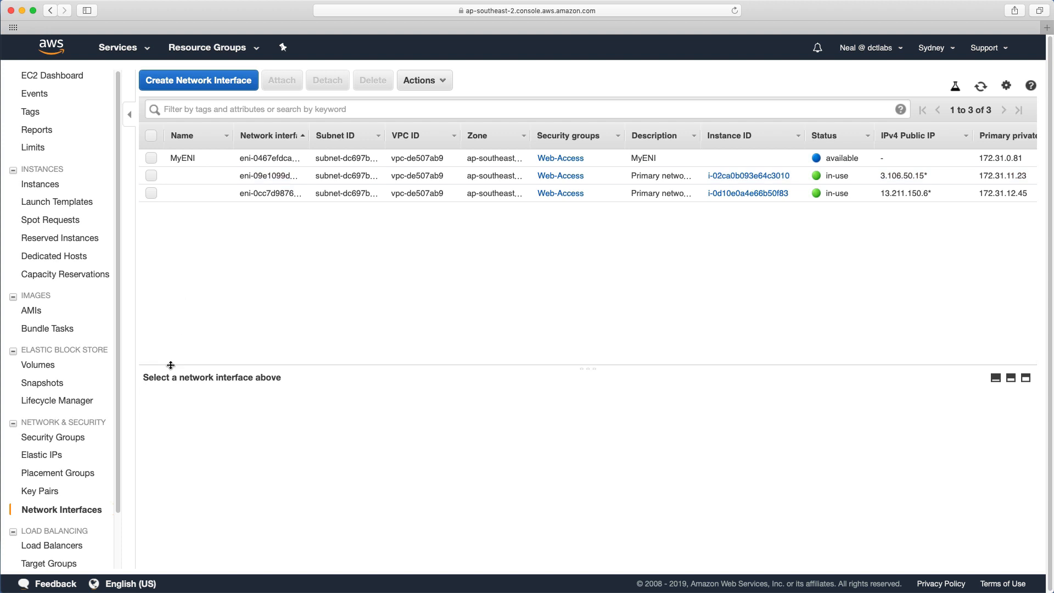
# - Associate the unassigned Elastic IP 13.210.89.79 with network interface eni-0467efdca7b80f3e6, using private IP 172.31.0.81
pyautogui.click(48, 459)
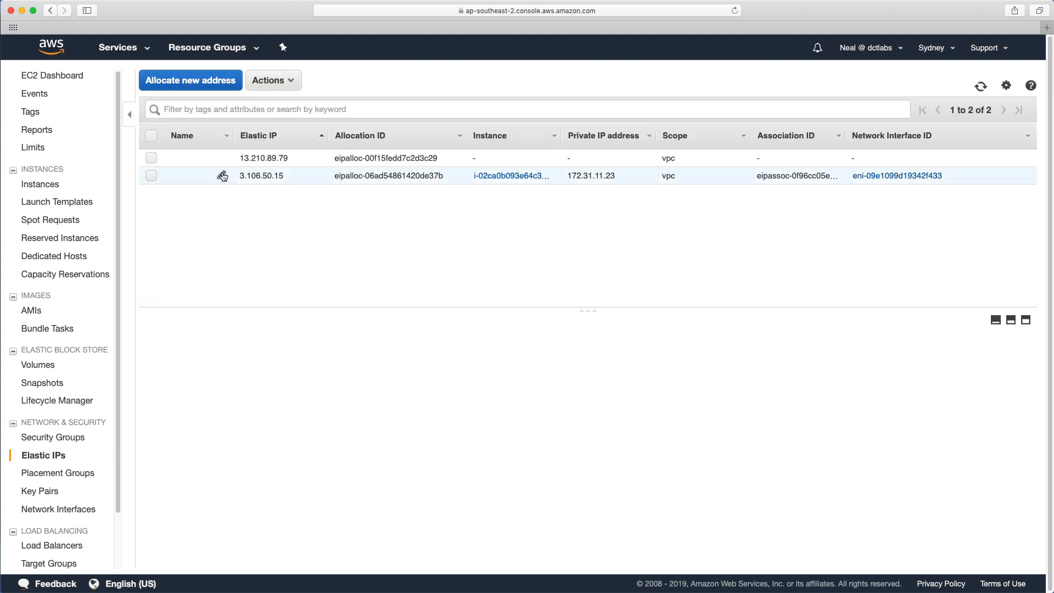
pyautogui.click(196, 157)
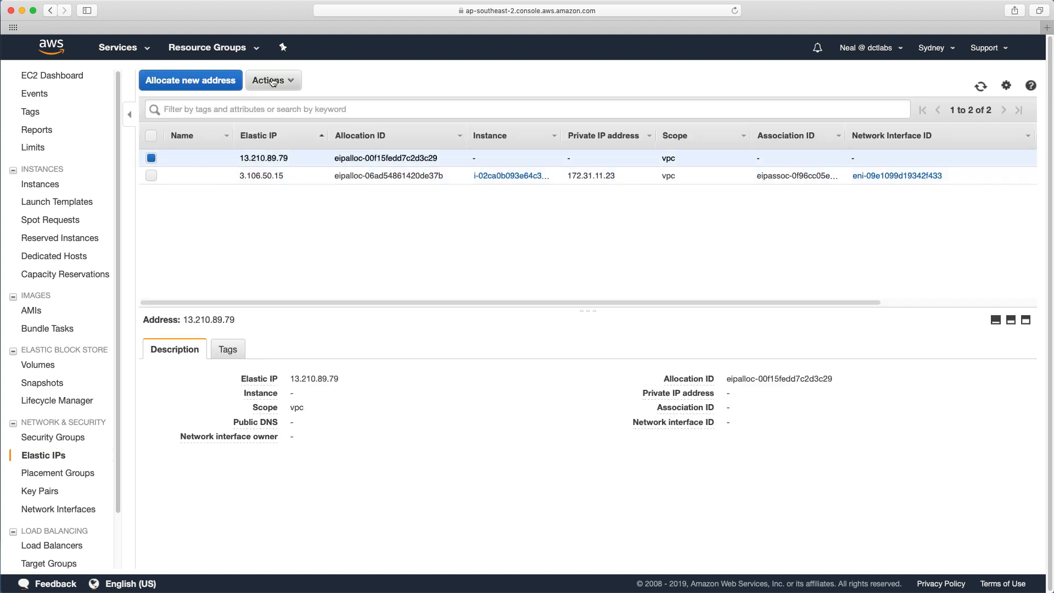
pyautogui.click(269, 81)
pyautogui.click(274, 116)
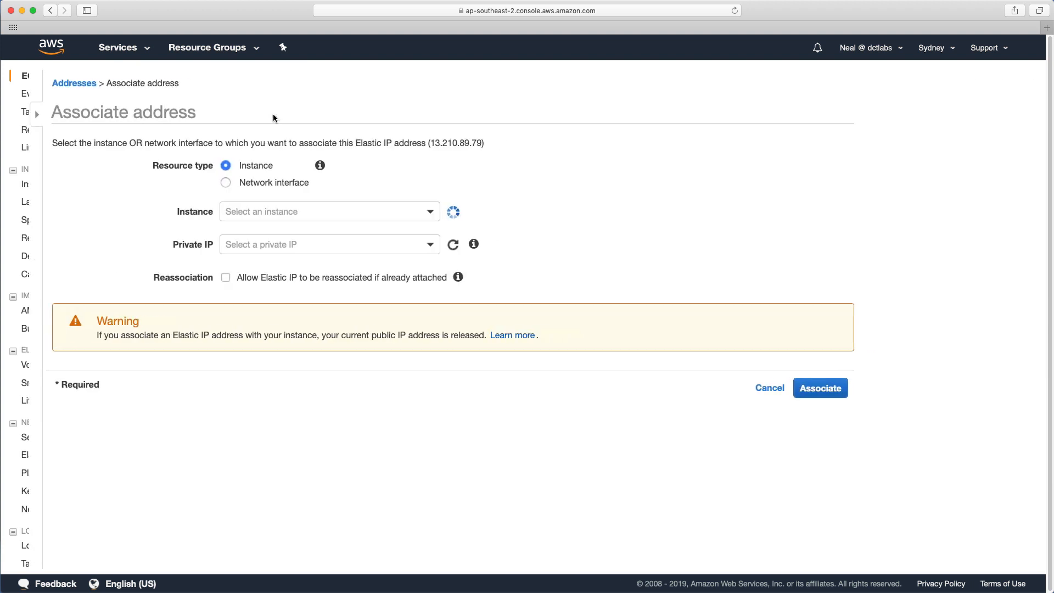
pyautogui.click(193, 182)
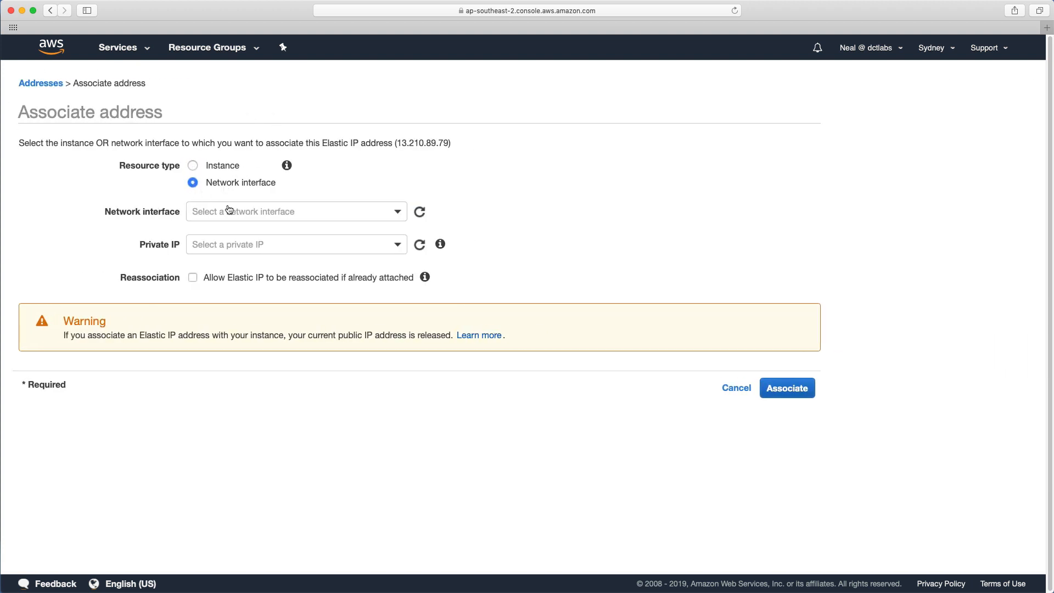
pyautogui.click(248, 213)
pyautogui.click(273, 283)
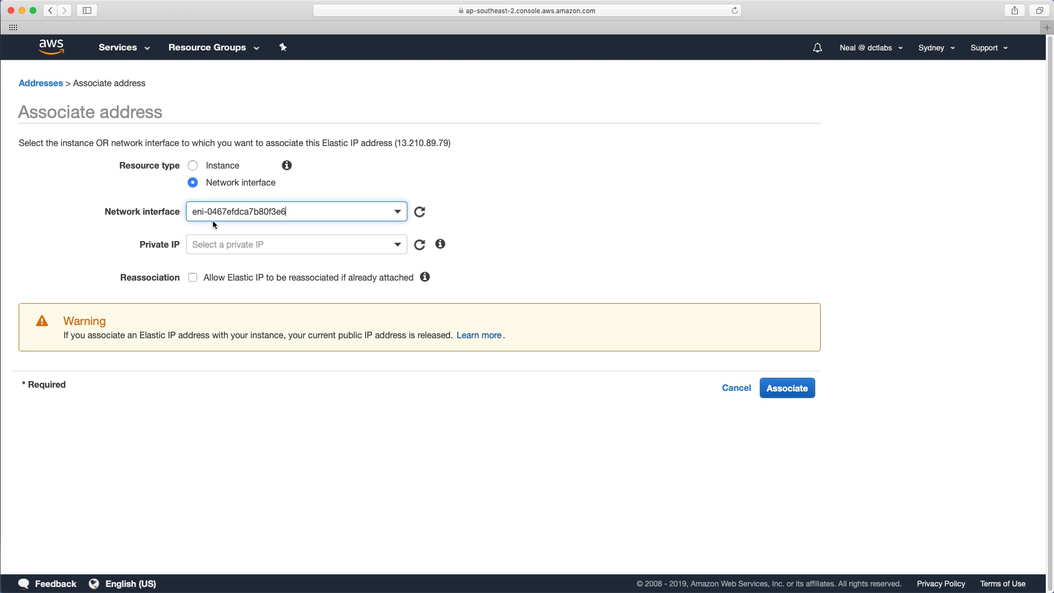
pyautogui.click(269, 250)
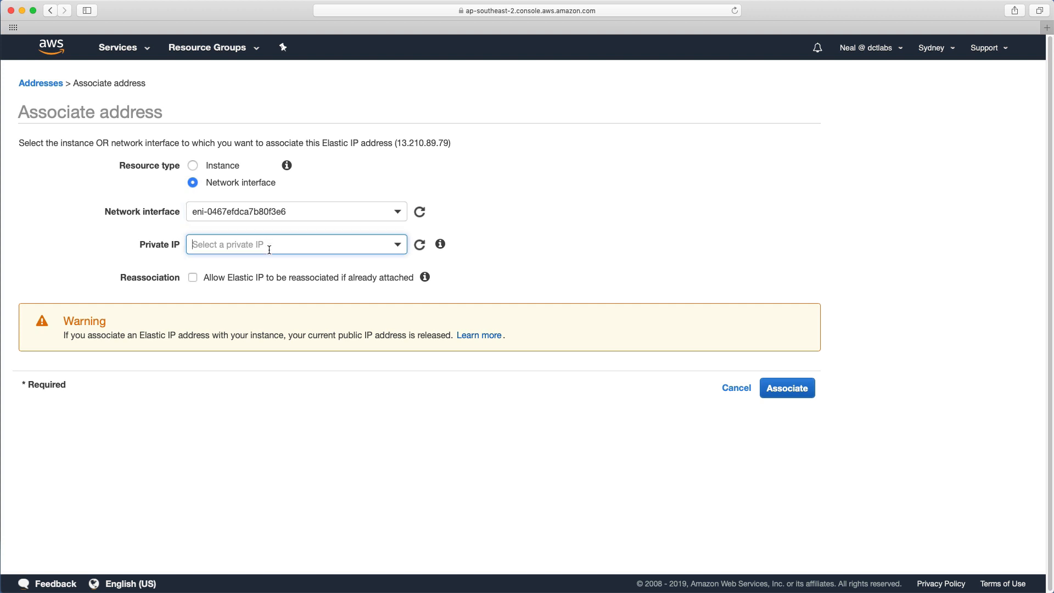
pyautogui.click(215, 291)
pyautogui.click(790, 391)
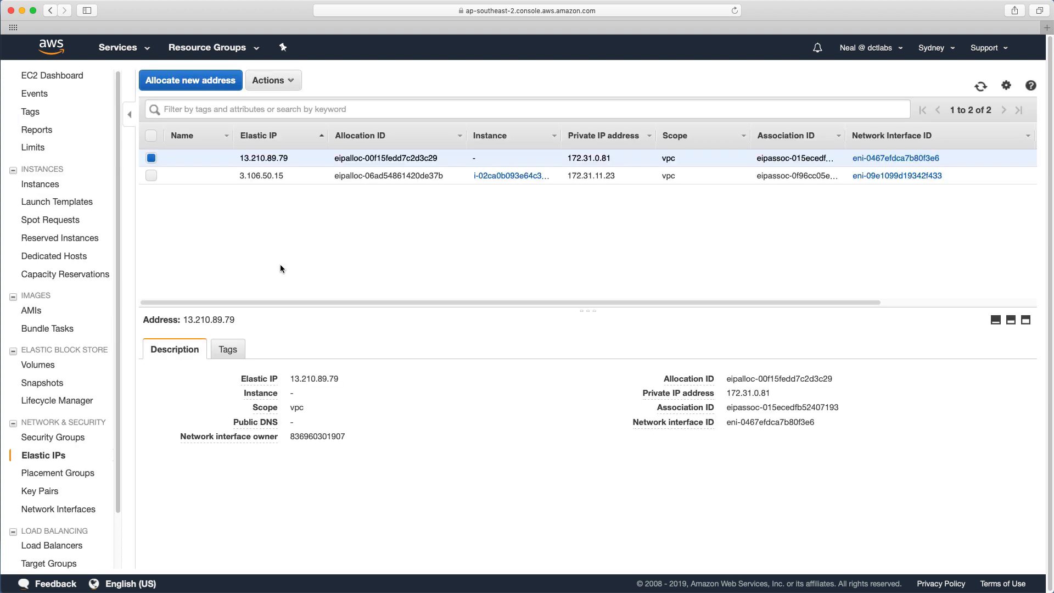
# - Attach the MyENI network interface to Instance 1
pyautogui.click(35, 511)
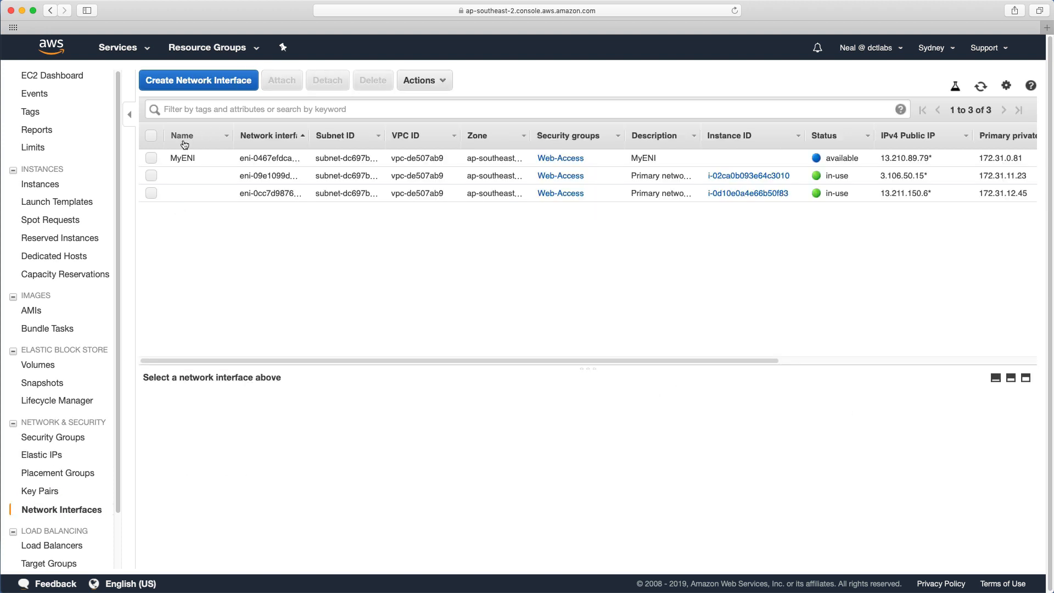
pyautogui.click(165, 158)
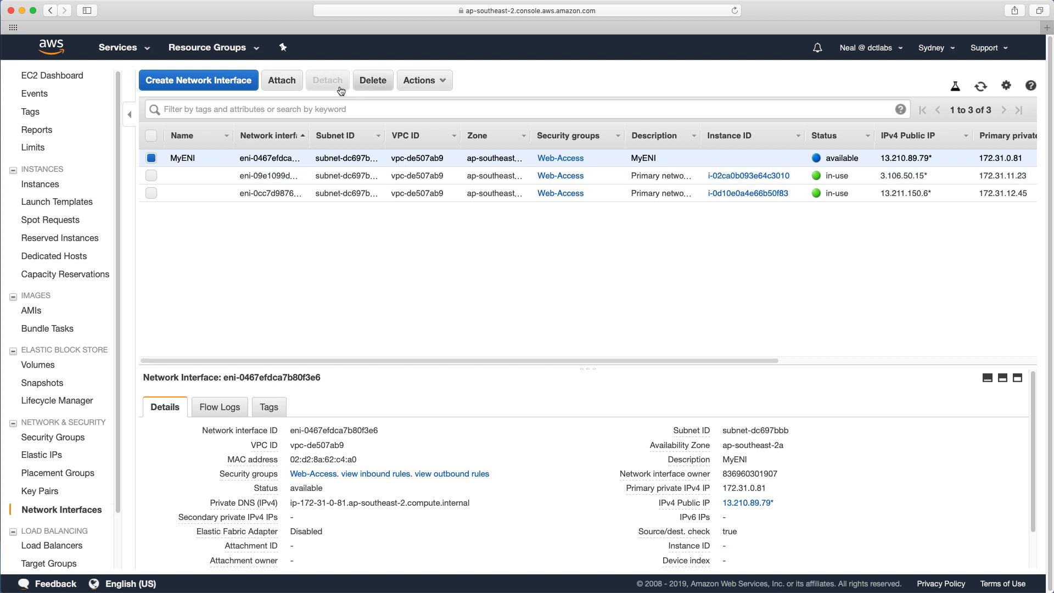
pyautogui.click(280, 82)
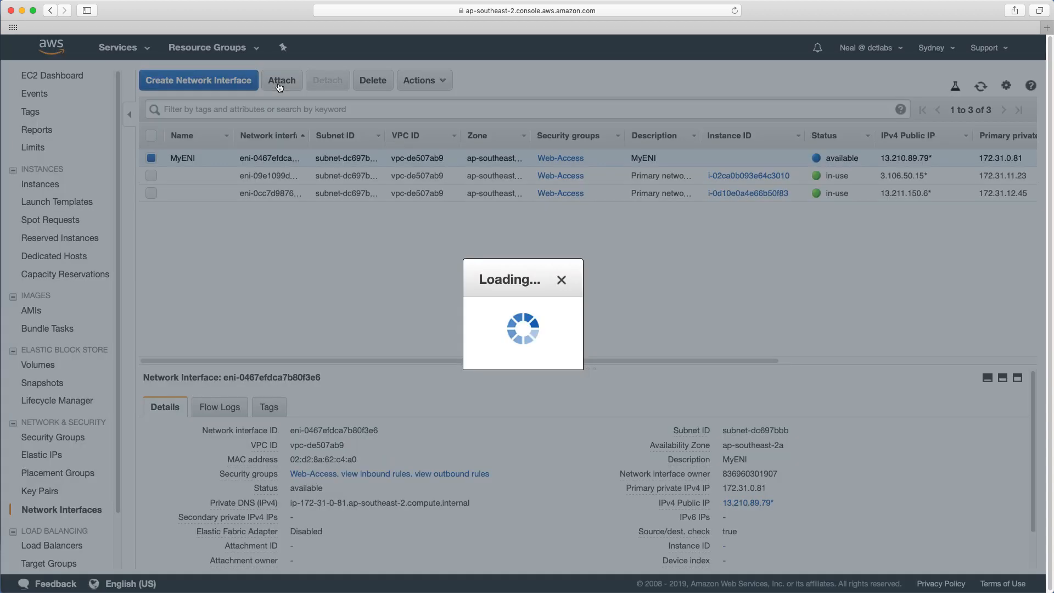
pyautogui.click(494, 322)
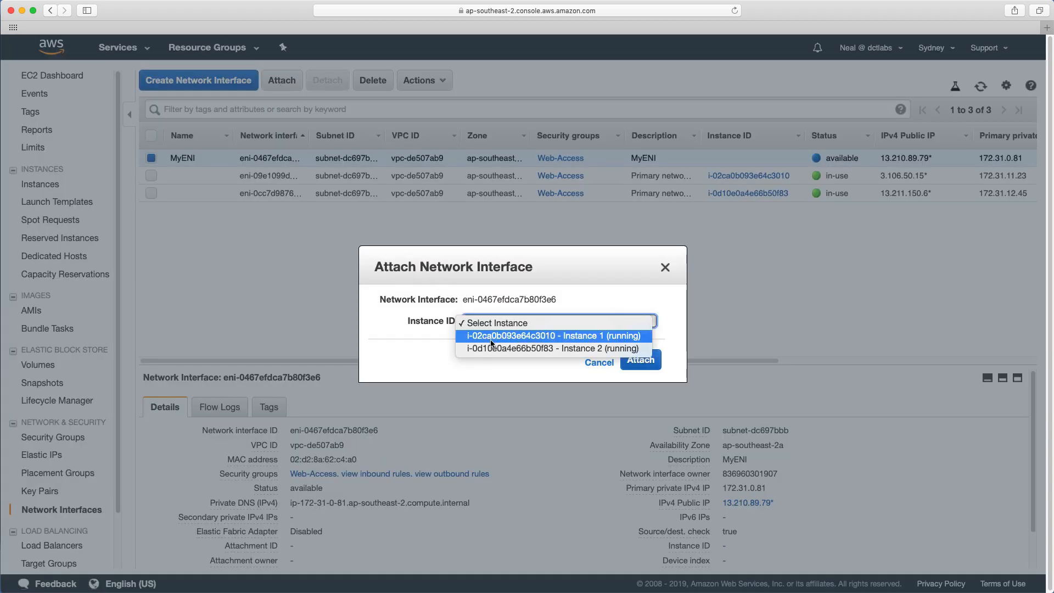
pyautogui.click(490, 340)
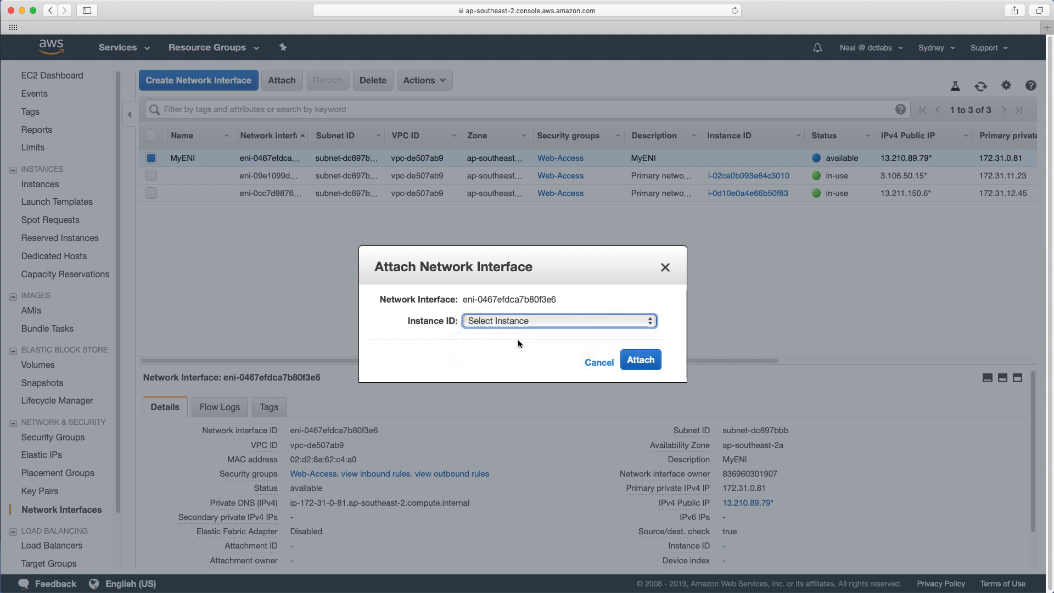
pyautogui.click(641, 360)
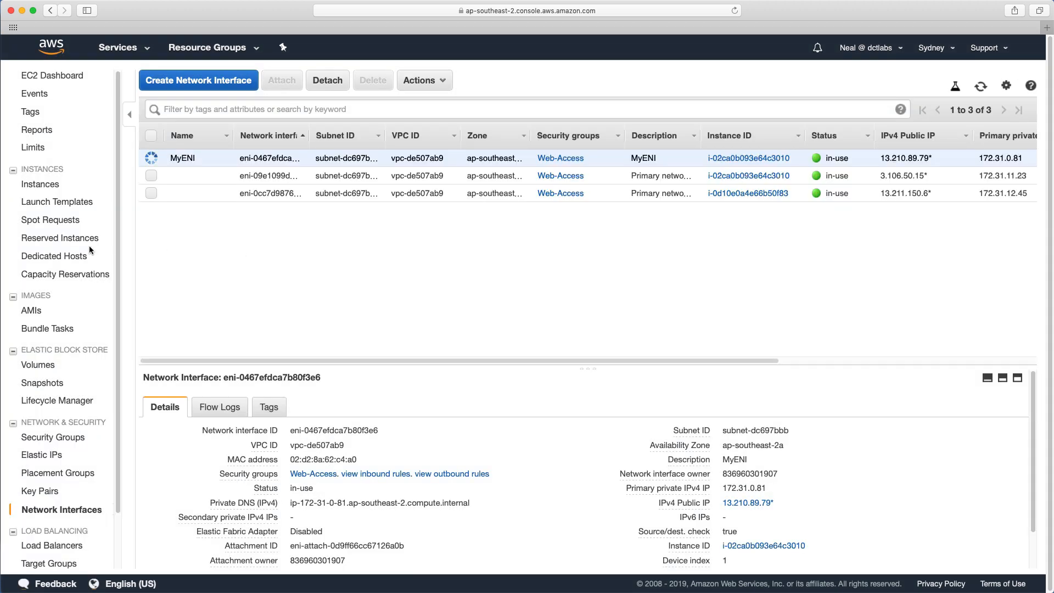
# - Examine Instance 1's Elastic IPs and private IPs, and the details of its eth1 network interface
pyautogui.click(47, 185)
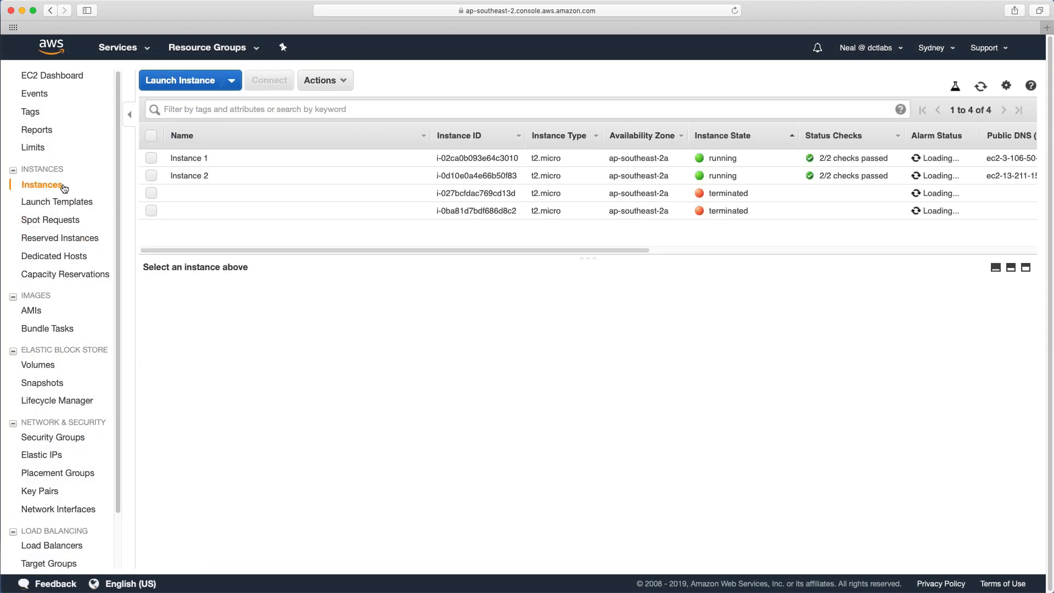
pyautogui.click(220, 158)
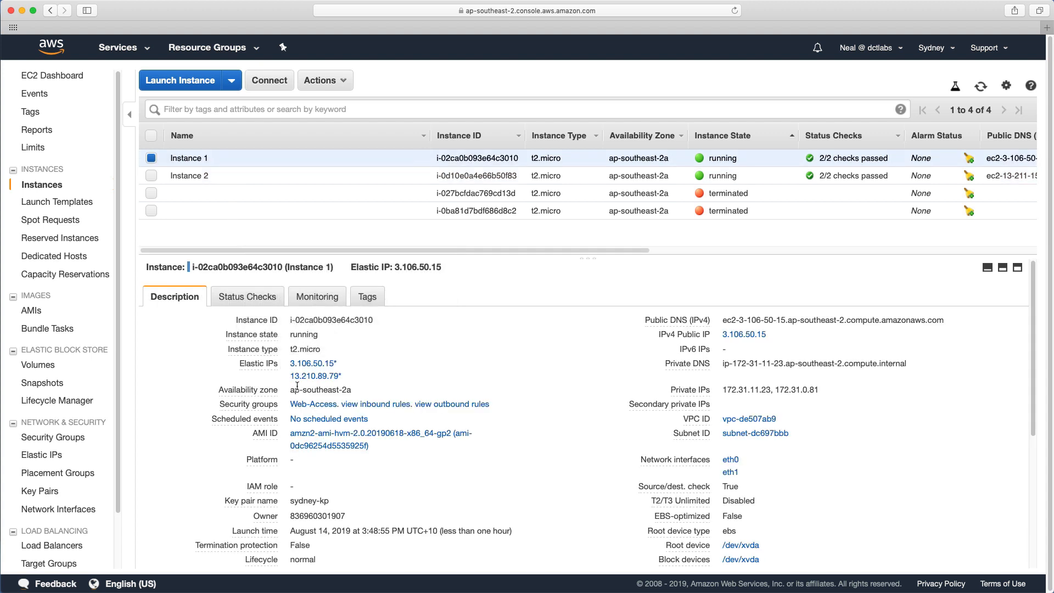
pyautogui.moveTo(737, 478)
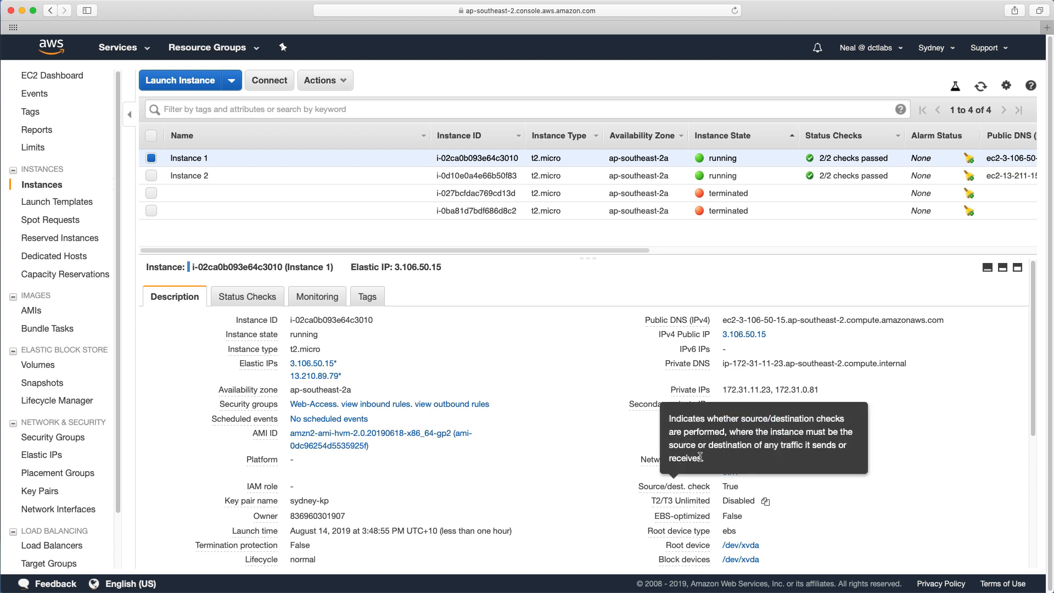
pyautogui.click(730, 474)
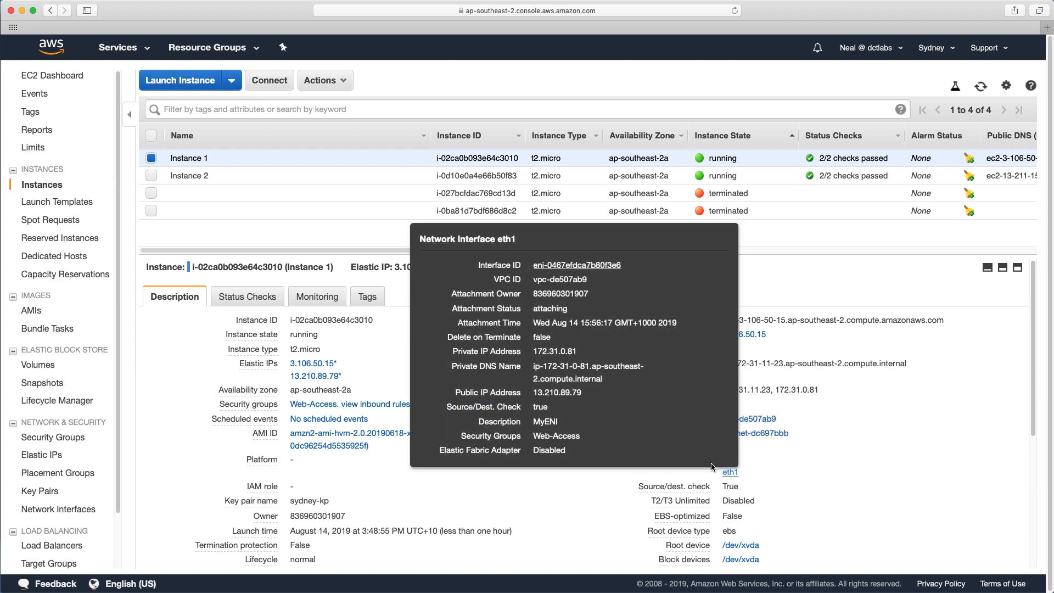
# - Check the public IP address of eth1 on Instance 1, and detach the MyENI network interface with forced detachment
pyautogui.moveTo(532, 393); pyautogui.dragTo(581, 394)
pyautogui.moveTo(498, 239); pyautogui.dragTo(516, 239)
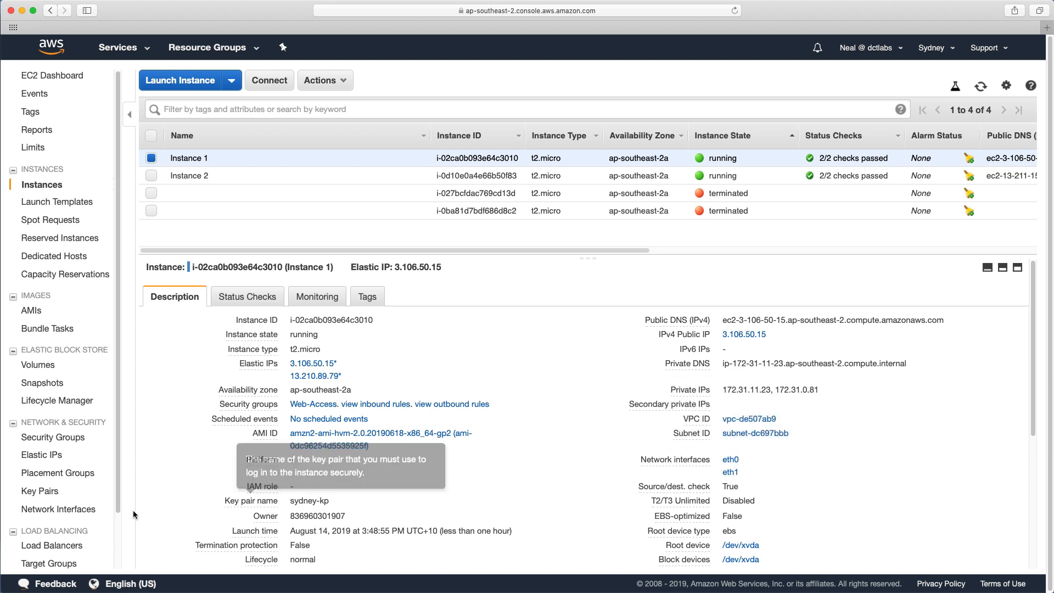
pyautogui.click(64, 510)
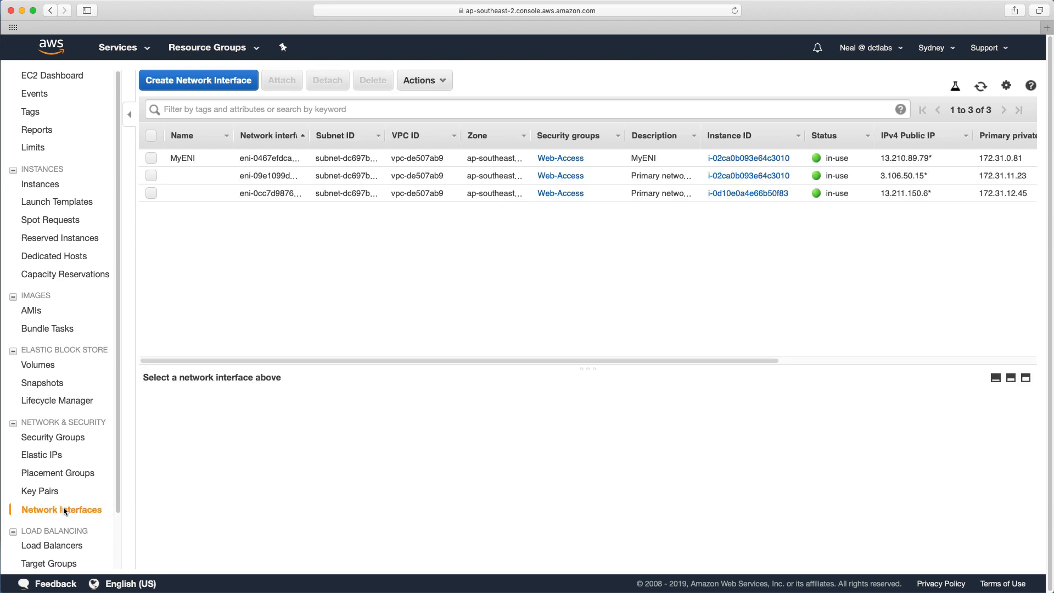
pyautogui.click(152, 158)
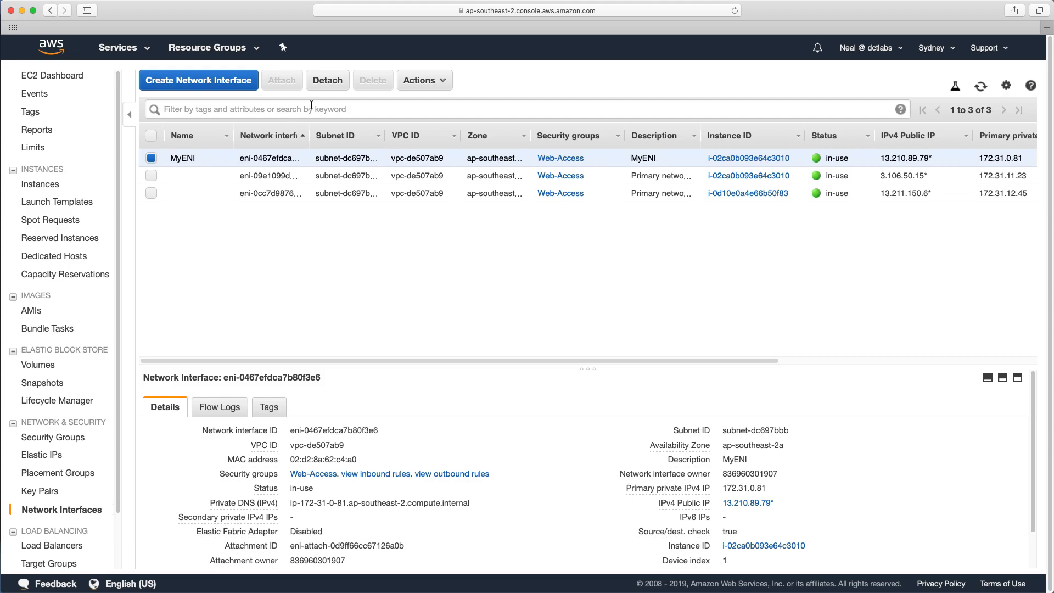
pyautogui.click(328, 85)
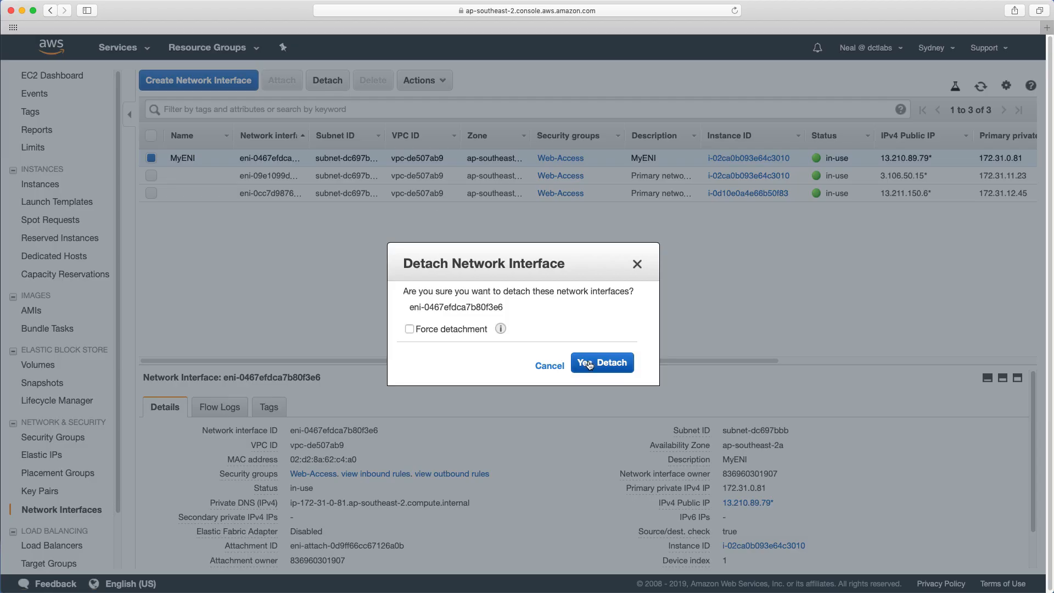
pyautogui.click(433, 327)
pyautogui.click(602, 362)
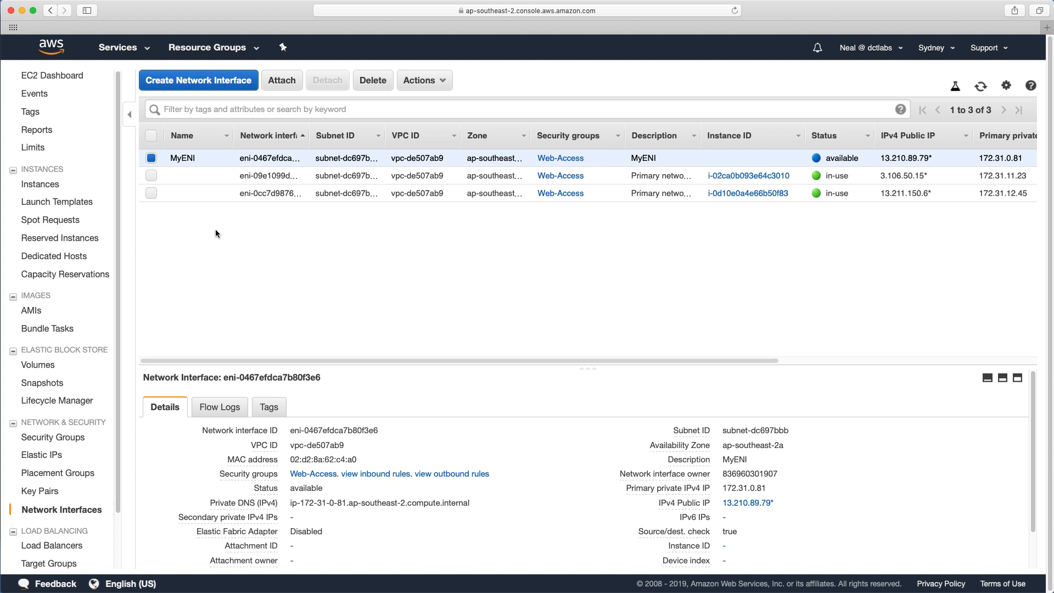
# - Attach the MyENI network interface to the running Instance 2
pyautogui.click(282, 80)
pyautogui.click(497, 321)
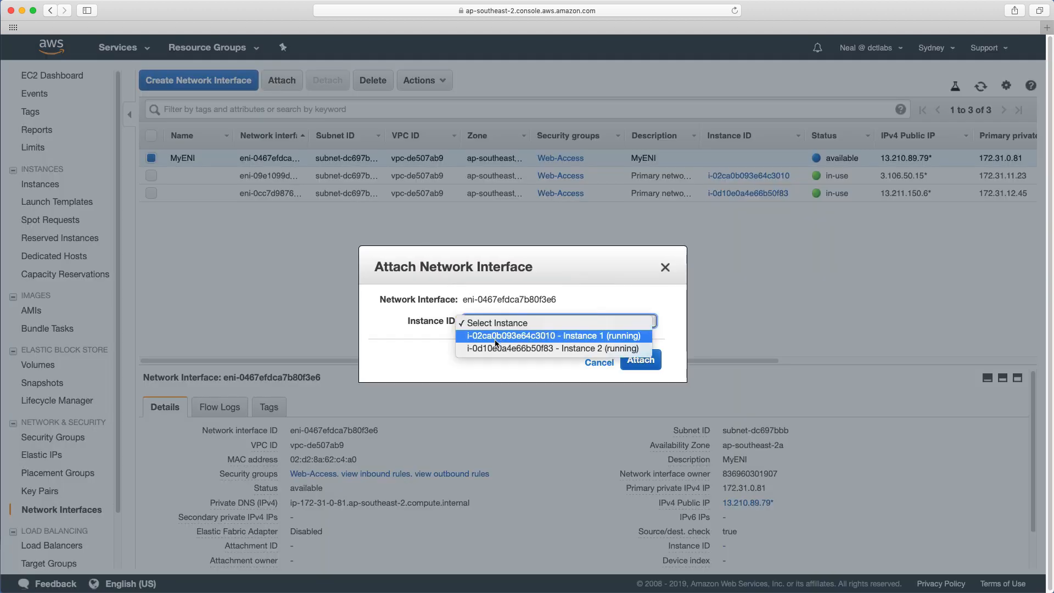
pyautogui.click(527, 340)
pyautogui.click(633, 370)
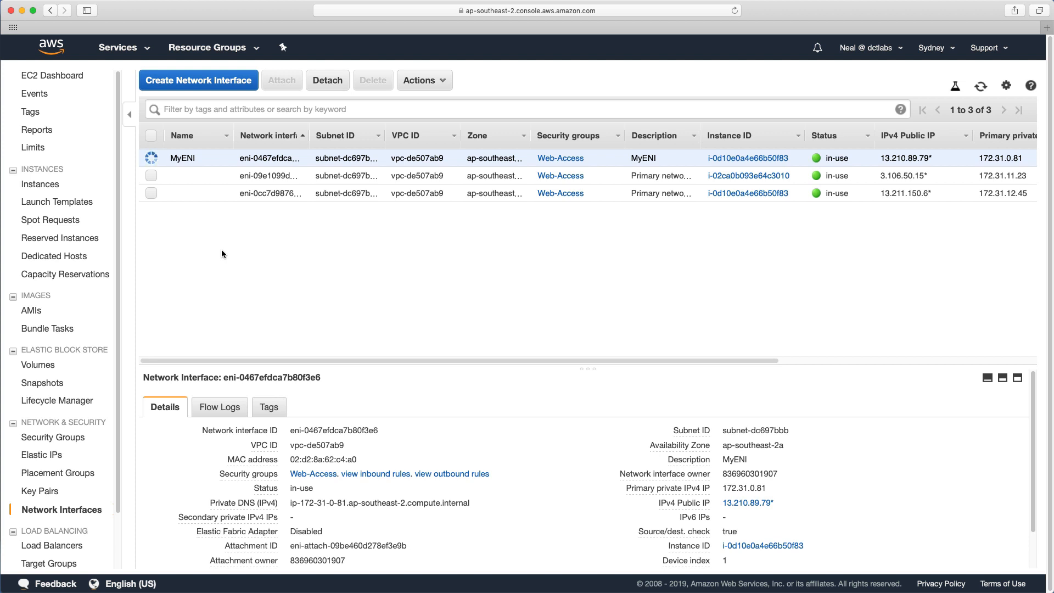
# - Examine the eth1 network interface details of Instance 2, especially its public IP address
pyautogui.click(41, 185)
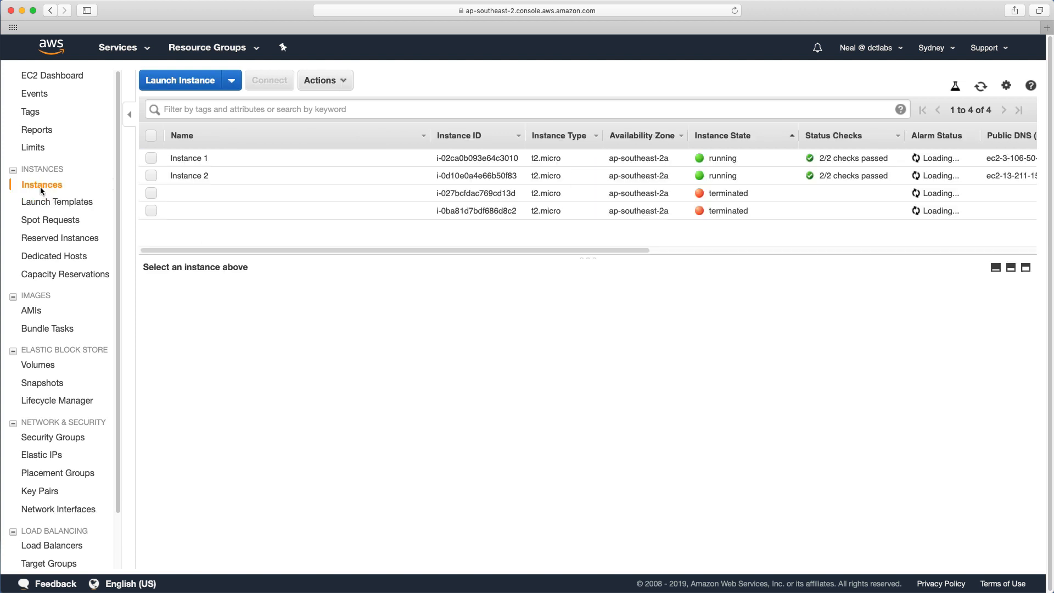
pyautogui.click(152, 176)
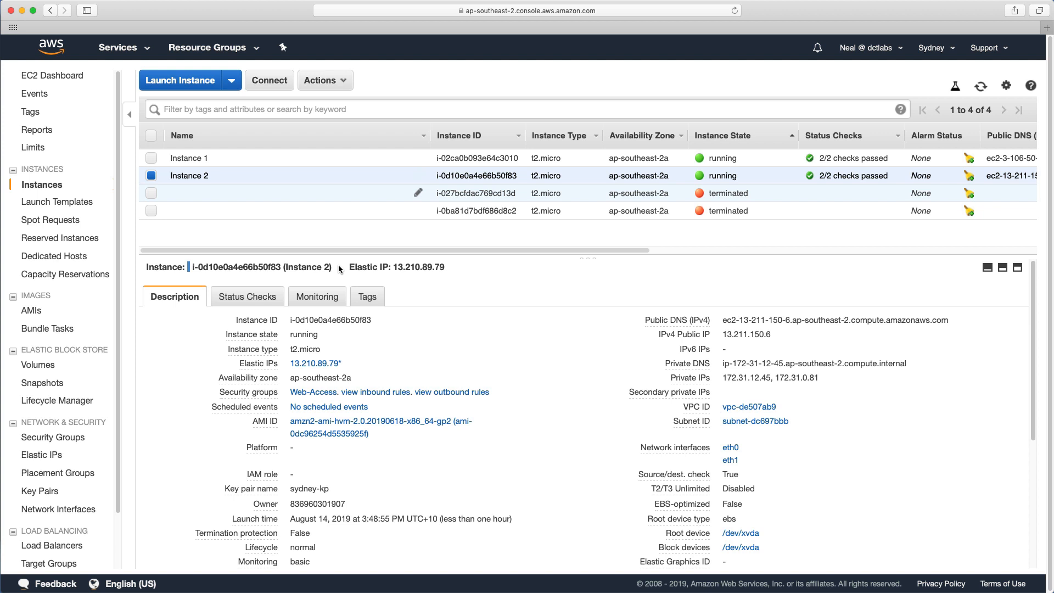
pyautogui.click(732, 461)
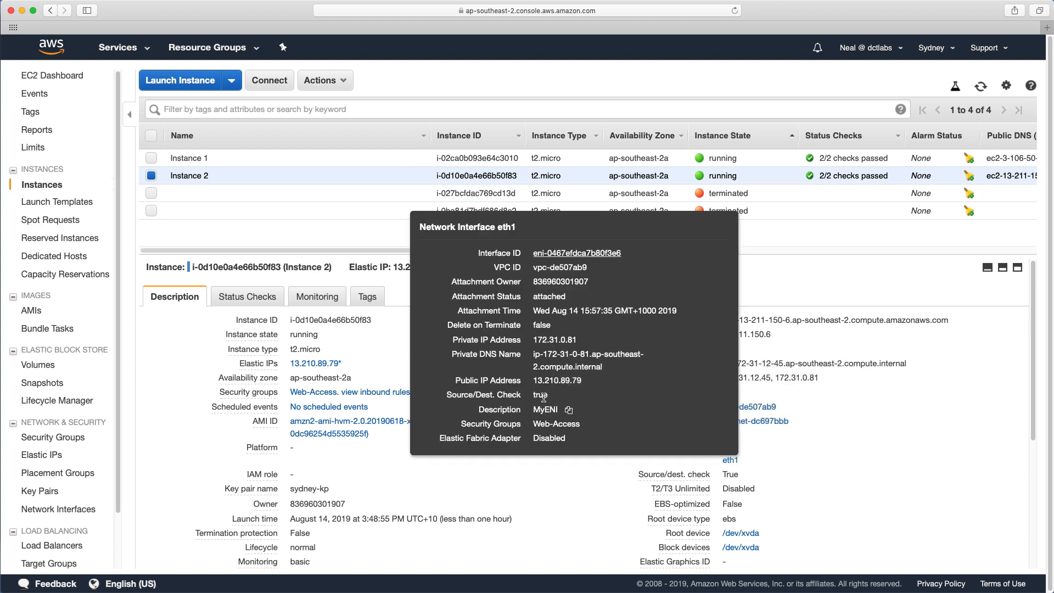
pyautogui.moveTo(533, 382); pyautogui.dragTo(584, 380)
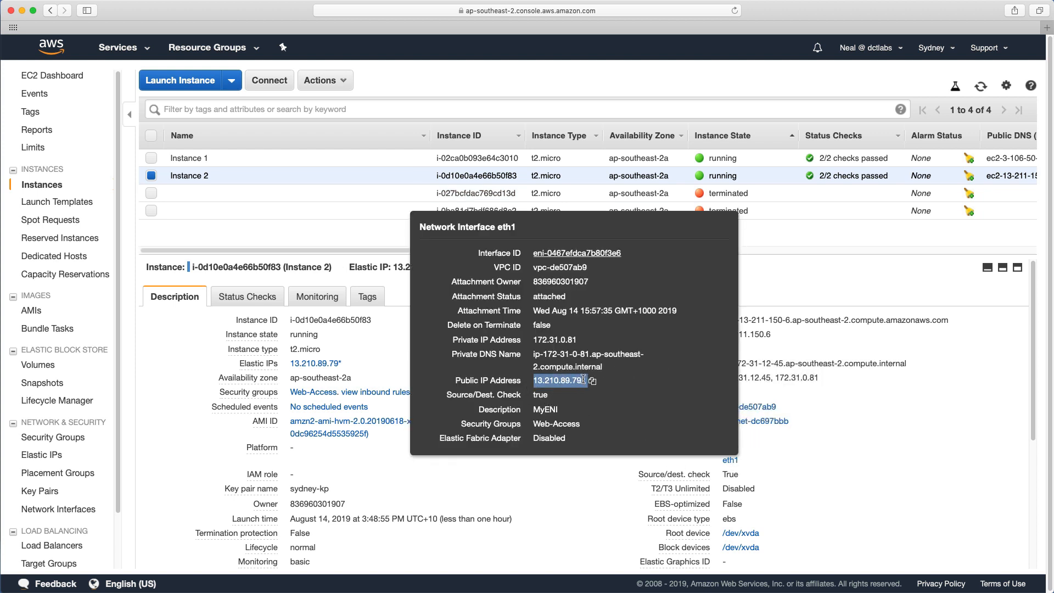
pyautogui.click(779, 463)
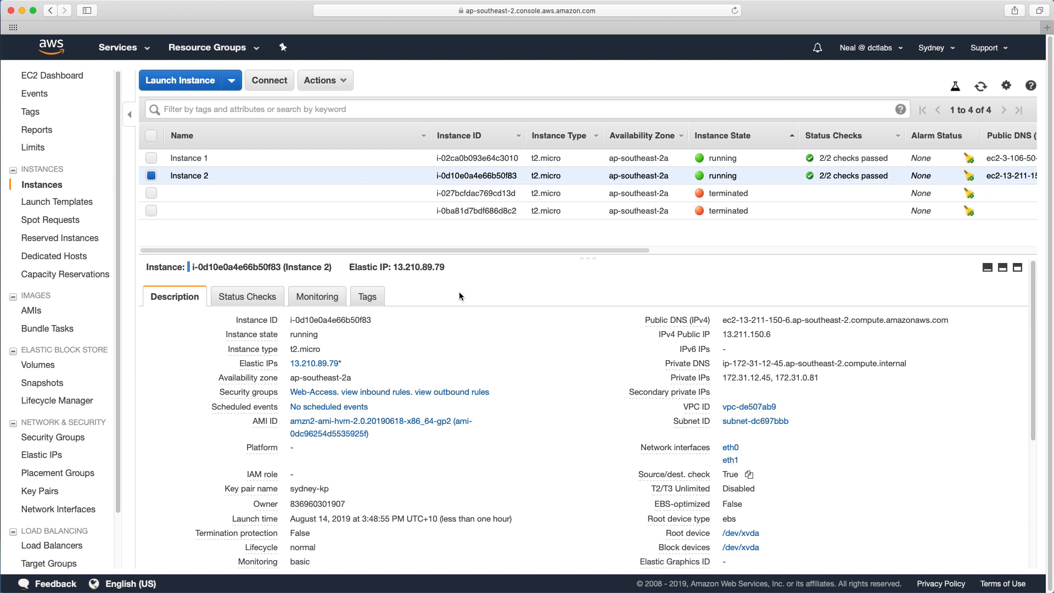
# - Terminate both Instance 1 and Instance 2 and refresh the instance list
pyautogui.keyDown('shift'); pyautogui.click(209, 162); pyautogui.keyUp('shift')
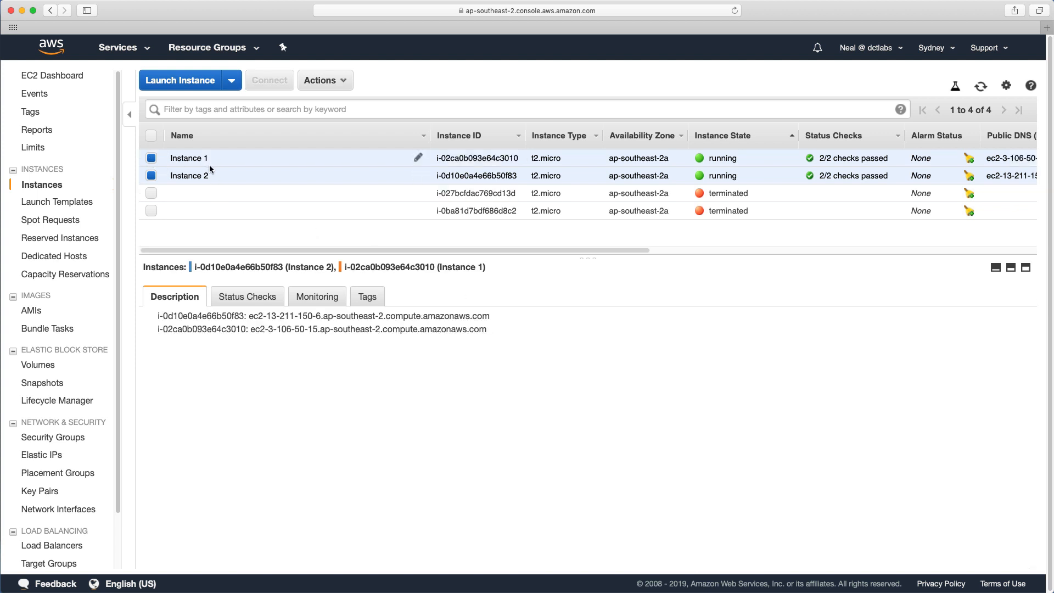
pyautogui.click(323, 81)
pyautogui.moveTo(357, 168)
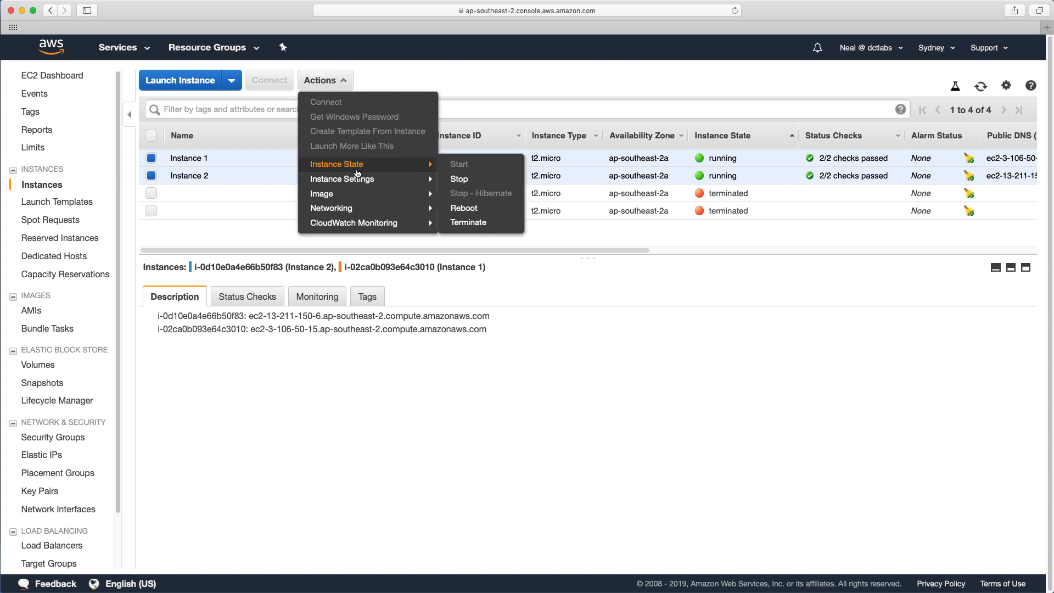
pyautogui.click(468, 222)
pyautogui.click(696, 431)
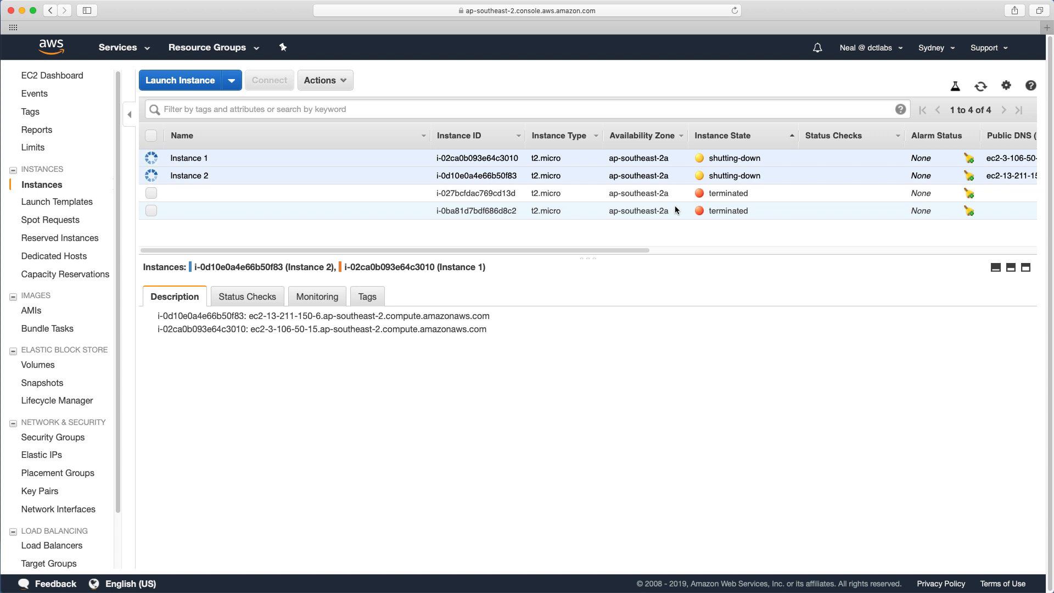
pyautogui.click(980, 88)
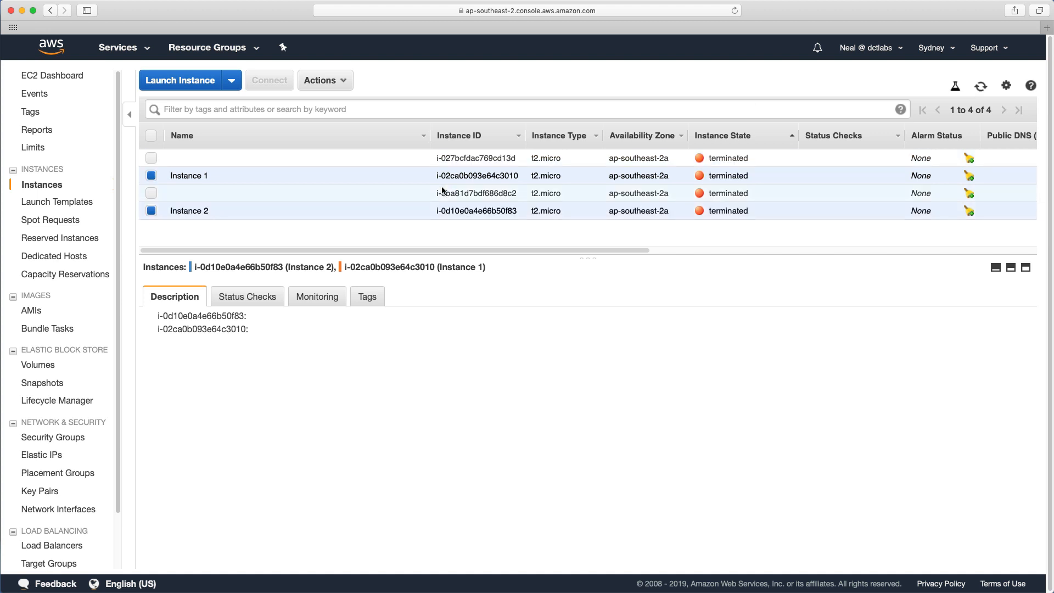
# - Release the unassociated Elastic IP address 3.106.50.15
pyautogui.click(47, 454)
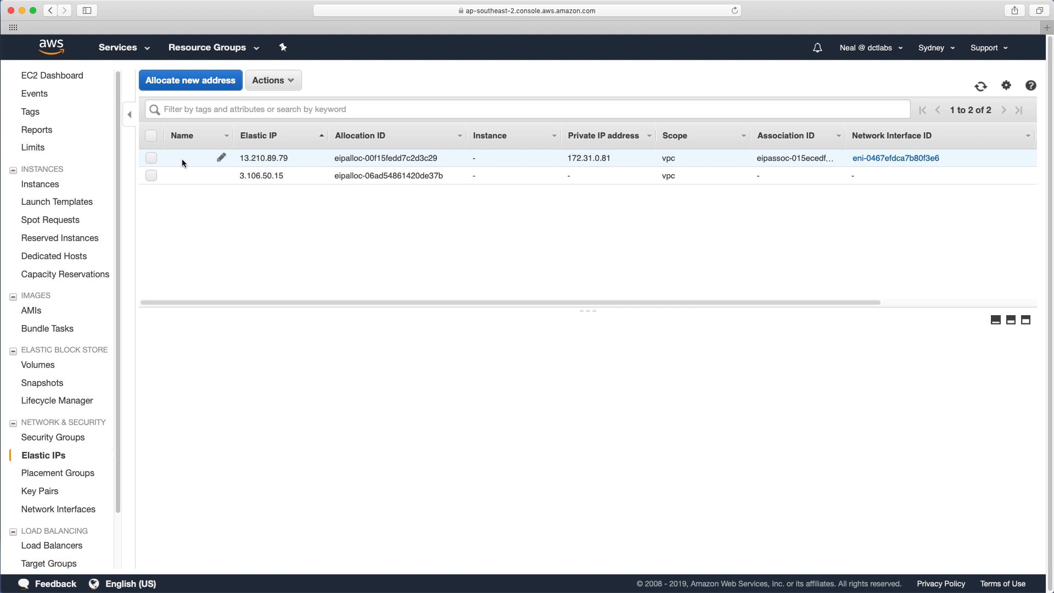
pyautogui.click(171, 174)
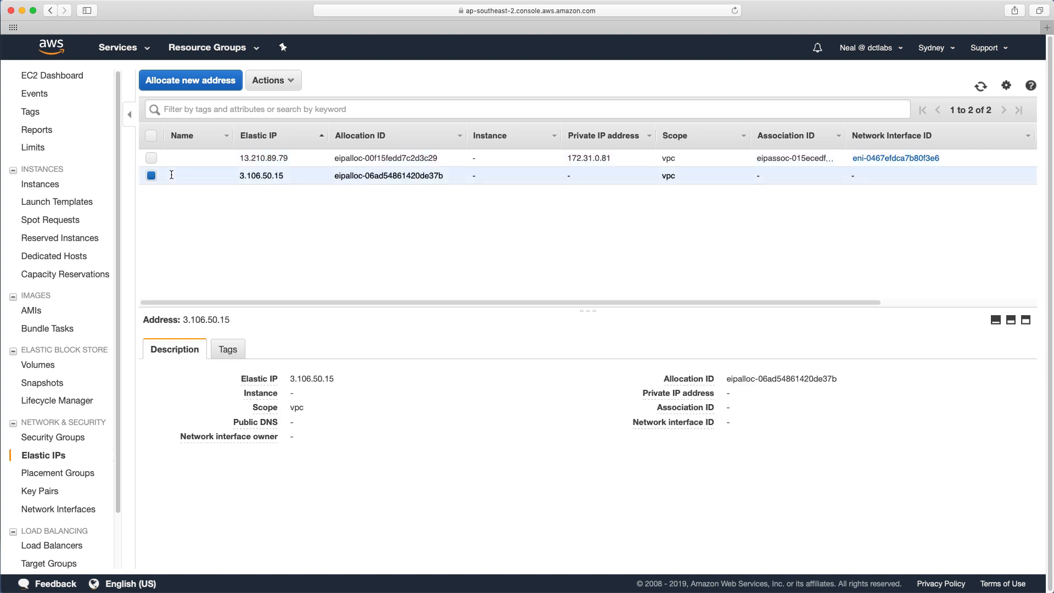
pyautogui.click(267, 81)
pyautogui.click(271, 108)
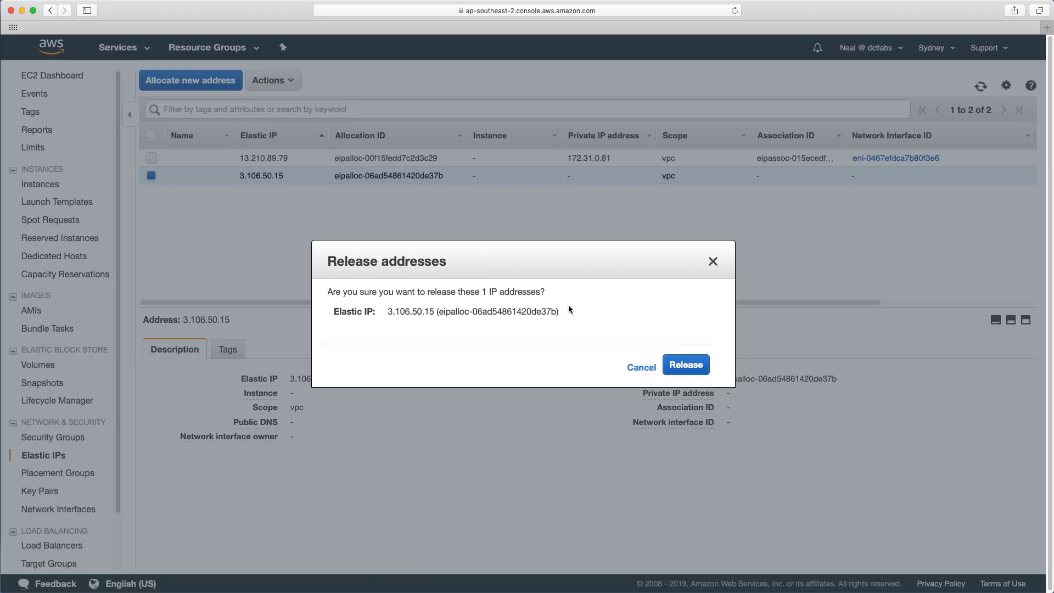
pyautogui.click(686, 365)
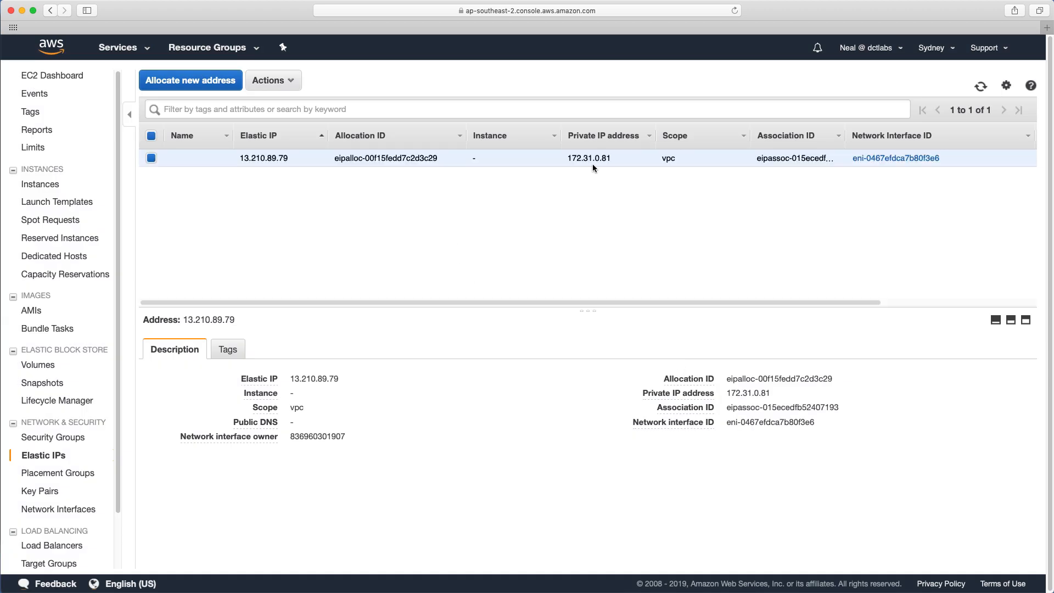
# - Disassociate the Elastic IP address 13.210.89.79 from its network interface and release the address
pyautogui.click(278, 86)
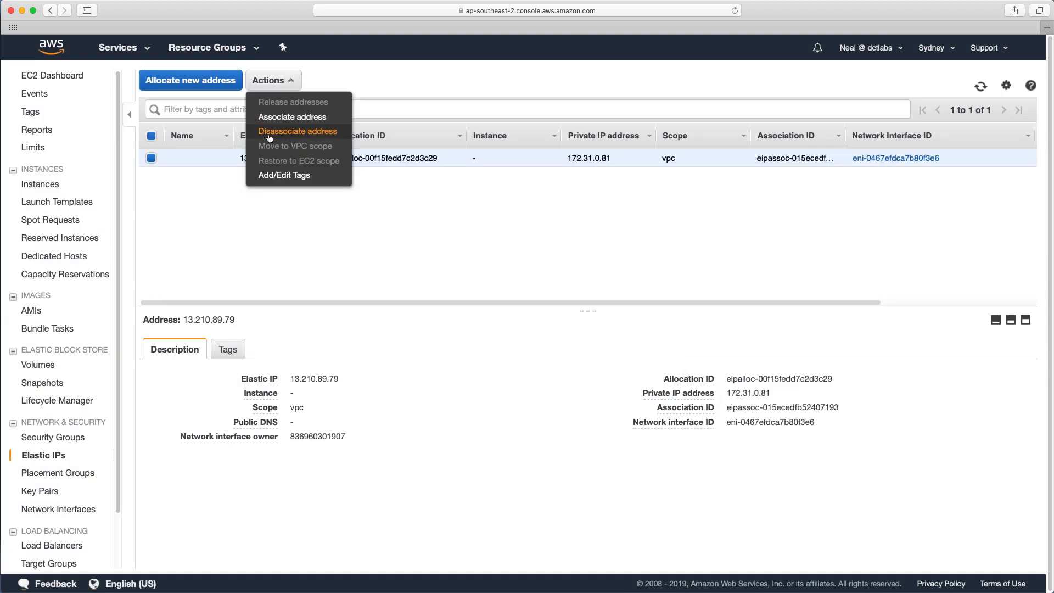
pyautogui.click(297, 136)
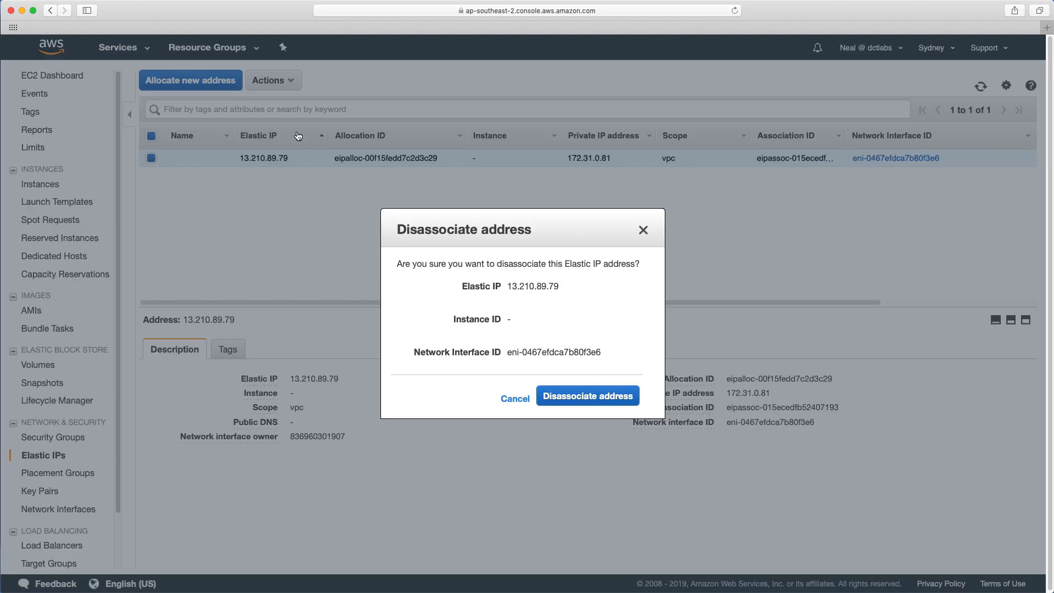
pyautogui.click(571, 395)
pyautogui.click(275, 83)
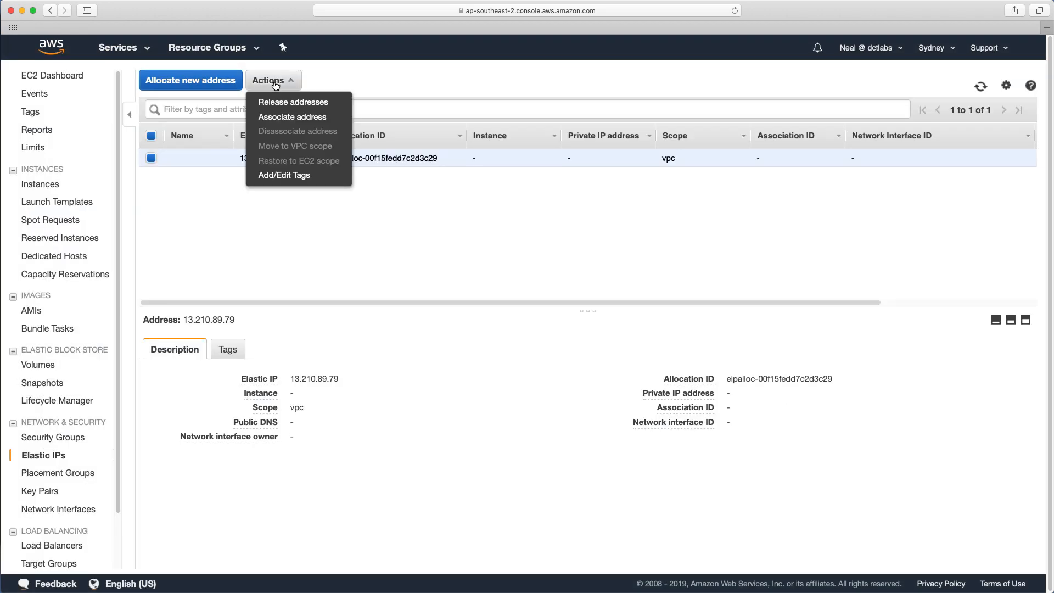
pyautogui.click(287, 105)
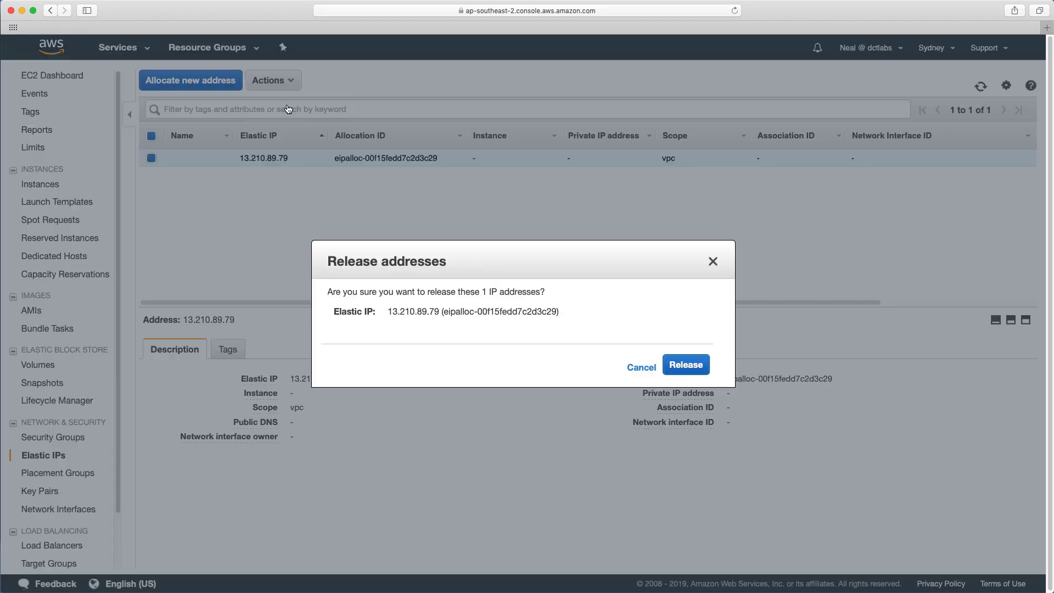
pyautogui.click(696, 372)
# - Delete the detached MyENI network interface
pyautogui.click(74, 509)
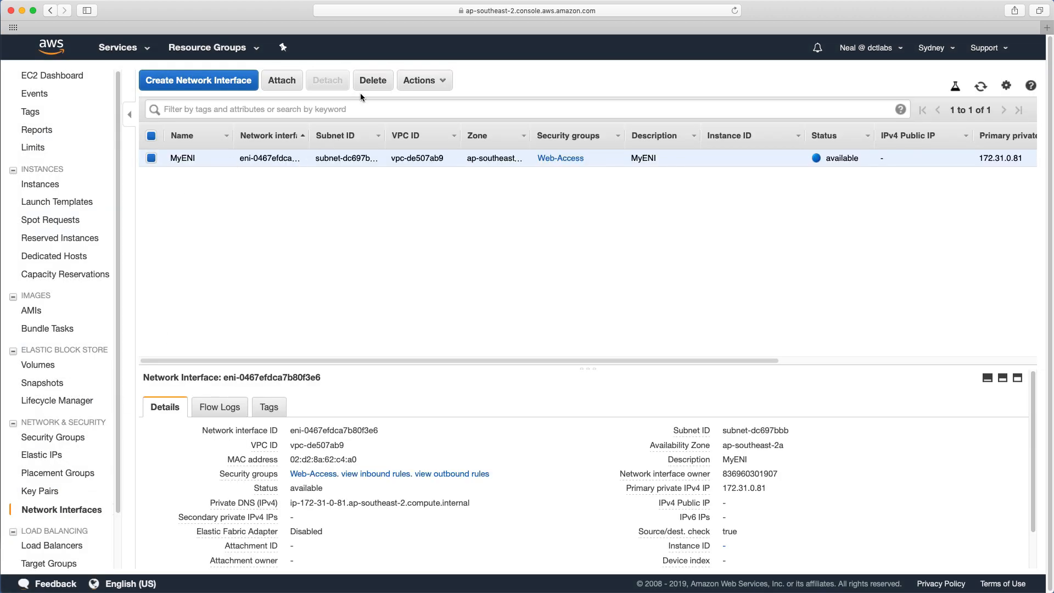
pyautogui.click(362, 88)
pyautogui.click(601, 358)
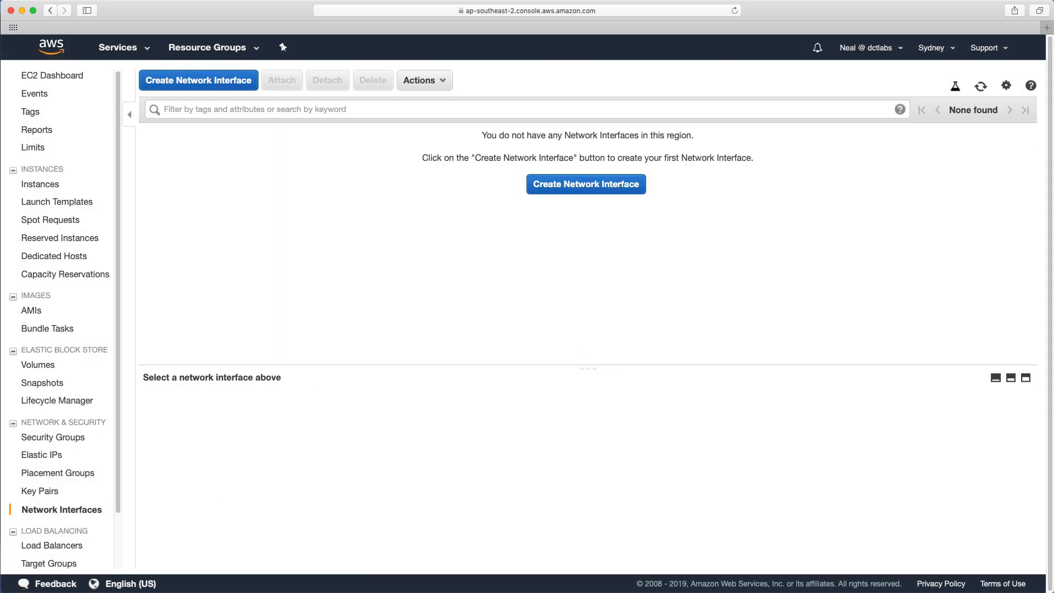
pyautogui.press('super+Tab')
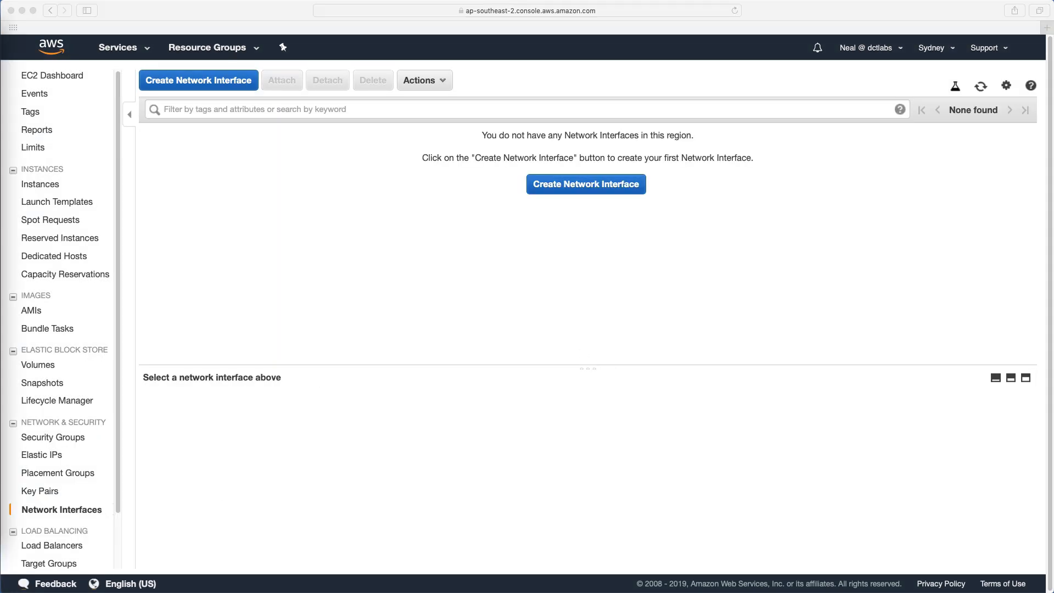
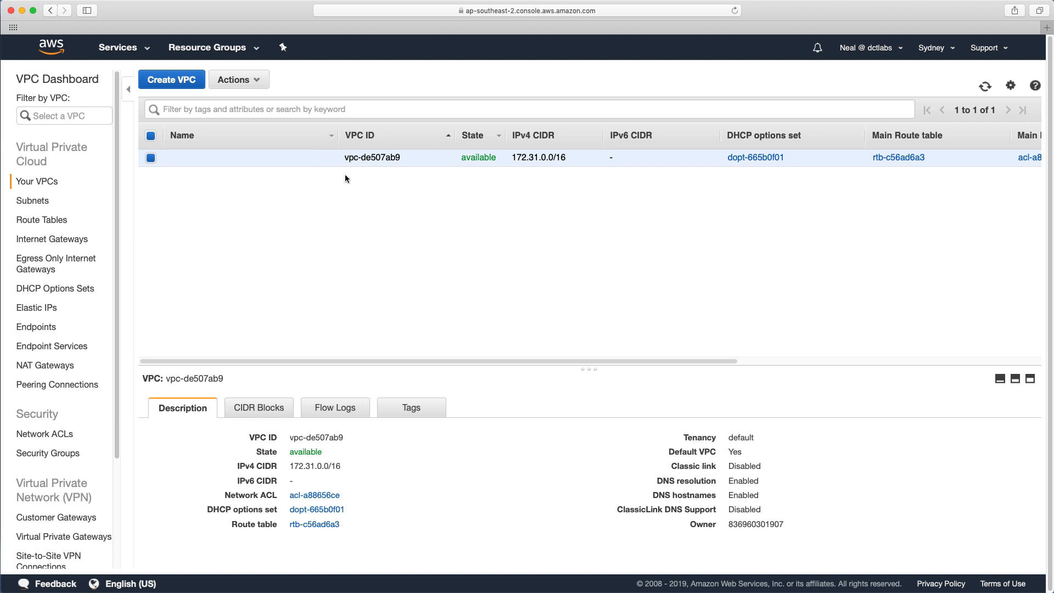
# - Examine the VPC's subnets, including their availability zones, route table, default subnet and auto-assign public IPv4 settings
pyautogui.click(30, 201)
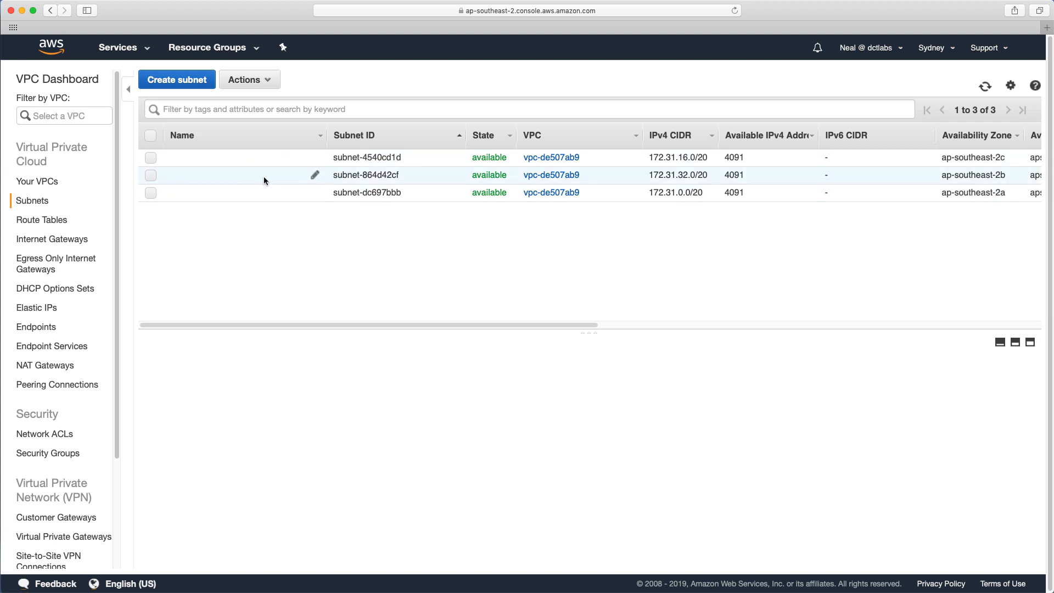
pyautogui.hscroll(10, 413, 261)
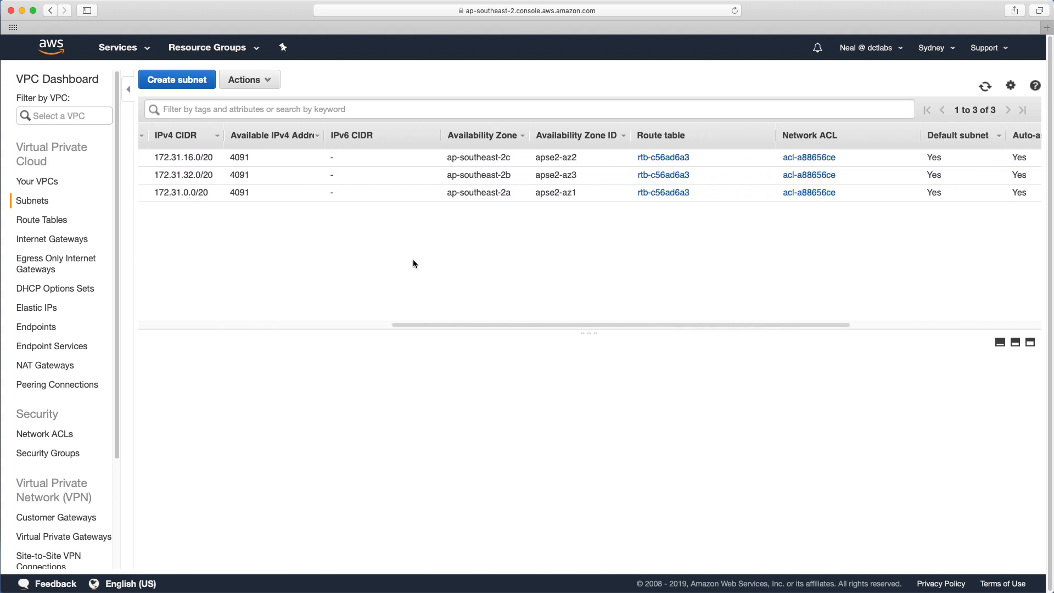
pyautogui.hscroll(5, 413, 263)
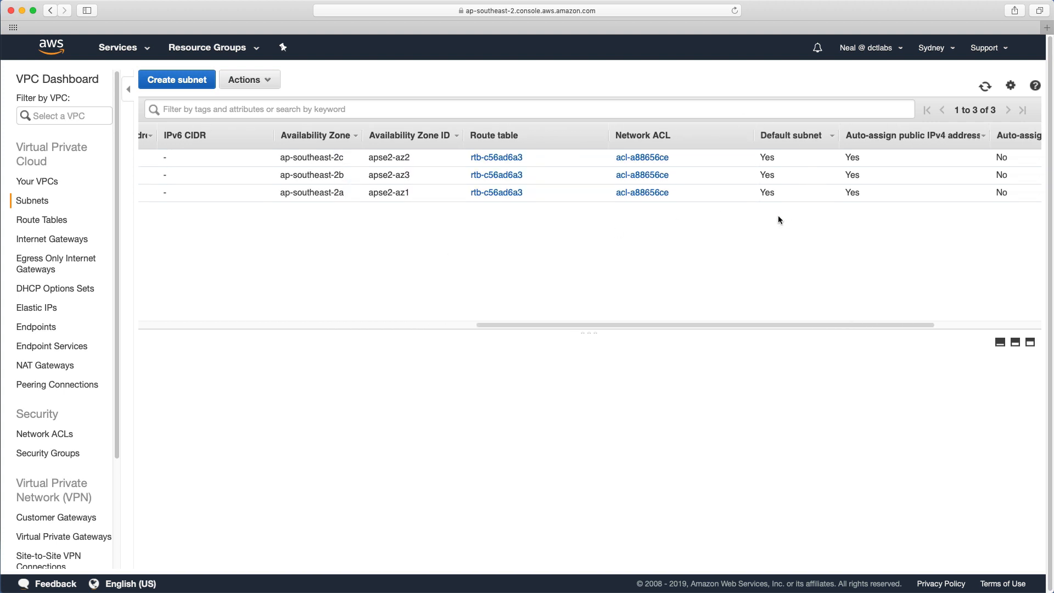
pyautogui.hscroll(3, 766, 218)
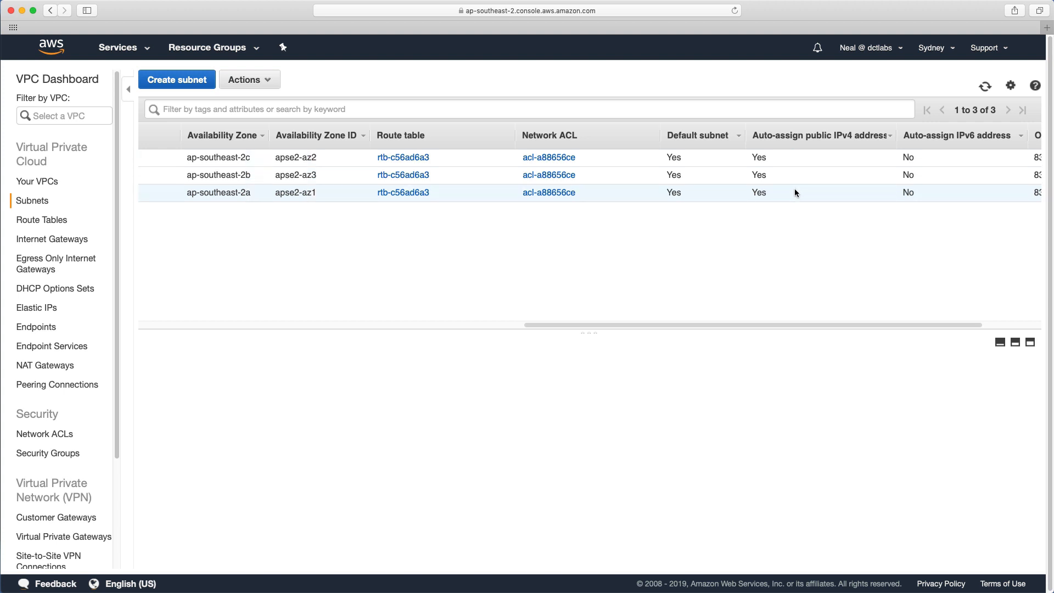
pyautogui.hscroll(-10, 795, 192)
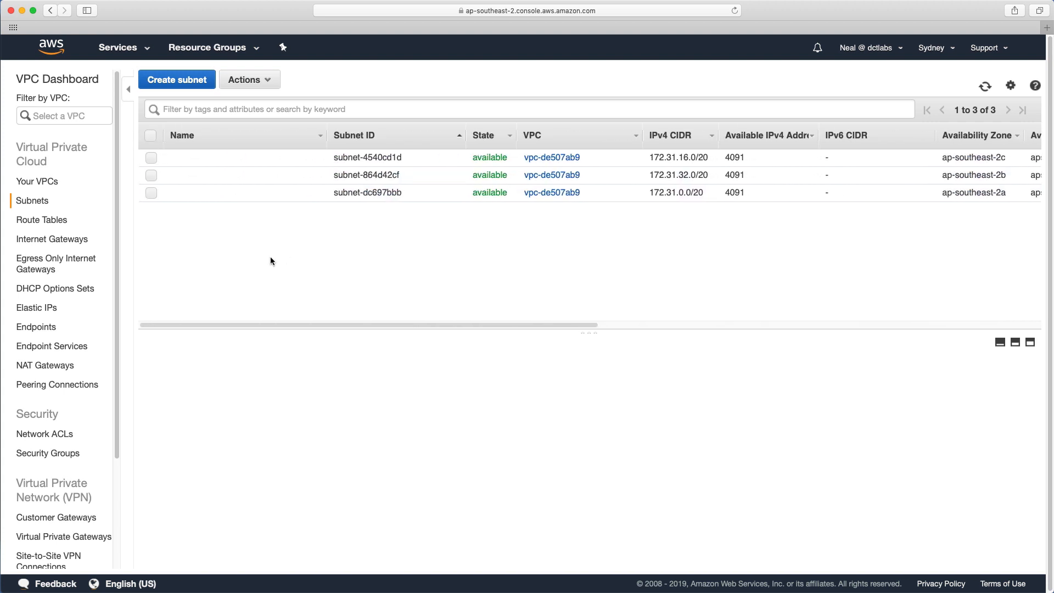
# - Show the routes of the VPC's main route table to examine their destinations and targets
pyautogui.click(49, 226)
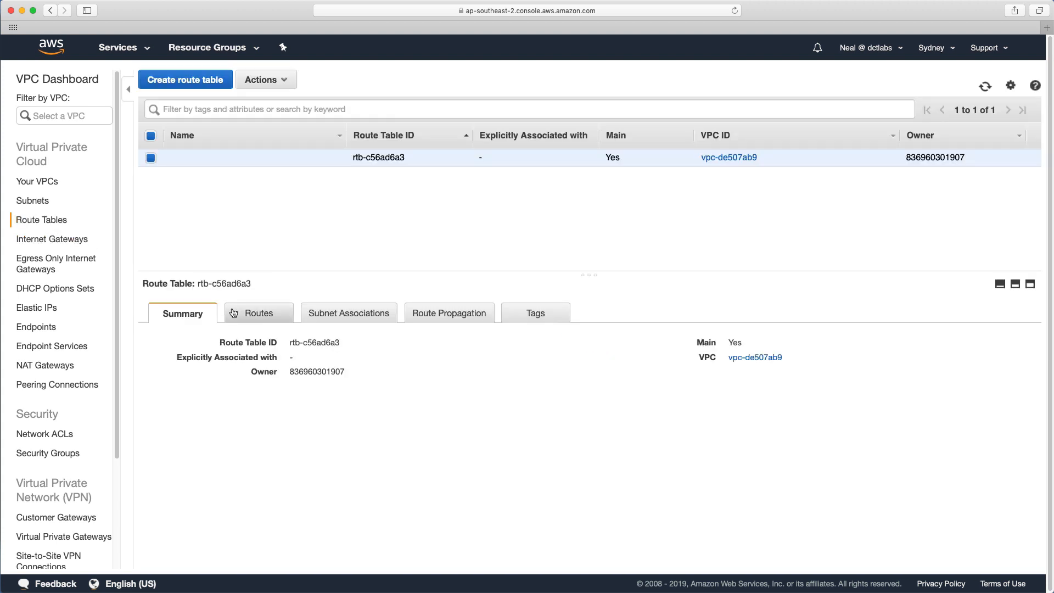
pyautogui.click(248, 320)
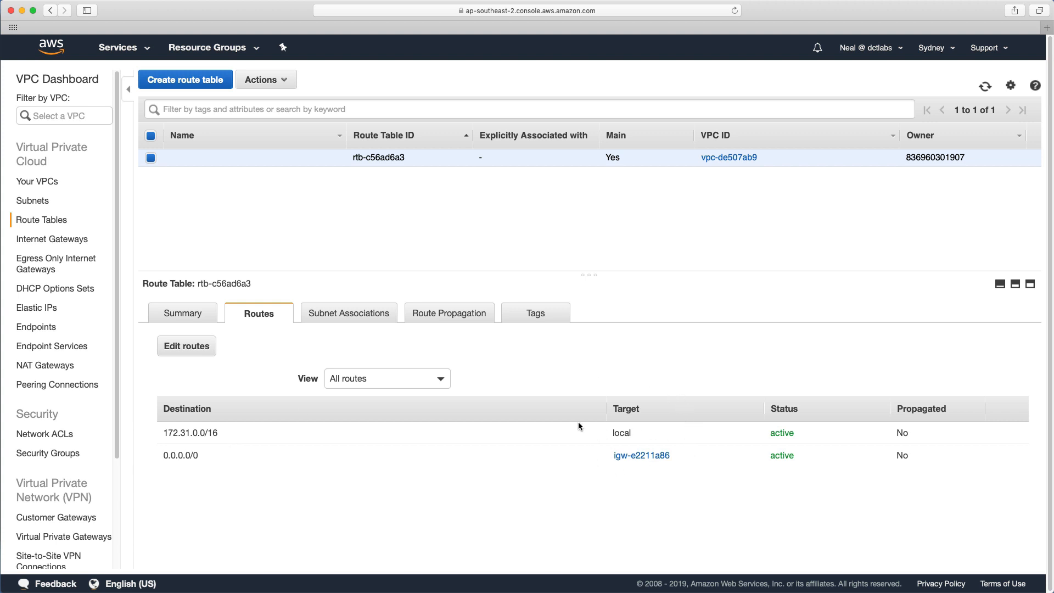
# - Examine the subnet associations of the VPC's main route table, including the subnets associated with it implicitly
pyautogui.click(375, 317)
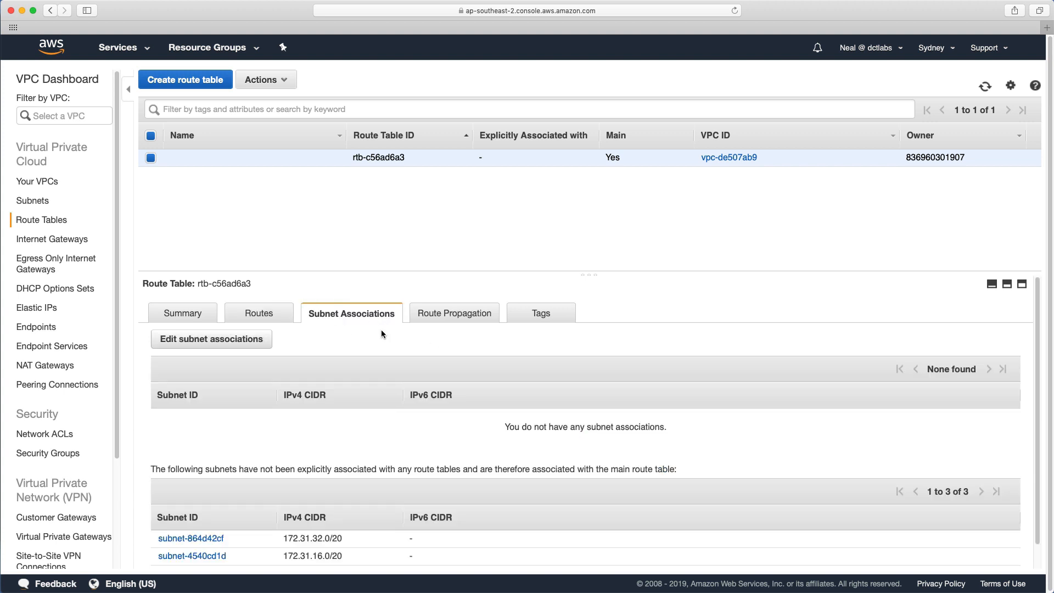
pyautogui.scroll(-1, 381, 327)
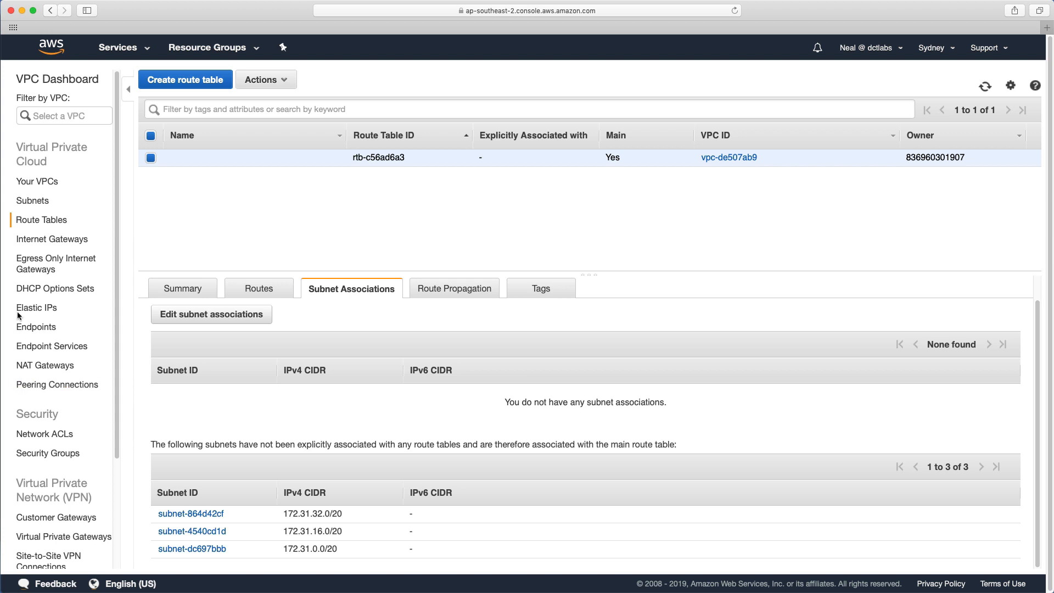
pyautogui.click(181, 289)
# - Create a route table named RT1 in the VPC vpc-de507ab9 and return to the list of route tables
pyautogui.click(180, 87)
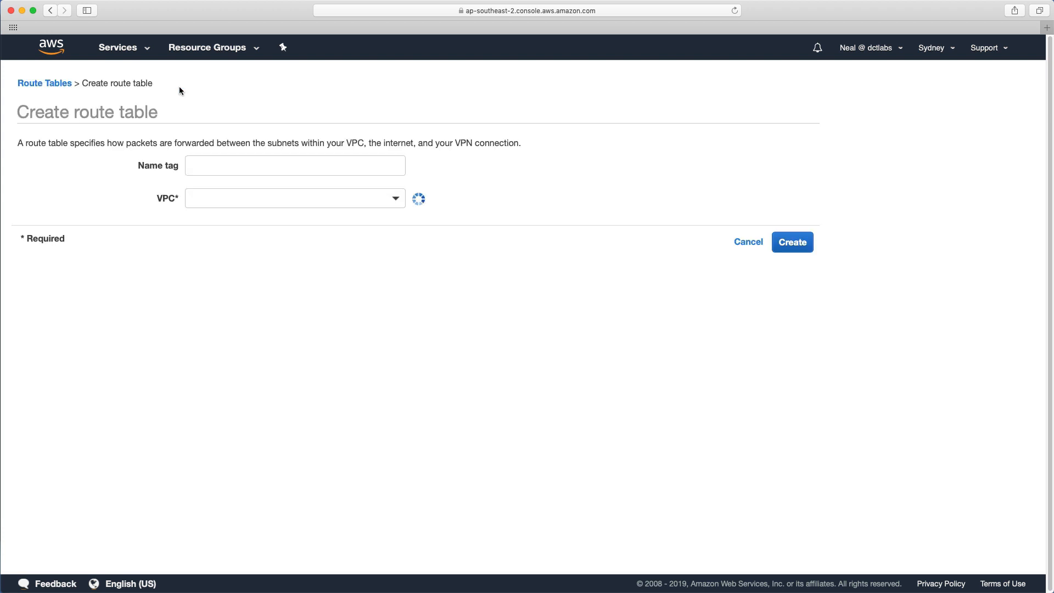
pyautogui.click(218, 165)
pyautogui.write('RT1')
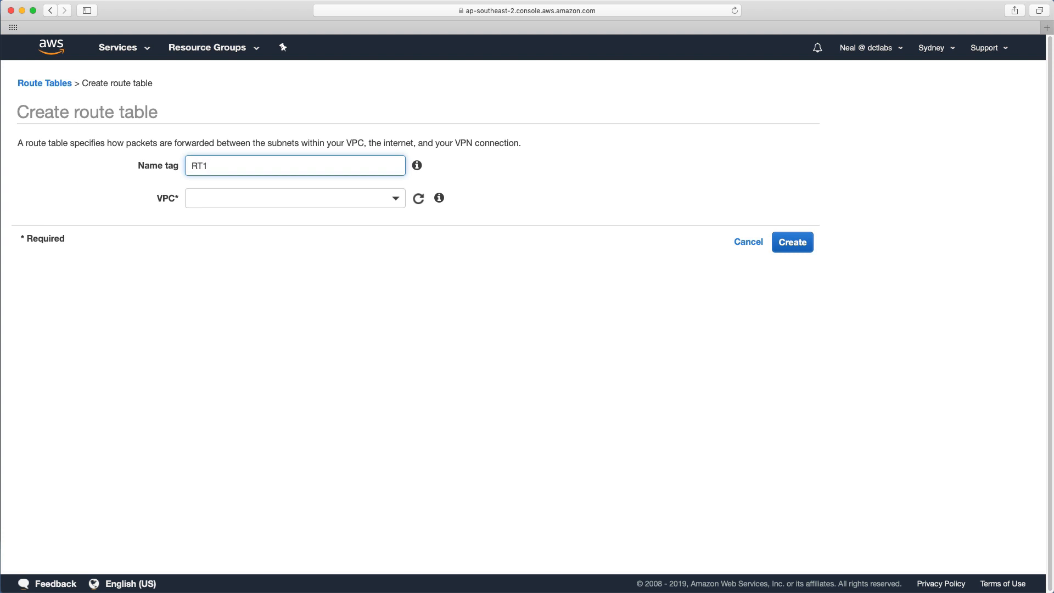
pyautogui.click(371, 200)
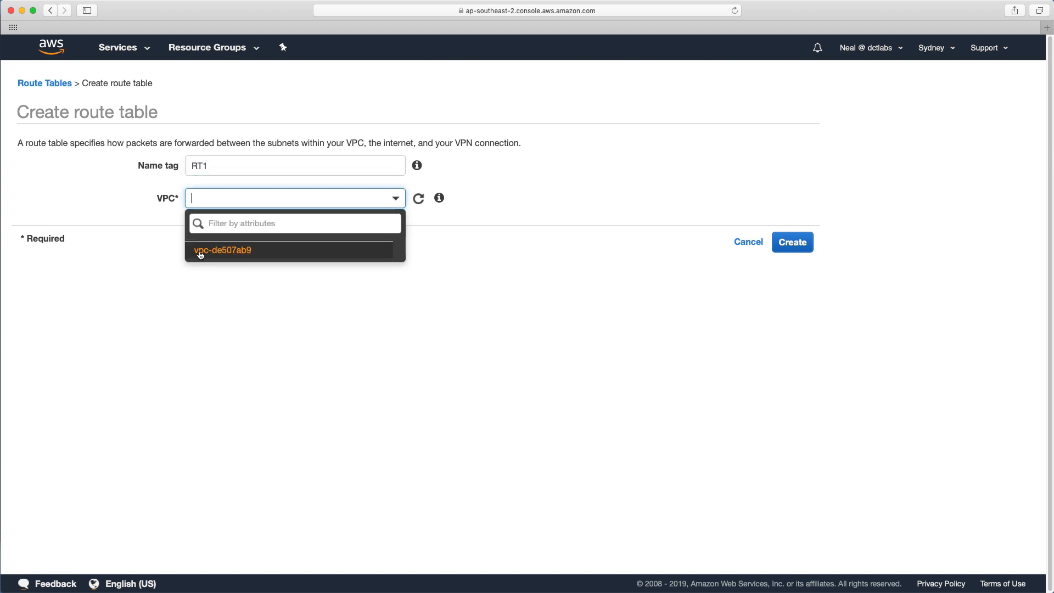
pyautogui.click(236, 254)
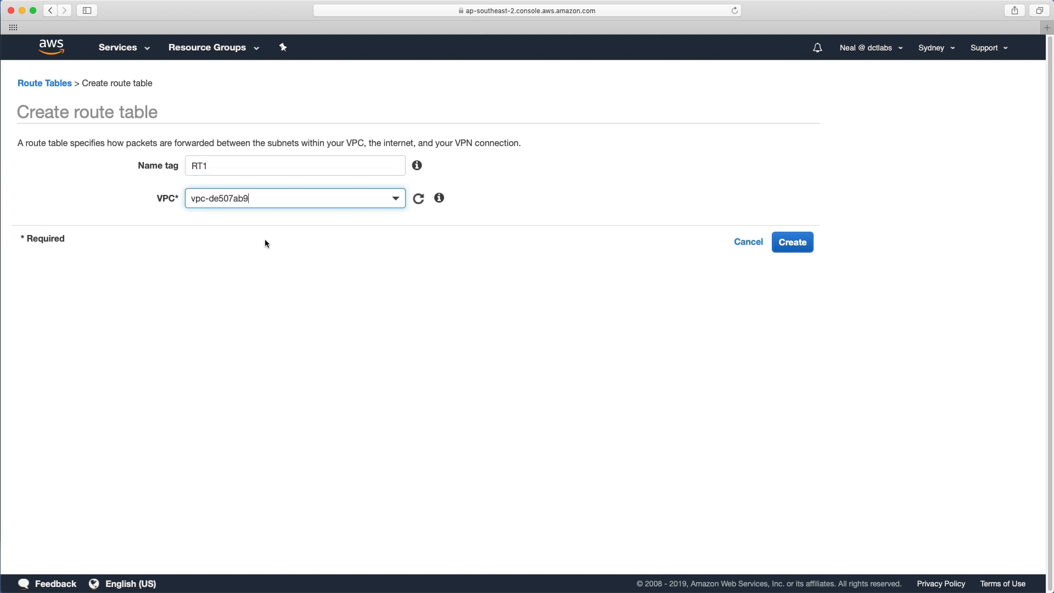
pyautogui.click(802, 247)
pyautogui.click(590, 223)
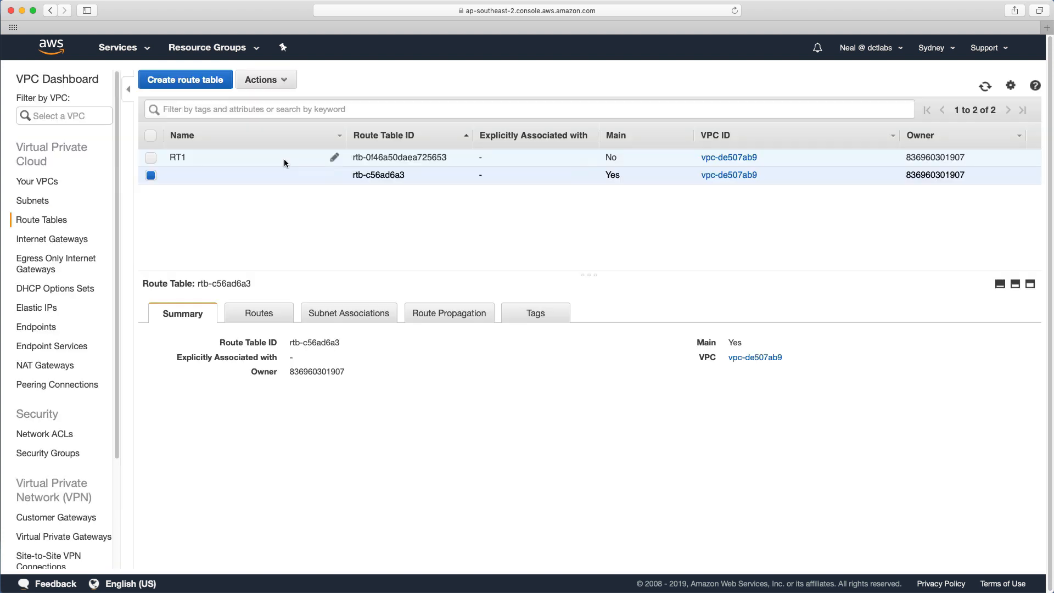
# - Examine the routes, subnet associations and summary of the RT1 route table
pyautogui.click(285, 160)
pyautogui.click(259, 312)
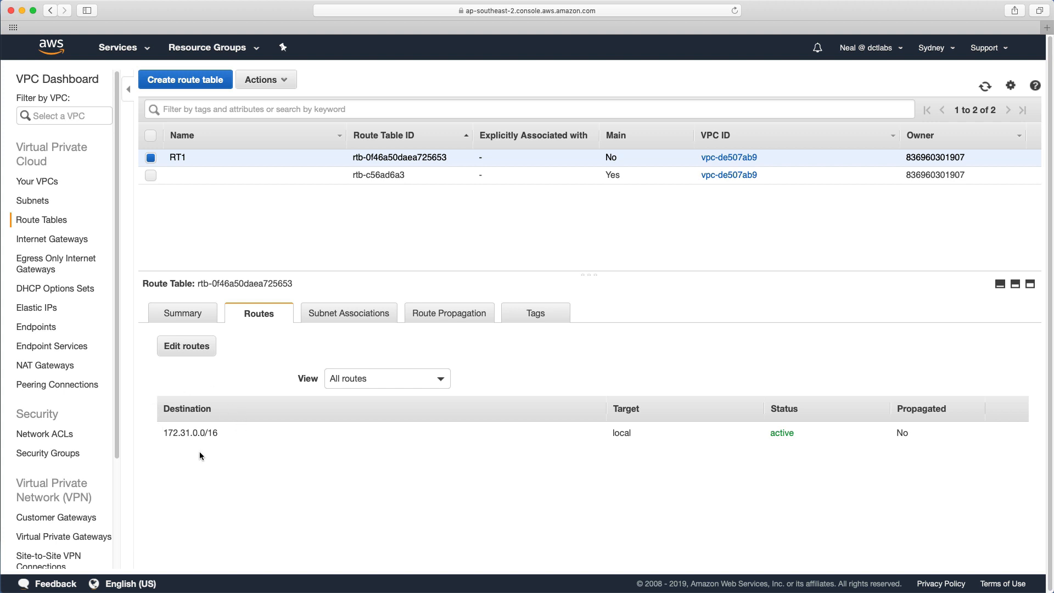
pyautogui.click(348, 314)
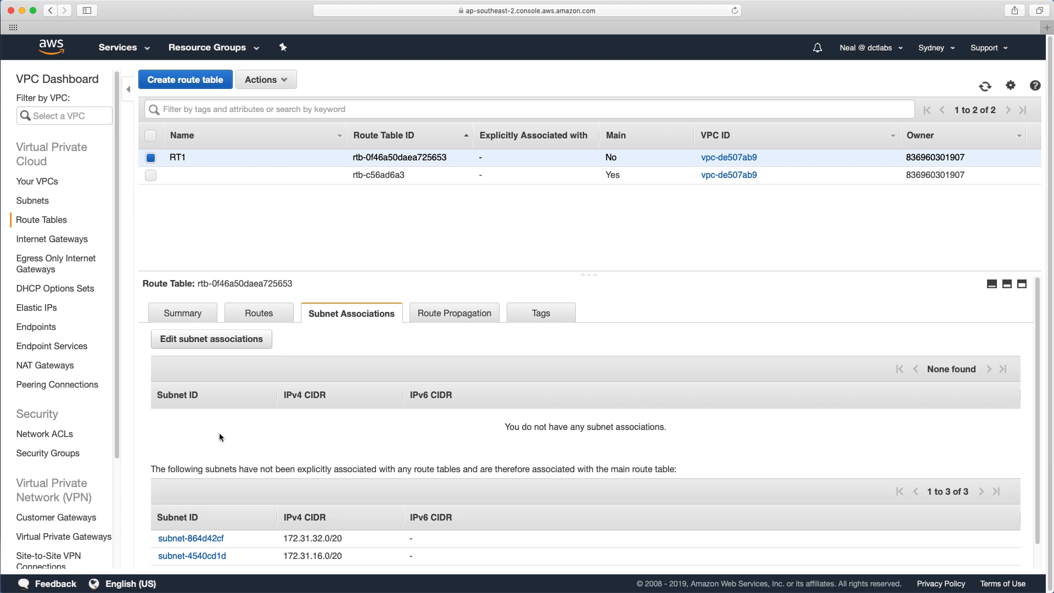
pyautogui.click(171, 316)
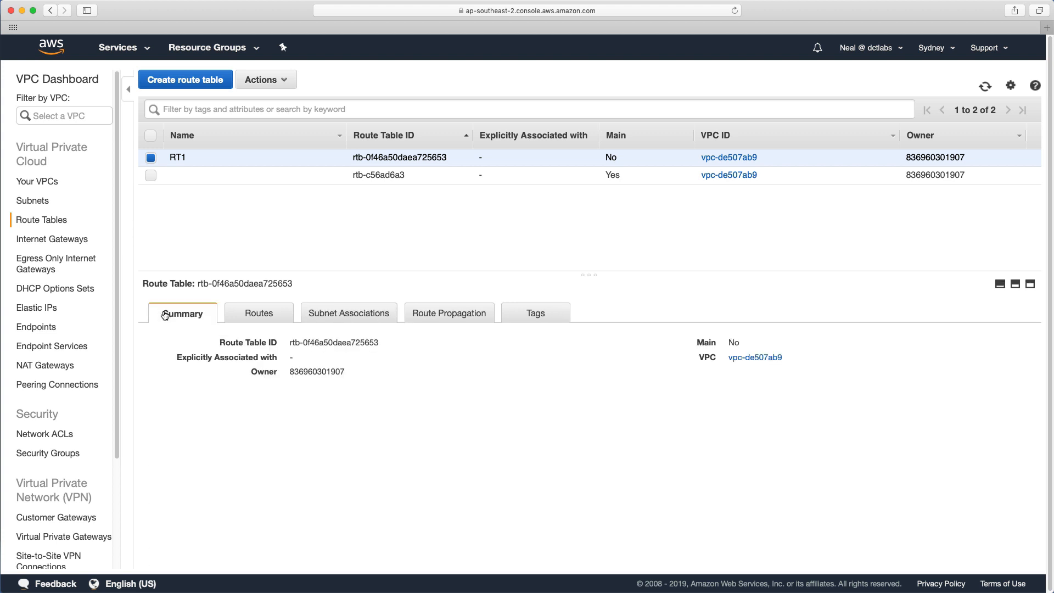
# - Begin a new subnet named PrivateSubnet1 in VPC vpc-de507ab9, with ap-southeast-2a as its availability zone
pyautogui.click(40, 203)
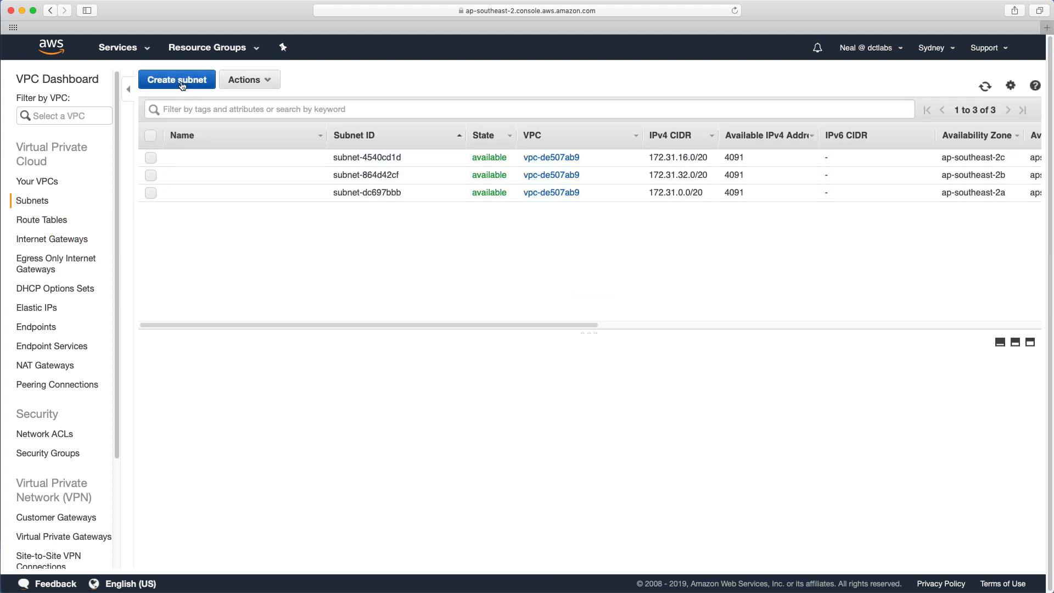
pyautogui.click(182, 82)
pyautogui.click(210, 167)
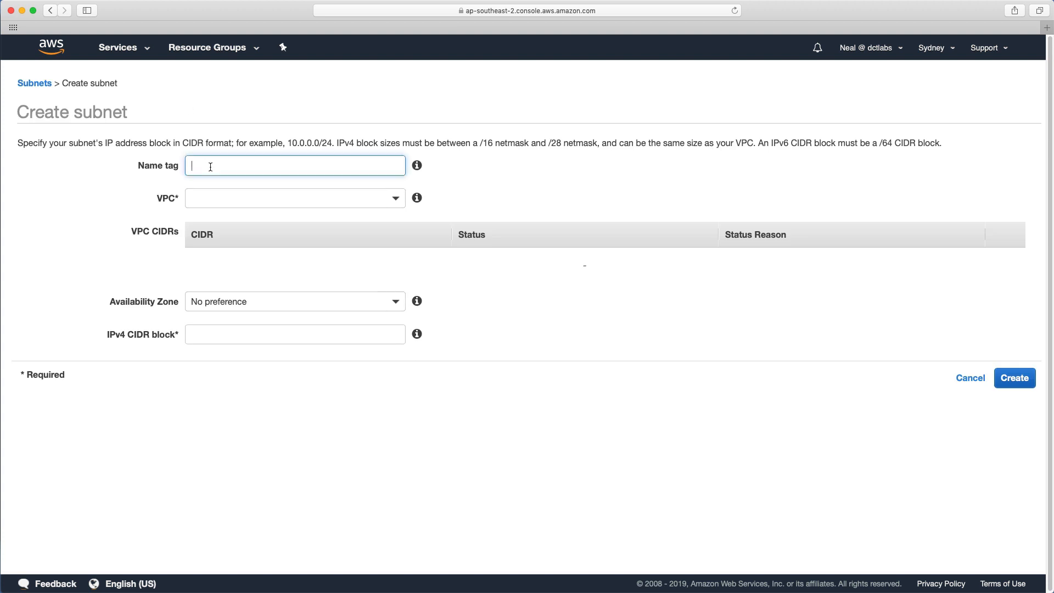
pyautogui.write('PrivateSubnet1')
pyautogui.click(245, 200)
pyautogui.click(239, 248)
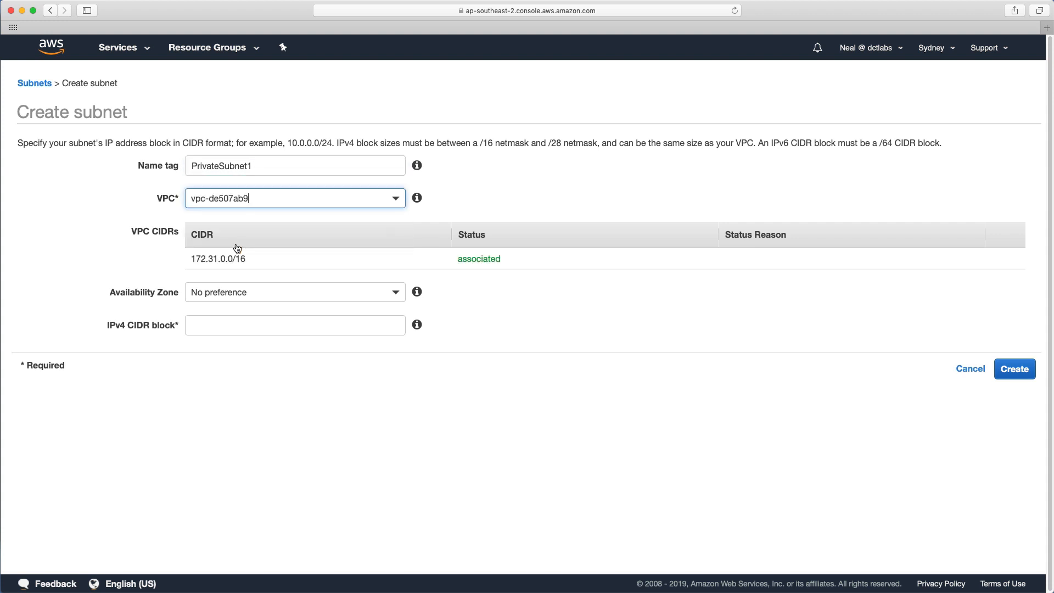
pyautogui.click(235, 291)
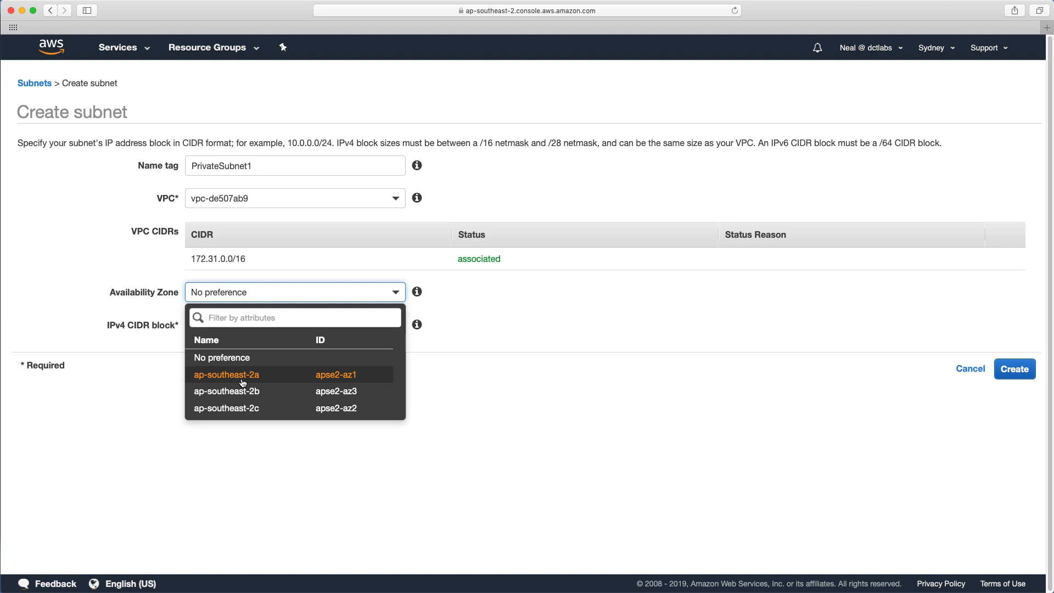
pyautogui.click(213, 383)
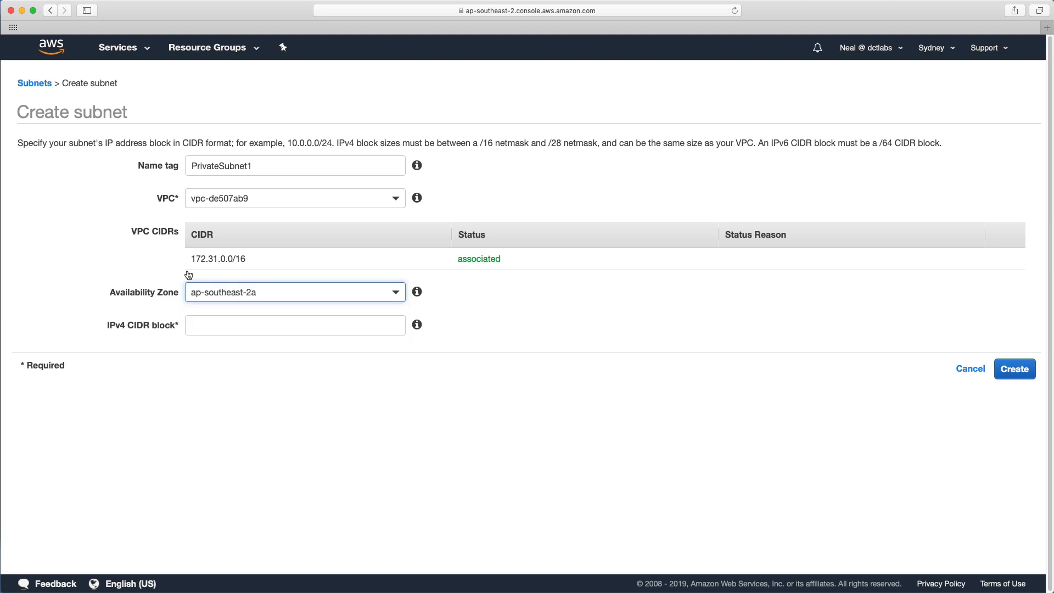
pyautogui.click(226, 327)
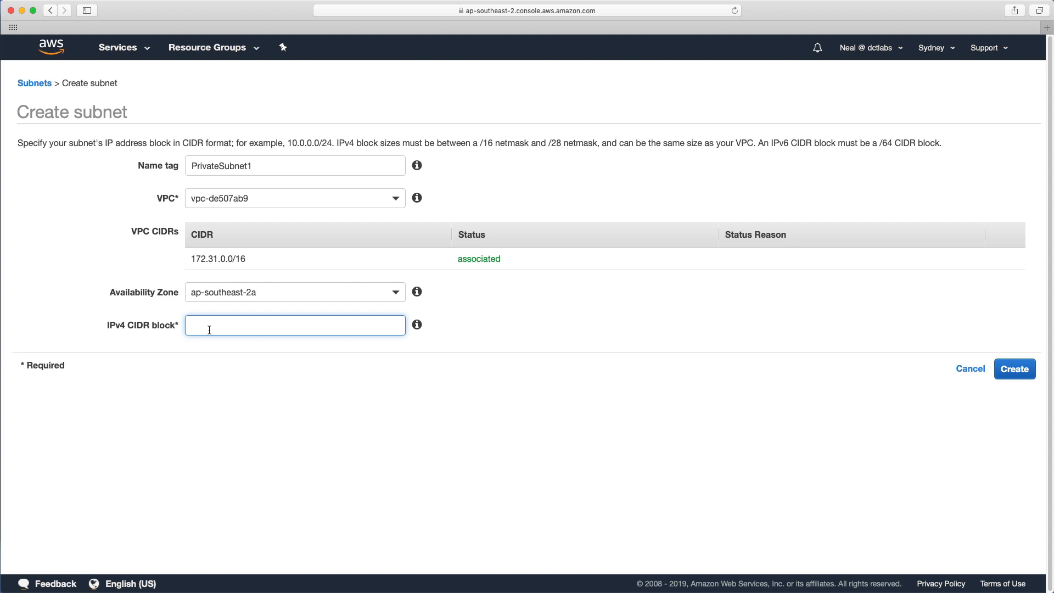
# - Open the VPC console in a separate browser tab and list the existing subnets to check their IPv4 CIDR blocks
pyautogui.click(144, 49)
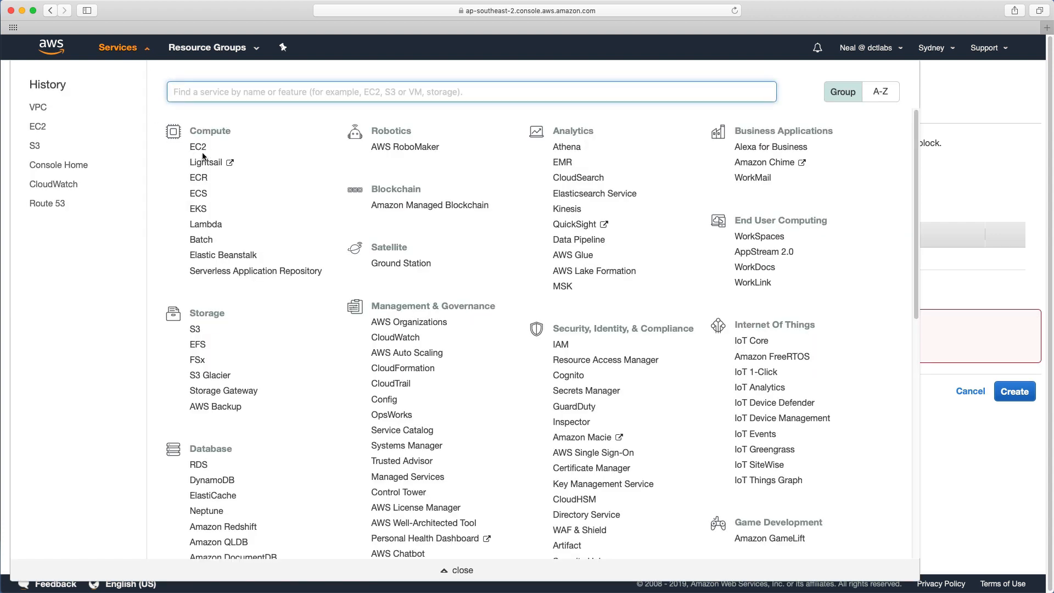
pyautogui.rightClick(38, 107)
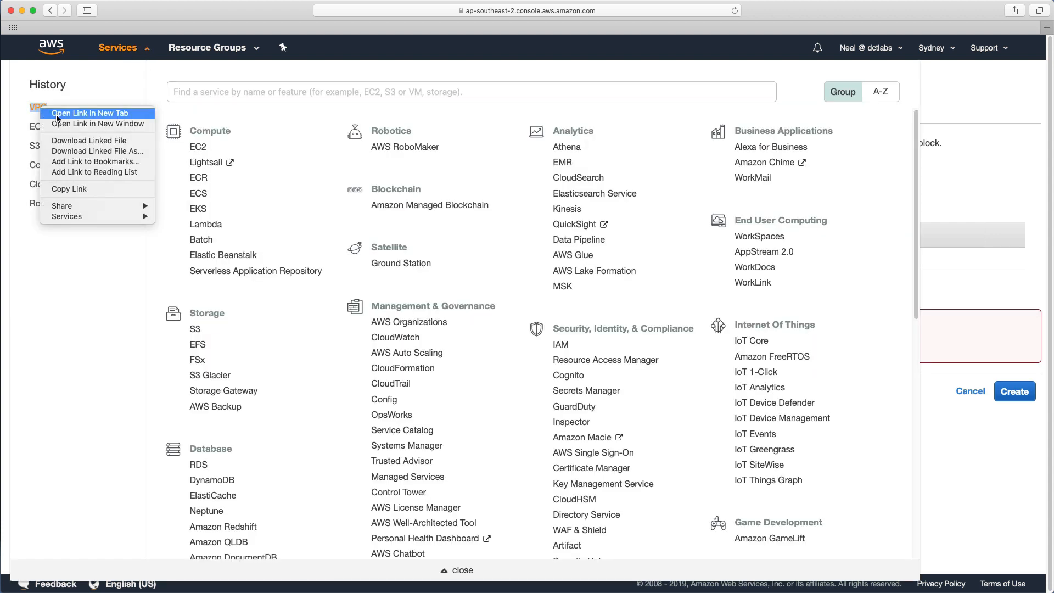
pyautogui.click(58, 113)
pyautogui.click(725, 41)
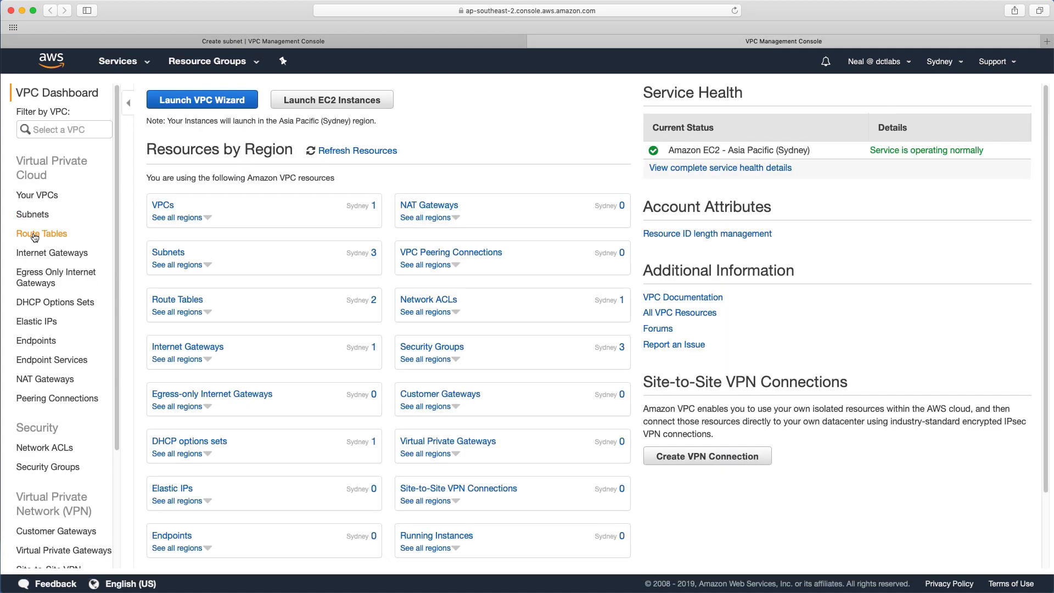
pyautogui.click(32, 217)
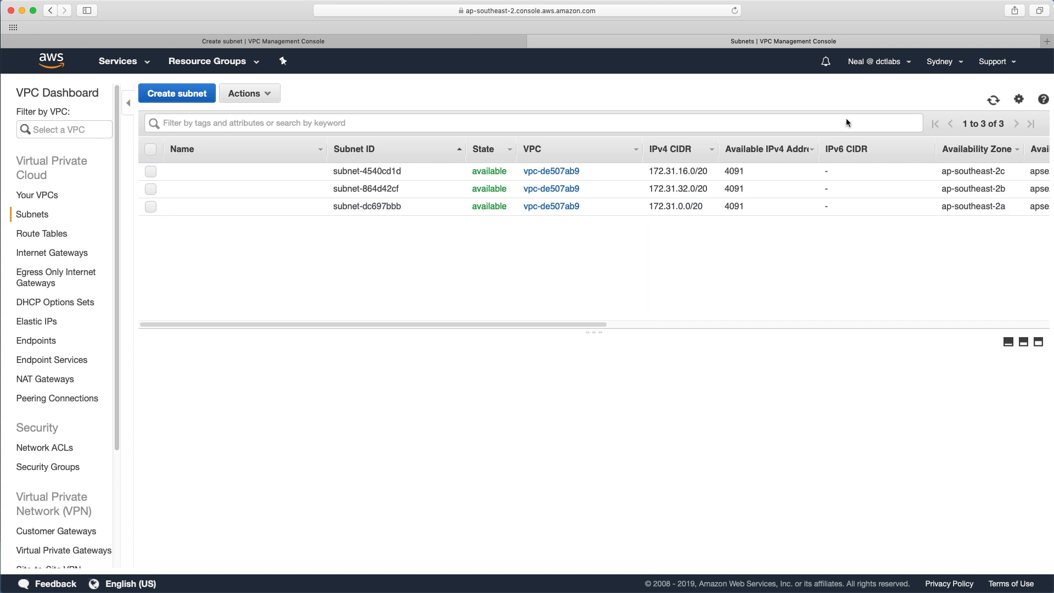
# - Search the web for "ip subnet calculator" in a new browser tab and open the Calculator.net IP Subnet Calculator
pyautogui.click(1046, 43)
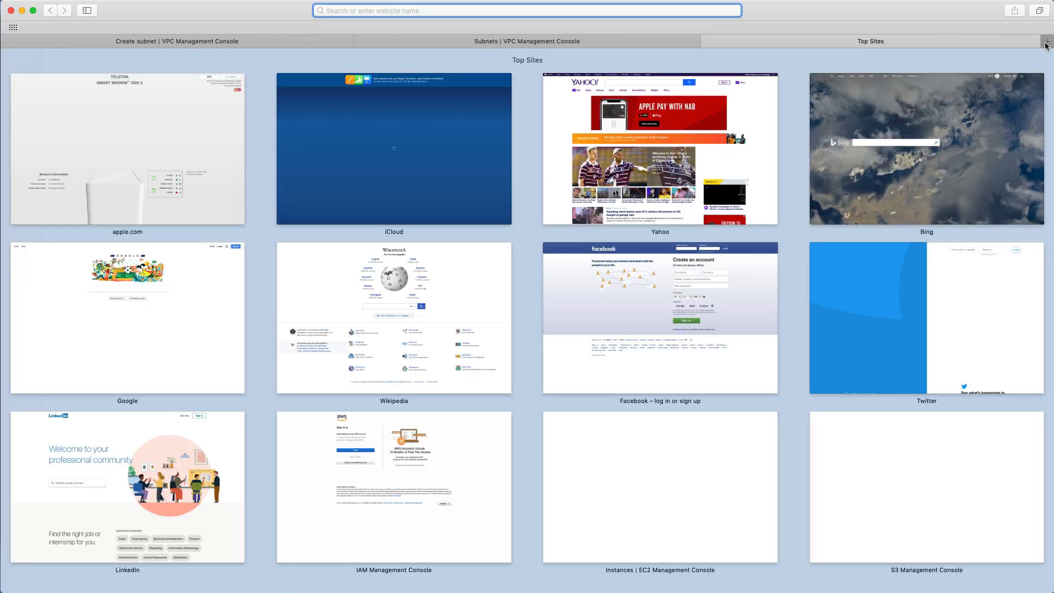
pyautogui.write('ip subne')
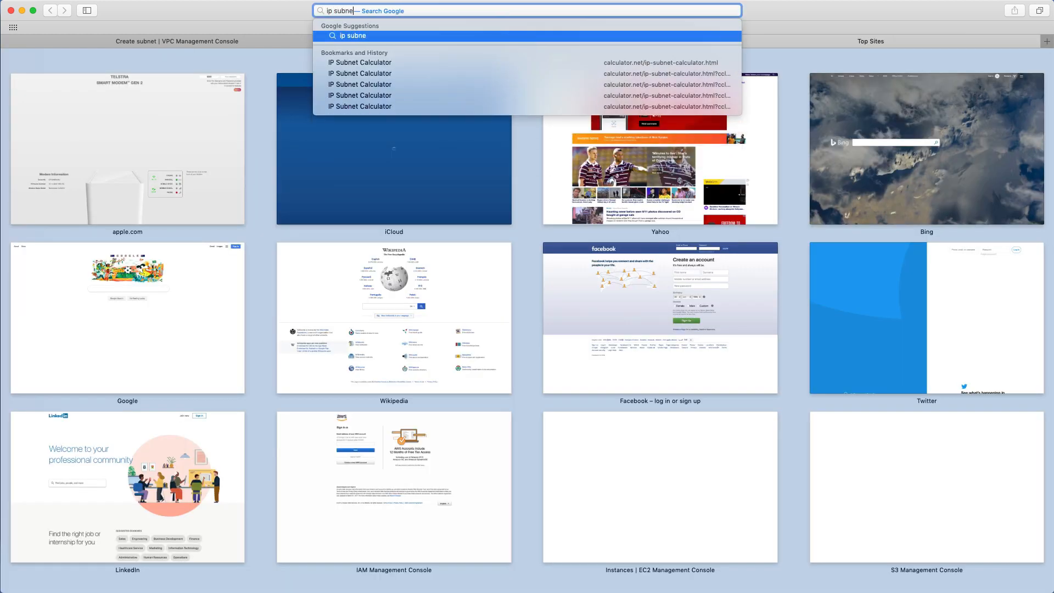
pyautogui.write('t calc')
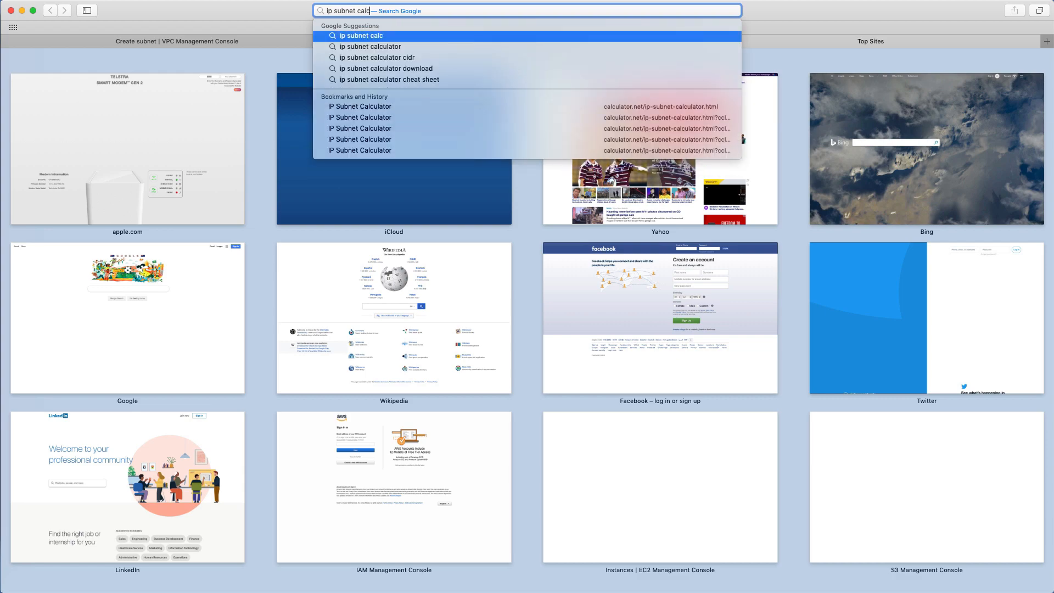
pyautogui.press('Down')
pyautogui.press('Return')
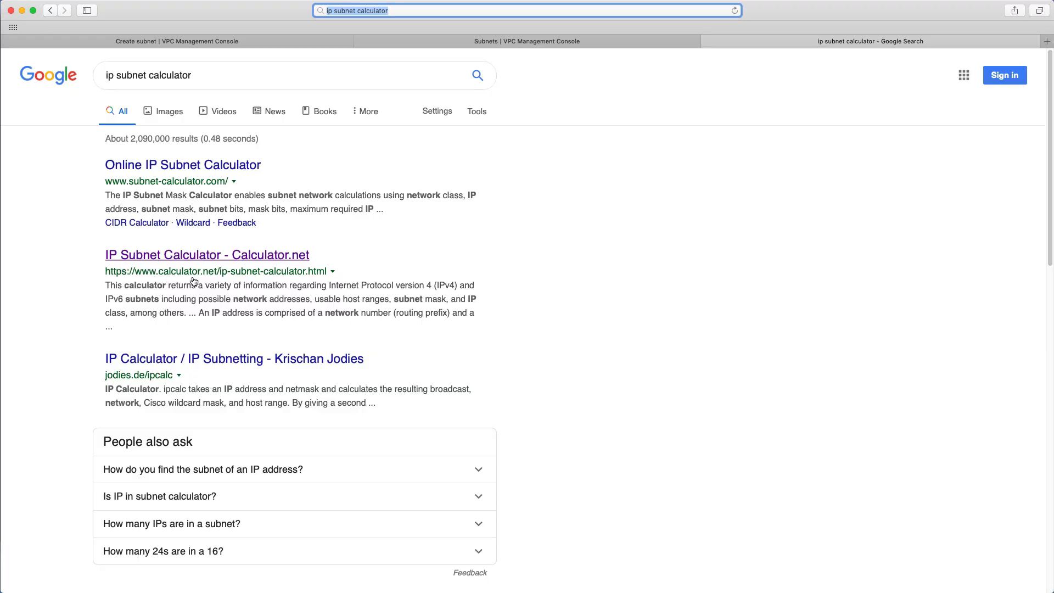
pyautogui.click(200, 257)
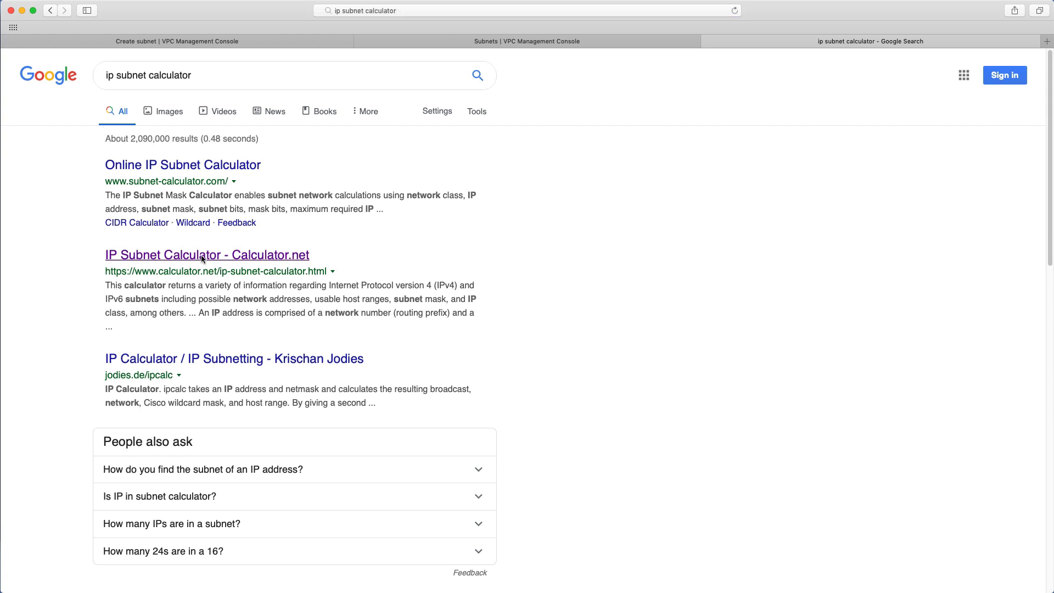
# - Copy the network address 172.31.0.0 of the ap-southeast-2a subnet into the IPv4 subnet calculator's IP address
pyautogui.tripleClick(343, 255)
pyautogui.click(497, 44)
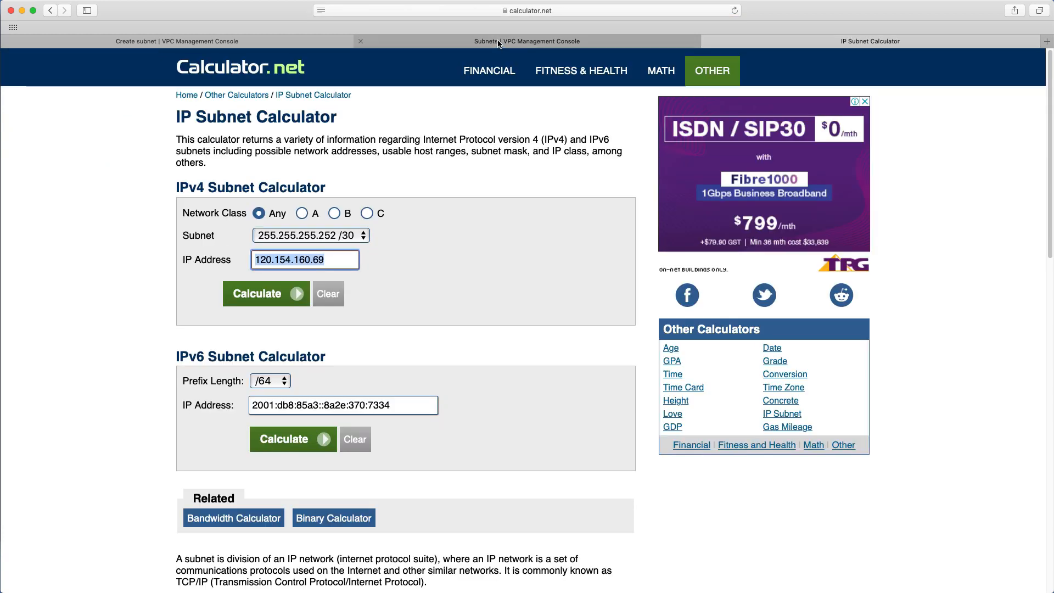
pyautogui.moveTo(649, 206); pyautogui.dragTo(686, 208)
pyautogui.click(689, 207)
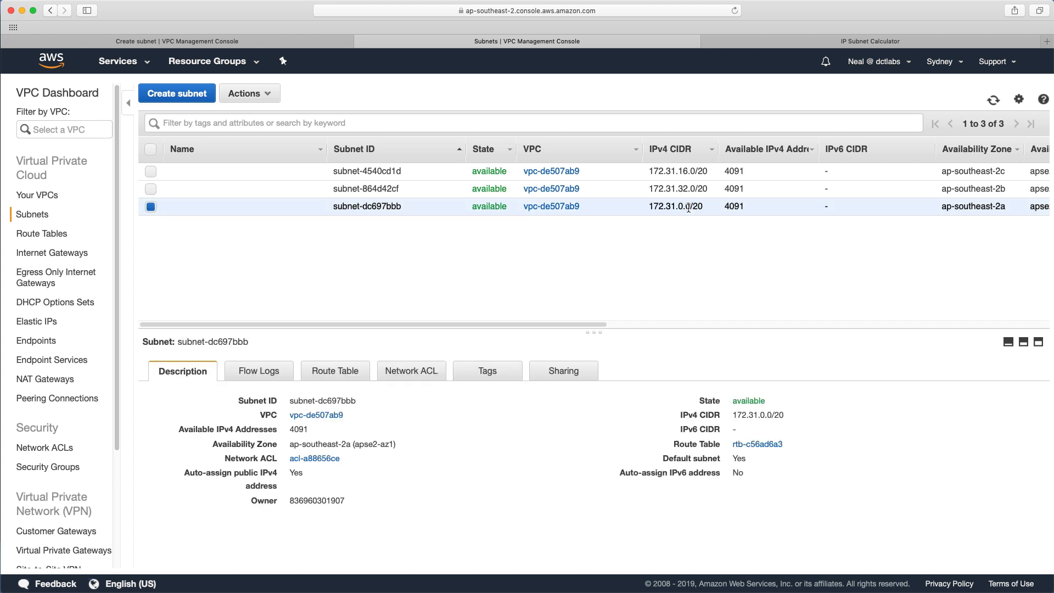
pyautogui.moveTo(649, 207); pyautogui.dragTo(691, 206)
pyautogui.press('super+c')
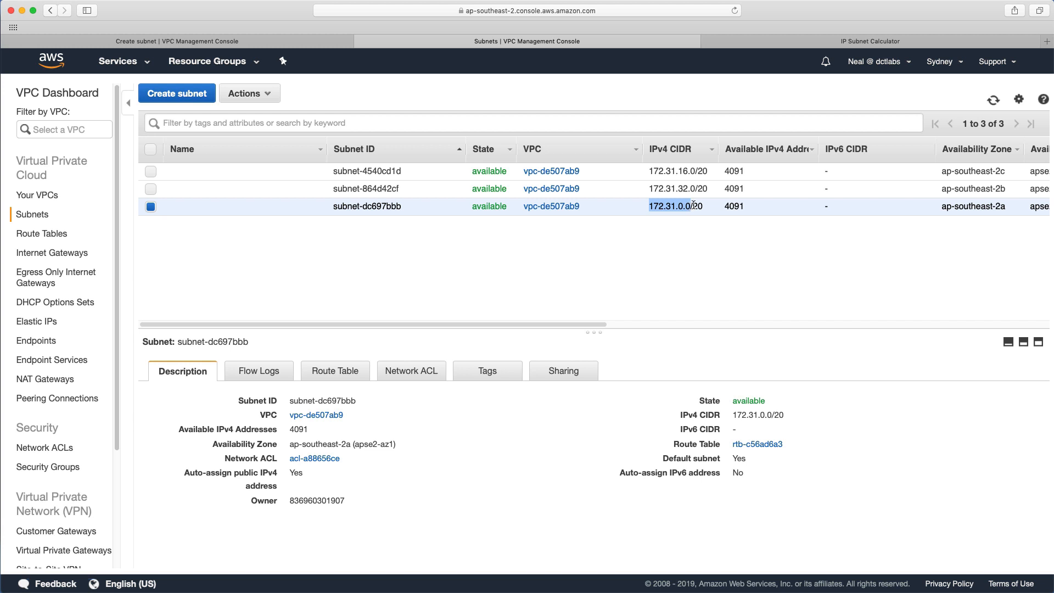
pyautogui.click(788, 42)
pyautogui.press('super+v')
# - Calculate the possible networks with subnet mask 255.255.240.0 /20 and examine their usable host ranges, including the one starting at 172.31.48.1
pyautogui.click(289, 235)
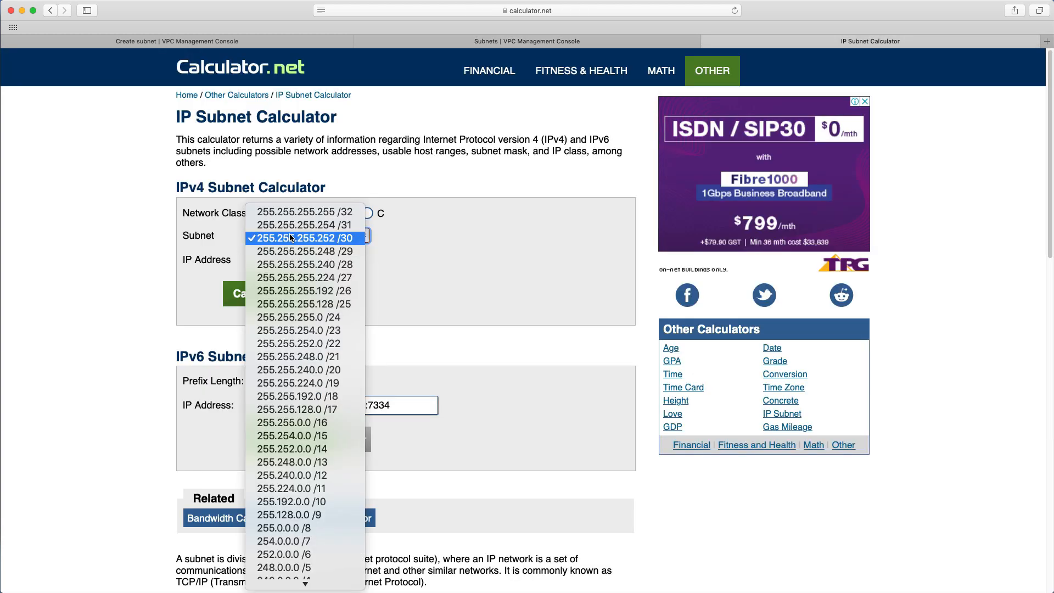
pyautogui.click(288, 369)
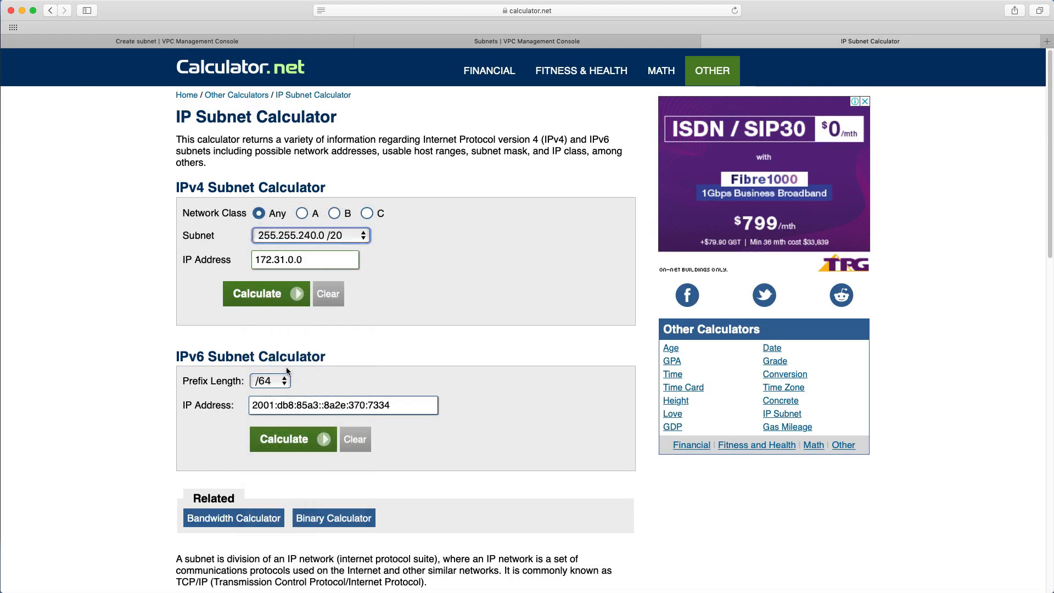
pyautogui.click(257, 296)
pyautogui.scroll(-10, 257, 297)
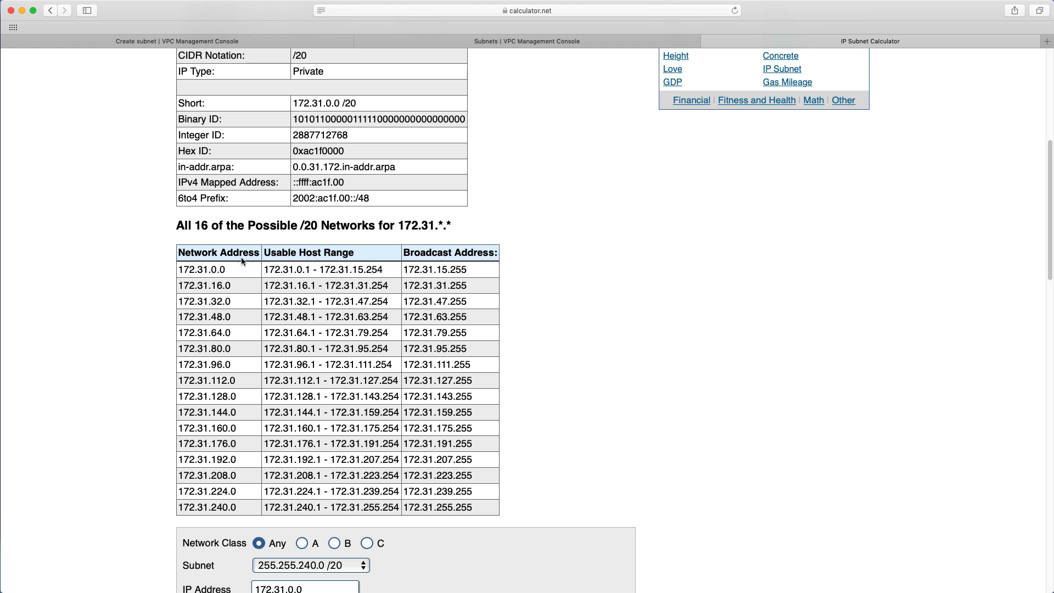
pyautogui.moveTo(264, 269); pyautogui.dragTo(301, 270)
pyautogui.click(299, 287)
pyautogui.moveTo(264, 317); pyautogui.dragTo(307, 320)
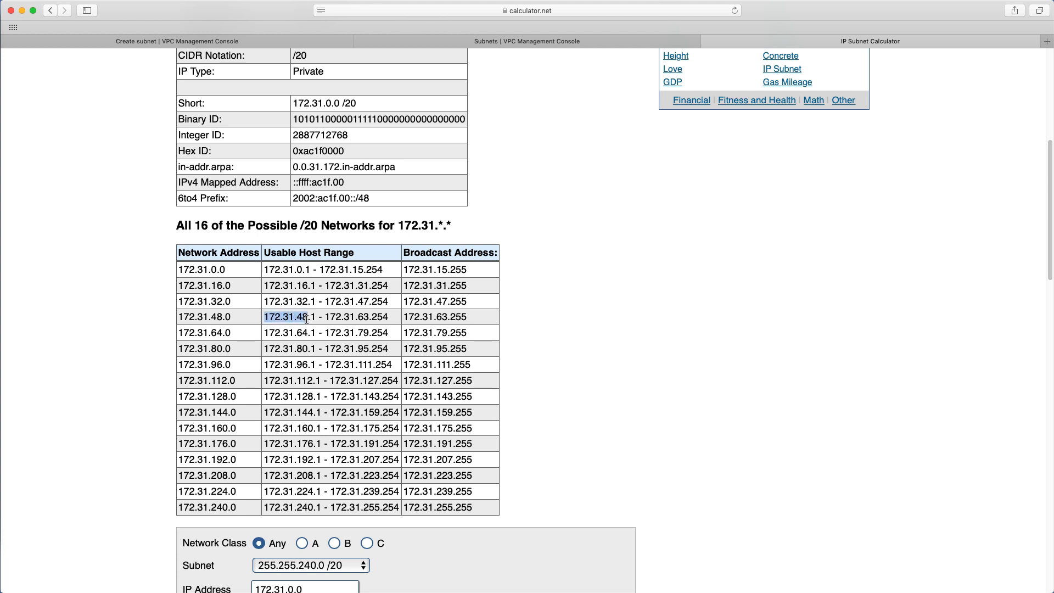
# - Set the IPv4 CIDR block of PrivateSubnet1 to 172.31.48.0/20 and create the subnet
pyautogui.click(468, 44)
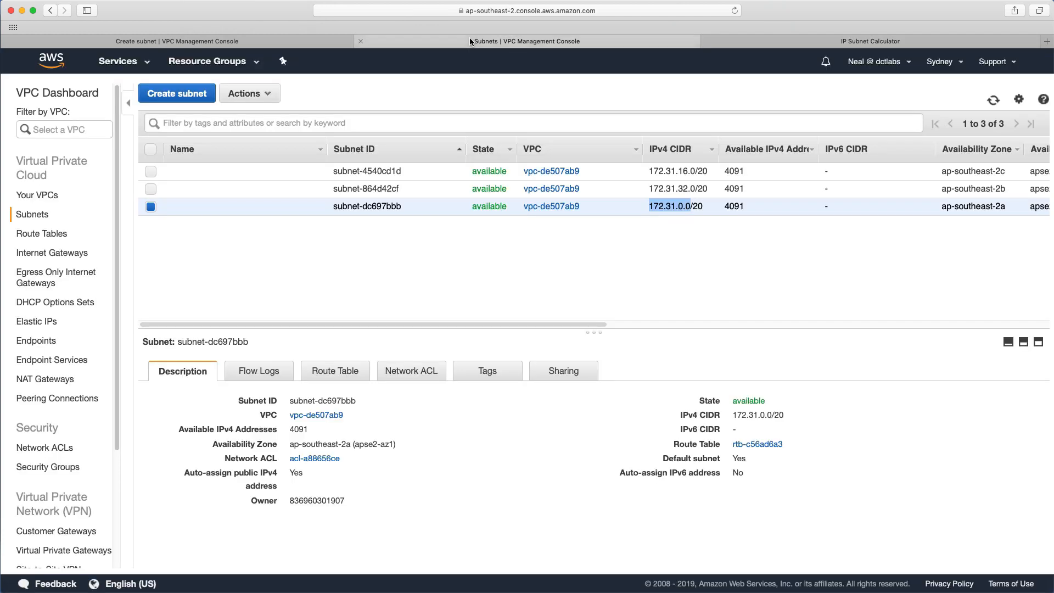
pyautogui.click(207, 46)
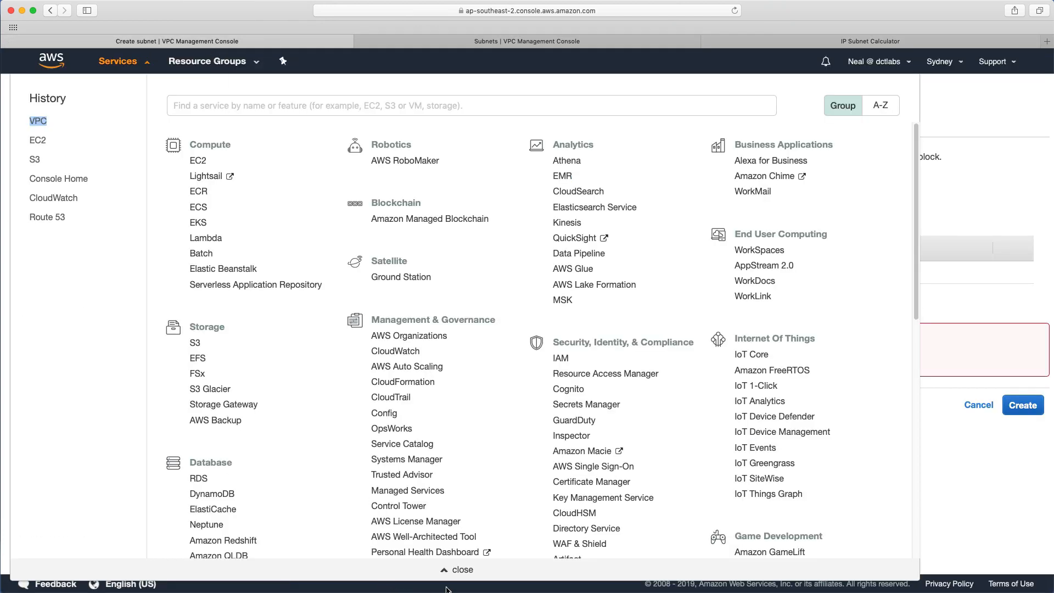
pyautogui.click(461, 572)
pyautogui.click(231, 341)
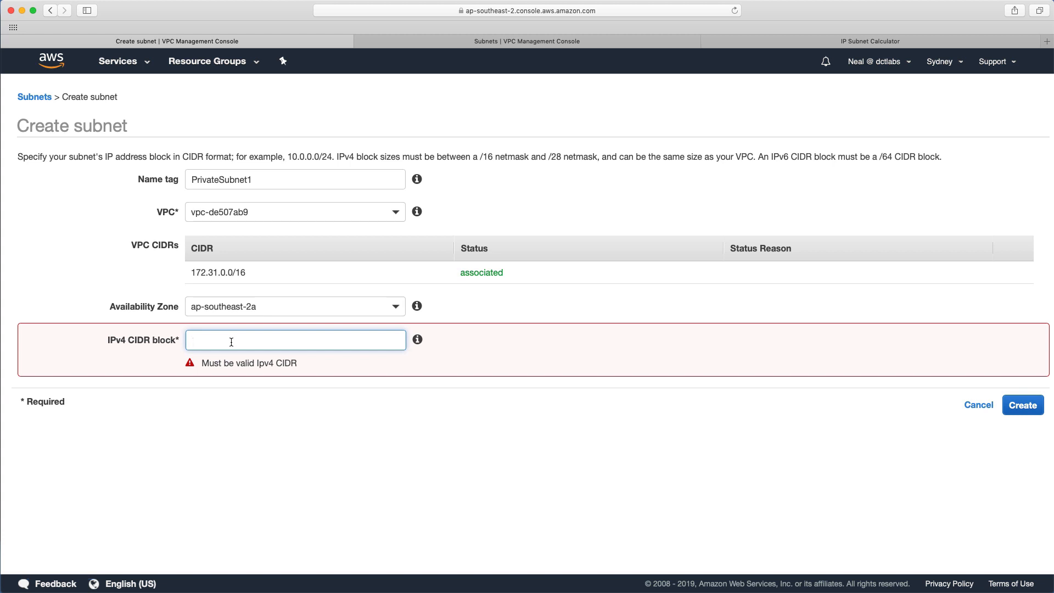
pyautogui.press('super+v')
pyautogui.write('.0')
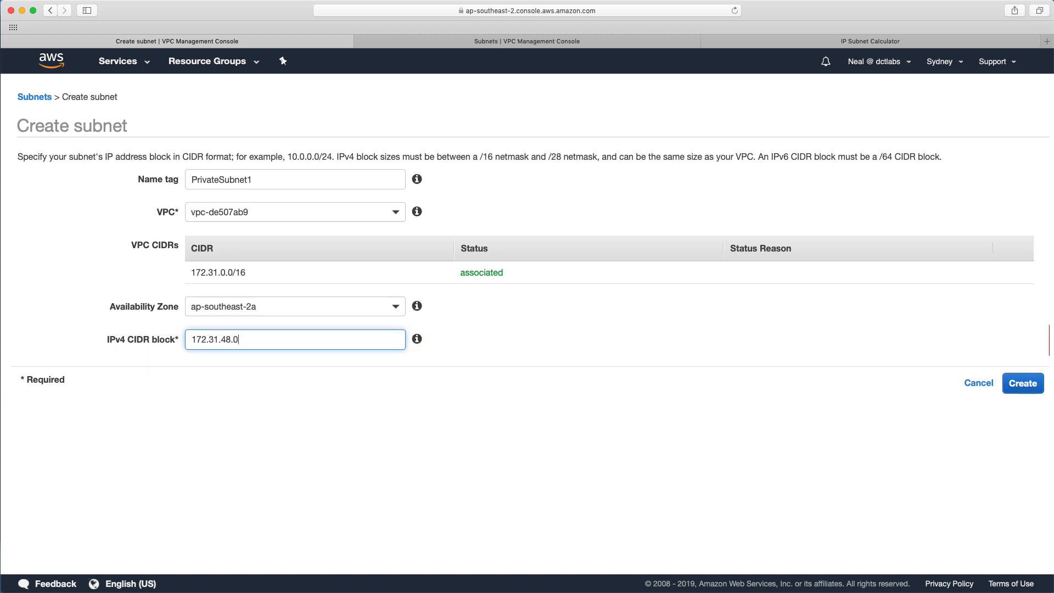
pyautogui.write('/20')
pyautogui.click(1023, 383)
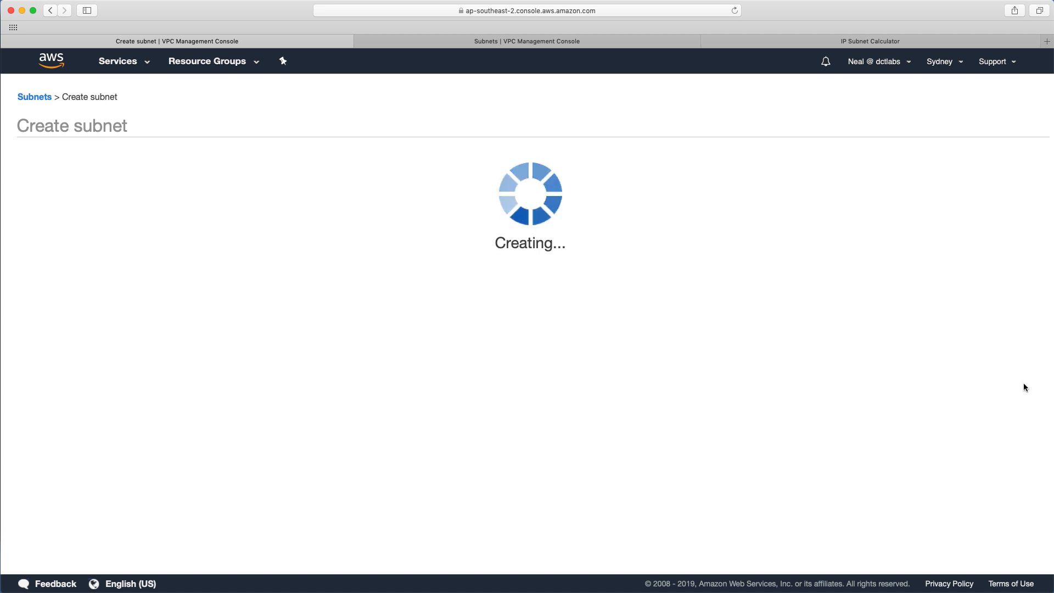
pyautogui.click(592, 239)
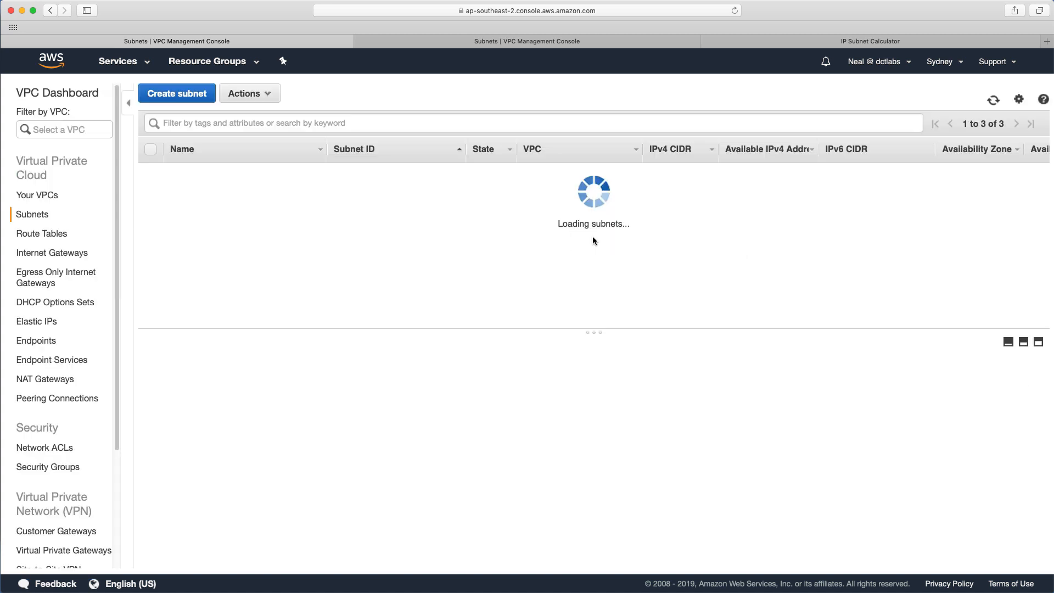
# - Start another subnet named PrivateSubnet2 in vpc-de507ab9 with availability zone ap-southeast-2b
pyautogui.click(181, 94)
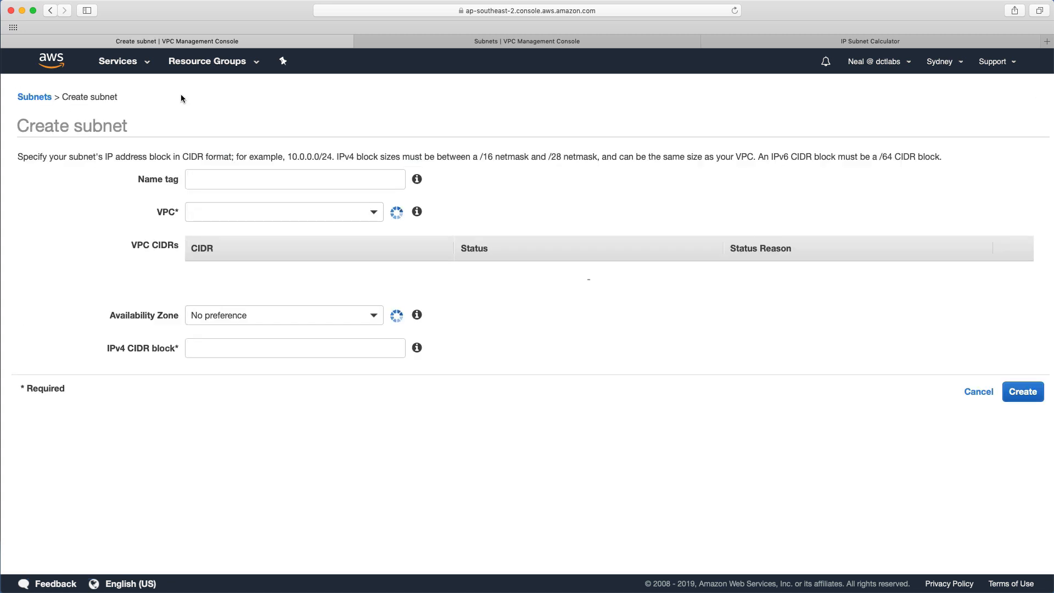
pyautogui.click(218, 180)
pyautogui.write('Priv')
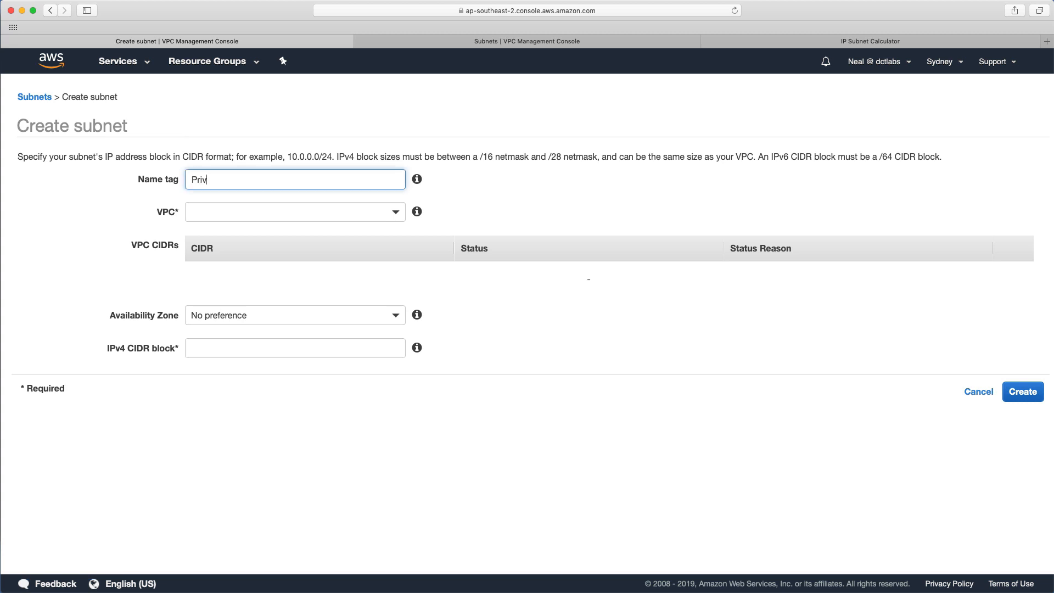
pyautogui.write('ateSubnet2')
pyautogui.click(204, 216)
pyautogui.click(213, 265)
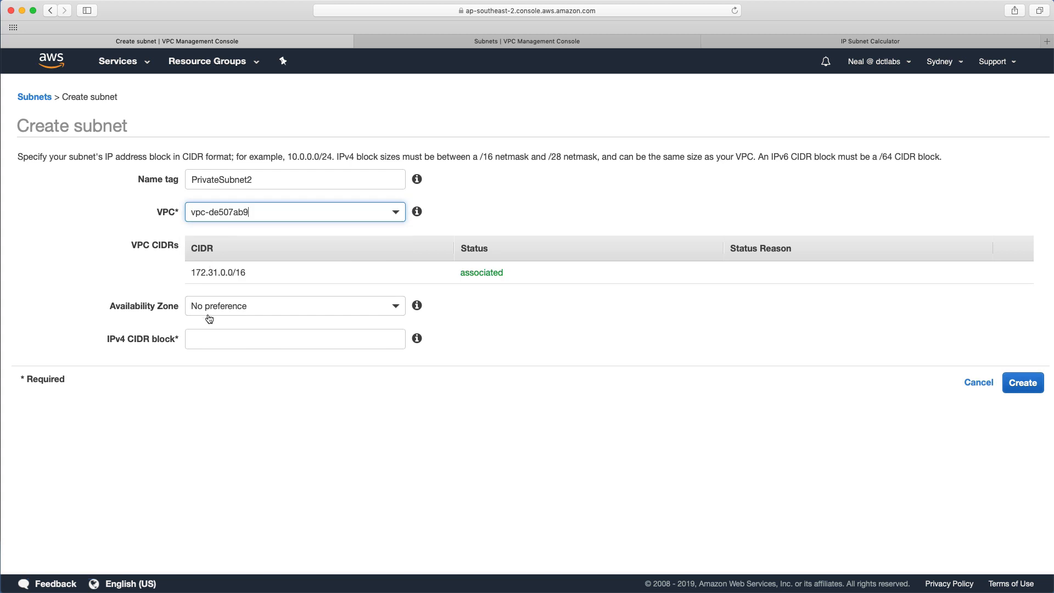
pyautogui.click(220, 306)
pyautogui.click(229, 407)
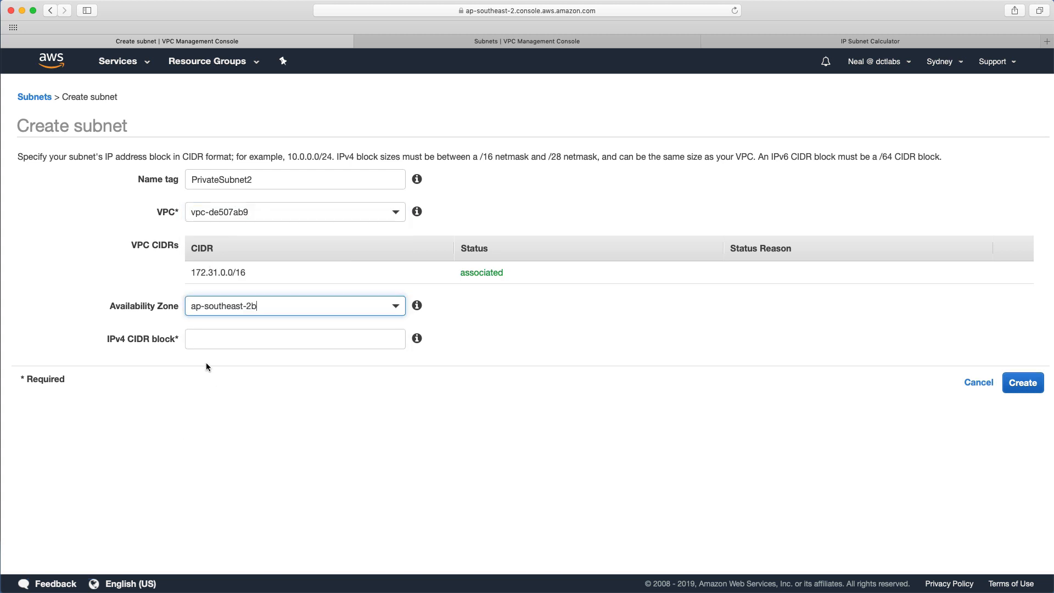
# - Copy the next free network prefix 172.31.64 from the subnet calculator, set PrivateSubnet2's IPv4 CIDR block to 172.31.64.0/20, and create the subnet
pyautogui.click(208, 342)
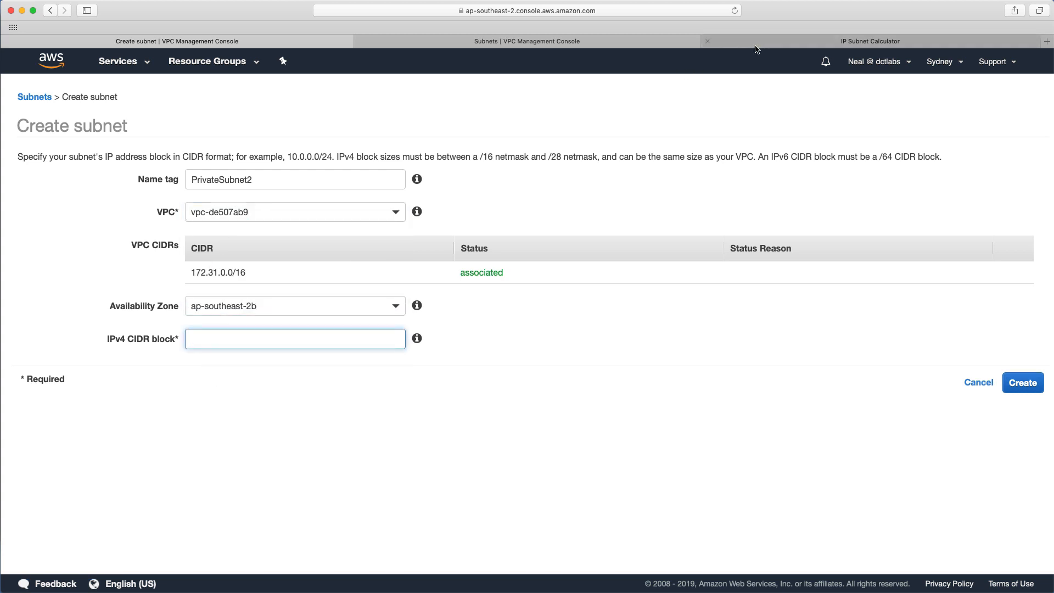
pyautogui.click(720, 42)
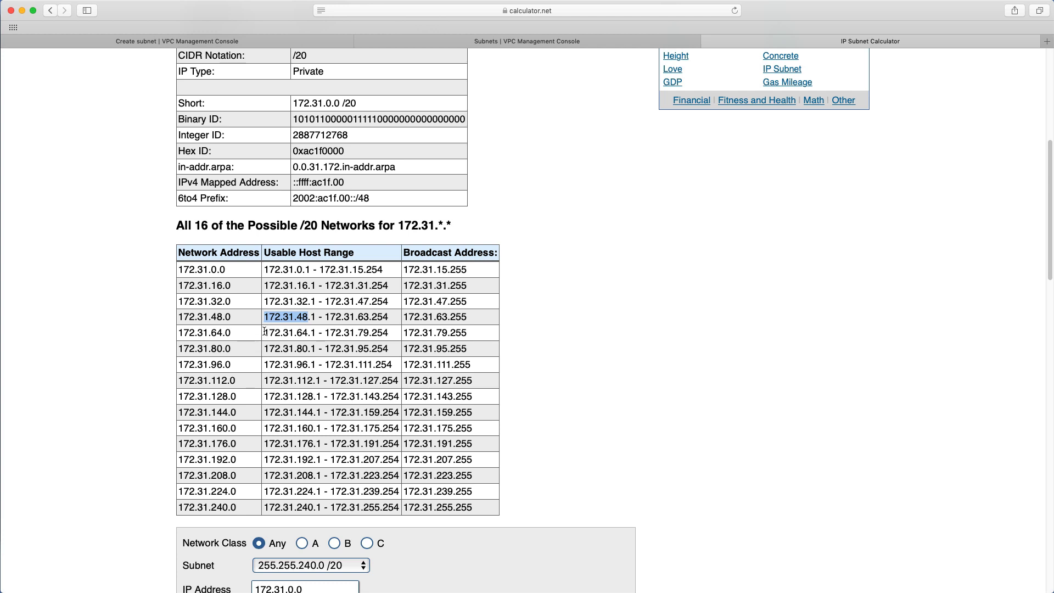
pyautogui.moveTo(264, 332); pyautogui.dragTo(308, 333)
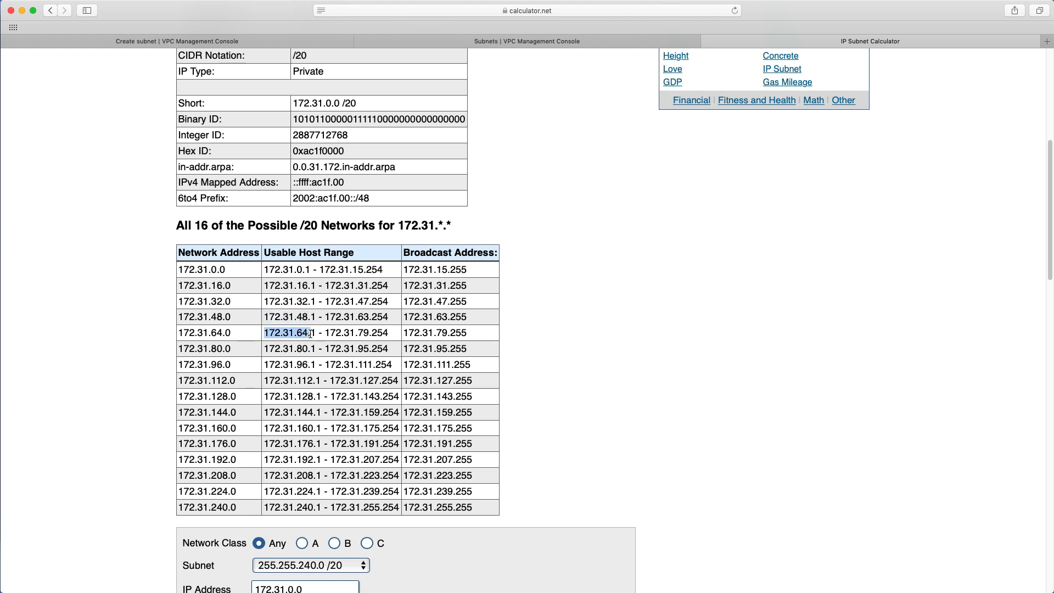
pyautogui.click(222, 41)
pyautogui.click(232, 344)
pyautogui.write('172.31.64.')
pyautogui.write('.')
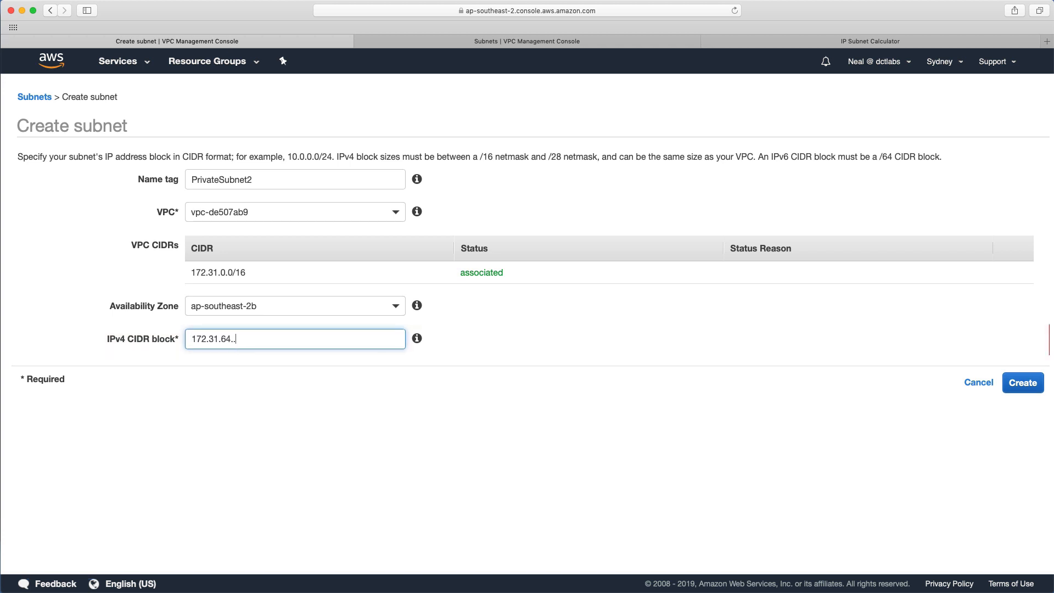
pyautogui.write('0/20')
pyautogui.click(238, 345)
pyautogui.press('BackSpace')
pyautogui.click(1018, 379)
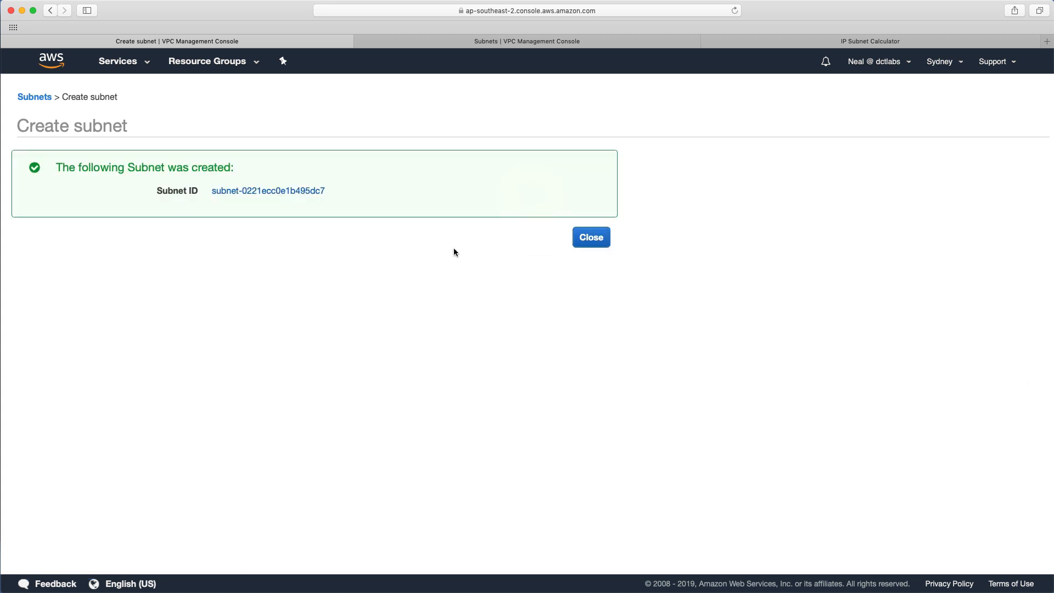
pyautogui.click(582, 236)
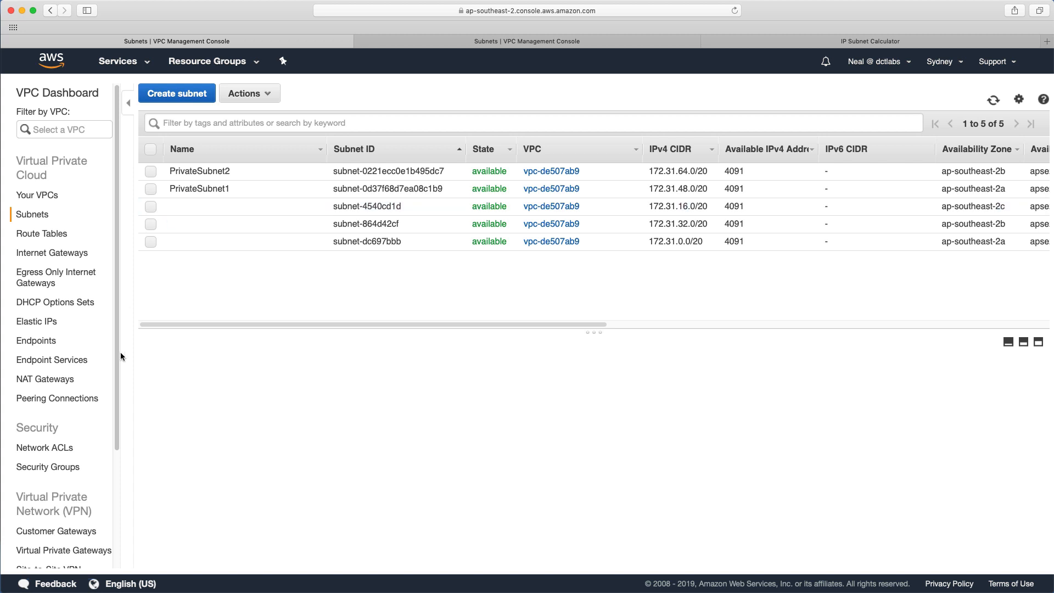
# - Associate PrivateSubnet1 and PrivateSubnet2 with the RT1 route table and save the subnet associations
pyautogui.click(41, 235)
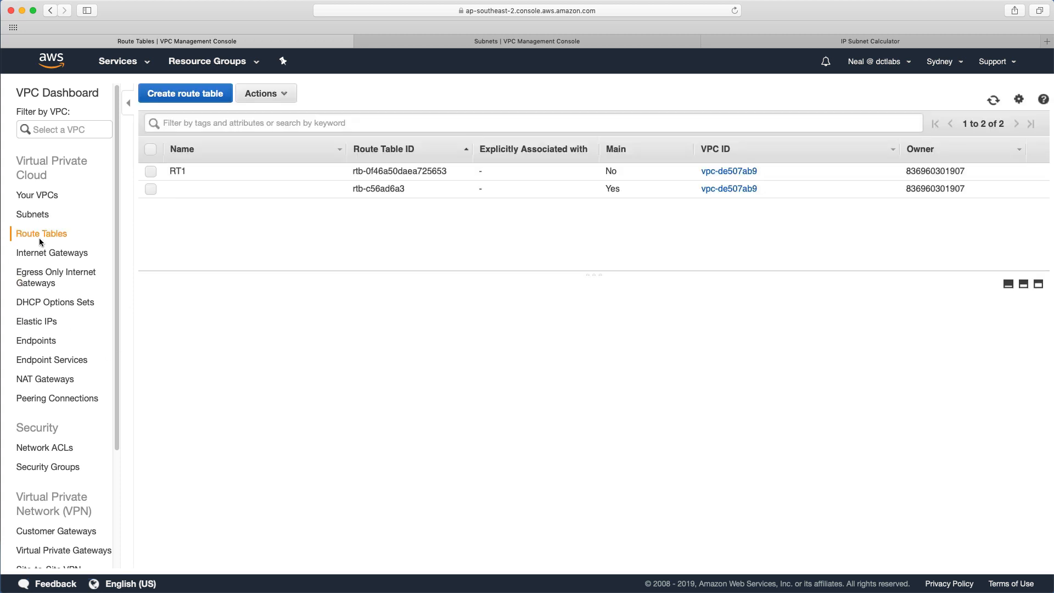
pyautogui.click(152, 174)
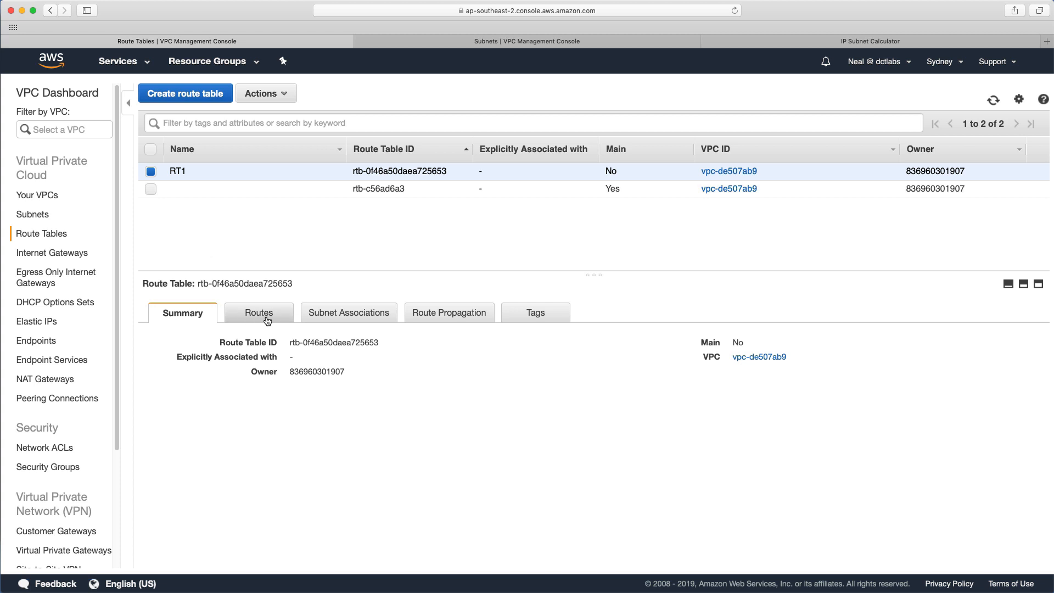
pyautogui.click(334, 317)
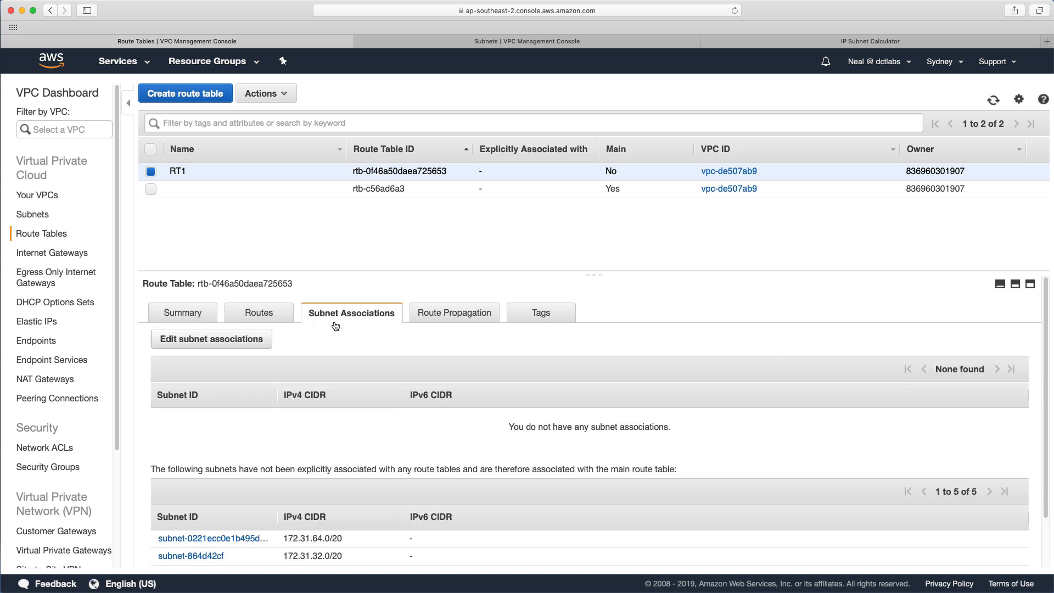
pyautogui.scroll(-2, 226, 447)
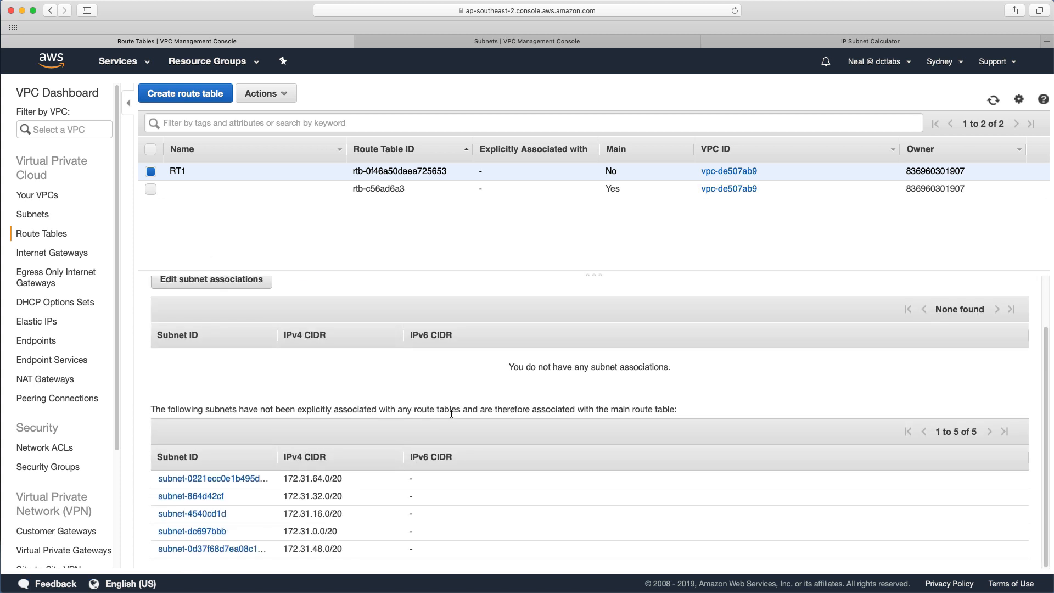
pyautogui.click(250, 284)
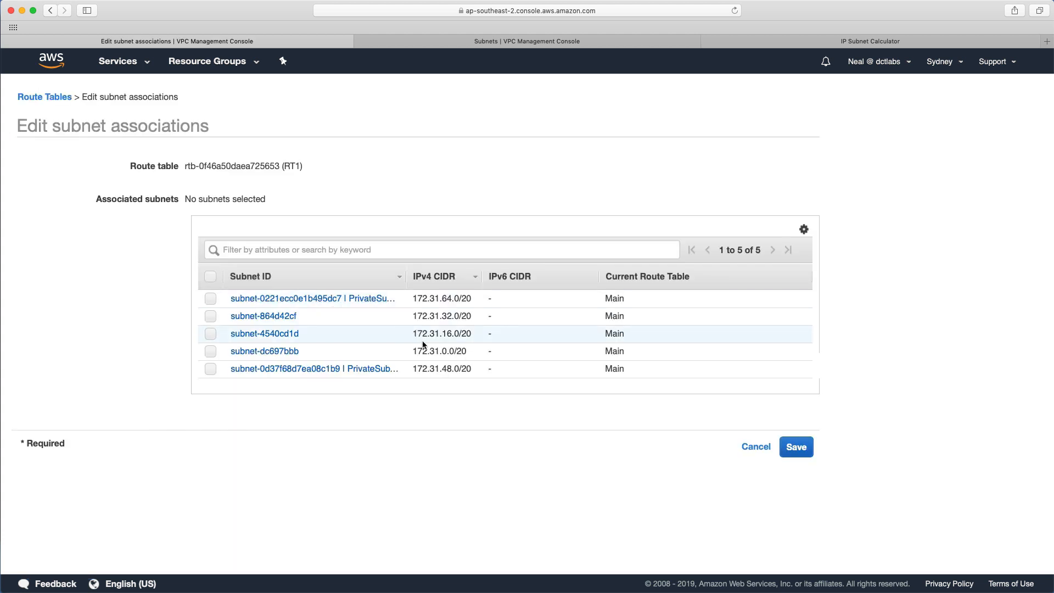
pyautogui.click(209, 370)
pyautogui.click(209, 302)
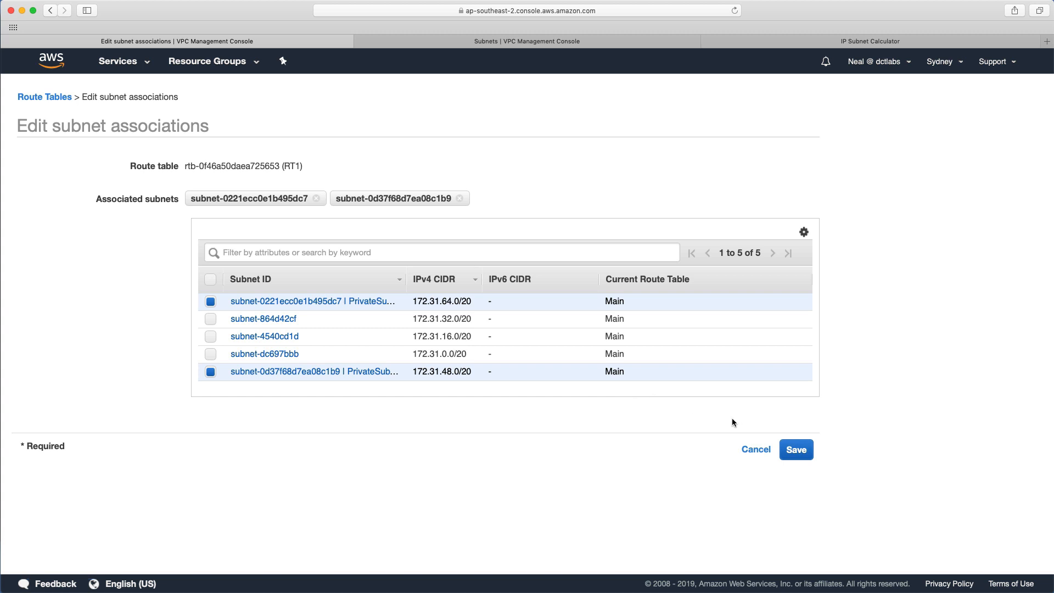
pyautogui.click(796, 449)
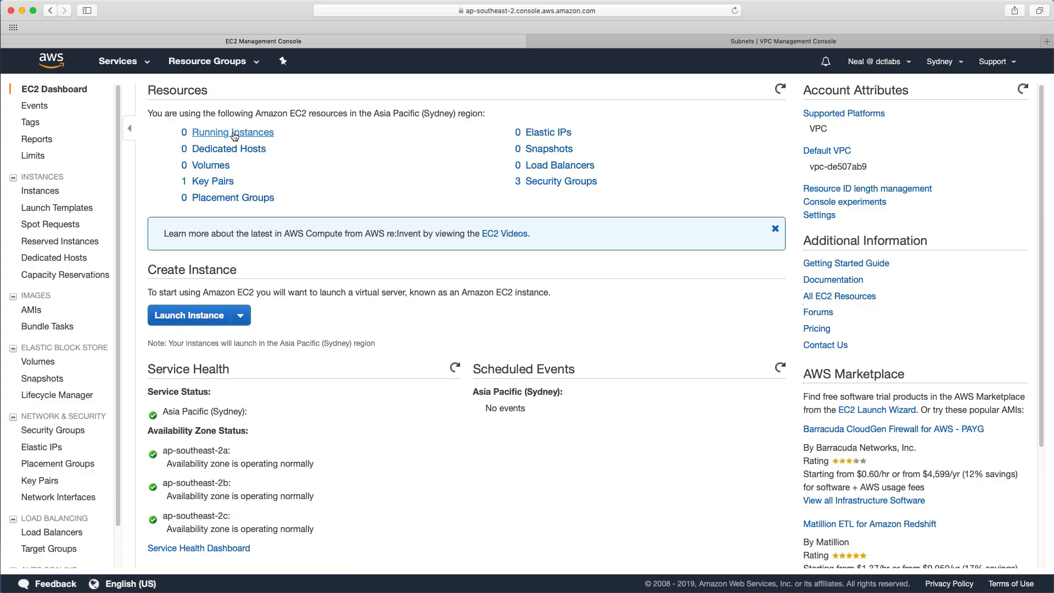
# - Set up a new EC2 instance with the Amazon Linux 2 AMI, type t2.micro, in the default ap-southeast-2a subnet
pyautogui.click(233, 131)
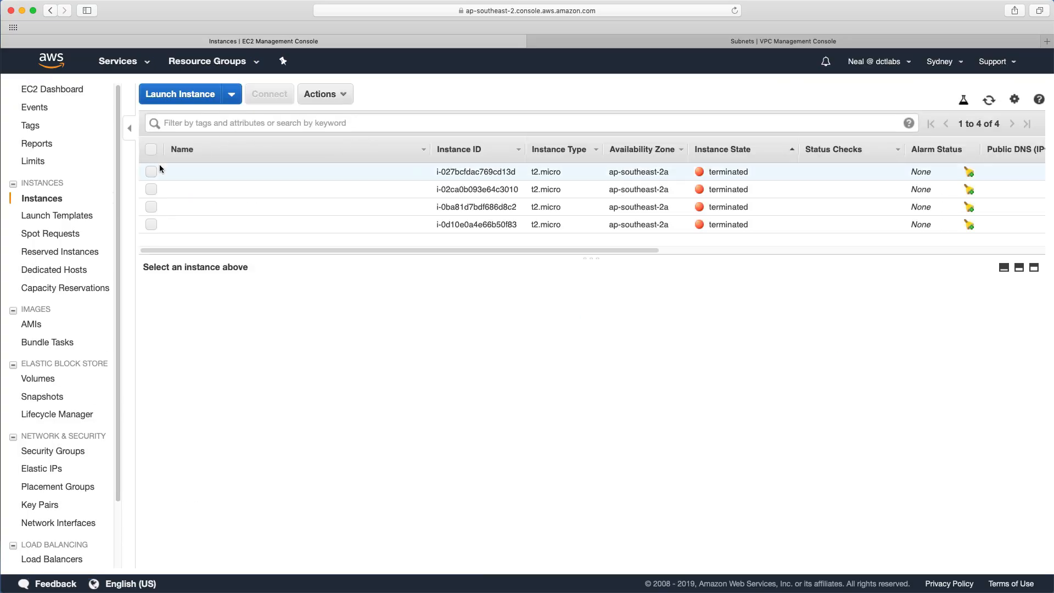
pyautogui.click(182, 102)
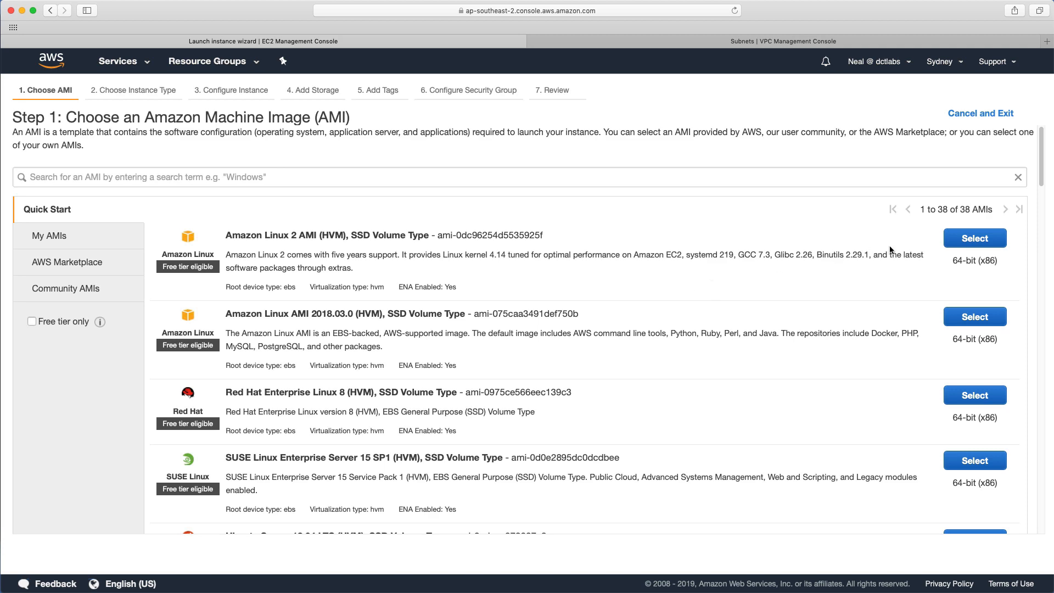
pyautogui.click(961, 239)
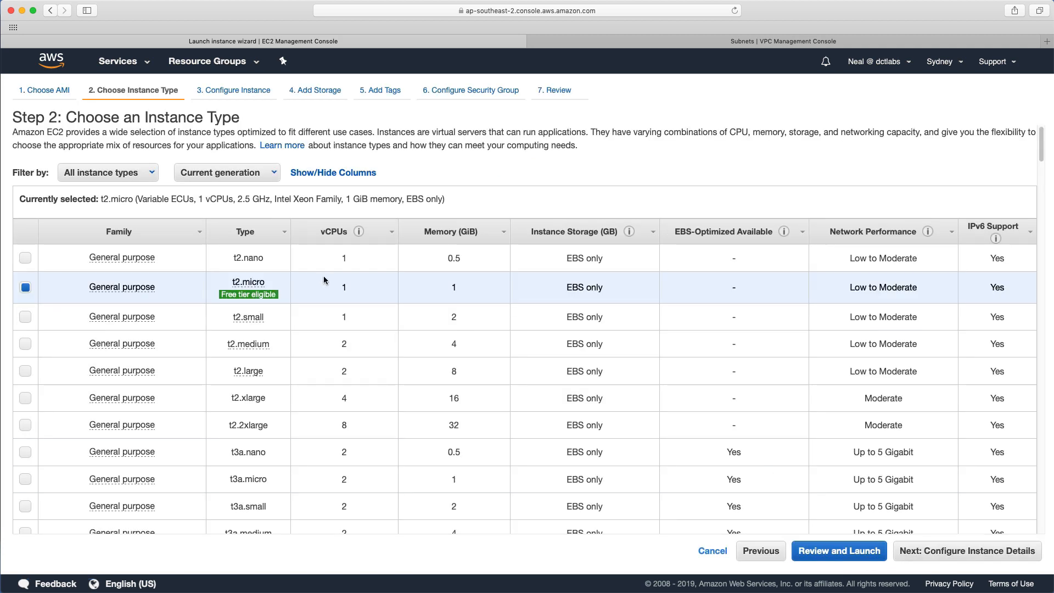
pyautogui.click(936, 552)
pyautogui.click(273, 240)
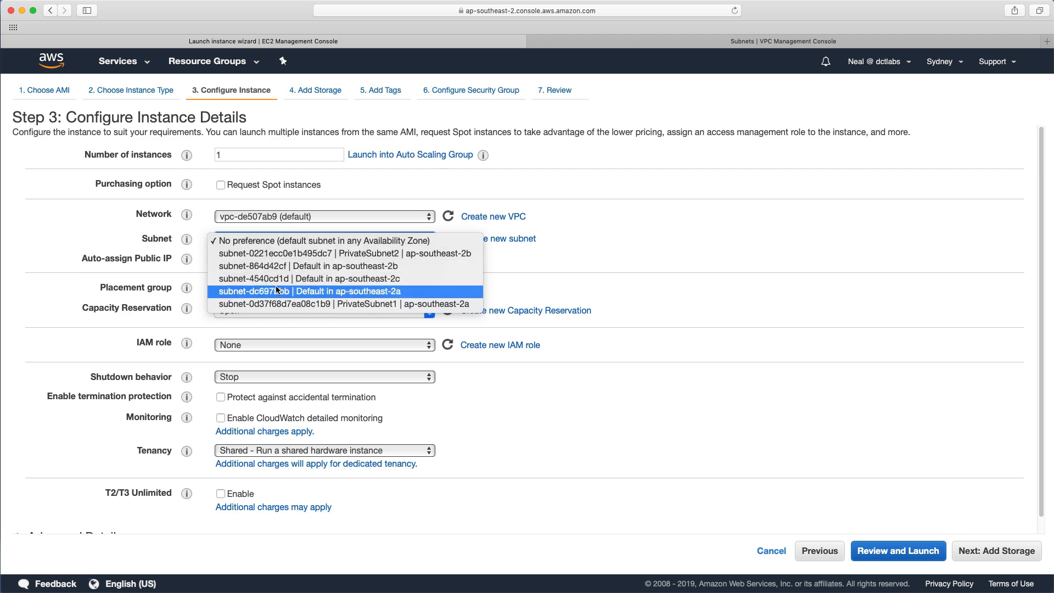
pyautogui.click(329, 292)
# - Keep the default storage and tags, and assign the existing Web-Access security group to the instance
pyautogui.click(983, 551)
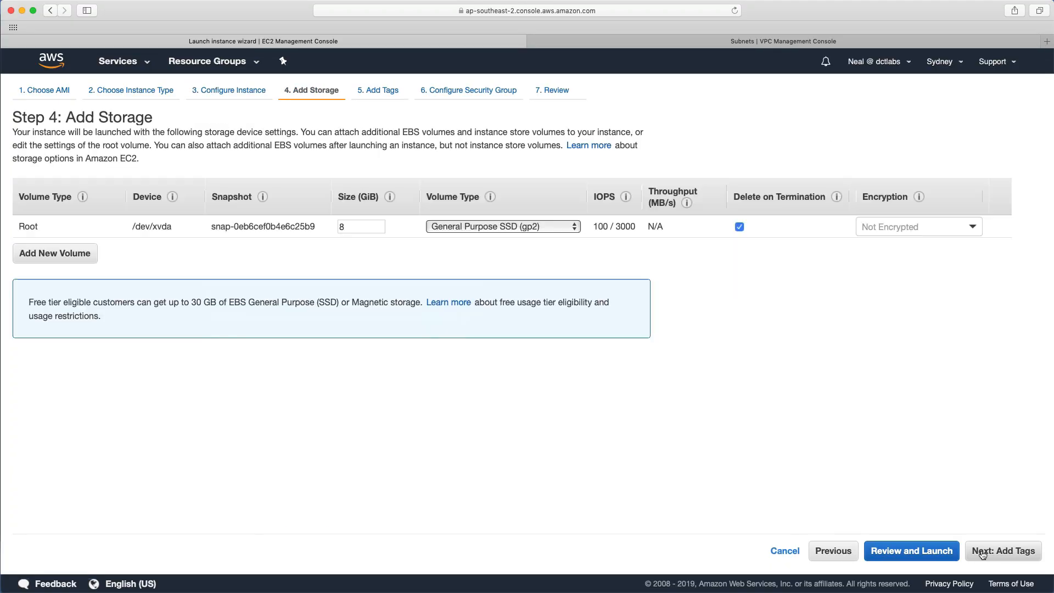
pyautogui.click(983, 551)
pyautogui.click(983, 553)
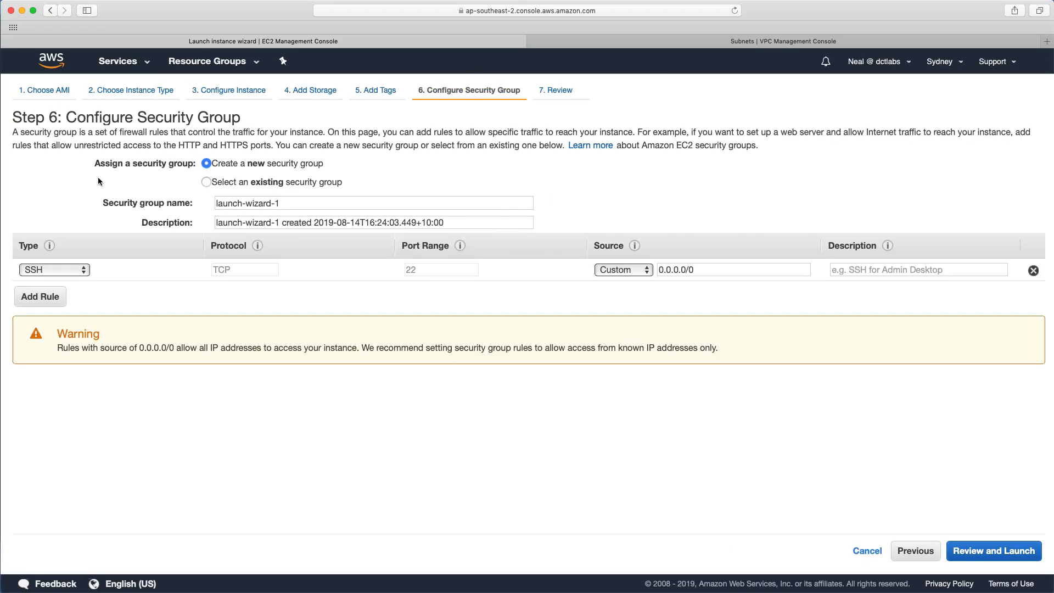
pyautogui.click(206, 182)
pyautogui.click(148, 266)
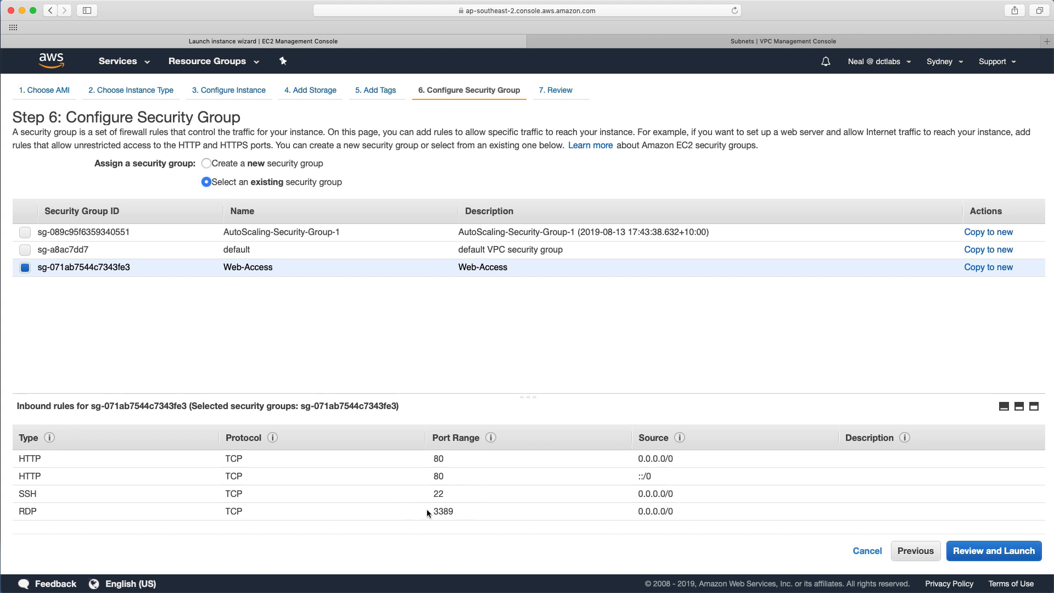
# - Launch the instance with the existing key pair, acknowledging access to its private key file, and return to the instances list
pyautogui.click(983, 551)
pyautogui.click(1020, 551)
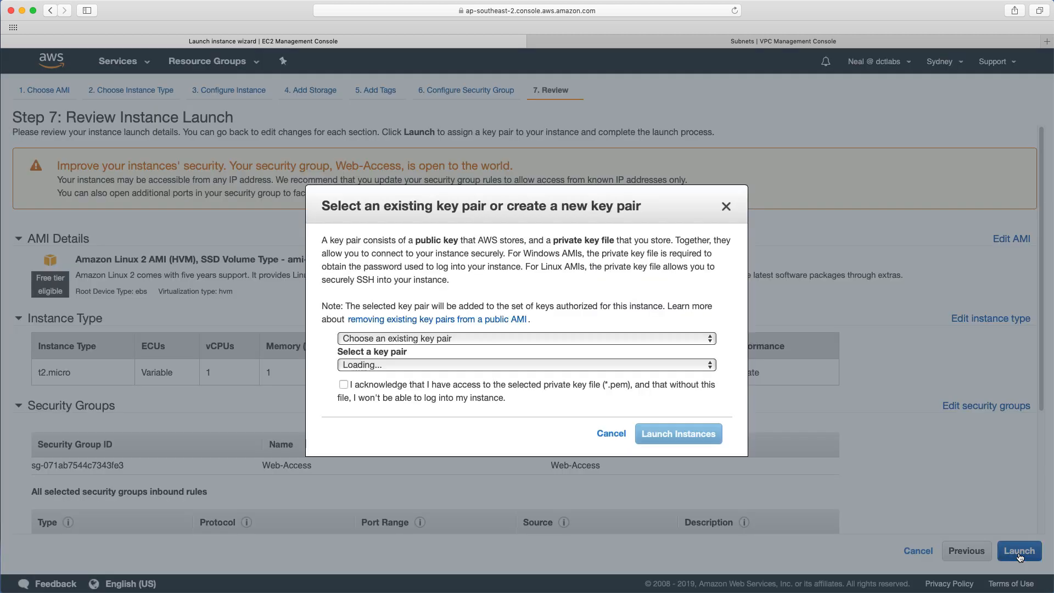
pyautogui.click(437, 386)
pyautogui.click(678, 434)
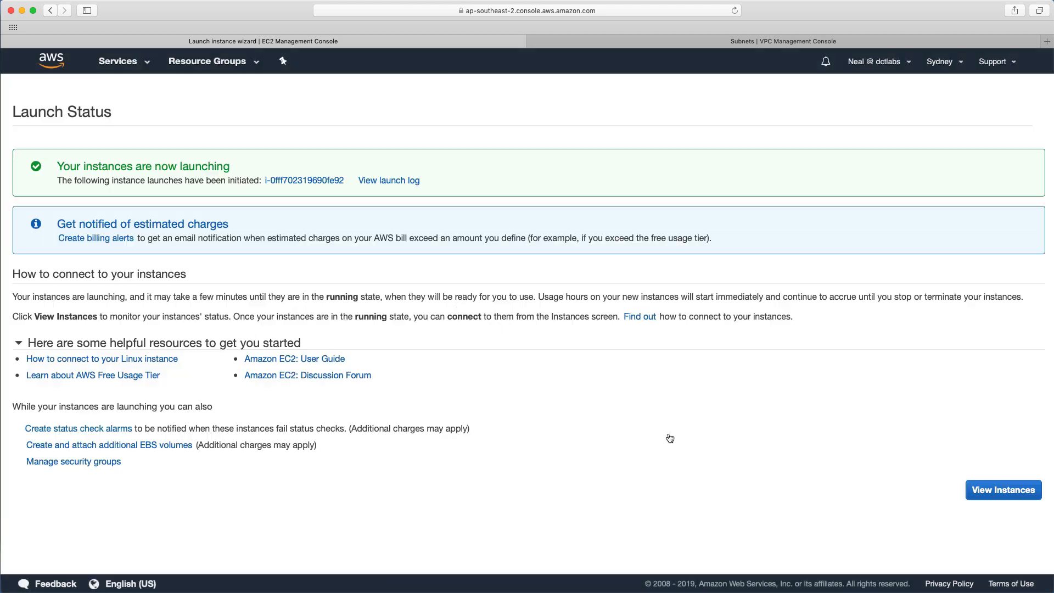
pyautogui.click(984, 491)
# - Set up another EC2 instance with the Amazon Linux 2 AMI, type t2.micro, in the PrivateSubnet1 subnet in ap-southeast-2a
pyautogui.click(147, 99)
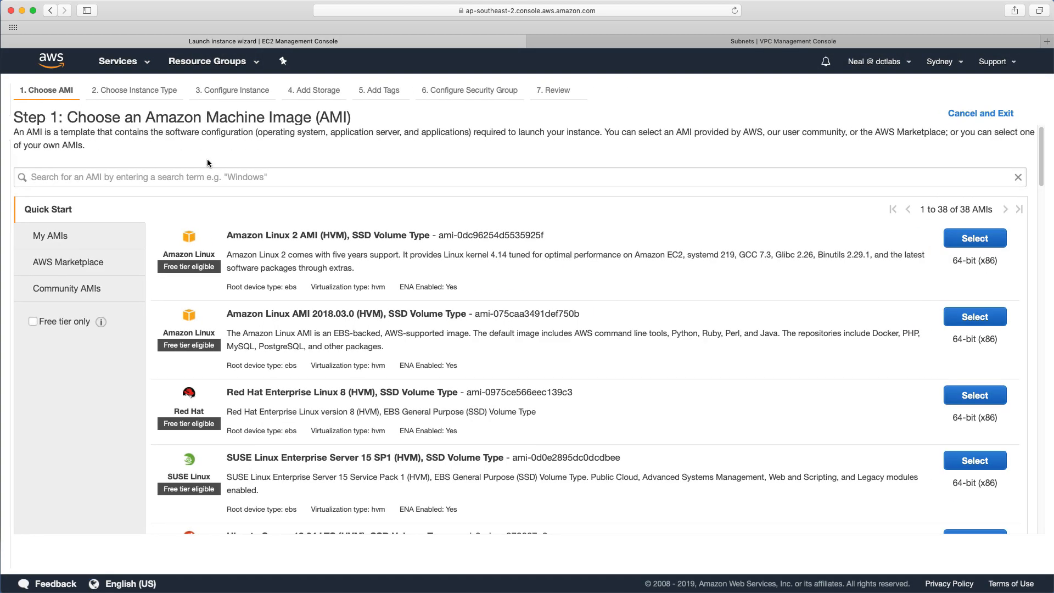
pyautogui.click(959, 238)
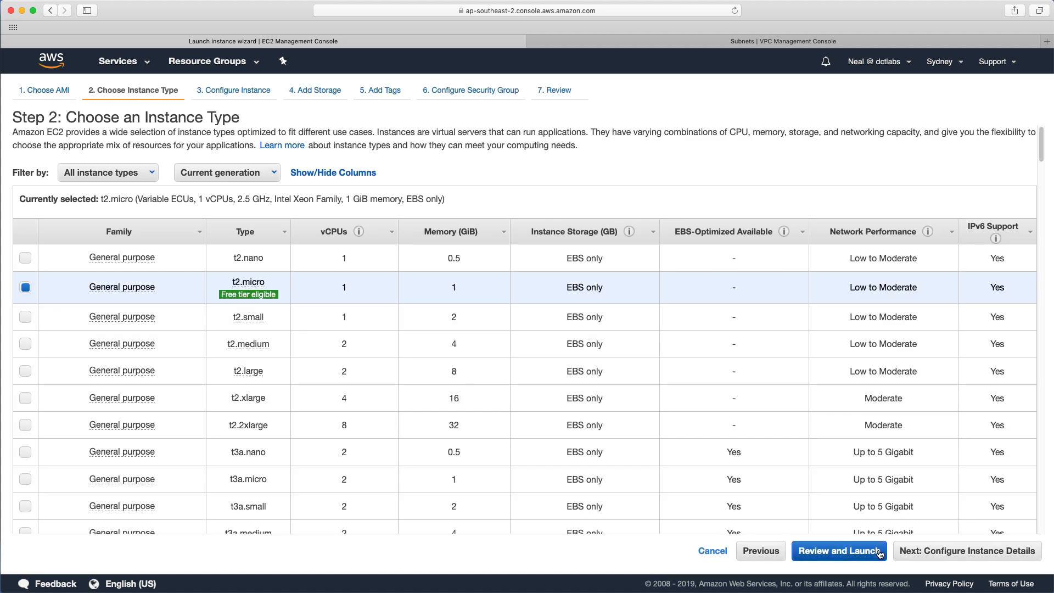
pyautogui.click(968, 551)
pyautogui.click(280, 240)
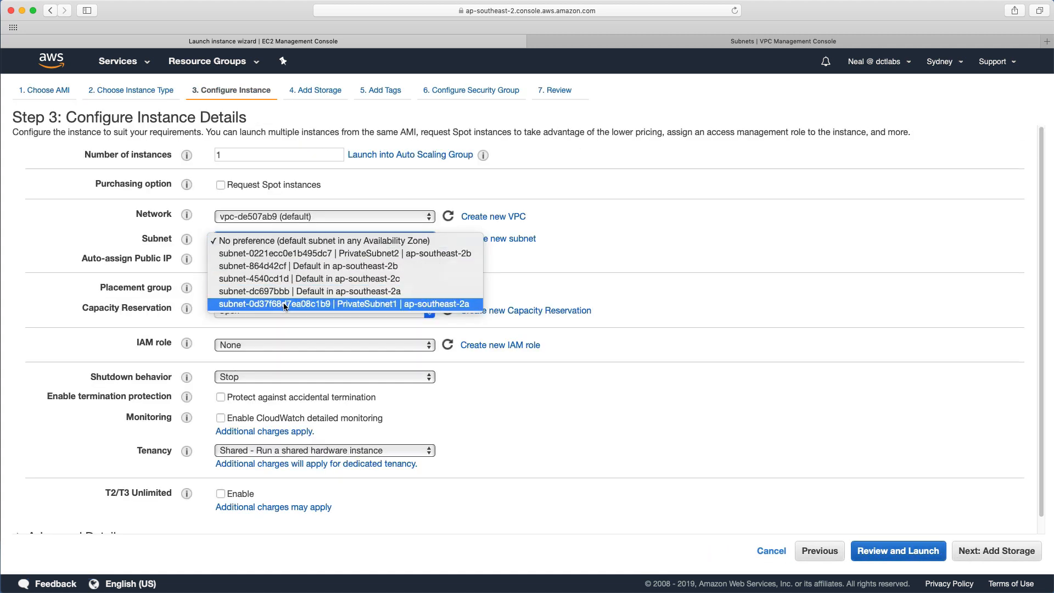
pyautogui.click(361, 305)
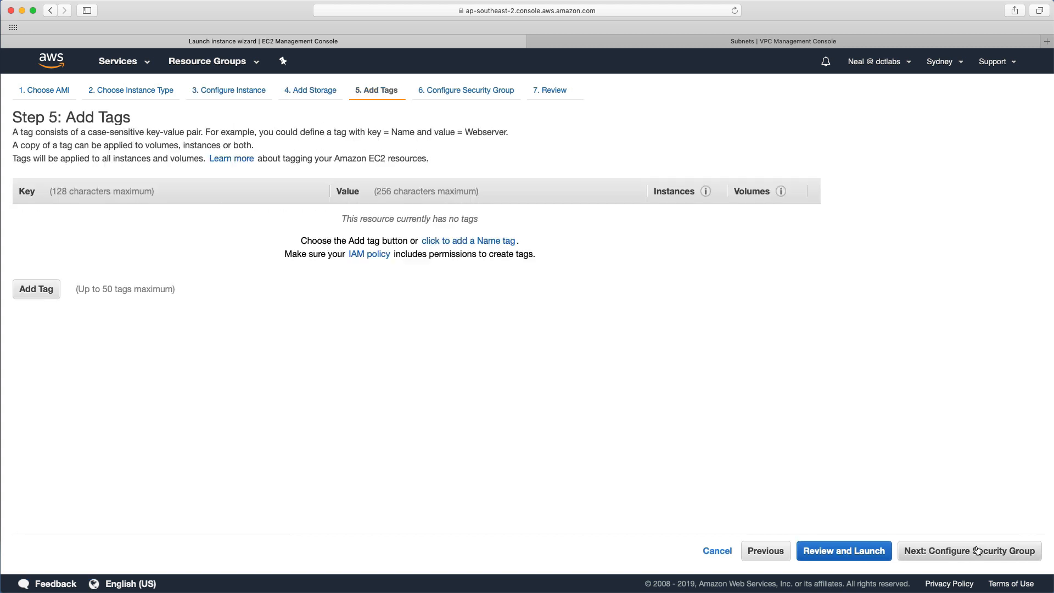
# - Assign the existing Web-Access security group to the private instance and launch it with the sydney-kp key pair
pyautogui.click(976, 550)
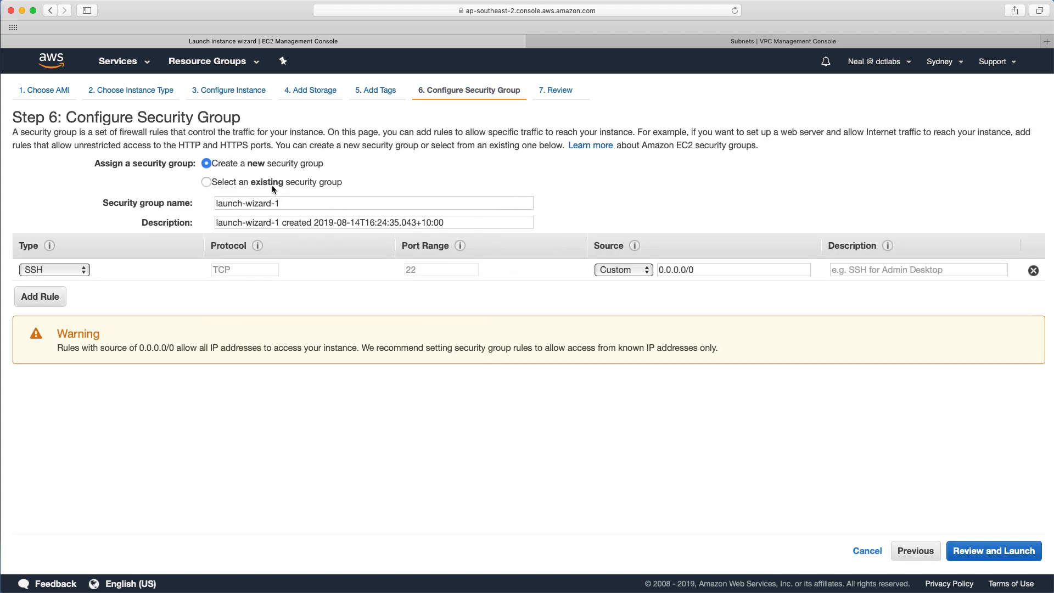
pyautogui.click(255, 182)
pyautogui.click(211, 269)
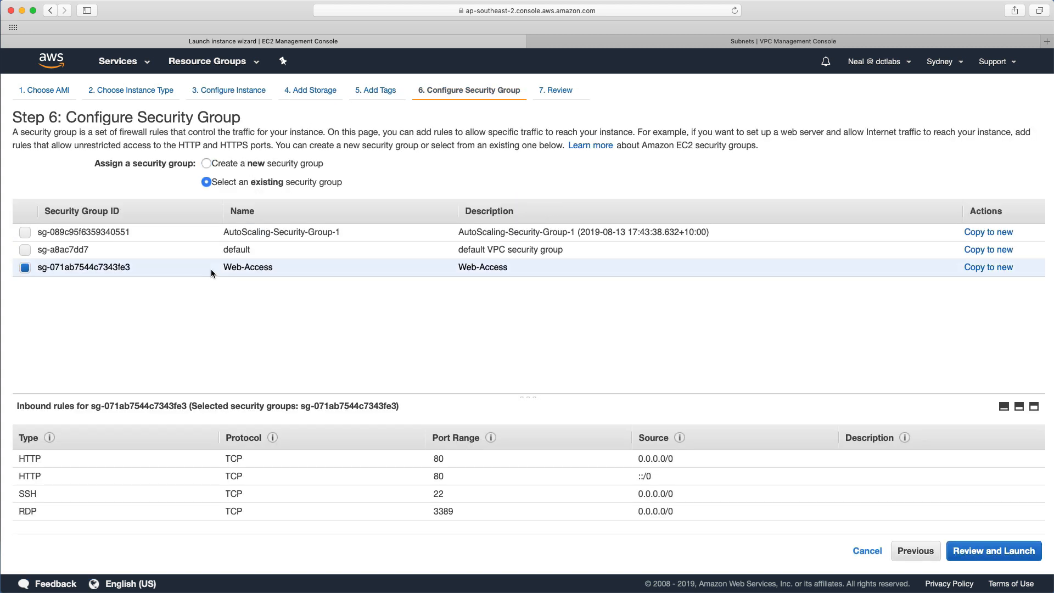
pyautogui.click(994, 551)
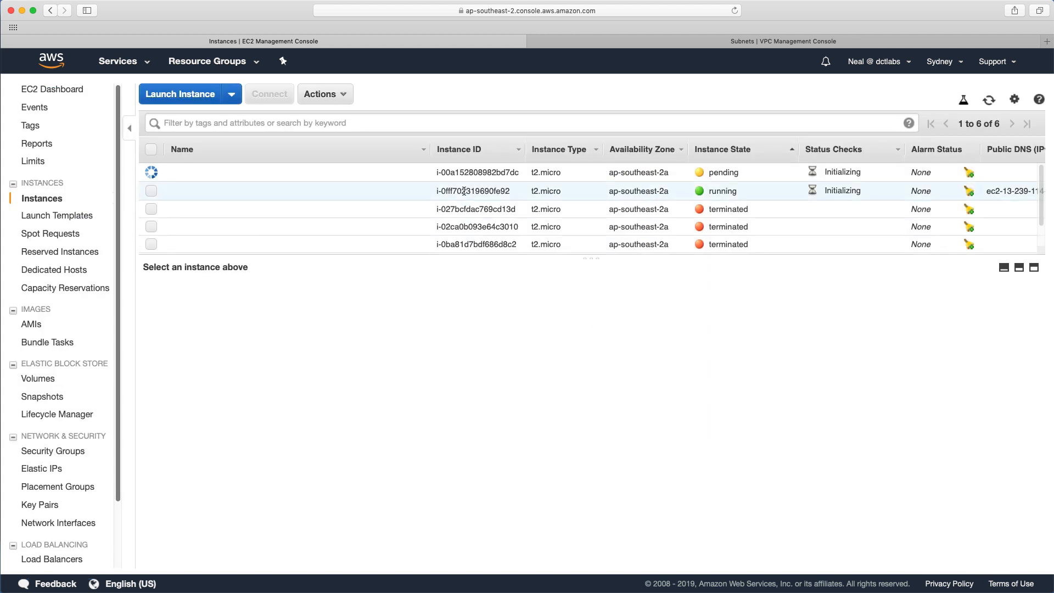
# - Copy the IPv4 public IP of the running instance in the public subnet and switch to the terminal
pyautogui.click(464, 190)
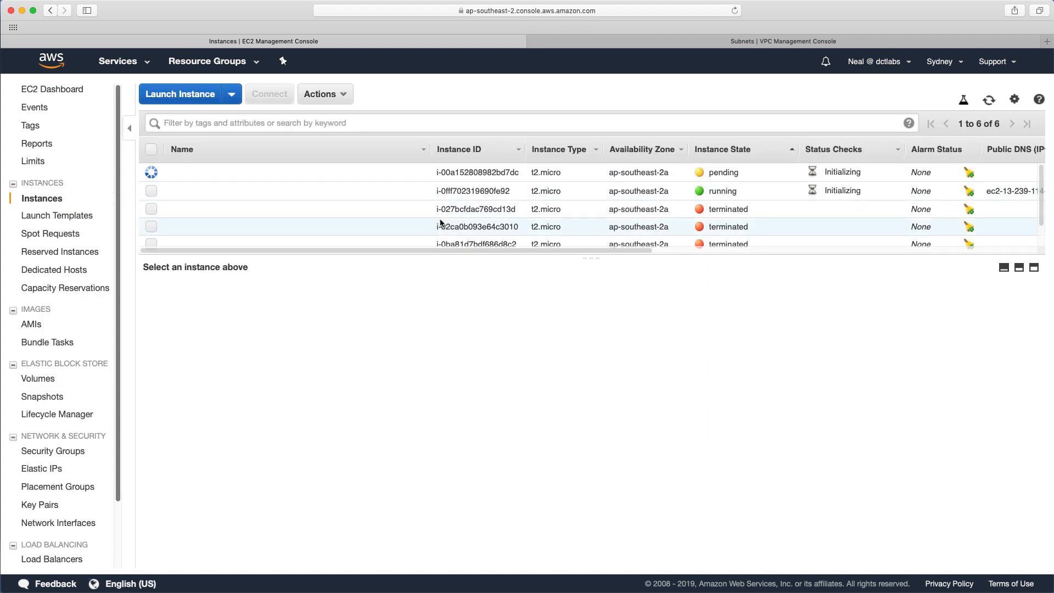
pyautogui.click(790, 336)
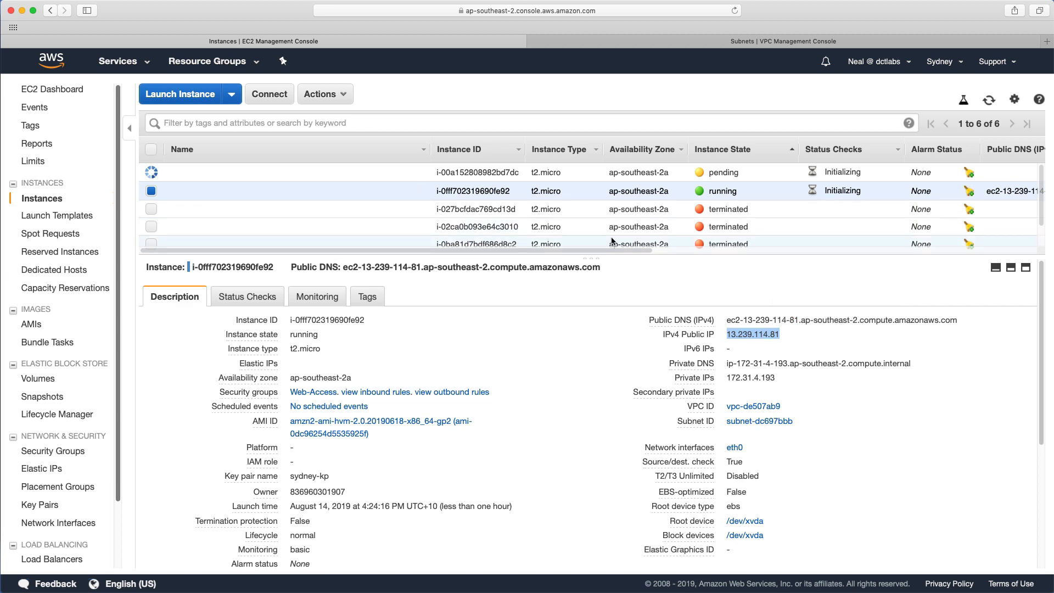
pyautogui.hotkey('ctrl', 'Right')
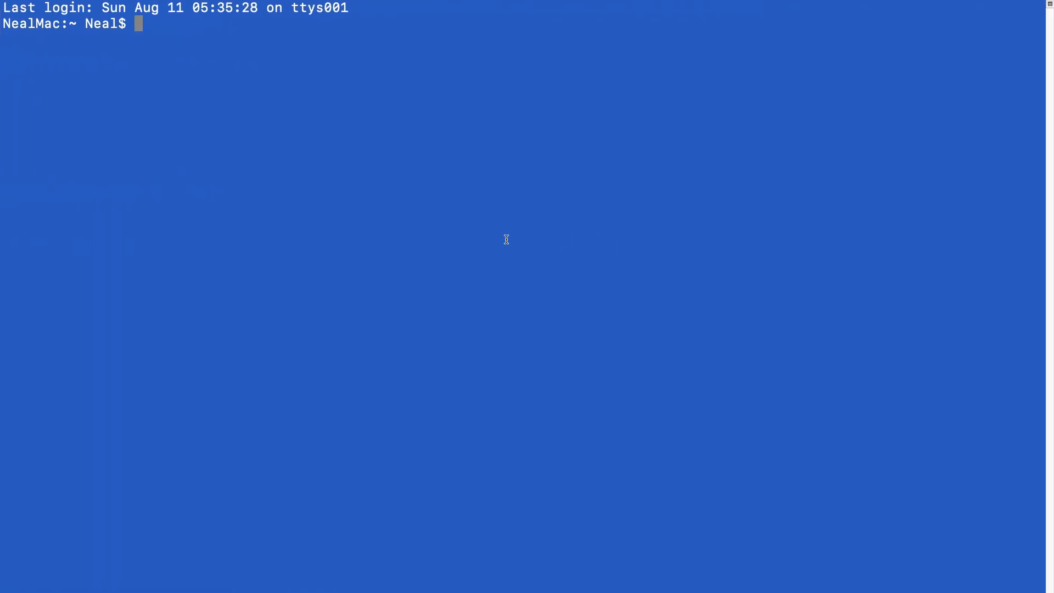
pyautogui.write('ssh ec2-u')
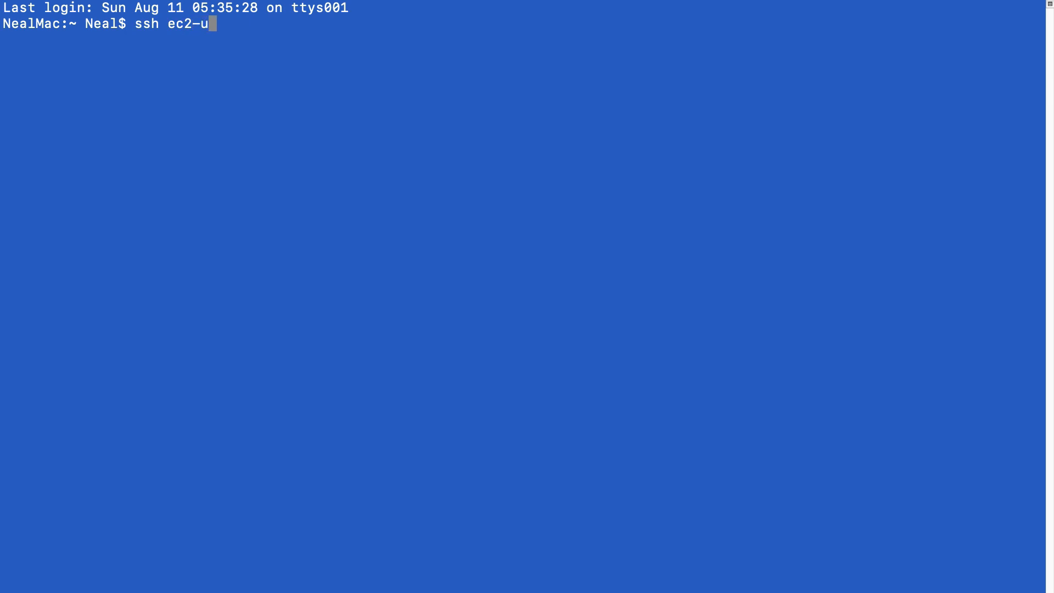
pyautogui.write('ser@')
pyautogui.press('super+v')
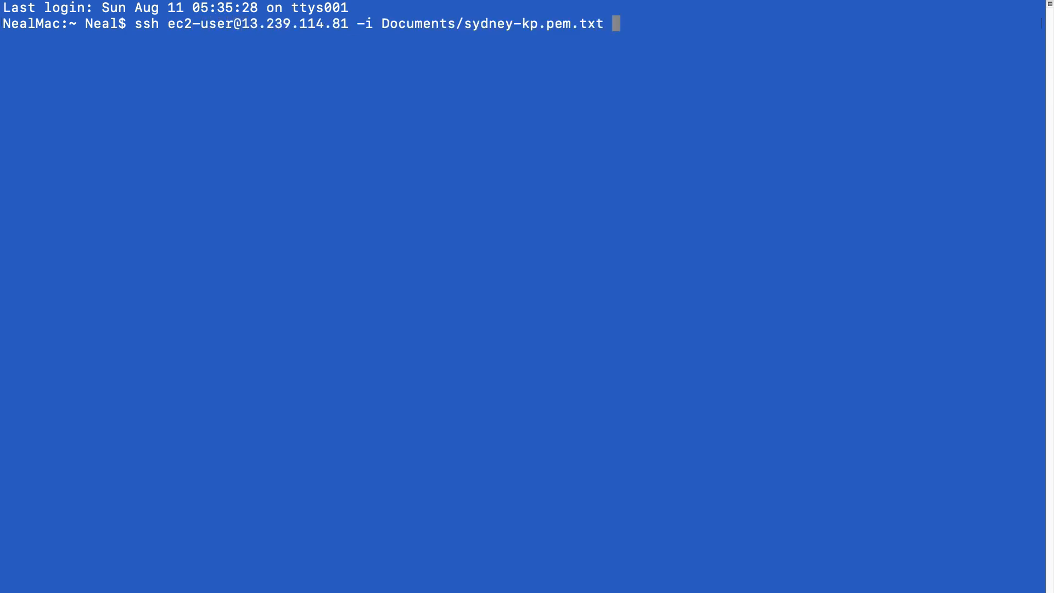
pyautogui.press('Return')
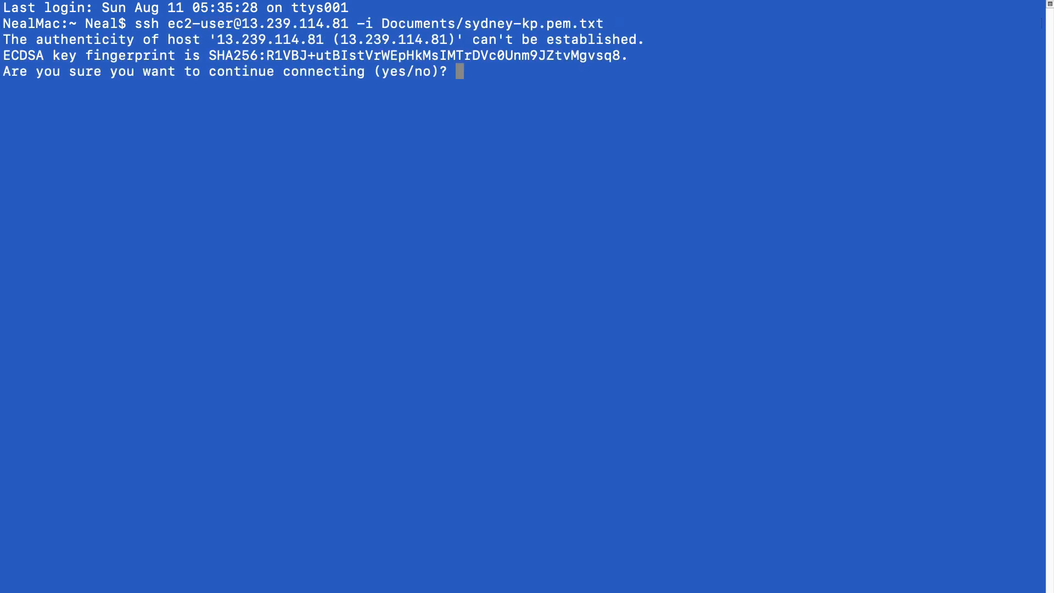
pyautogui.write('yes')
pyautogui.press('Return')
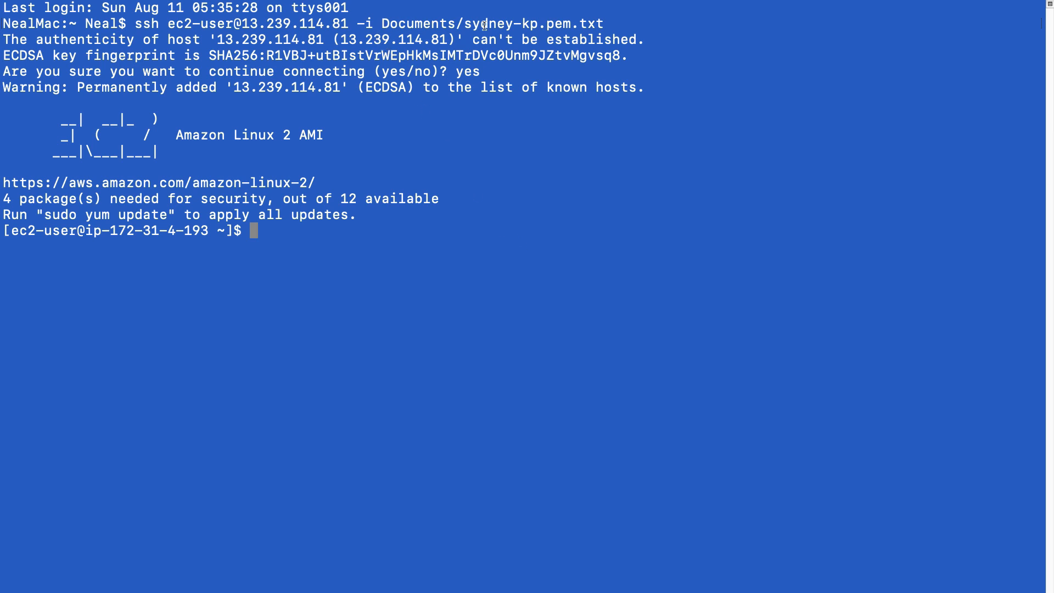
pyautogui.moveTo(465, 24); pyautogui.dragTo(609, 24)
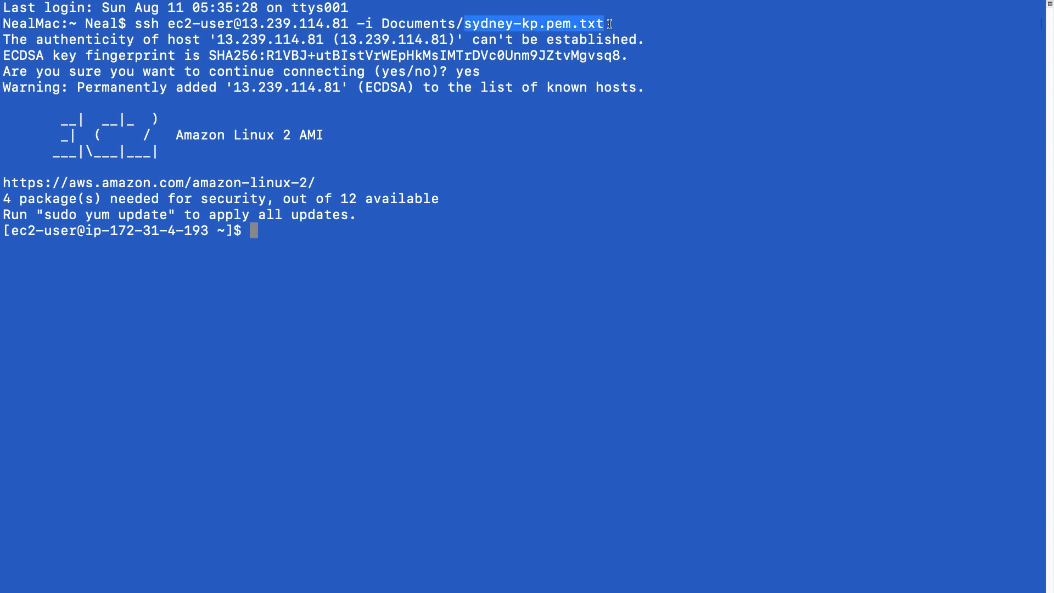
pyautogui.click(609, 24)
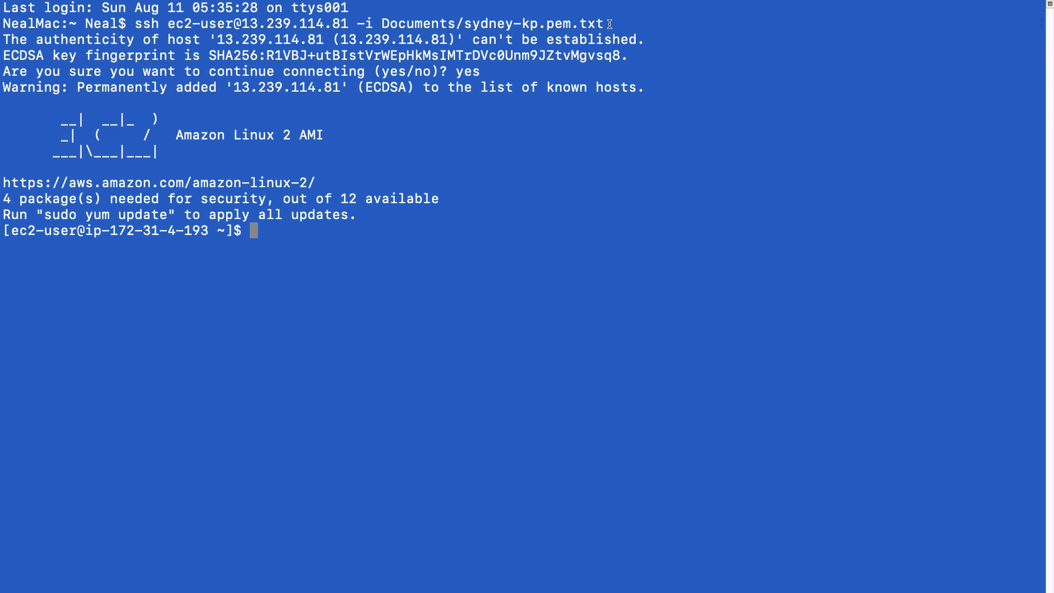
pyautogui.hotkey('ctrl', 'Right')
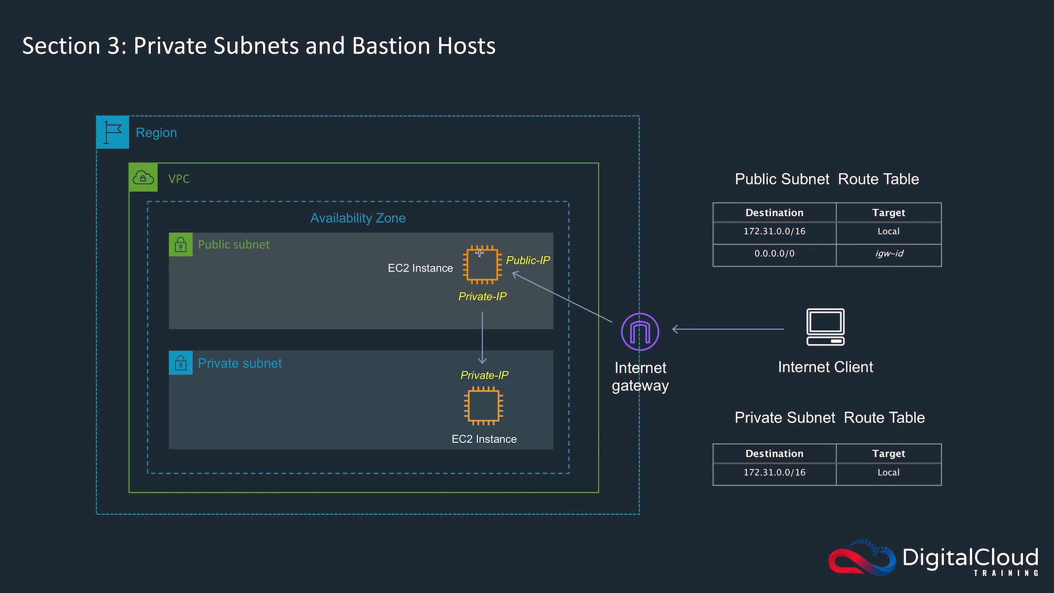
pyautogui.hotkey('ctrl', 'Left')
pyautogui.hotkey('ctrl', 'Left')
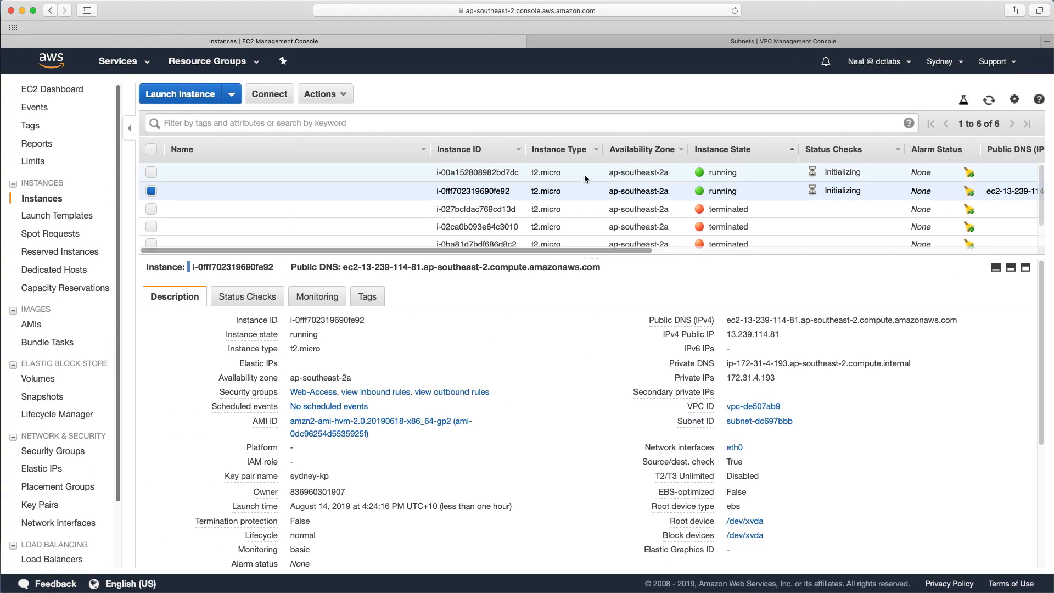
pyautogui.click(585, 174)
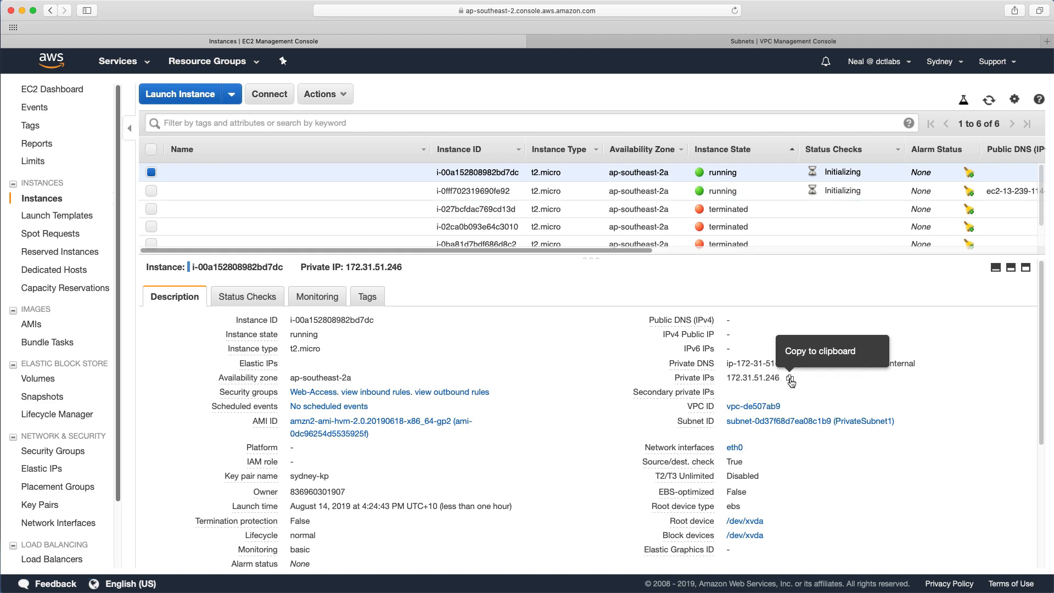
pyautogui.hotkey('ctrl', 'Right')
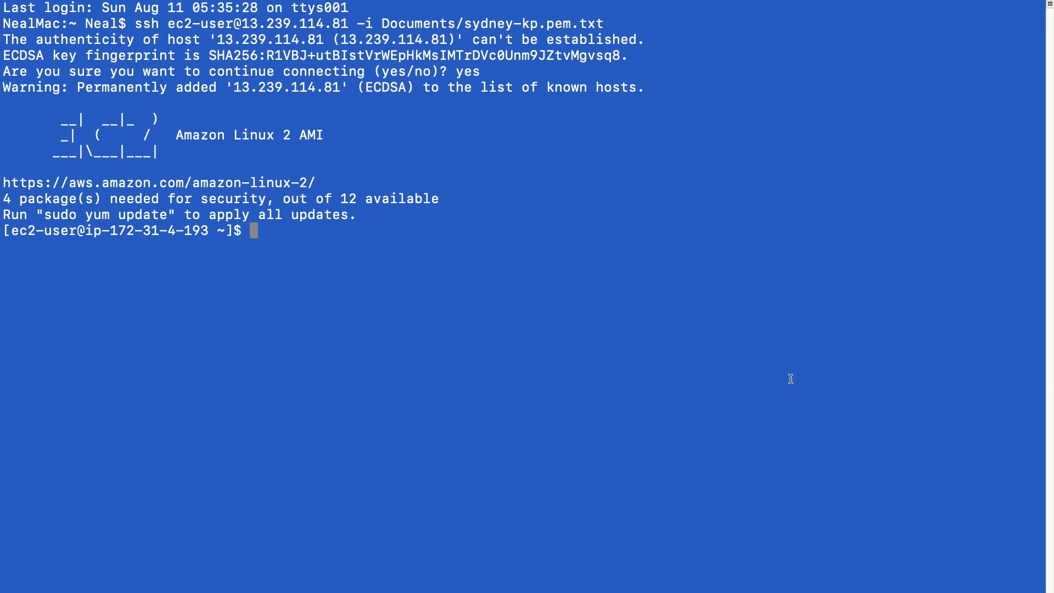
pyautogui.write('ssh ec2-us')
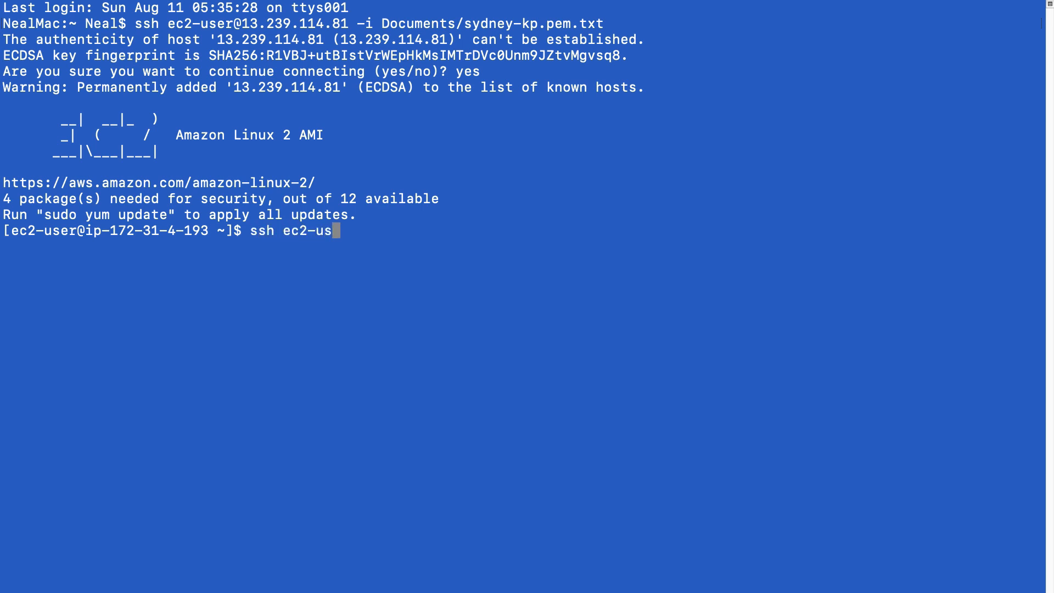
pyautogui.write('er@')
pyautogui.write('172.31.51.246')
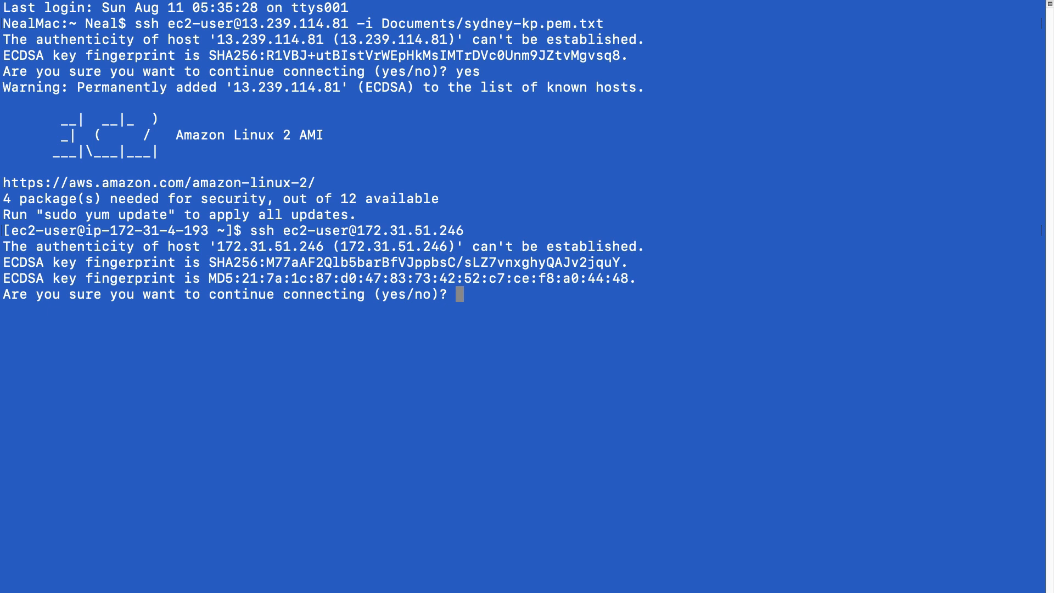
pyautogui.write('yes')
pyautogui.press('Return')
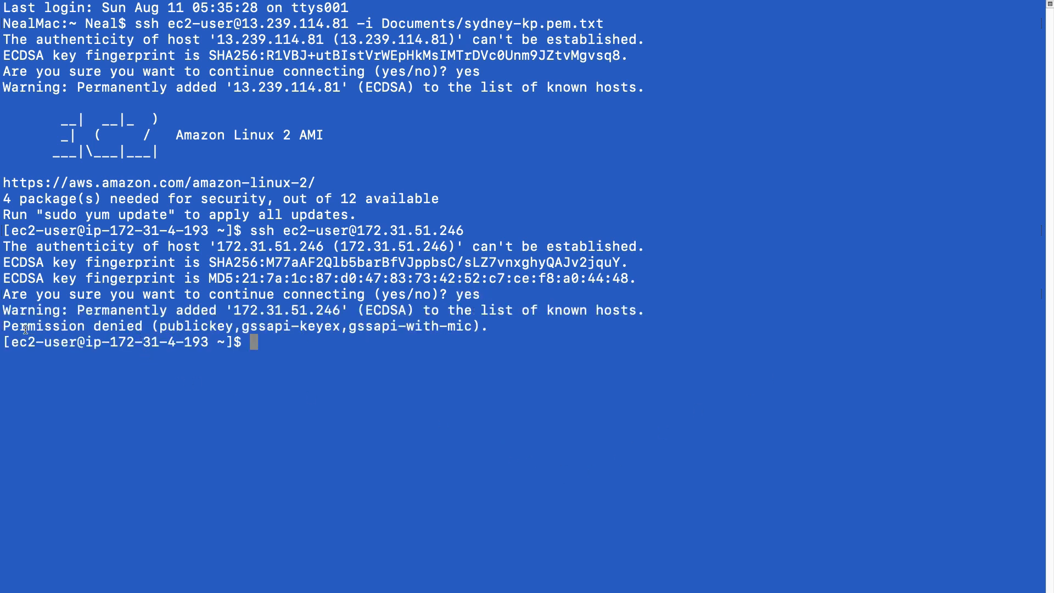
pyautogui.moveTo(159, 327); pyautogui.dragTo(229, 327)
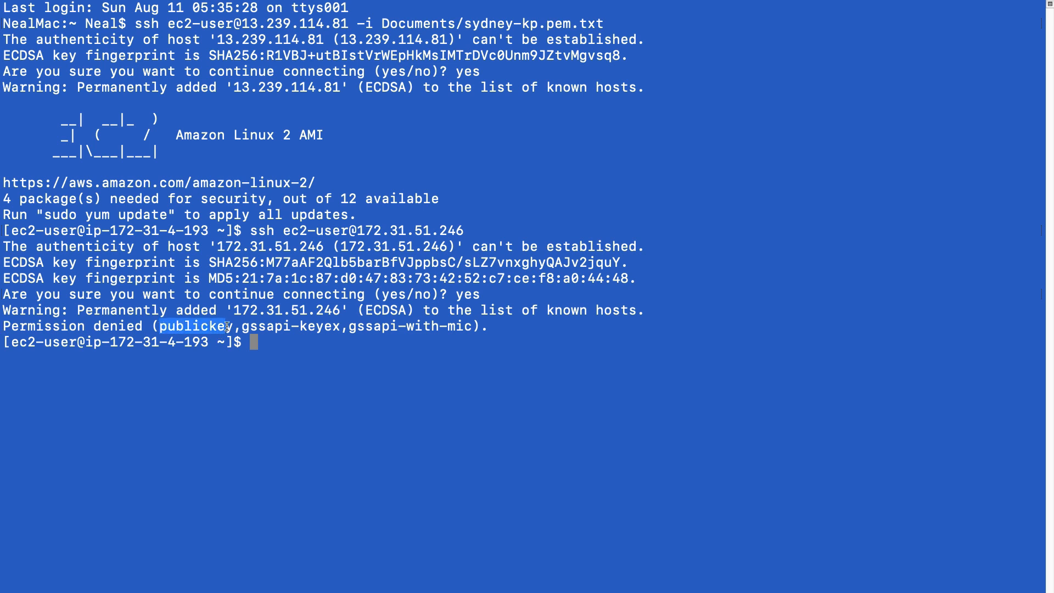
pyautogui.click(272, 338)
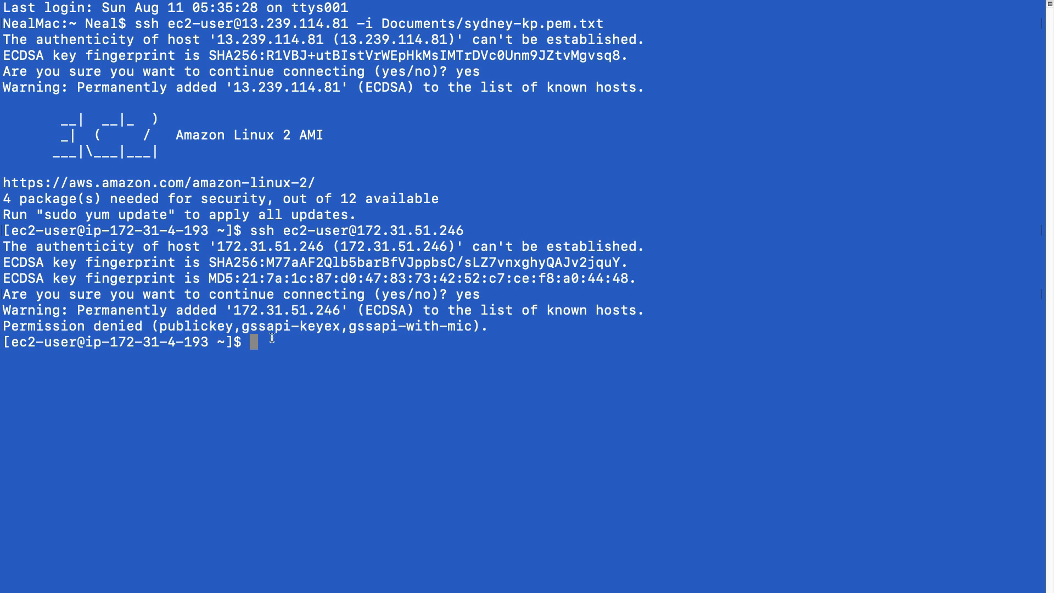
# - Exit the SSH session on the public instance and clear the terminal
pyautogui.write('exit')
pyautogui.press('Return')
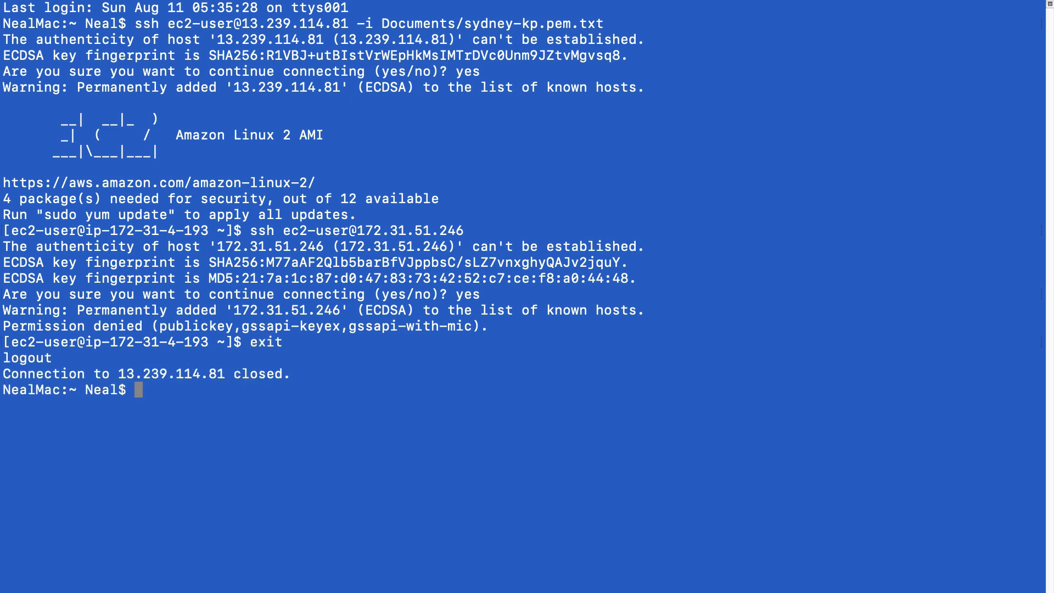
pyautogui.write('clear')
pyautogui.press('Return')
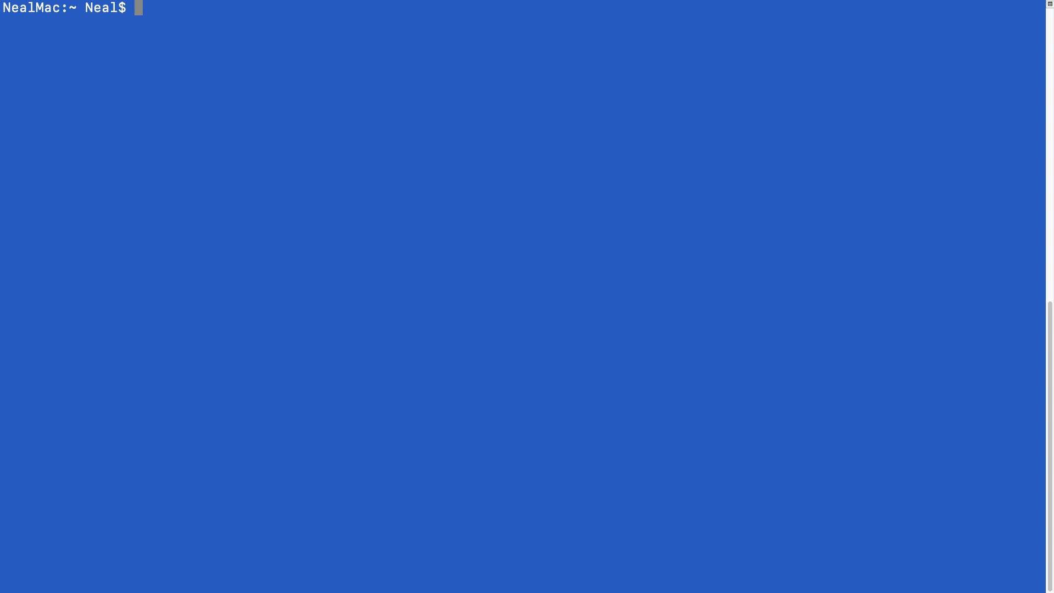
# - Add the private key file Documents/sydney-kp.pem.txt to the SSH agent and keychain with ssh-add -K
pyautogui.write('ssh-add -')
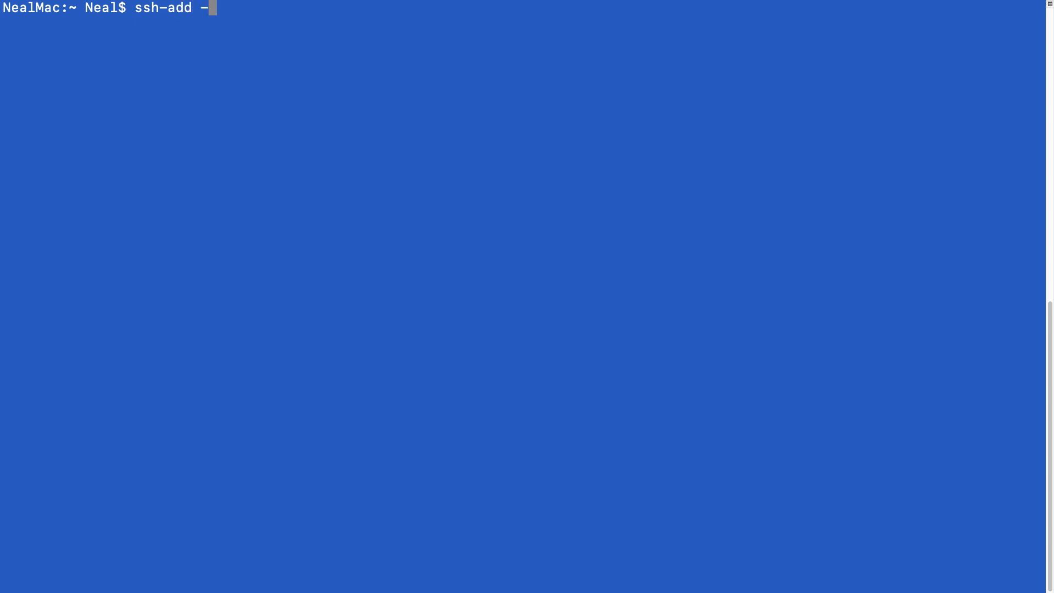
pyautogui.write('c')
pyautogui.press('BackSpace')
pyautogui.write('K Doc')
pyautogui.press('Tab')
pyautogui.write('sy')
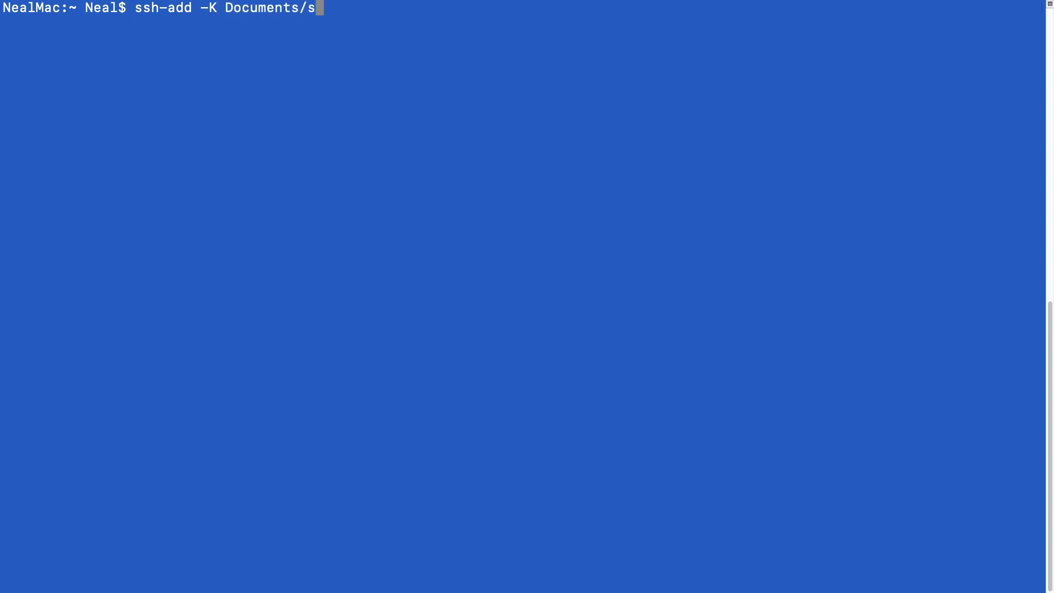
pyautogui.press('Tab')
pyautogui.press('Return')
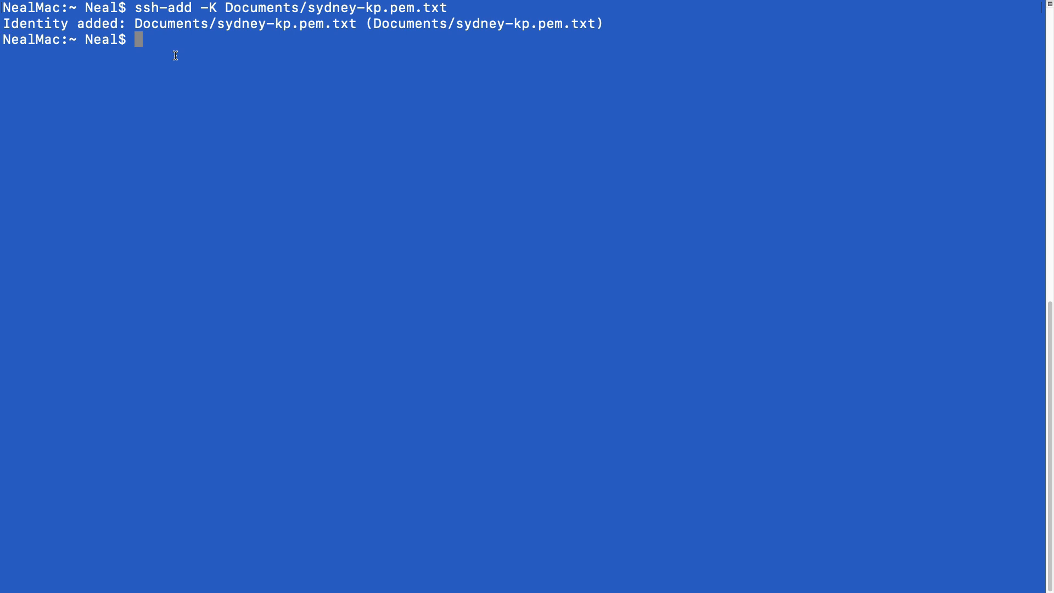
pyautogui.write('ssh -A ec2-')
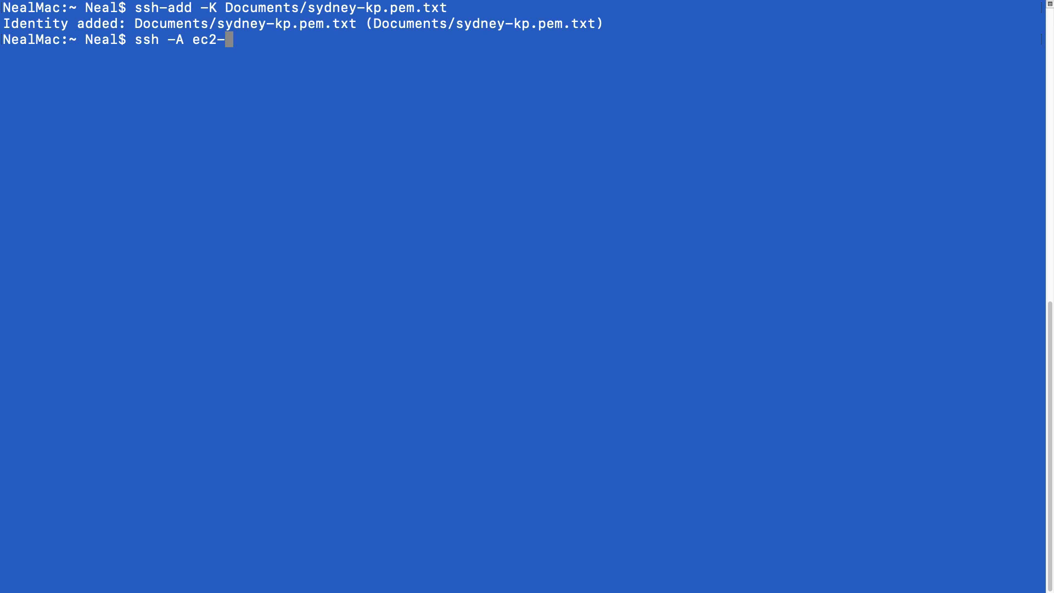
pyautogui.write('user@')
pyautogui.hotkey('ctrl', 'Left')
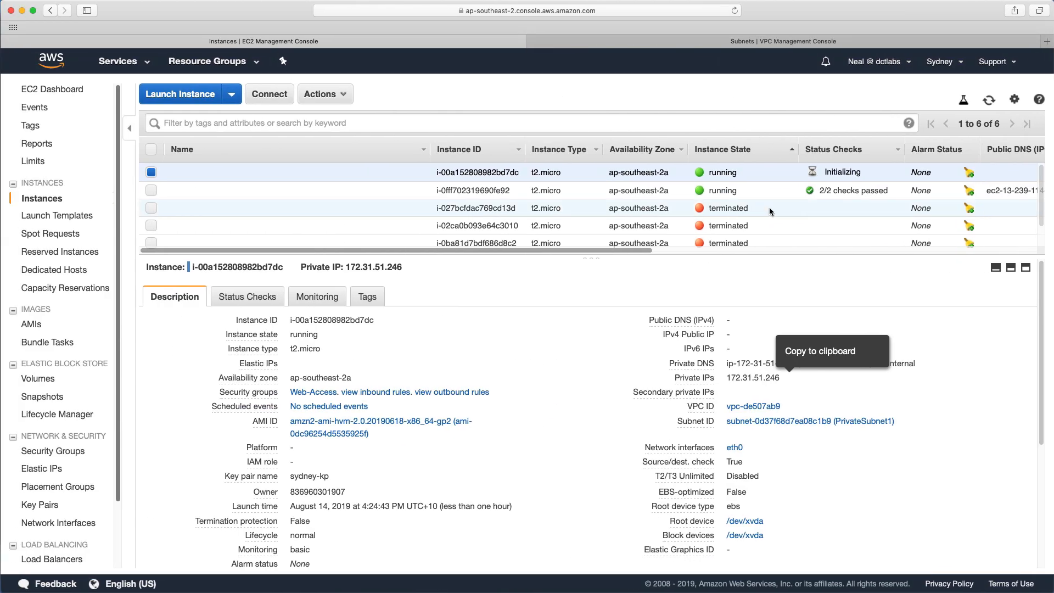
pyautogui.click(769, 187)
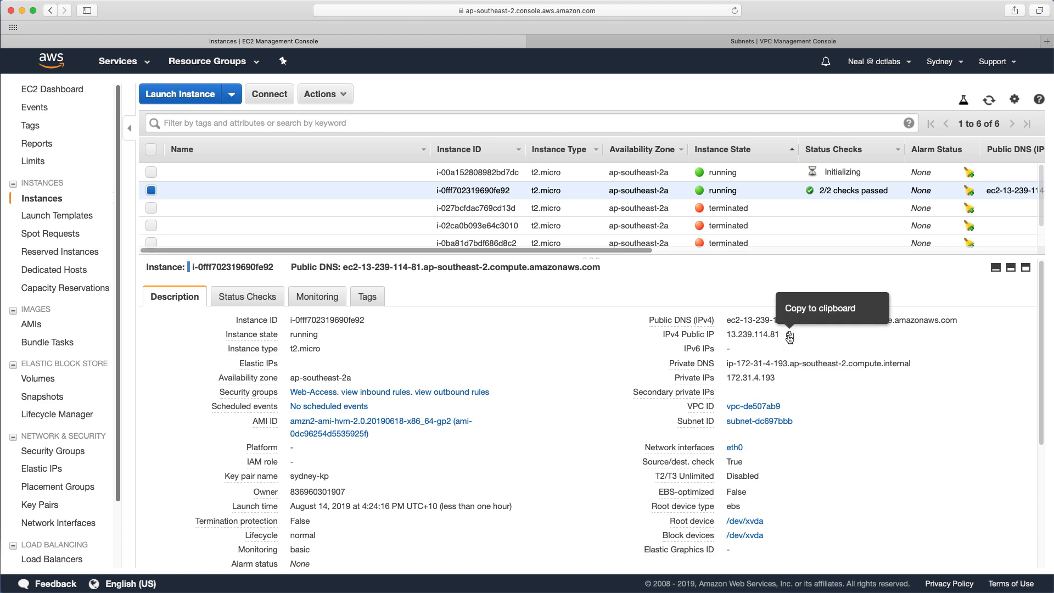
pyautogui.click(789, 337)
pyautogui.hotkey('ctrl', 'Right')
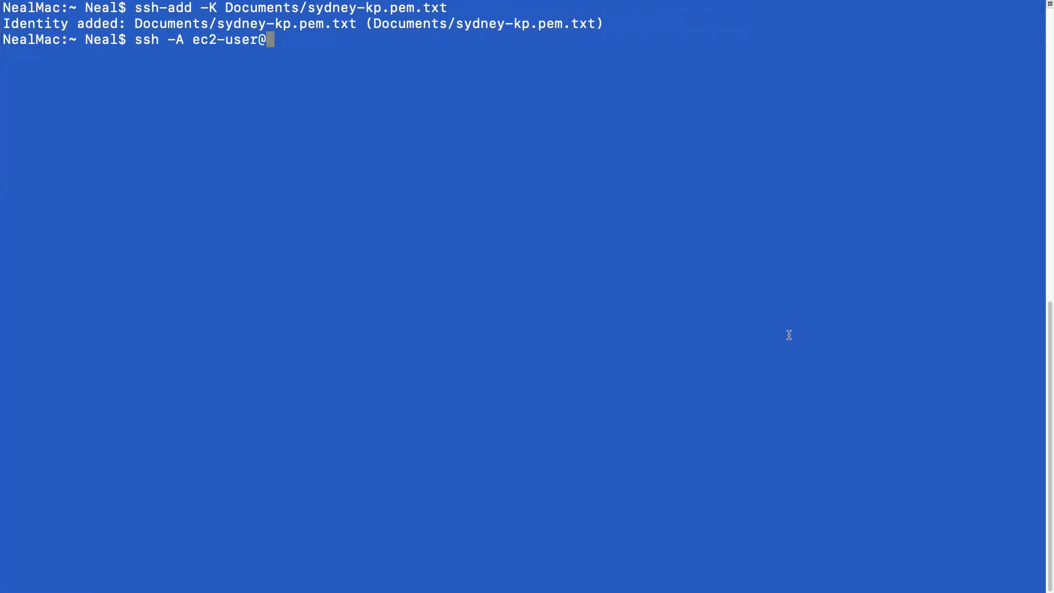
pyautogui.press('super+v')
pyautogui.press('Return')
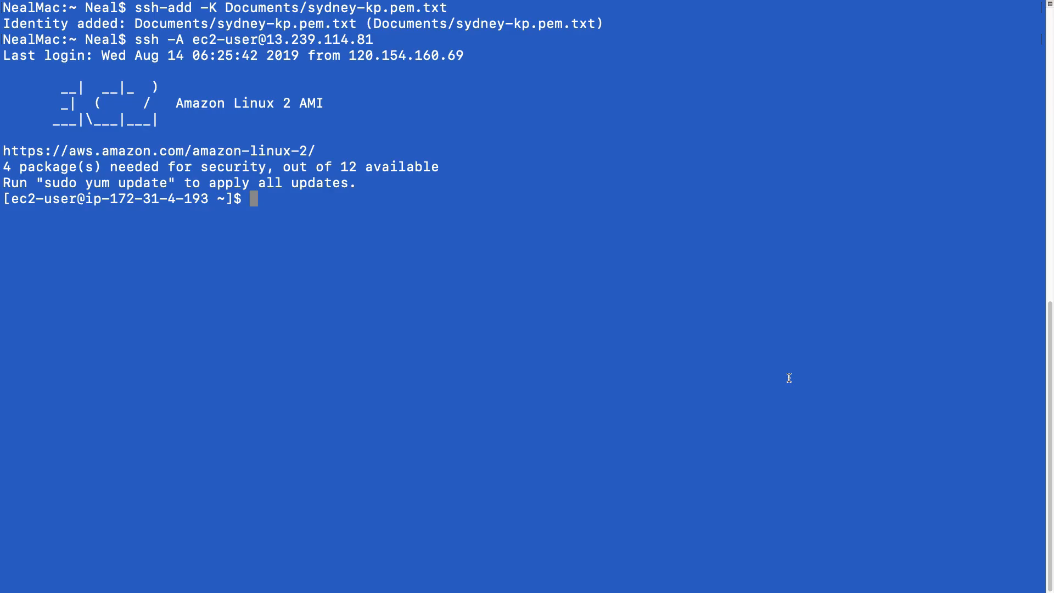
pyautogui.write('ssh ec2-user@')
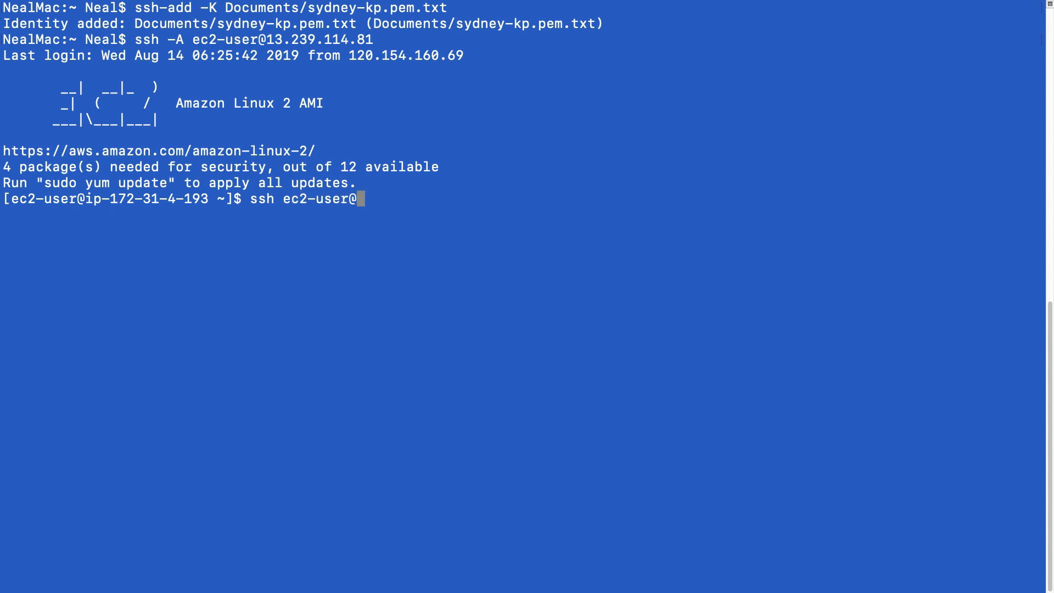
pyautogui.press('super+v')
pyautogui.press('Return')
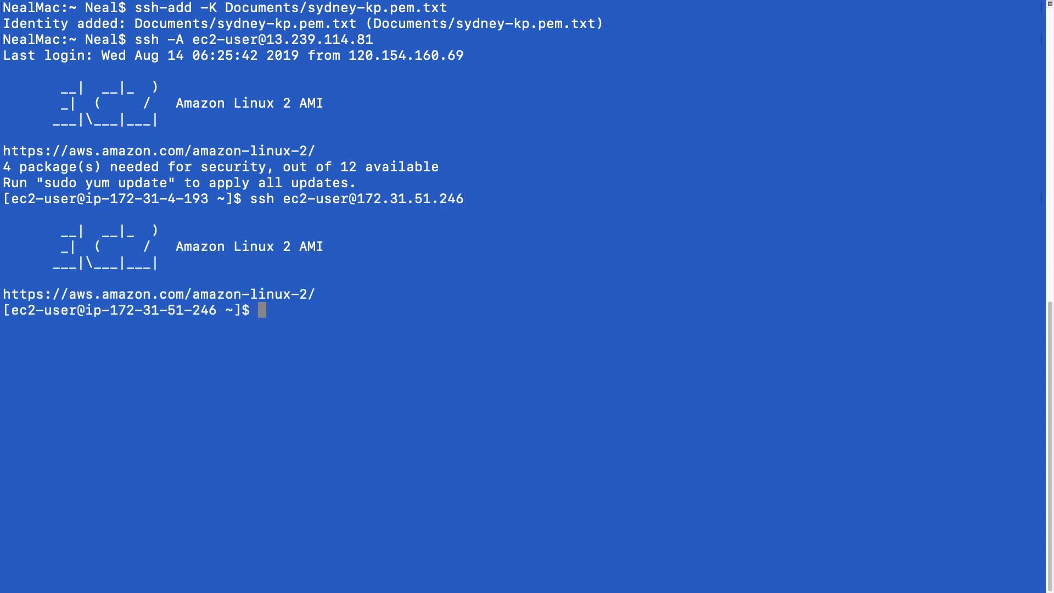
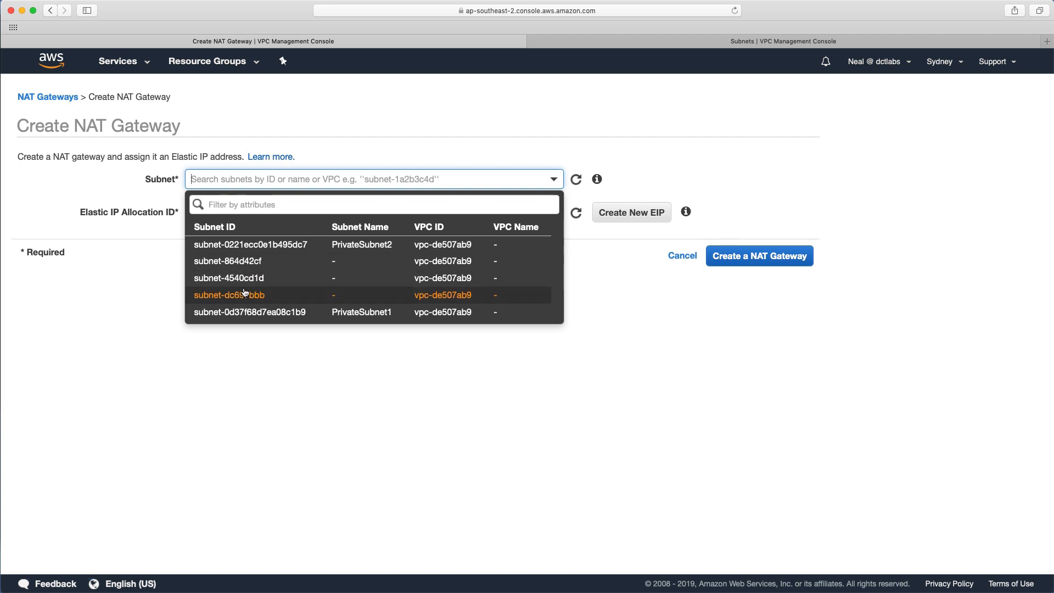
# - Create a NAT gateway in subnet-864d42cf with a newly allocated Elastic IP and return to the NAT gateway list
pyautogui.click(242, 261)
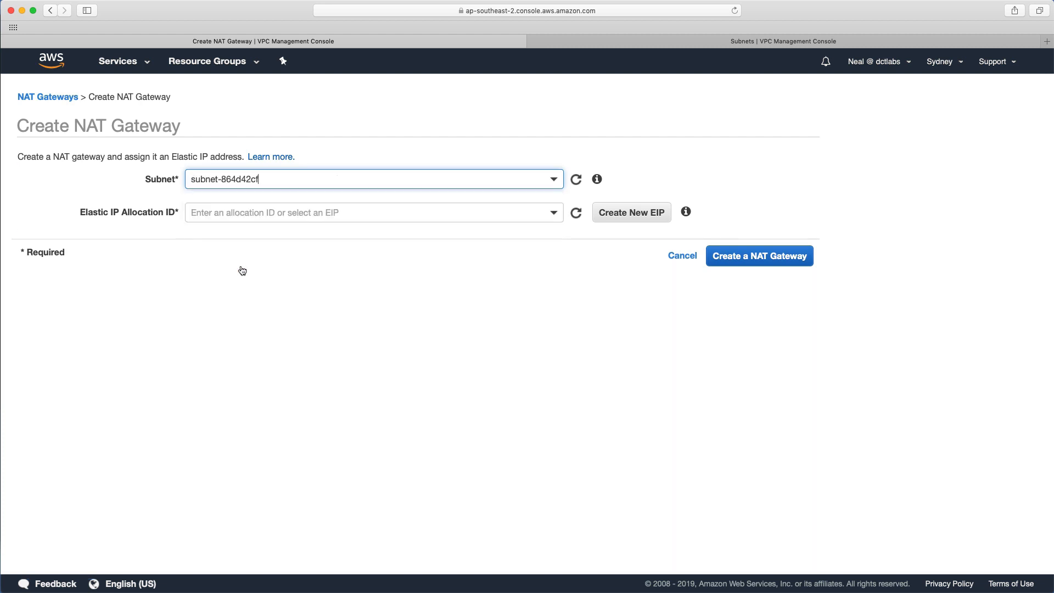
pyautogui.click(267, 213)
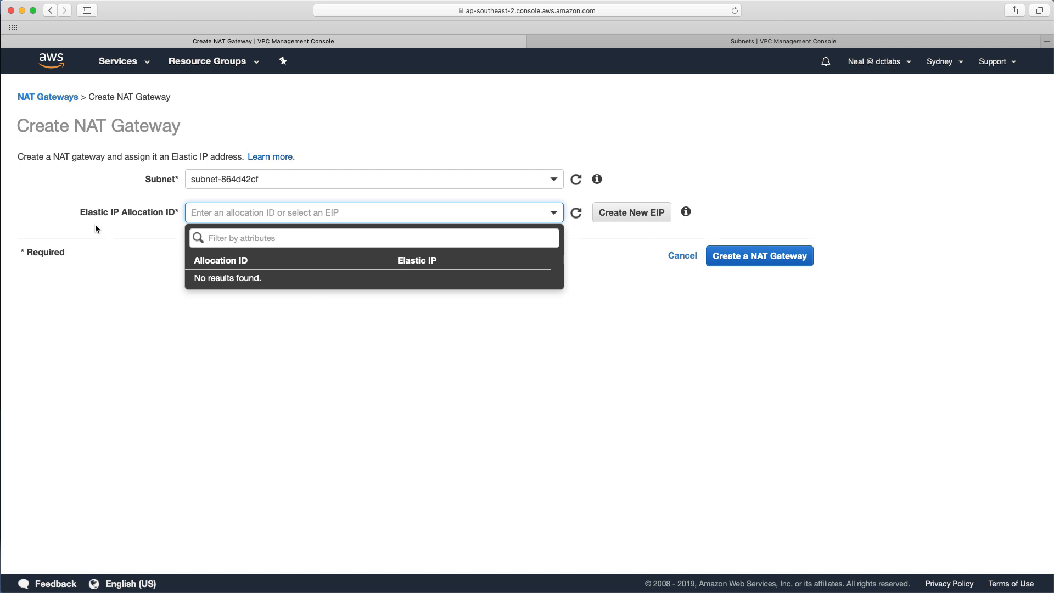
pyautogui.click(252, 337)
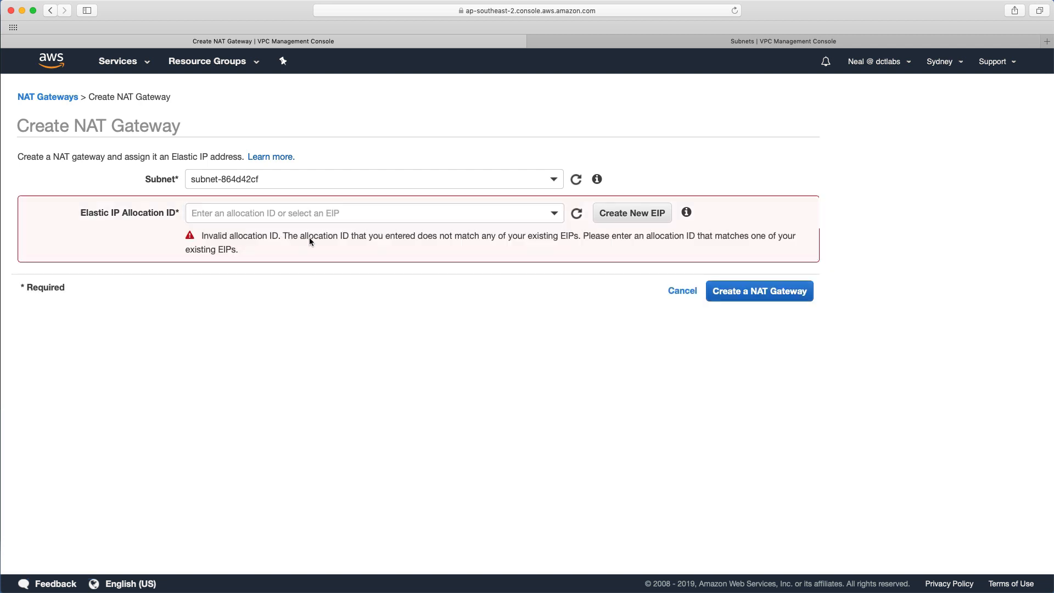
pyautogui.click(282, 215)
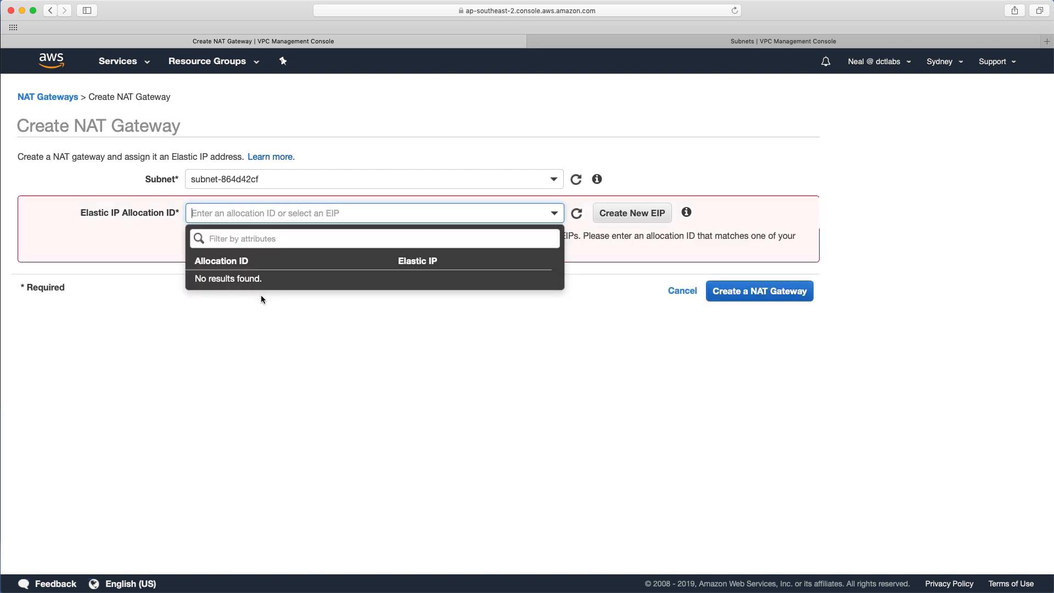
pyautogui.click(637, 242)
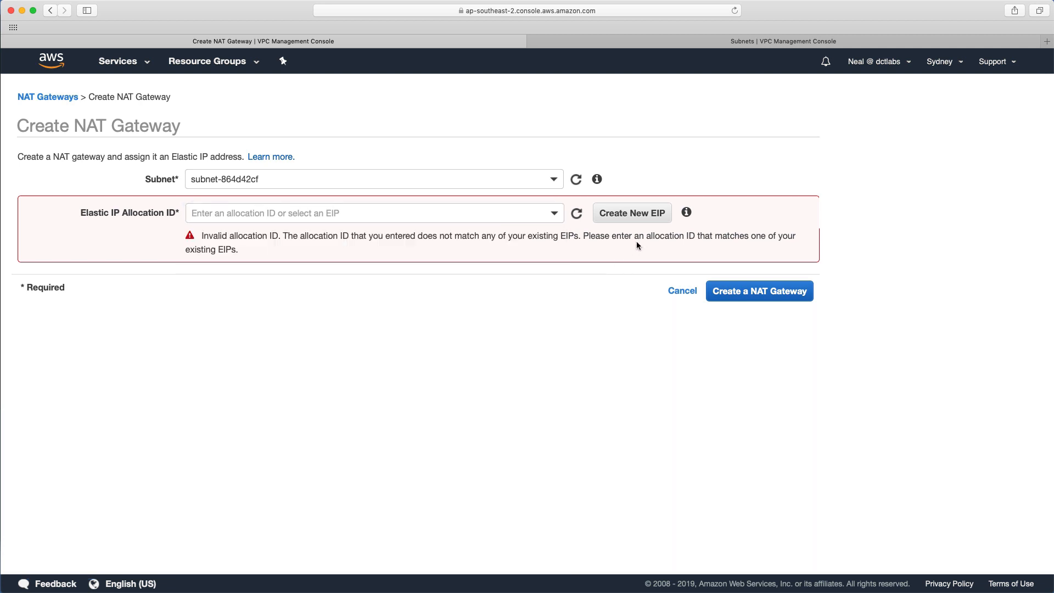
pyautogui.click(647, 214)
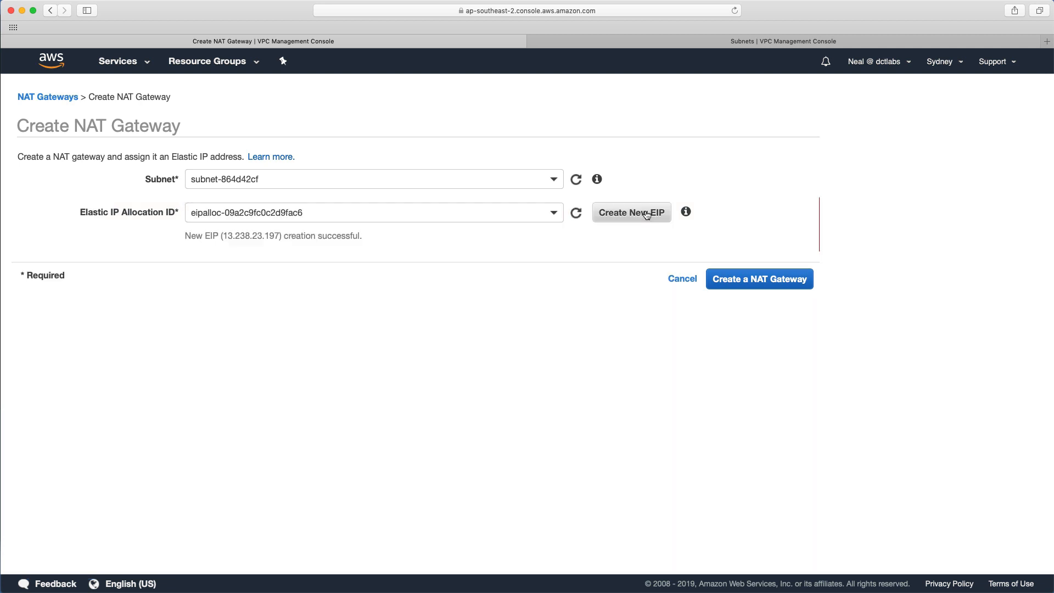
pyautogui.click(771, 283)
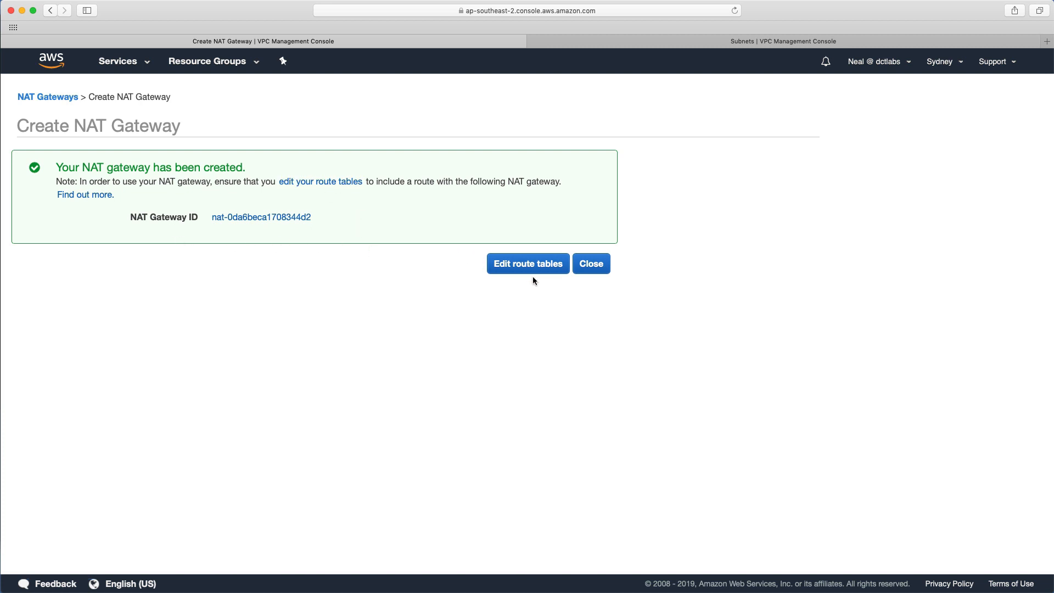
pyautogui.click(589, 265)
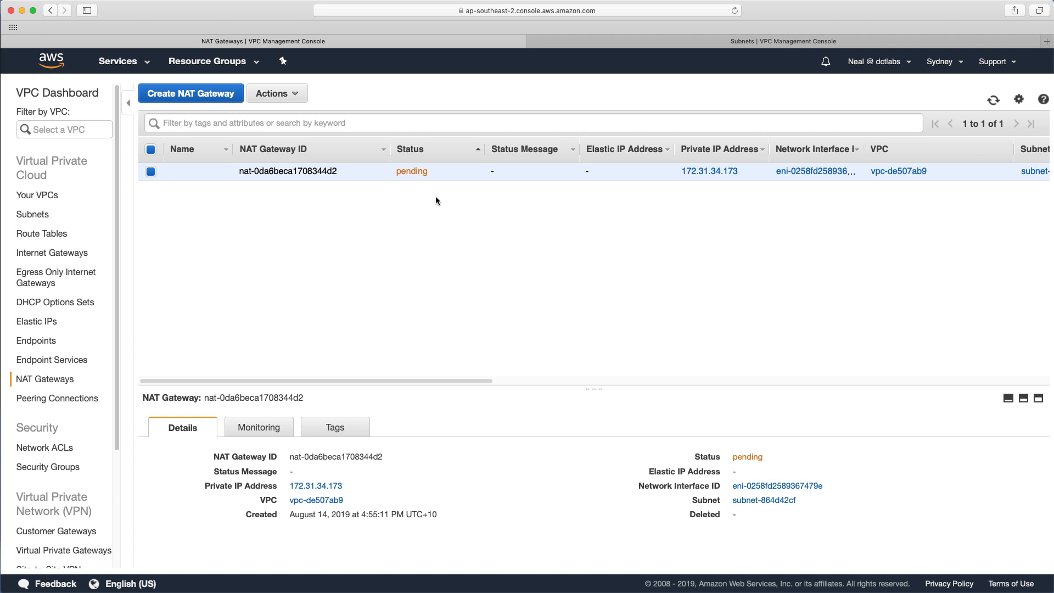
pyautogui.hscroll(5, 670, 204)
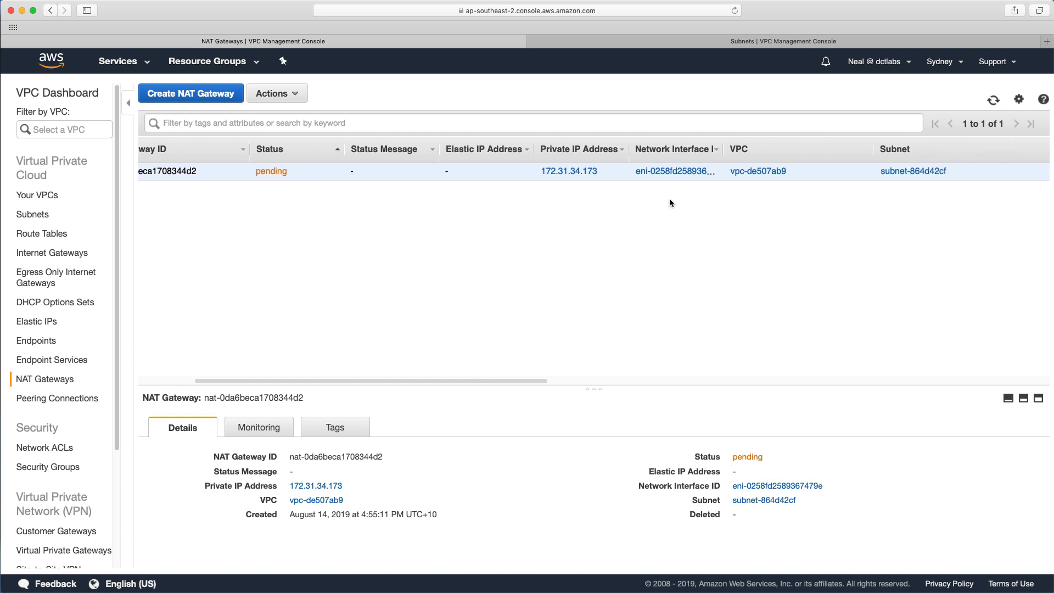
pyautogui.hscroll(10, 669, 204)
pyautogui.hscroll(-15, 670, 203)
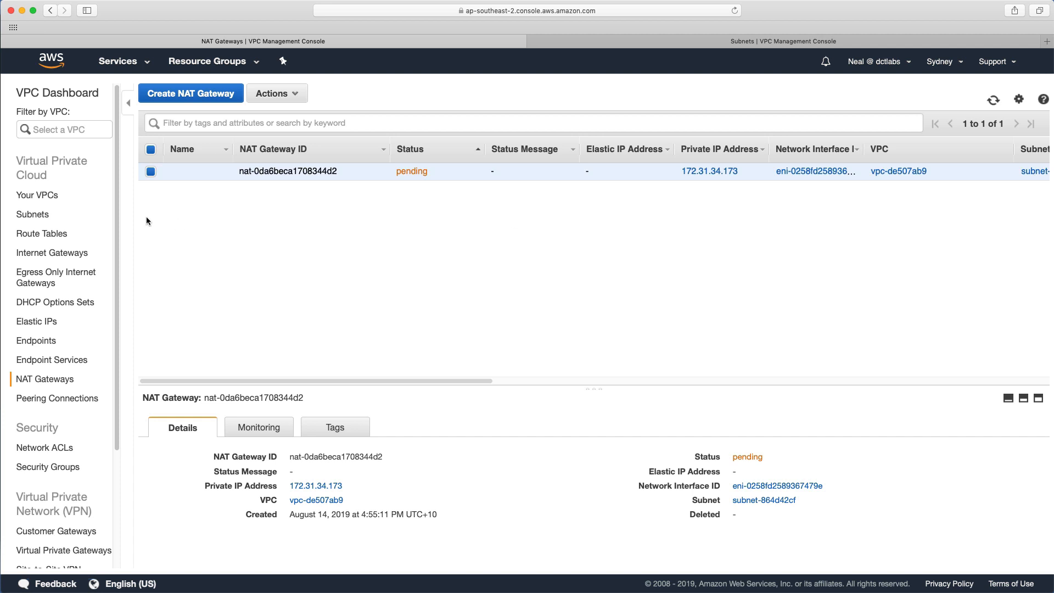
# - Add a route with destination 0.0.0.0/0 to route table RT1, checking that the table is associated with the private subnets
pyautogui.click(34, 235)
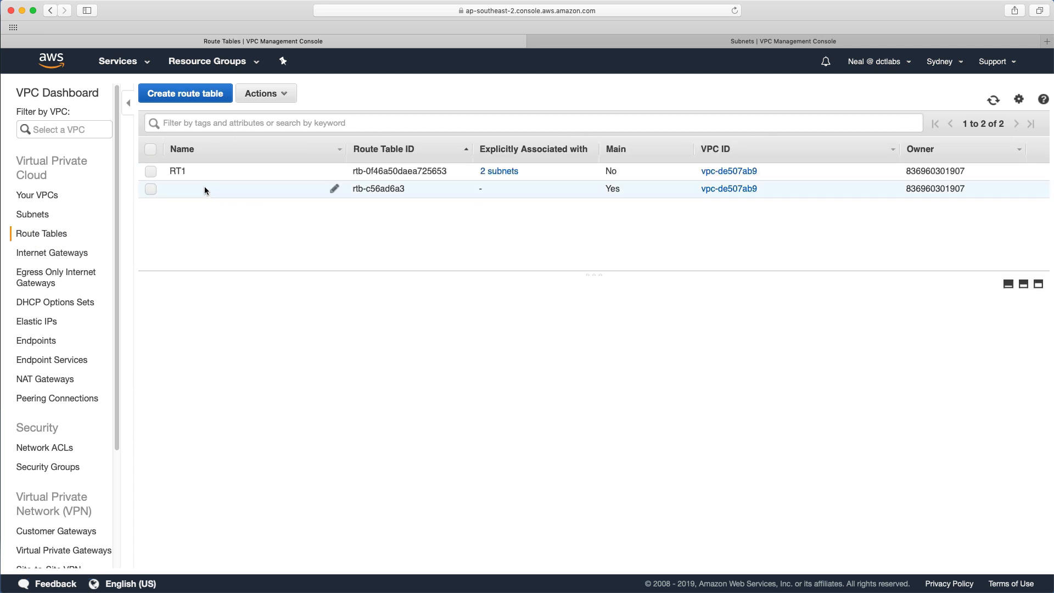
pyautogui.click(150, 172)
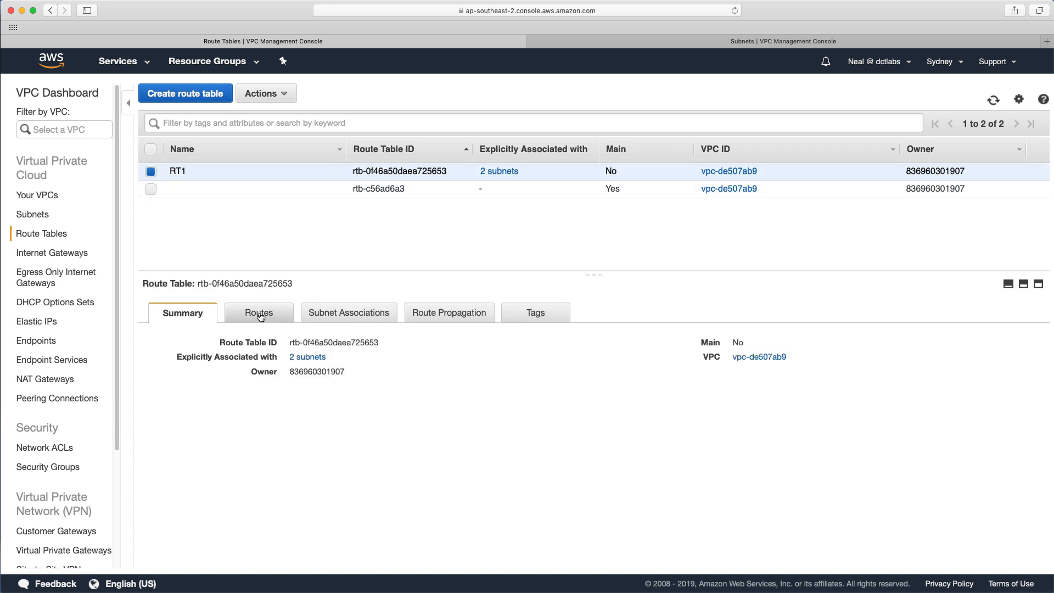
pyautogui.click(333, 316)
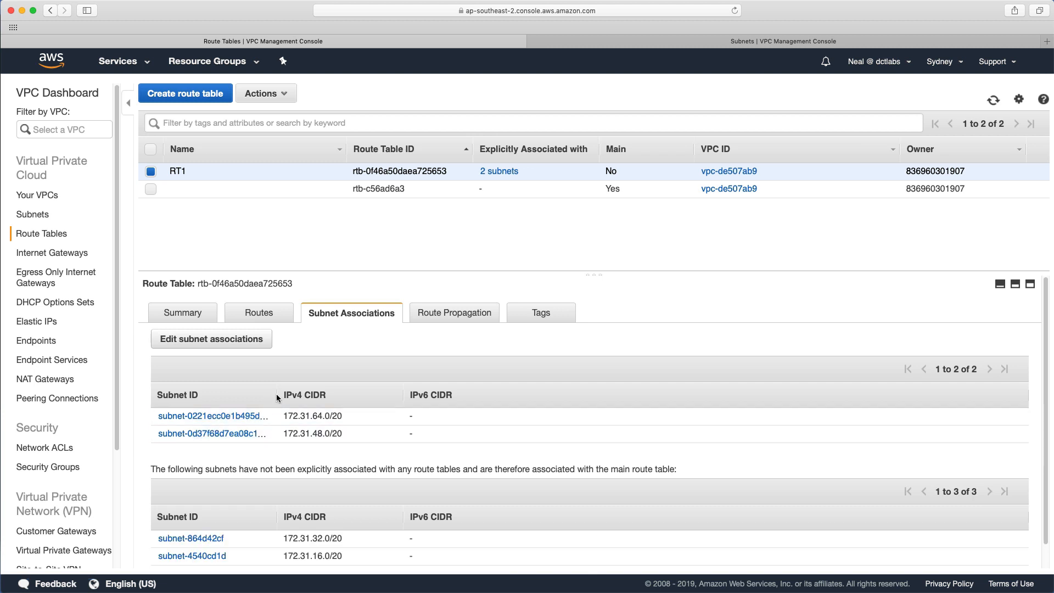
pyautogui.moveTo(278, 399); pyautogui.dragTo(420, 398)
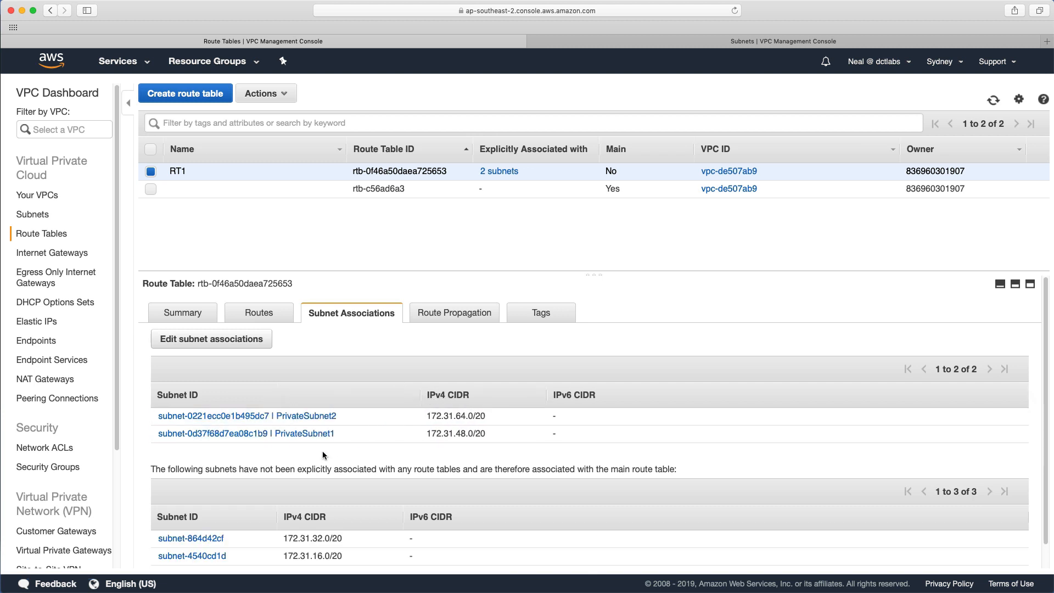
pyautogui.click(247, 314)
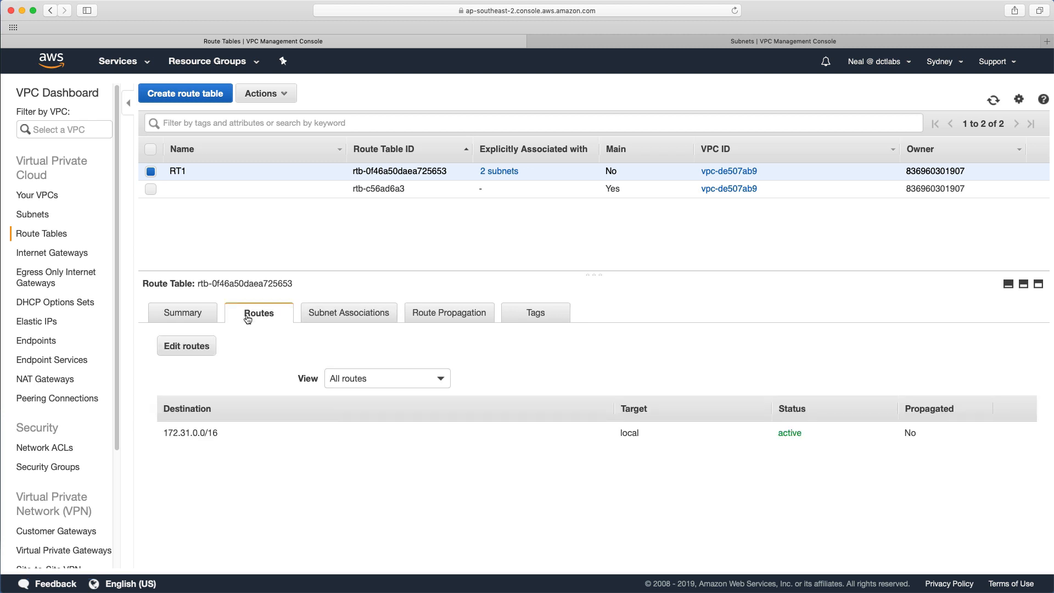
pyautogui.click(175, 344)
pyautogui.click(48, 224)
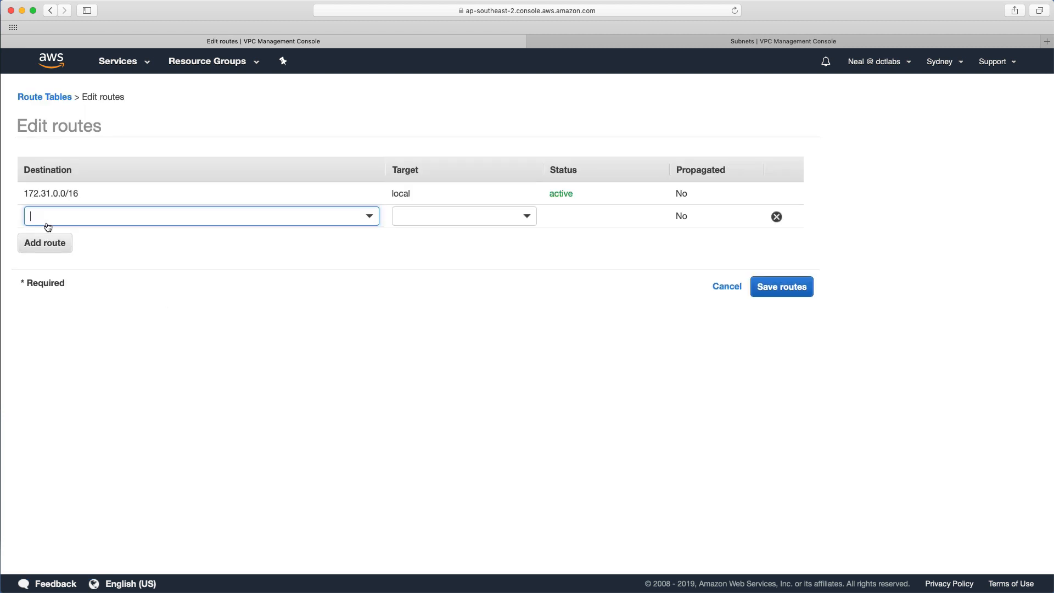
pyautogui.write('0.0.0/0')
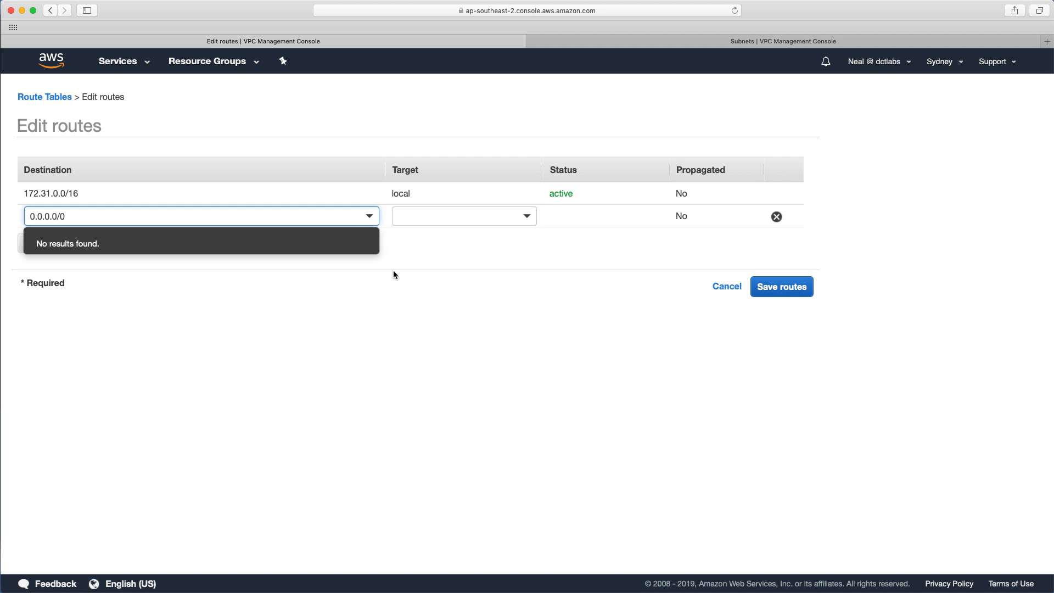
pyautogui.click(356, 295)
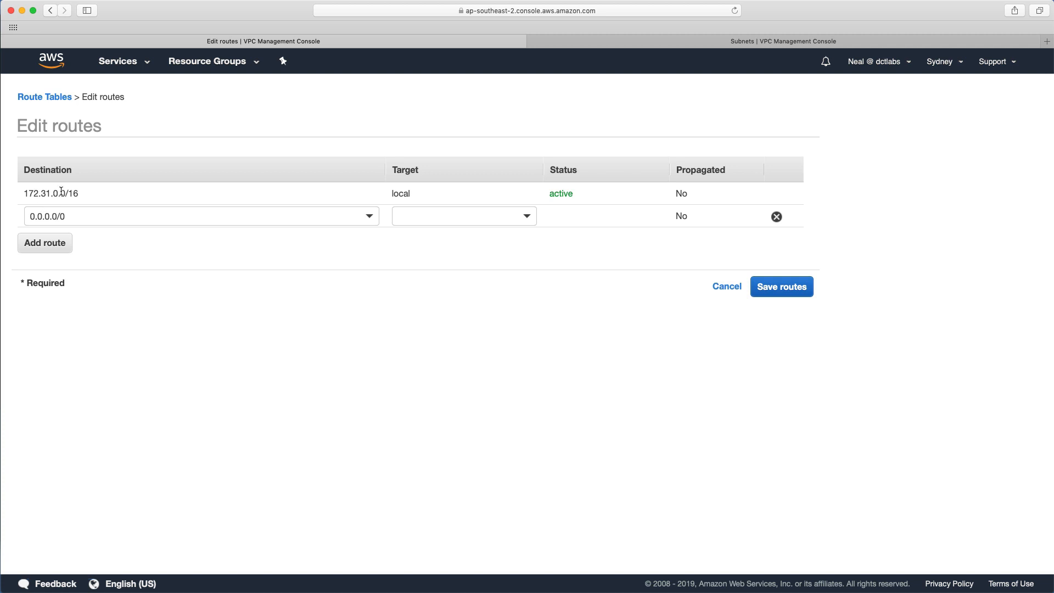
# - Target the 0.0.0.0/0 route at the NAT gateway nat-0da6beca1708344d2 and save the routes
pyautogui.click(426, 216)
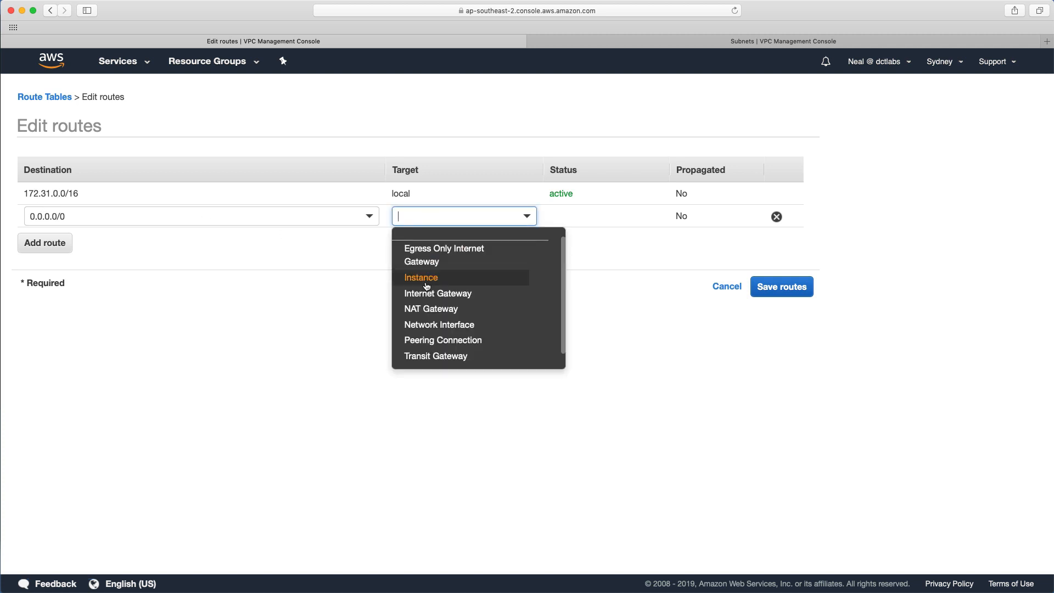
pyautogui.click(420, 309)
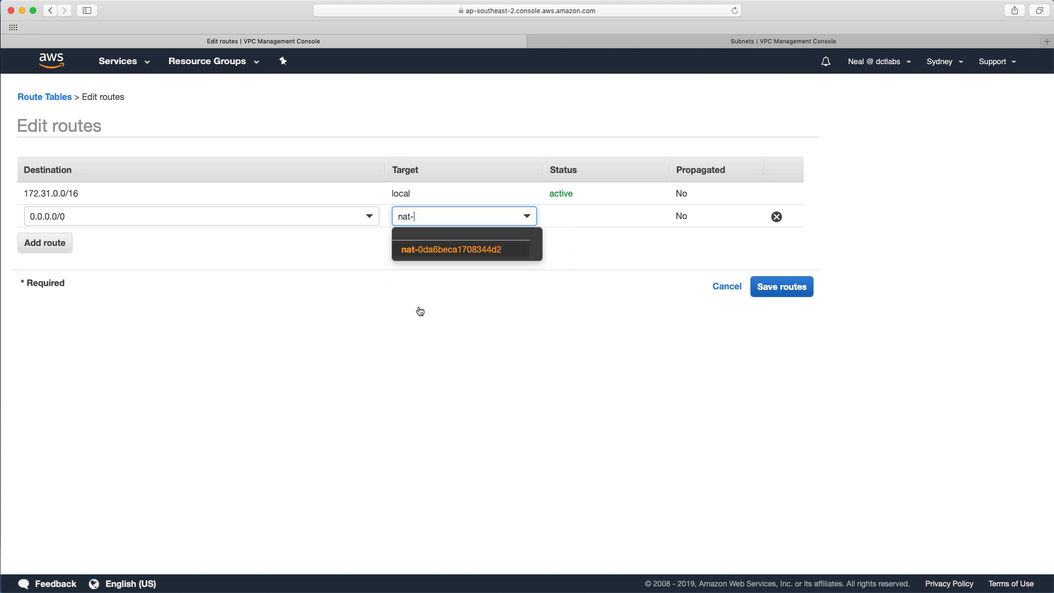
pyautogui.click(442, 253)
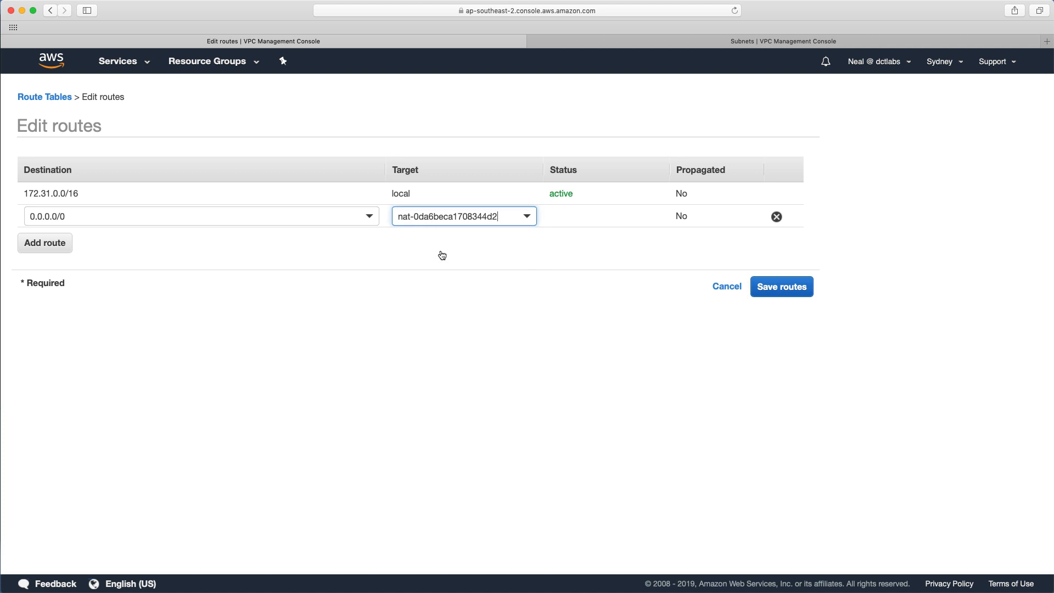
pyautogui.click(780, 288)
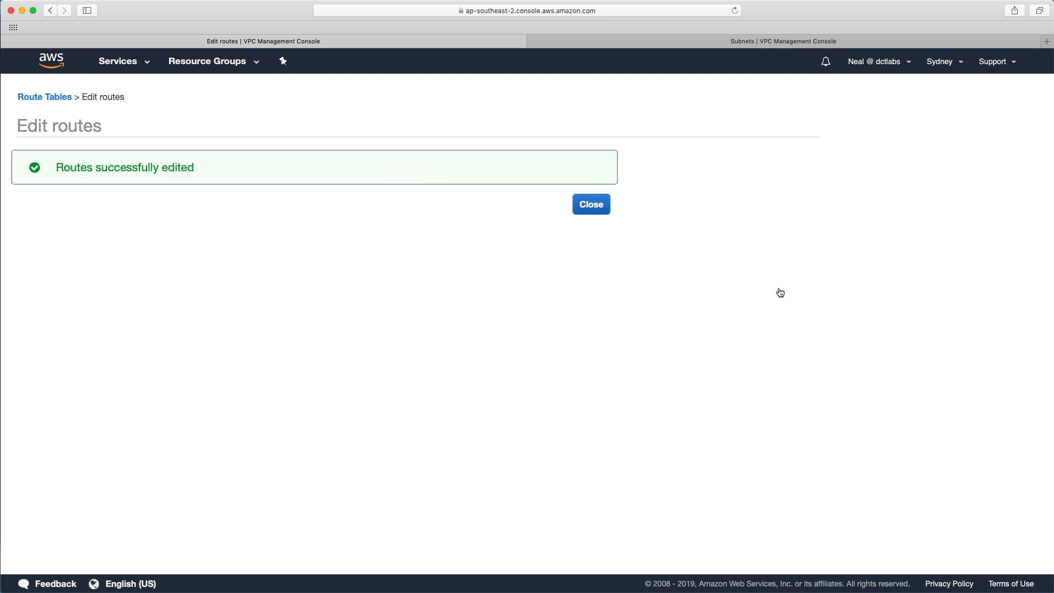
pyautogui.click(591, 205)
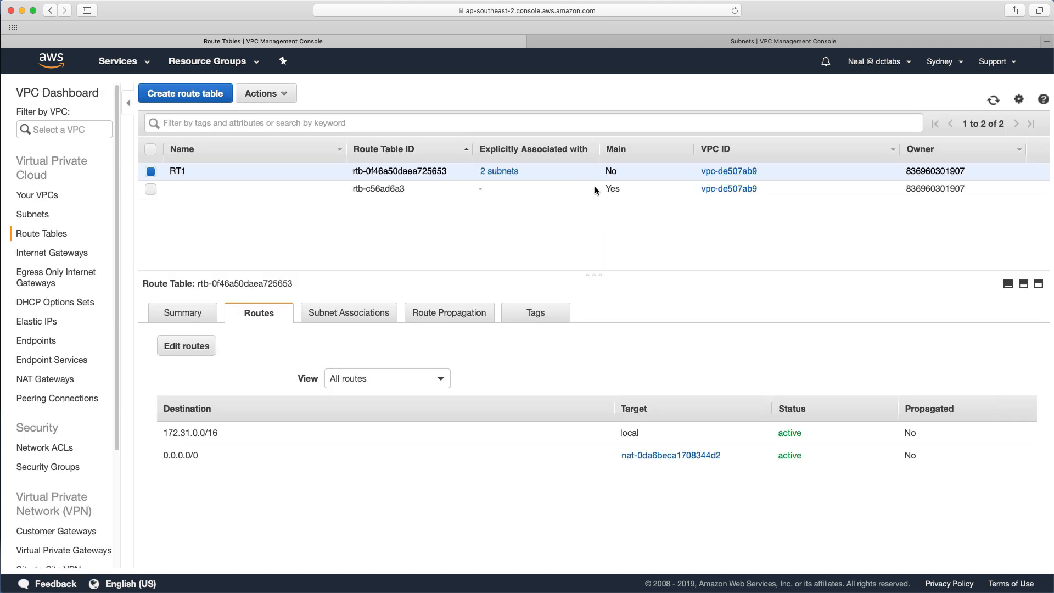
# - Close the Subnets page and open the EC2 console's instance list in a separate browser page
pyautogui.click(530, 43)
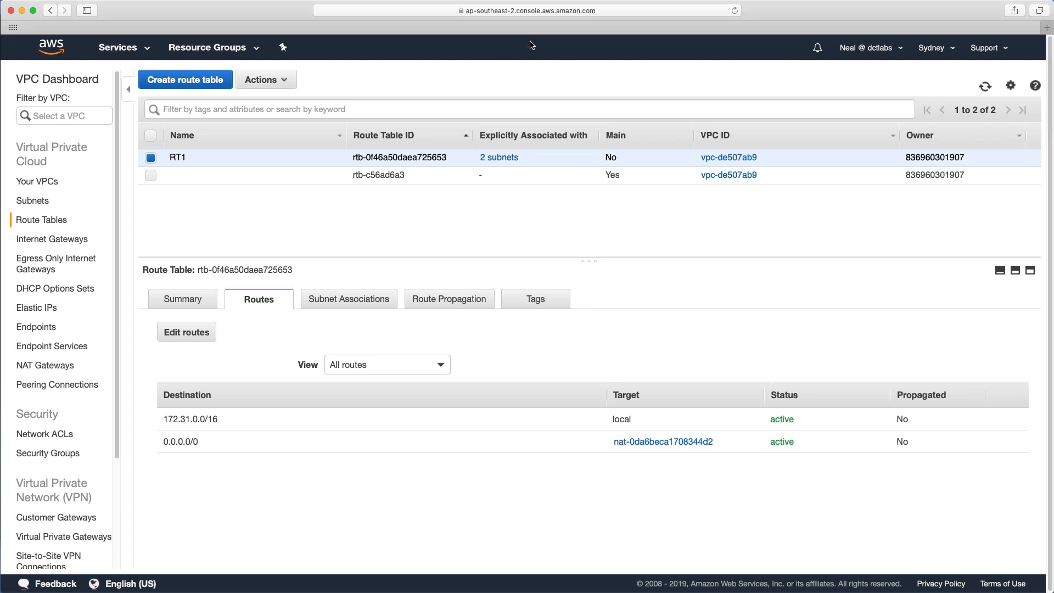
pyautogui.click(146, 52)
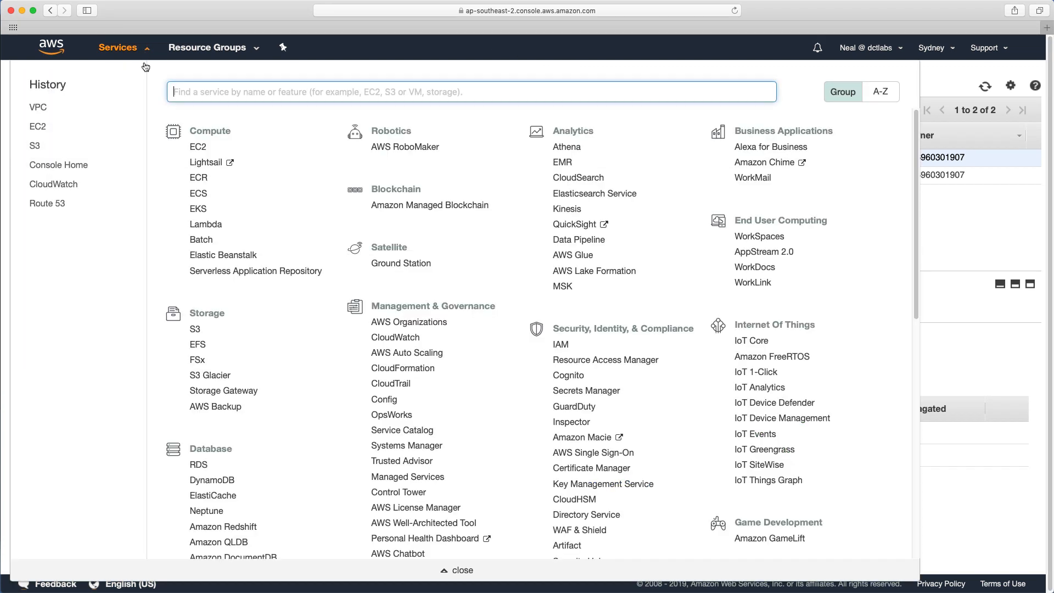
pyautogui.rightClick(196, 146)
pyautogui.click(219, 149)
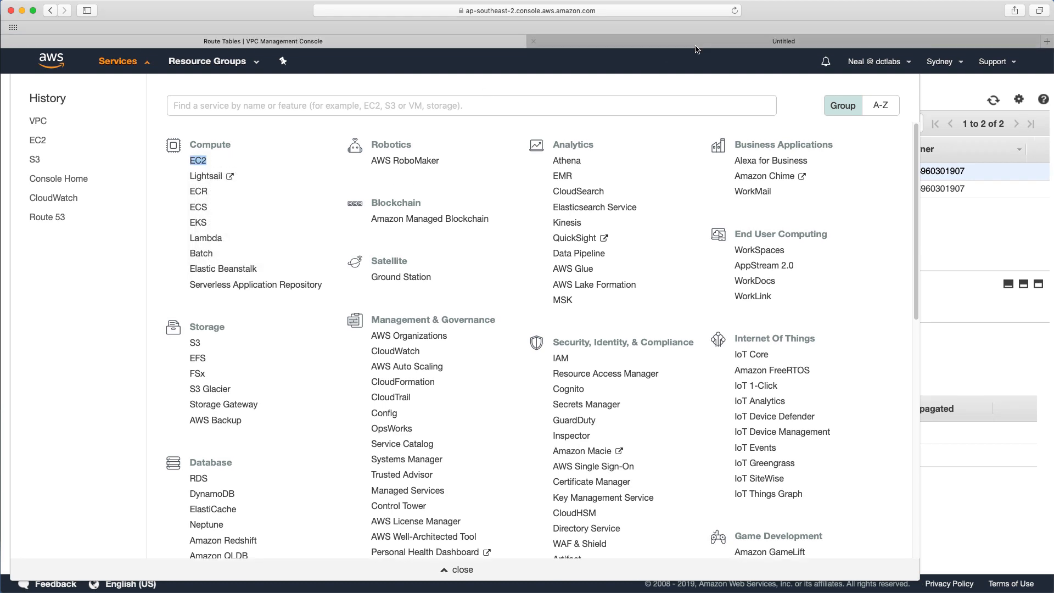
pyautogui.click(694, 44)
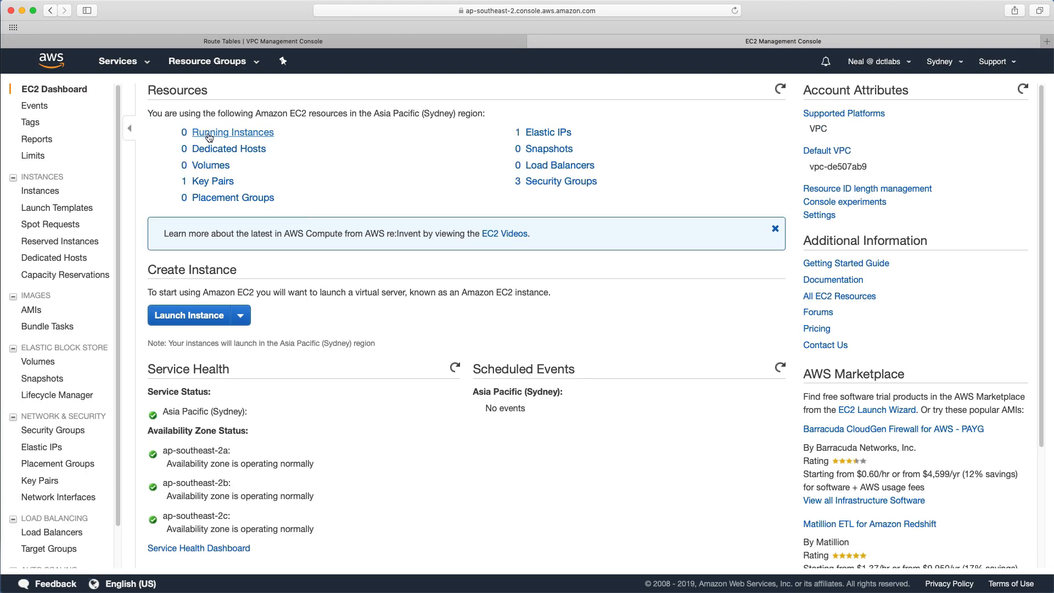
pyautogui.click(209, 138)
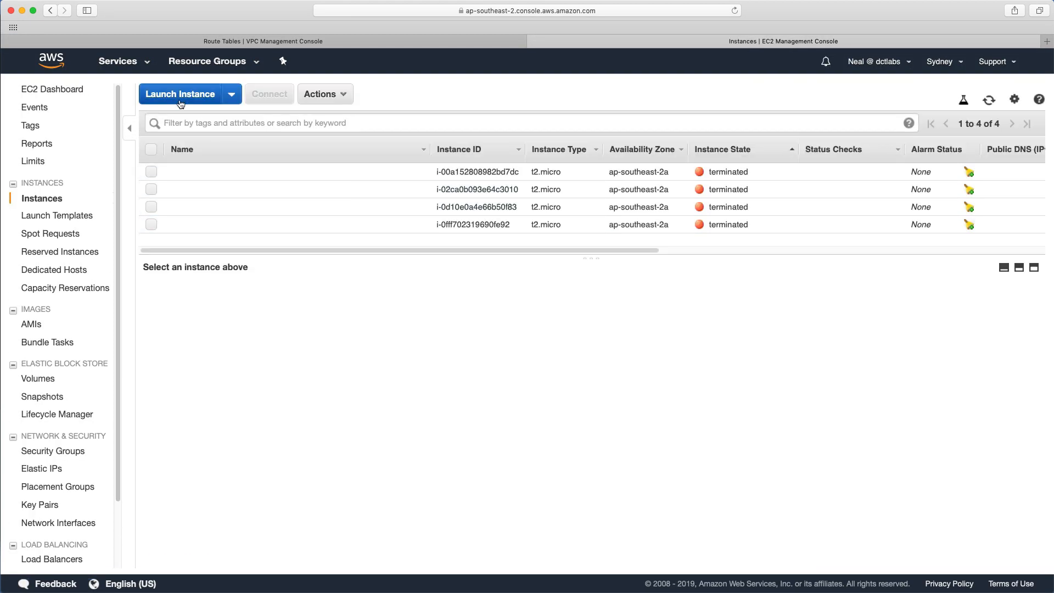
# - Start launching a t2.micro instance in the default VPC and set its subnet to PrivateSubnet1 in ap-southeast-2a
pyautogui.click(181, 99)
pyautogui.click(996, 235)
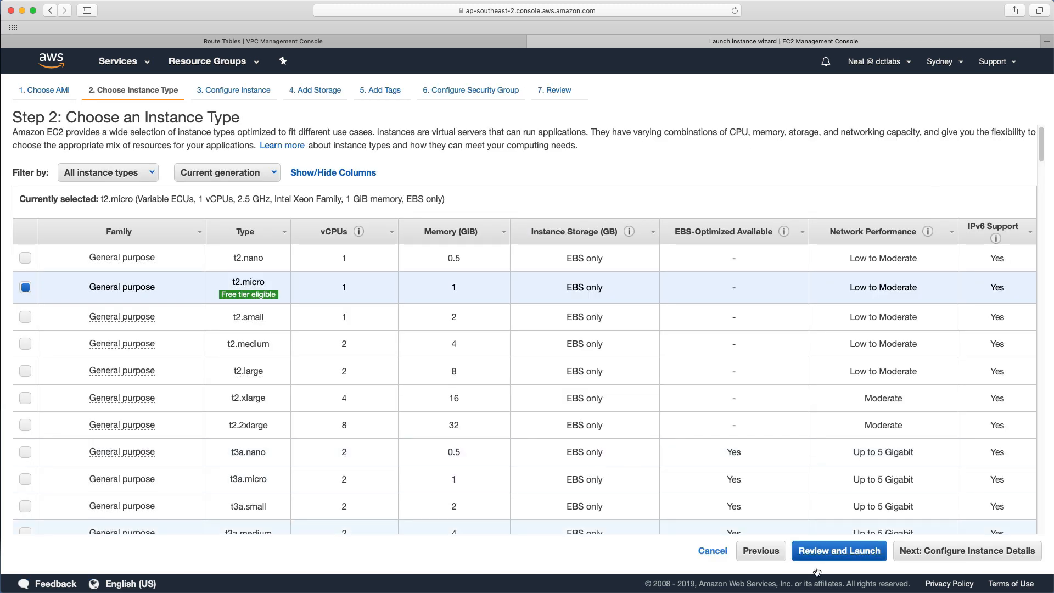
pyautogui.click(915, 556)
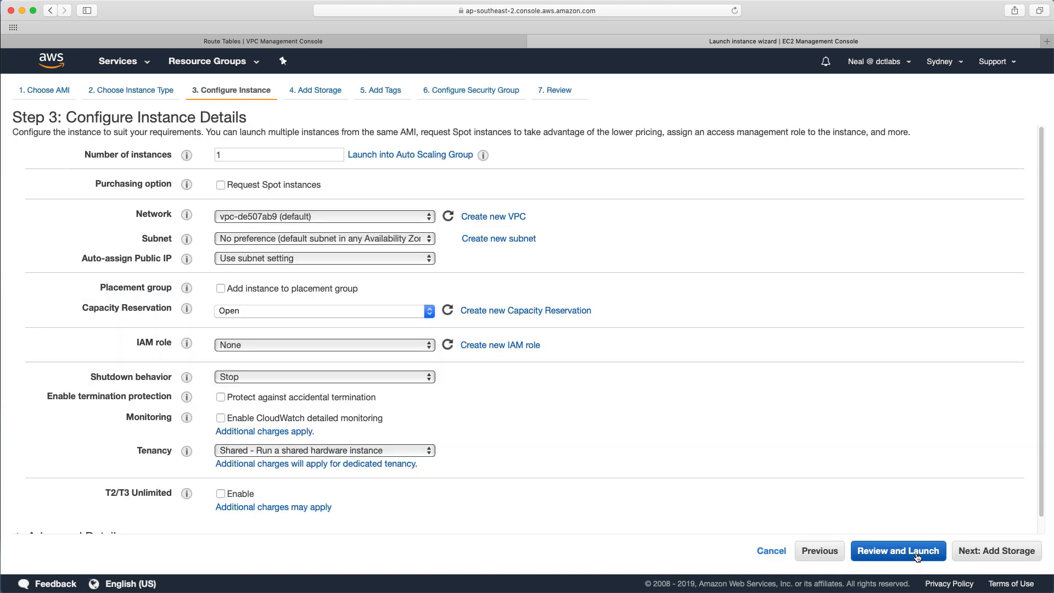
pyautogui.click(284, 239)
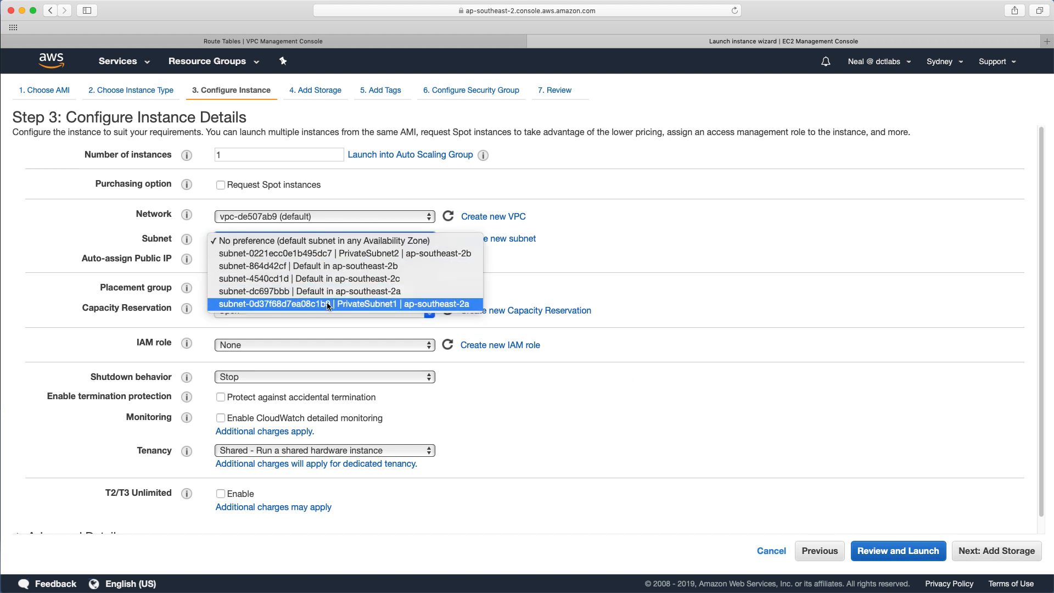
pyautogui.click(371, 305)
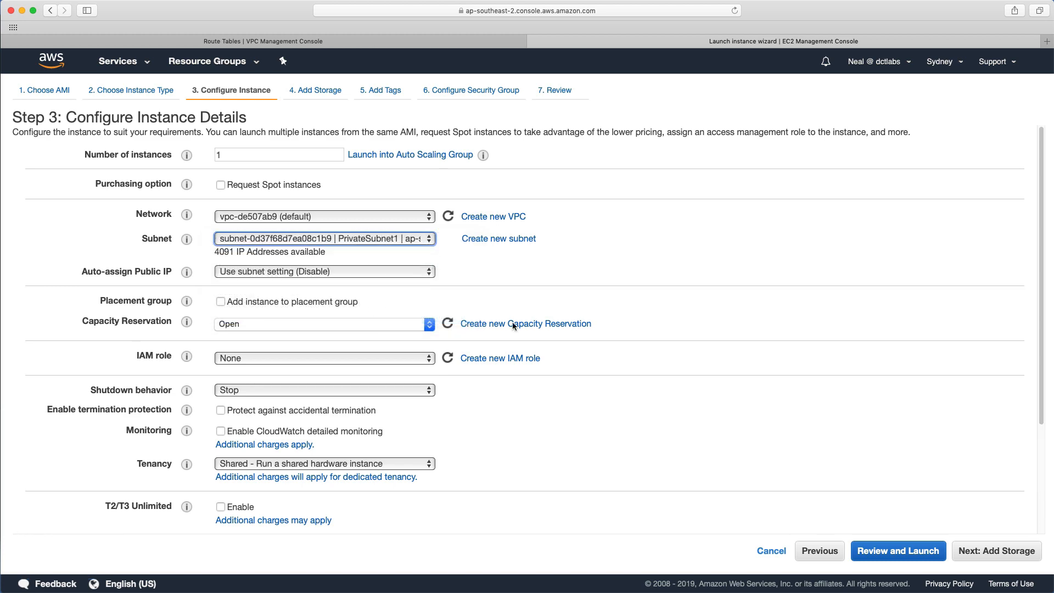
# - Assign the existing Web-Access security group to the PrivateSubnet1 instance, launch it and open the instance list
pyautogui.click(993, 558)
pyautogui.click(1000, 555)
pyautogui.click(1000, 553)
pyautogui.click(235, 183)
pyautogui.click(255, 267)
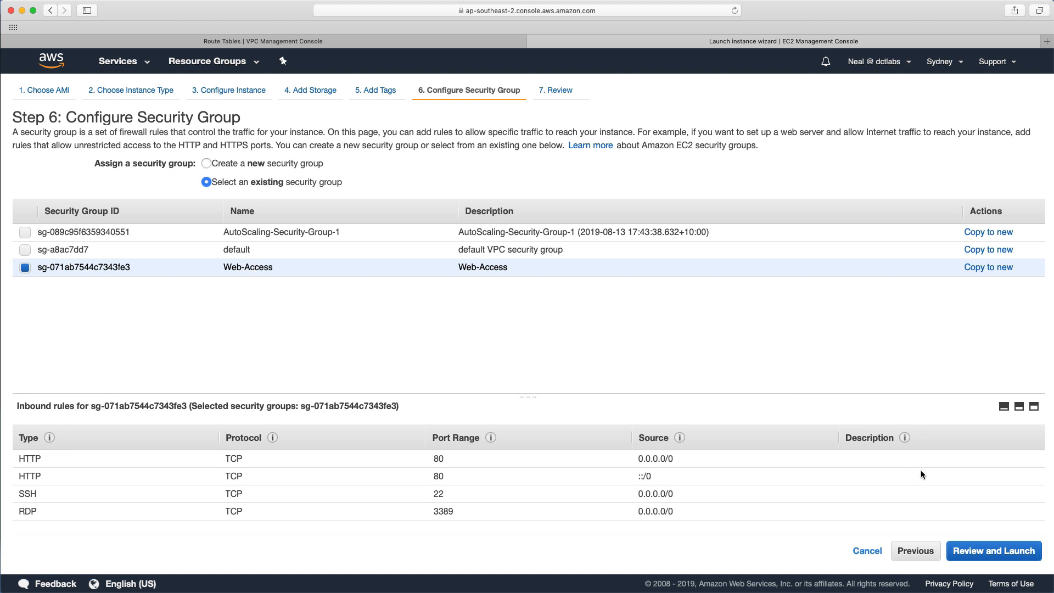
pyautogui.click(976, 551)
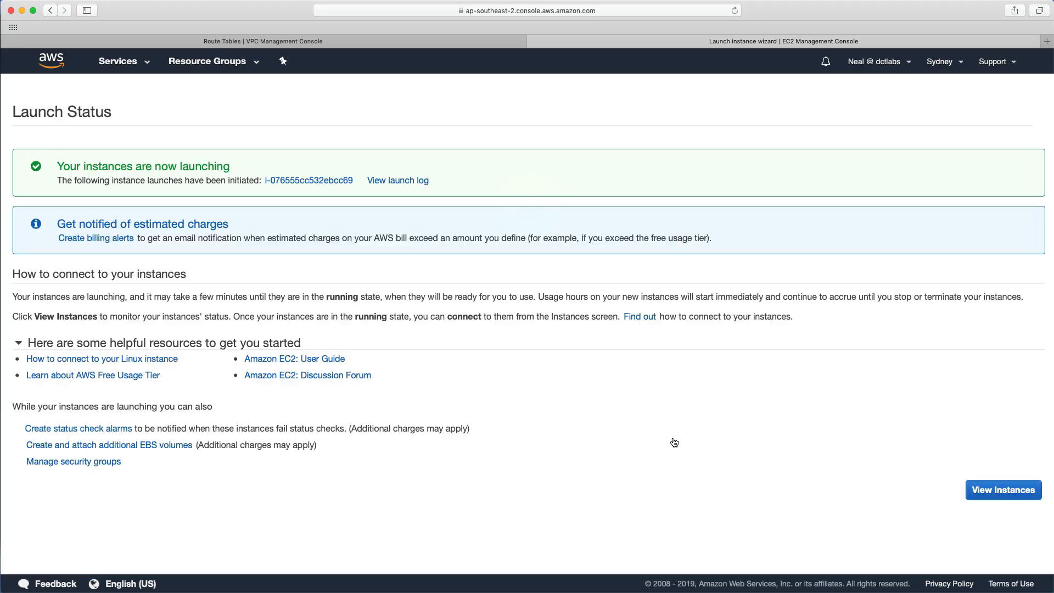
pyautogui.click(990, 490)
# - Start launching a second t2.micro instance with Amazon Linux 2, choosing subnet-dc697bbb, the default in ap-southeast-2a
pyautogui.click(184, 96)
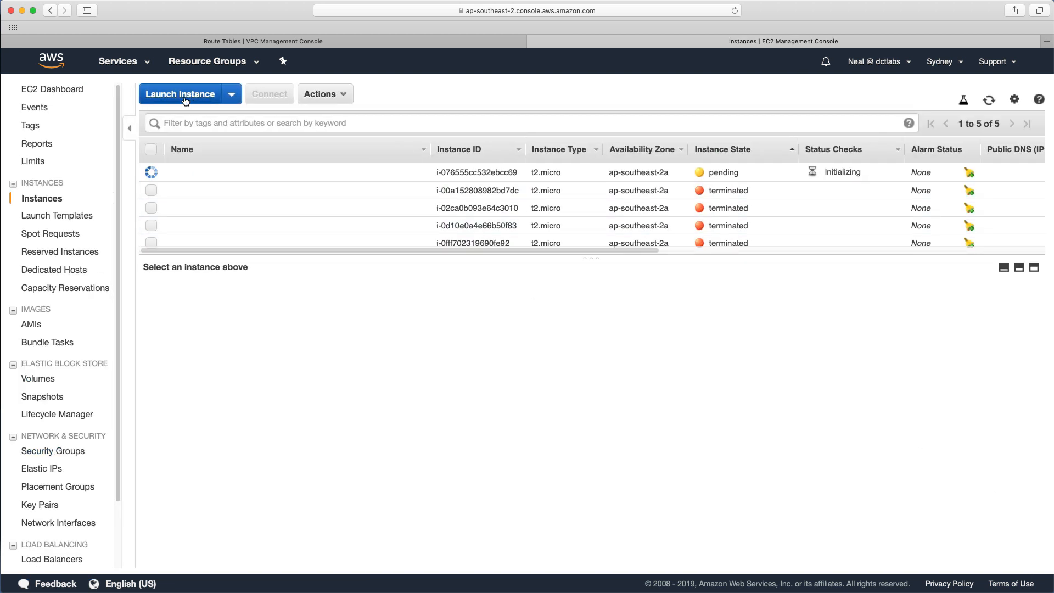
pyautogui.click(975, 238)
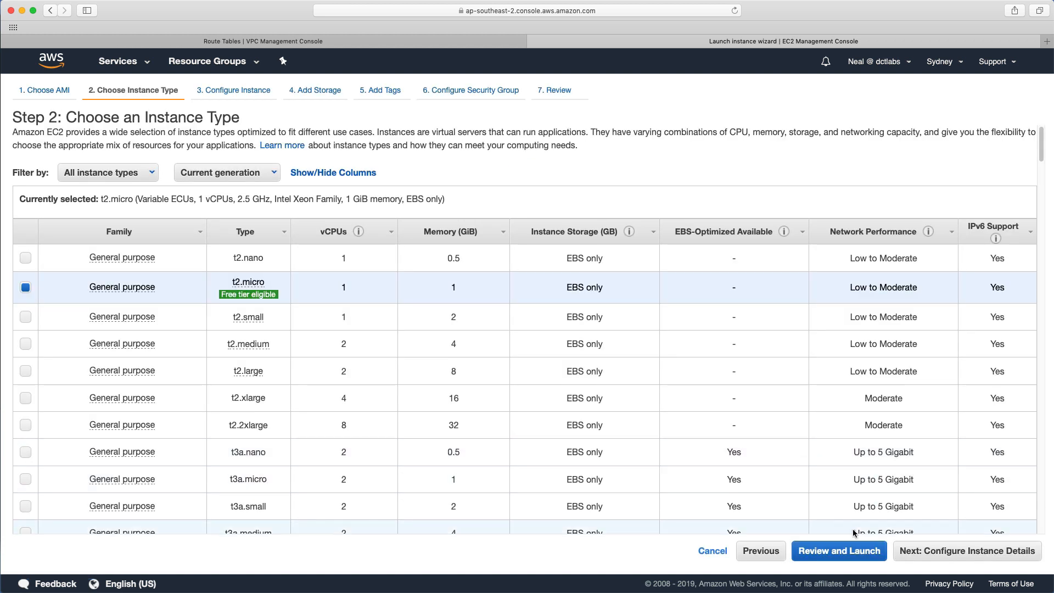
pyautogui.click(939, 553)
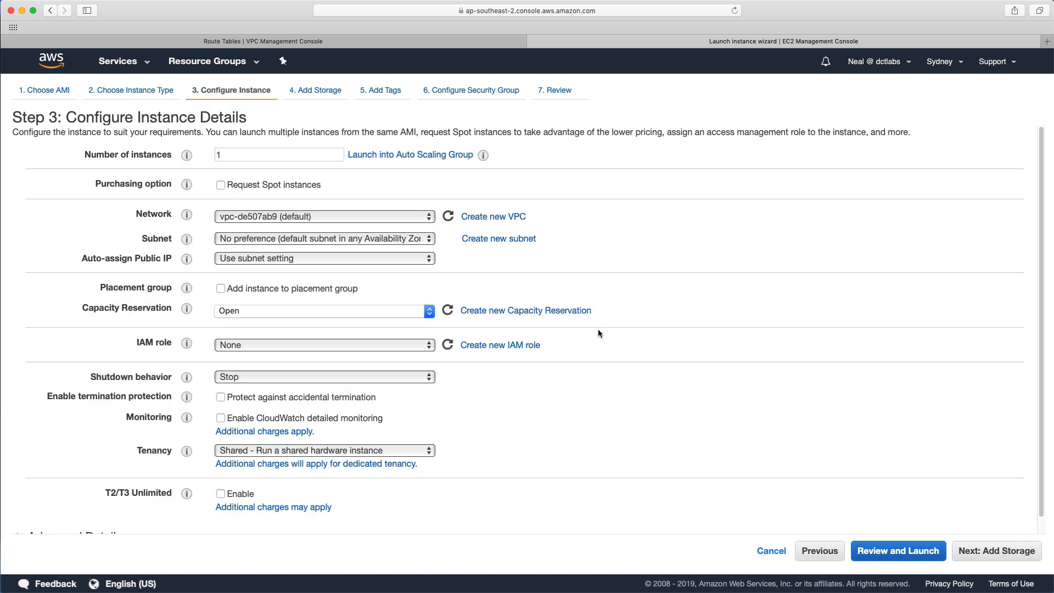
pyautogui.click(387, 240)
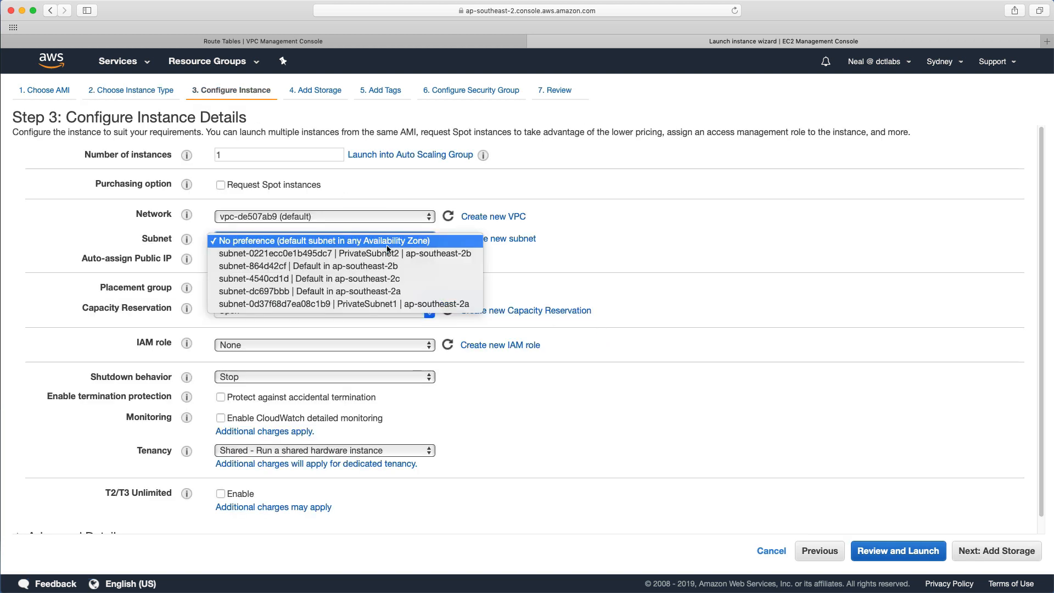
pyautogui.click(362, 291)
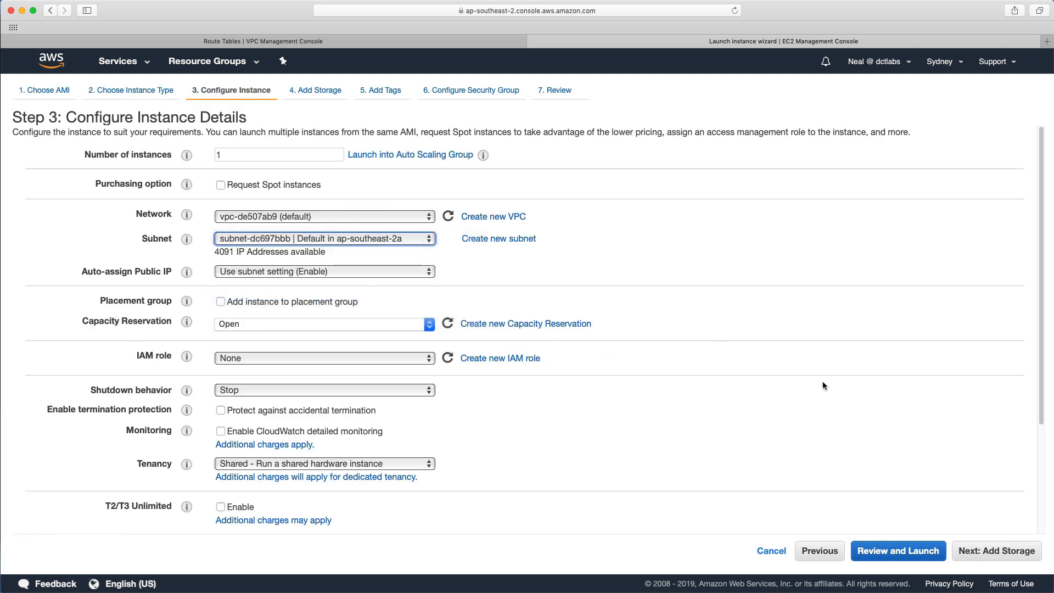
# - Keep the default storage and tags, assign the existing Web-Access security group, and proceed to the launch review
pyautogui.click(991, 554)
pyautogui.click(992, 554)
pyautogui.click(972, 555)
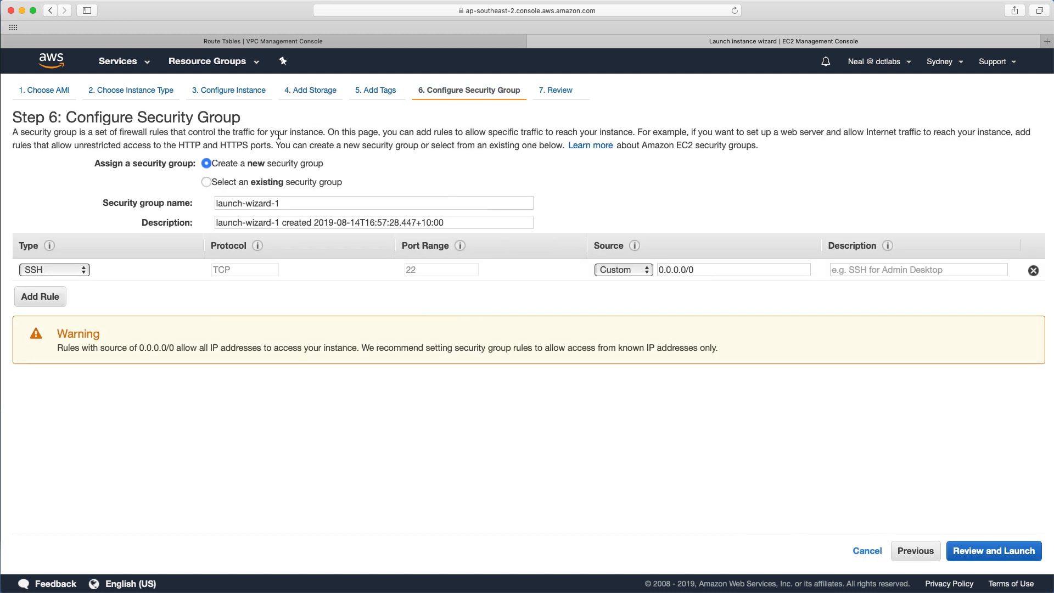
pyautogui.click(261, 182)
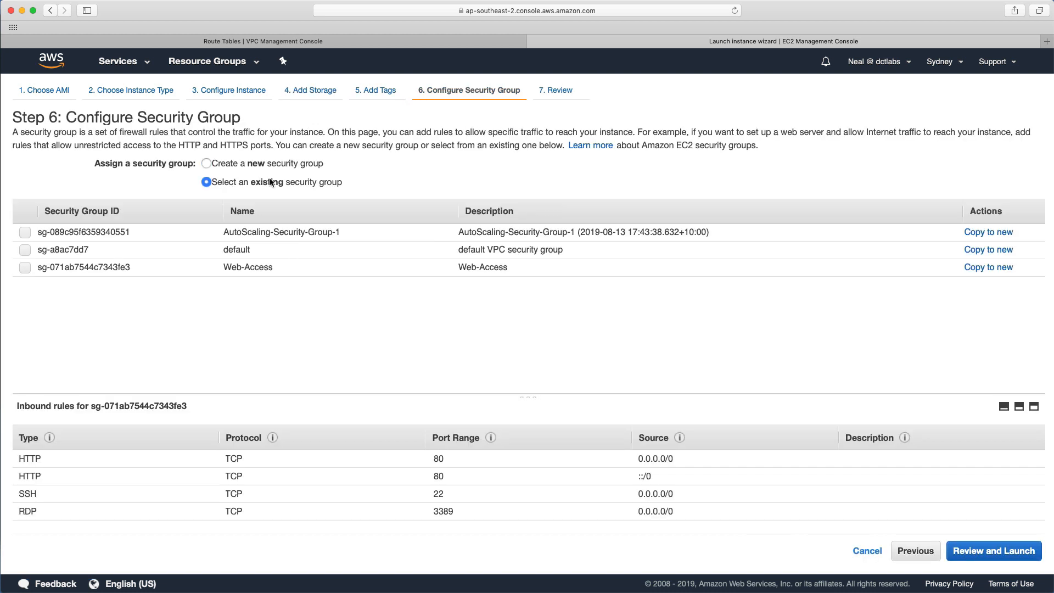
pyautogui.click(546, 275)
pyautogui.click(973, 553)
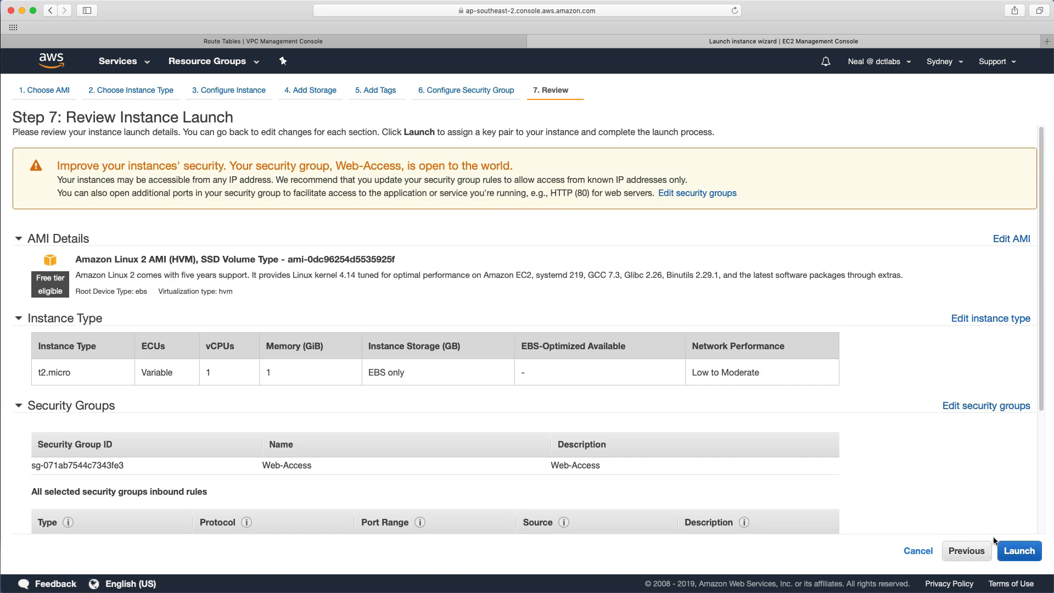
# - Launch the public-subnet instance with the existing sydney-kp key pair, acknowledging access to its private key file
pyautogui.click(1017, 550)
pyautogui.click(505, 384)
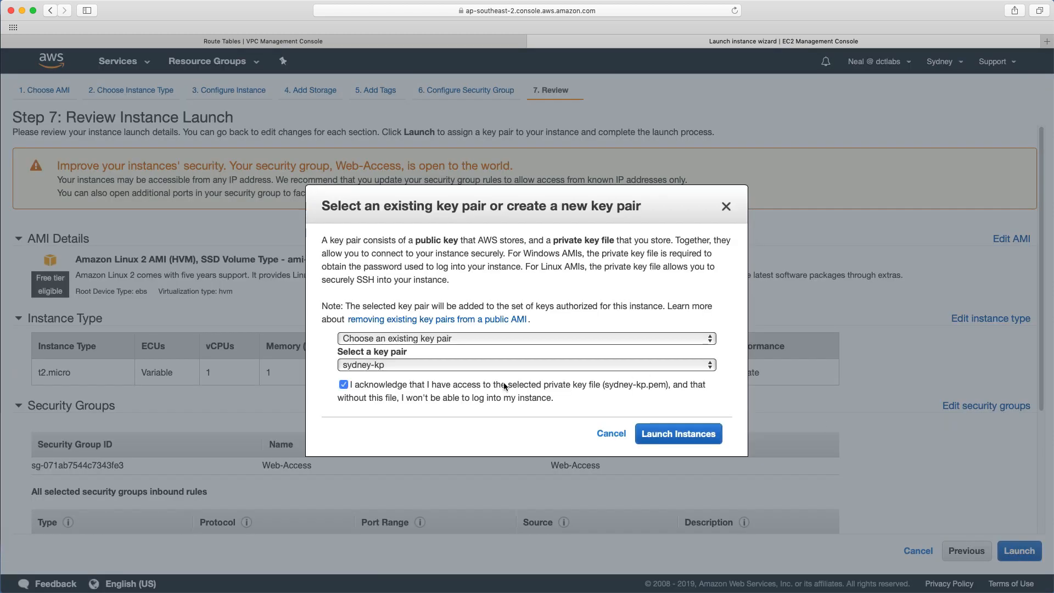
pyautogui.click(671, 435)
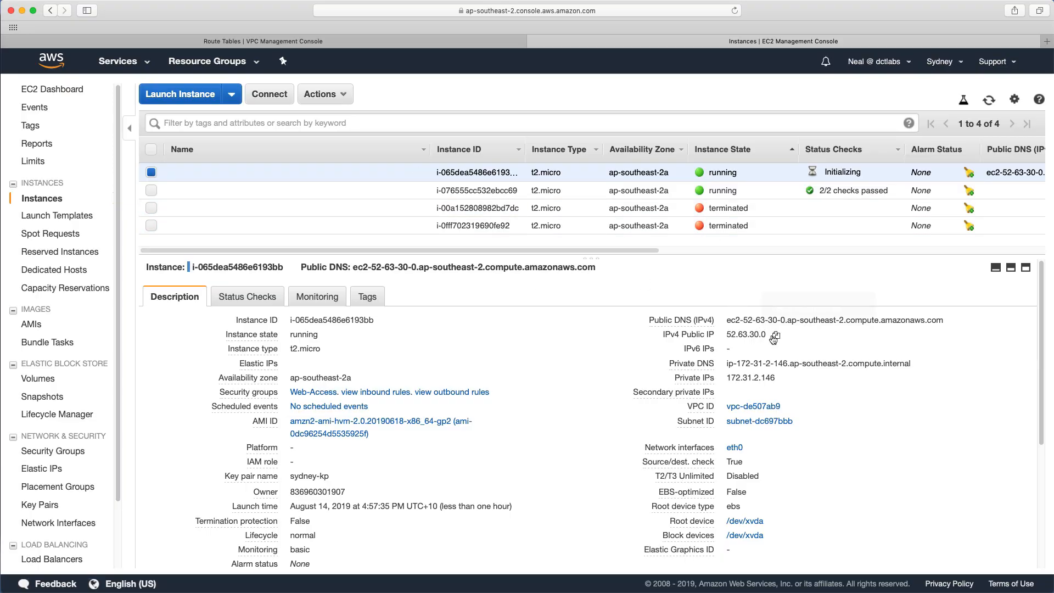
pyautogui.click(775, 336)
pyautogui.hotkey('ctrl', 'Right')
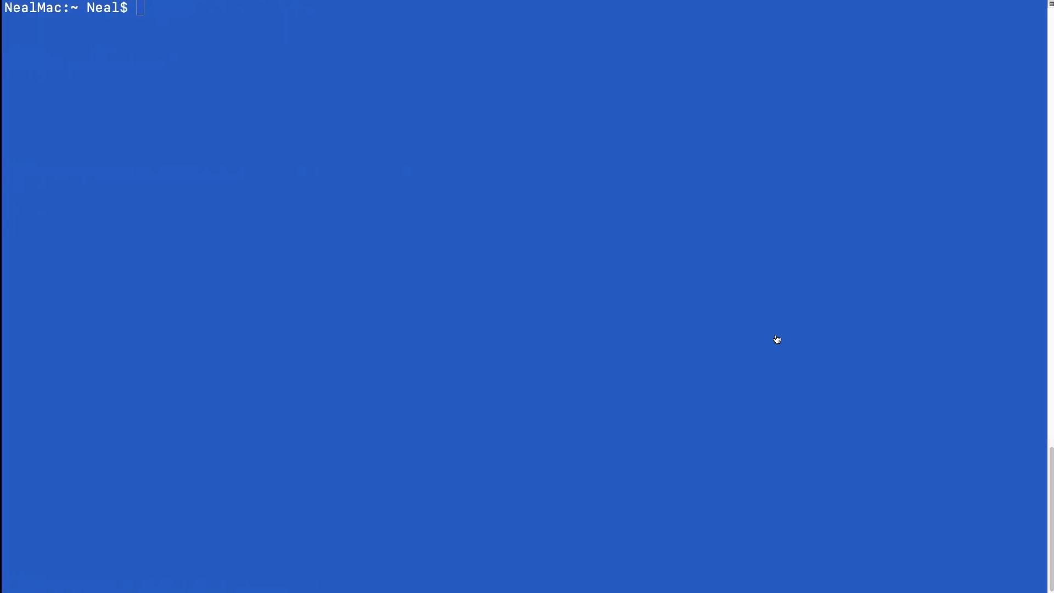
pyautogui.write('ssh e')
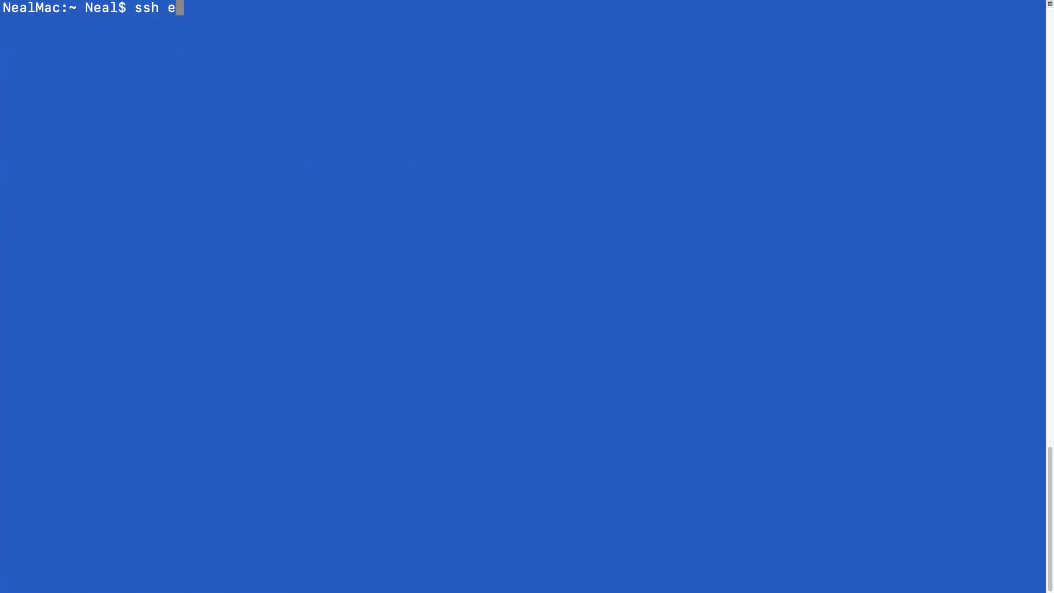
pyautogui.press('BackSpace')
pyautogui.write('-A ec2-user@')
pyautogui.press('super+v')
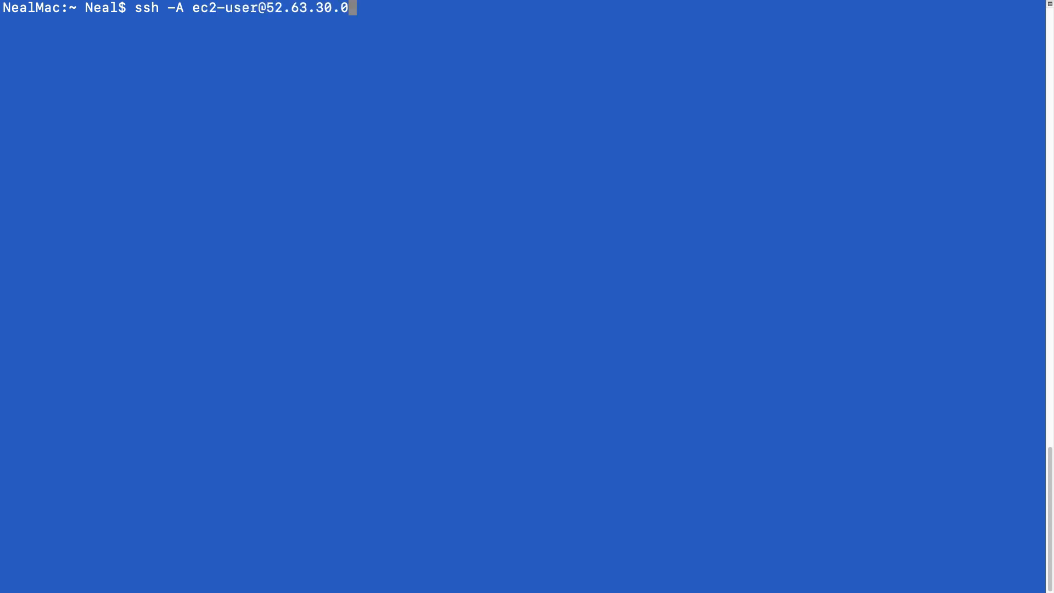
pyautogui.press('Return')
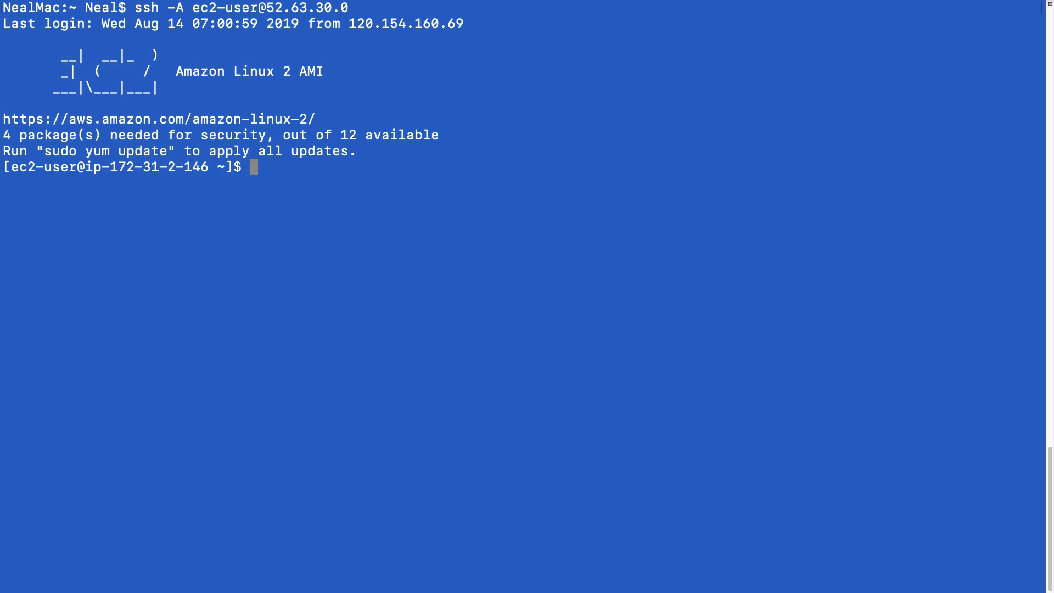
pyautogui.write('ssh ec2-user@')
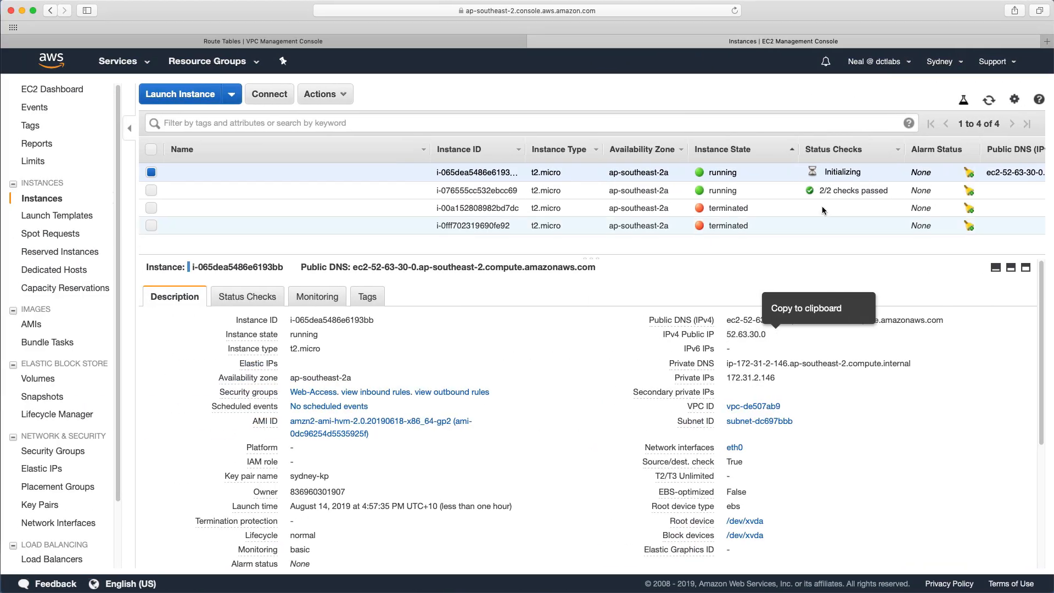
pyautogui.click(785, 379)
pyautogui.hotkey('ctrl', 'Right')
pyautogui.press('super+v')
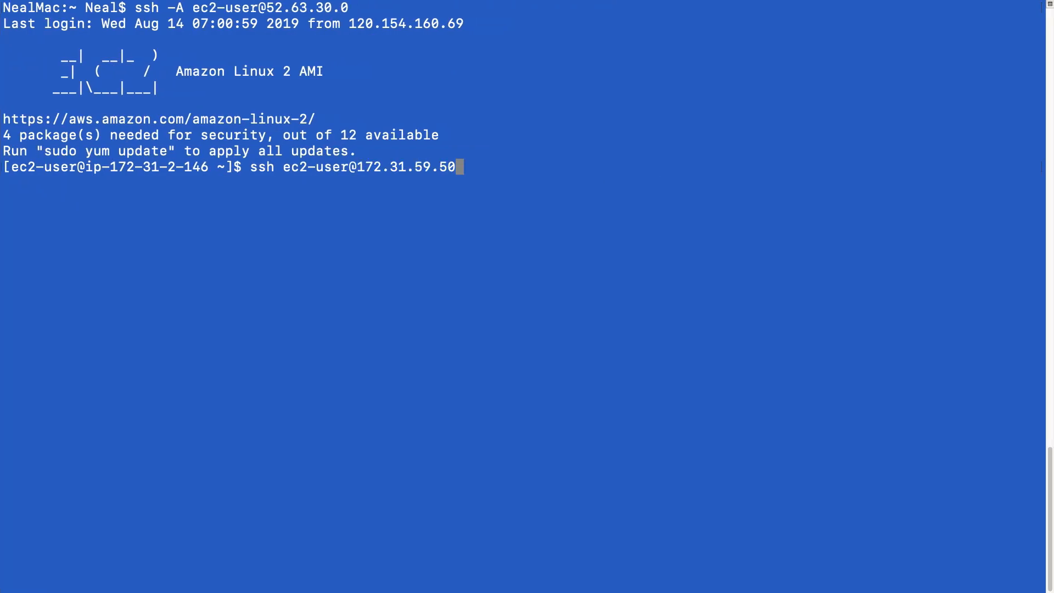
pyautogui.press('Return')
pyautogui.write('yes')
pyautogui.press('Return')
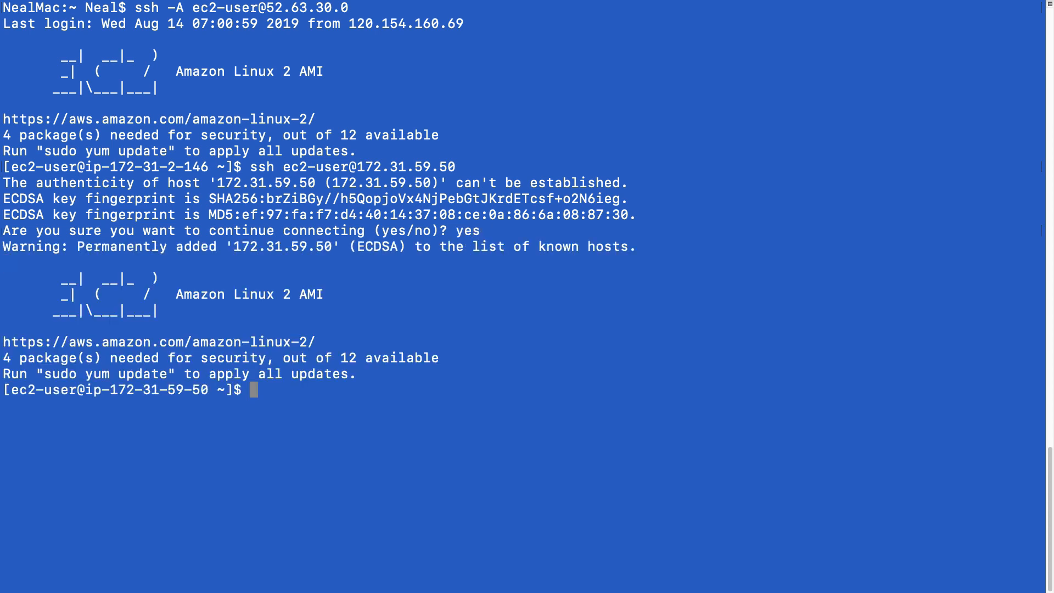
# - Ping google.com from the private instance to test internet access, and stop the ping after a few replies
pyautogui.write('ping google.co')
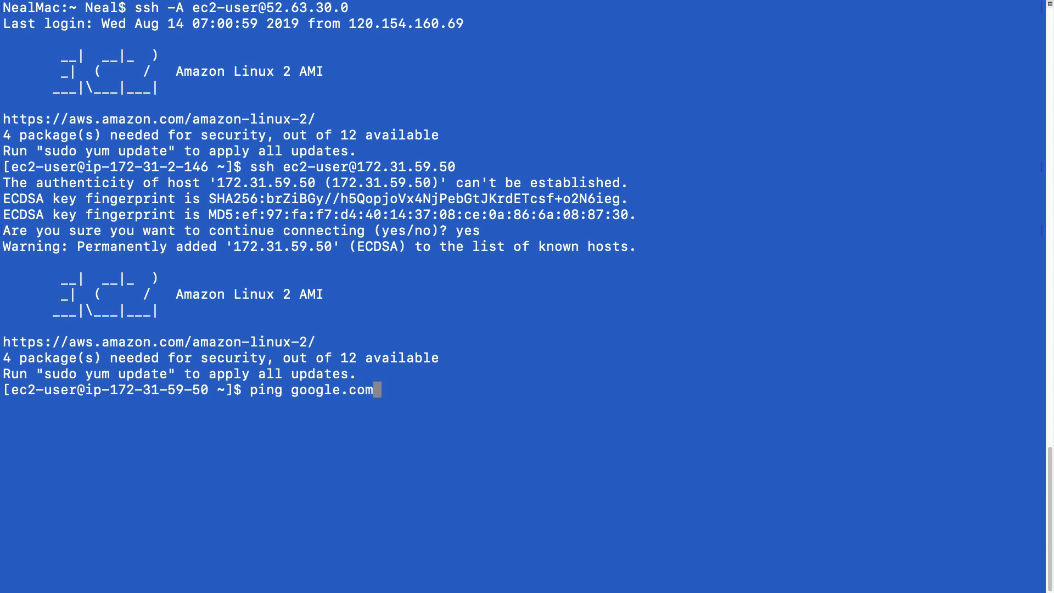
pyautogui.write('m')
pyautogui.press('Return')
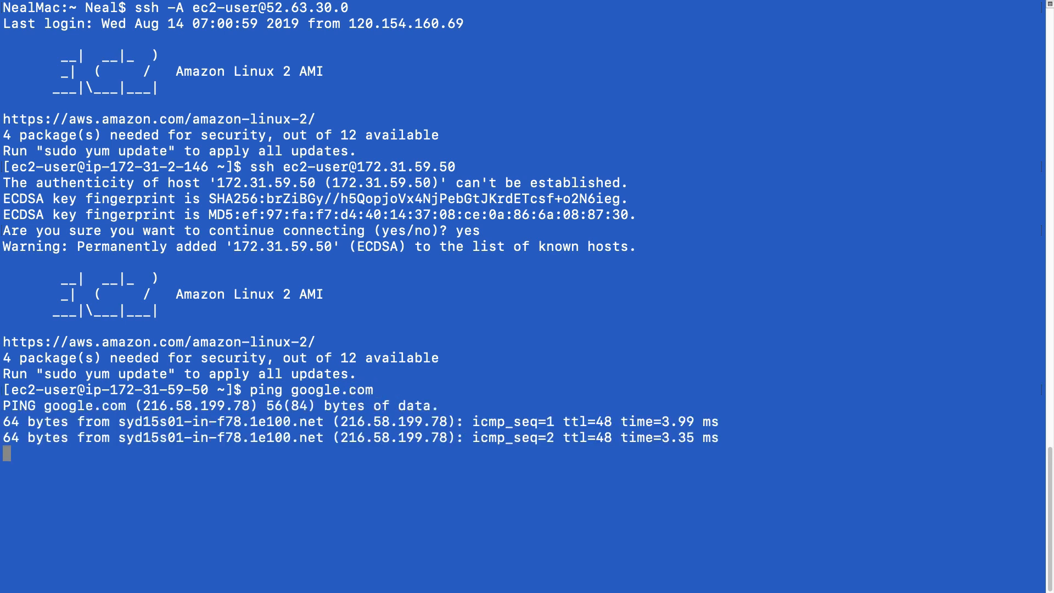
pyautogui.hotkey('ctrl', 'c')
# - Update the private instance's packages with sudo yum update -y
pyautogui.write('sudo yum update -')
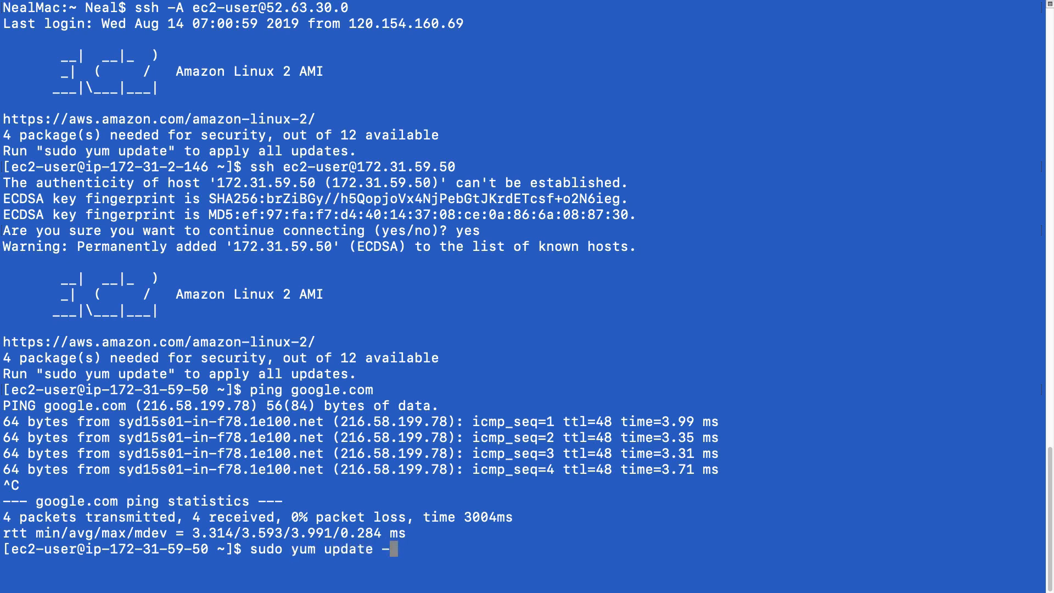
pyautogui.write('y')
pyautogui.press('Return')
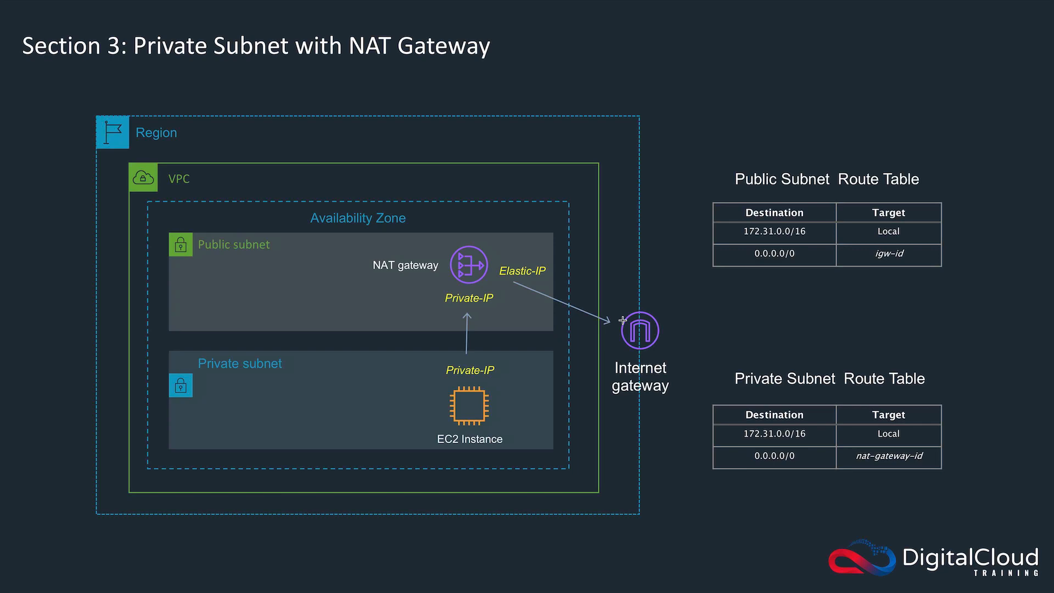
# - Switch back to the EC2 instance list in the browser and clear the instance selection
pyautogui.hotkey('ctrl', 'Left')
pyautogui.hotkey('ctrl', 'Left')
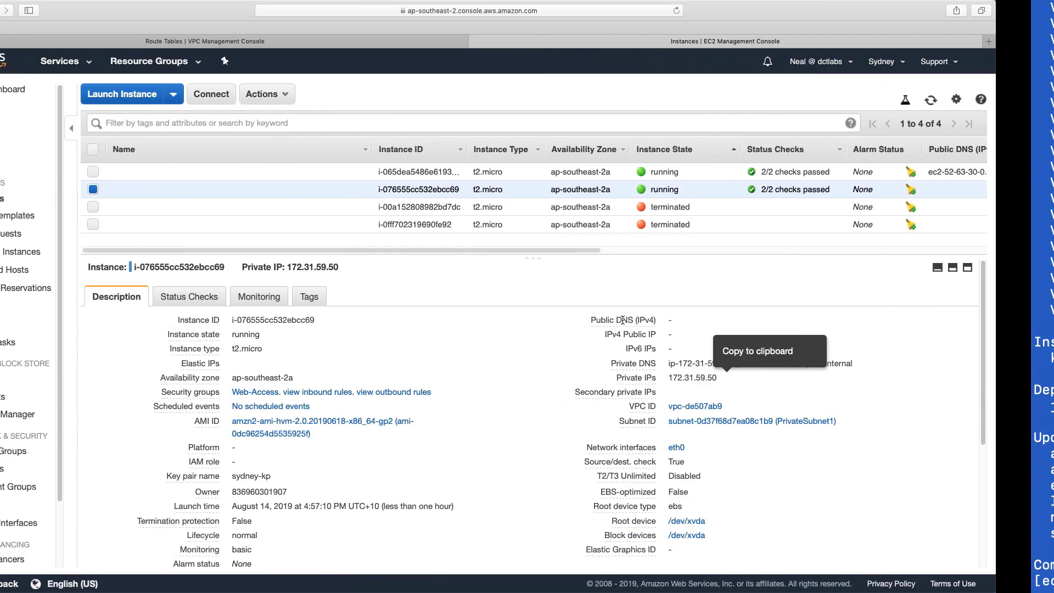
pyautogui.click(231, 173)
pyautogui.click(151, 172)
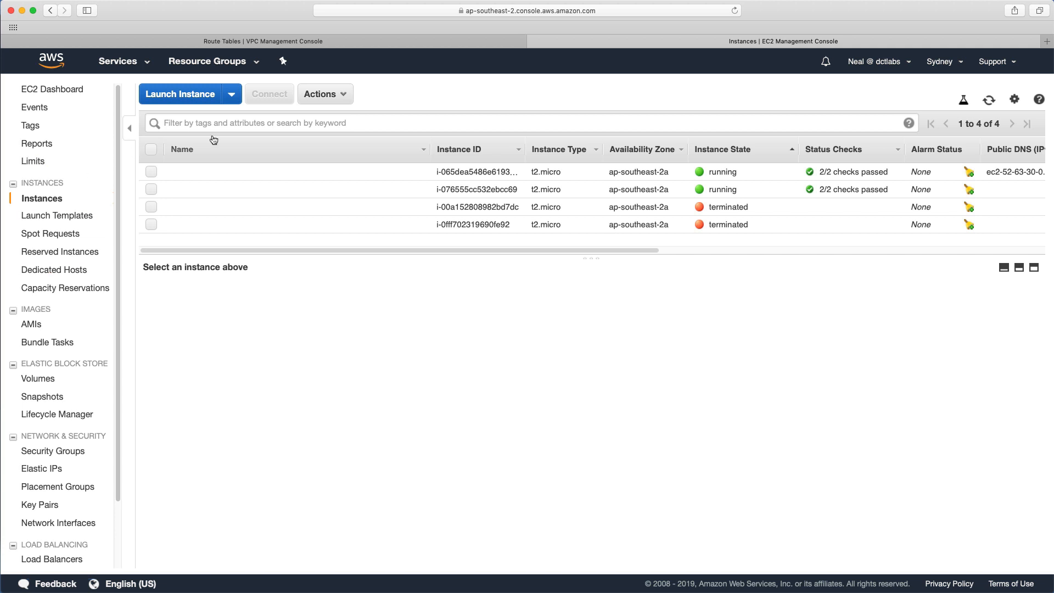
# - Delete the NAT gateway nat-0da6beca1708344d2 in the VPC console
pyautogui.click(308, 42)
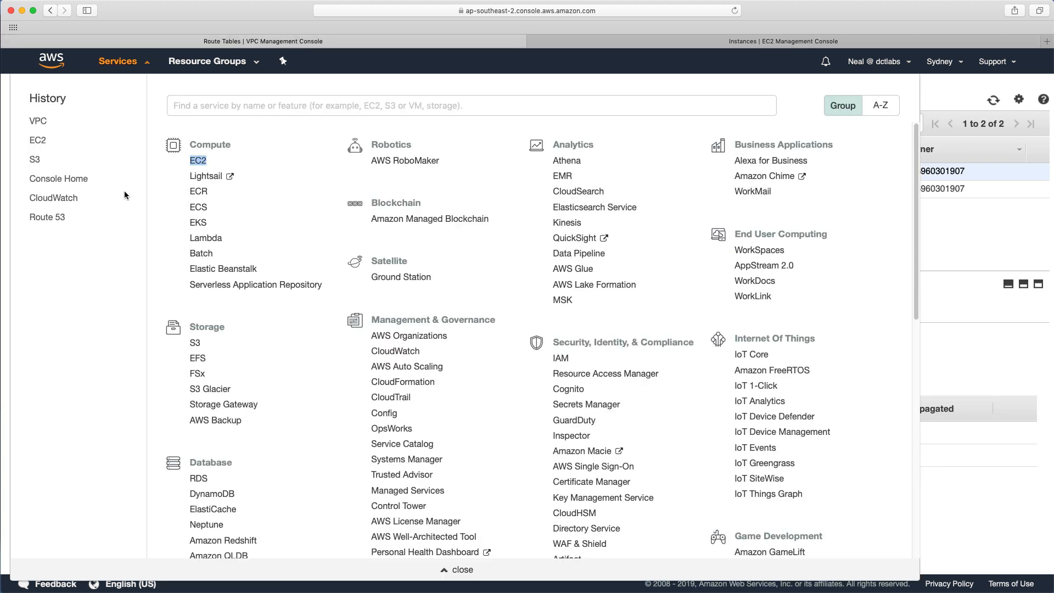
pyautogui.click(460, 571)
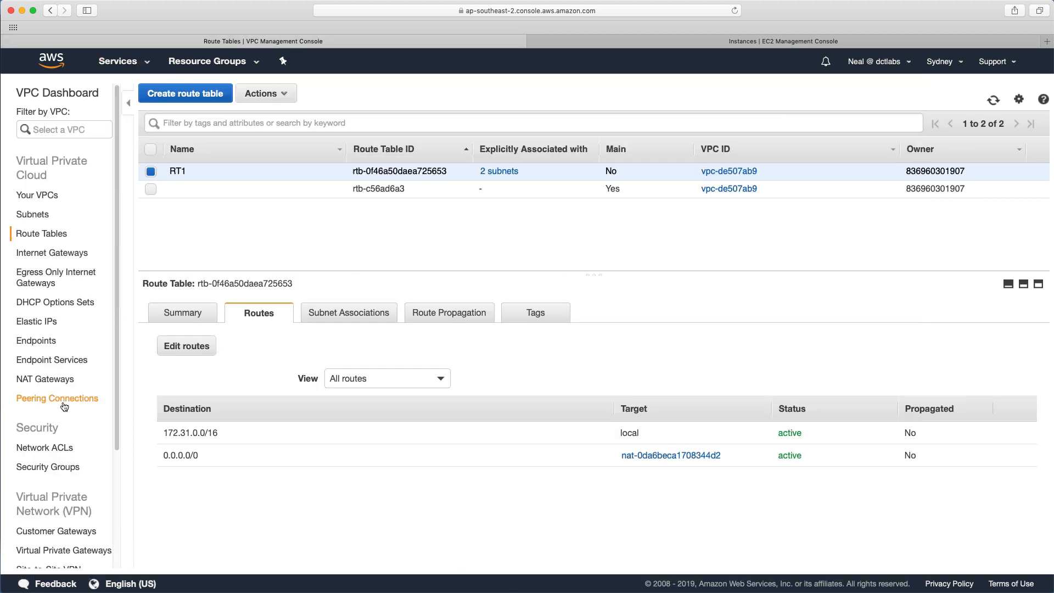
pyautogui.scroll(-2, 65, 409)
pyautogui.click(48, 336)
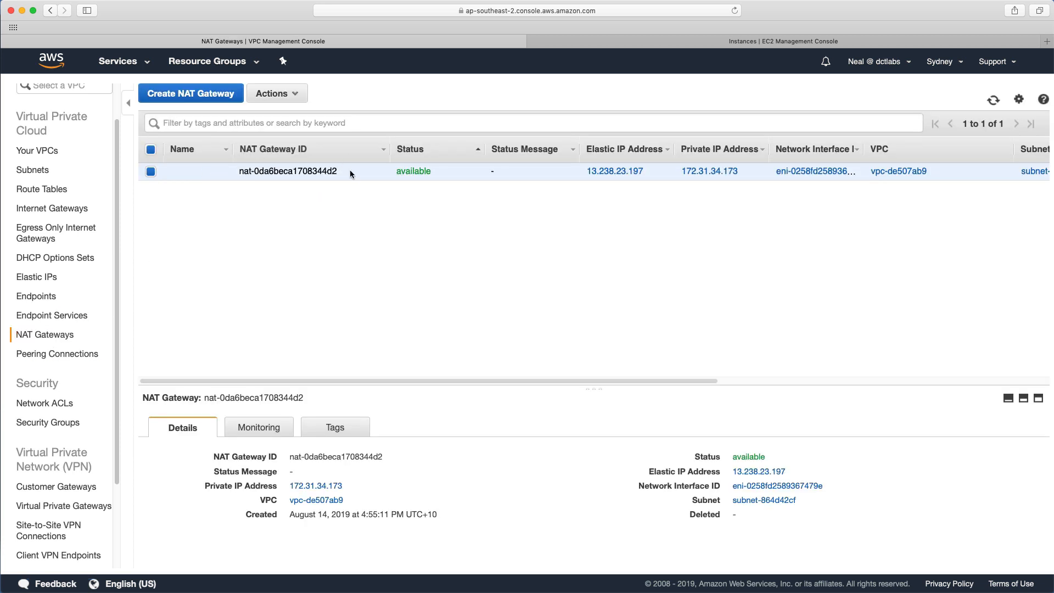
pyautogui.click(282, 104)
pyautogui.click(210, 101)
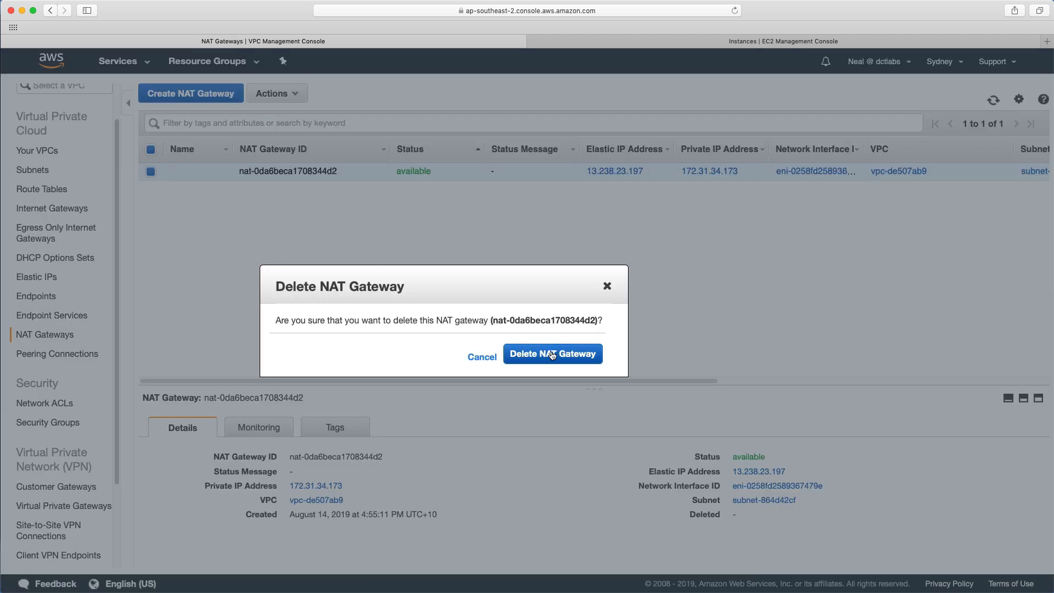
pyautogui.click(553, 355)
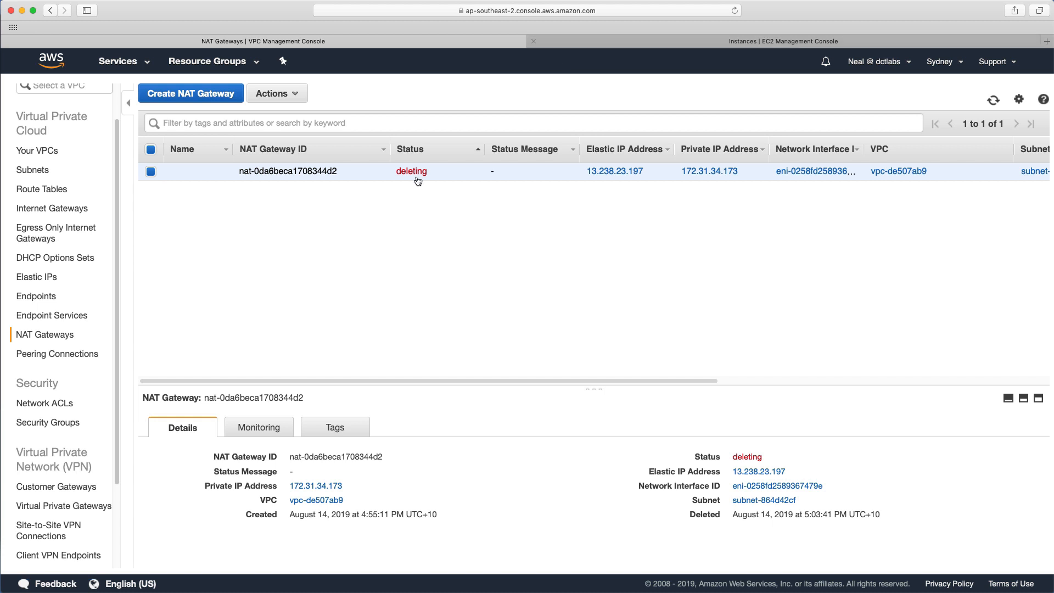
# - Try to disassociate the Elastic IP 13.238.23.197, cancel the dialog and return to the NAT gateways list
pyautogui.click(23, 281)
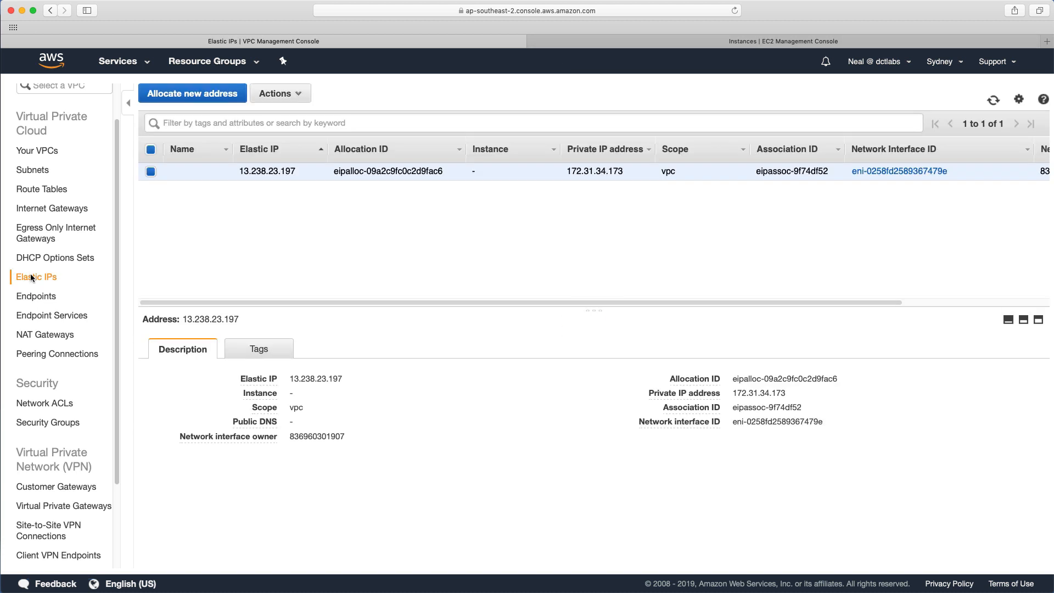
pyautogui.click(285, 94)
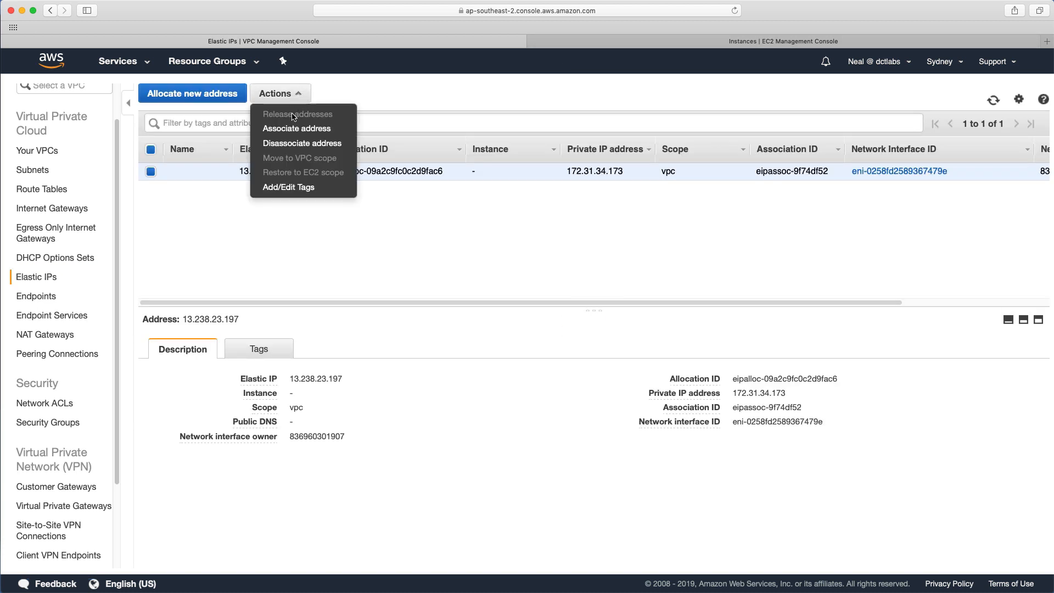
pyautogui.click(282, 144)
pyautogui.click(604, 404)
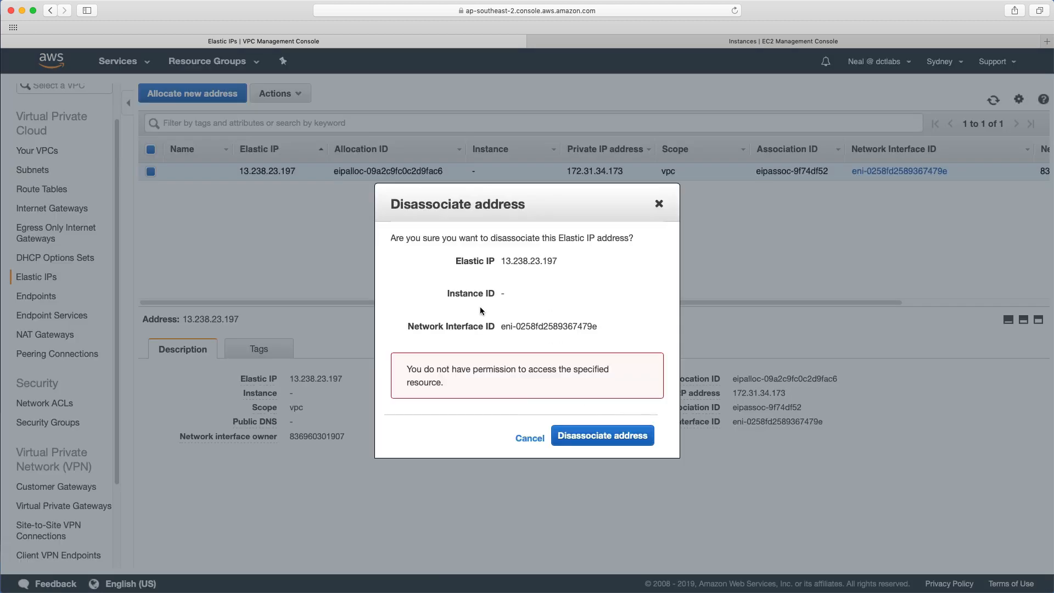
pyautogui.click(576, 437)
pyautogui.click(531, 439)
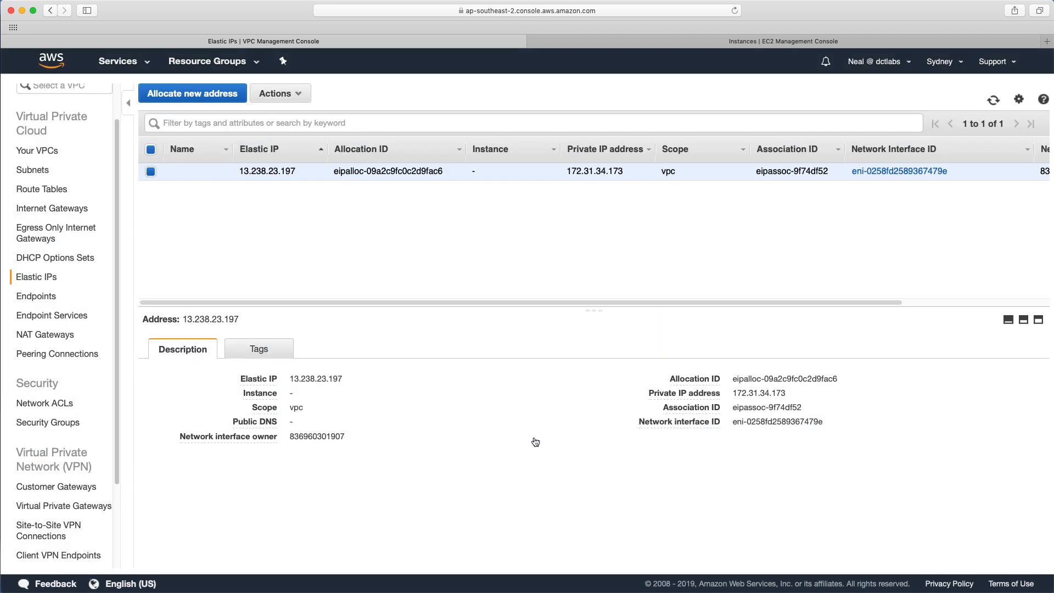
pyautogui.click(45, 335)
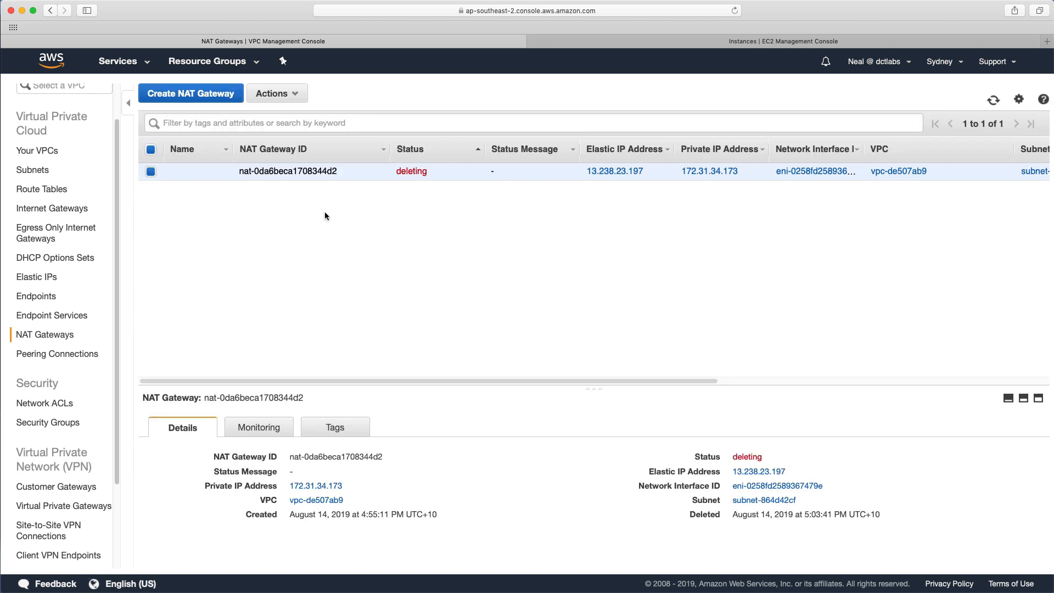
# - Check the Elastic IPs list, and terminate the running public EC2 instance i-065dea5486e6193bb
pyautogui.click(38, 278)
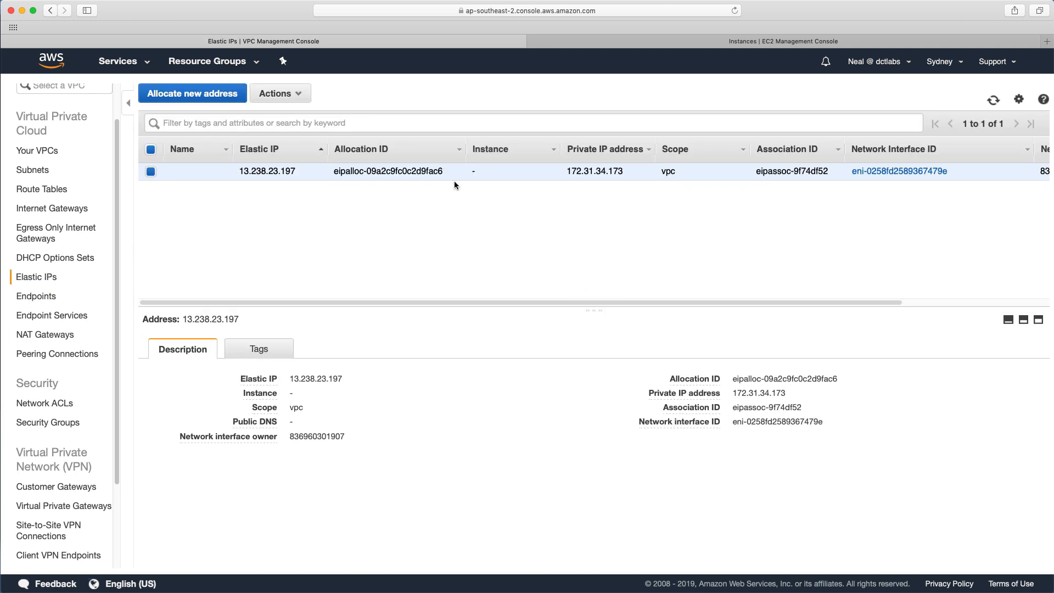
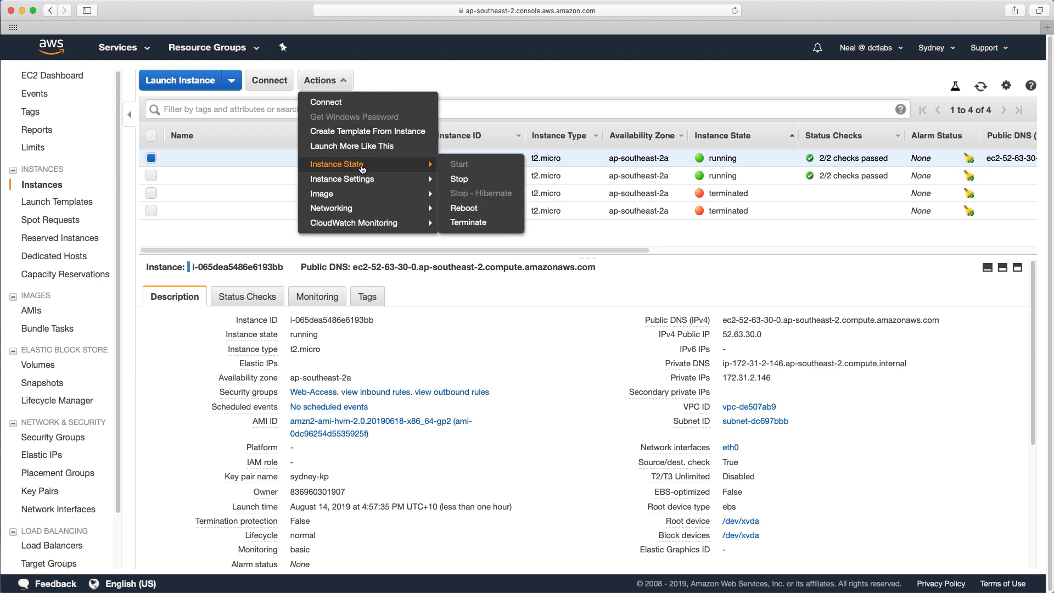
pyautogui.click(469, 224)
pyautogui.click(698, 398)
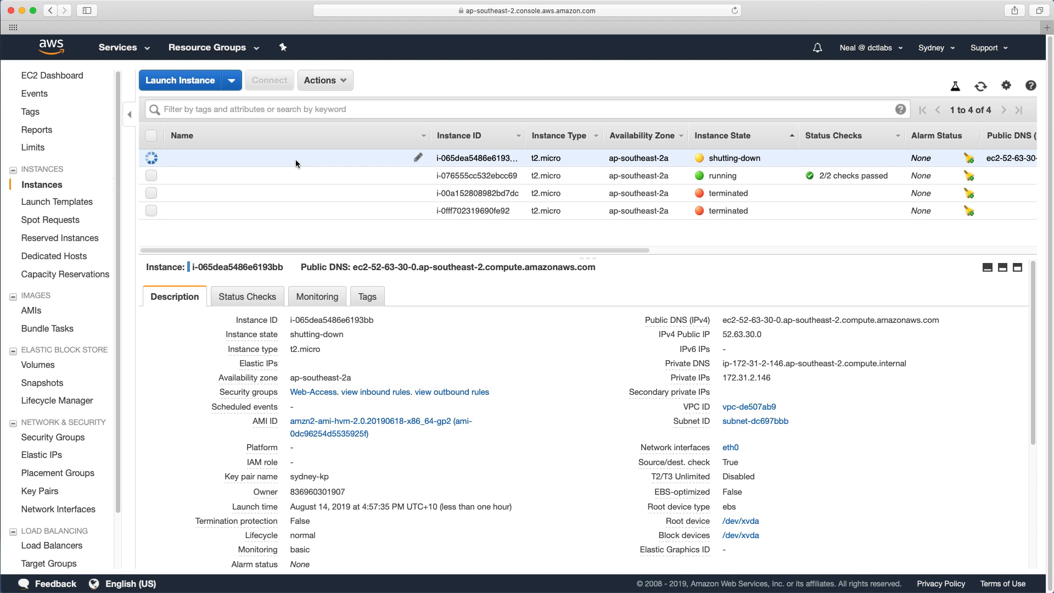
# - Start launching a new EC2 instance and search the community AMIs for amzn-ami-vpc-nat
pyautogui.click(178, 83)
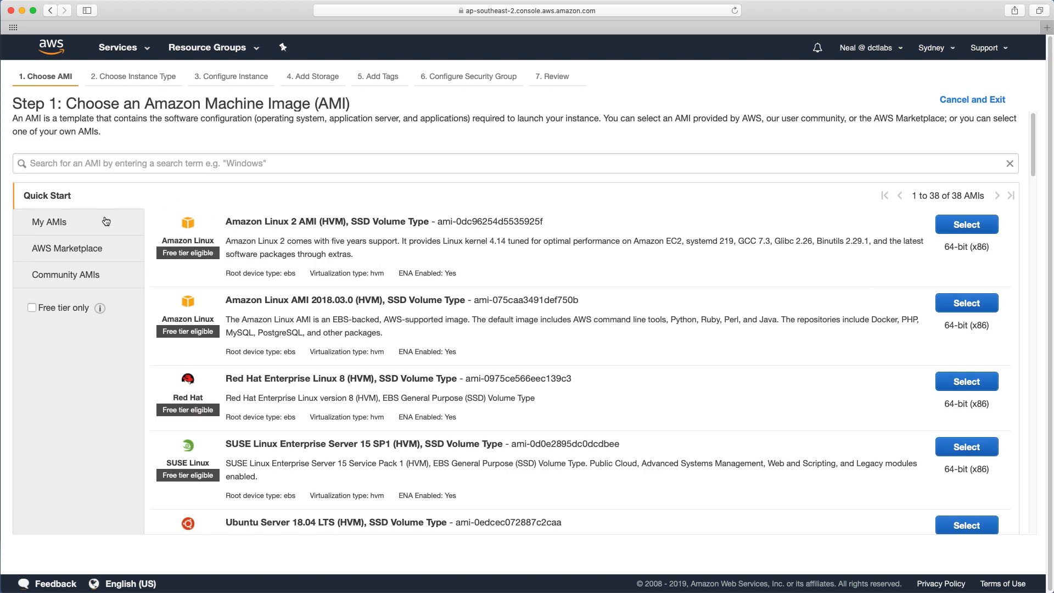
pyautogui.click(60, 276)
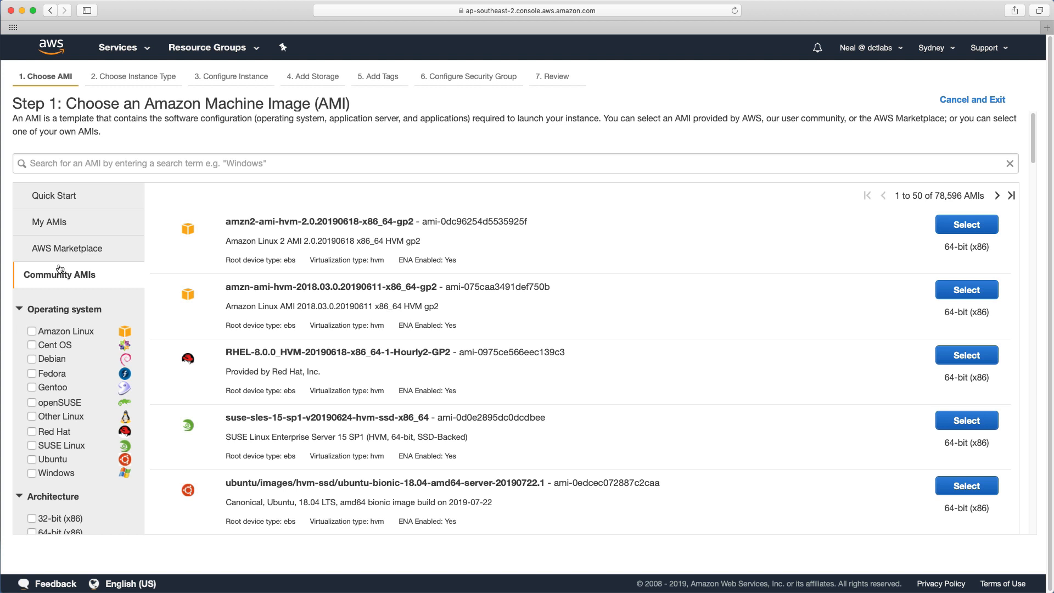
pyautogui.click(58, 167)
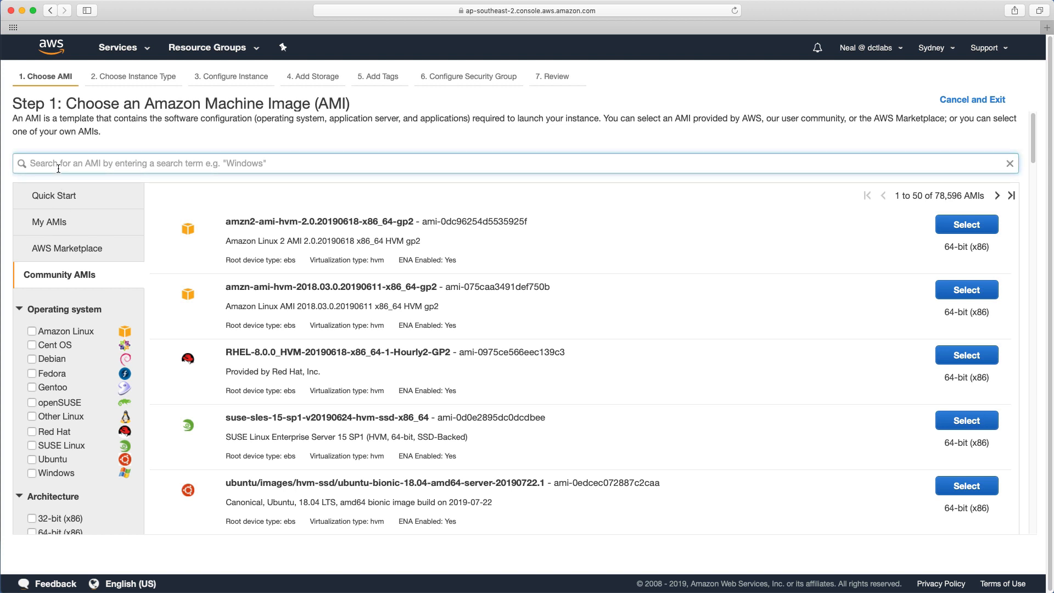
pyautogui.write('amazon-a')
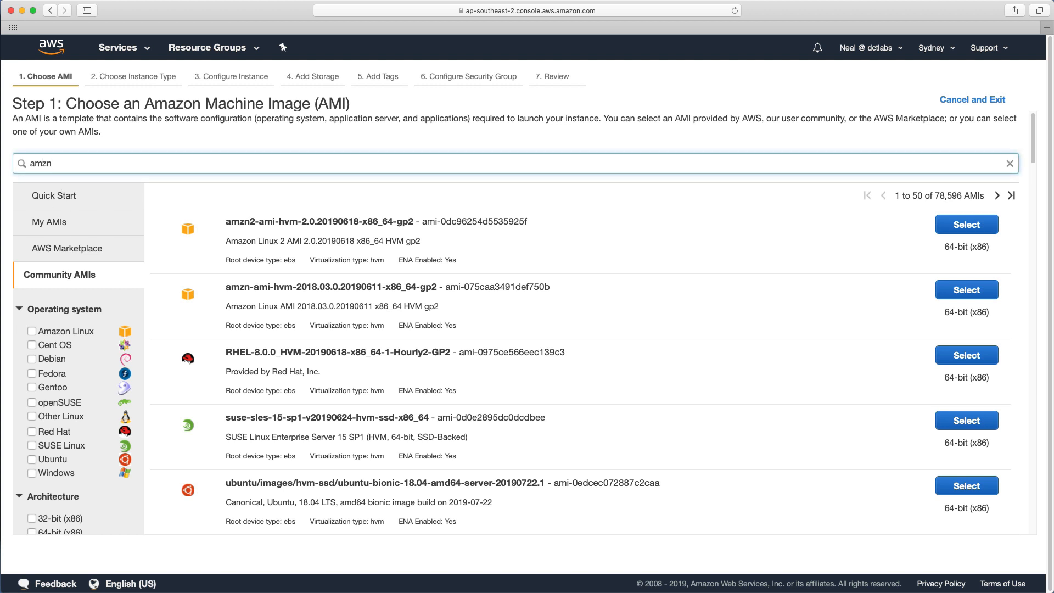
pyautogui.press('BackSpace')
pyautogui.press('BackSpace')
pyautogui.press('BackSpace')
pyautogui.press('BackSpace')
pyautogui.press('BackSpace')
pyautogui.press('BackSpace')
pyautogui.write('zn-ami-vpc-nat')
pyautogui.press('Return')
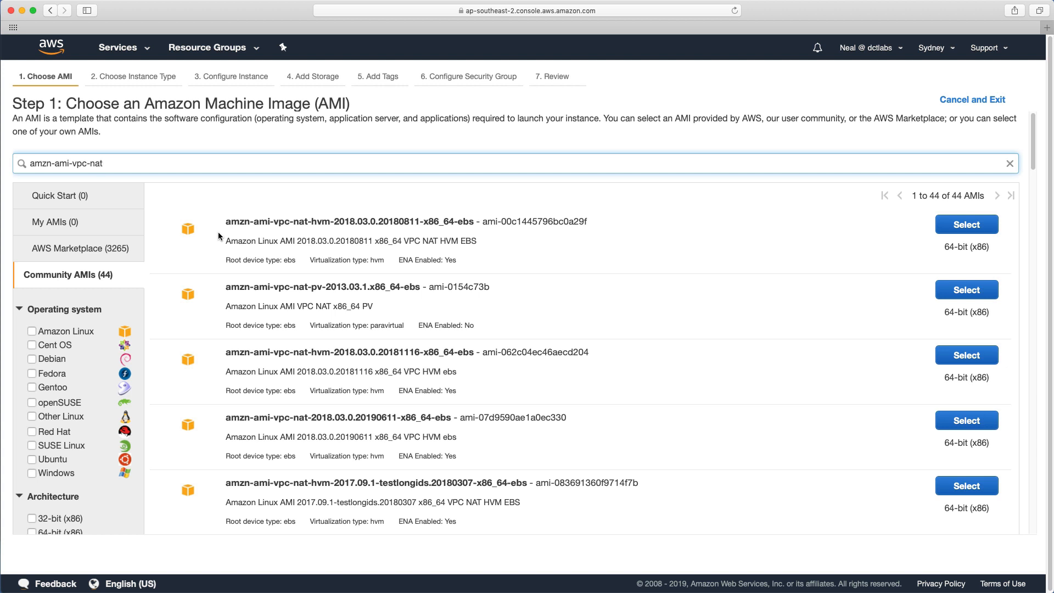
# - Choose the AMI amzn-ami-vpc-nat-hvm-2018.03.0.20180811-x86_64-ebs and keep the t2.micro instance type
pyautogui.moveTo(295, 223); pyautogui.dragTo(332, 222)
pyautogui.click(496, 237)
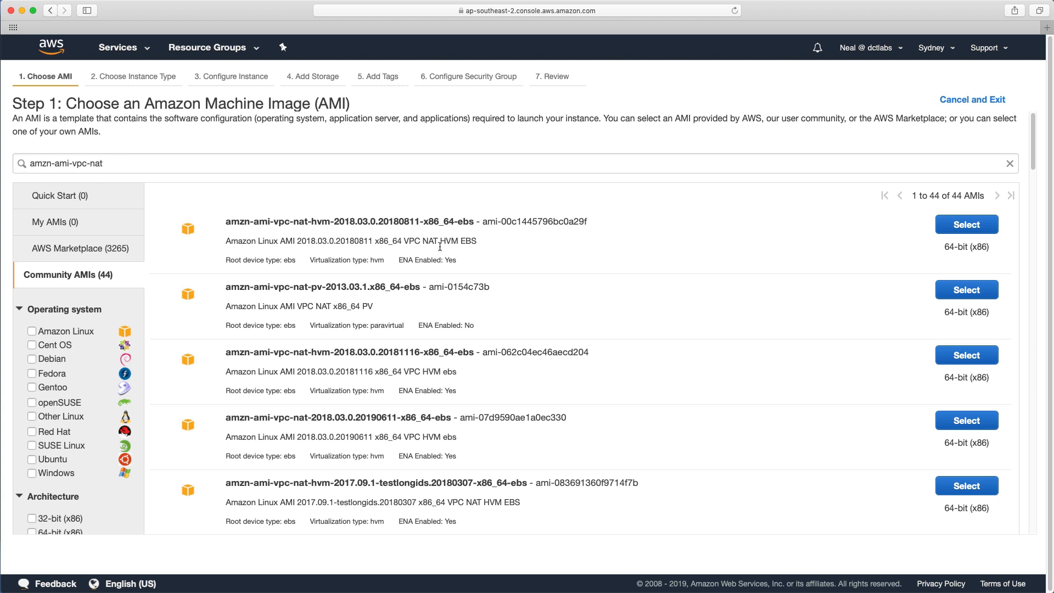
pyautogui.click(967, 225)
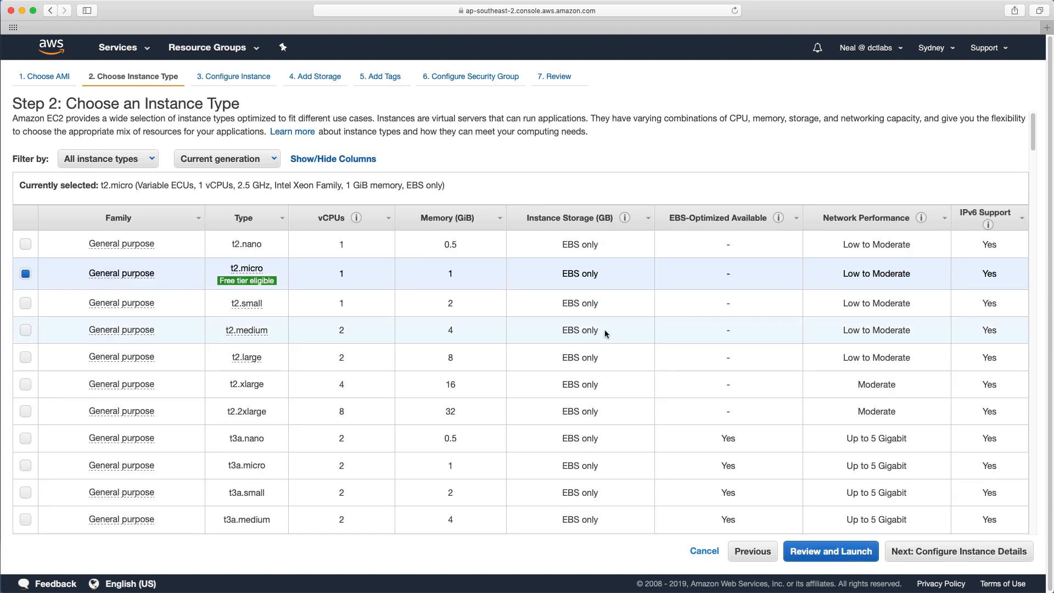
pyautogui.click(928, 553)
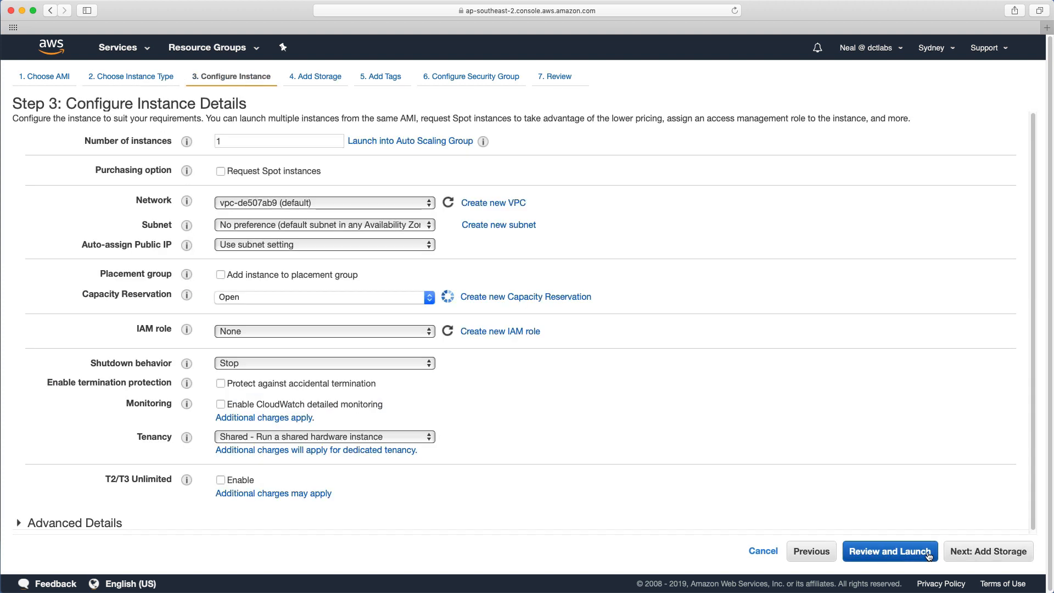
# - Set the subnet to the default in ap-southeast-2a and accept the default storage and tag settings
pyautogui.click(348, 233)
pyautogui.click(348, 278)
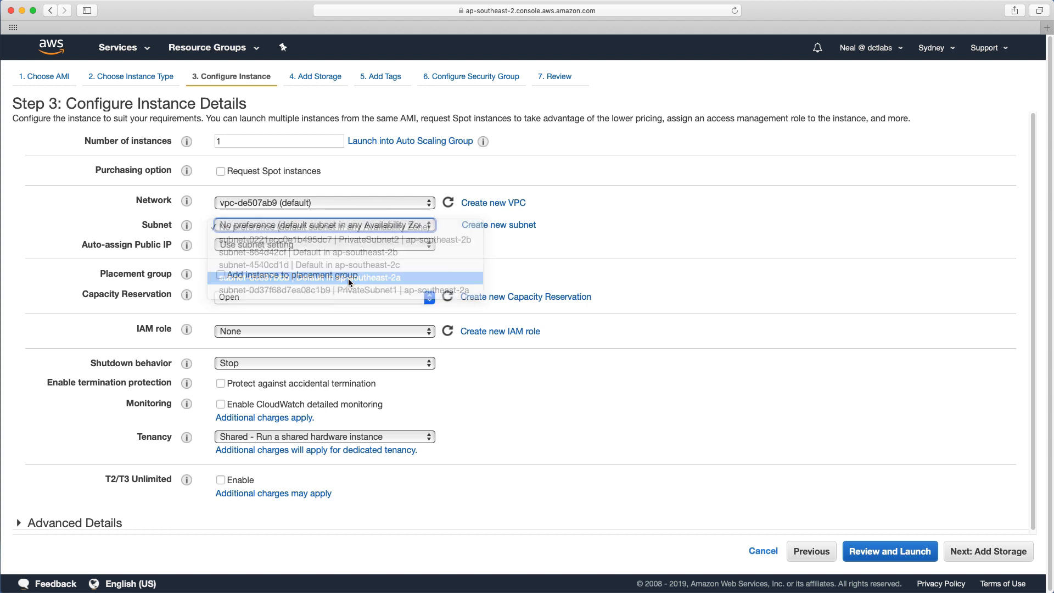
pyautogui.click(977, 556)
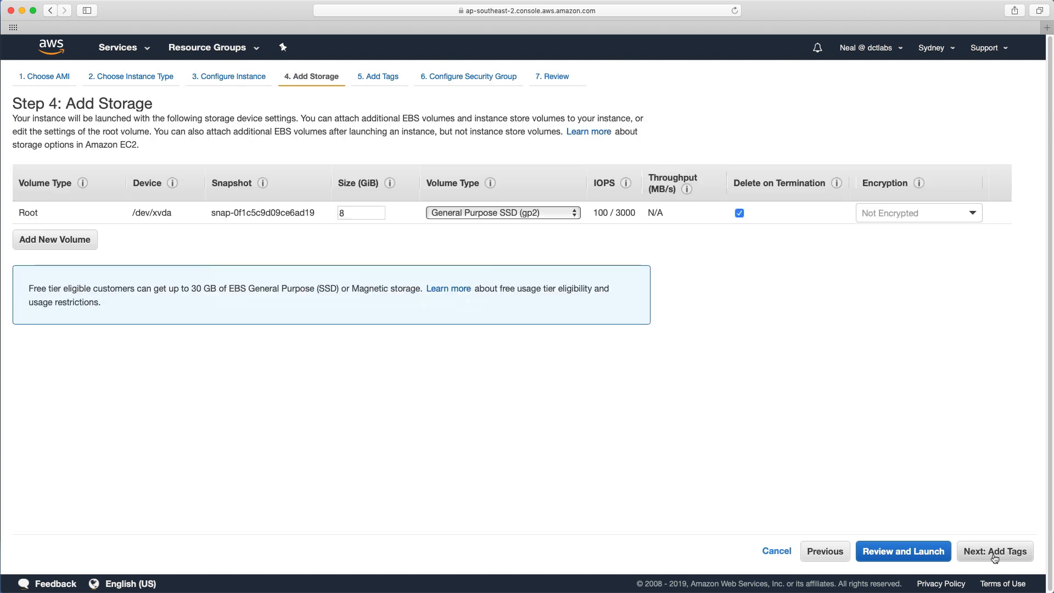
pyautogui.click(978, 556)
pyautogui.click(980, 554)
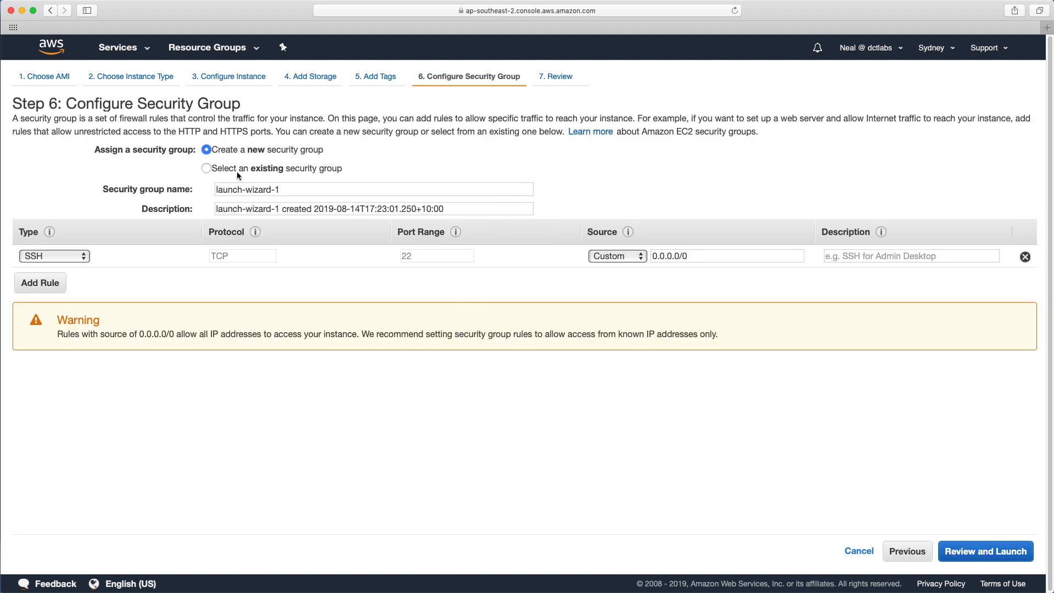
# - Assign the existing Web-Access security group and launch the NAT instance
pyautogui.click(240, 167)
pyautogui.click(218, 256)
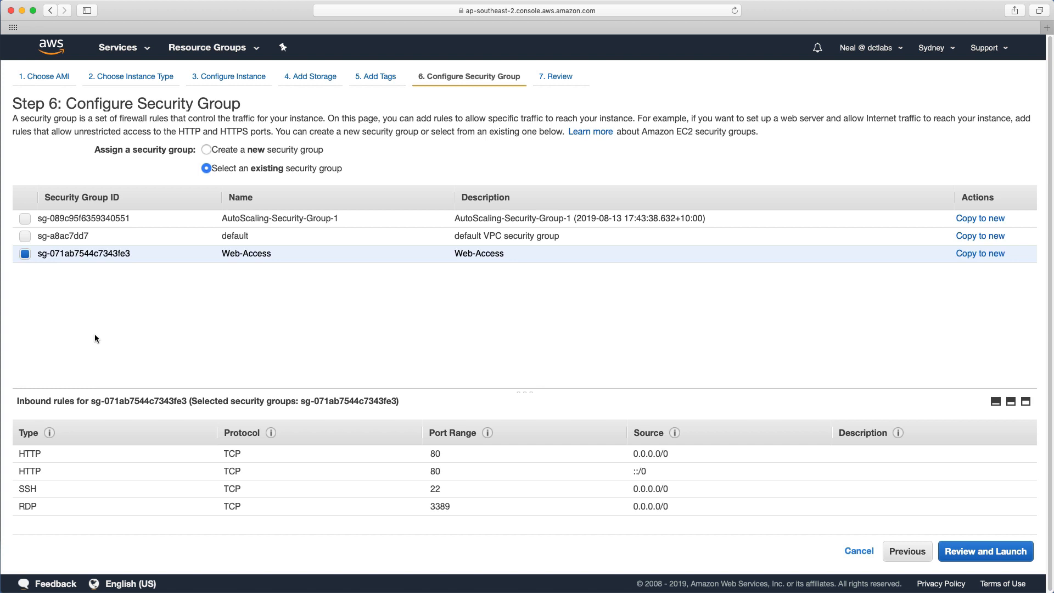
pyautogui.click(988, 552)
pyautogui.click(1012, 551)
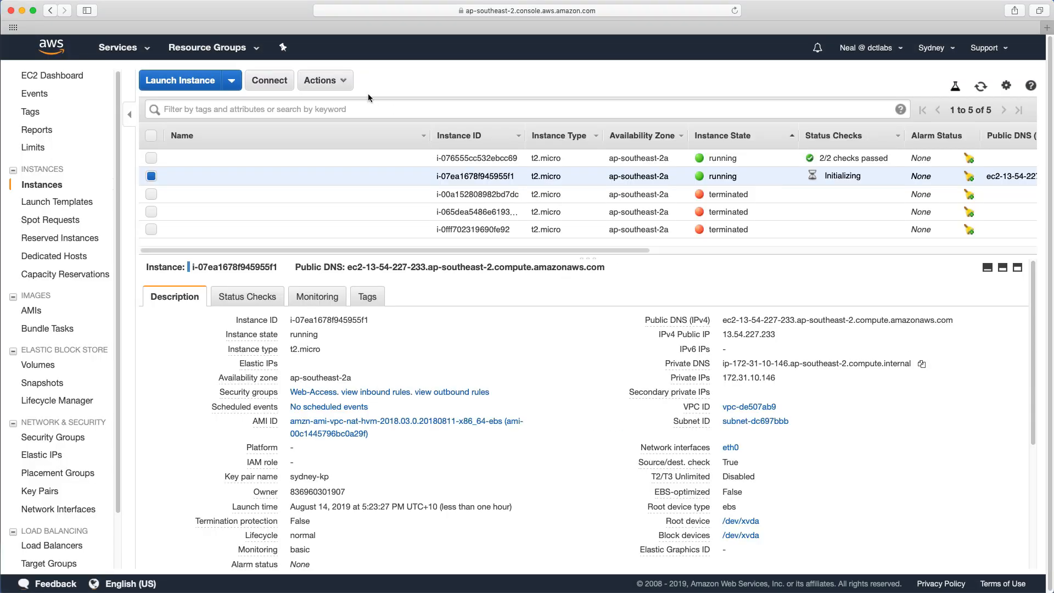
# - Disable the source/destination check on the new NAT instance i-07ea1678f945955f1
pyautogui.click(341, 84)
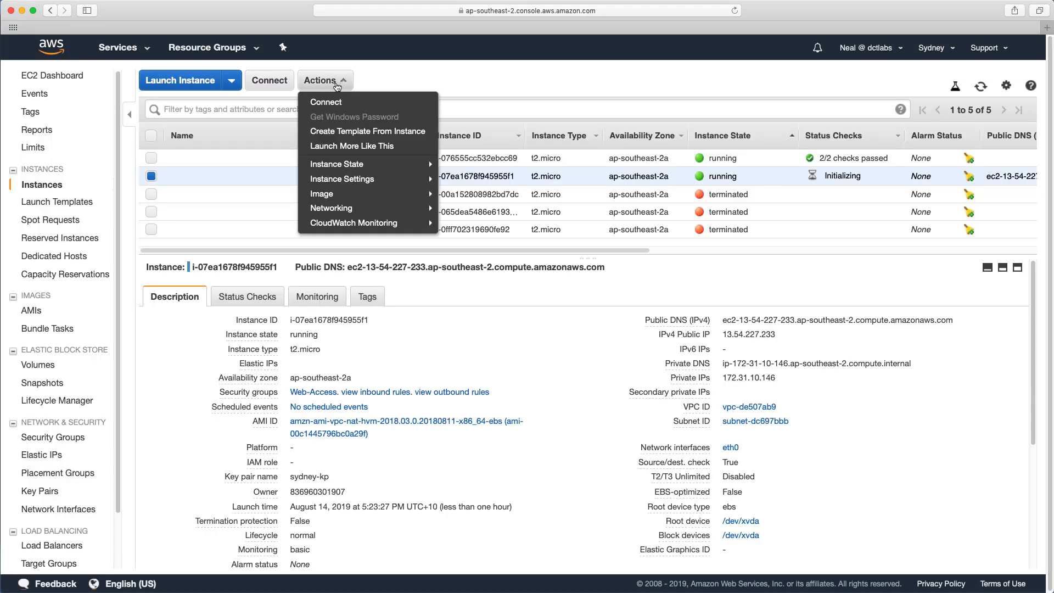
pyautogui.click(404, 213)
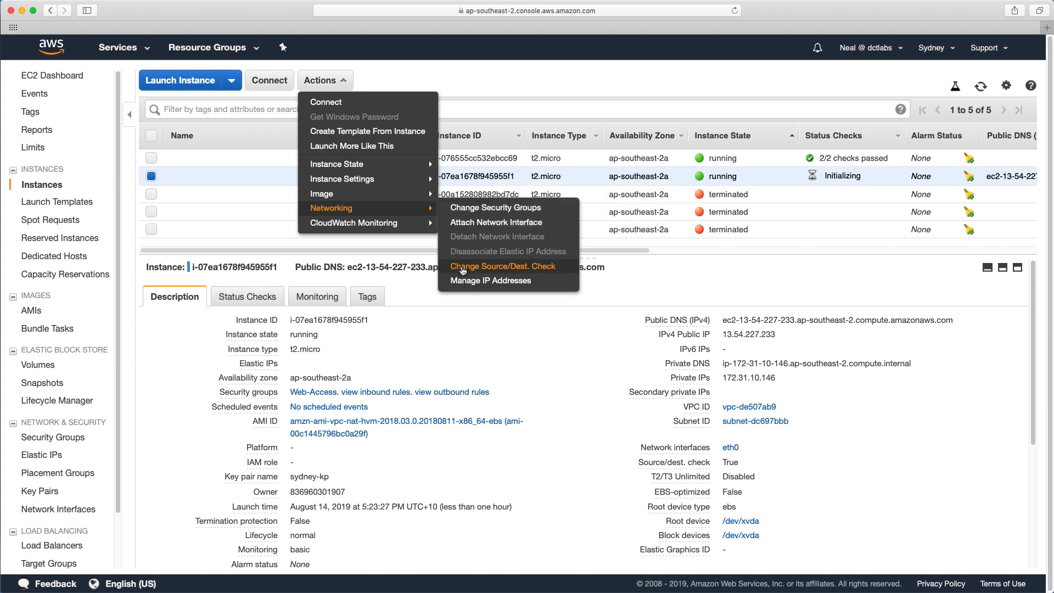
pyautogui.click(512, 270)
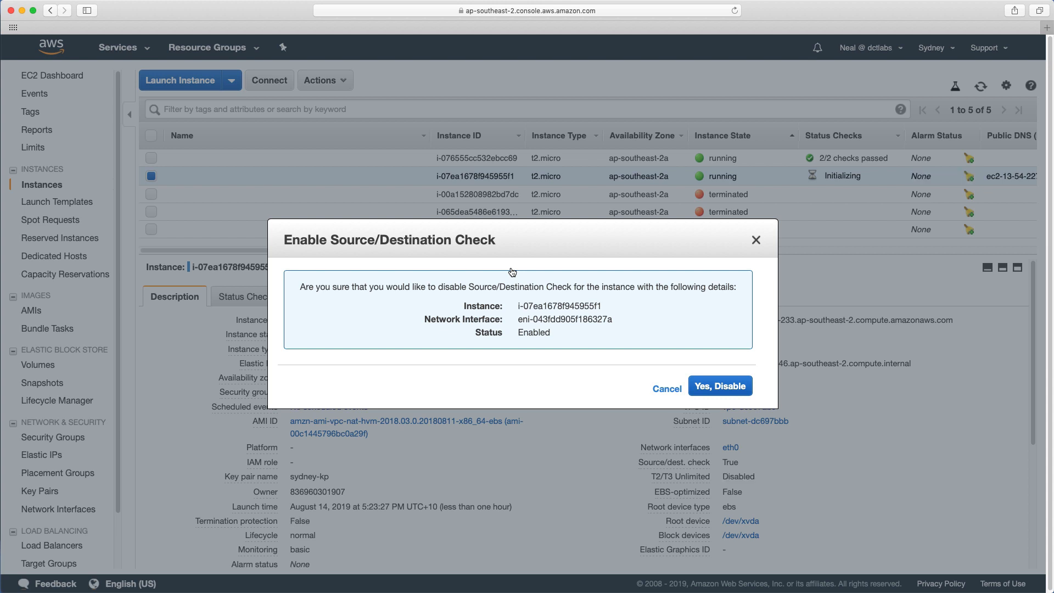
pyautogui.click(724, 391)
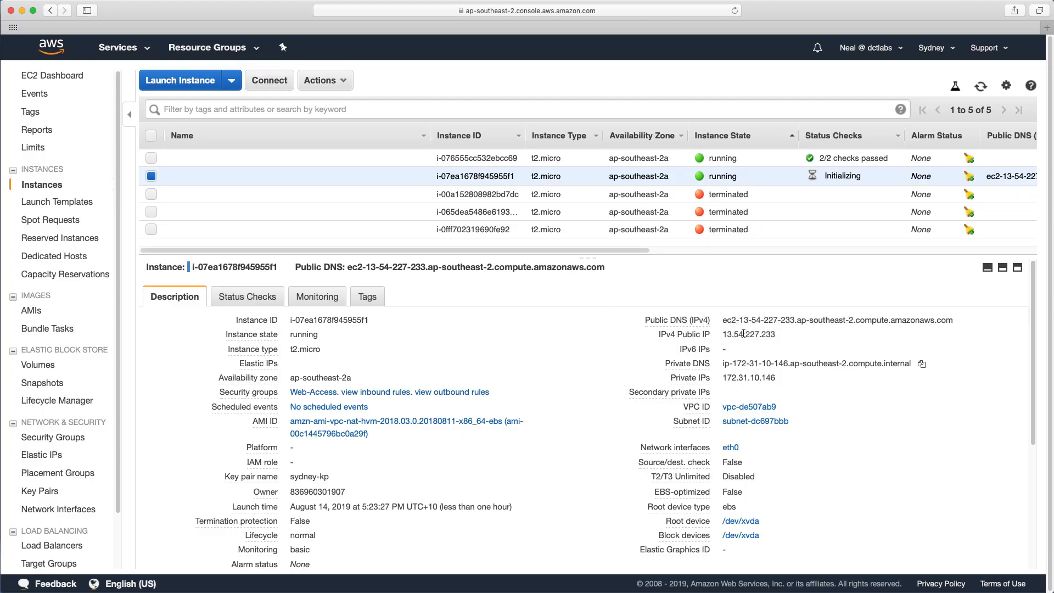
pyautogui.click(786, 336)
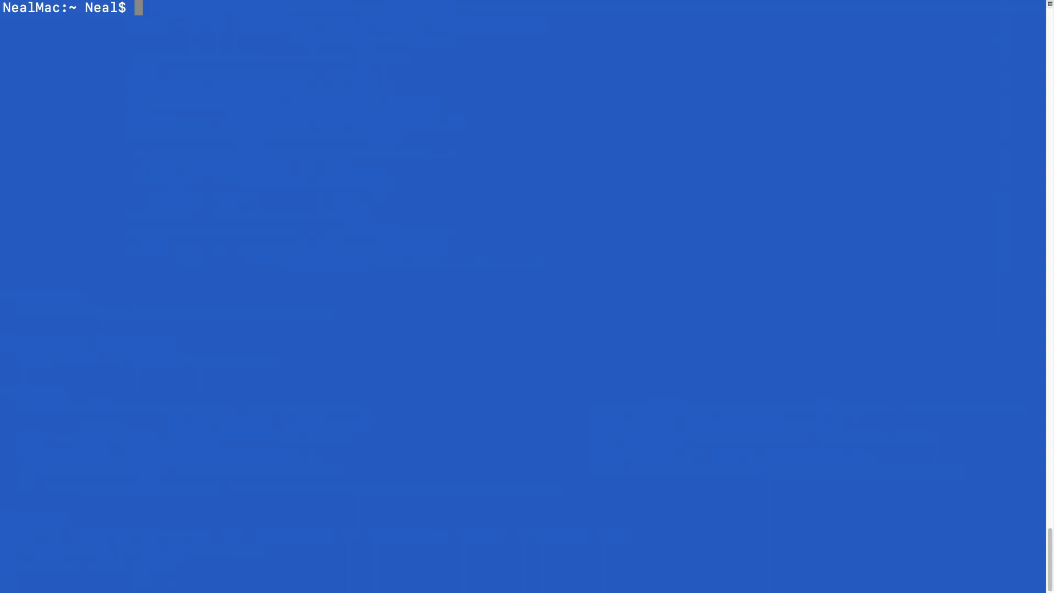
pyautogui.write('ssh -A ec2-user@')
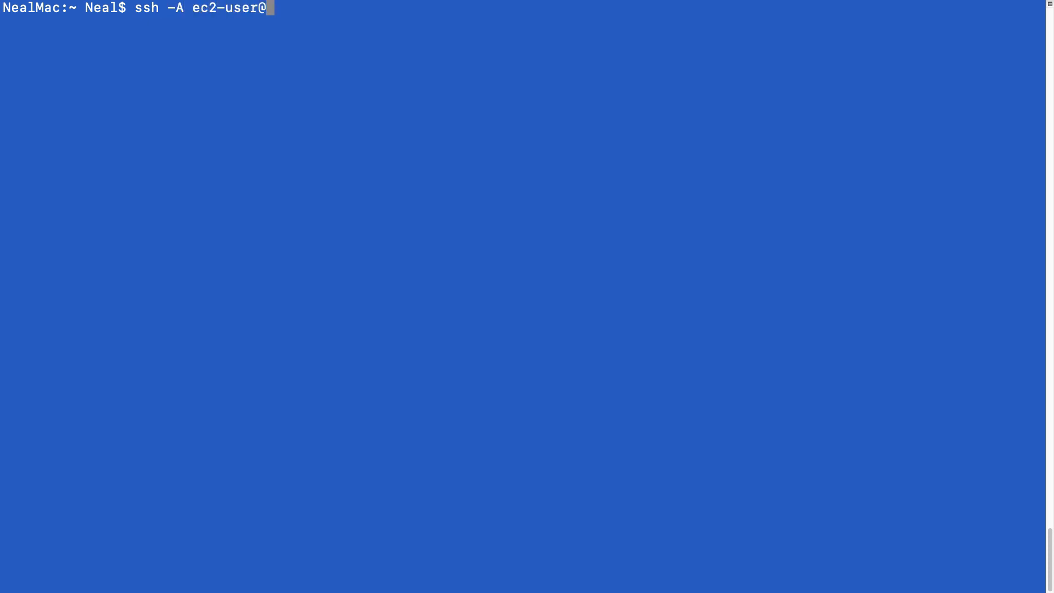
pyautogui.press('super+v')
pyautogui.press('Return')
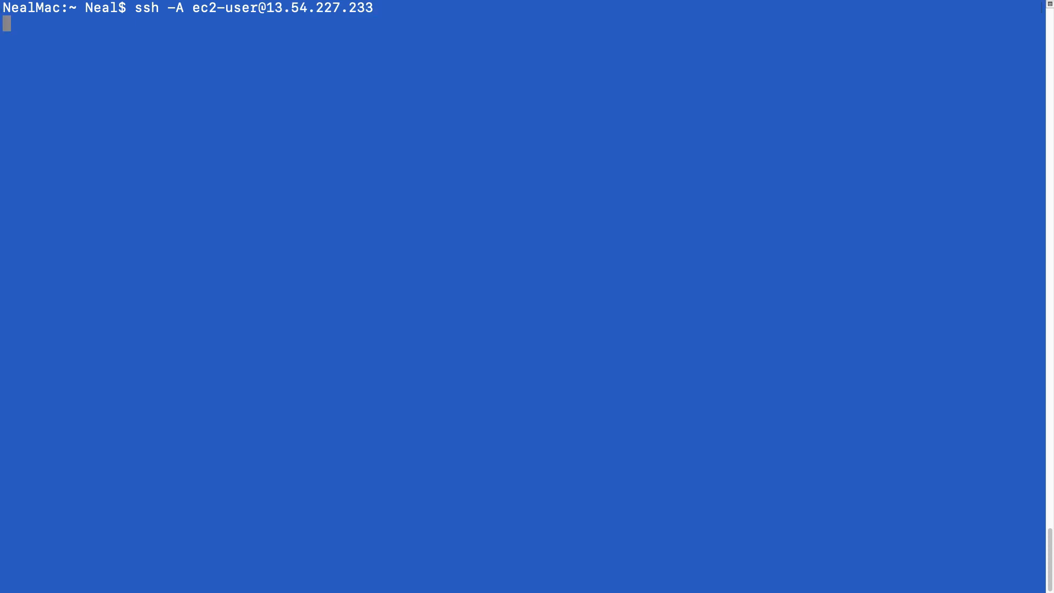
pyautogui.write('yes')
pyautogui.press('Return')
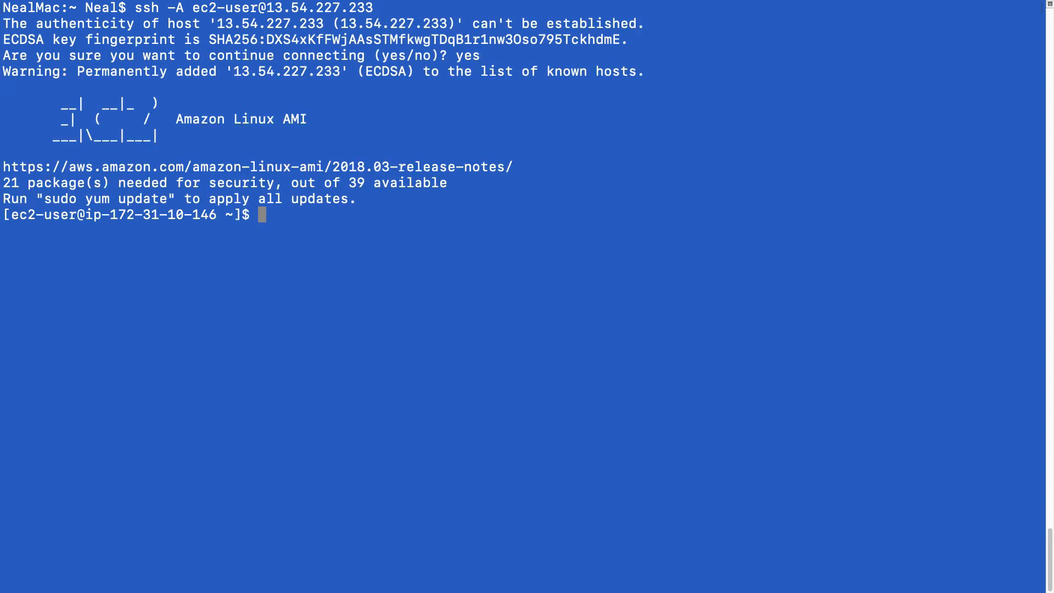
pyautogui.write('ssh ec2-user')
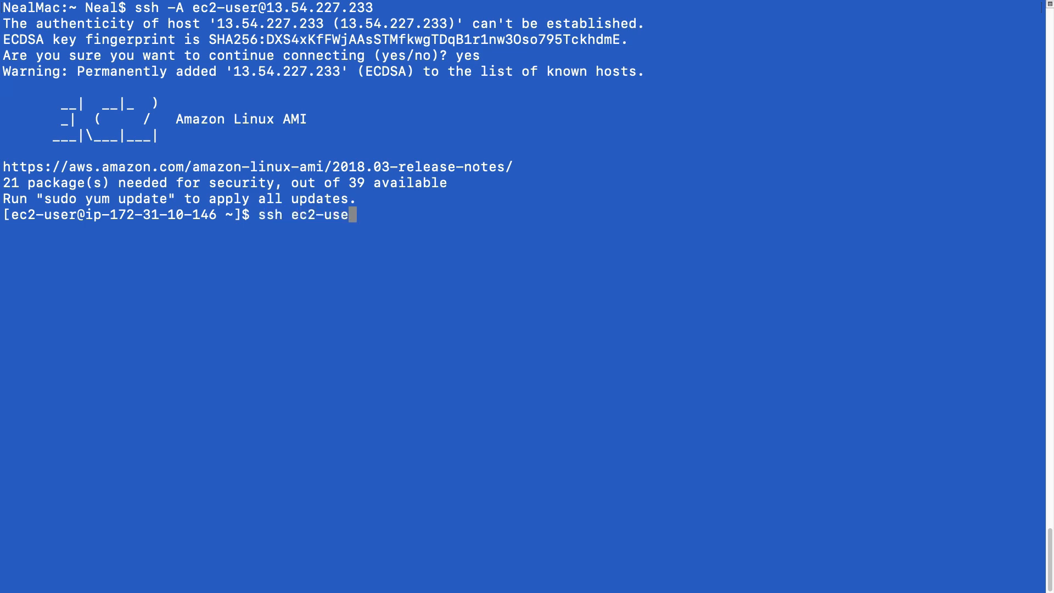
pyautogui.hotkey('ctrl', 'Left')
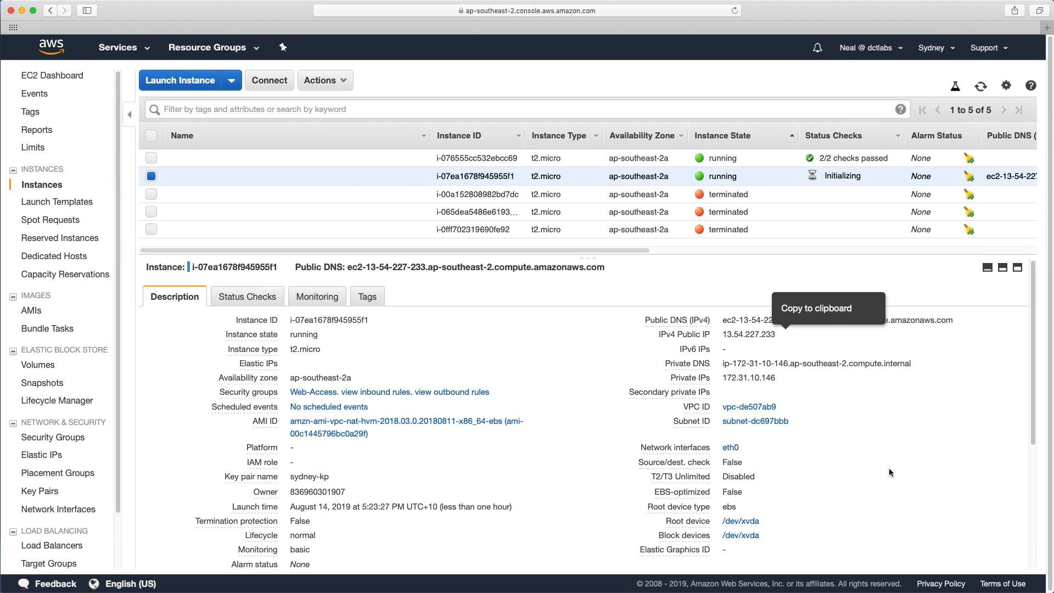
pyautogui.click(252, 158)
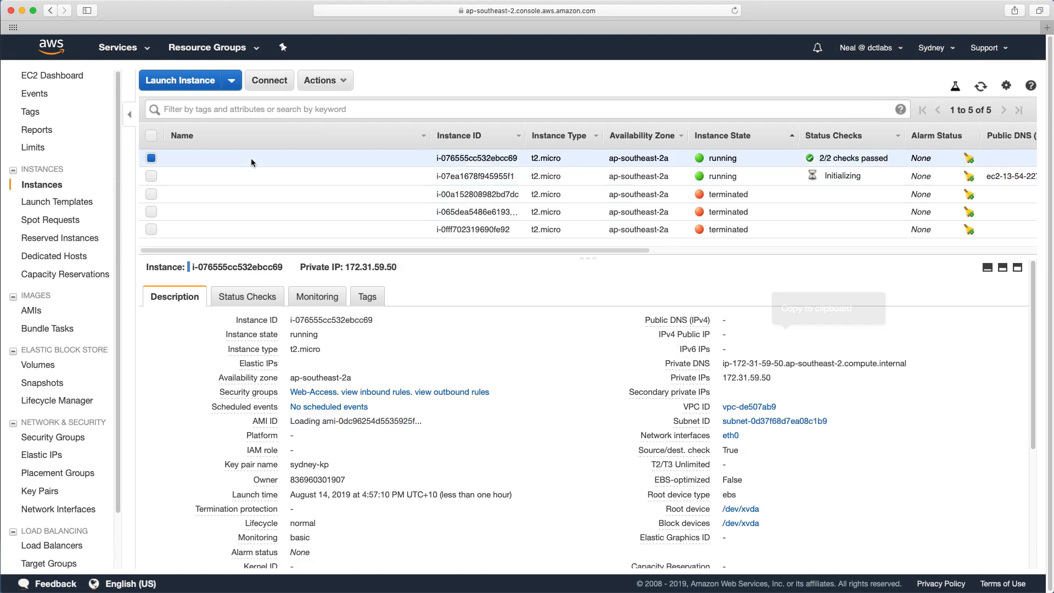
pyautogui.click(782, 378)
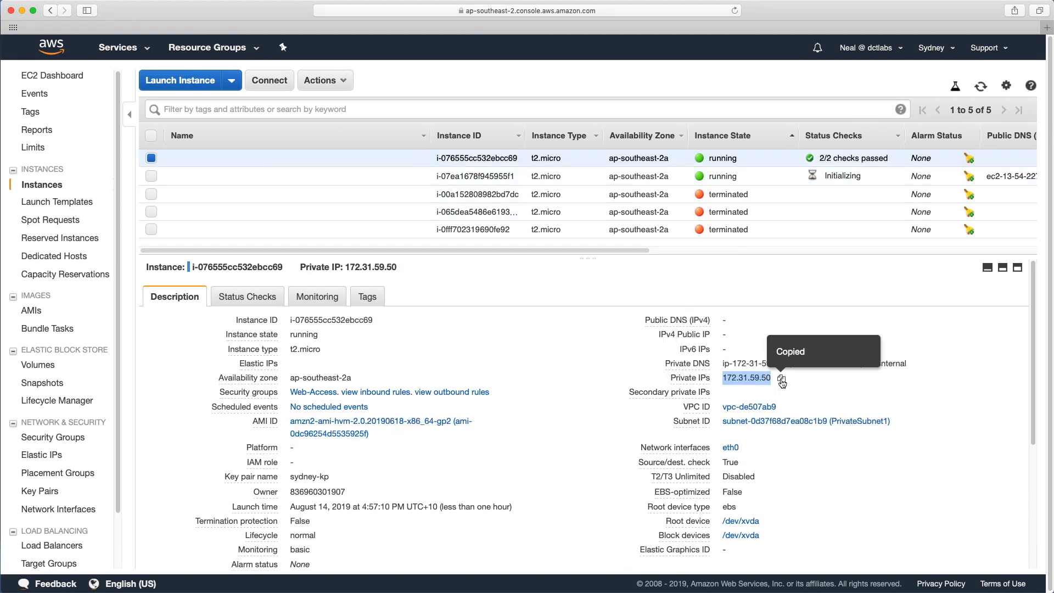
pyautogui.hotkey('ctrl', 'Right')
pyautogui.press('super+v')
pyautogui.press('BackSpace')
pyautogui.press('BackSpace')
pyautogui.press('BackSpace')
pyautogui.press('BackSpace')
pyautogui.press('BackSpace')
pyautogui.press('BackSpace')
pyautogui.press('BackSpace')
pyautogui.press('BackSpace')
pyautogui.press('BackSpace')
pyautogui.press('BackSpace')
pyautogui.press('BackSpace')
pyautogui.press('BackSpace')
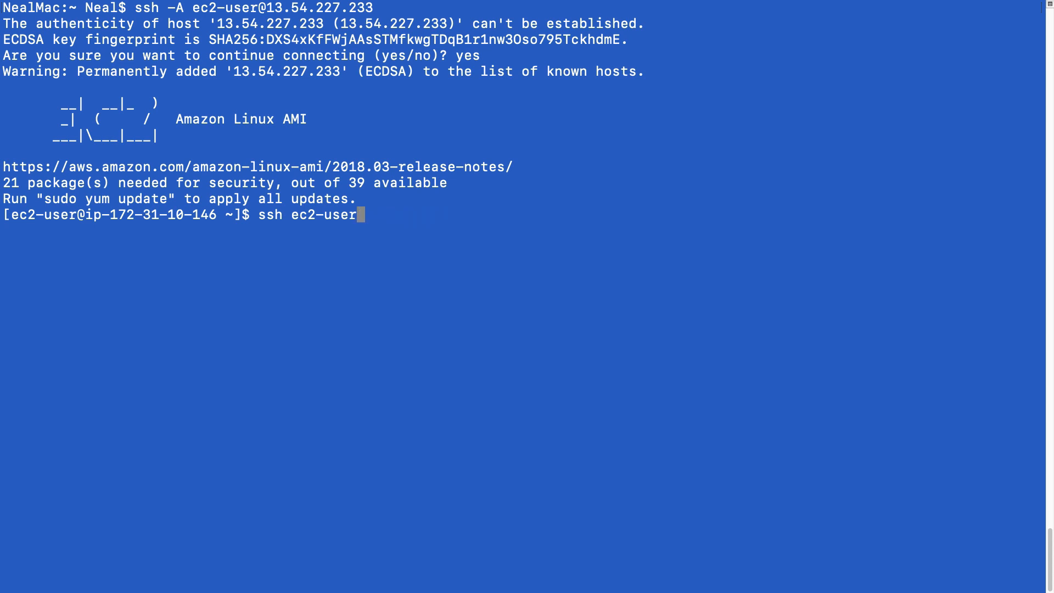
pyautogui.write('@')
pyautogui.press('super+v')
pyautogui.press('Return')
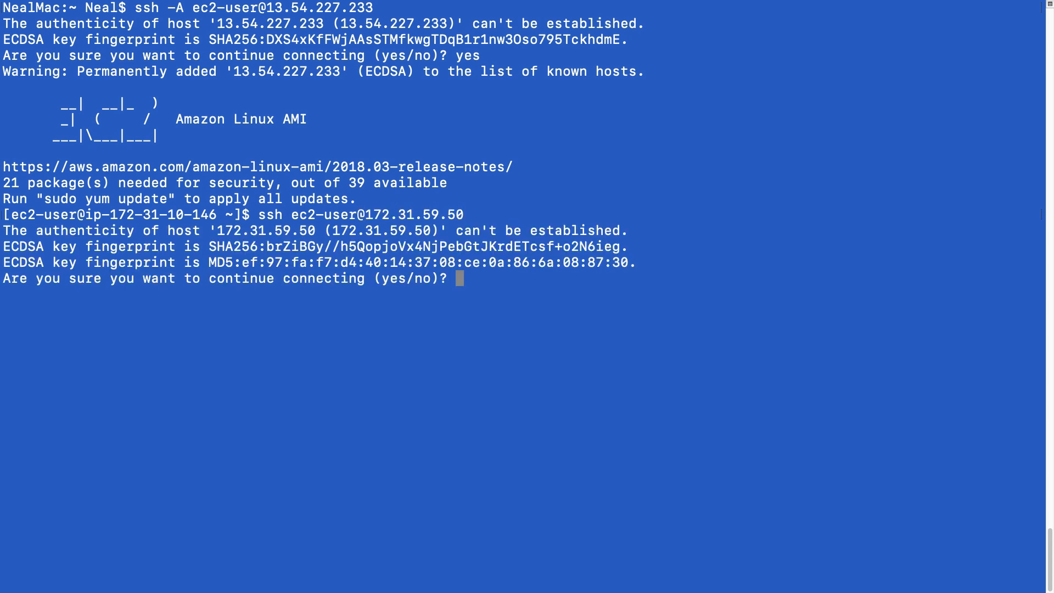
pyautogui.write('yes')
pyautogui.press('Return')
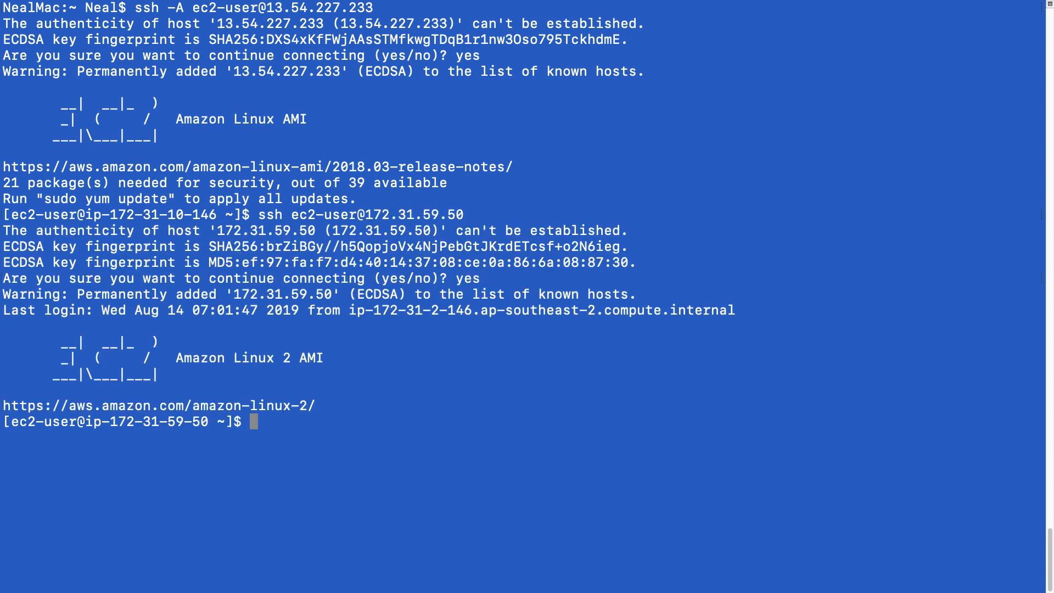
# - Test internet access from the private instance with ping google.com, and stop the ping
pyautogui.write('ping goog')
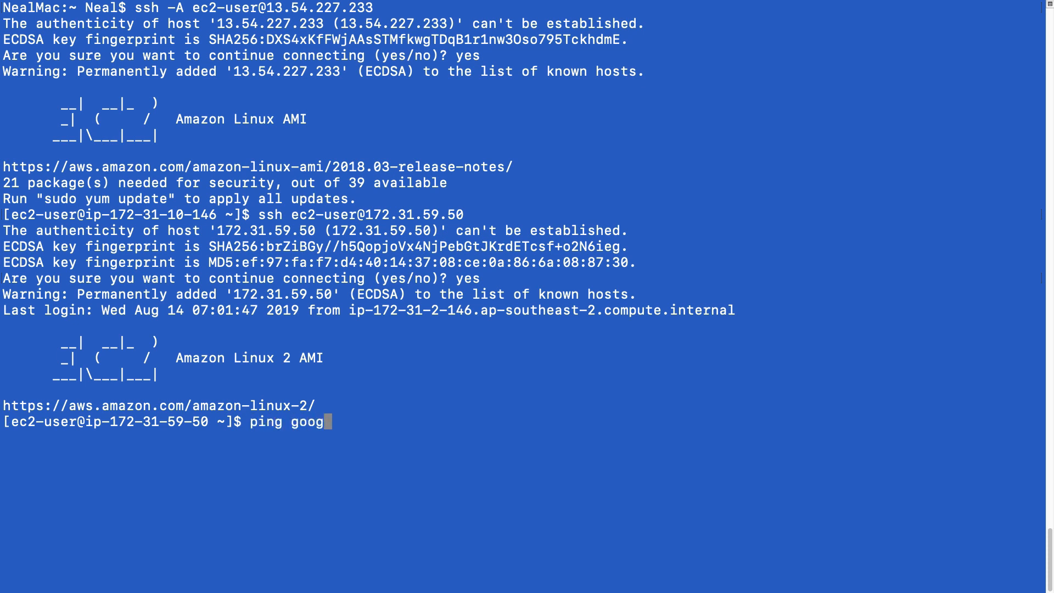
pyautogui.write('le.com')
pyautogui.press('Return')
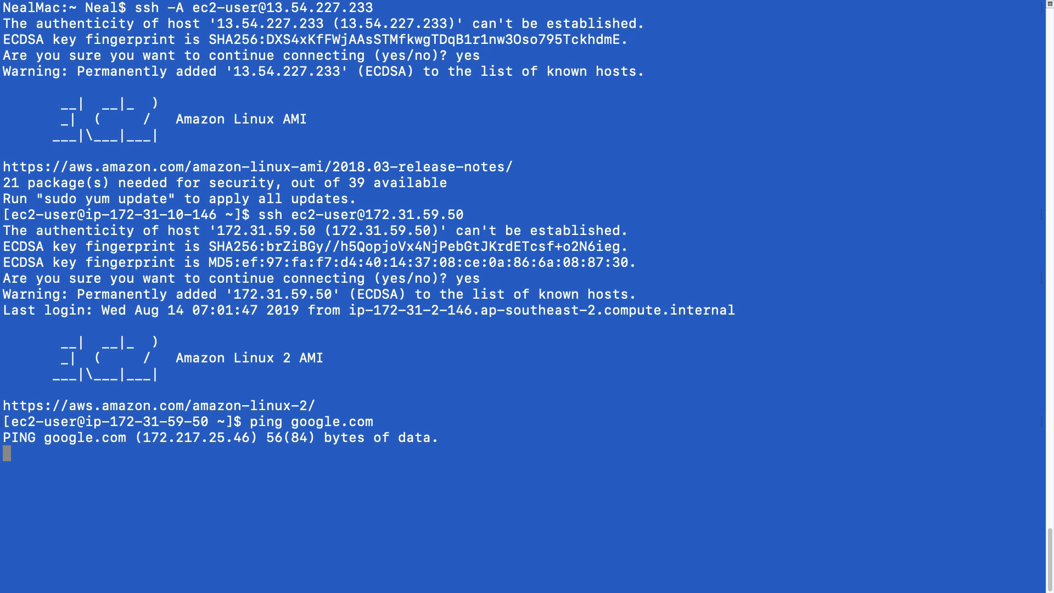
pyautogui.hotkey('ctrl', 'c')
# - Switch back to the browser, open the VPC console in a new tab, and show its route tables
pyautogui.hotkey('ctrl', 'Left')
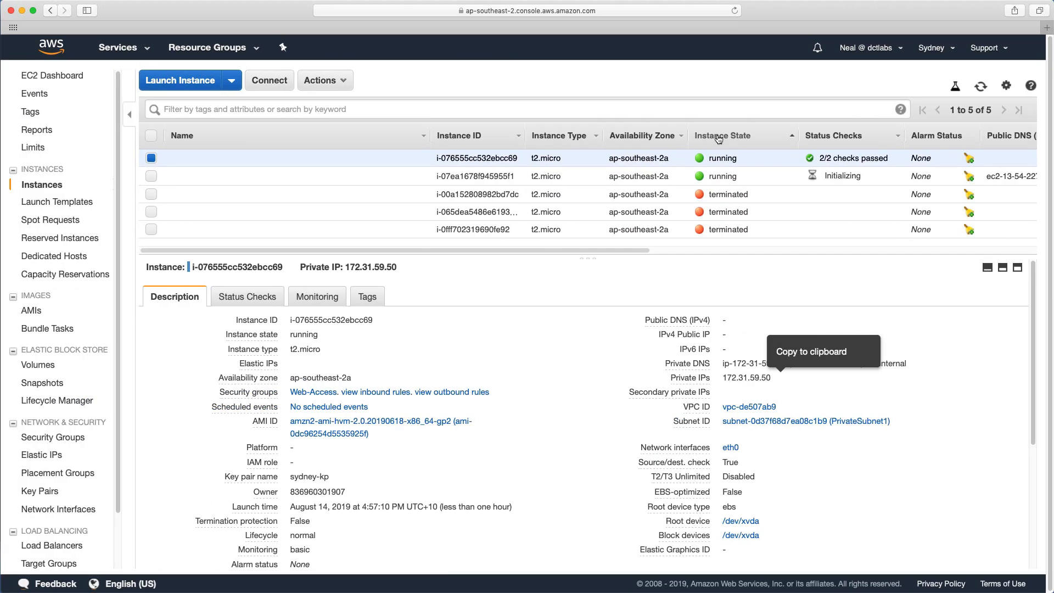
pyautogui.click(145, 48)
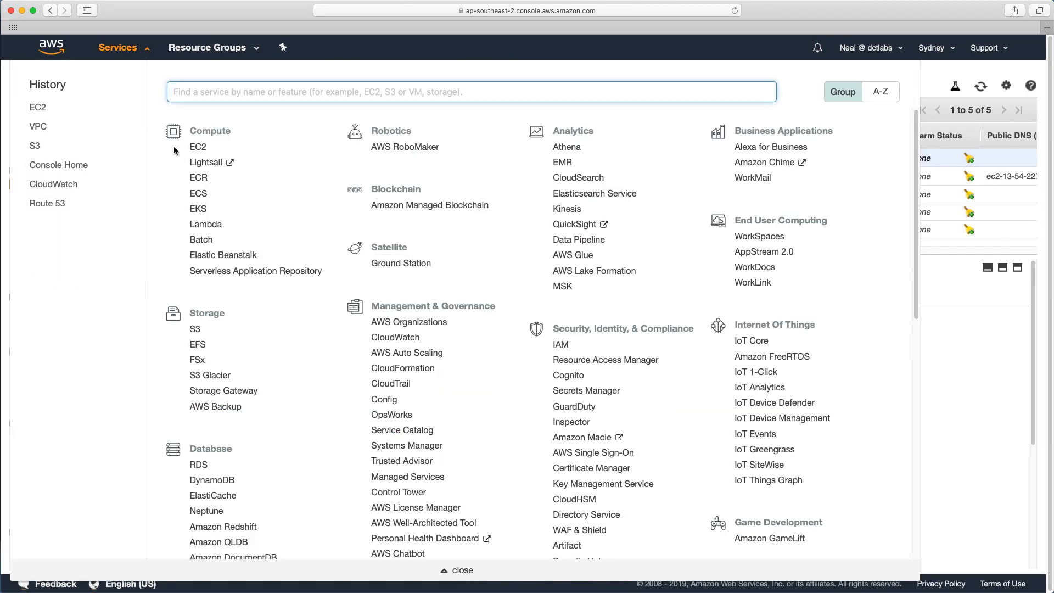
pyautogui.scroll(-10, 200, 346)
pyautogui.rightClick(196, 391)
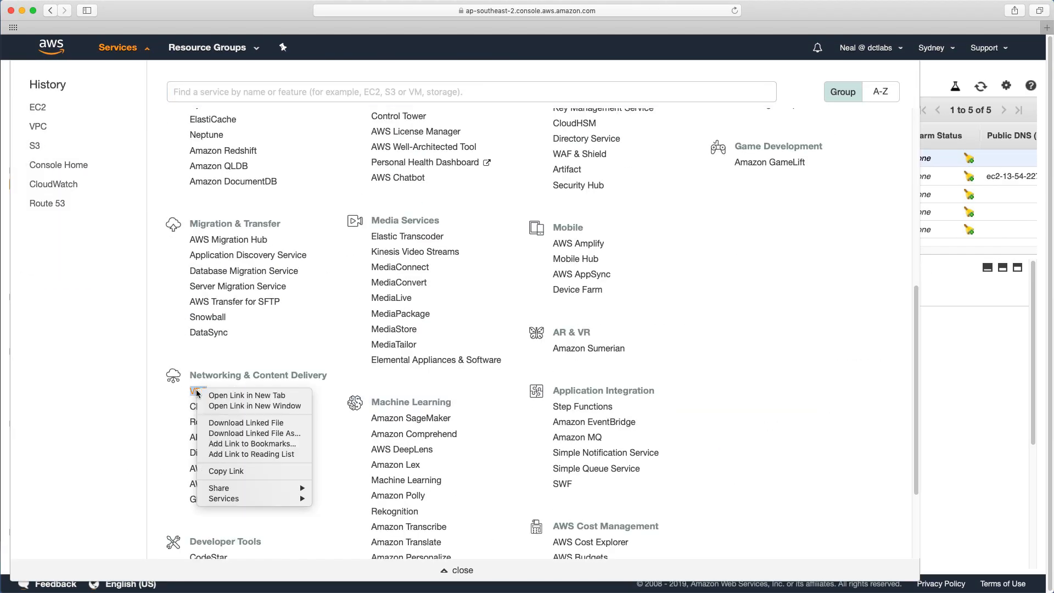
pyautogui.click(222, 396)
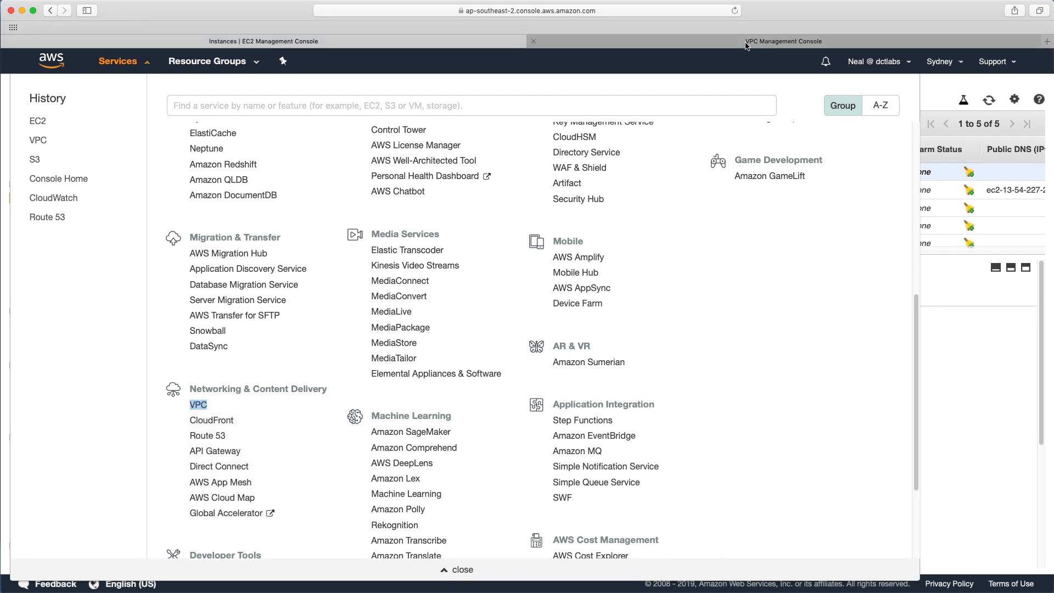
pyautogui.click(747, 42)
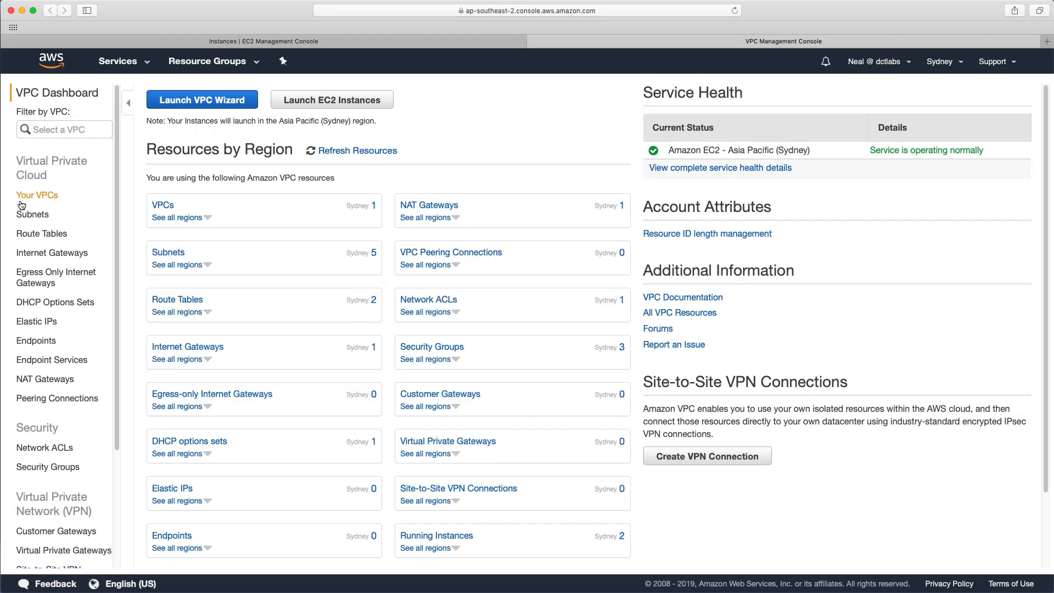
pyautogui.click(37, 235)
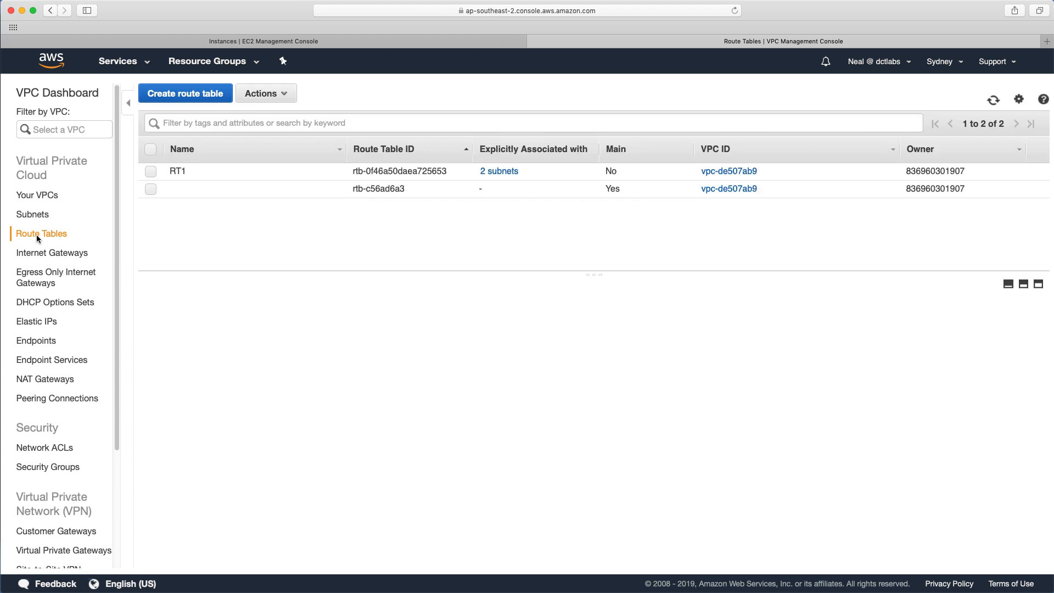
# - Edit the routes of route table RT1 and remove the 0.0.0.0/0 route that points to the deleted NAT gateway
pyautogui.click(185, 172)
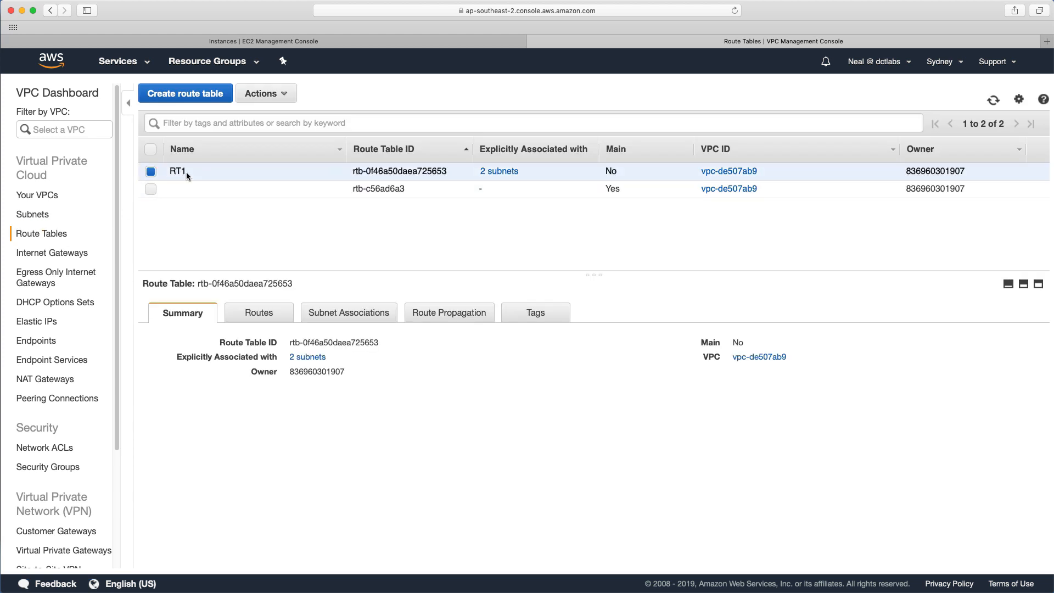
pyautogui.click(251, 319)
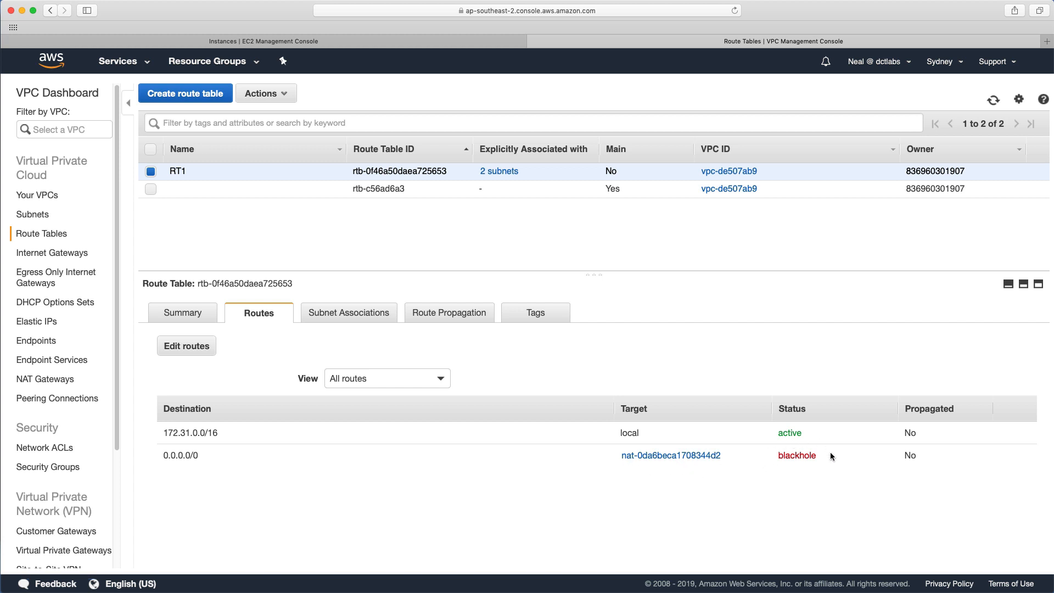
pyautogui.click(186, 346)
pyautogui.click(776, 217)
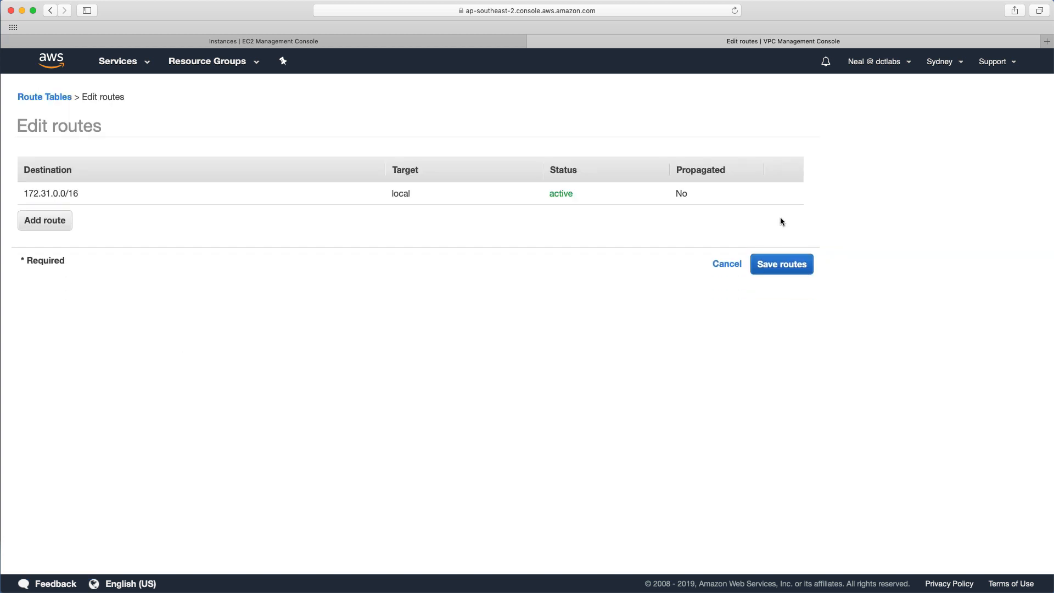
# - Look up the NAT instance's ID in the EC2 console's instance list
pyautogui.click(118, 61)
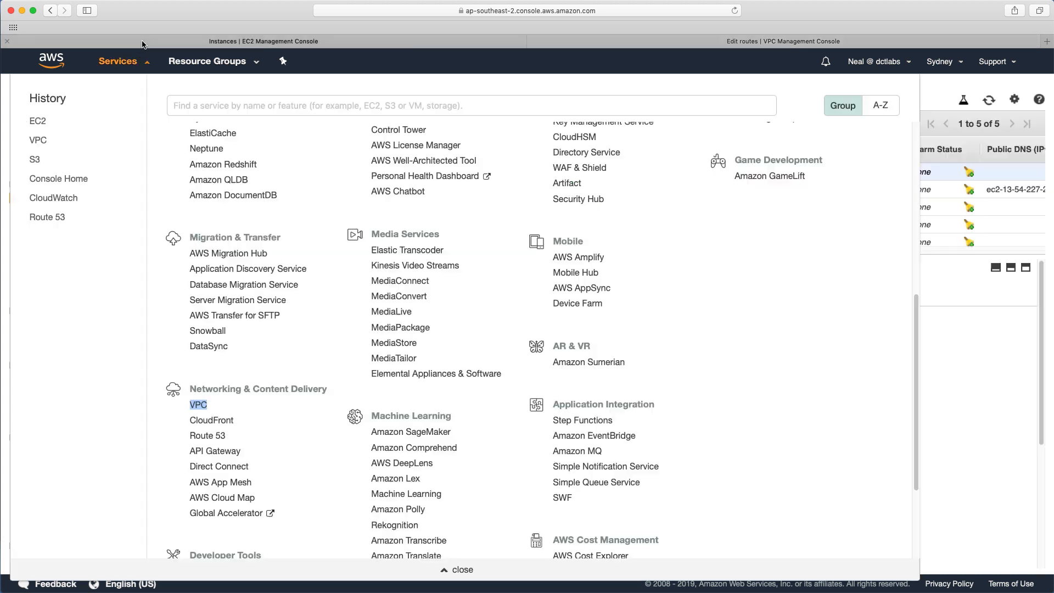
pyautogui.click(459, 570)
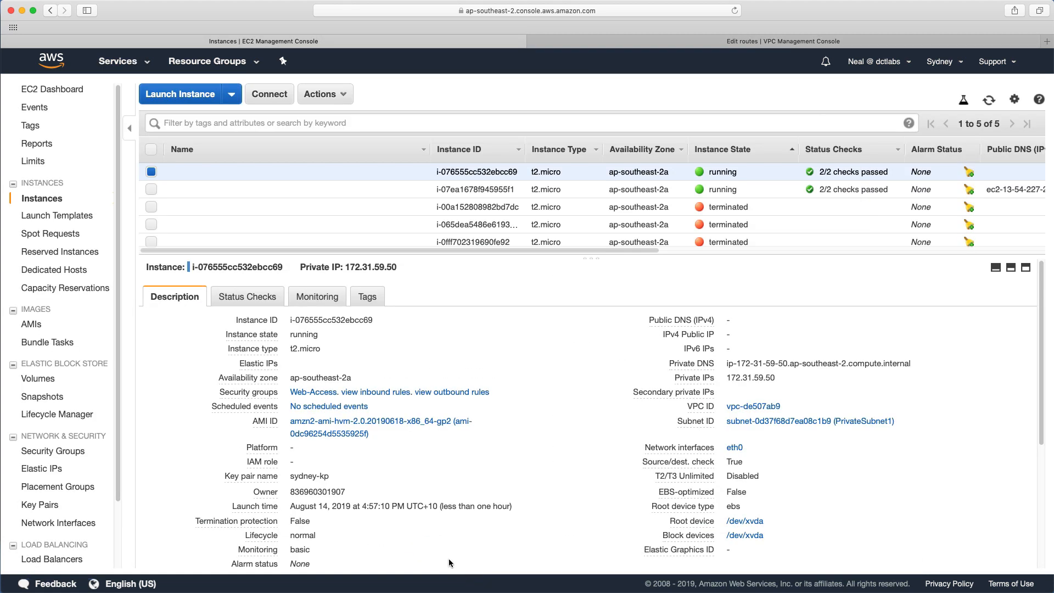
pyautogui.click(200, 188)
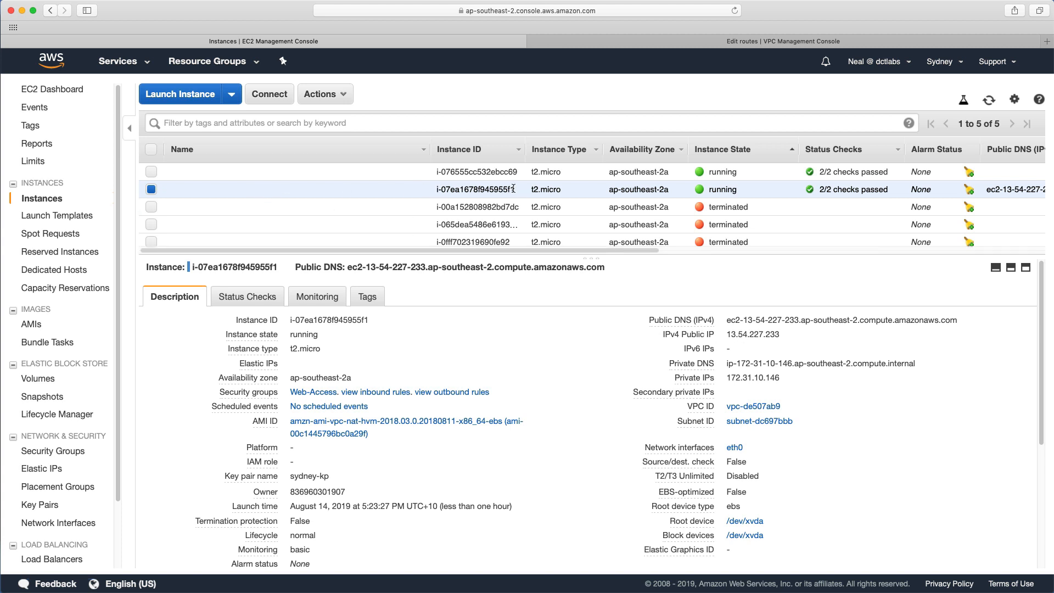
pyautogui.moveTo(516, 191); pyautogui.dragTo(440, 186)
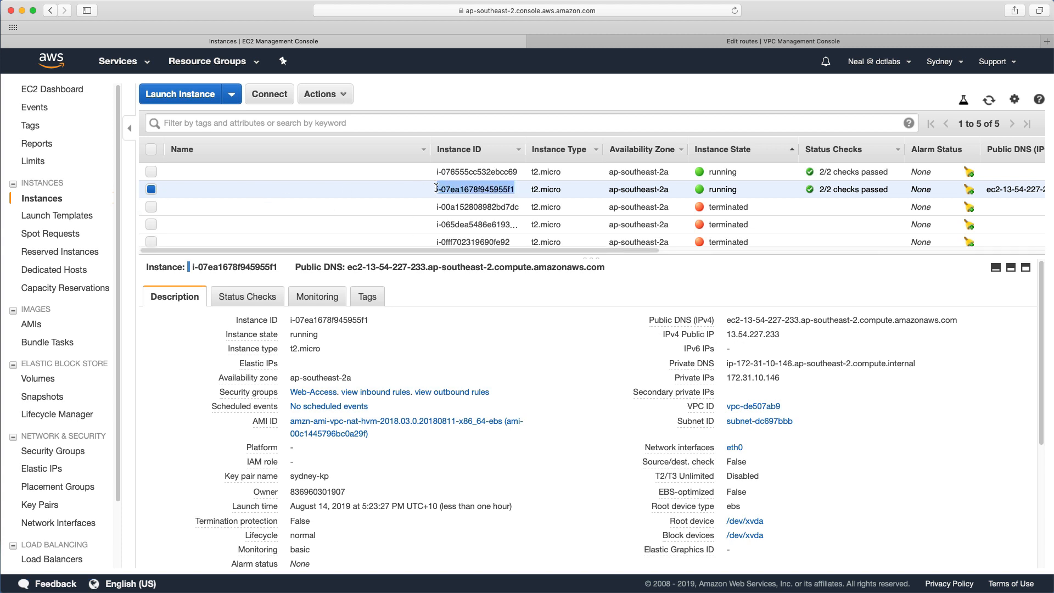
# - Add a 0.0.0.0/0 route to RT1 with instance i-07ea1678f945955f1 as target, and save the routes
pyautogui.click(620, 43)
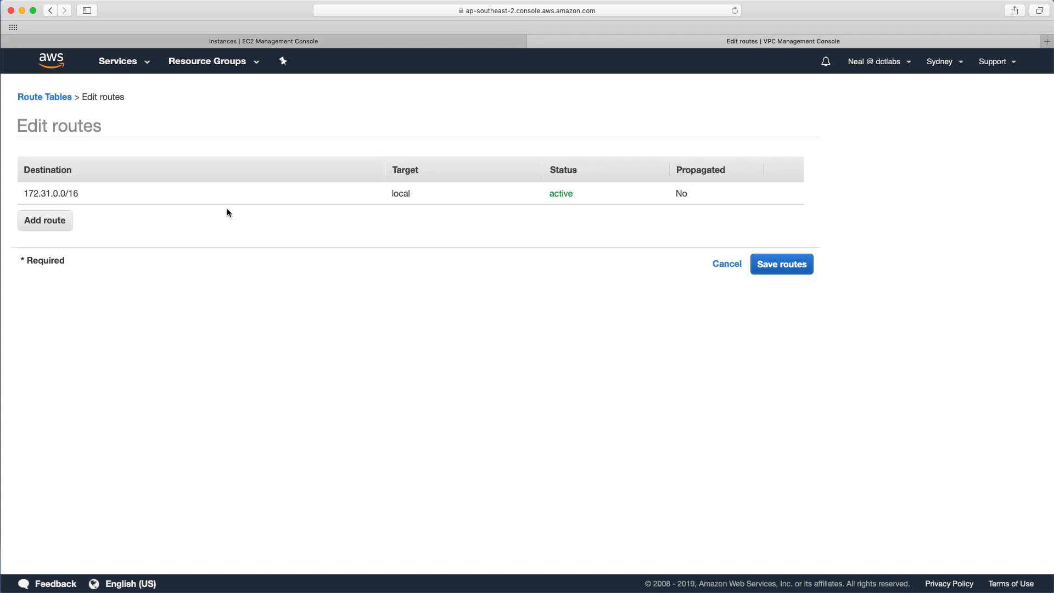
pyautogui.click(57, 222)
pyautogui.write('0.')
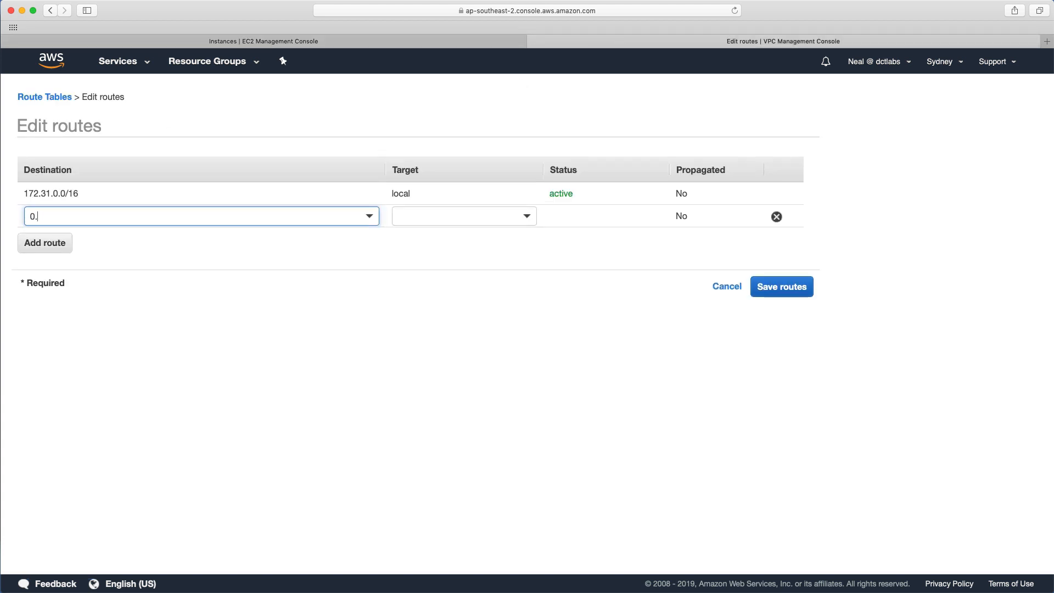
pyautogui.write('0.0.0/')
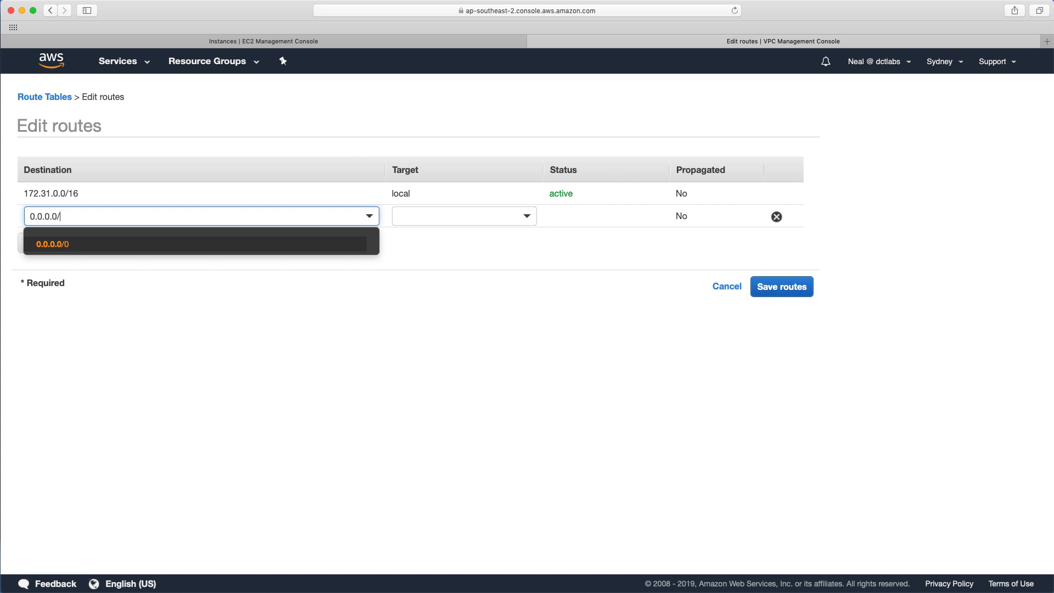
pyautogui.write('0')
pyautogui.click(410, 221)
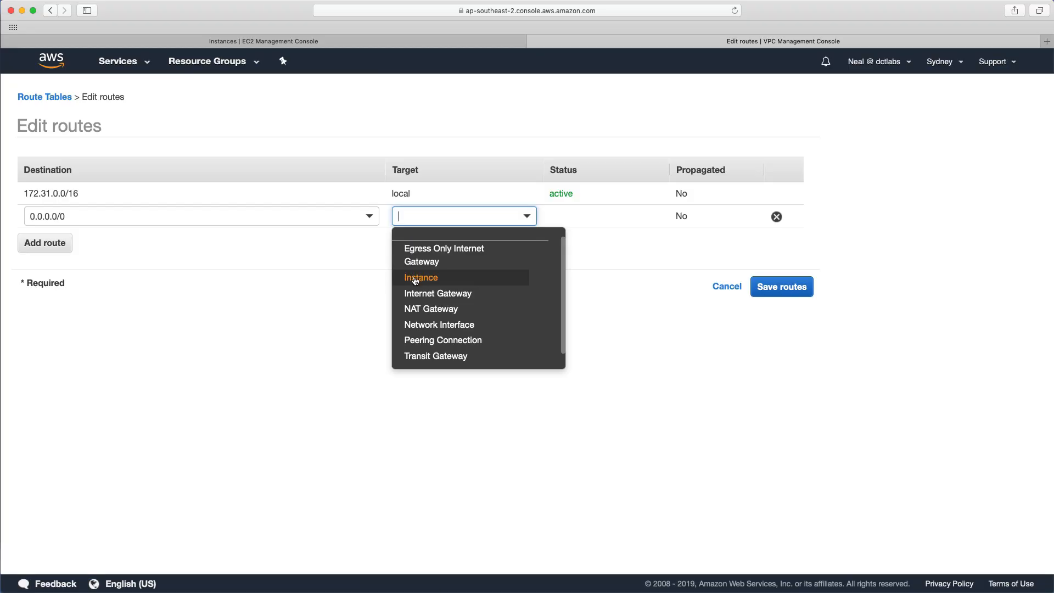
pyautogui.click(416, 279)
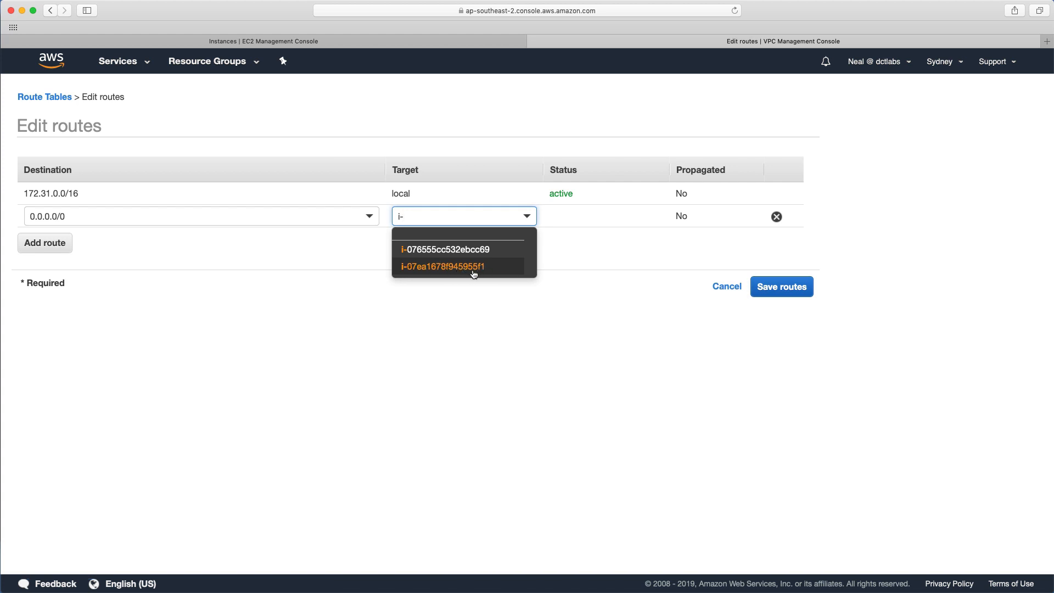
pyautogui.click(455, 269)
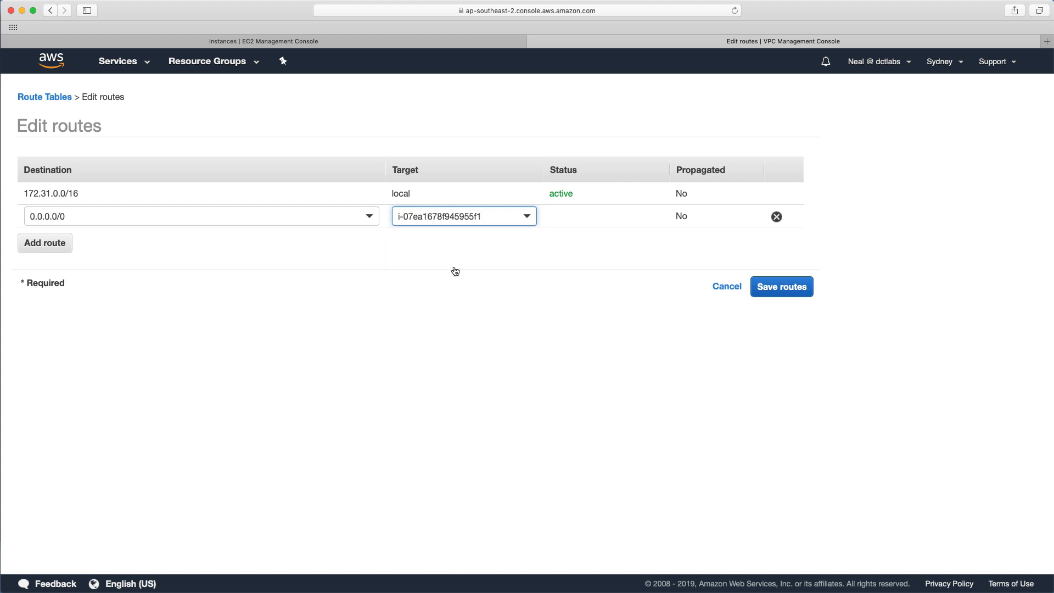
pyautogui.click(778, 289)
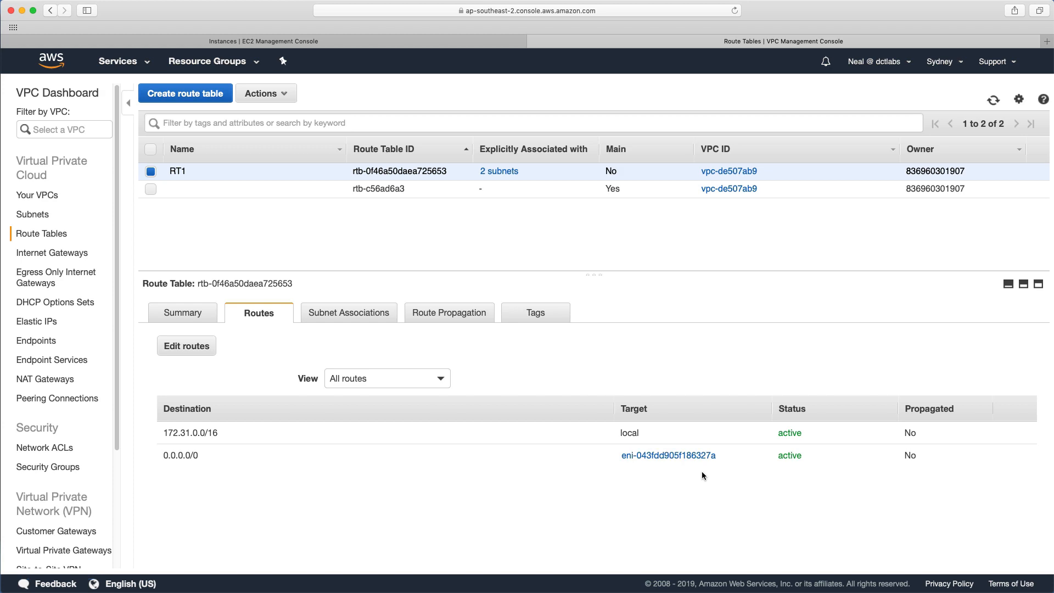
# - Return to the terminal and retest internet access from the private instance with ping google.com
pyautogui.hotkey('ctrl', 'Right')
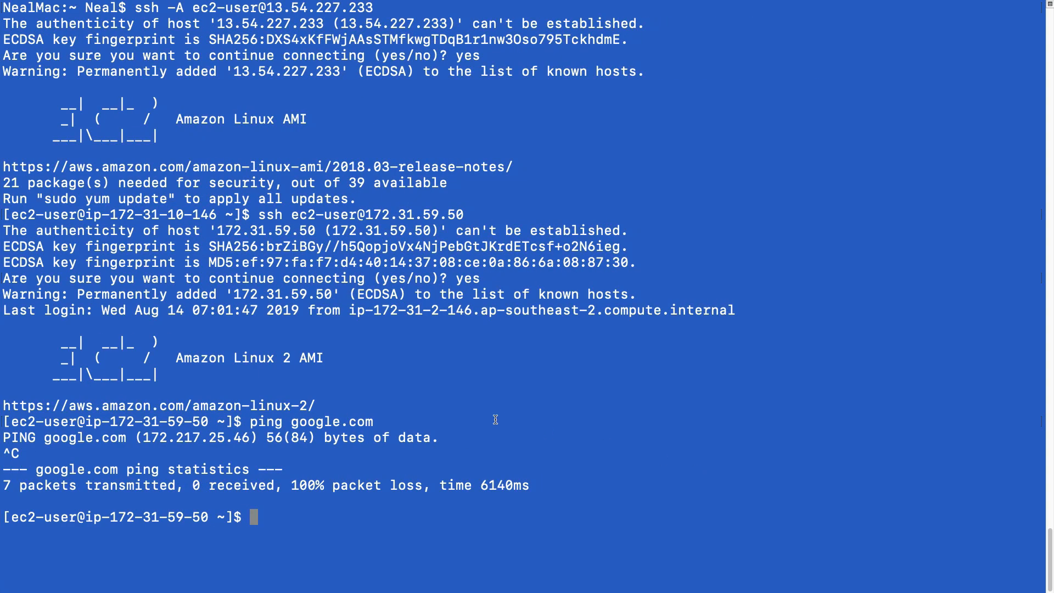
pyautogui.press('Up')
pyautogui.press('Return')
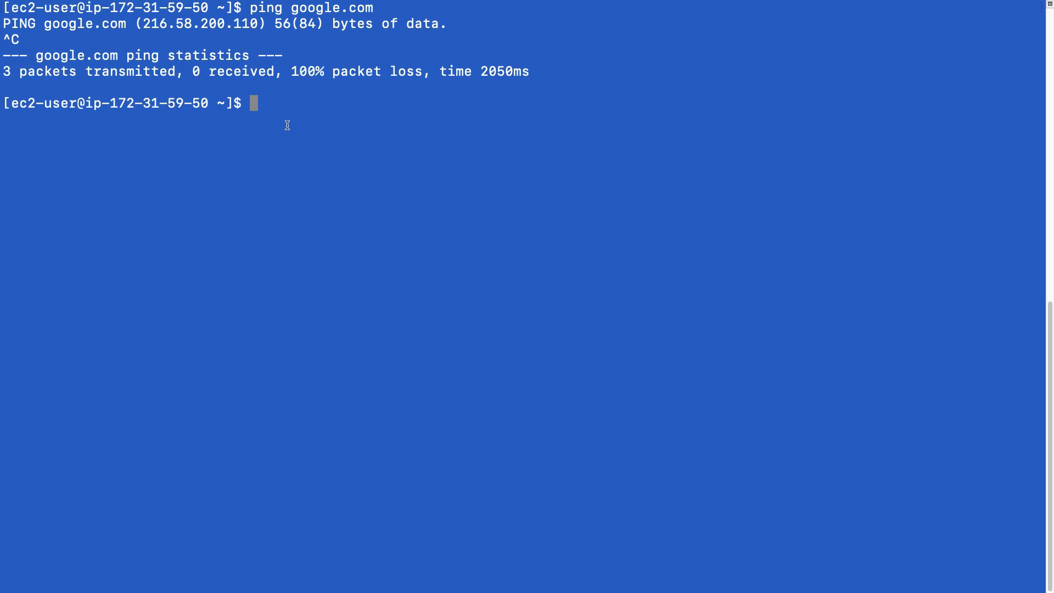
# - Add an All ICMP - IPv4 inbound rule with source Anywhere to the Web-Access security group in the VPC console, and save the rules
pyautogui.hotkey('ctrl', 'Left')
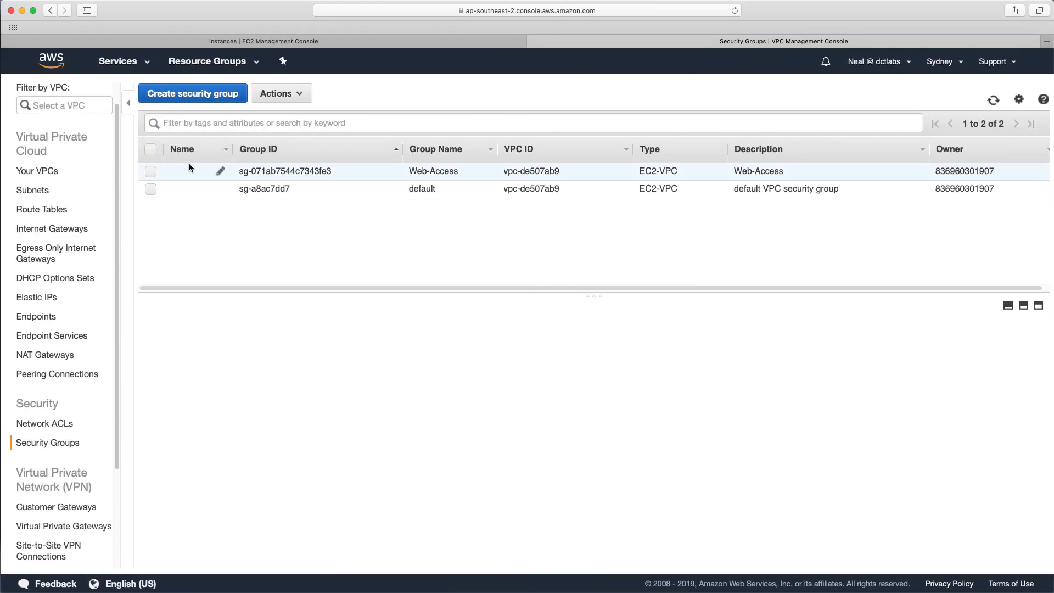
pyautogui.click(175, 173)
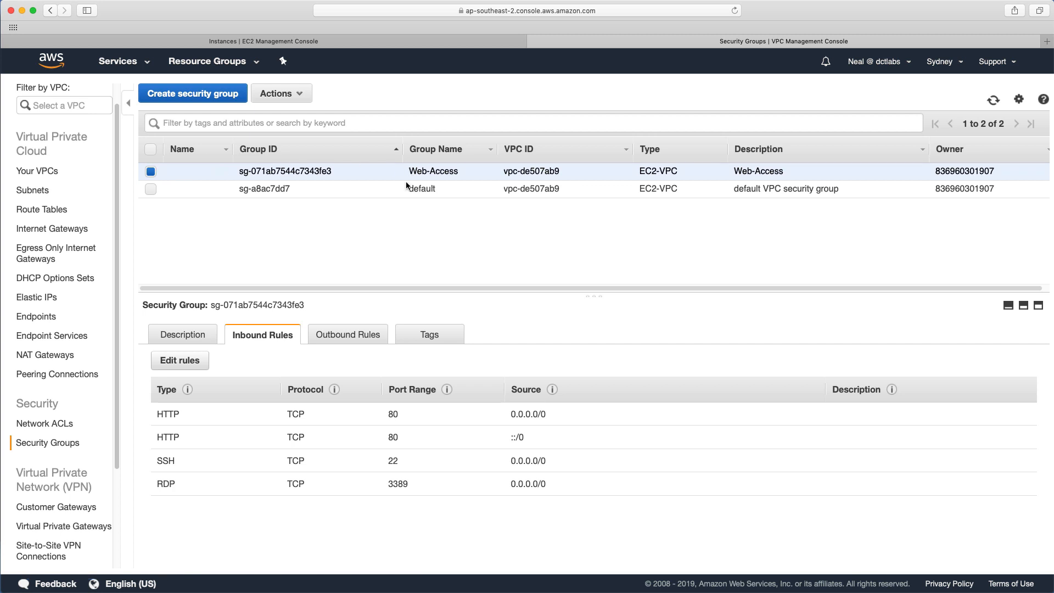
pyautogui.click(180, 360)
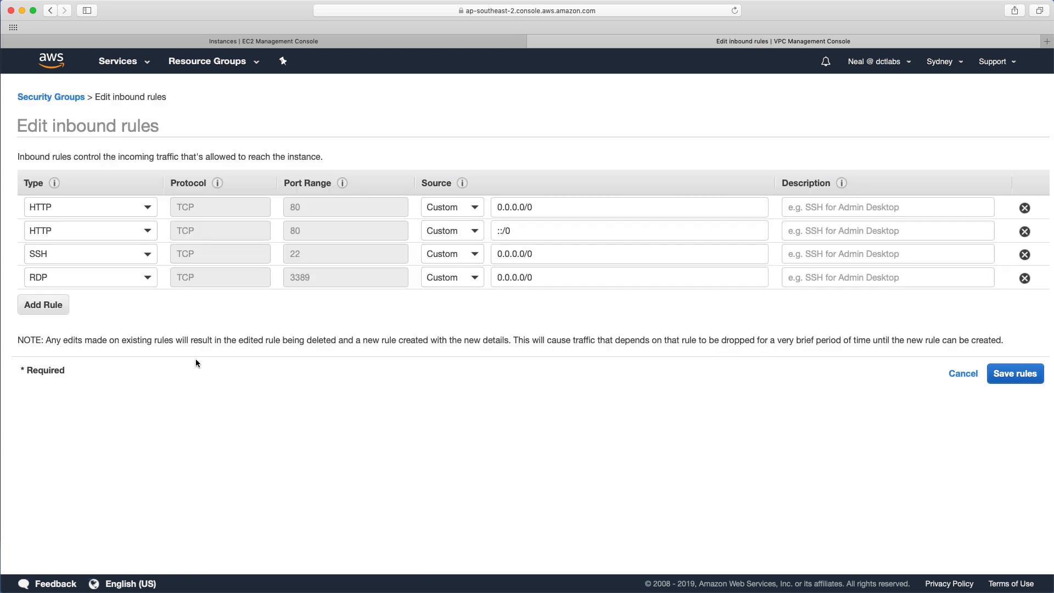
pyautogui.click(25, 306)
pyautogui.click(79, 305)
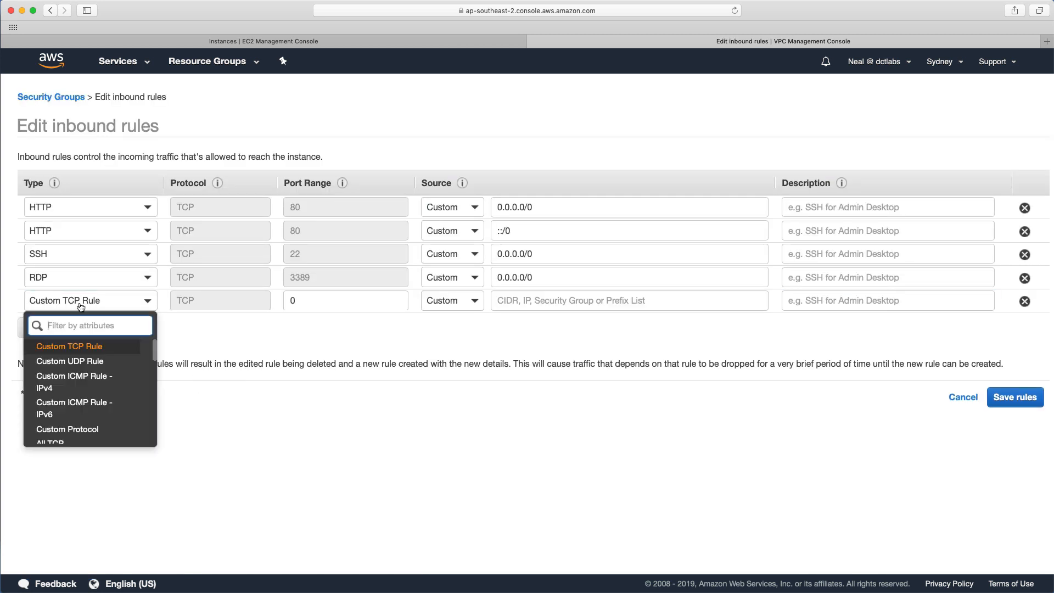
pyautogui.scroll(-3, 83, 384)
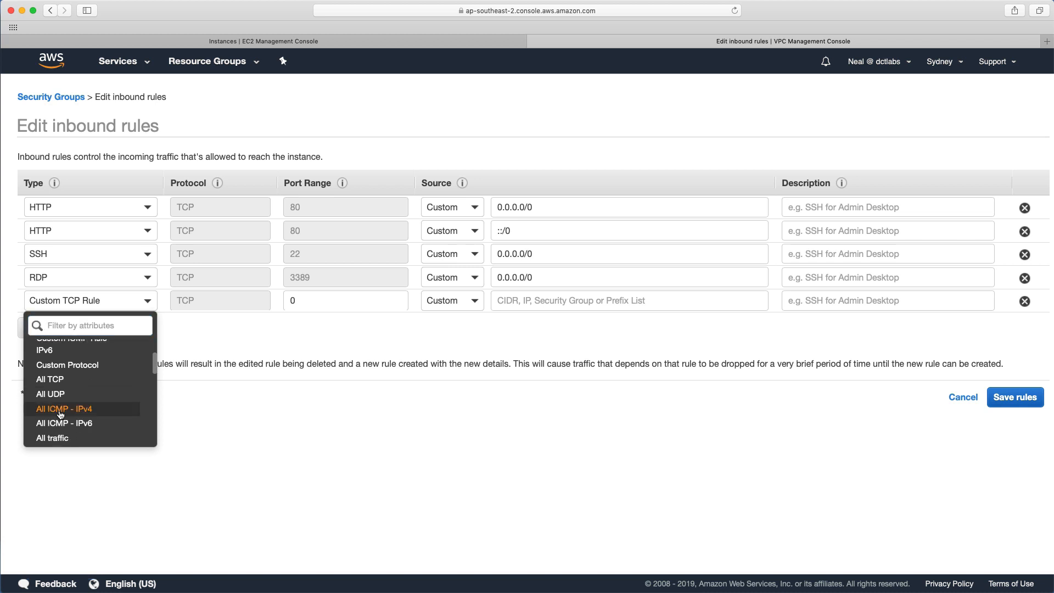
pyautogui.click(82, 408)
pyautogui.click(449, 307)
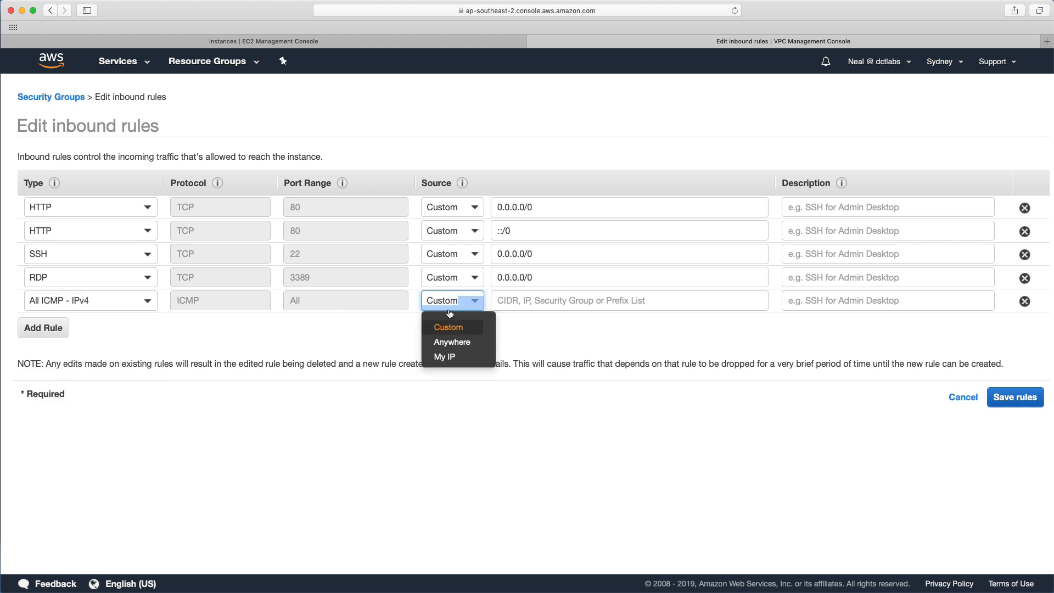
pyautogui.click(450, 342)
pyautogui.click(1015, 398)
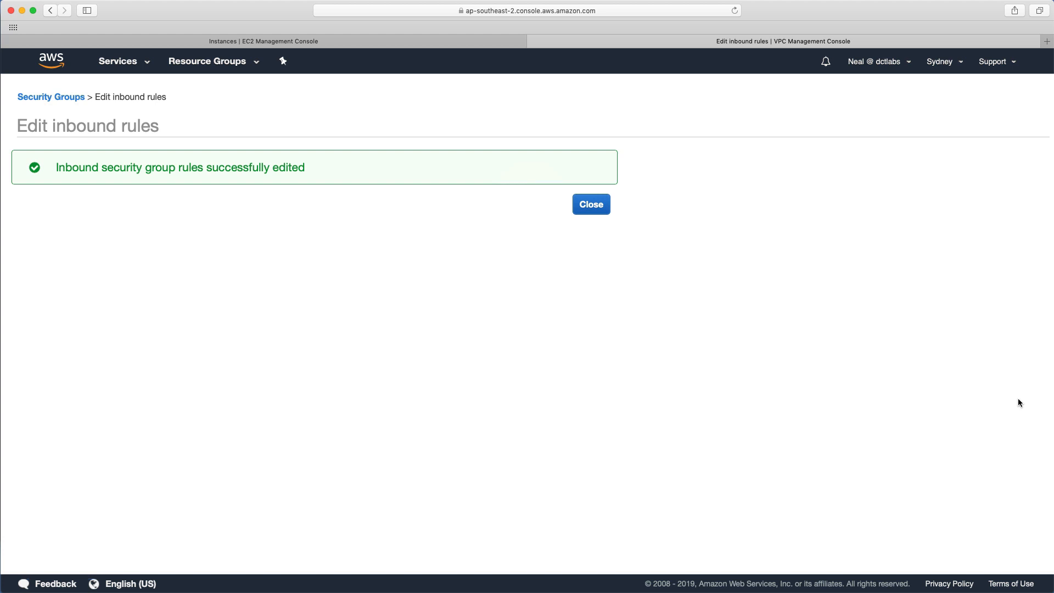
pyautogui.click(593, 211)
# - Run ping google.com again in the terminal with the ICMP rule in place, and stop the ping
pyautogui.hotkey('ctrl', 'Right')
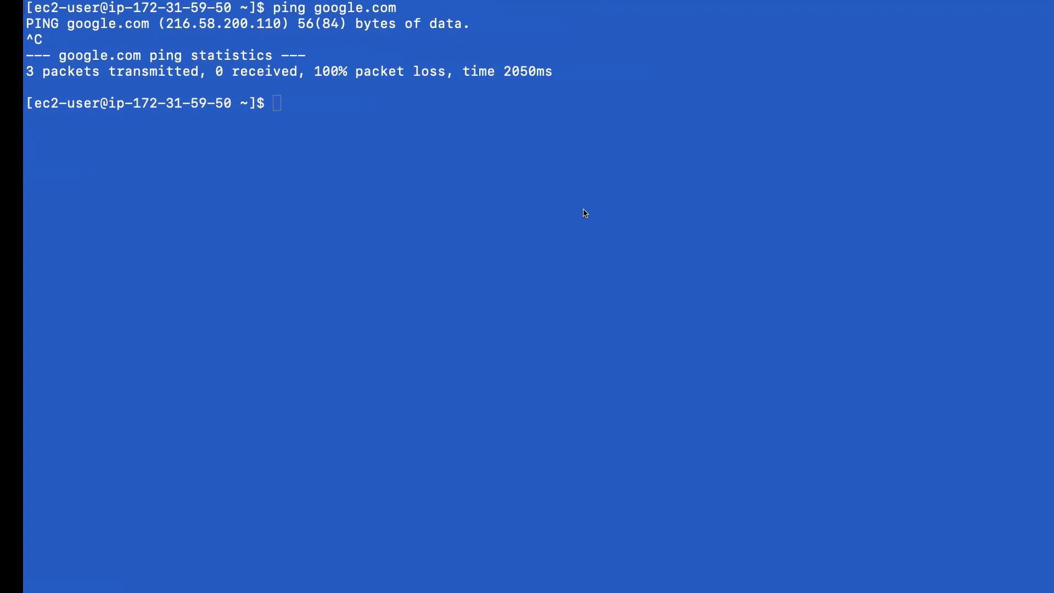
pyautogui.press('Up')
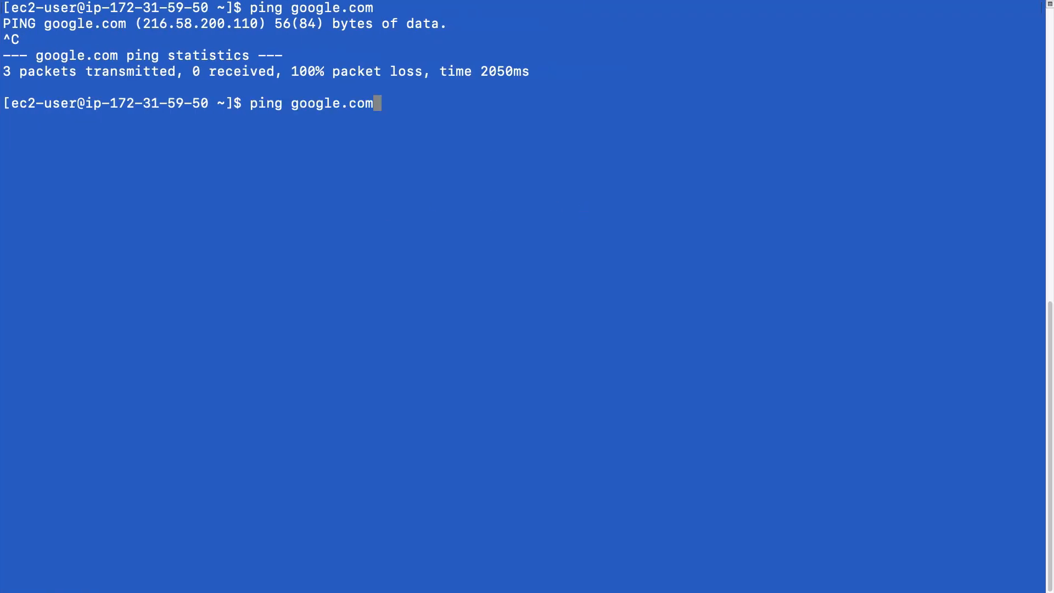
pyautogui.press('Return')
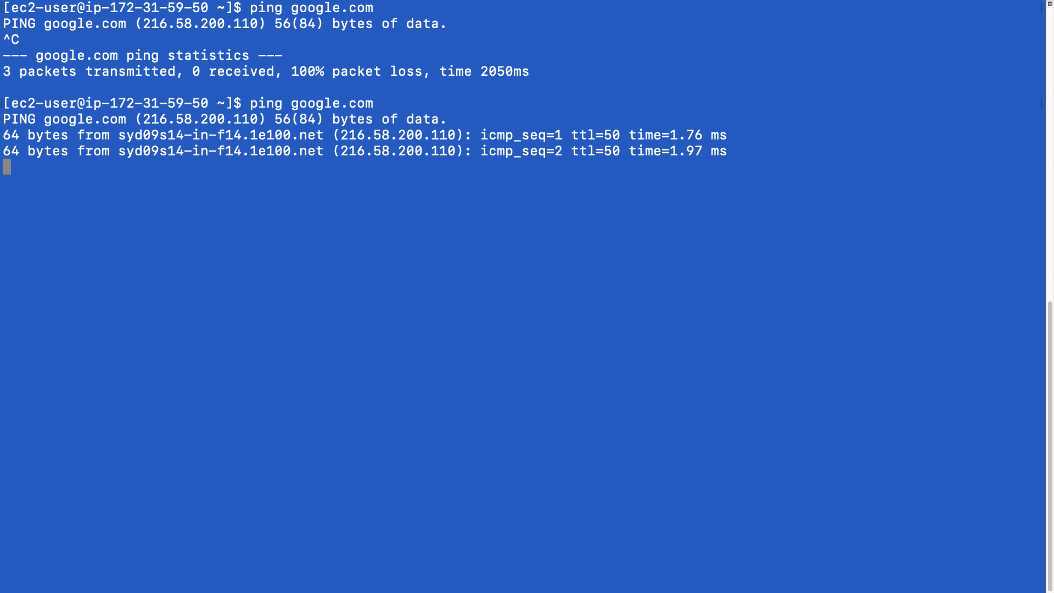
pyautogui.hotkey('ctrl', 'c')
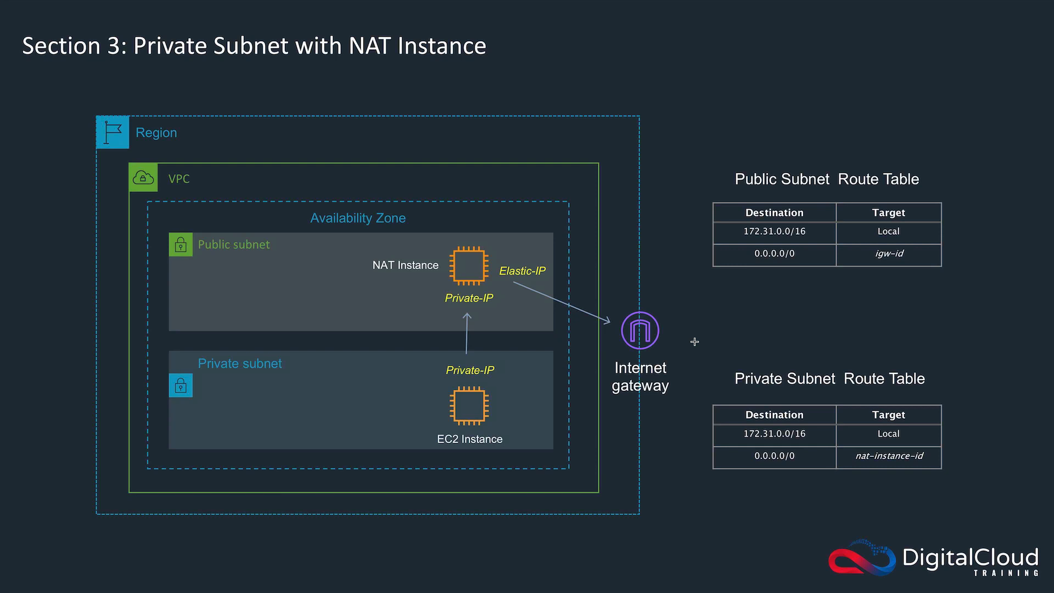
# - Return to the VPC console, delete both All ICMP - IPv4 inbound rules from the Web-Access security group, and save the rules
pyautogui.hotkey('ctrl', 'Left')
pyautogui.hotkey('ctrl', 'Left')
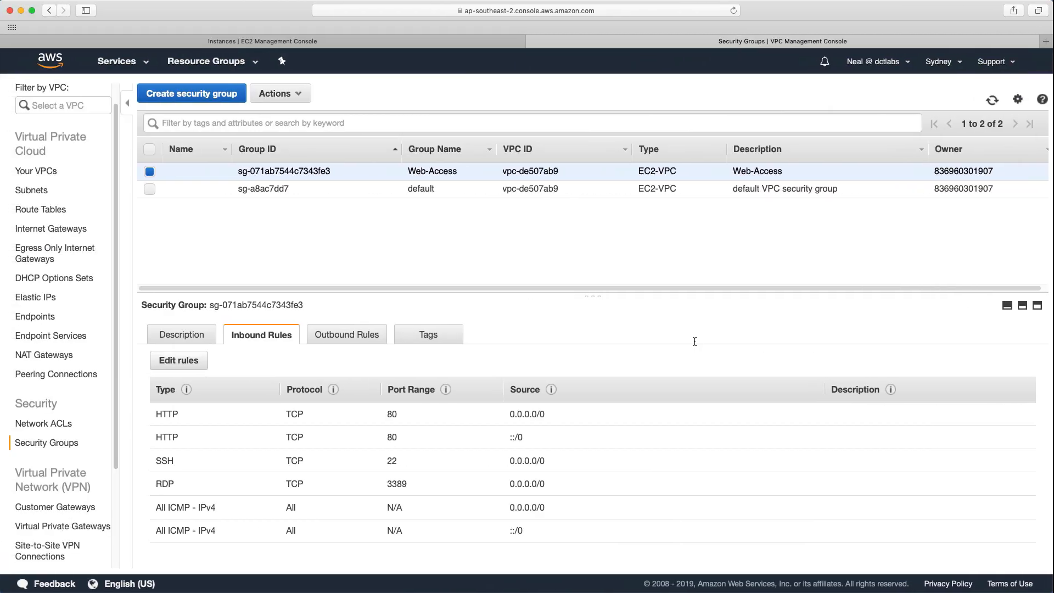
pyautogui.click(159, 45)
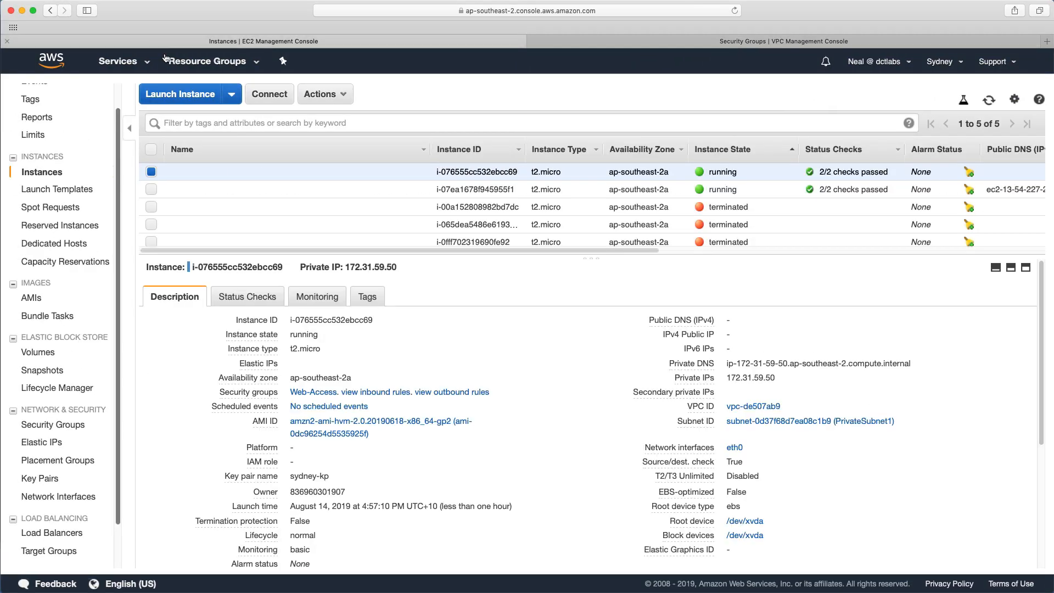
pyautogui.click(567, 46)
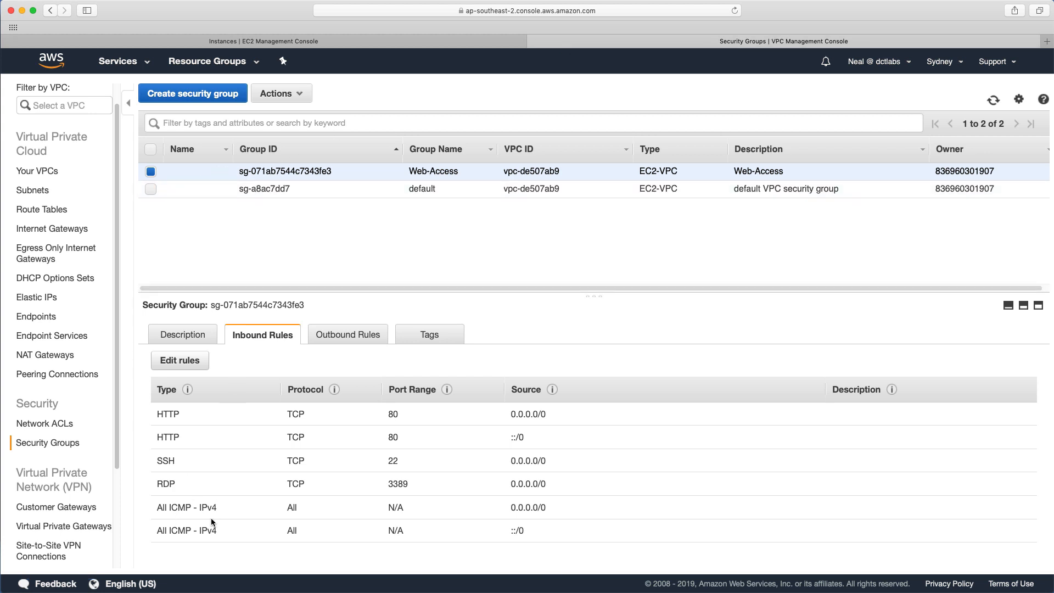
pyautogui.click(184, 362)
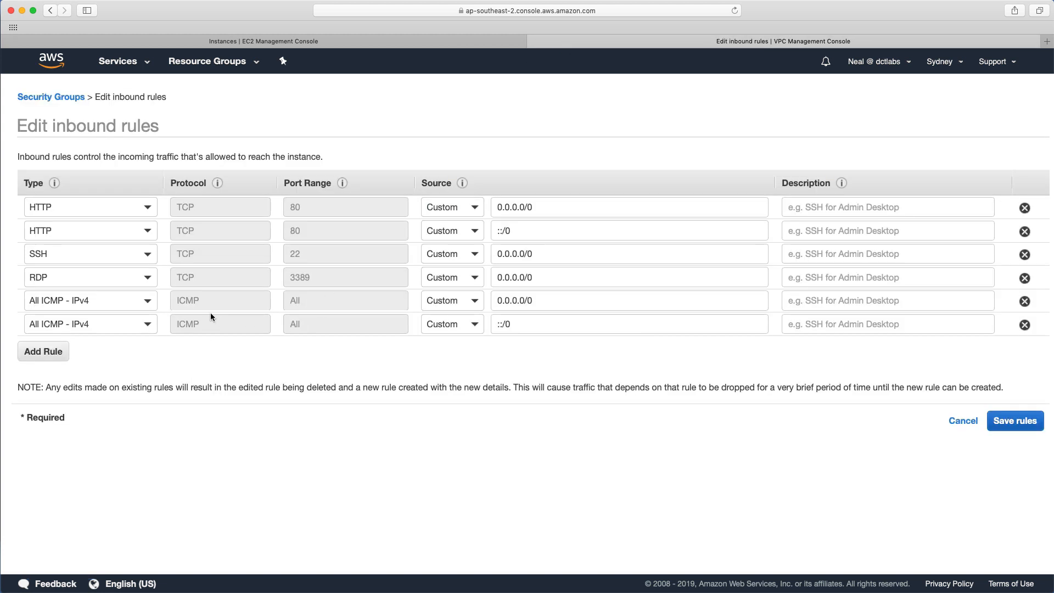
pyautogui.click(1024, 300)
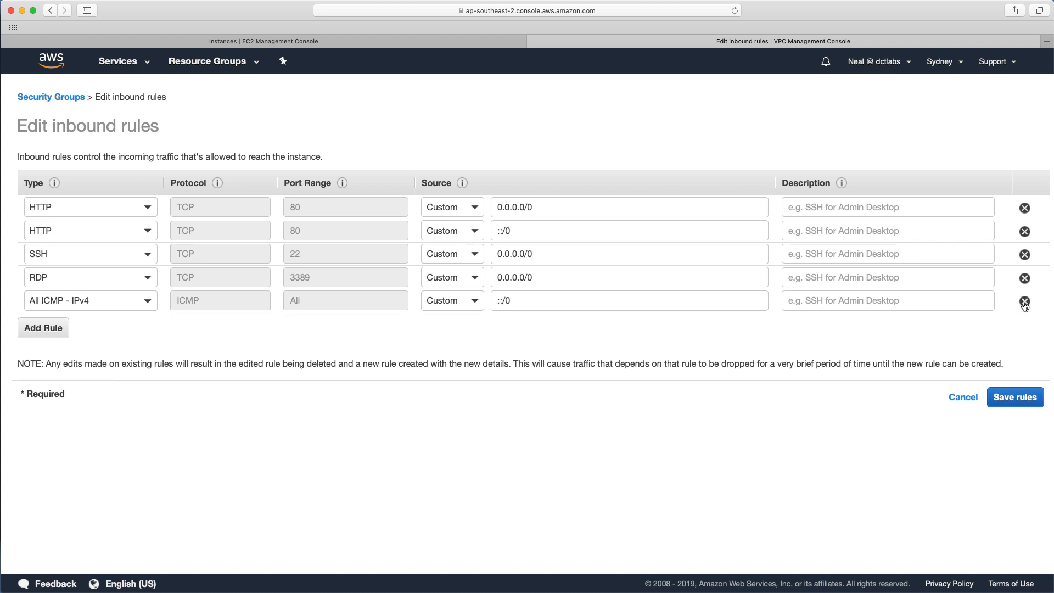
pyautogui.click(1024, 301)
pyautogui.click(1015, 374)
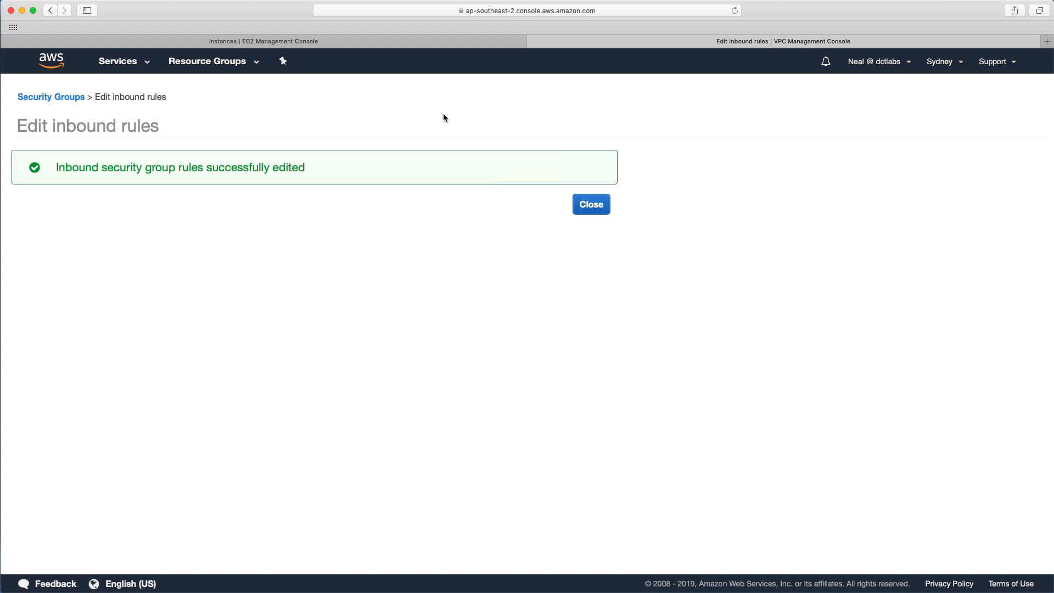
pyautogui.click(591, 205)
# - Select the two running instances, i-076555cc532ebcc69 and i-07ea1678f945955f1, in the EC2 console and terminate them
pyautogui.click(288, 42)
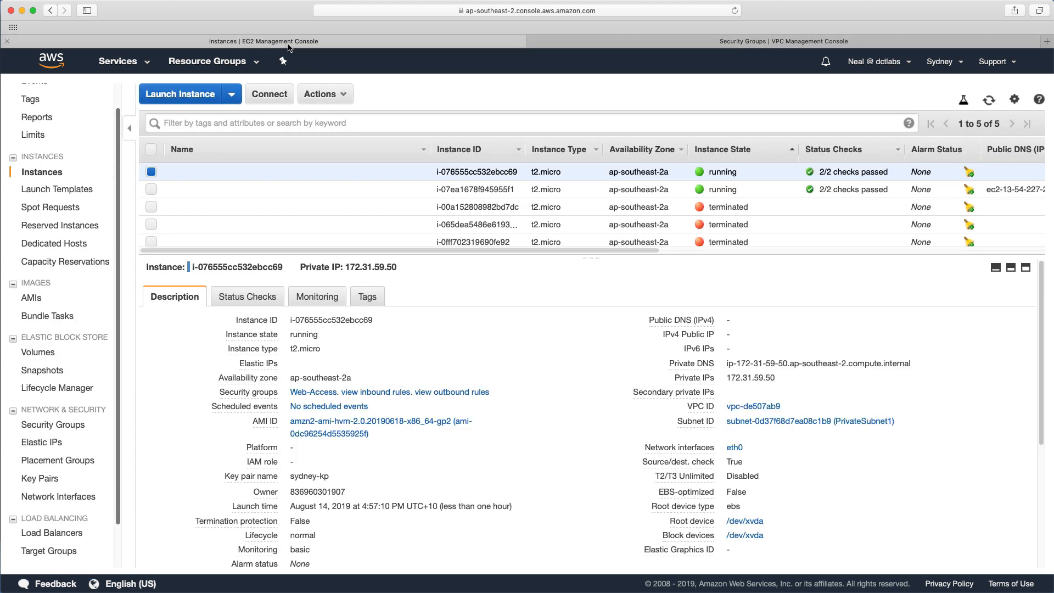
pyautogui.click(320, 95)
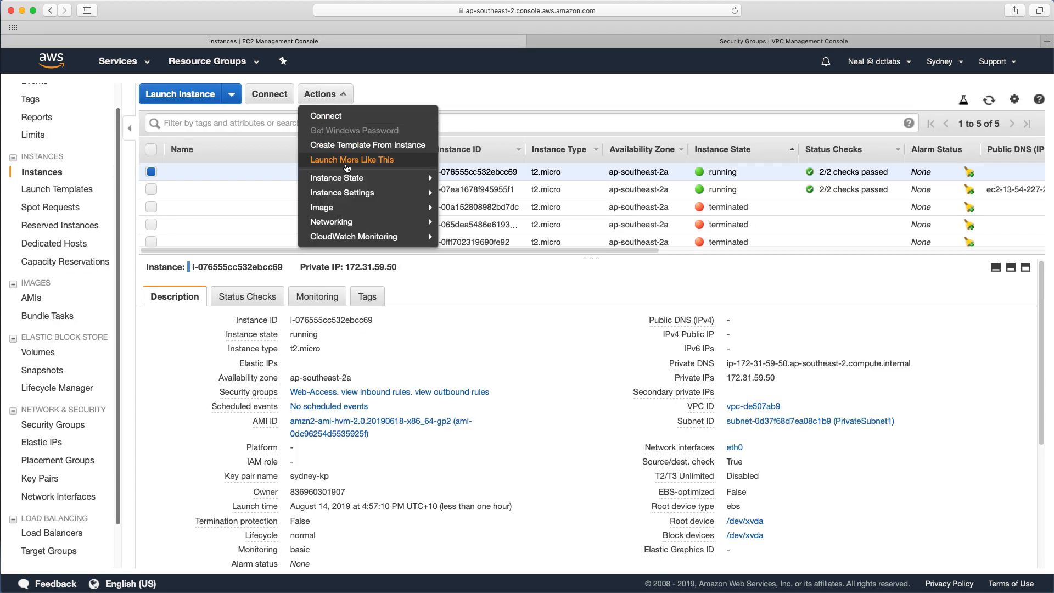
pyautogui.click(236, 186)
pyautogui.click(173, 177)
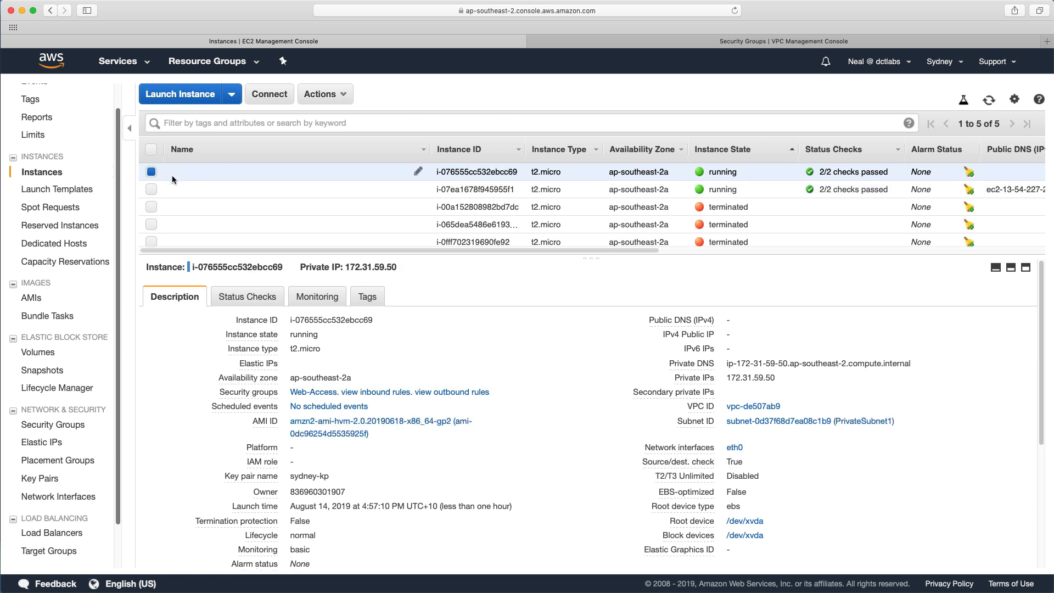
pyautogui.click(152, 188)
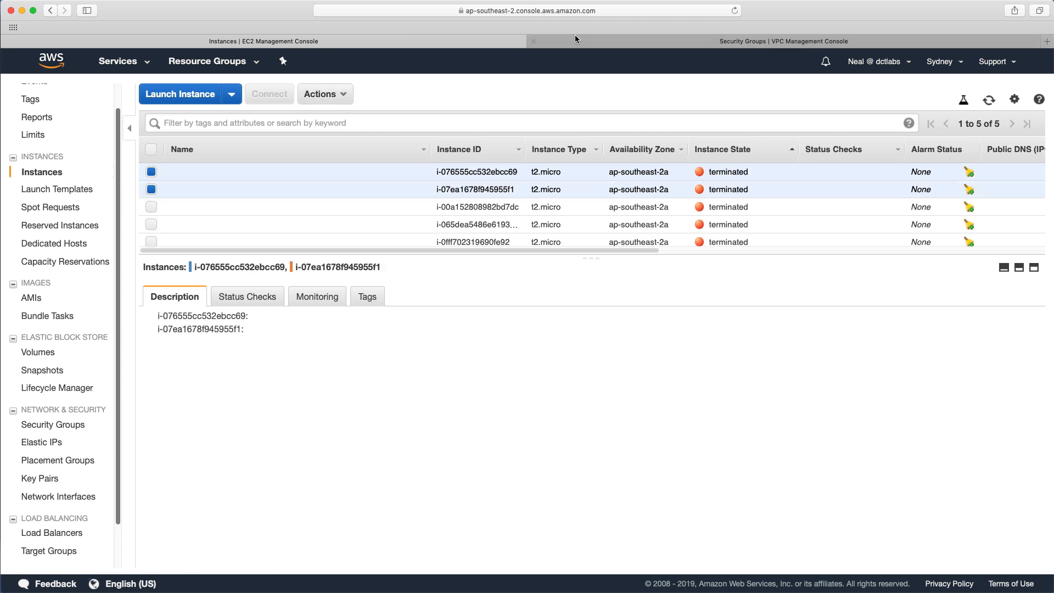
# - Open the routes of route table RT1 for editing in the VPC console
pyautogui.click(575, 39)
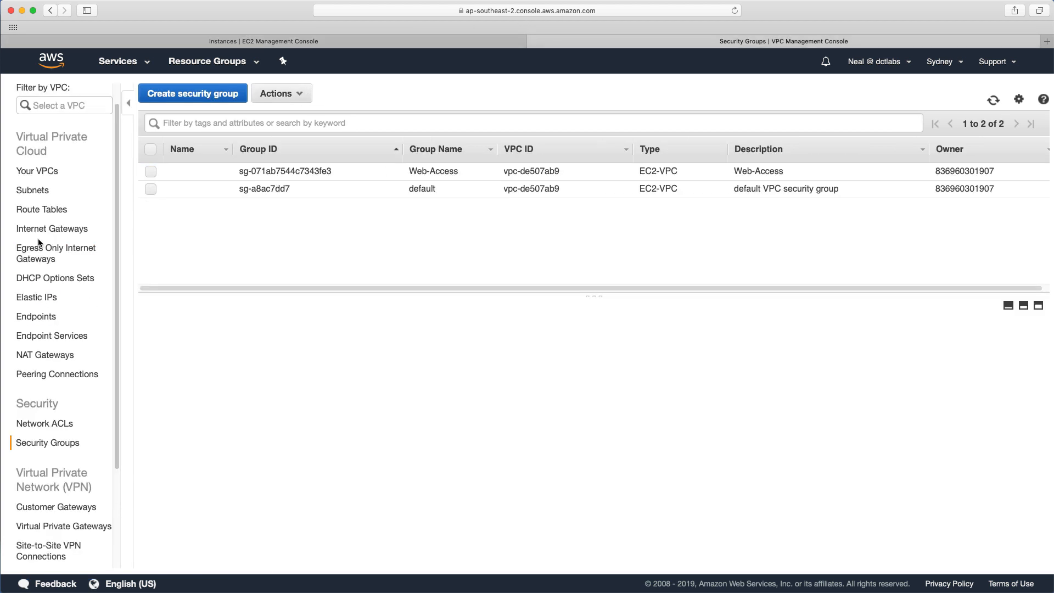
pyautogui.click(35, 211)
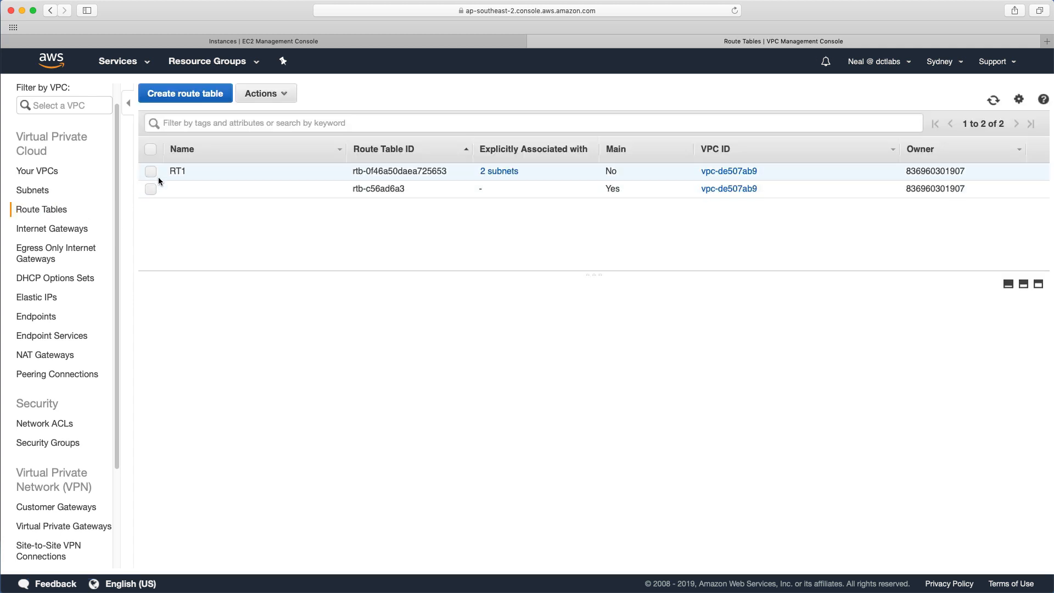
pyautogui.click(150, 171)
pyautogui.click(263, 316)
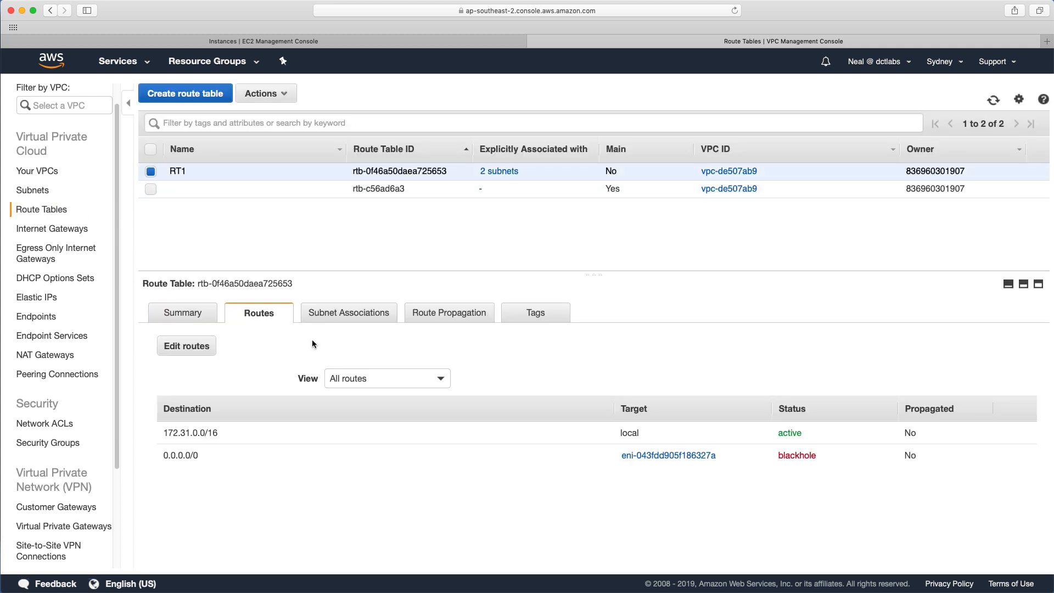
pyautogui.click(190, 352)
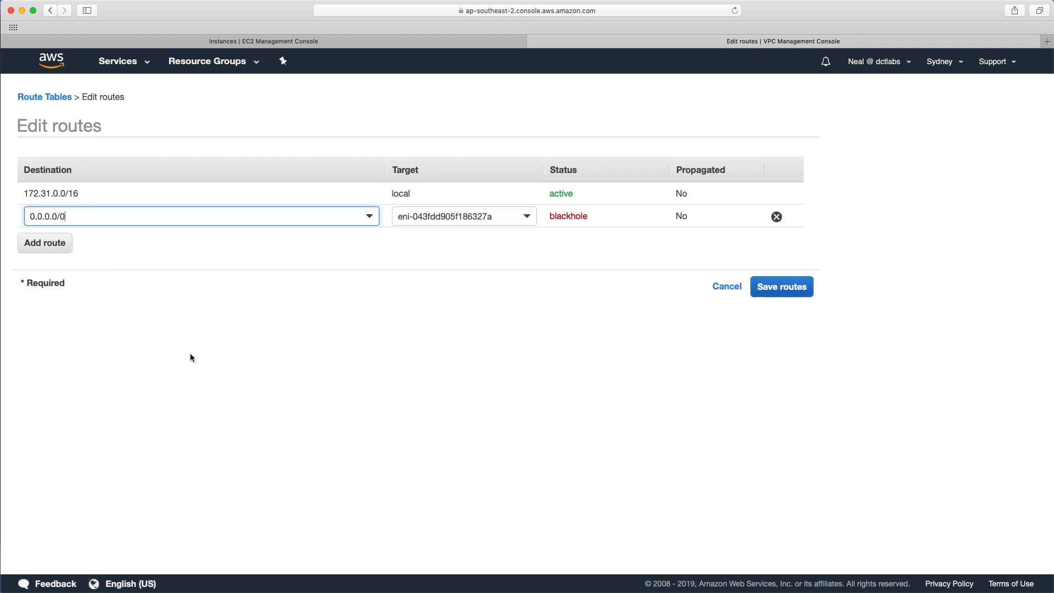